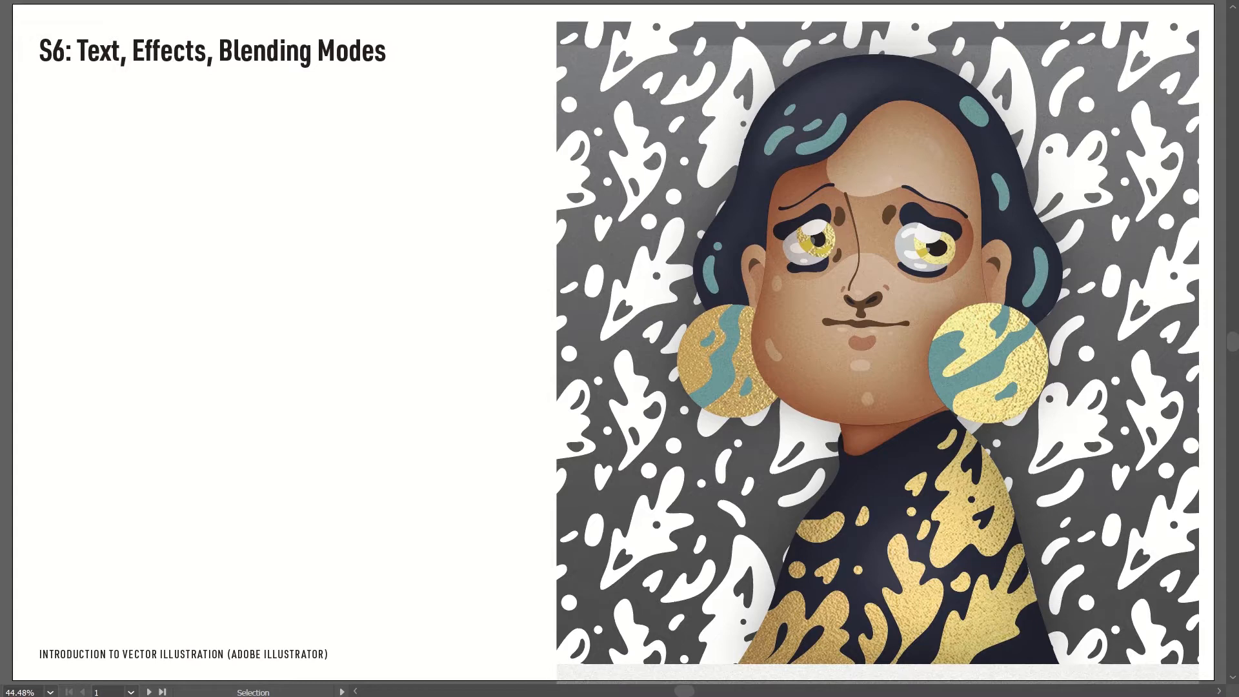
# Go to the text tool page and place point text reading "Hello!" inside the empty blue box.
pyautogui.hotkey('shift', 'pagedown')
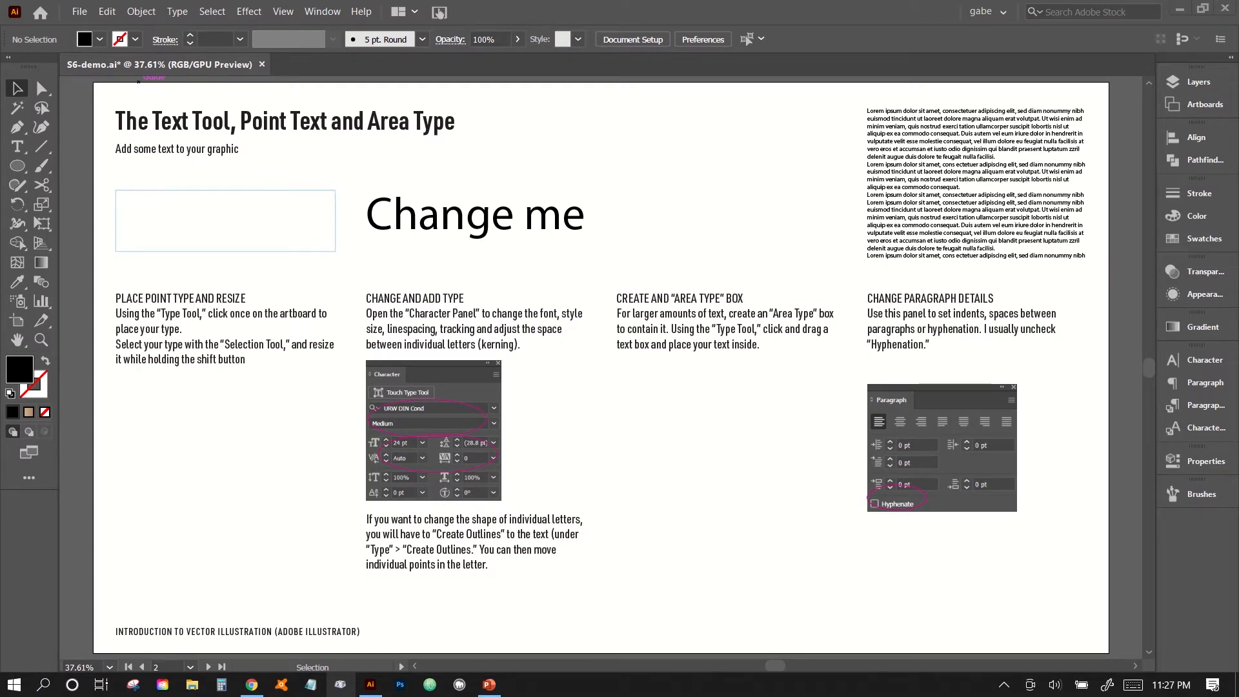
pyautogui.click(18, 150)
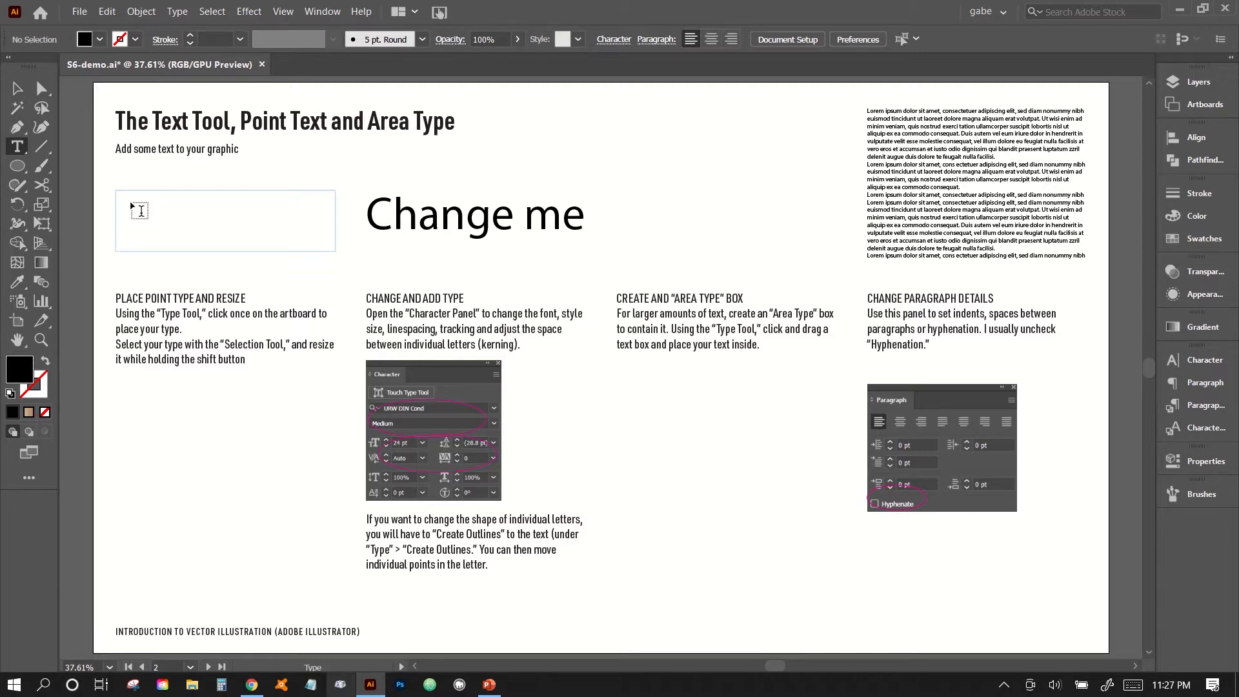
pyautogui.click(132, 202)
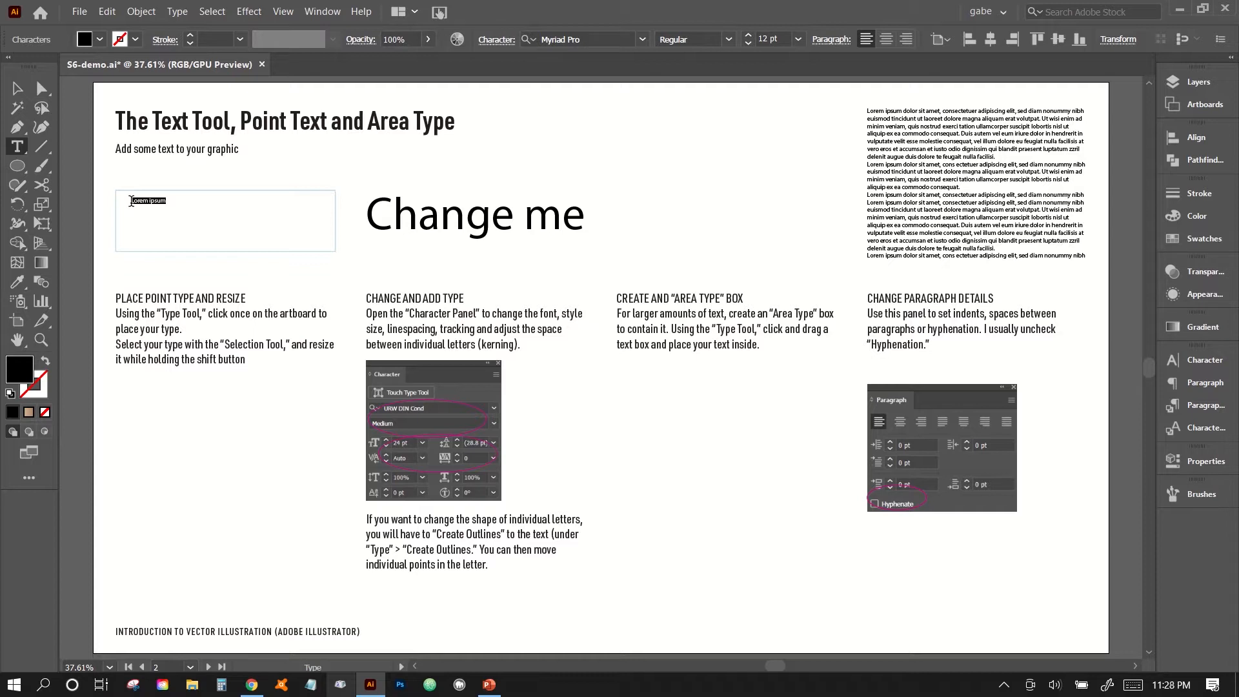
pyautogui.press('BackSpace')
pyautogui.click(17, 92)
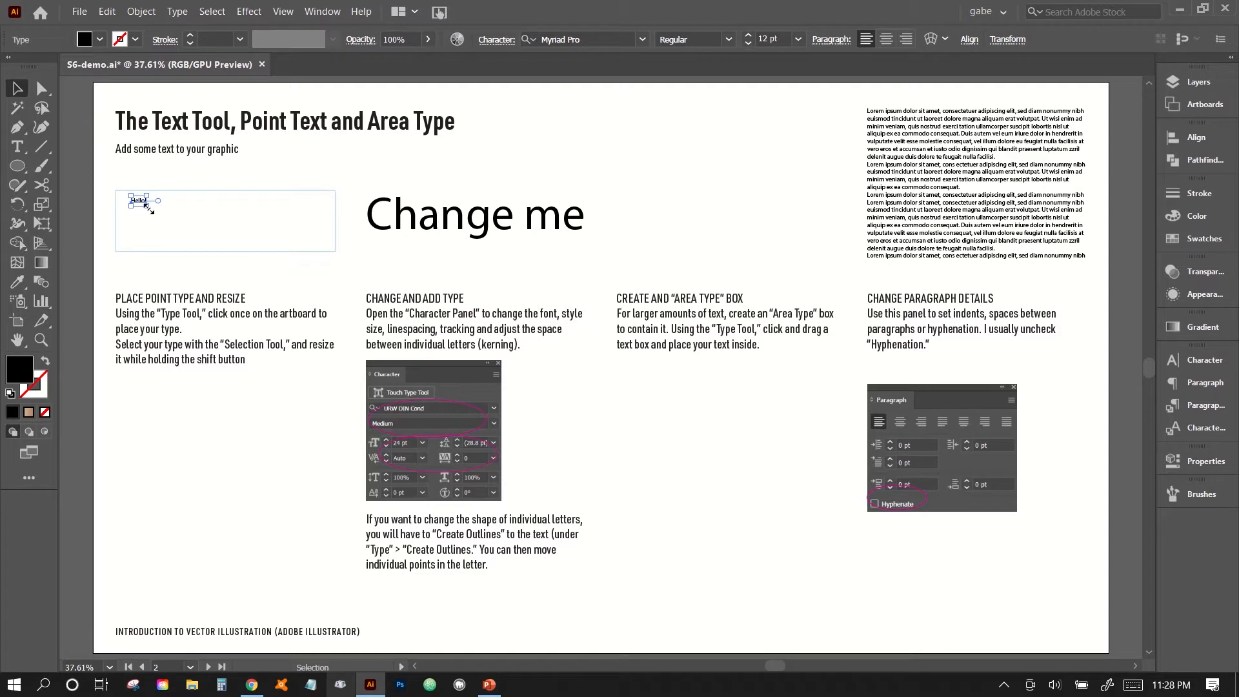
# Scale the "Hello!" text proportionally to about 146 pt and position it over the blue box.
pyautogui.moveTo(148, 209); pyautogui.dragTo(829, 457)
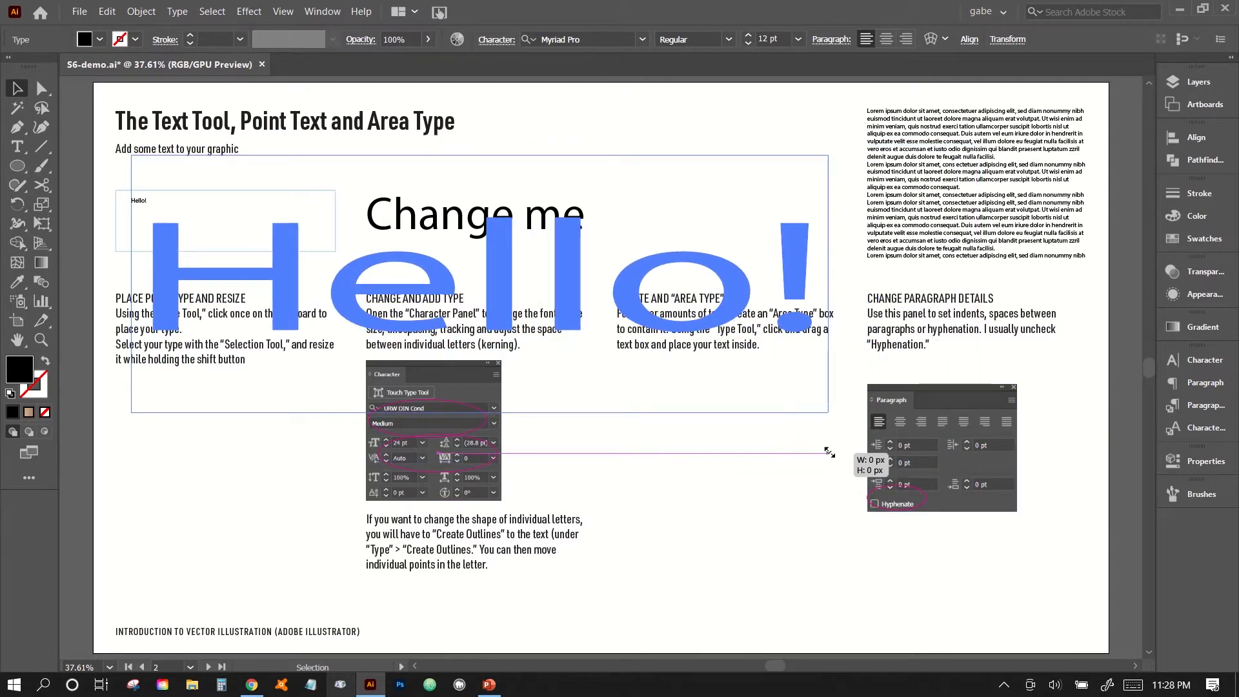
pyautogui.moveTo(830, 453); pyautogui.dragTo(830, 451)
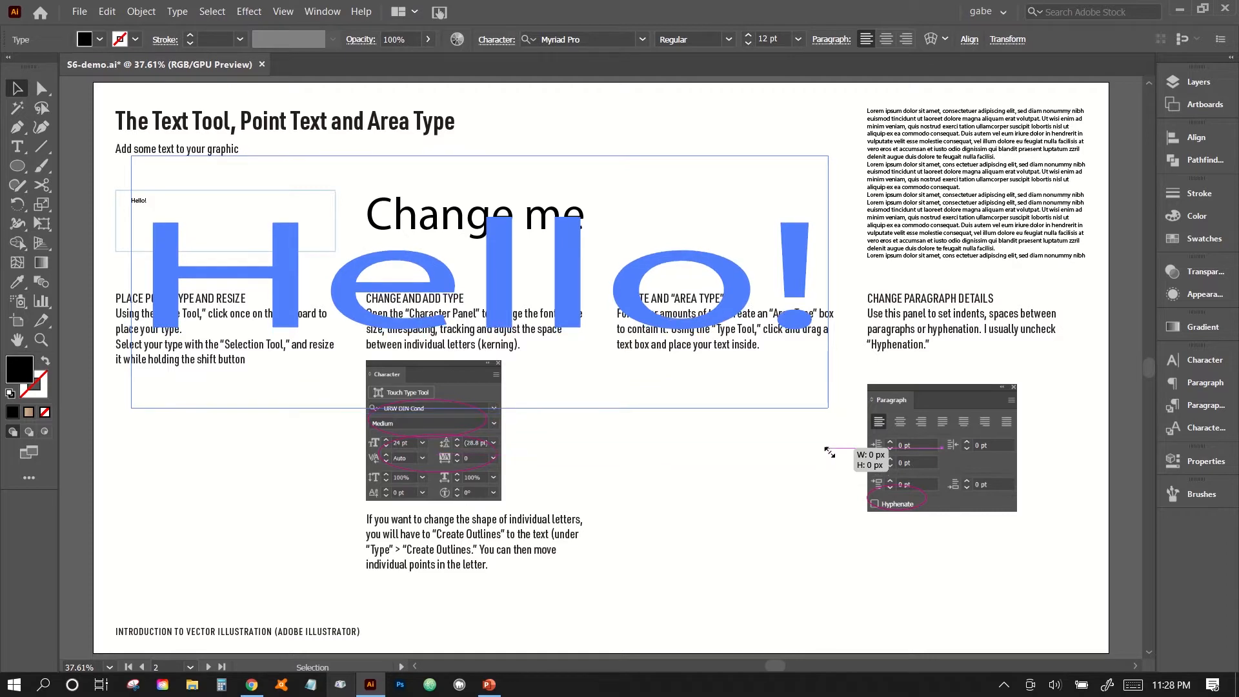
pyautogui.moveTo(830, 451); pyautogui.dragTo(310, 271)
pyautogui.moveTo(237, 260)
pyautogui.mouseDown()
pyautogui.moveTo(223, 252)
pyautogui.moveTo(238, 245)
pyautogui.mouseUp()
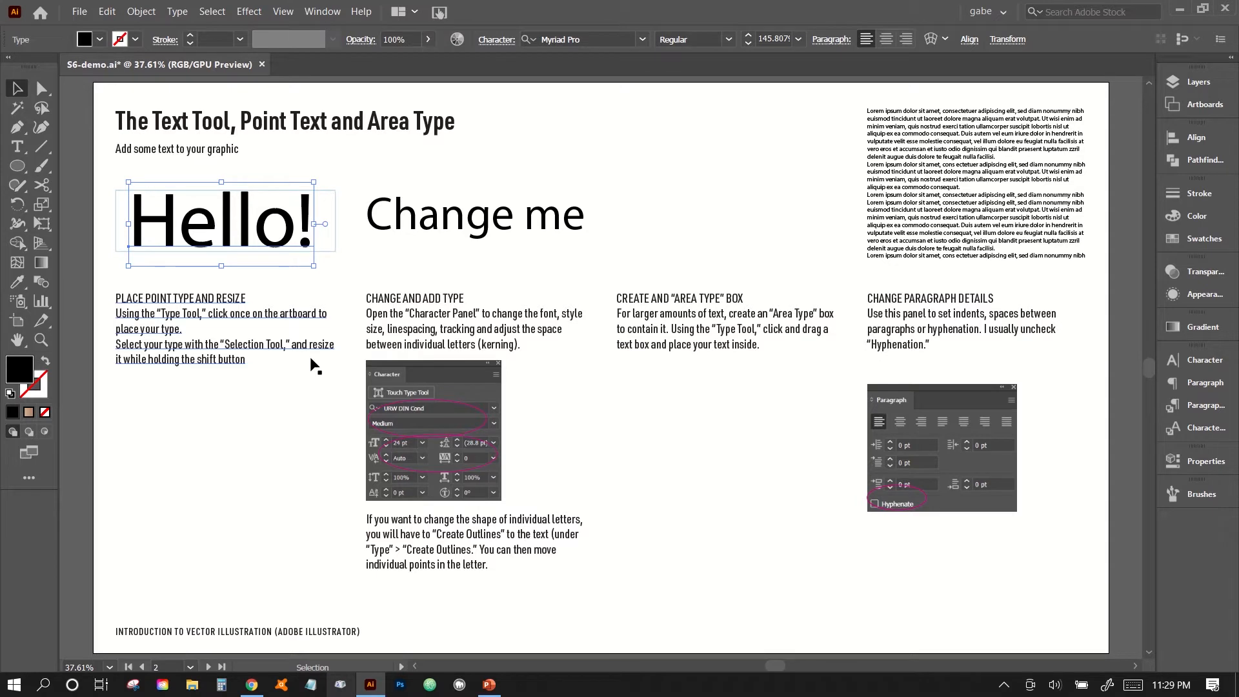
# Float the Character panel over the artboard and set the "Change me" text's font size to 60 pt.
pyautogui.click(1196, 367)
pyautogui.moveTo(997, 352); pyautogui.dragTo(717, 143)
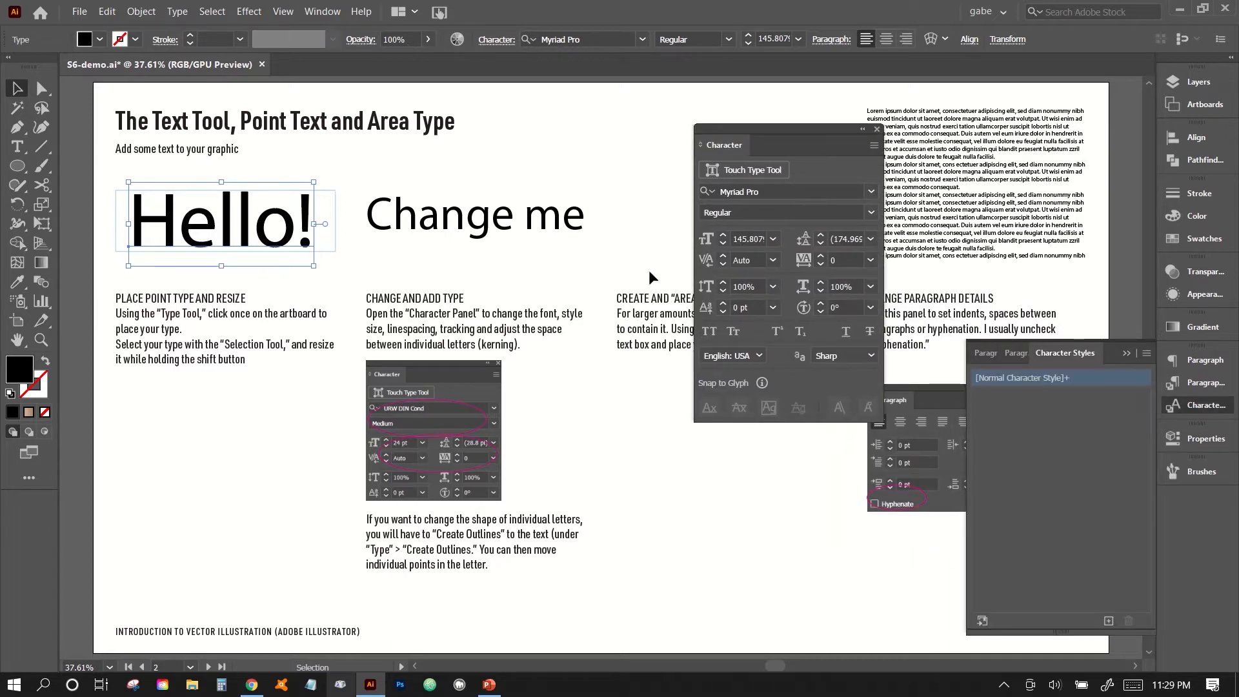
pyautogui.click(462, 222)
pyautogui.click(742, 238)
pyautogui.hotkey('shift', 'Down')
pyautogui.hotkey('shift', 'Down')
pyautogui.hotkey('shift', 'Down')
pyautogui.hotkey('shift', 'Down')
pyautogui.hotkey('shift', 'Down')
pyautogui.hotkey('shift', 'Up')
pyautogui.hotkey('shift', 'Up')
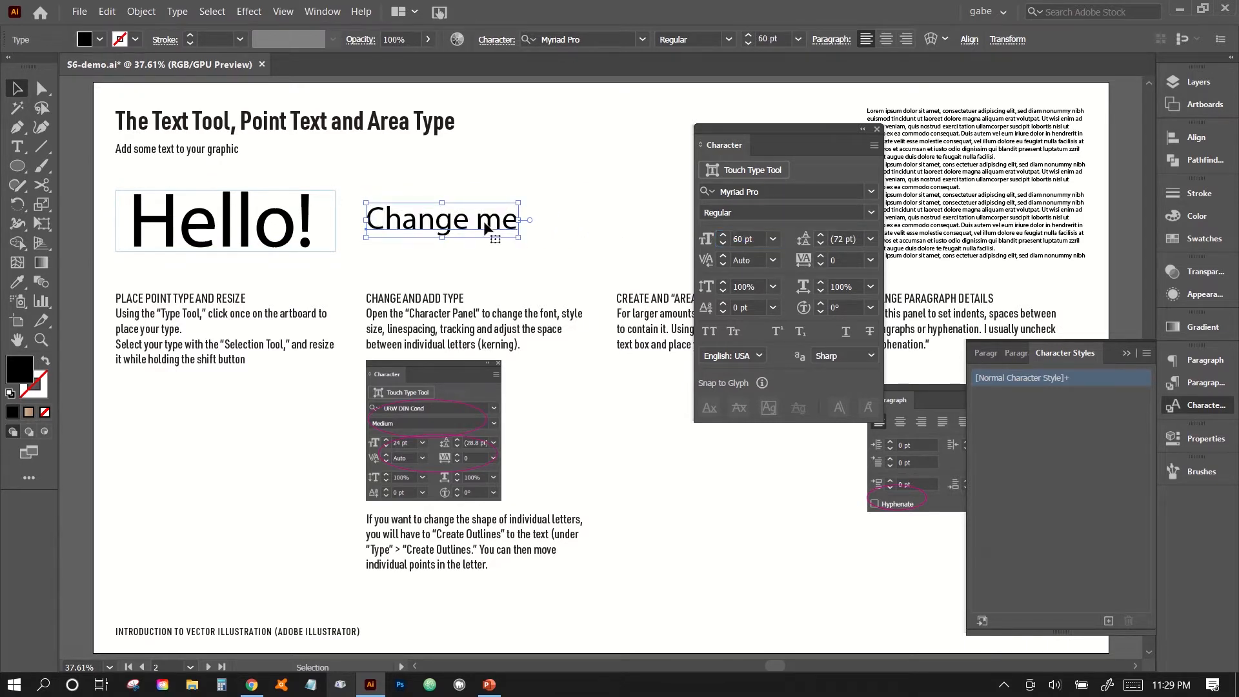
# Break "Change me" into two lines before "me" and remove the leading space.
pyautogui.doubleClick(484, 221)
pyautogui.press('Return')
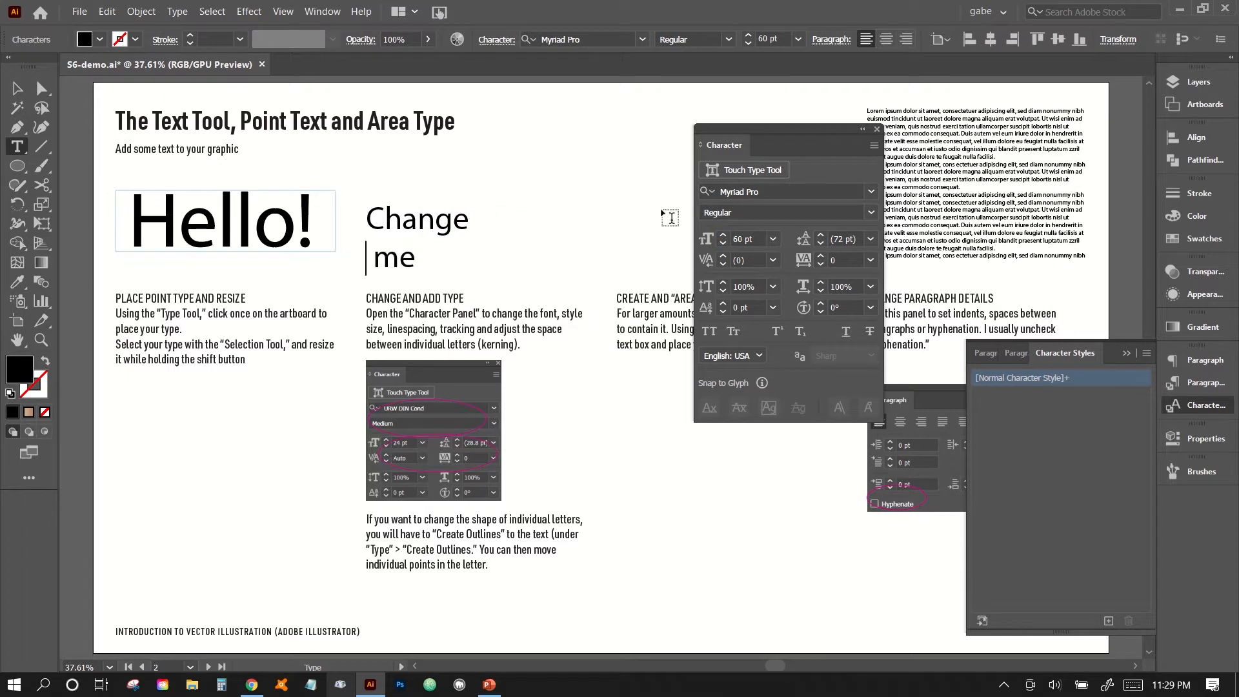
pyautogui.press('Delete')
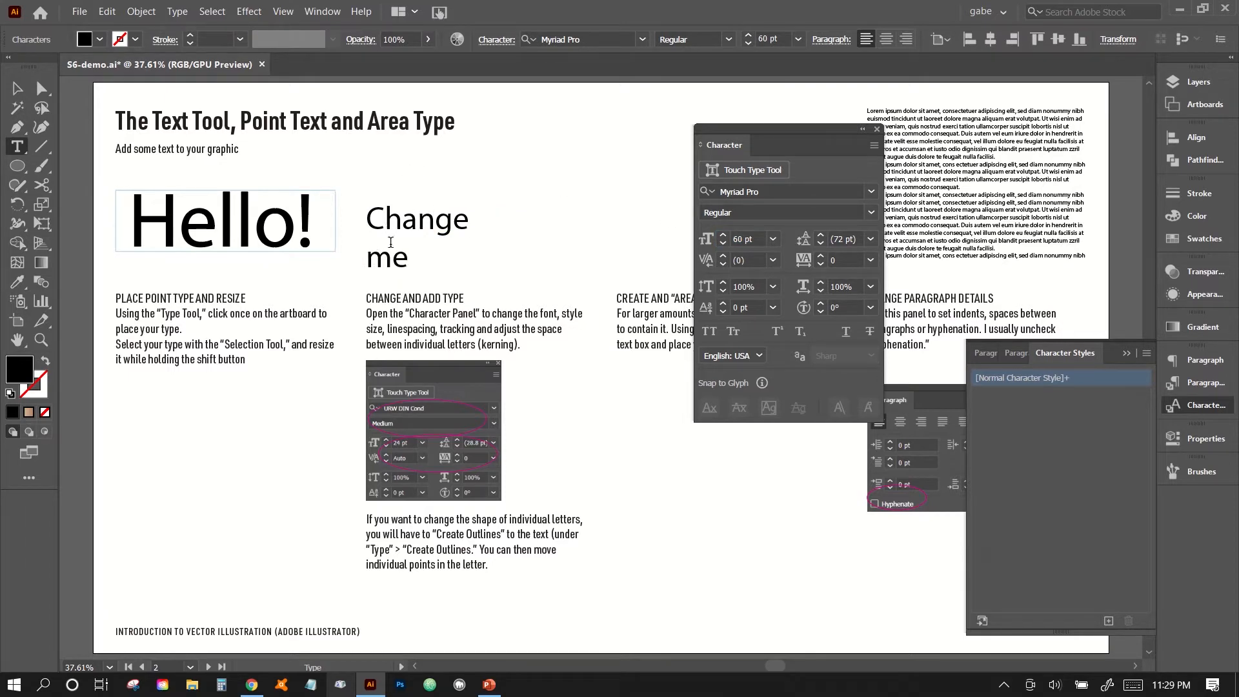
# Set the leading of the whole two-line "Change me" text to 70 pt.
pyautogui.hotkey('ctrl', 'a')
pyautogui.click(847, 239)
pyautogui.write('50')
pyautogui.press('Return')
pyautogui.hotkey('shift', 'Up')
pyautogui.hotkey('shift', 'Up')
pyautogui.hotkey('shift', 'Up')
pyautogui.hotkey('shift', 'Up')
pyautogui.hotkey('shift', 'Up')
pyautogui.hotkey('shift', 'Down')
pyautogui.hotkey('shift', 'Down')
pyautogui.hotkey('shift', 'Down')
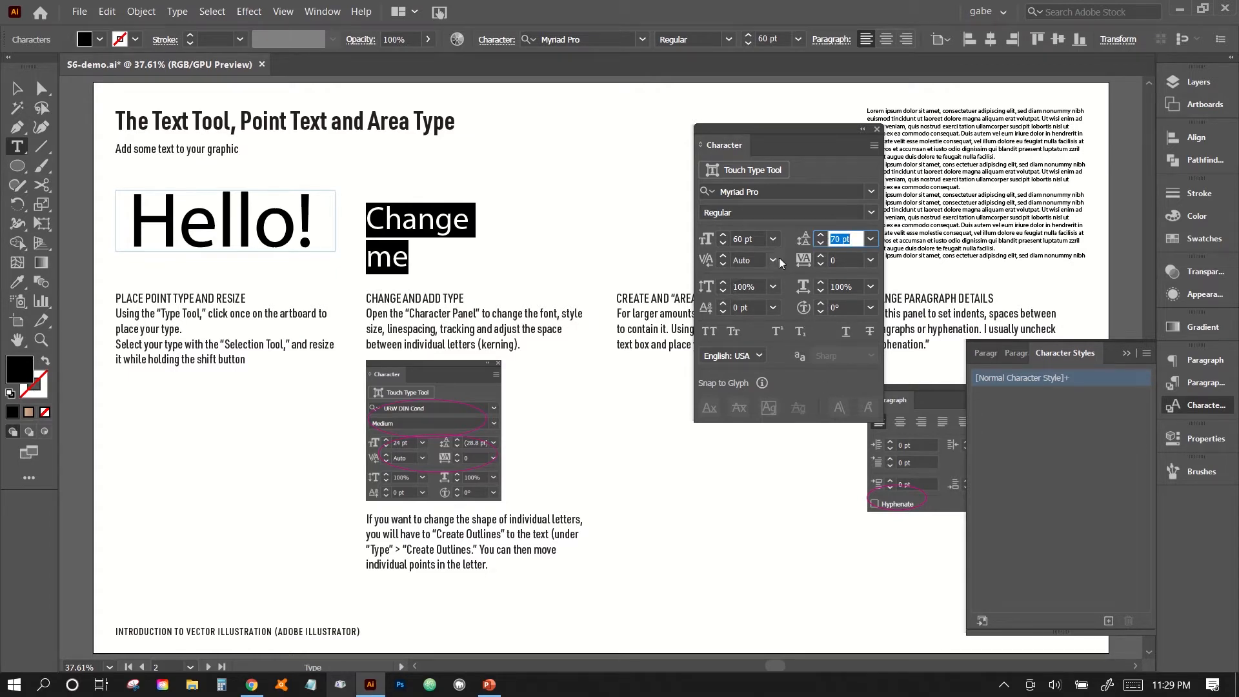
# Set the tracking of the "Change me" text to 100 and turn on All Caps.
pyautogui.click(871, 260)
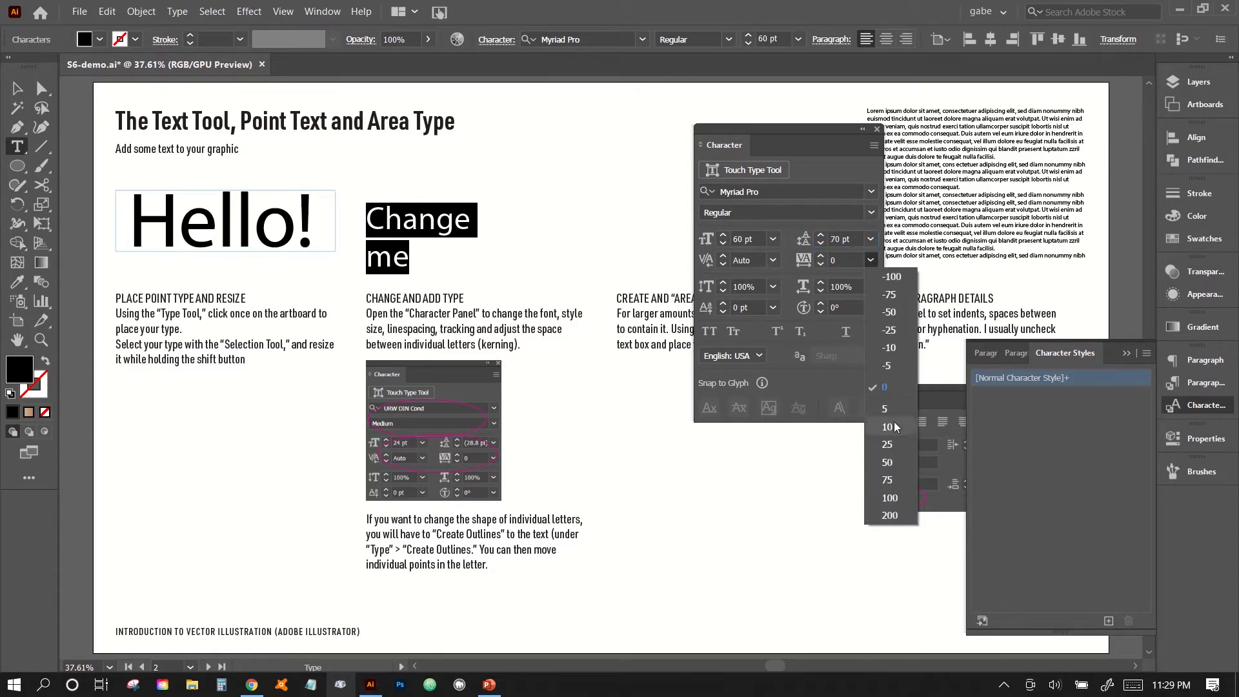
pyautogui.click(889, 498)
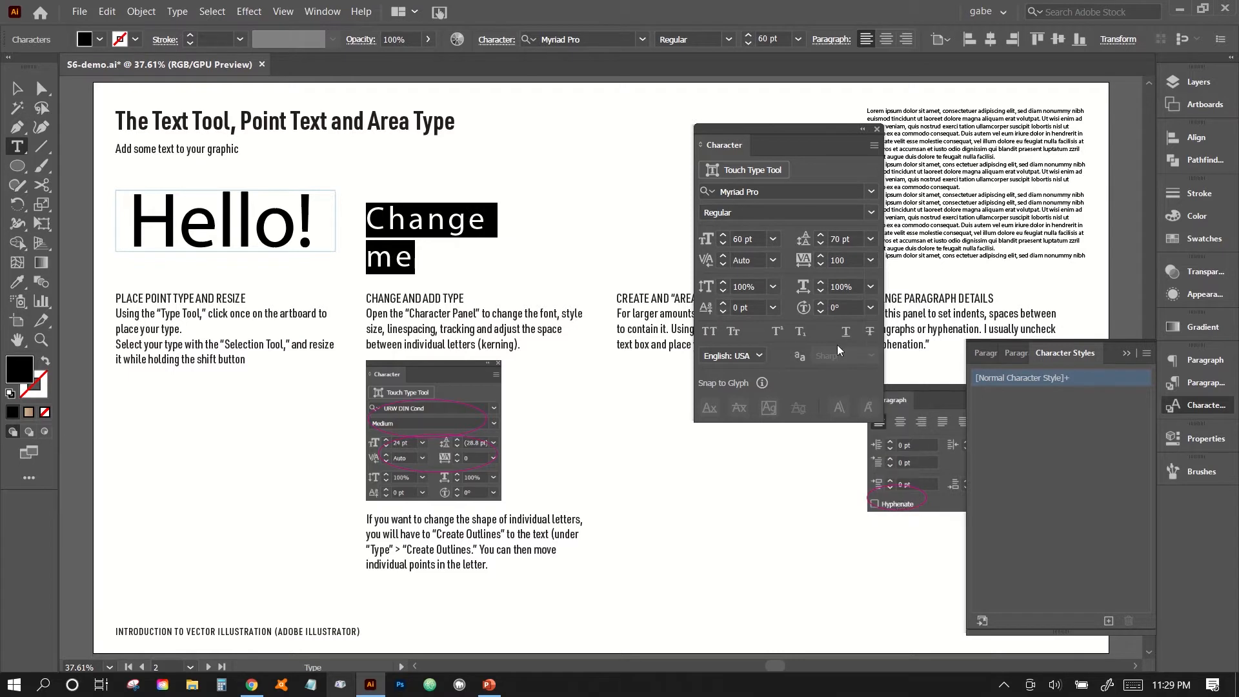
pyautogui.click(709, 332)
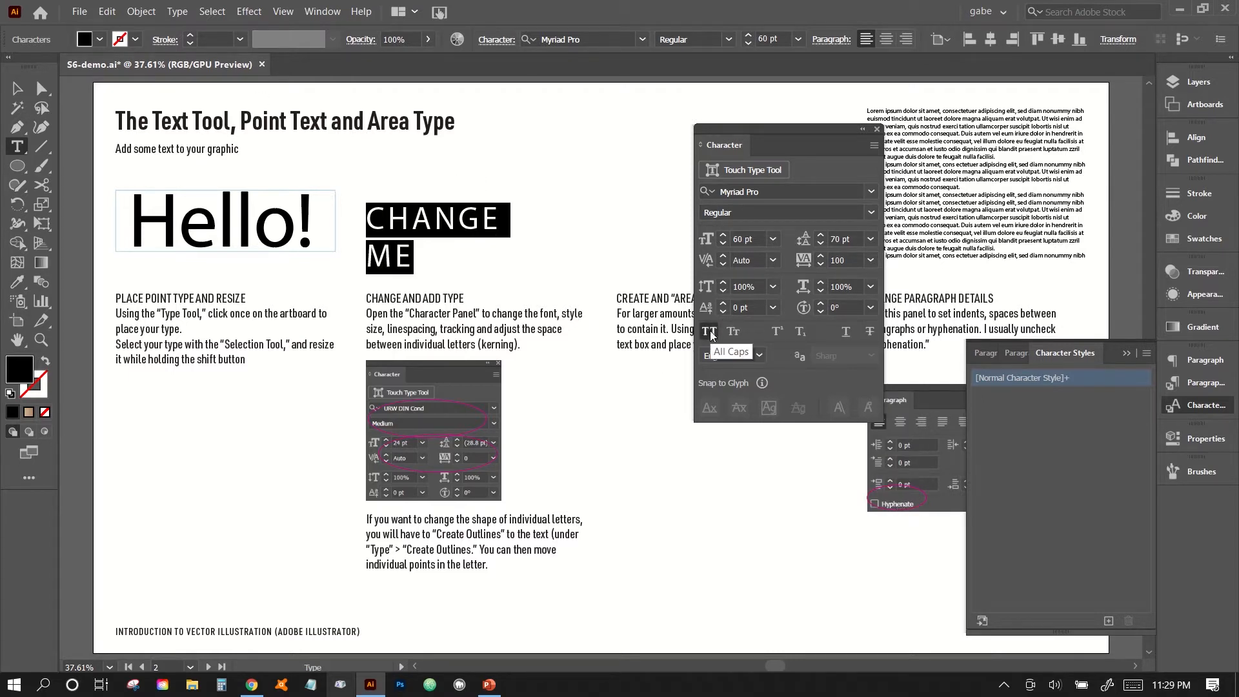
# Increase the tracking of the "Change me" text to 180.
pyautogui.click(843, 258)
pyautogui.press('Up')
pyautogui.press('Up')
pyautogui.press('Up')
pyautogui.press('Up')
pyautogui.press('Up')
pyautogui.press('Up')
pyautogui.press('Up')
pyautogui.press('Up')
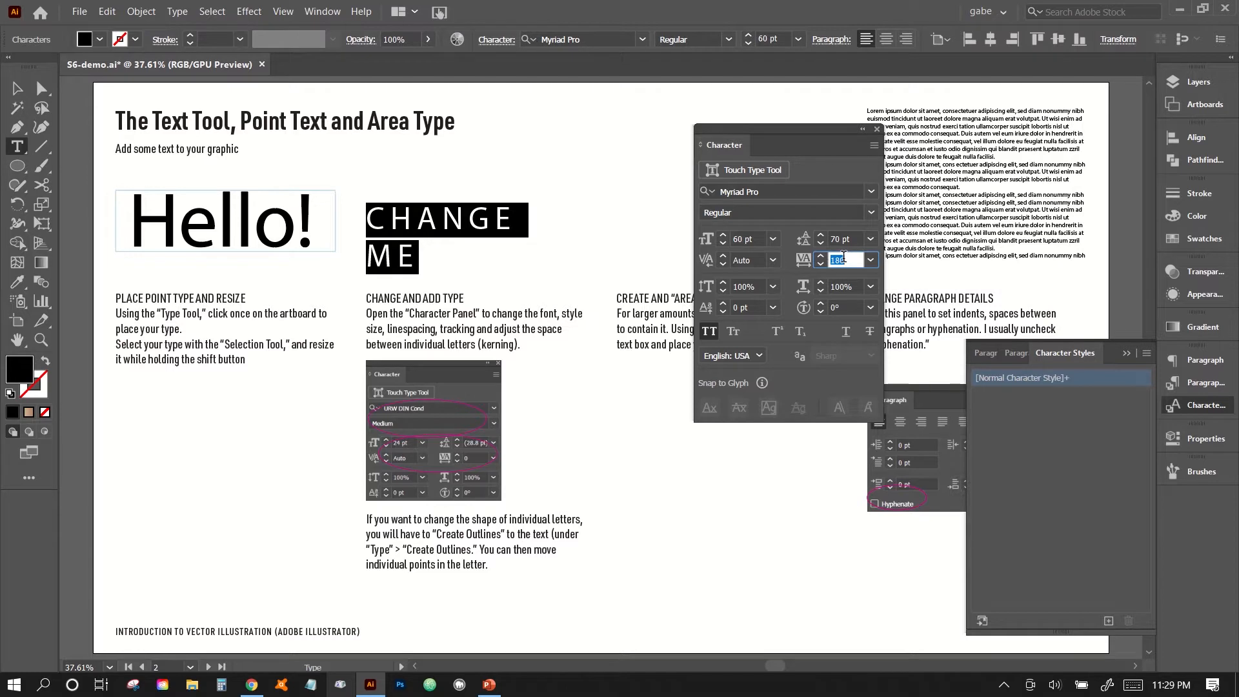
# Reset the tracking of the whole "Change me" text to 0 and turn off All Caps.
pyautogui.click(420, 215)
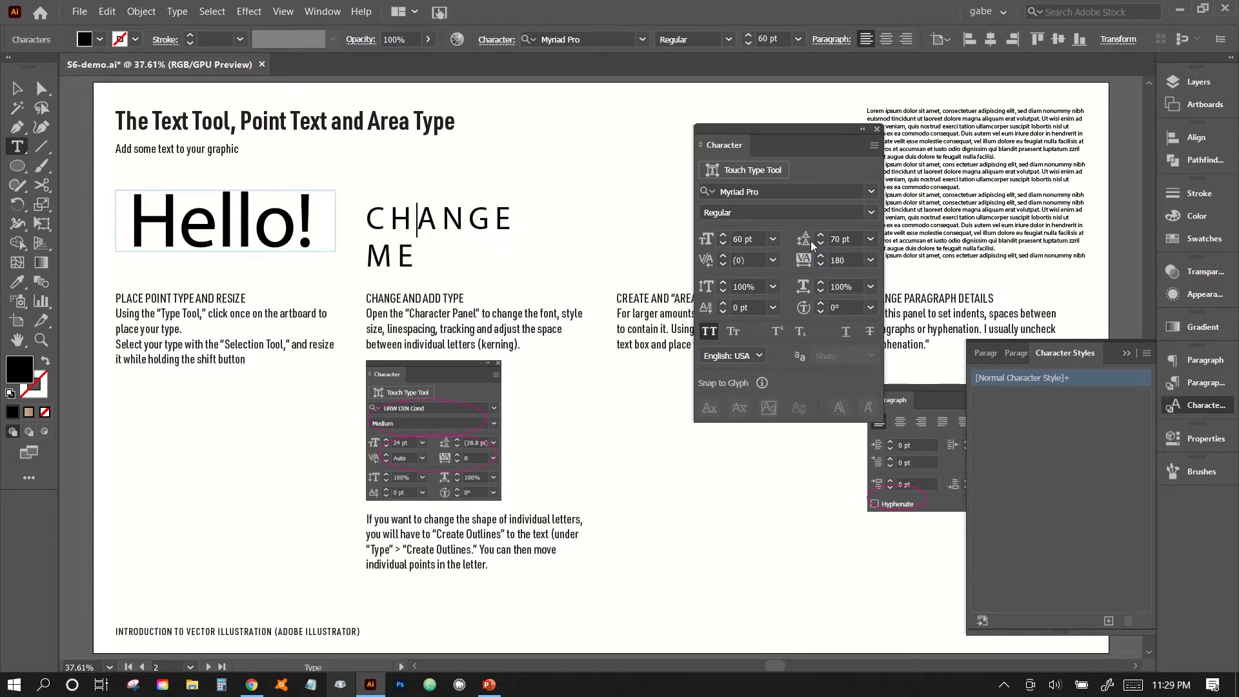
pyautogui.hotkey('ctrl', 'a')
pyautogui.click(869, 259)
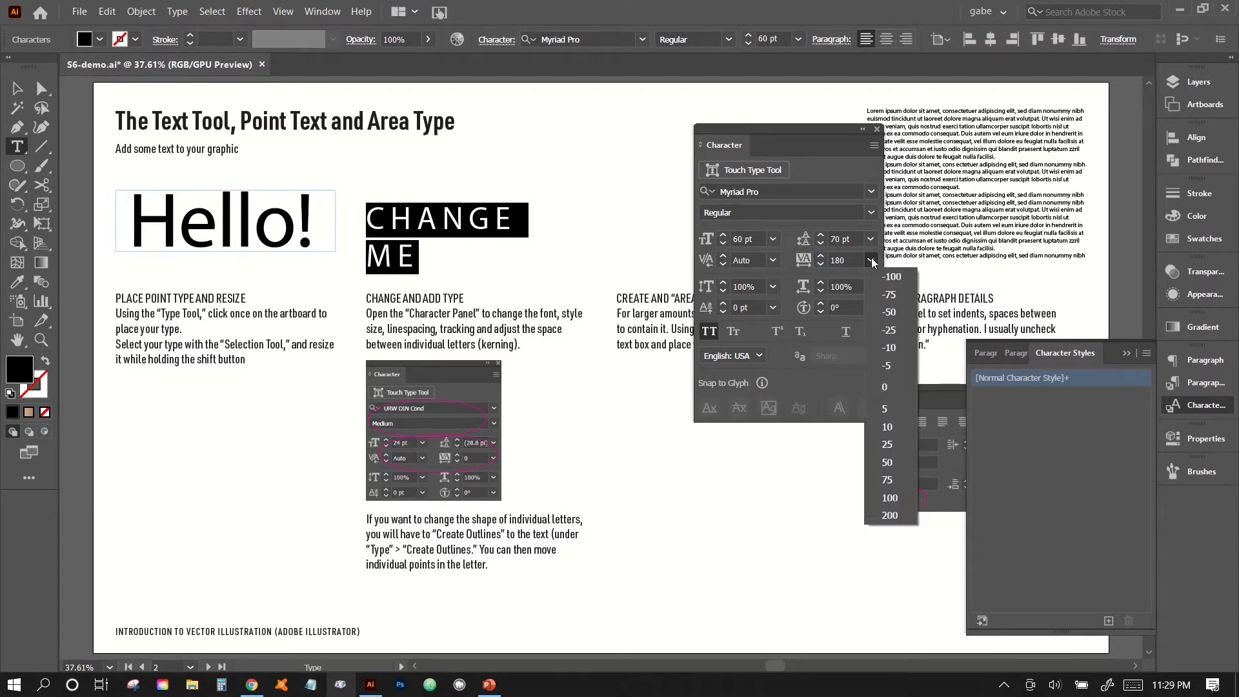
pyautogui.click(885, 386)
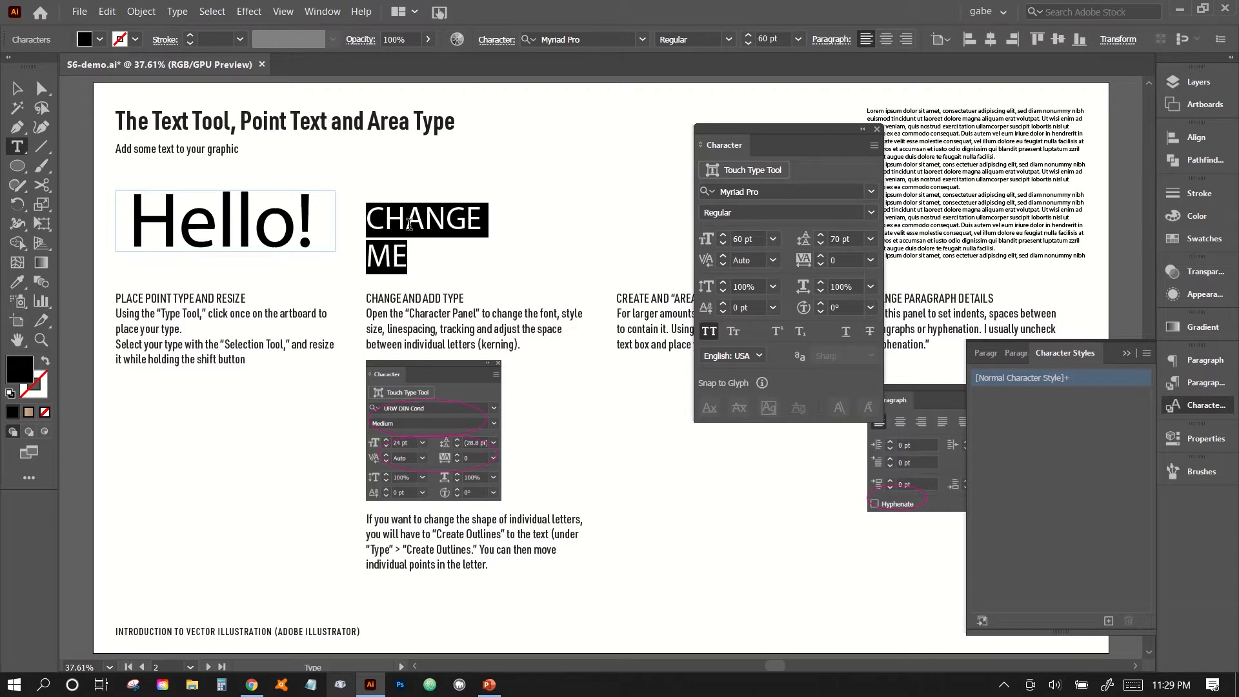
pyautogui.click(406, 221)
pyautogui.click(466, 223)
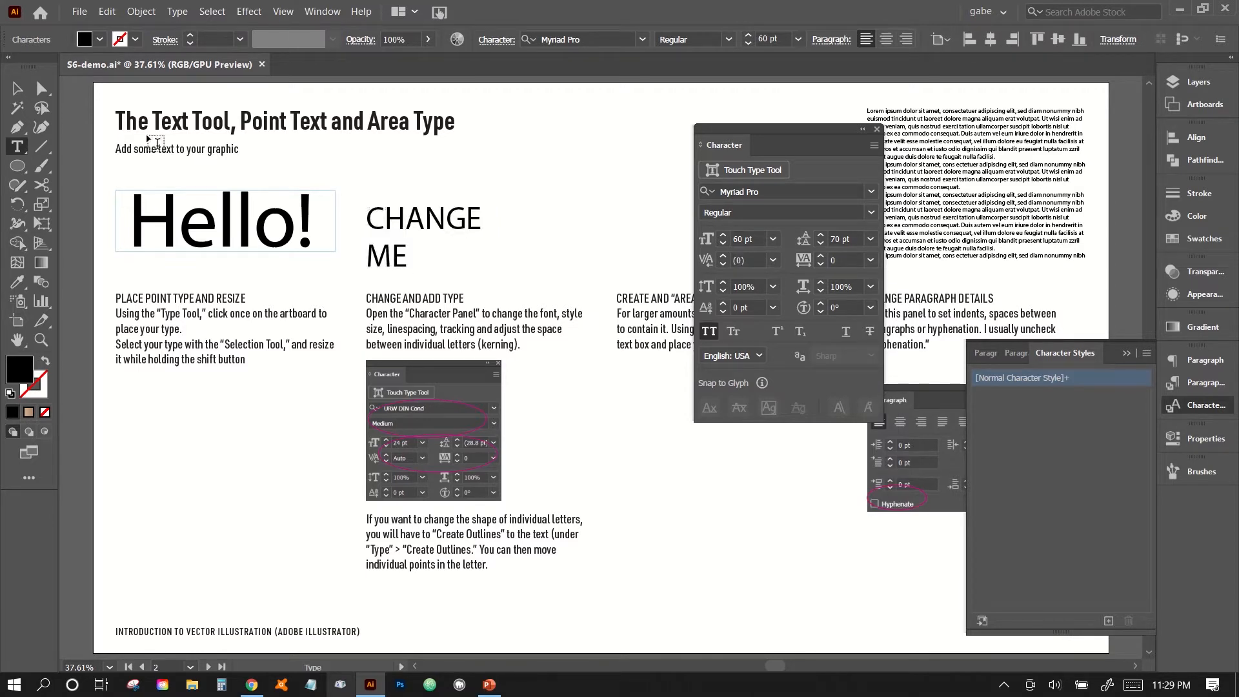
pyautogui.click(17, 88)
pyautogui.click(709, 331)
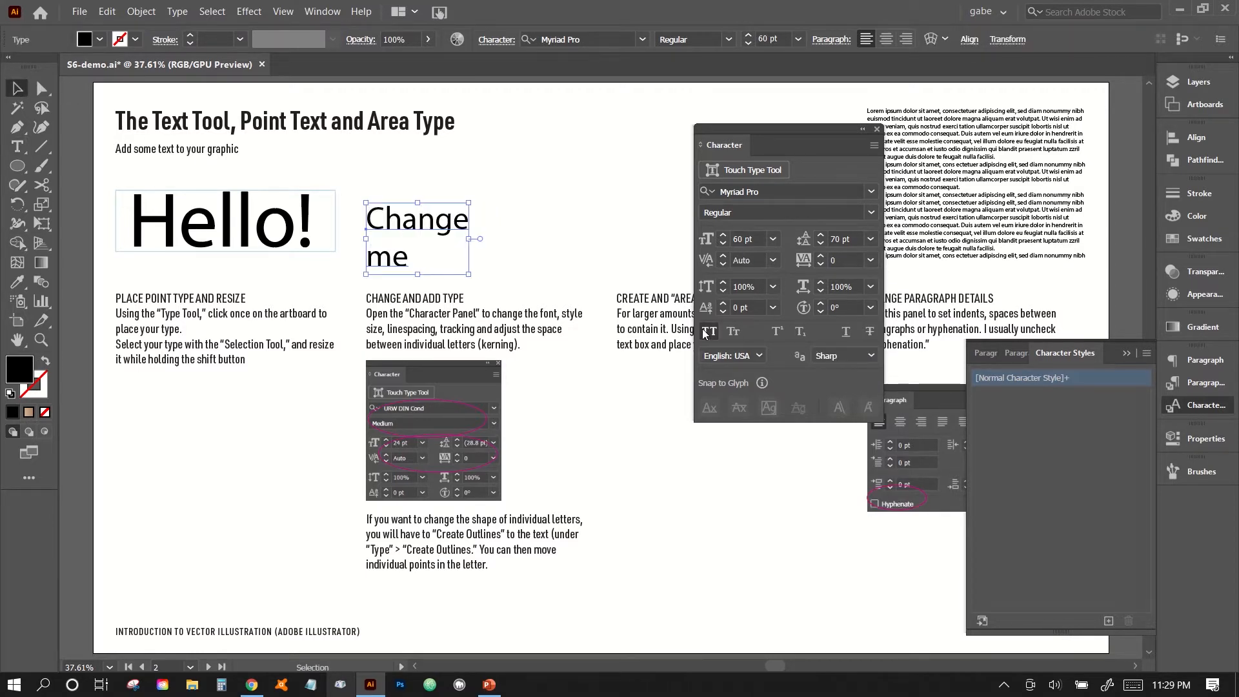
# Tighten the kerning between the "m" and "e" of "me" to -90.
pyautogui.hotkey('ctrl', '=')
pyautogui.hotkey('ctrl', '=')
pyautogui.hotkey('ctrl', '=')
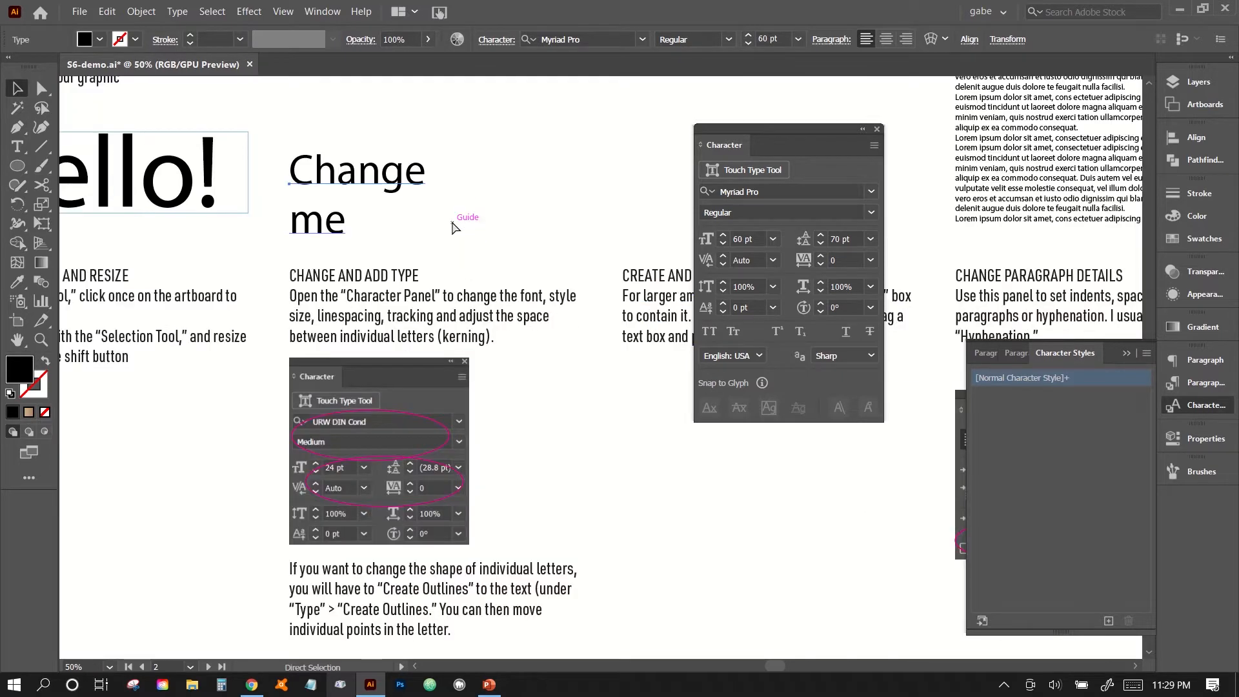
pyautogui.scroll(1, 455, 229)
pyautogui.hscroll(-3, 456, 229)
pyautogui.scroll(5, 456, 229)
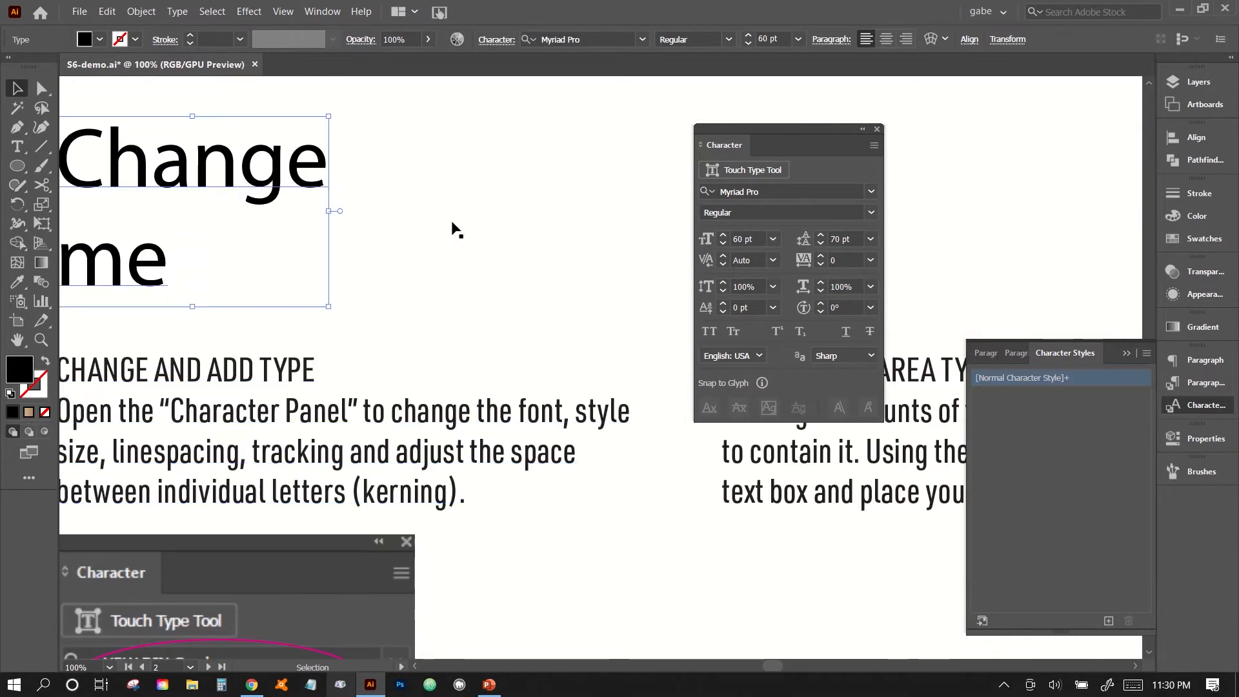
pyautogui.hscroll(-3, 456, 229)
pyautogui.scroll(4, 456, 229)
pyautogui.doubleClick(390, 284)
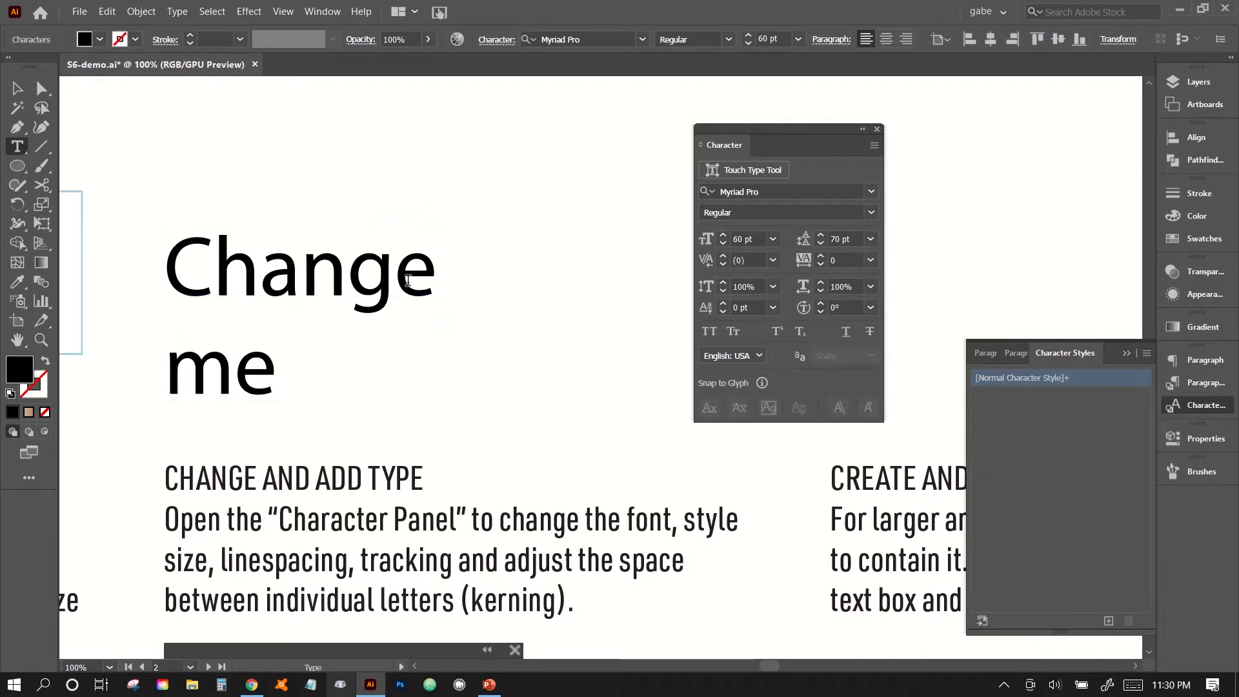
pyautogui.click(234, 371)
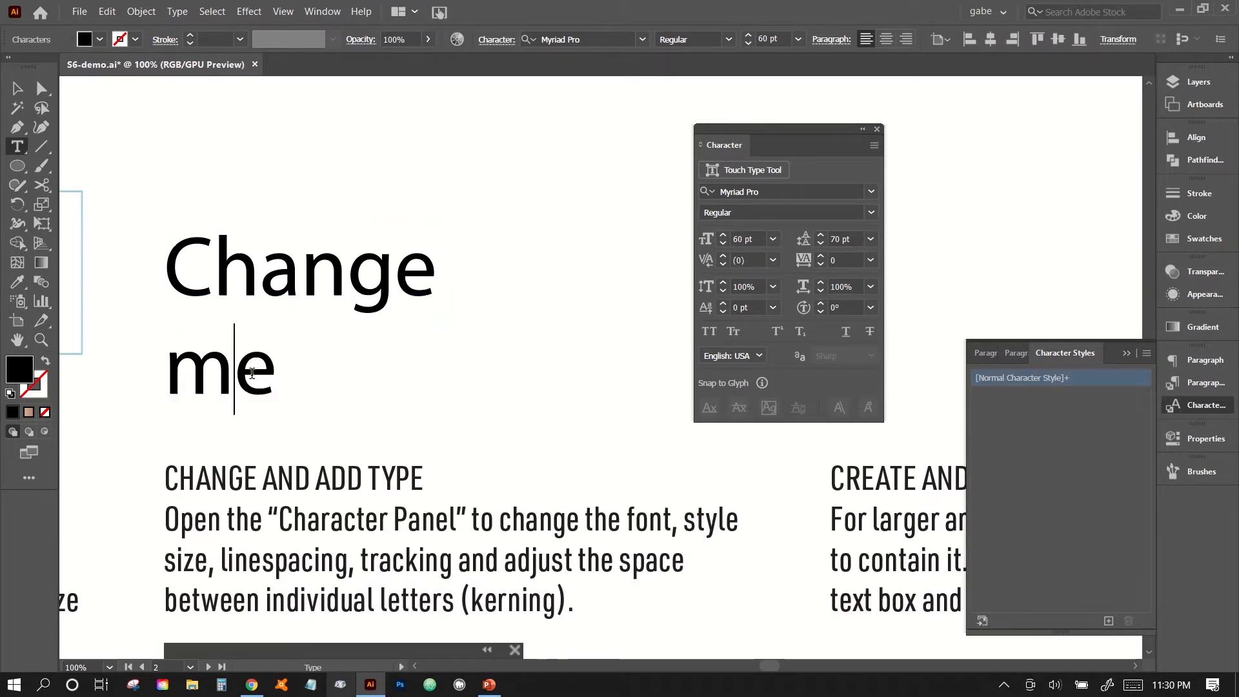
pyautogui.click(753, 261)
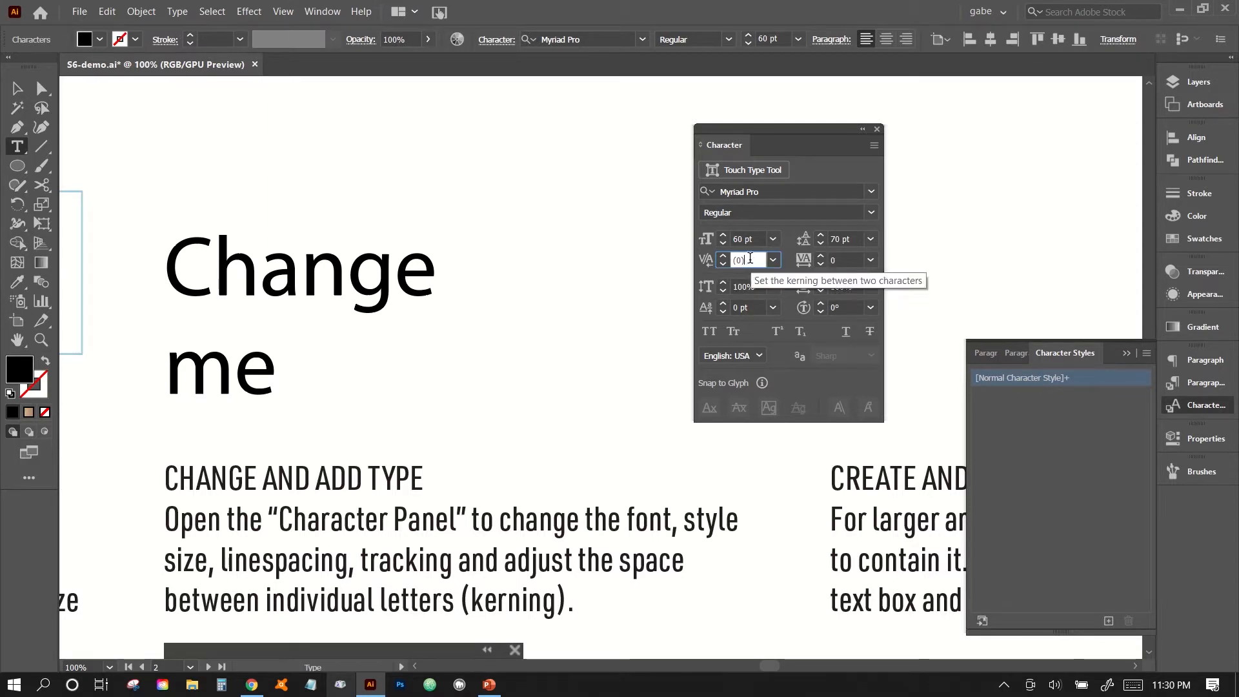
pyautogui.press('Down')
pyautogui.press('Down')
pyautogui.press('Down')
pyautogui.press('Down')
pyautogui.press('Down')
pyautogui.press('Down')
pyautogui.press('Down')
pyautogui.press('Down')
pyautogui.press('Down')
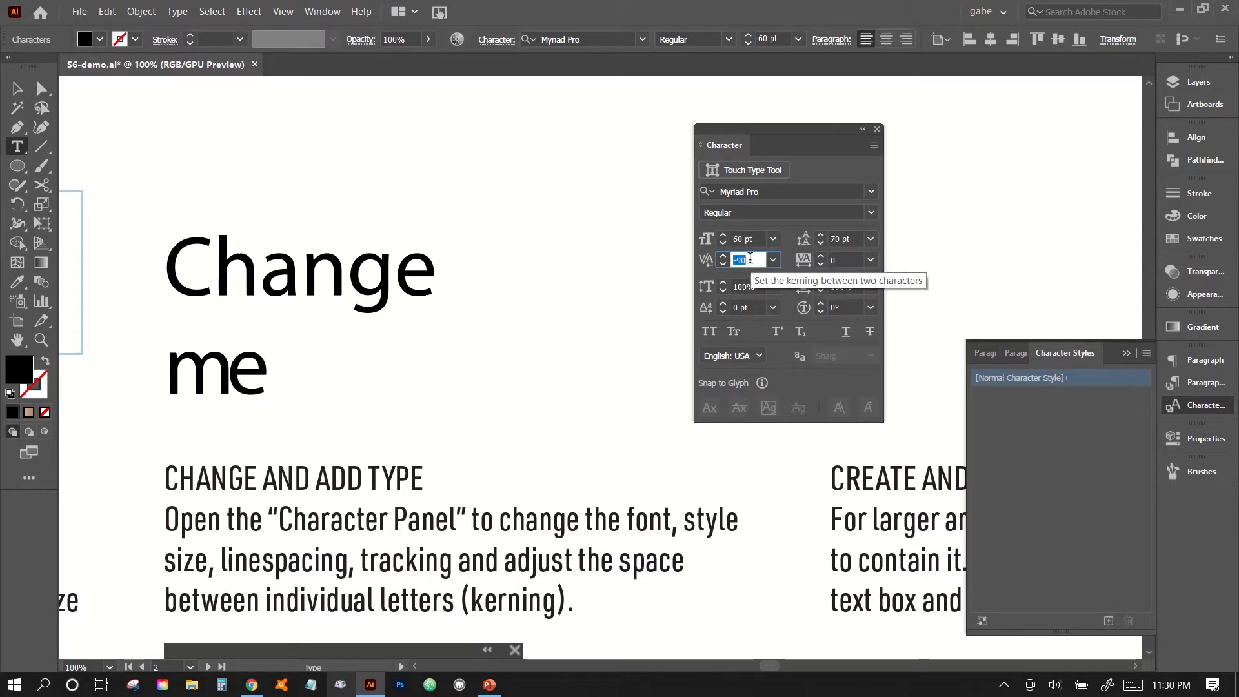
# Try a kerning of -20 between the "m" and "e" of "me", and set it to 0.
pyautogui.write('10')
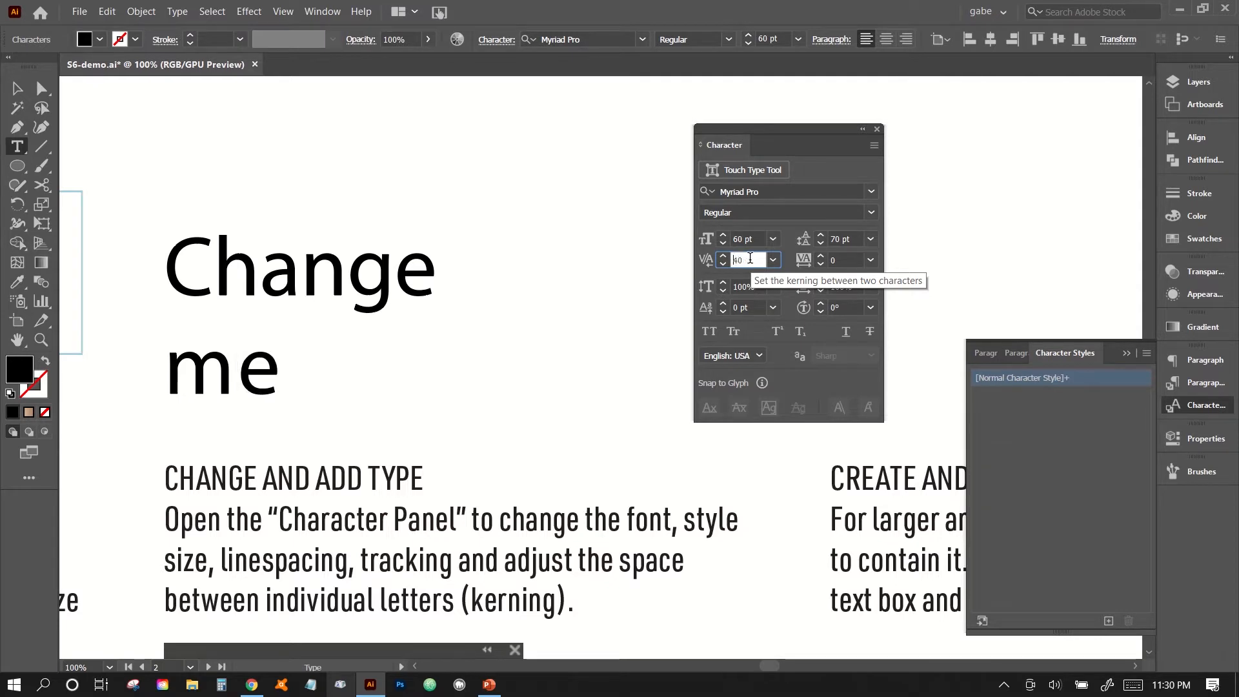
pyautogui.press('Down')
pyautogui.press('Down')
pyautogui.press('Down')
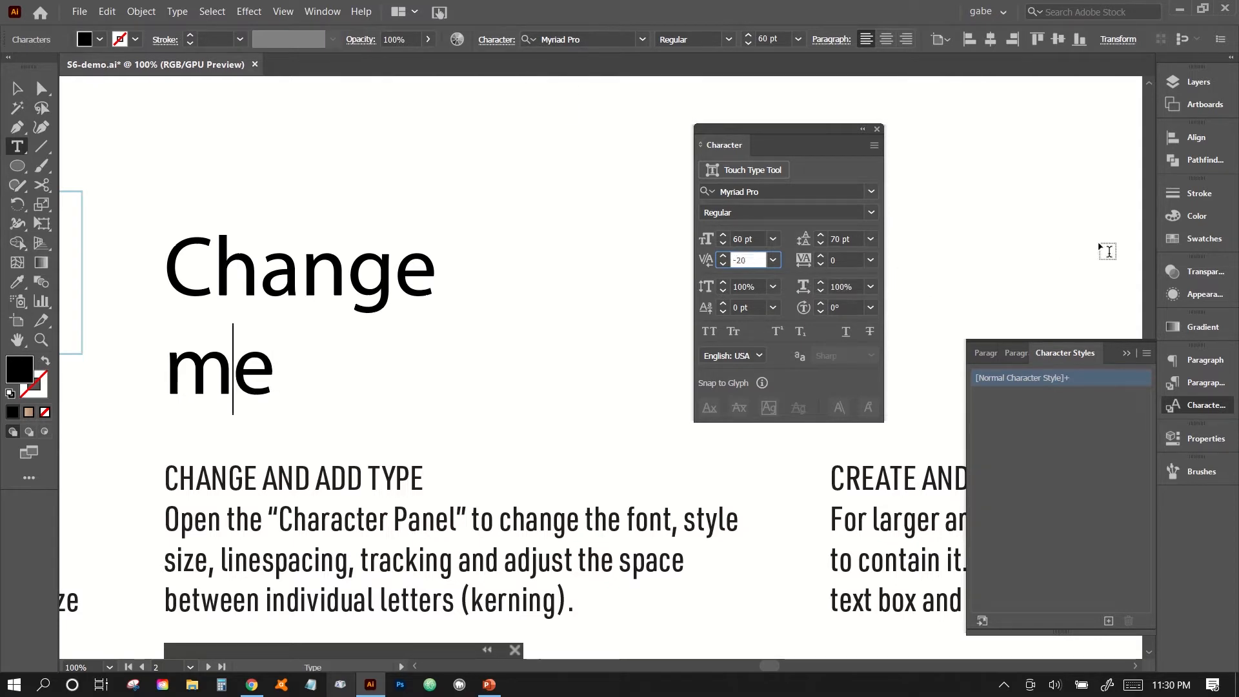
pyautogui.click(773, 260)
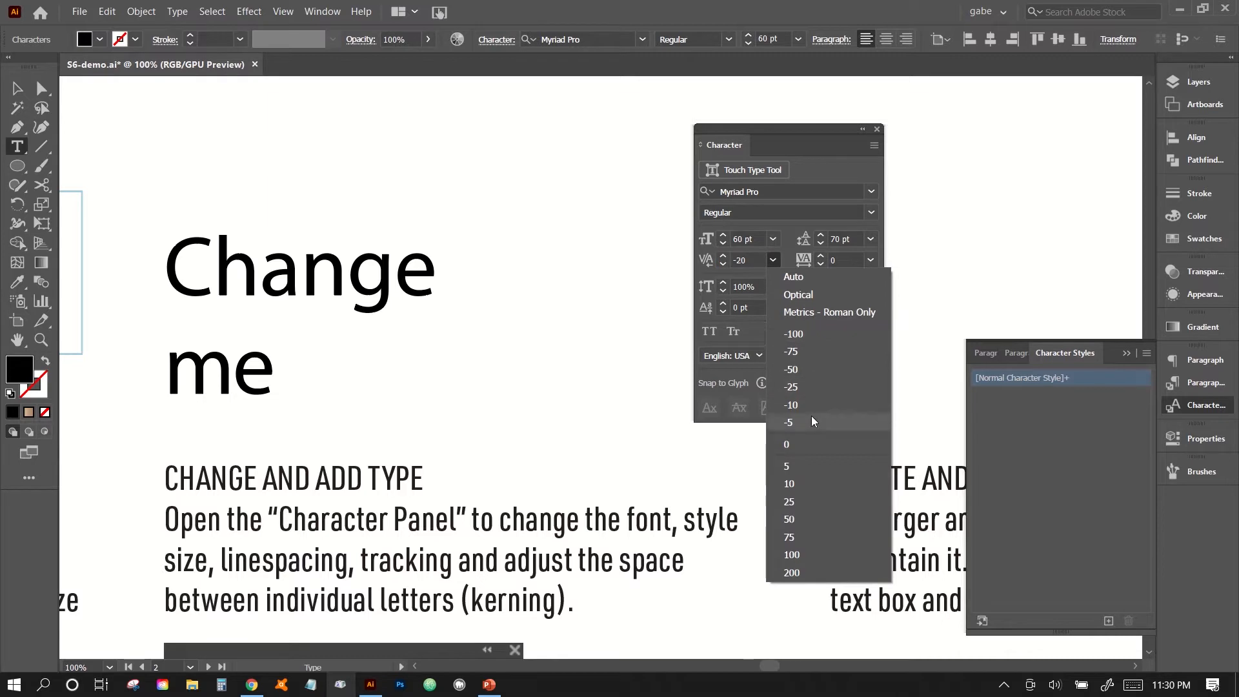
pyautogui.click(793, 445)
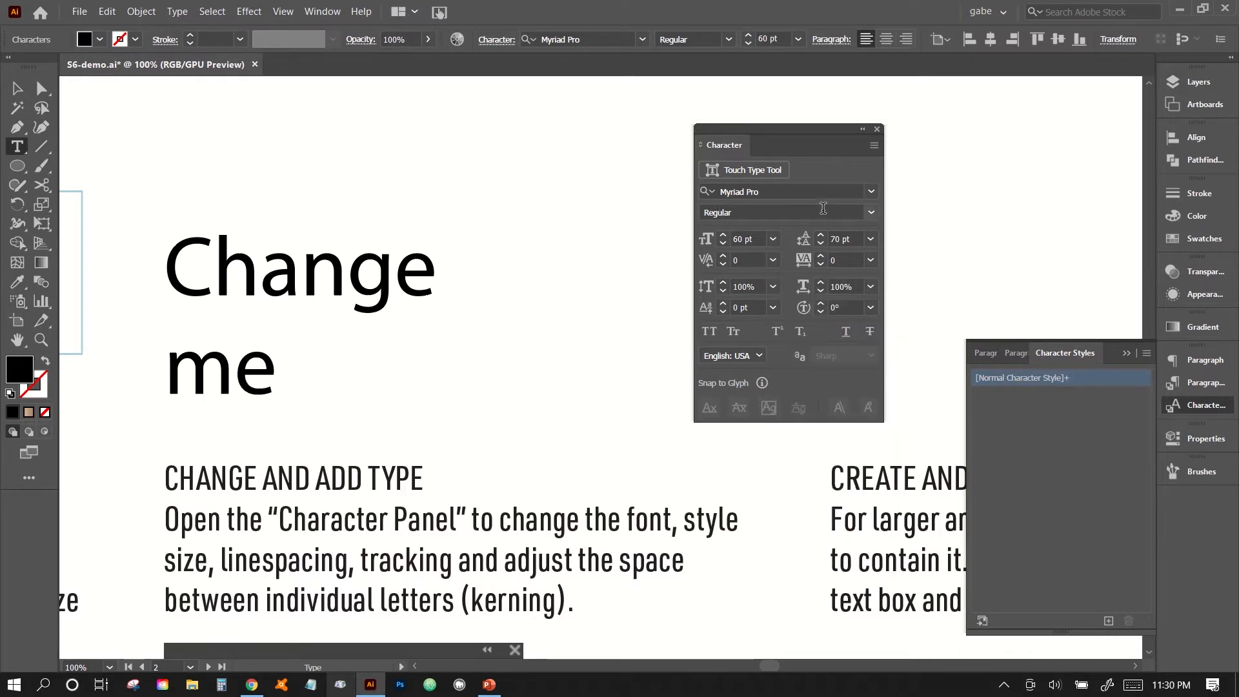
# Preview fonts on the whole "Change me" text and set its font to Cambria Math.
pyautogui.moveTo(277, 372); pyautogui.dragTo(161, 258)
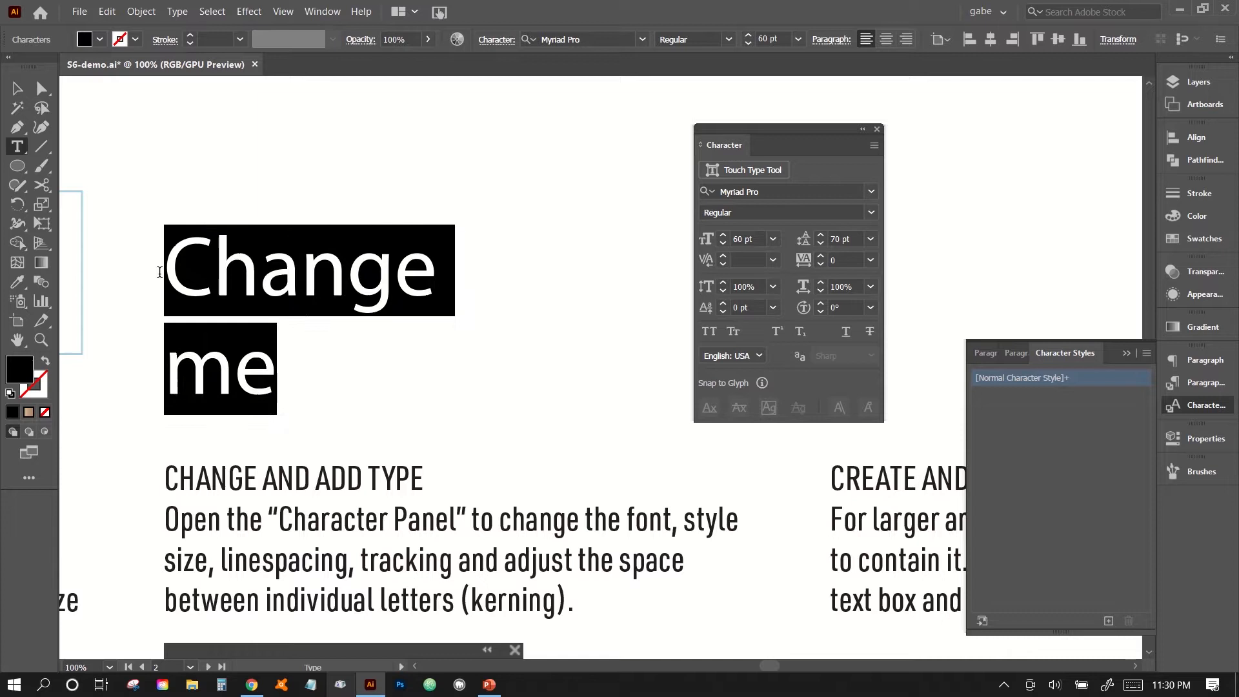
pyautogui.click(871, 192)
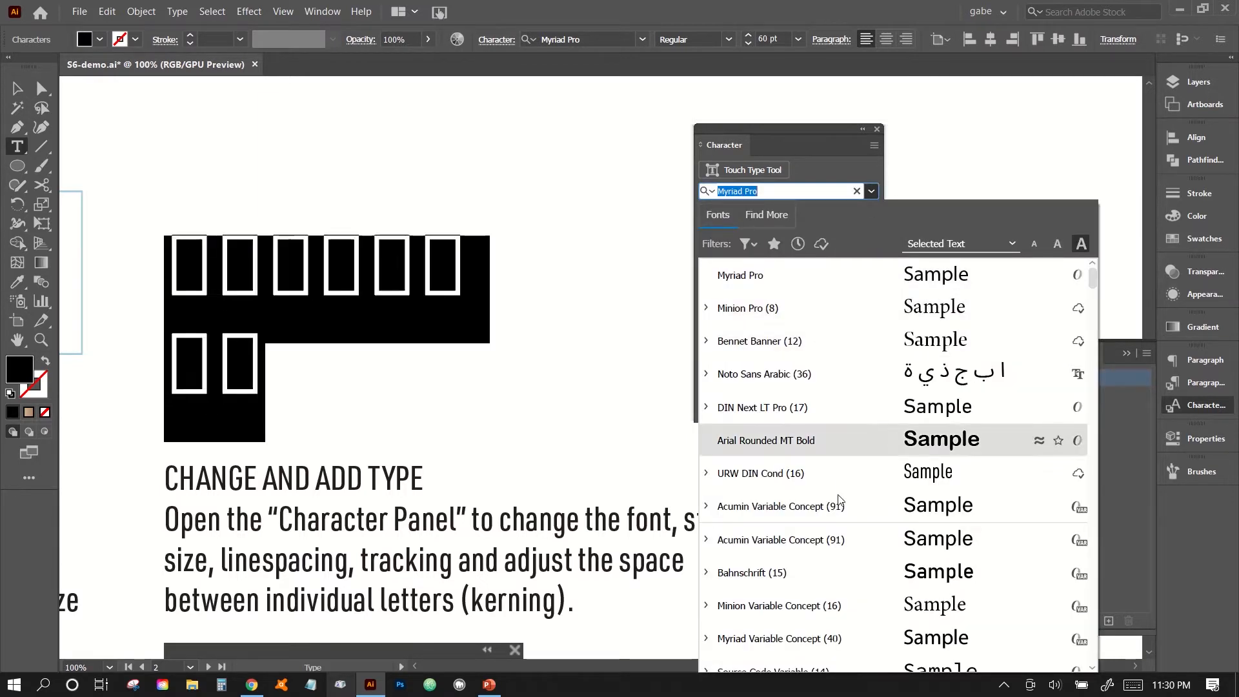
pyautogui.scroll(-5, 839, 503)
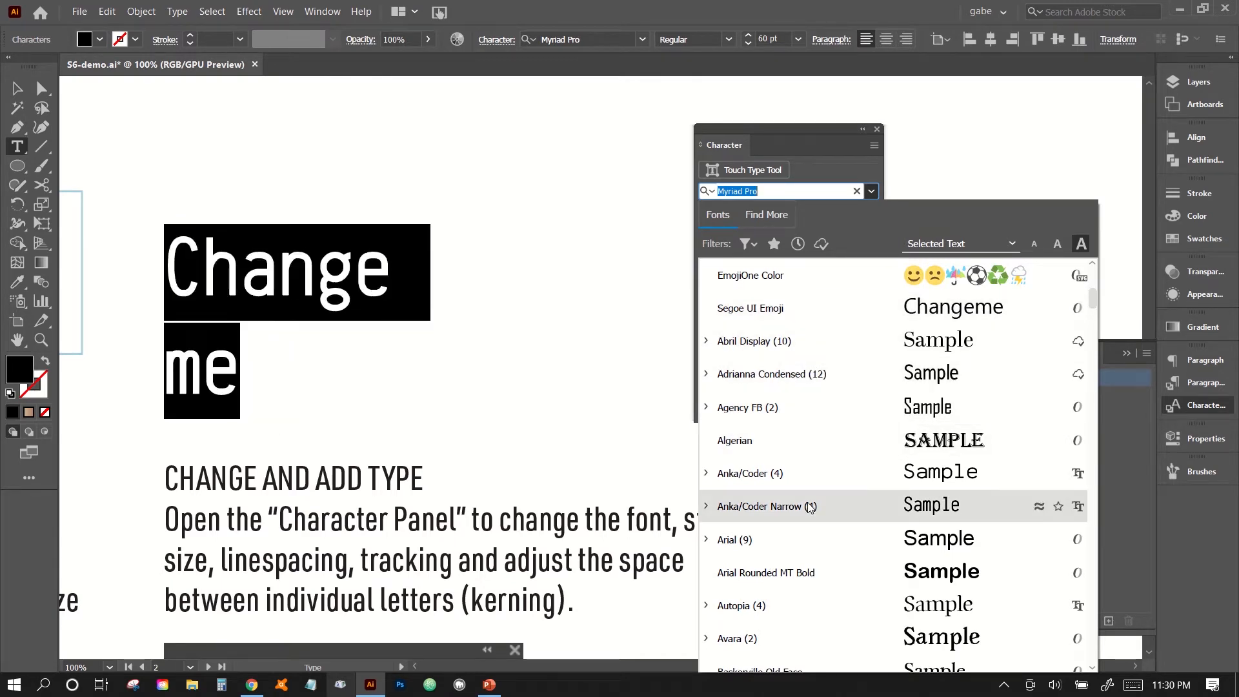
pyautogui.scroll(-4, 821, 581)
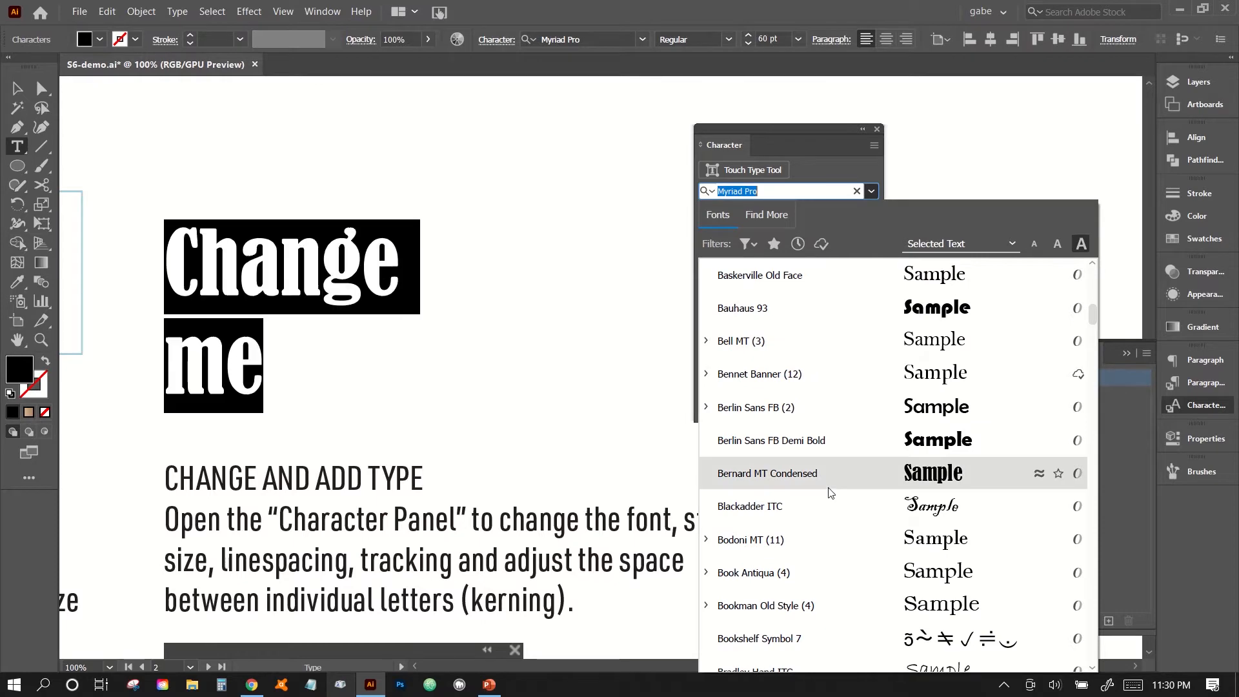
pyautogui.scroll(-3, 845, 599)
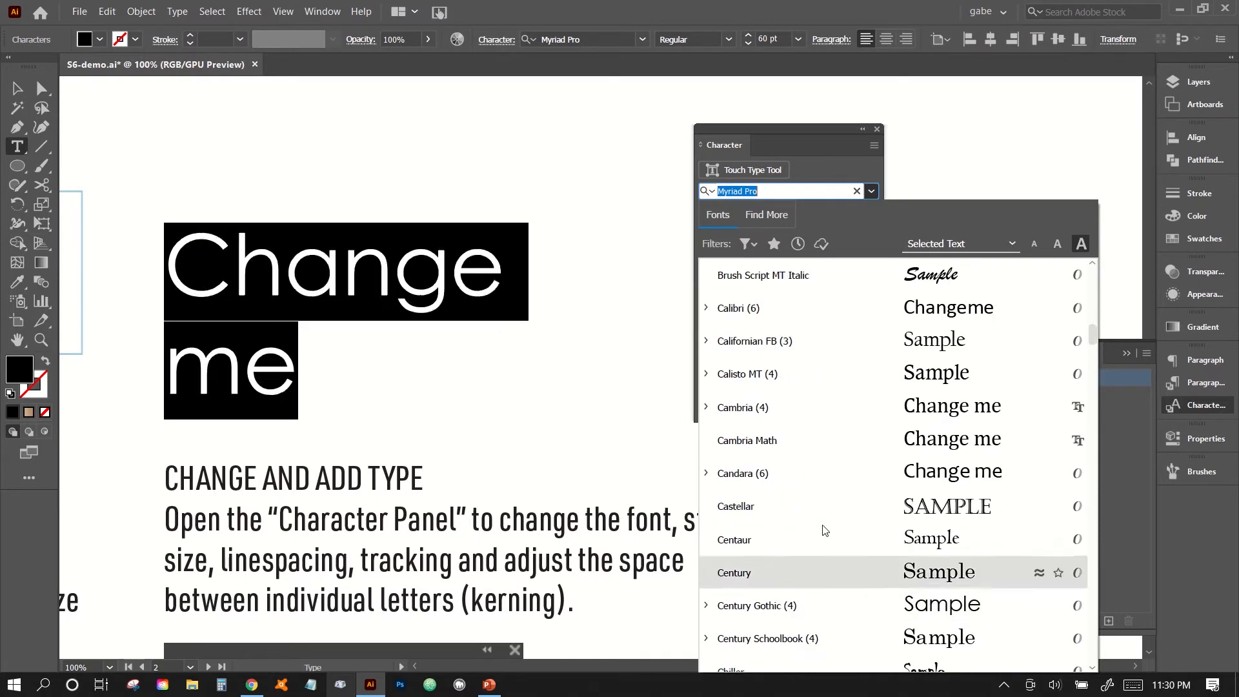
pyautogui.click(862, 451)
pyautogui.click(237, 348)
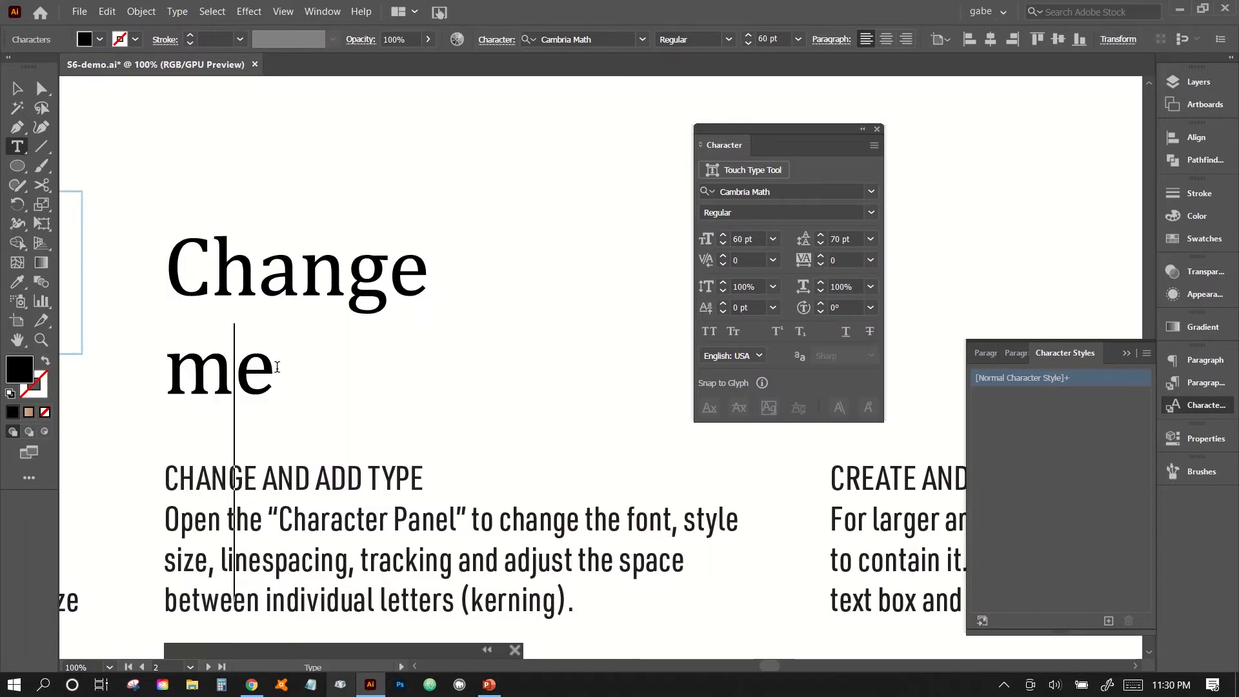
pyautogui.scroll(-3, 400, 354)
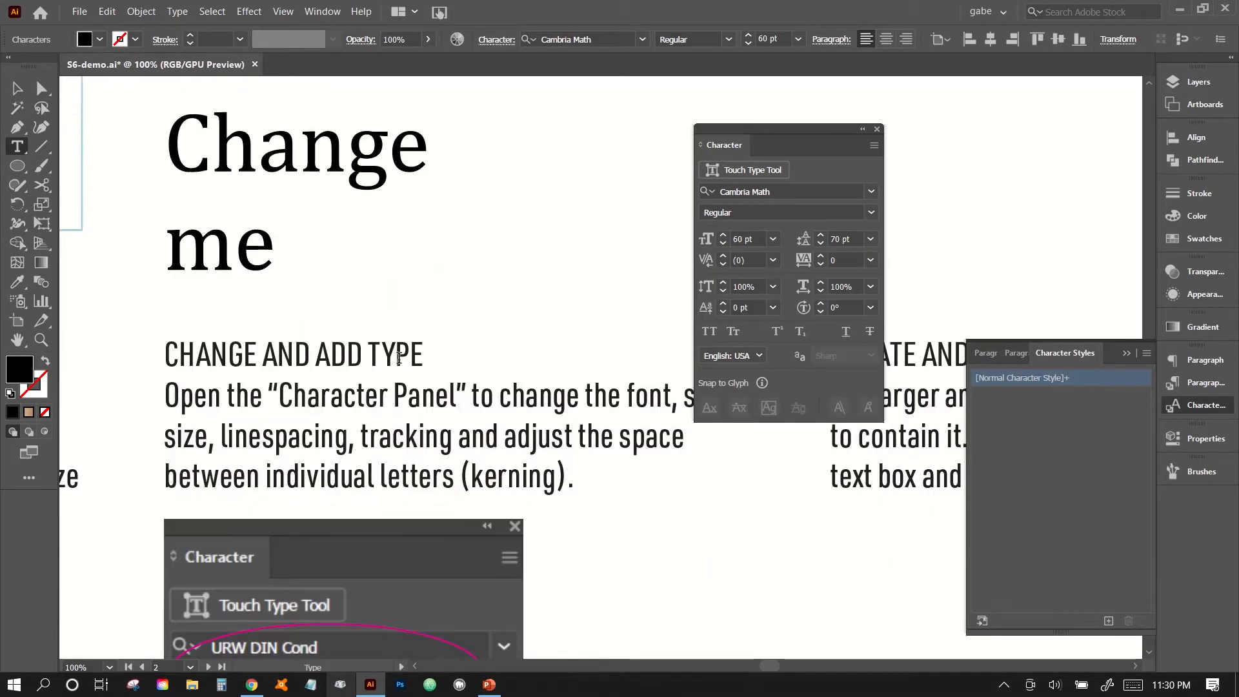
pyautogui.scroll(3, 376, 274)
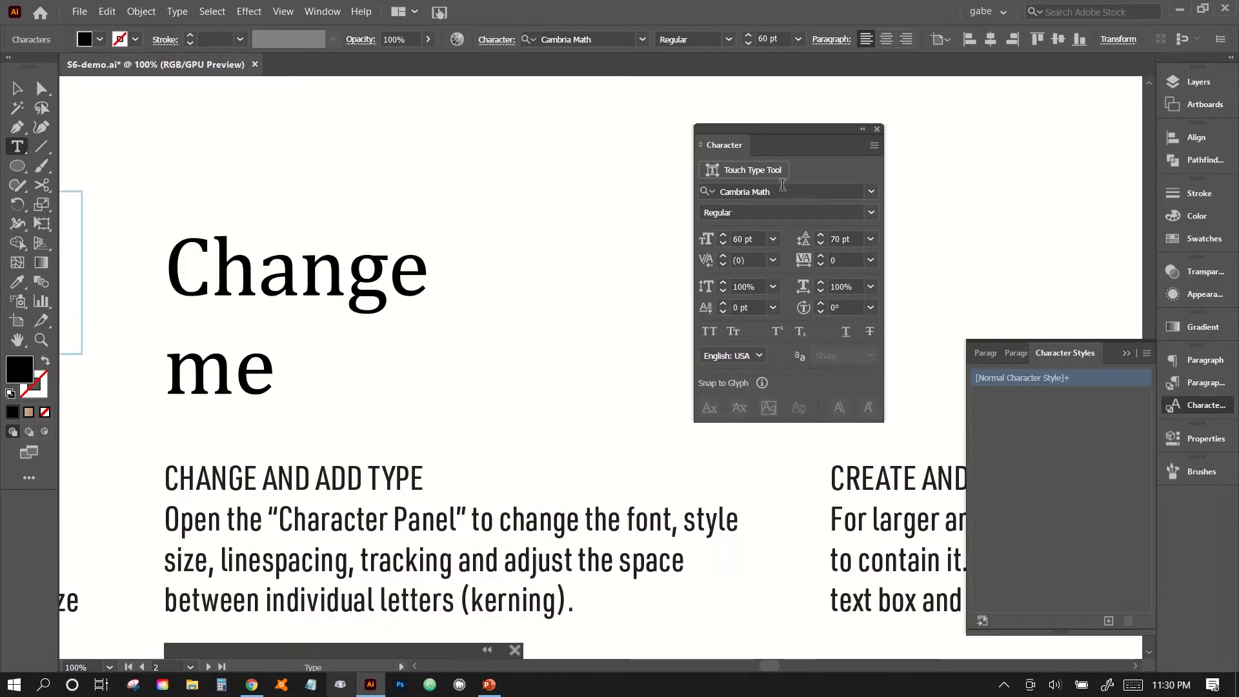
# Browse the additional Adobe fonts by classification, trying several styles and ending with the Monospace filter.
pyautogui.click(871, 192)
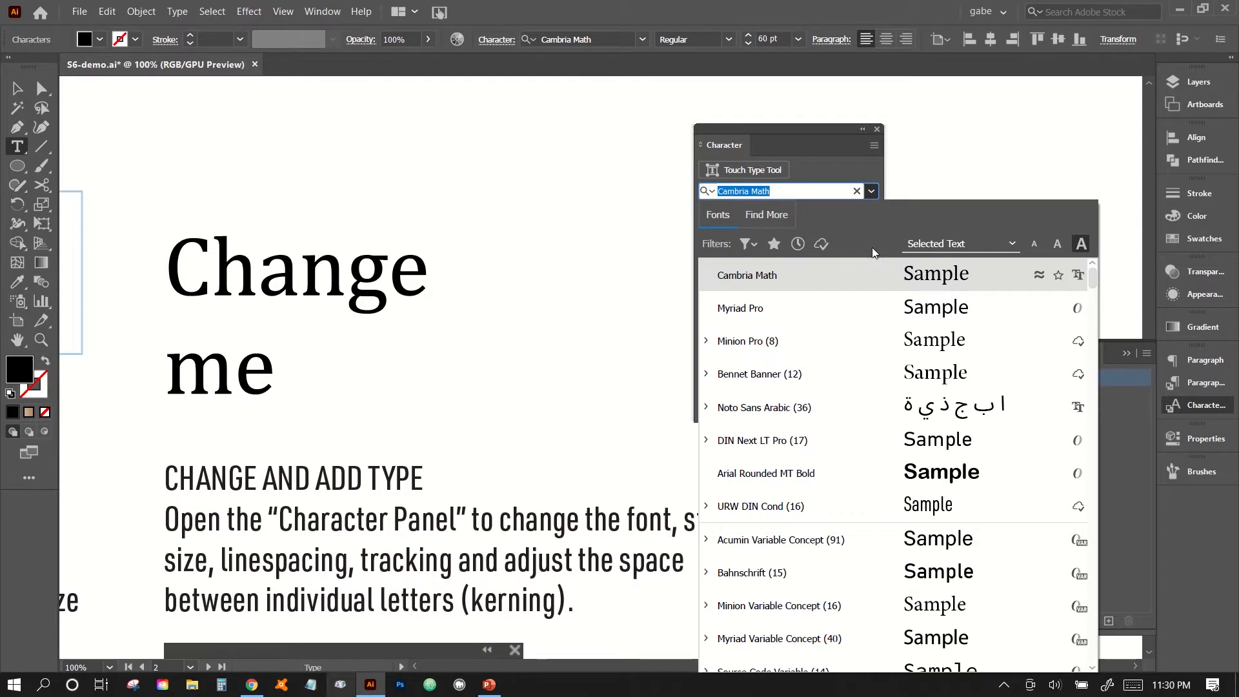
pyautogui.click(759, 216)
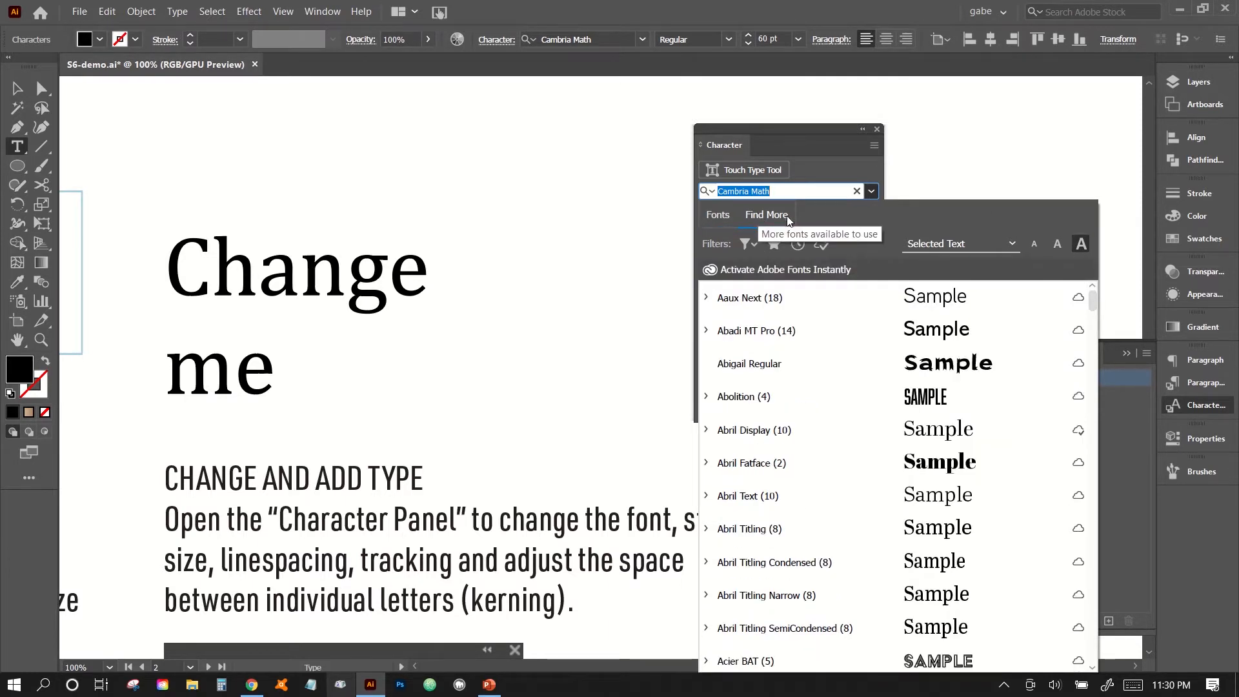
pyautogui.click(748, 245)
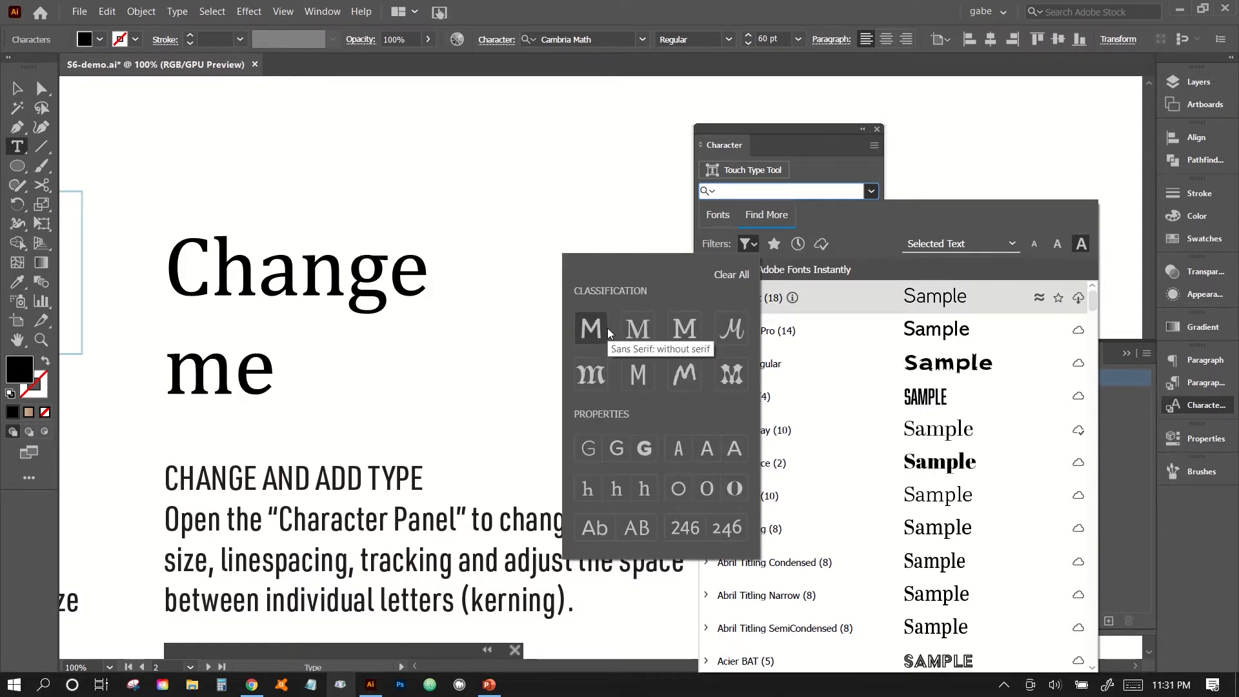
pyautogui.click(637, 328)
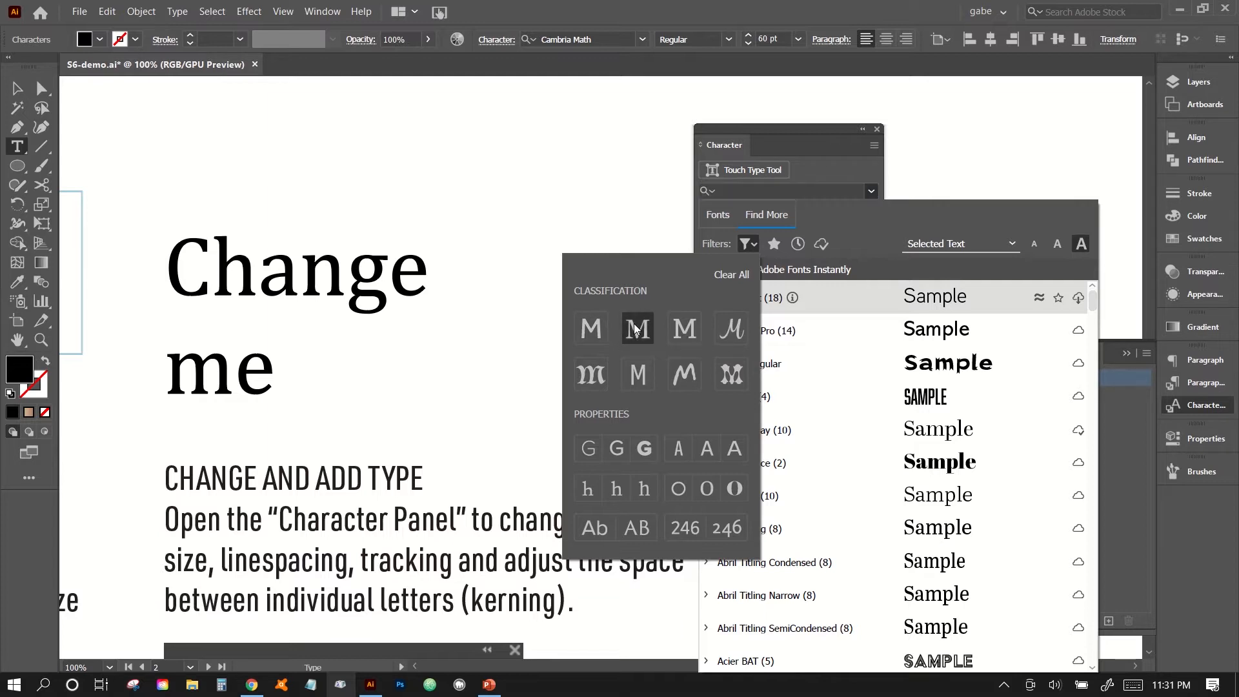
pyautogui.click(681, 333)
pyautogui.click(724, 333)
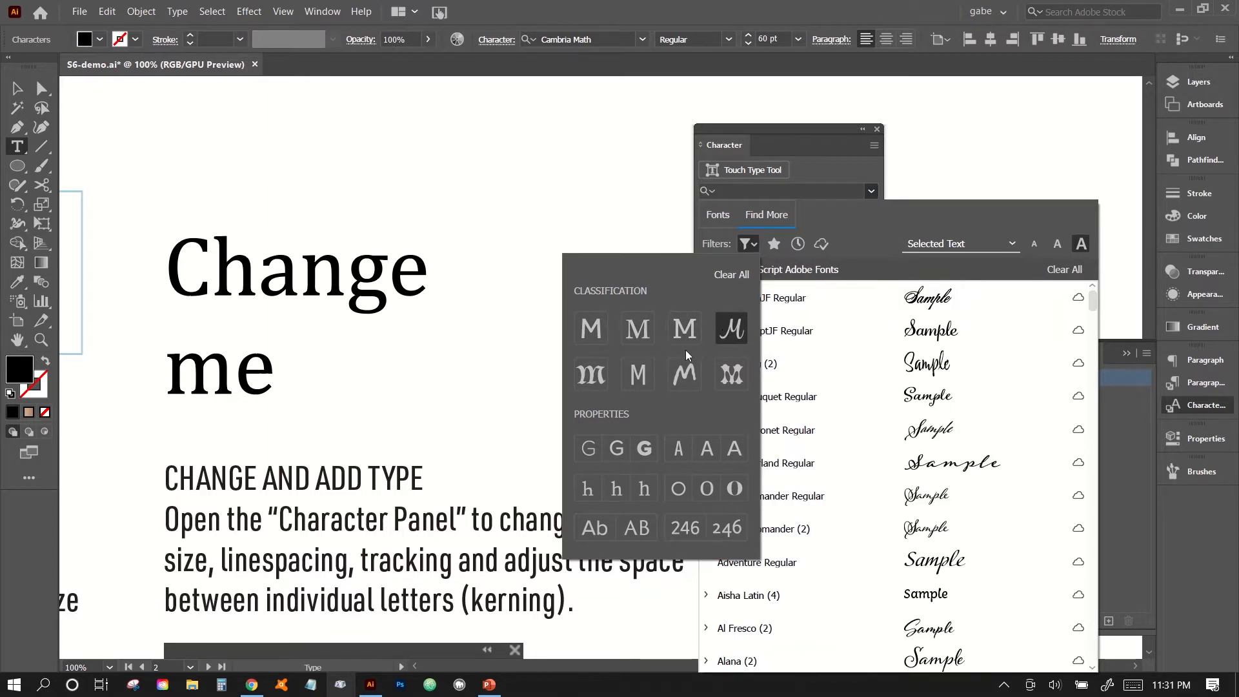
pyautogui.click(590, 374)
pyautogui.click(631, 379)
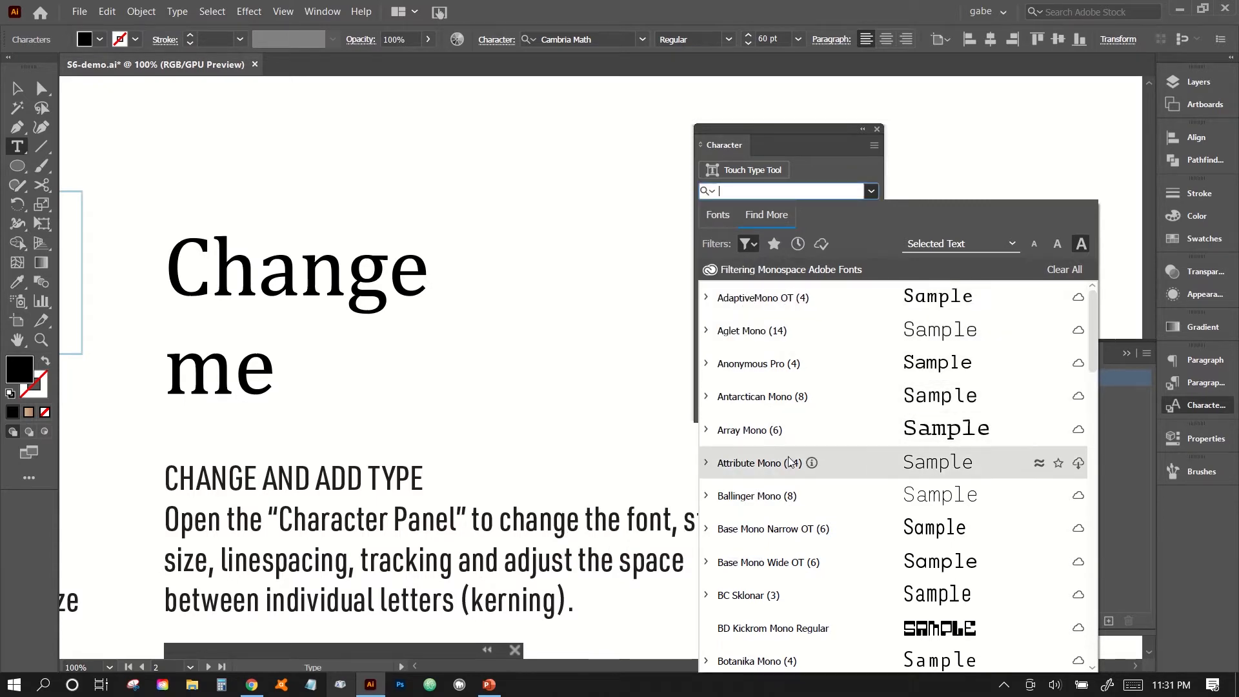
# Look through the monospace Adobe fonts and activate the Dico Mono family.
pyautogui.scroll(-5, 833, 504)
pyautogui.scroll(4, 835, 507)
pyautogui.scroll(-4, 837, 509)
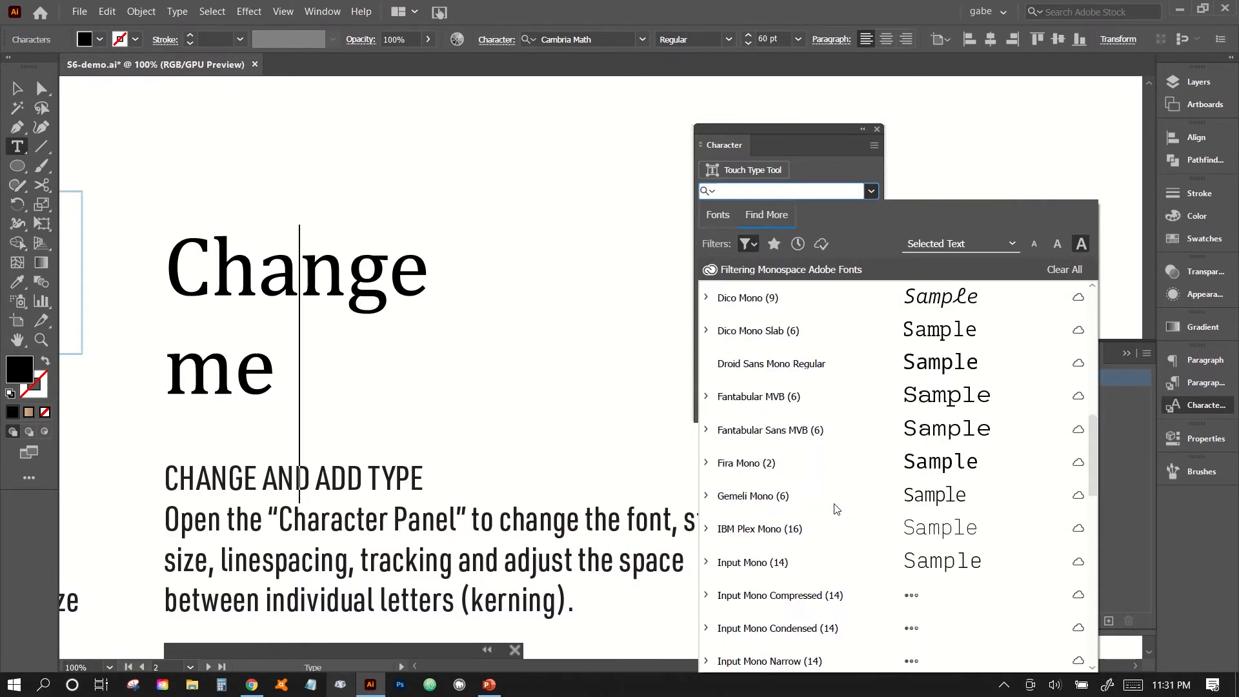
pyautogui.scroll(3, 835, 508)
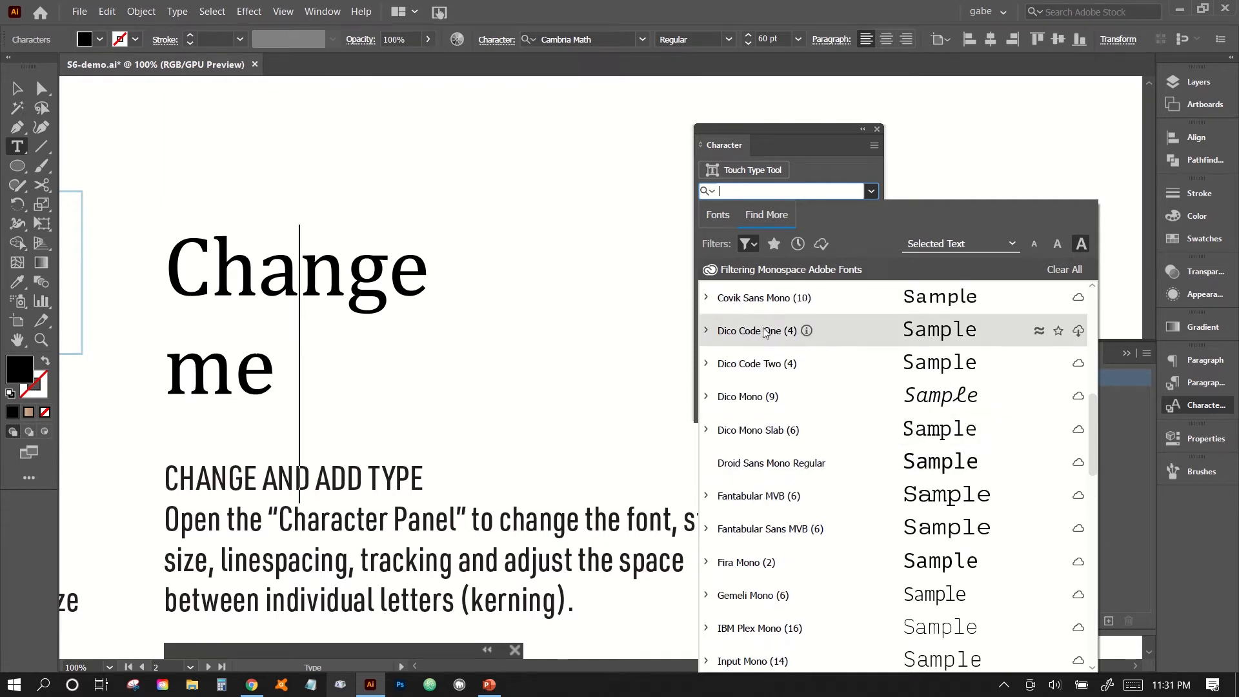
pyautogui.scroll(3, 831, 376)
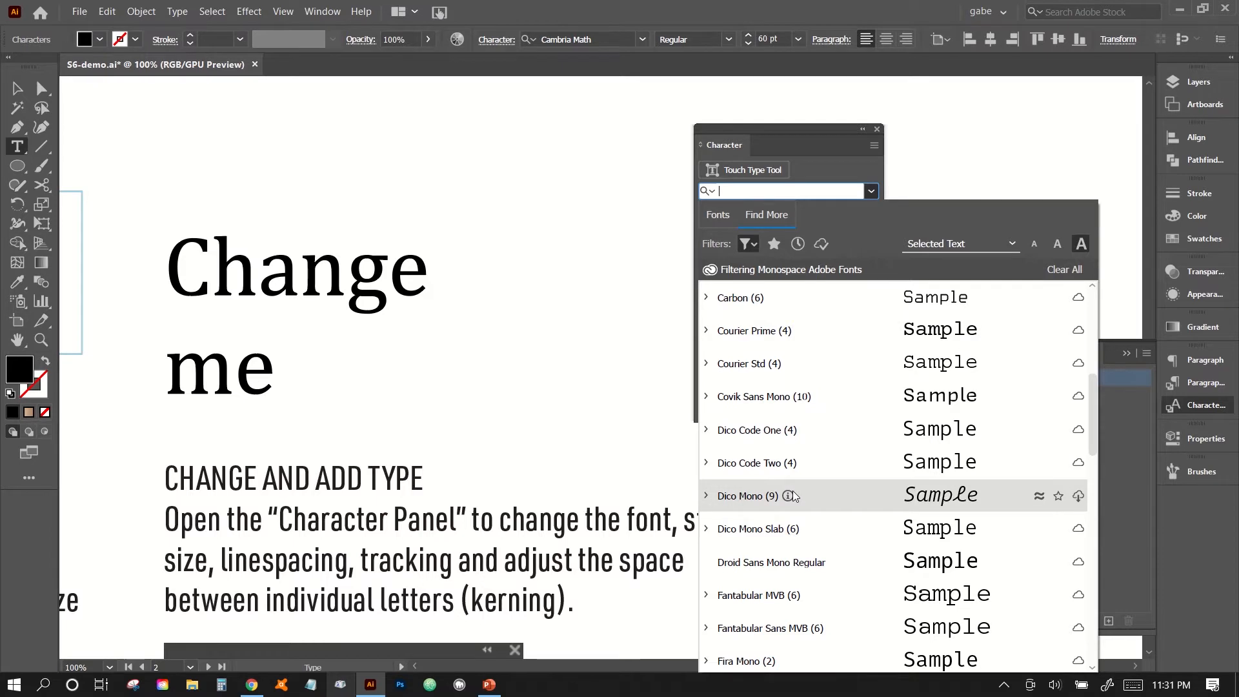
pyautogui.click(1080, 498)
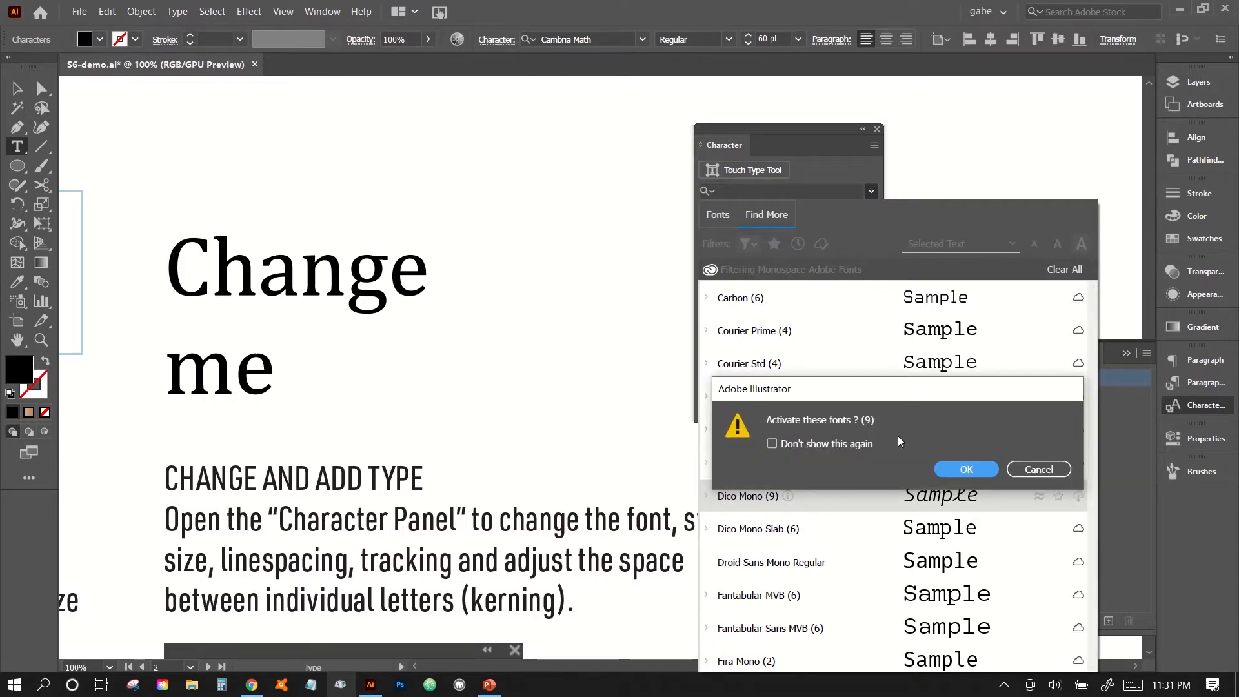
pyautogui.click(859, 445)
pyautogui.click(966, 469)
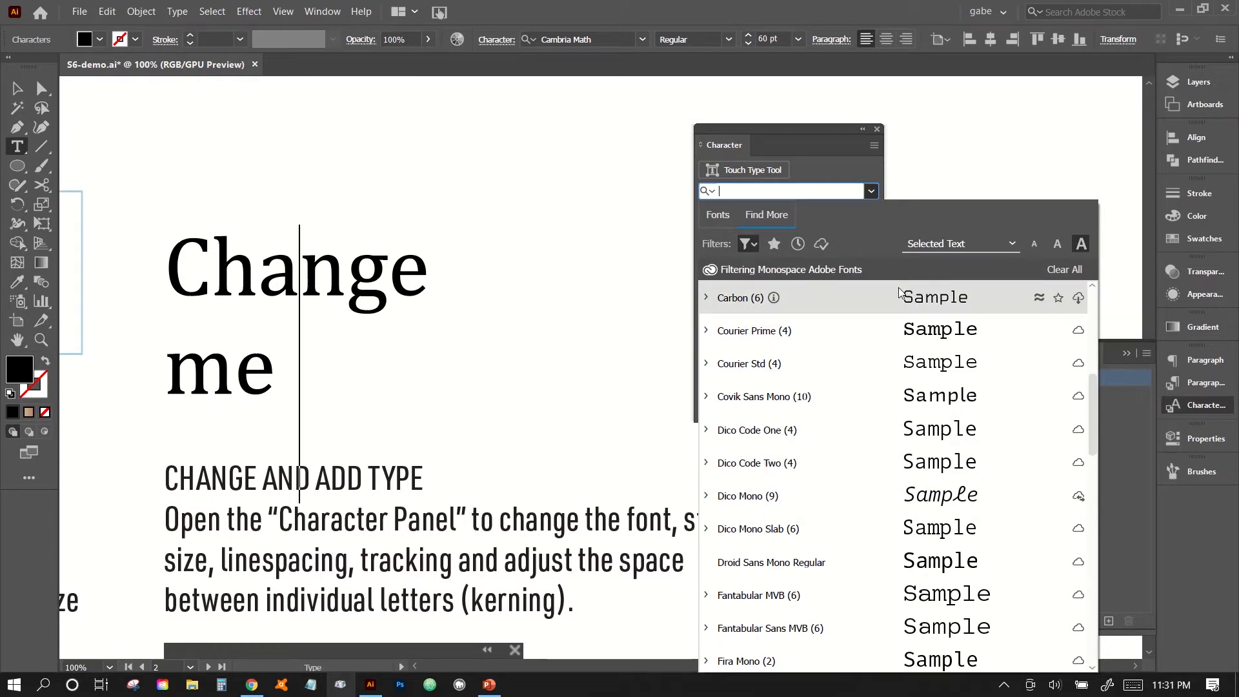
# Limit the font list to active Adobe fonts without a classification filter and apply Dico Mono to the whole "Change me" text.
pyautogui.click(821, 243)
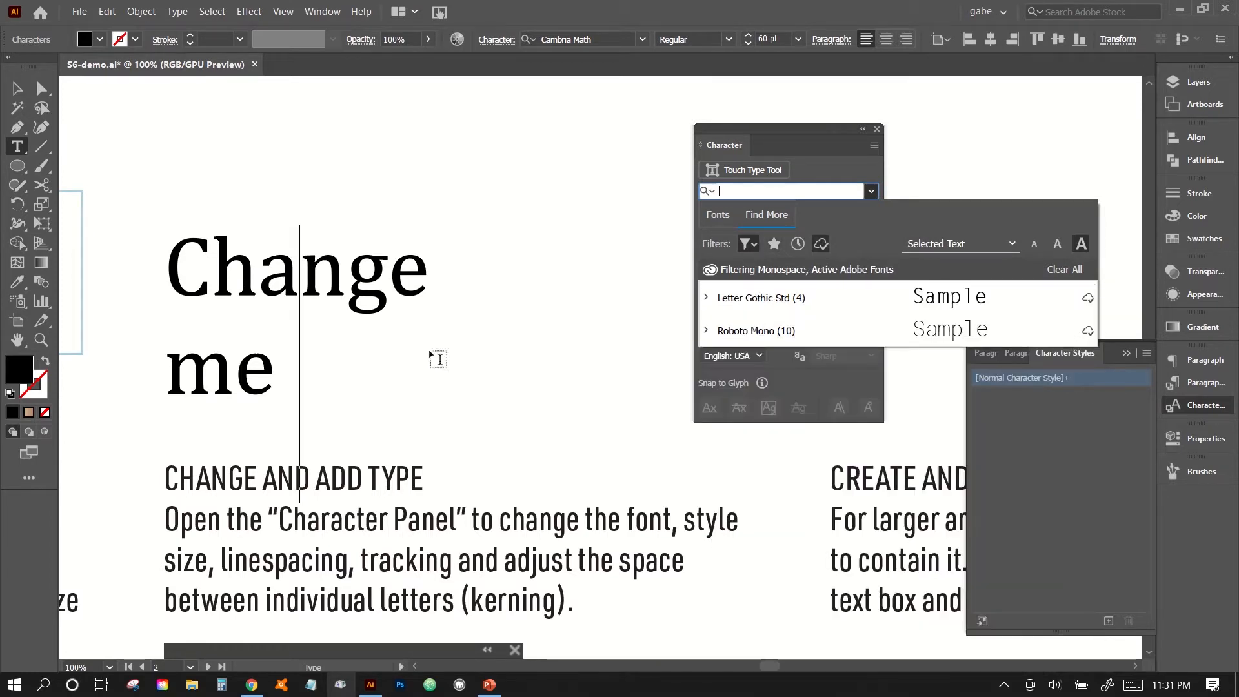
pyautogui.click(297, 338)
pyautogui.moveTo(291, 359); pyautogui.dragTo(152, 277)
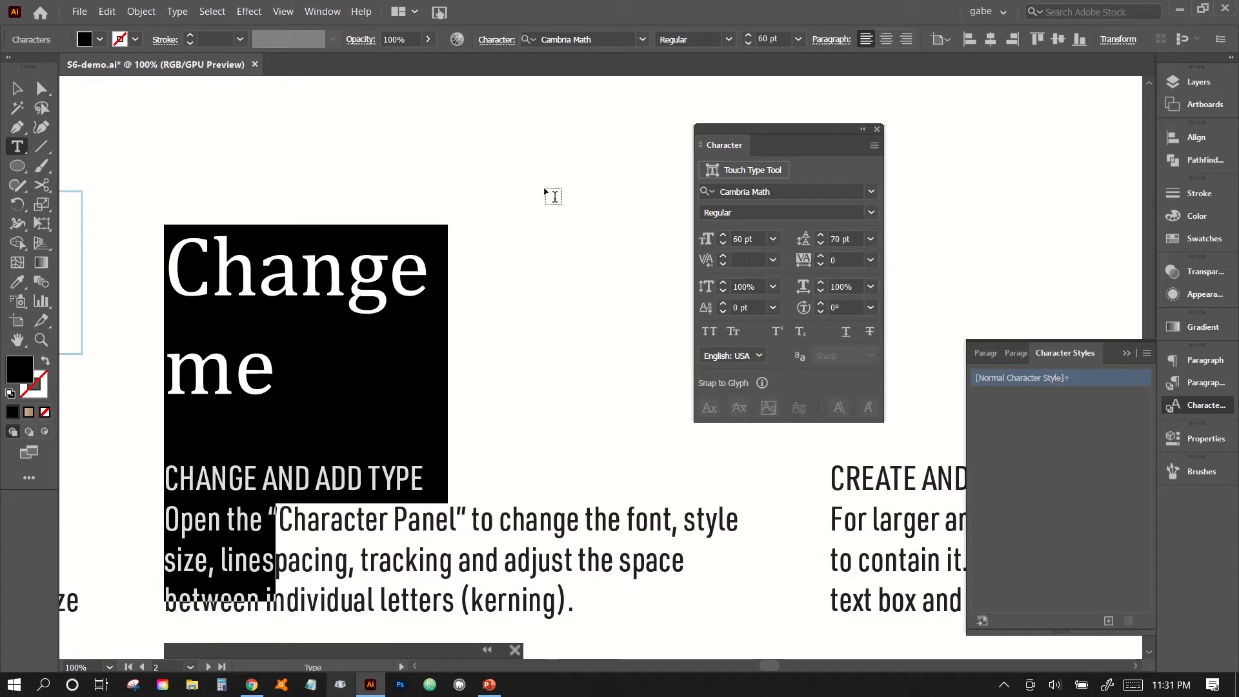
pyautogui.click(870, 192)
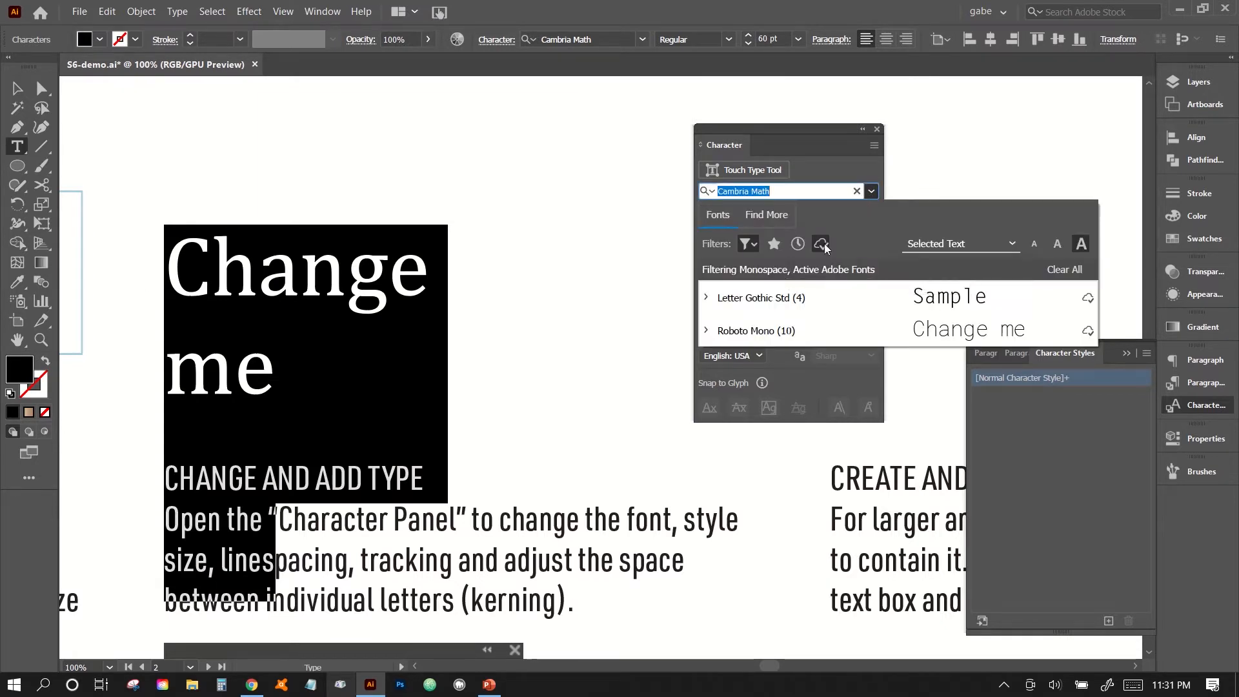
pyautogui.click(748, 245)
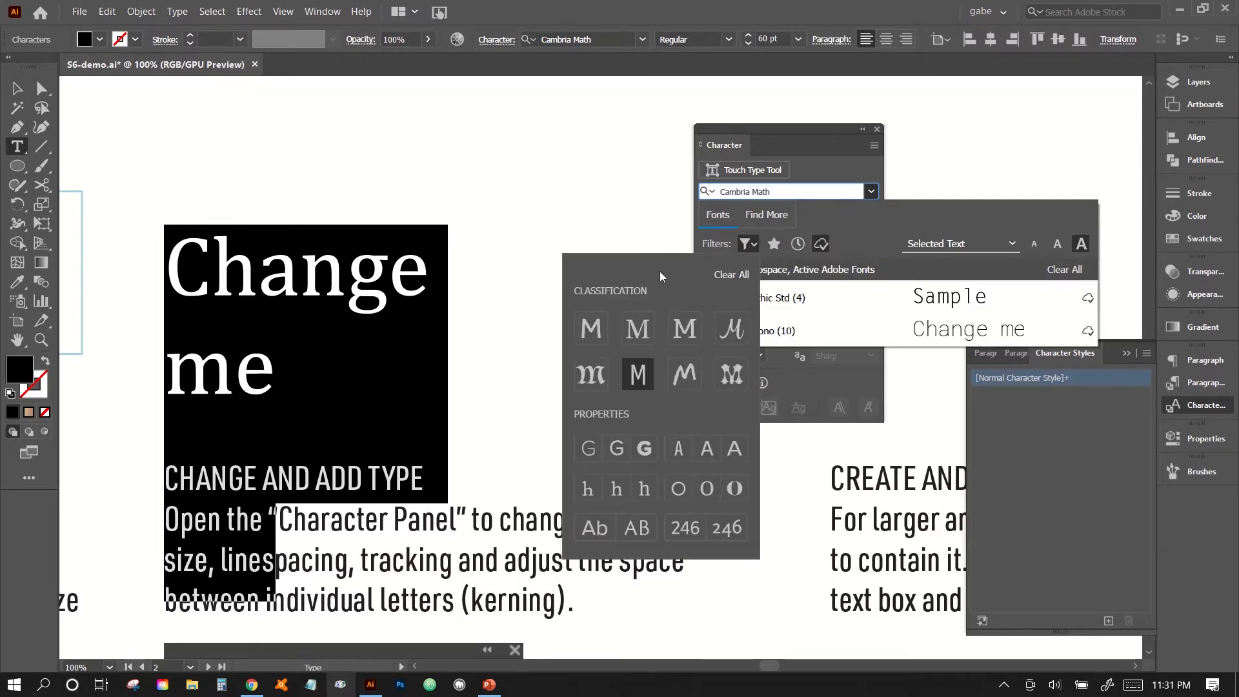
pyautogui.click(735, 275)
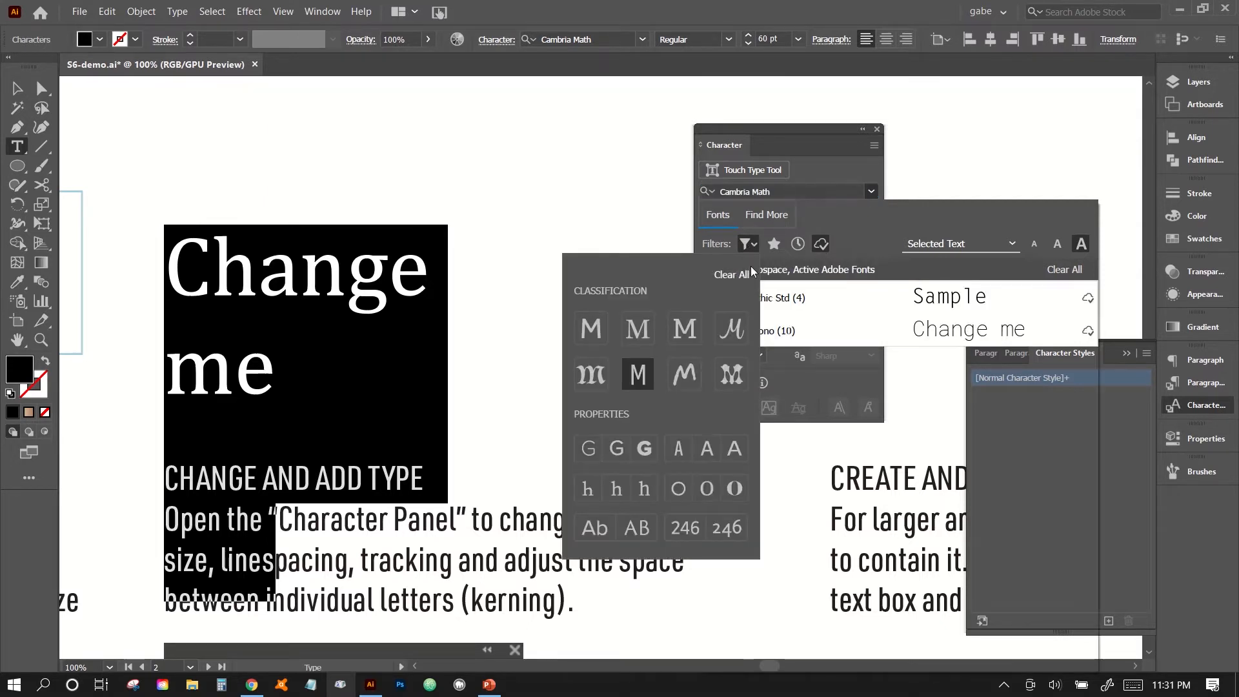
pyautogui.click(824, 239)
pyautogui.click(824, 243)
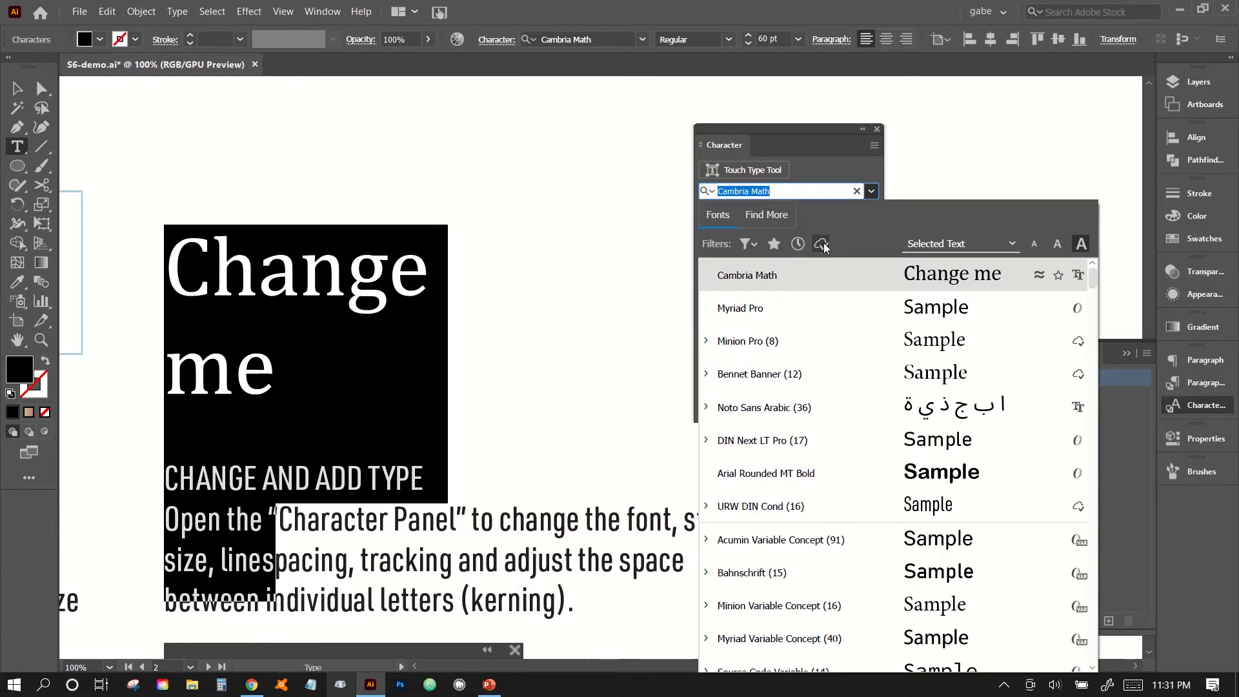
pyautogui.click(817, 242)
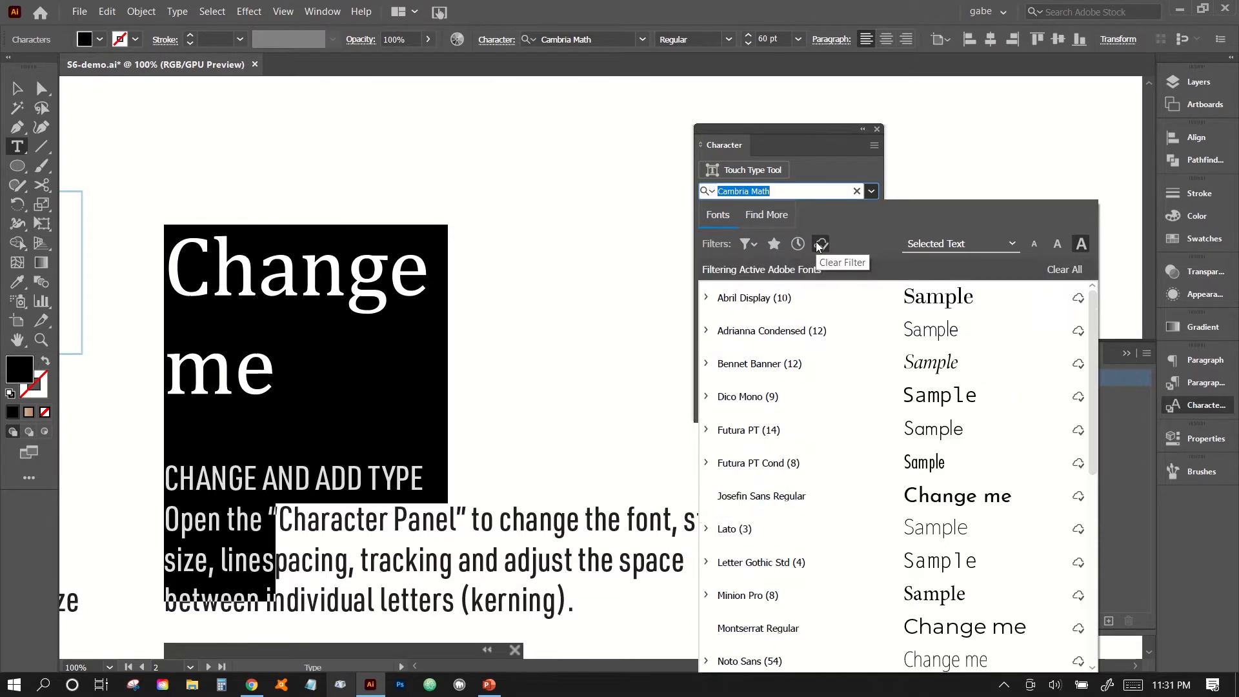
pyautogui.click(752, 397)
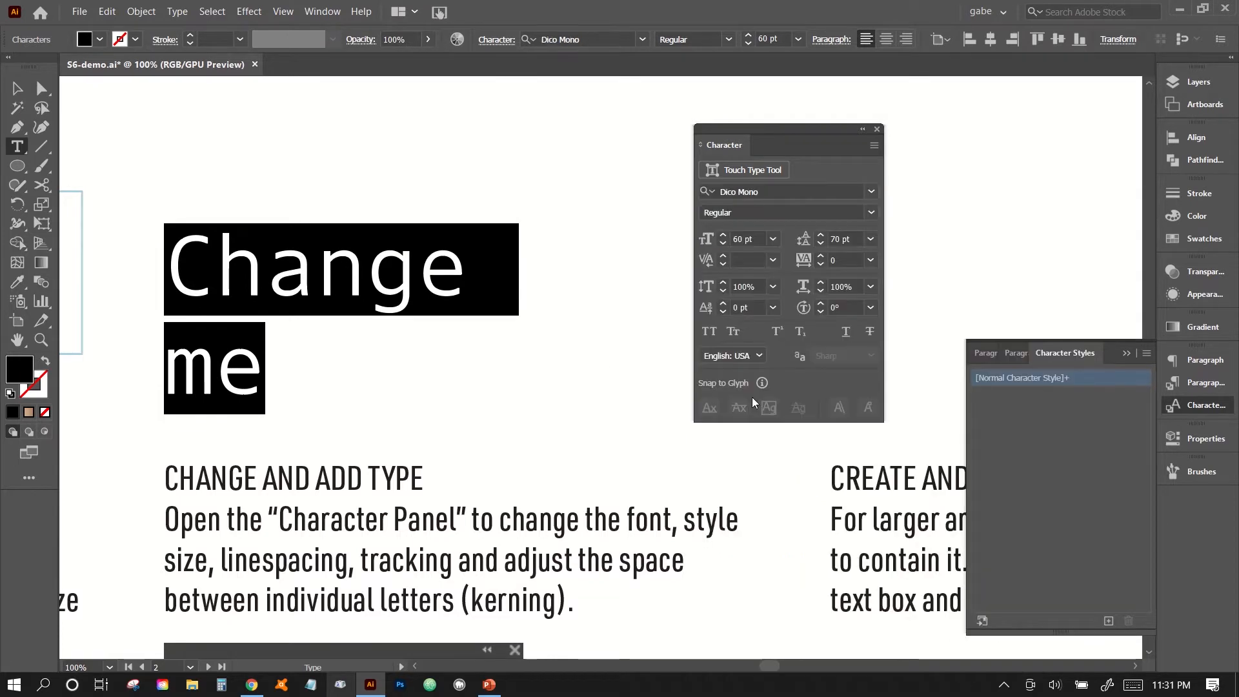
pyautogui.click(266, 384)
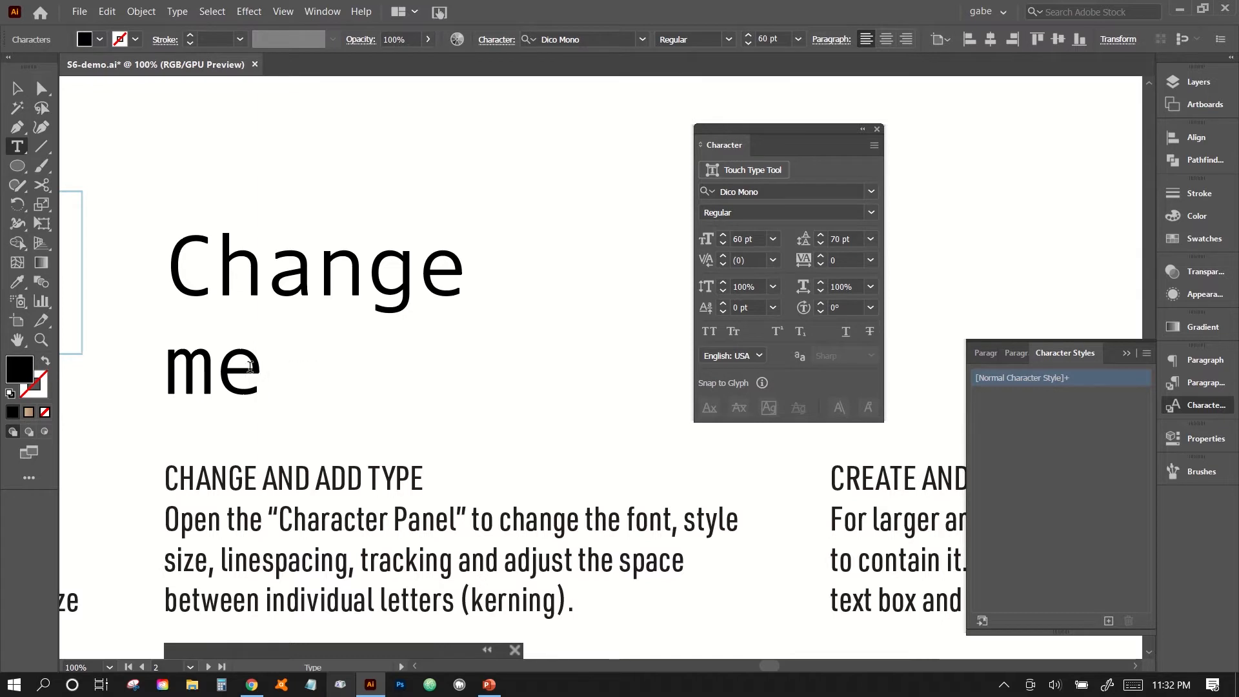
pyautogui.moveTo(256, 368); pyautogui.dragTo(194, 269)
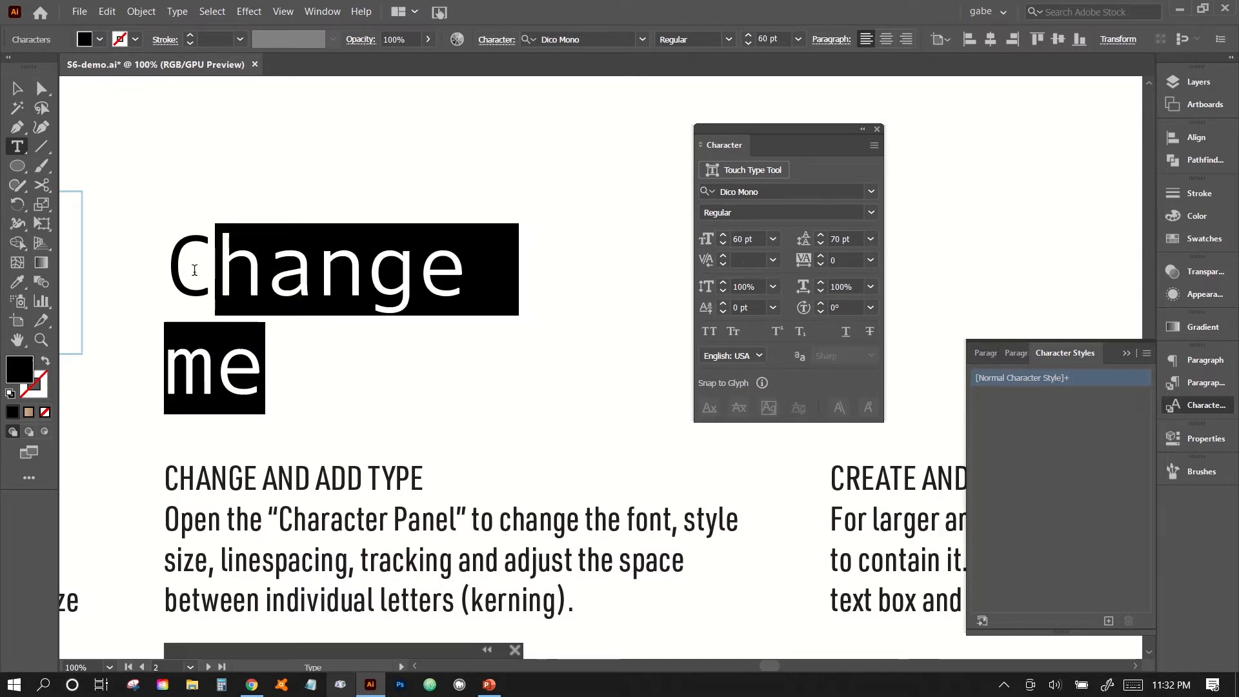
pyautogui.click(195, 269)
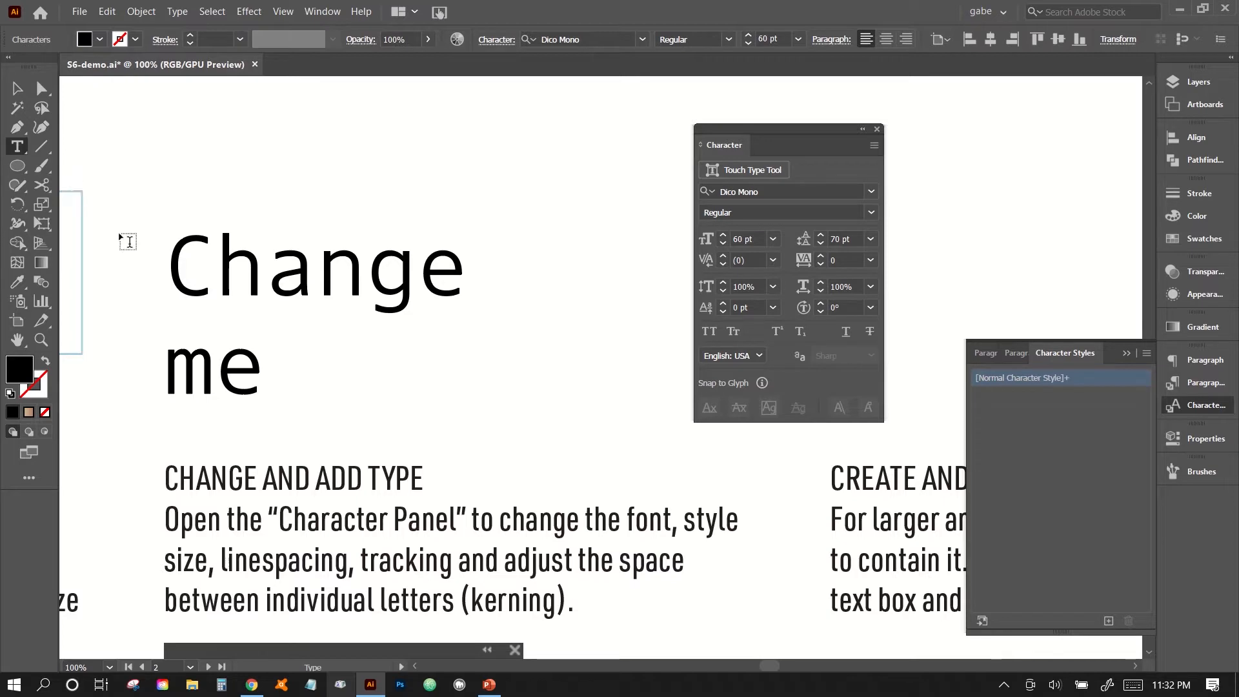
# Leave text editing, select the "Change me" text object and convert it to outlines.
pyautogui.press('Escape')
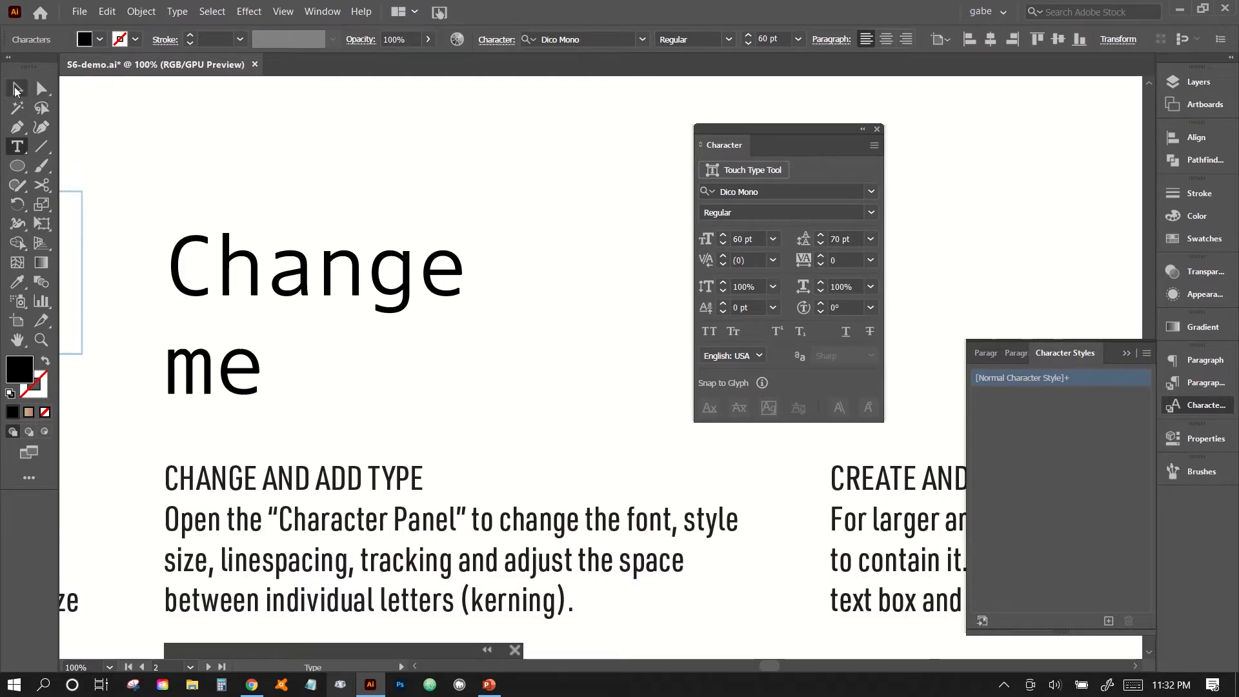
pyautogui.click(404, 435)
pyautogui.hotkey('ctrl', '0')
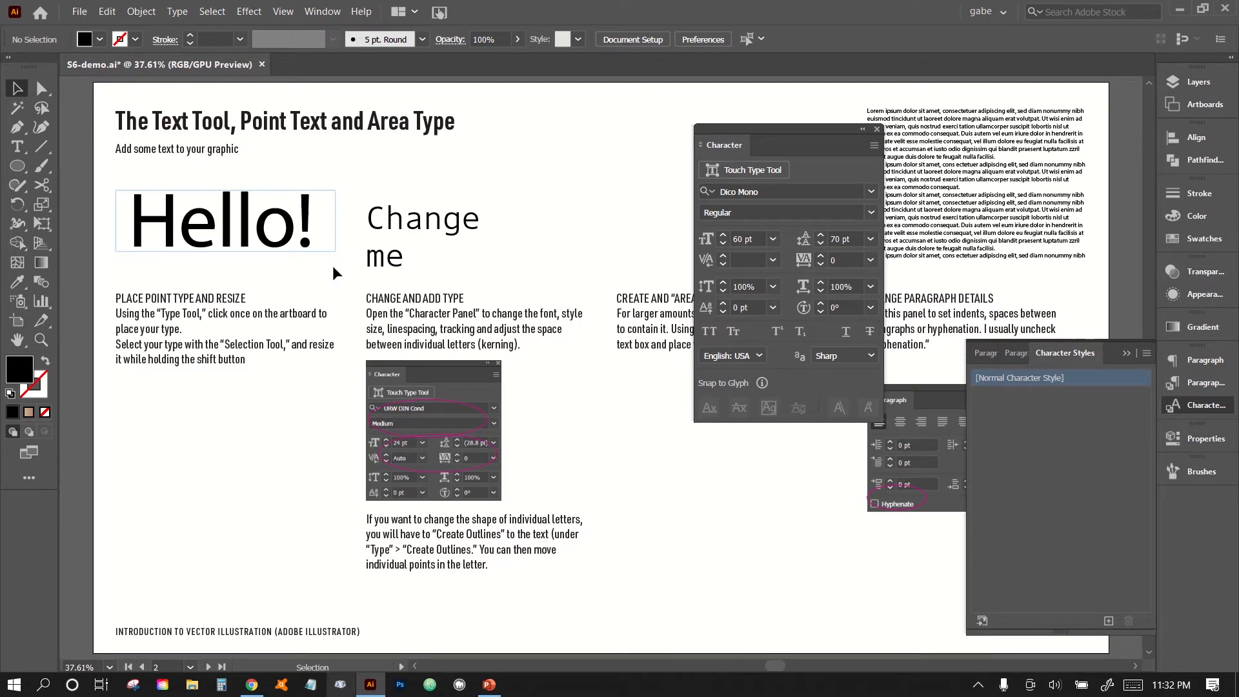
pyautogui.click(469, 222)
pyautogui.click(177, 12)
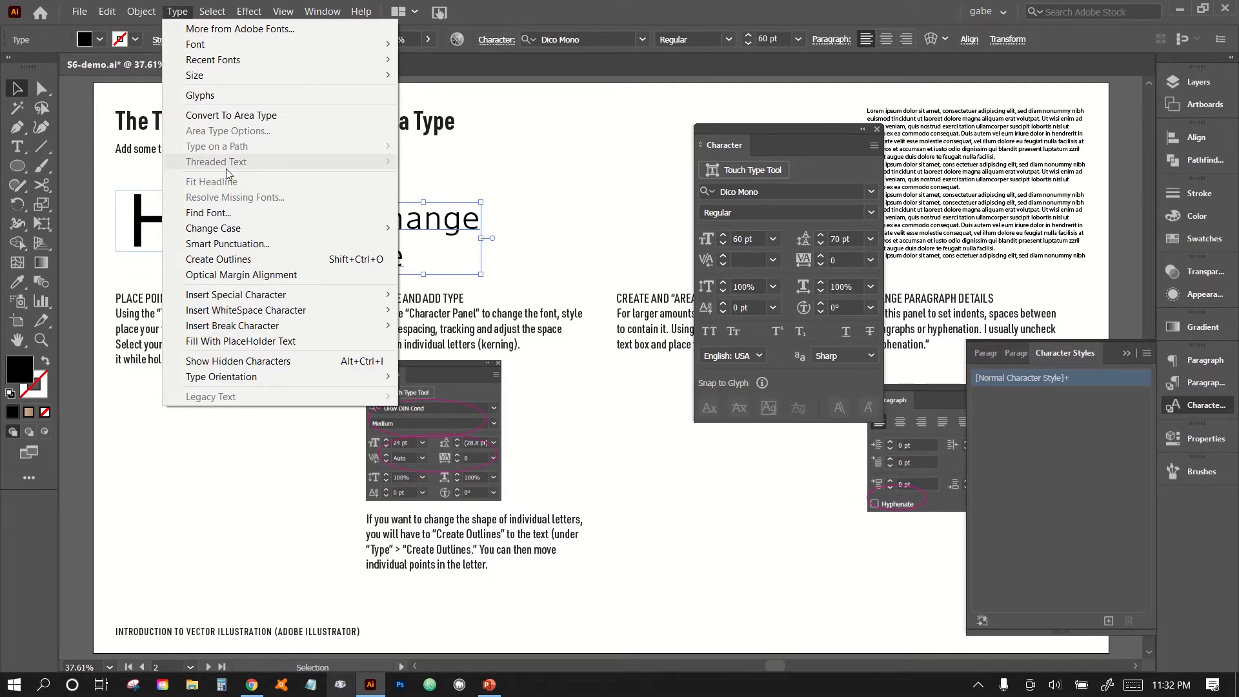
pyautogui.click(227, 258)
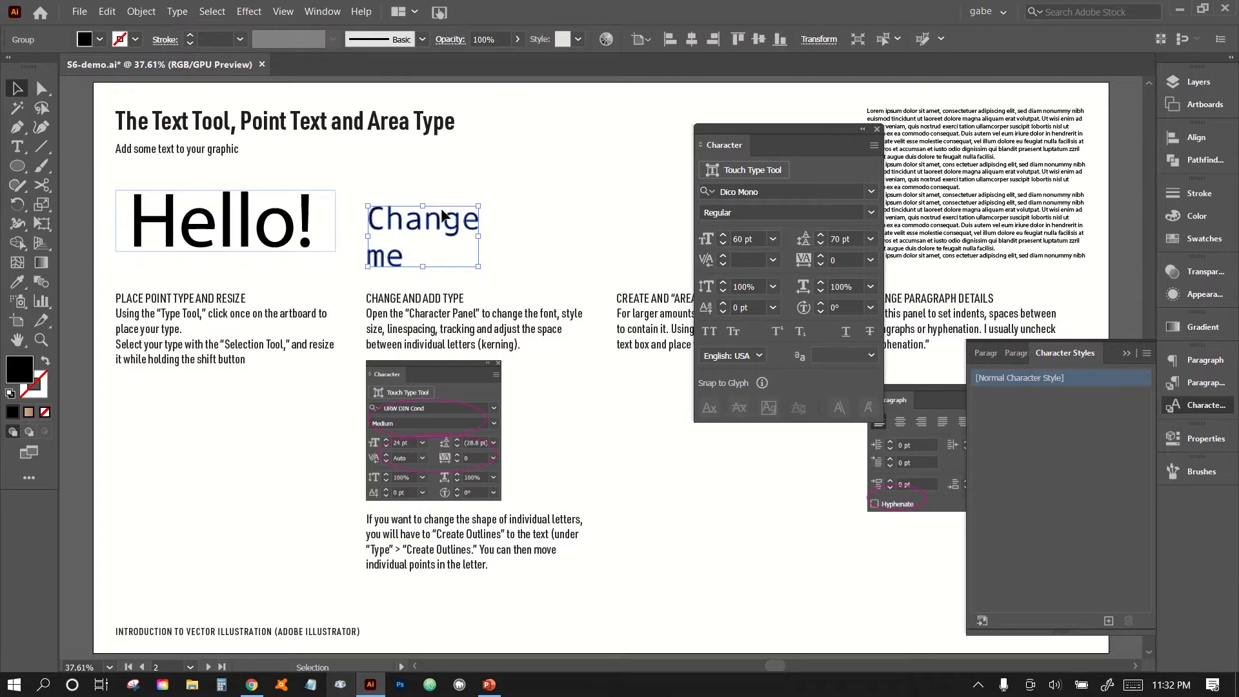
# Use direct selection to extend the foot of the outlined "n" in "Change" down to the baseline of "me".
pyautogui.hotkey('ctrl', '+')
pyautogui.hotkey('ctrl', '+')
pyautogui.hotkey('ctrl', '+')
pyautogui.hotkey('ctrl', '+')
pyautogui.moveTo(441, 212); pyautogui.dragTo(642, 515)
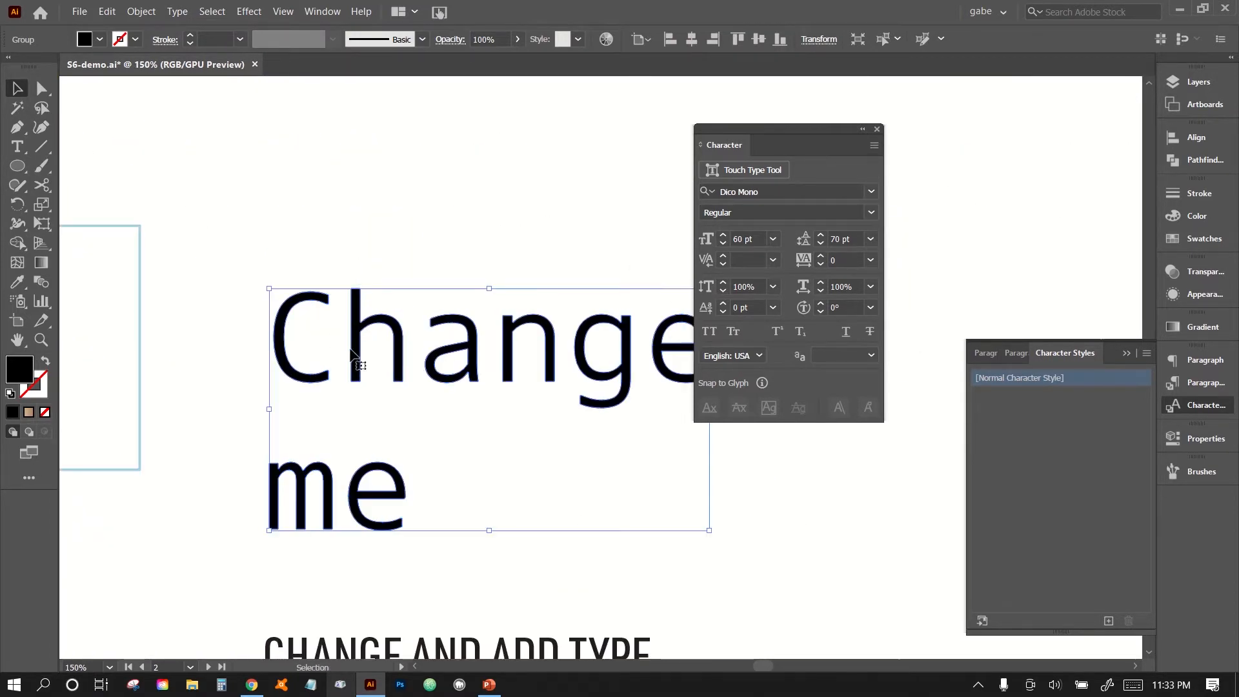
pyautogui.hscroll(3, 351, 352)
pyautogui.press('space')
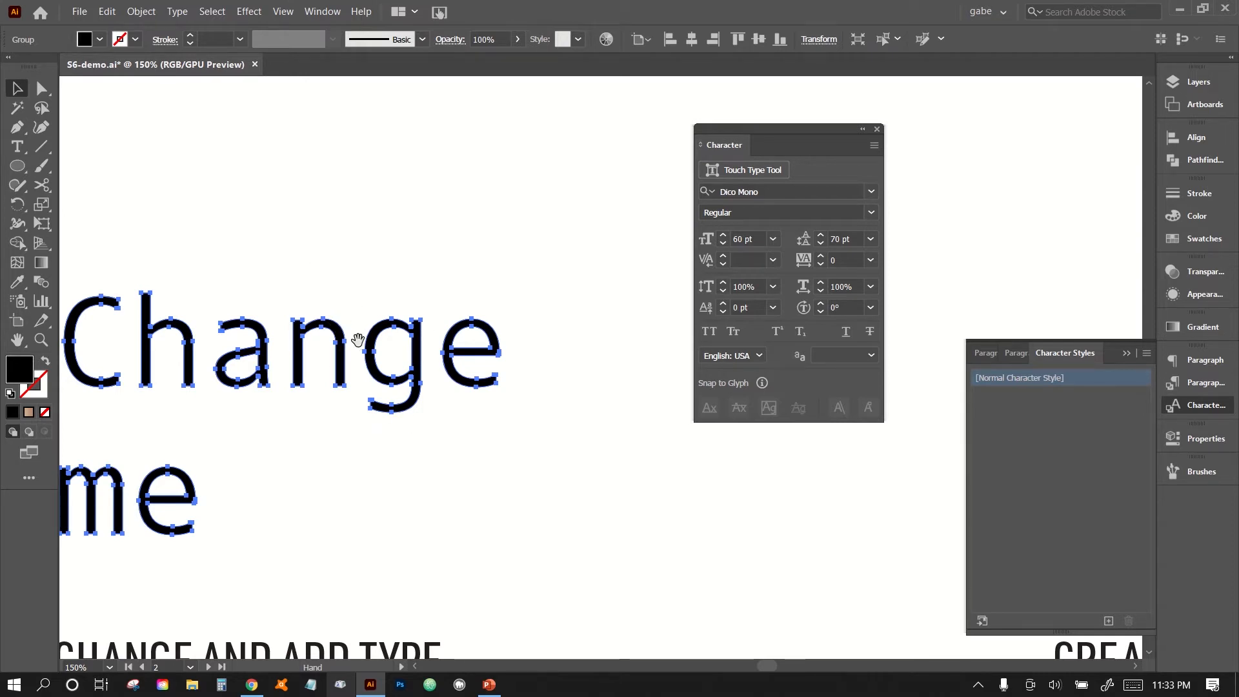
pyautogui.click(40, 88)
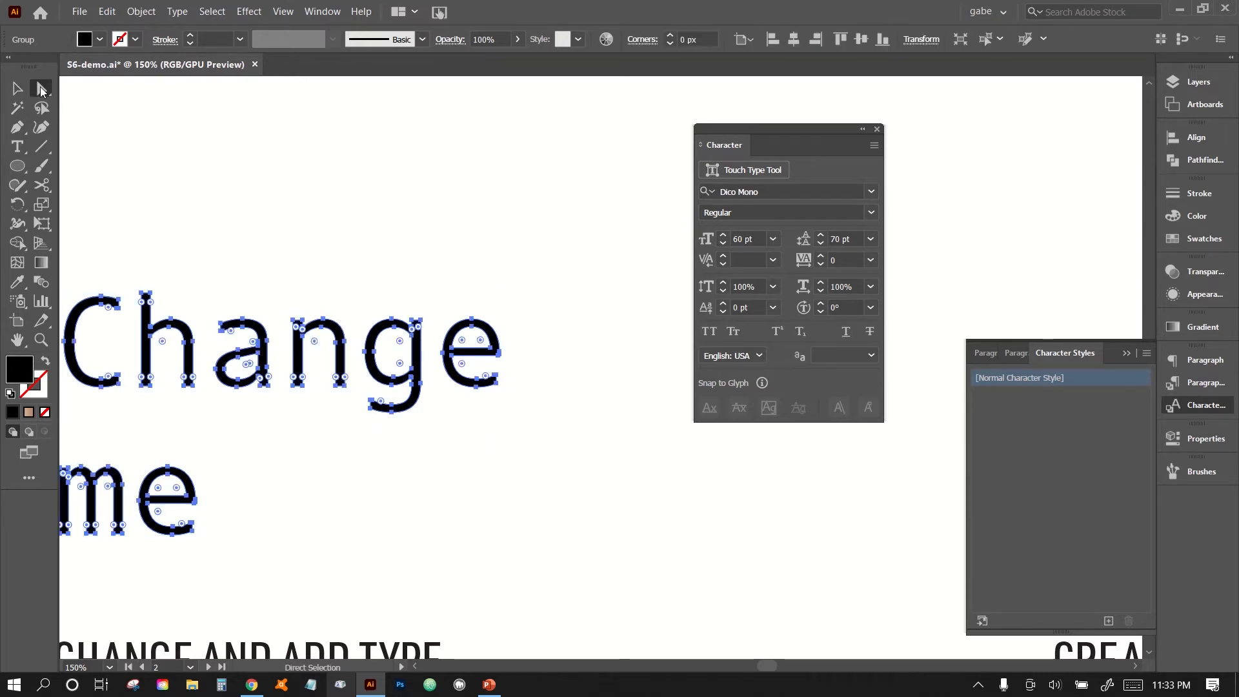
pyautogui.click(310, 403)
pyautogui.moveTo(286, 364); pyautogui.dragTo(300, 533)
pyautogui.click(381, 520)
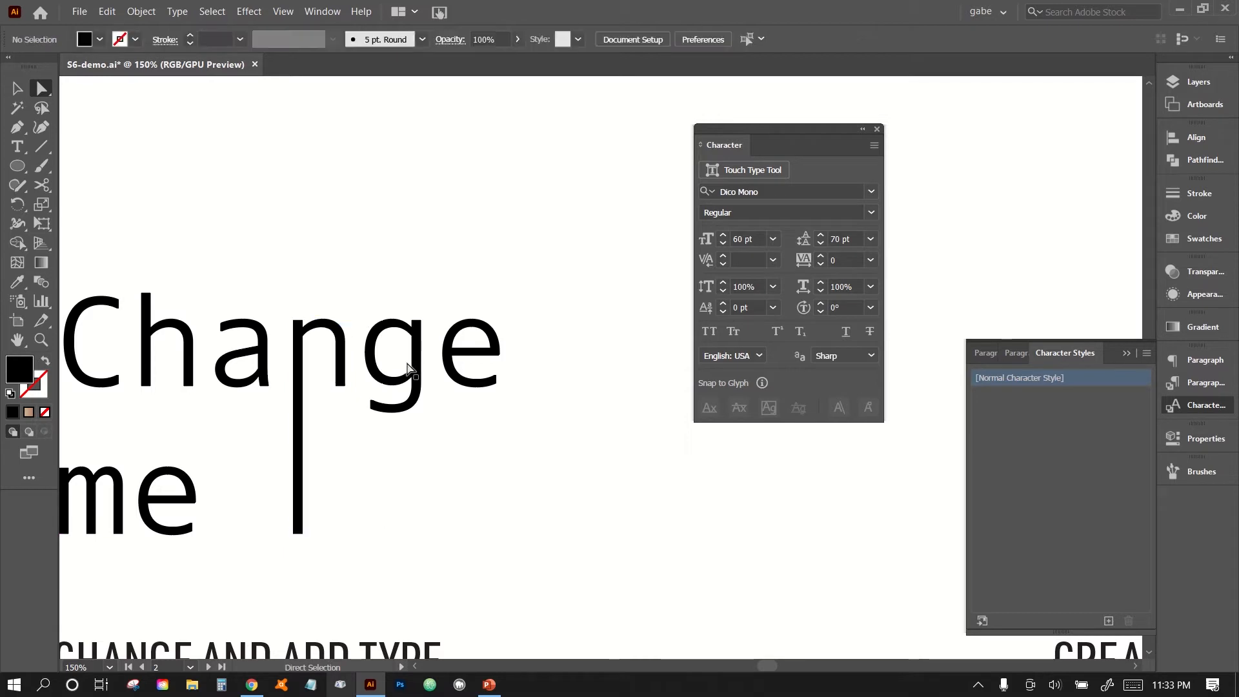
# Stretch the upper end of the outlined "g" stem well above the other letters in "Change".
pyautogui.click(421, 320)
pyautogui.moveTo(421, 321); pyautogui.dragTo(409, 212)
pyautogui.click(482, 232)
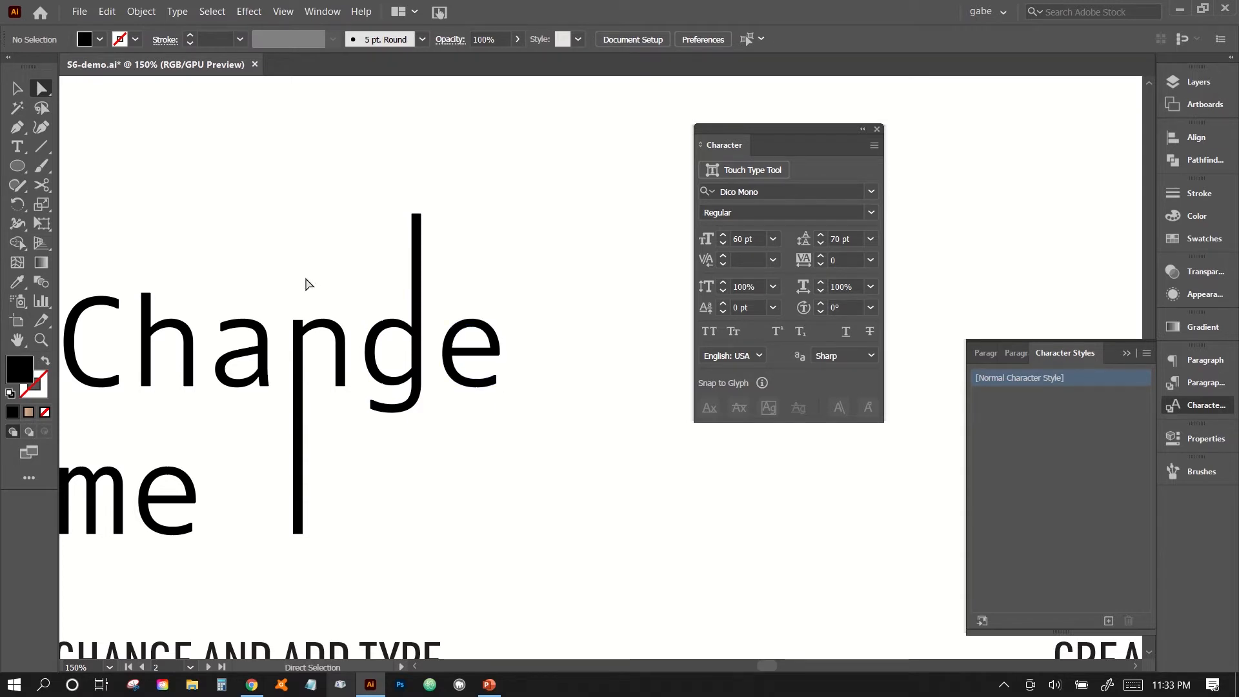
# Try to stretch the right part of the outlined "n" beyond the "e", and undo it.
pyautogui.moveTo(316, 277); pyautogui.dragTo(513, 479)
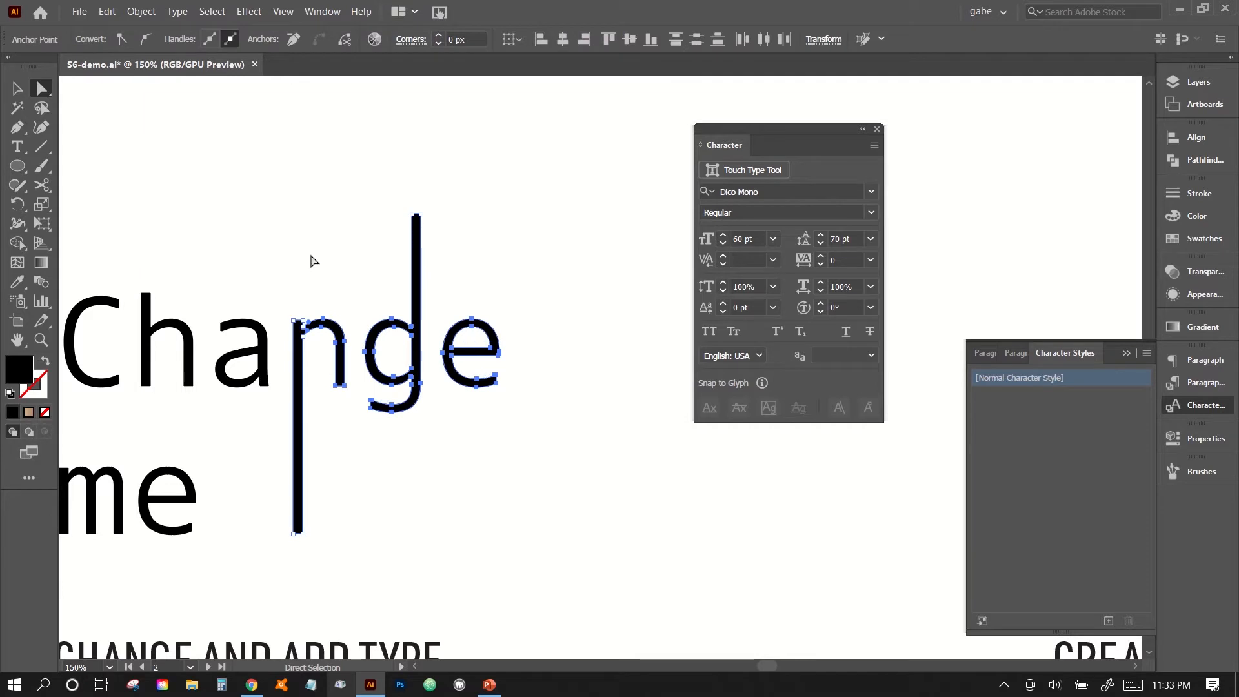
pyautogui.click(312, 283)
pyautogui.moveTo(318, 284); pyautogui.dragTo(598, 421)
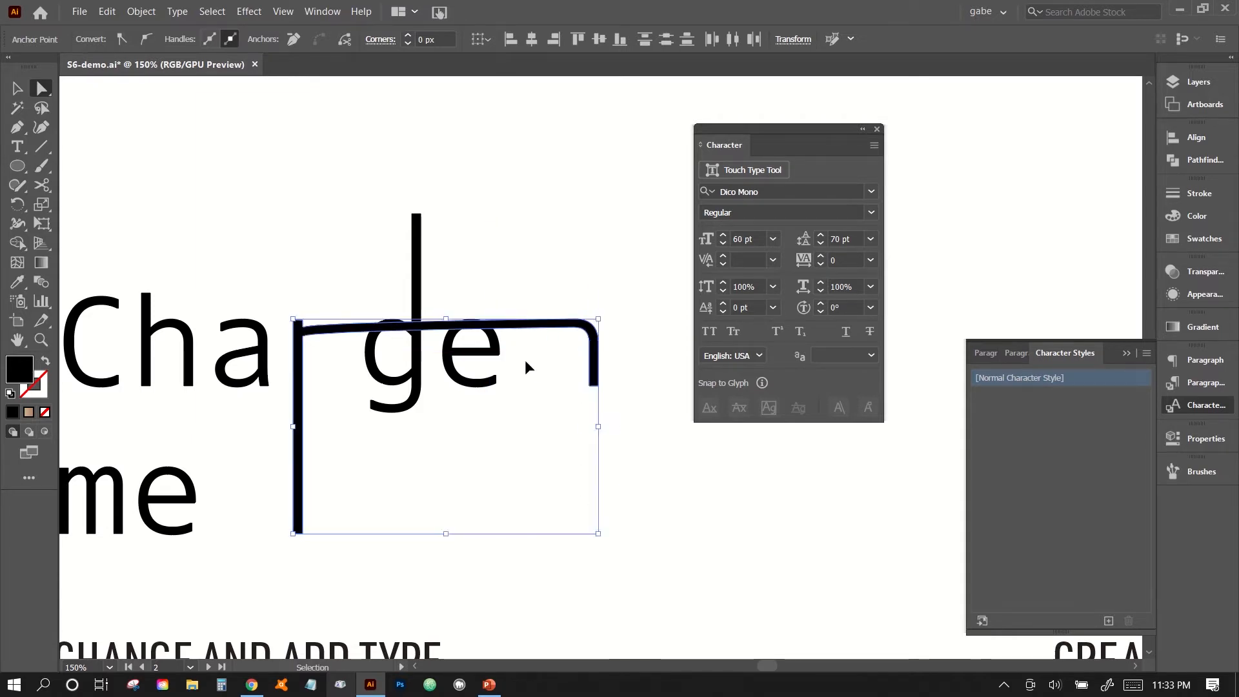
pyautogui.hotkey('ctrl', 'z')
pyautogui.hotkey('ctrl', 'shift', 'z')
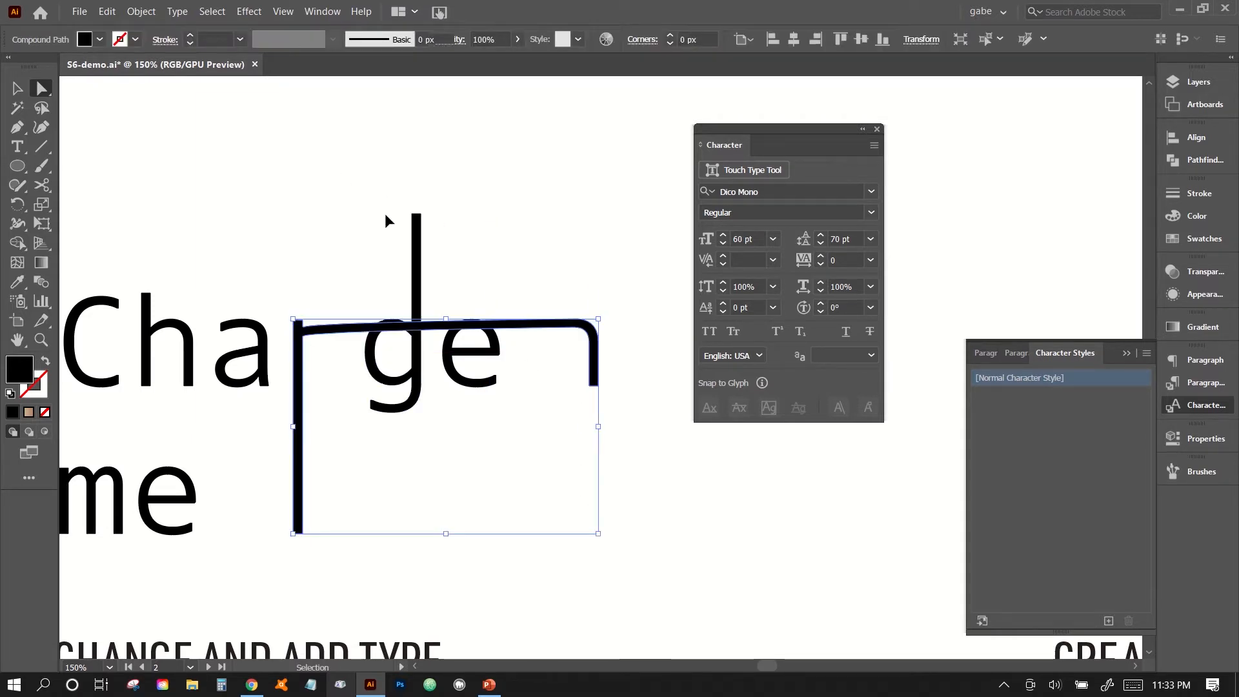
pyautogui.hotkey('ctrl', 'z')
pyautogui.hotkey('ctrl', 'shift', 'z')
pyautogui.hotkey('ctrl', 'z')
pyautogui.hotkey('ctrl', 'z')
# Shift the right part of the "n" together with the "g" and "e" rightward, stretching the arch of the "n".
pyautogui.moveTo(362, 185); pyautogui.dragTo(544, 456)
pyautogui.hotkey('shift', 'Right')
pyautogui.hotkey('shift', 'Right')
pyautogui.hotkey('shift', 'Right')
pyautogui.hotkey('shift', 'Right')
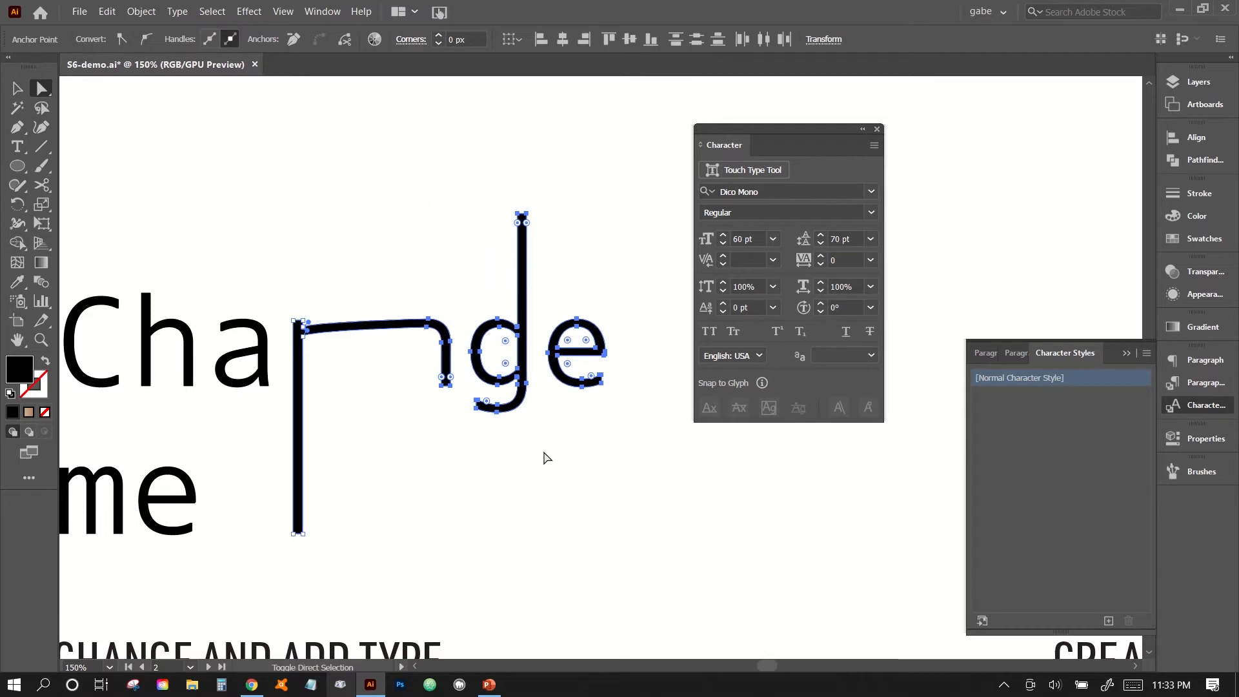
pyautogui.hotkey('shift', 'Right')
pyautogui.click(329, 536)
# Shorten the long left stem of the "n" so its foot sits on the baseline of "Change".
pyautogui.click(297, 527)
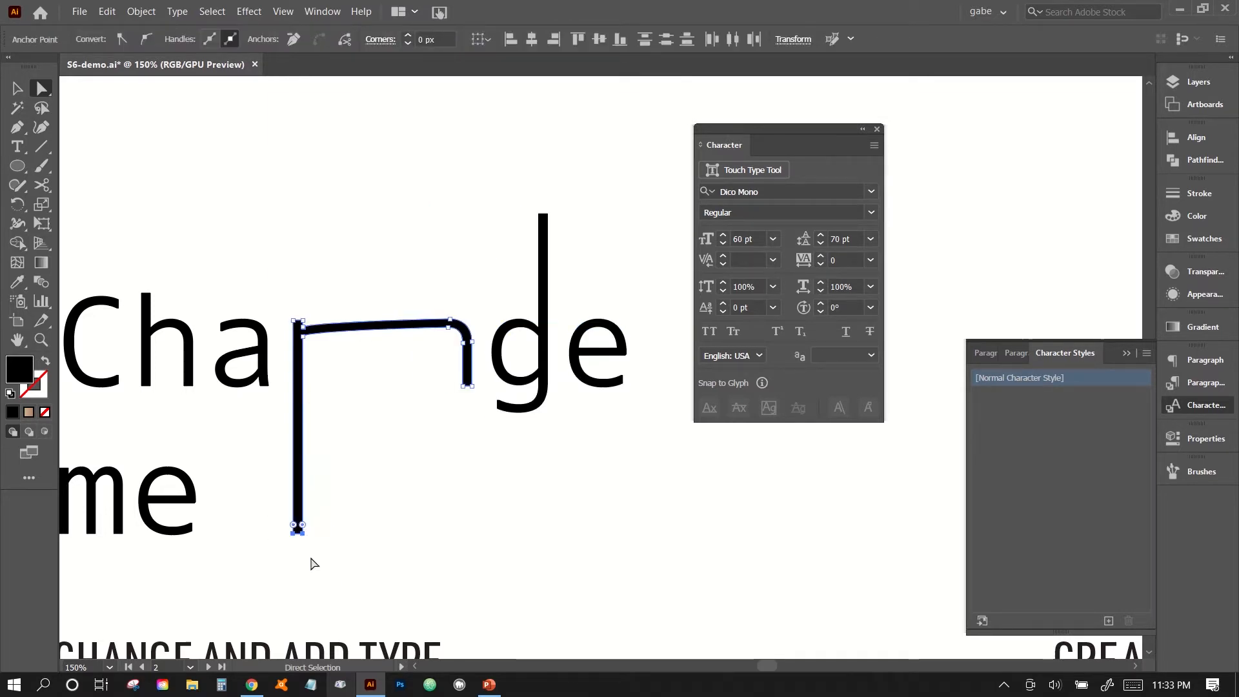
pyautogui.moveTo(304, 535); pyautogui.dragTo(307, 385)
pyautogui.click(346, 432)
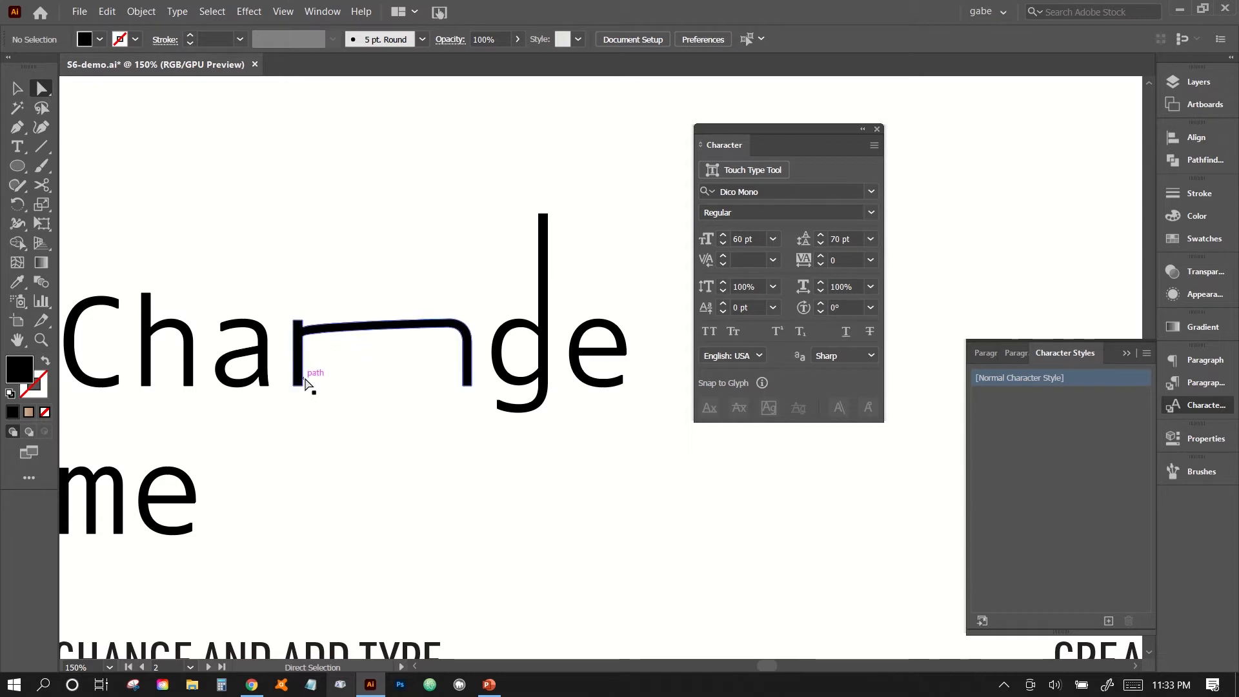
# Move the floating Character panel clear of the reshaped "Change me" lettering.
pyautogui.press('space')
pyautogui.moveTo(316, 460); pyautogui.dragTo(506, 481)
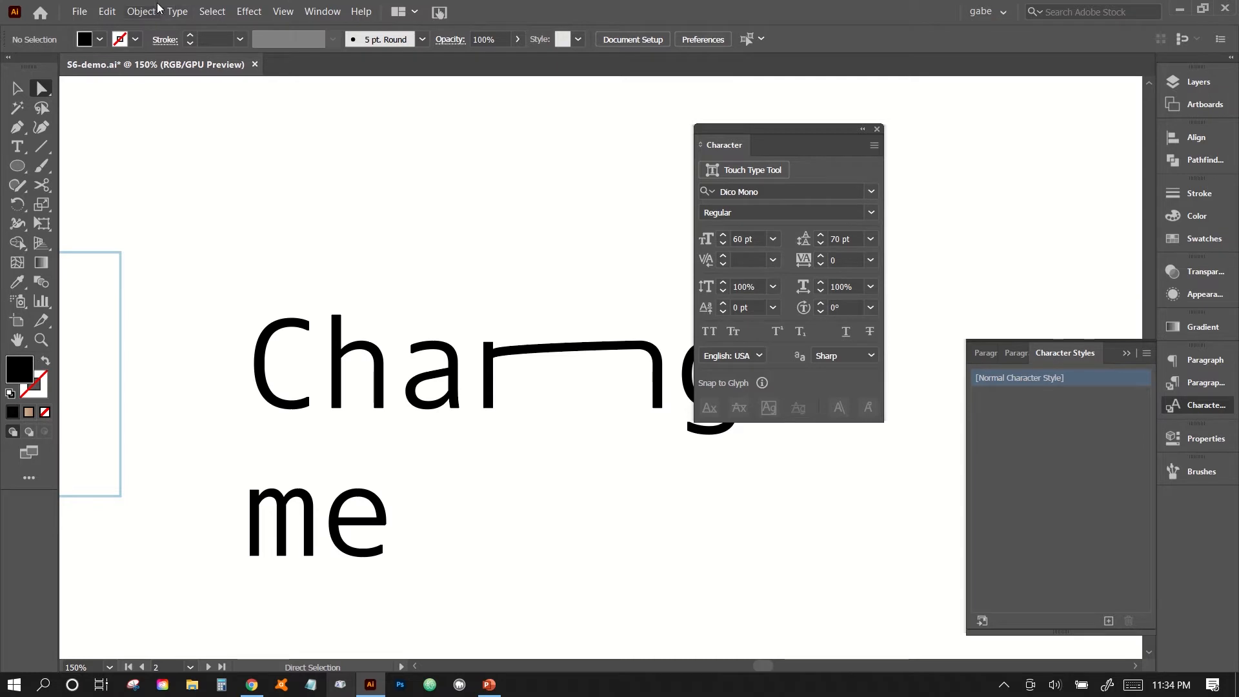
pyautogui.click(177, 11)
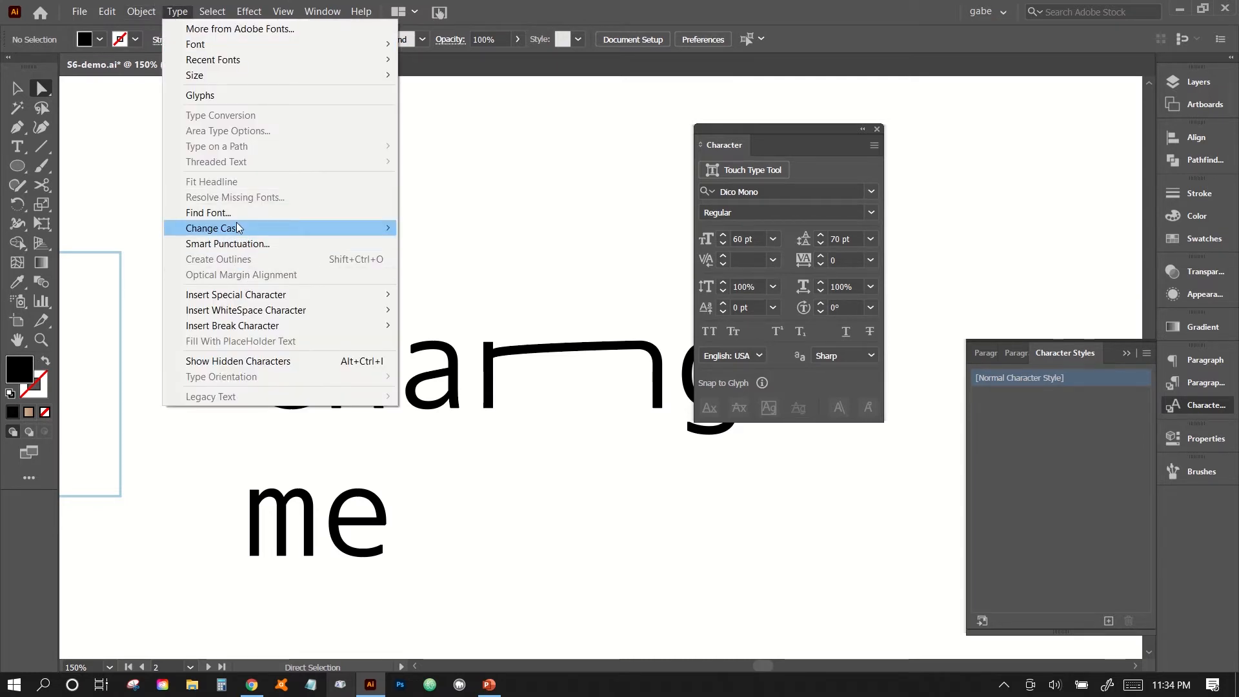
pyautogui.click(576, 535)
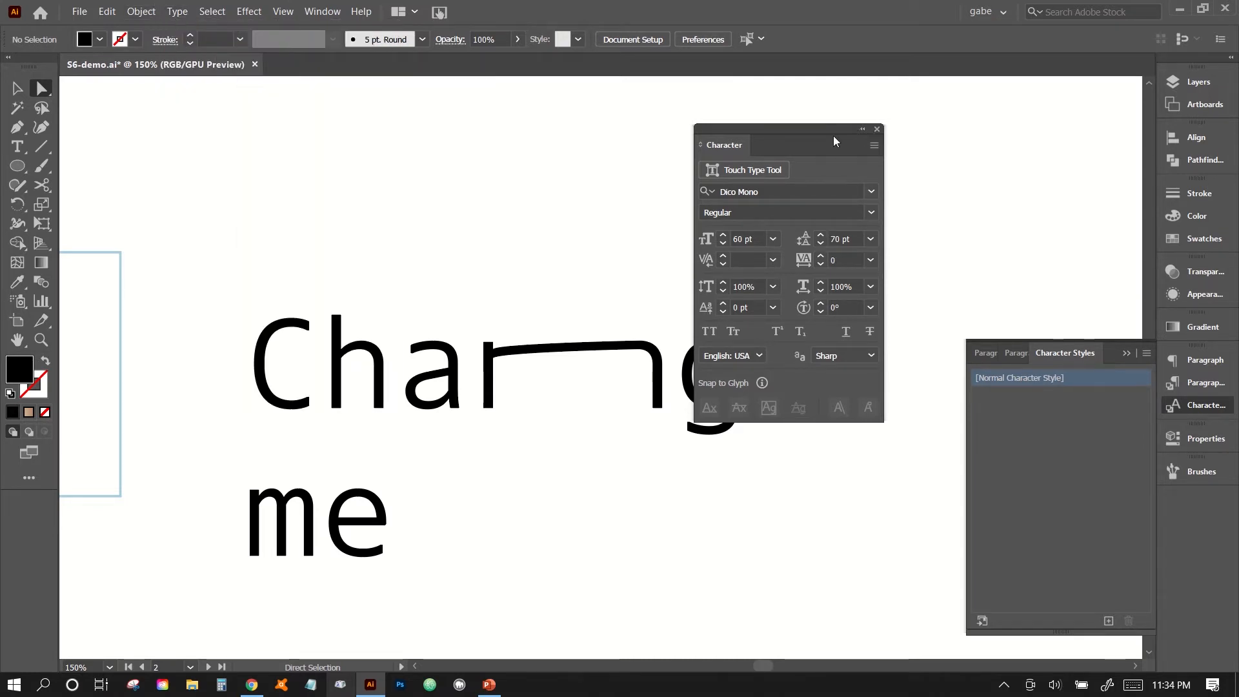
pyautogui.moveTo(839, 128); pyautogui.dragTo(1077, 115)
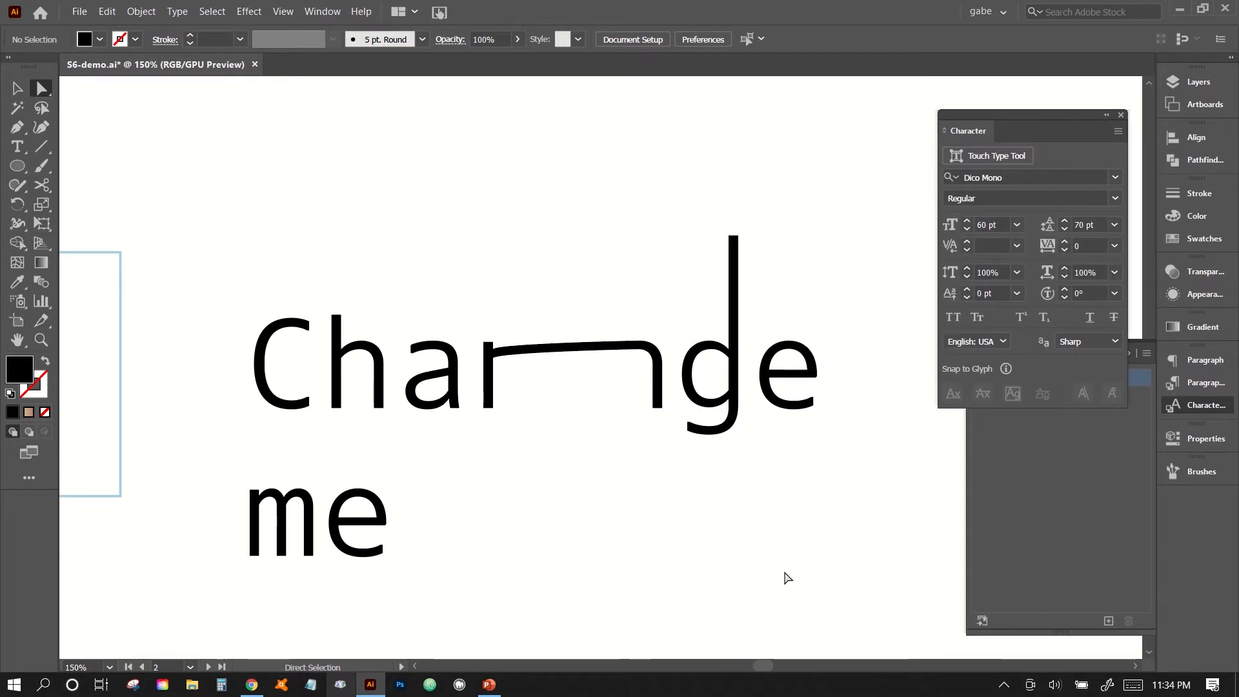
pyautogui.hotkey('ctrl', '-')
pyautogui.hotkey('ctrl', '-')
pyautogui.moveTo(800, 582); pyautogui.dragTo(548, 531)
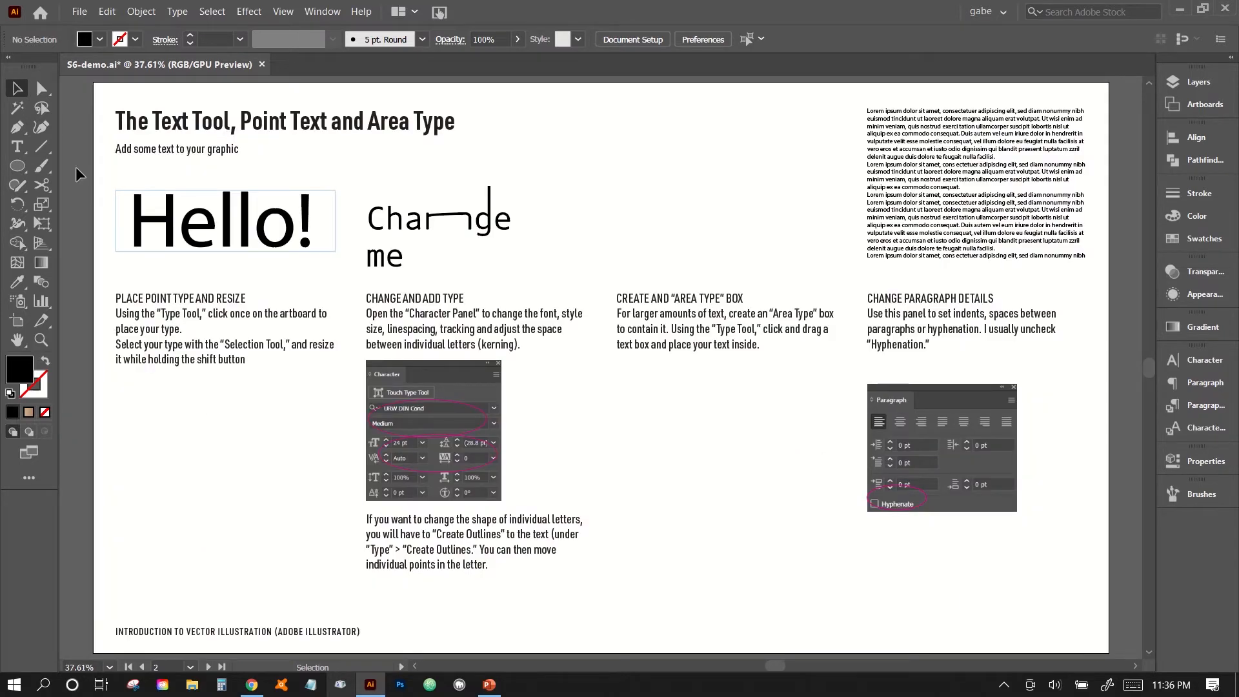
# Create an area type box with placeholder text in the empty space above the CREATE AND "AREA TYPE" BOX heading.
pyautogui.click(17, 147)
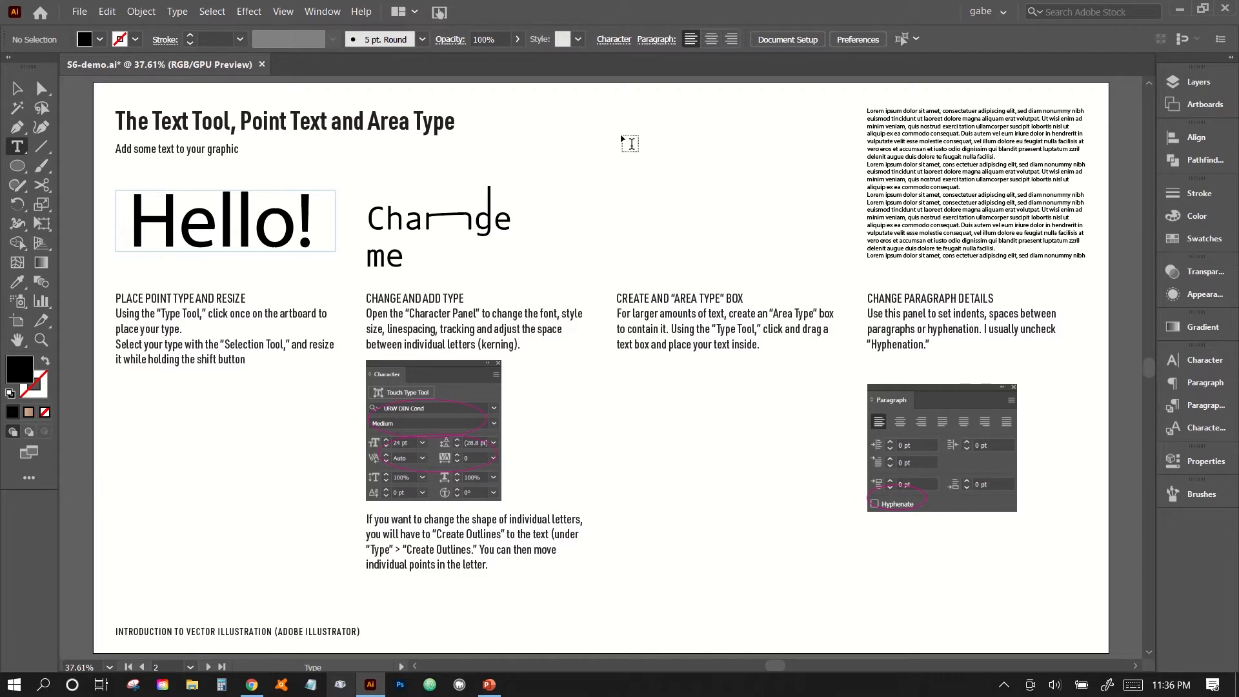
pyautogui.moveTo(622, 136); pyautogui.dragTo(825, 280)
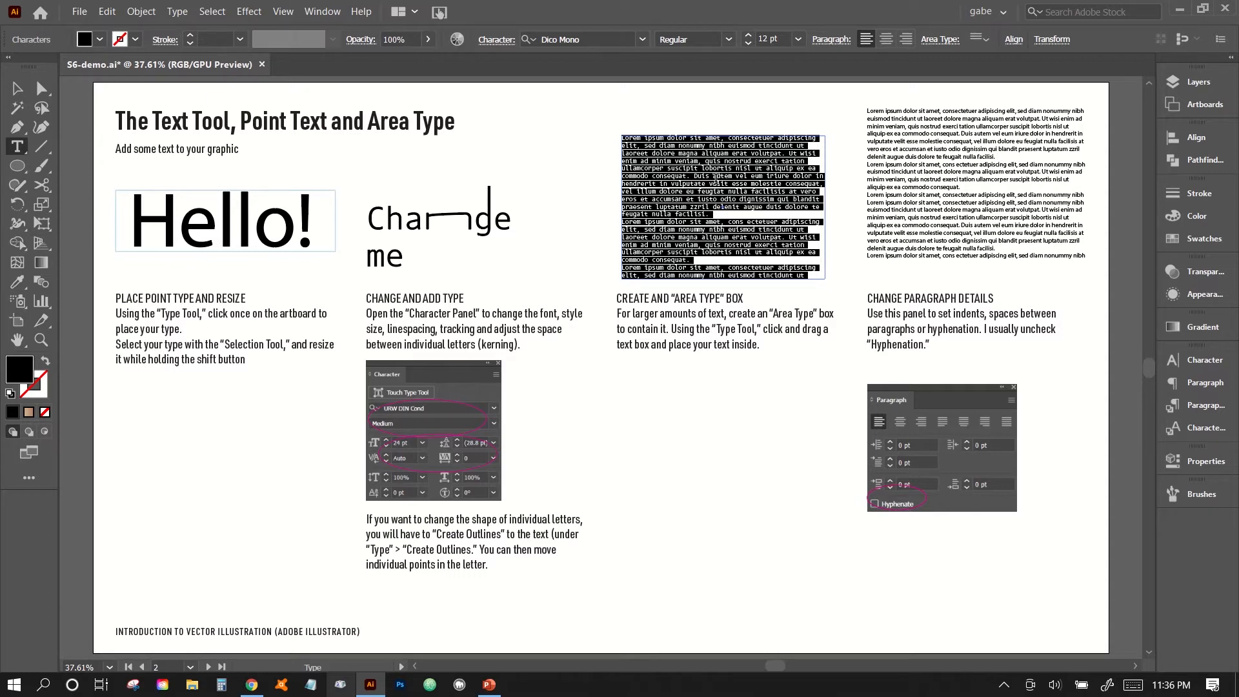
# Try to replace the placeholder text with "Here is", and undo back to the placeholder text.
pyautogui.press('BackSpace')
pyautogui.write('Here i')
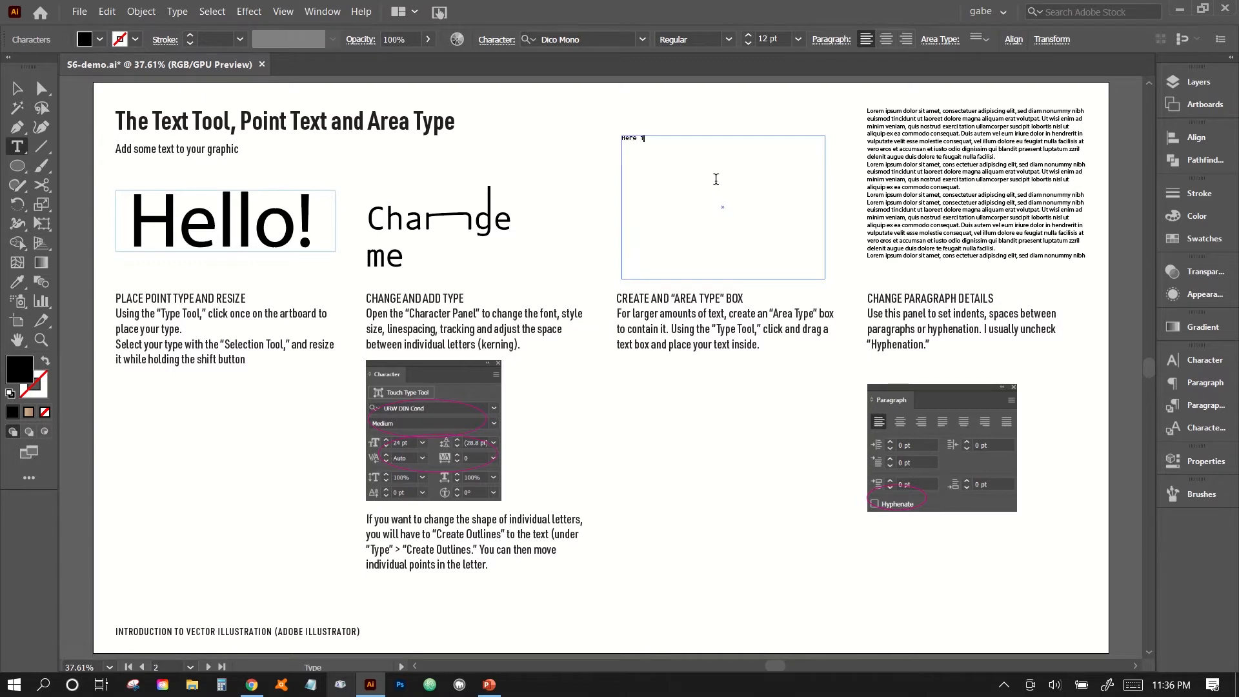
pyautogui.press('BackSpace')
pyautogui.press('BackSpace')
pyautogui.hotkey('ctrl', 'z')
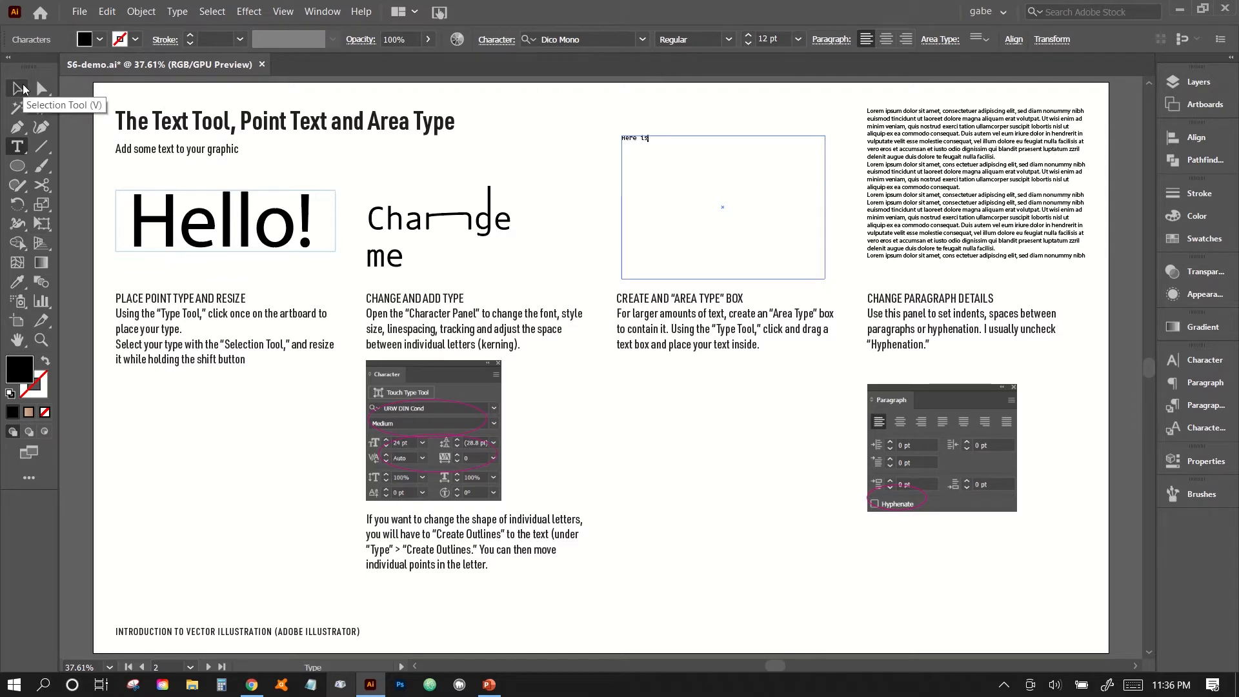
pyautogui.hotkey('ctrl', 'z')
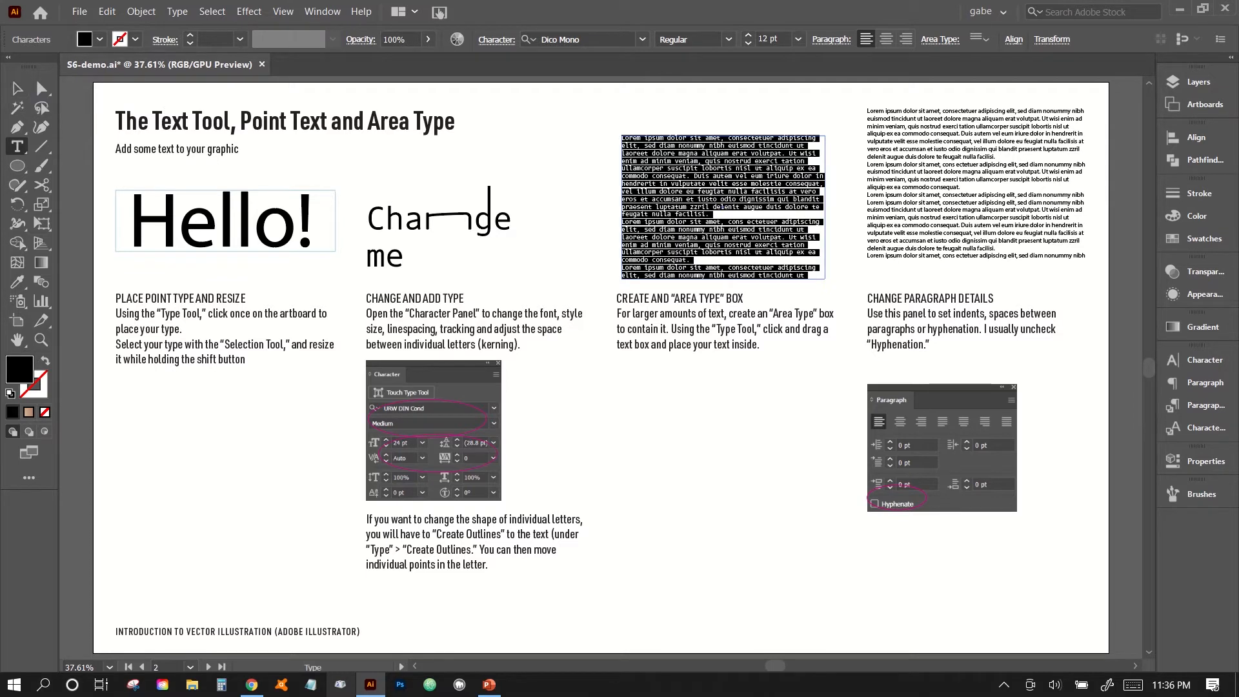
# Resize the new area type box by raising its upper edge and narrowing its width, and deselect it.
pyautogui.click(18, 88)
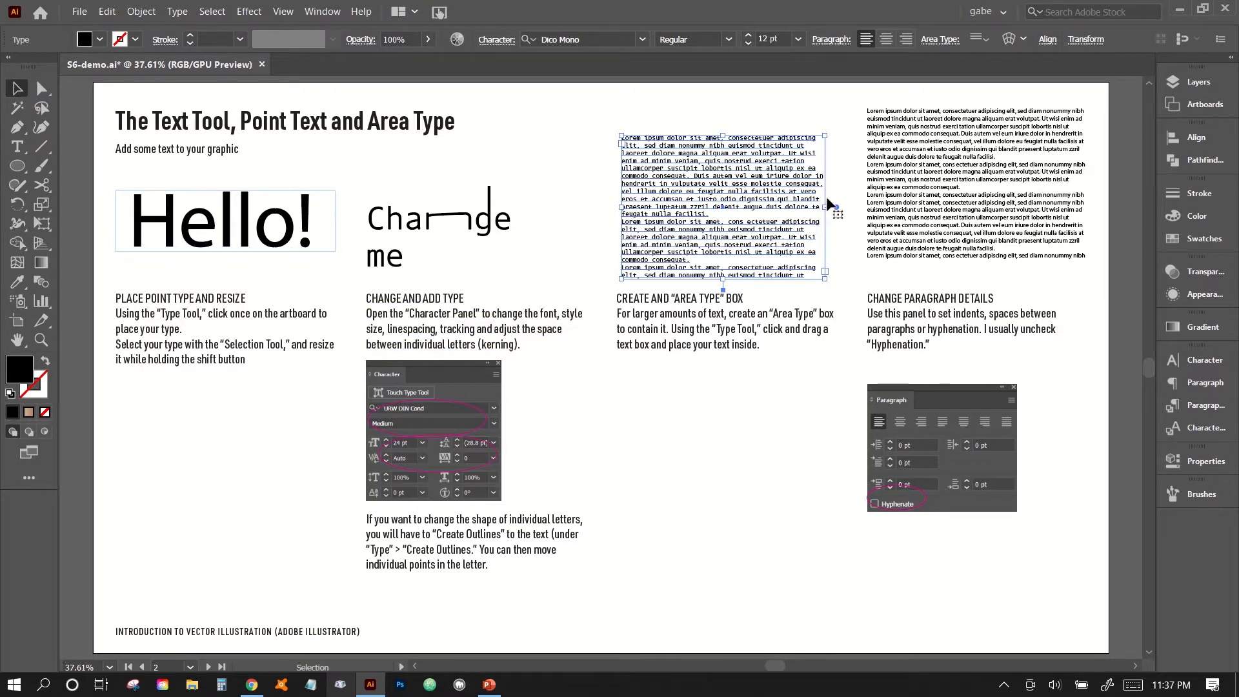
pyautogui.moveTo(826, 141); pyautogui.dragTo(859, 113)
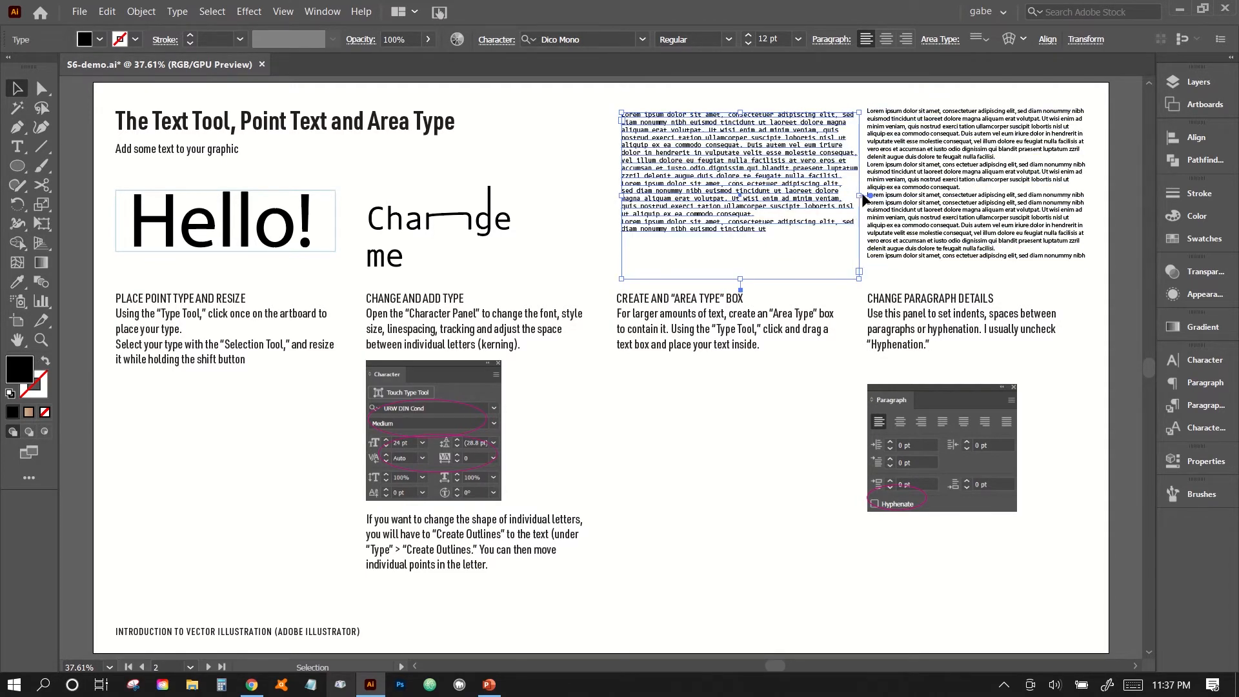
pyautogui.moveTo(860, 195); pyautogui.dragTo(833, 203)
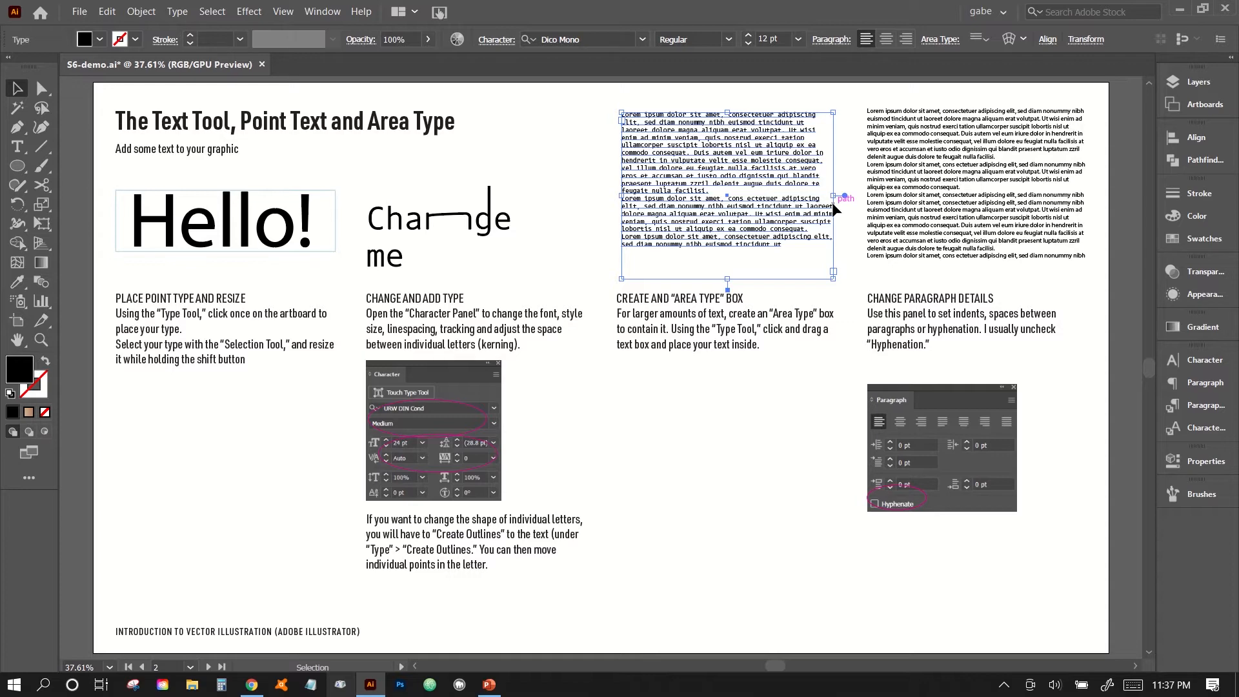
pyautogui.moveTo(831, 203); pyautogui.dragTo(803, 197)
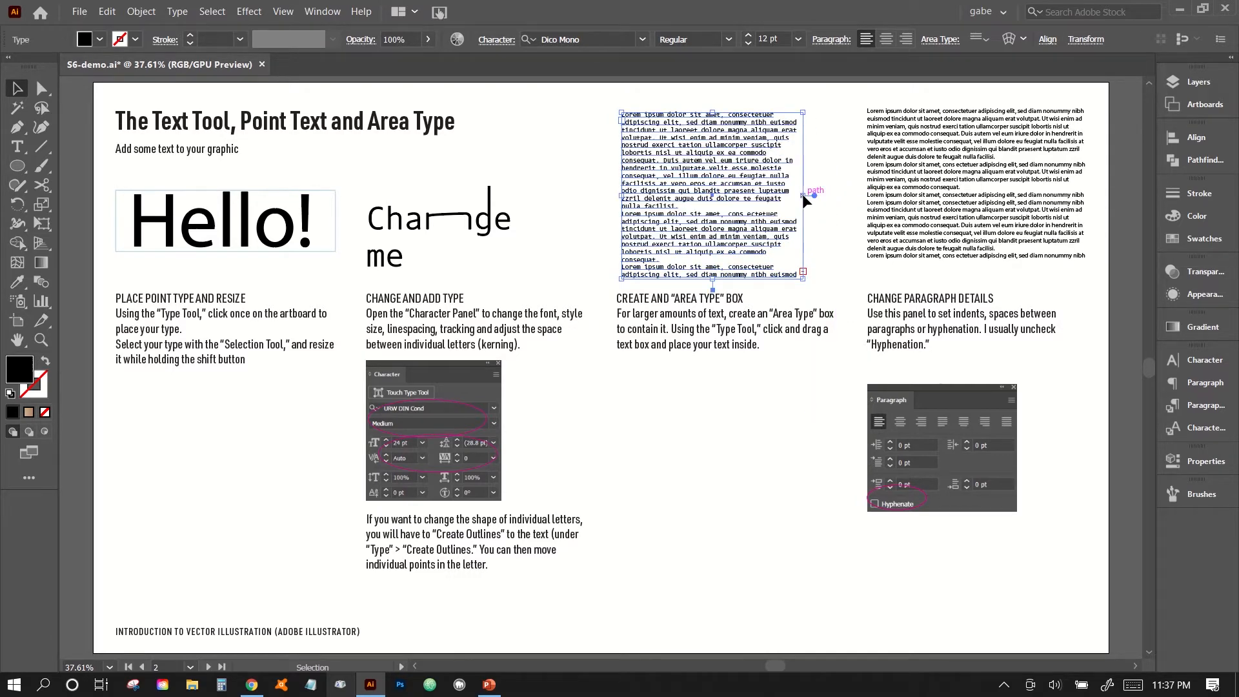
pyautogui.click(785, 413)
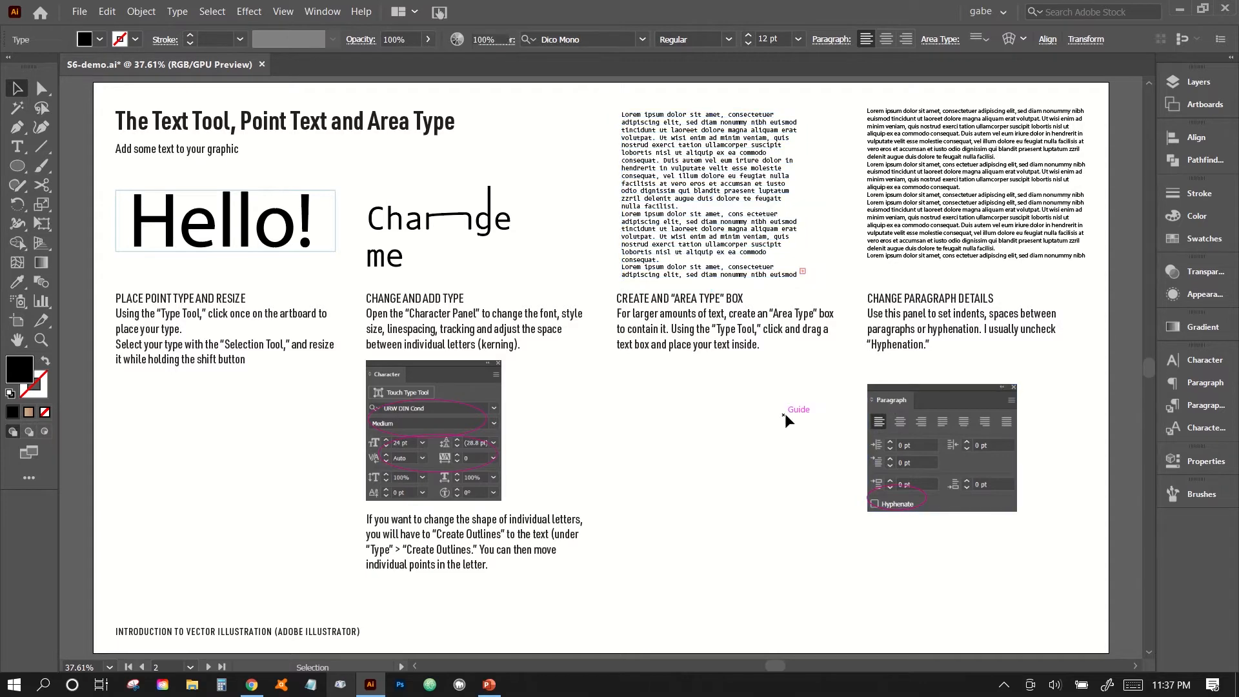
# Open the Paragraph panel, float it beside the text column of CHANGE PARAGRAPH DETAILS, and collapse the Character Styles panel.
pyautogui.hscroll(3, 745, 423)
pyautogui.hscroll(-3, 744, 423)
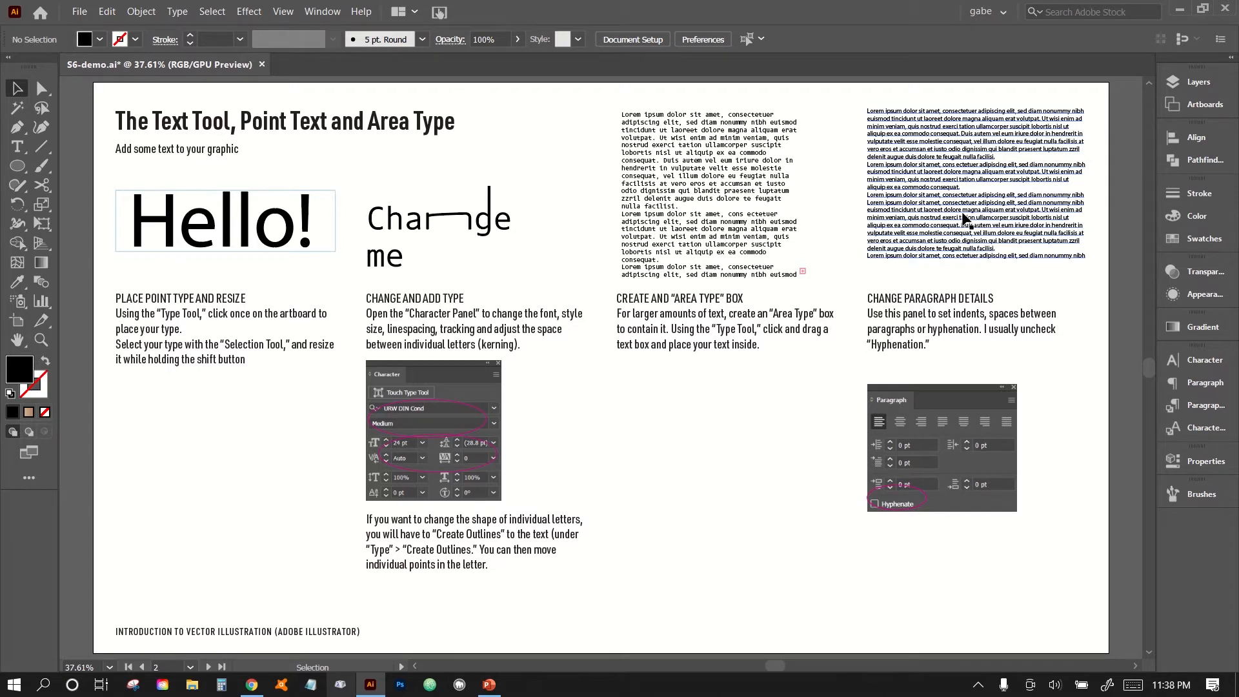
pyautogui.click(1204, 383)
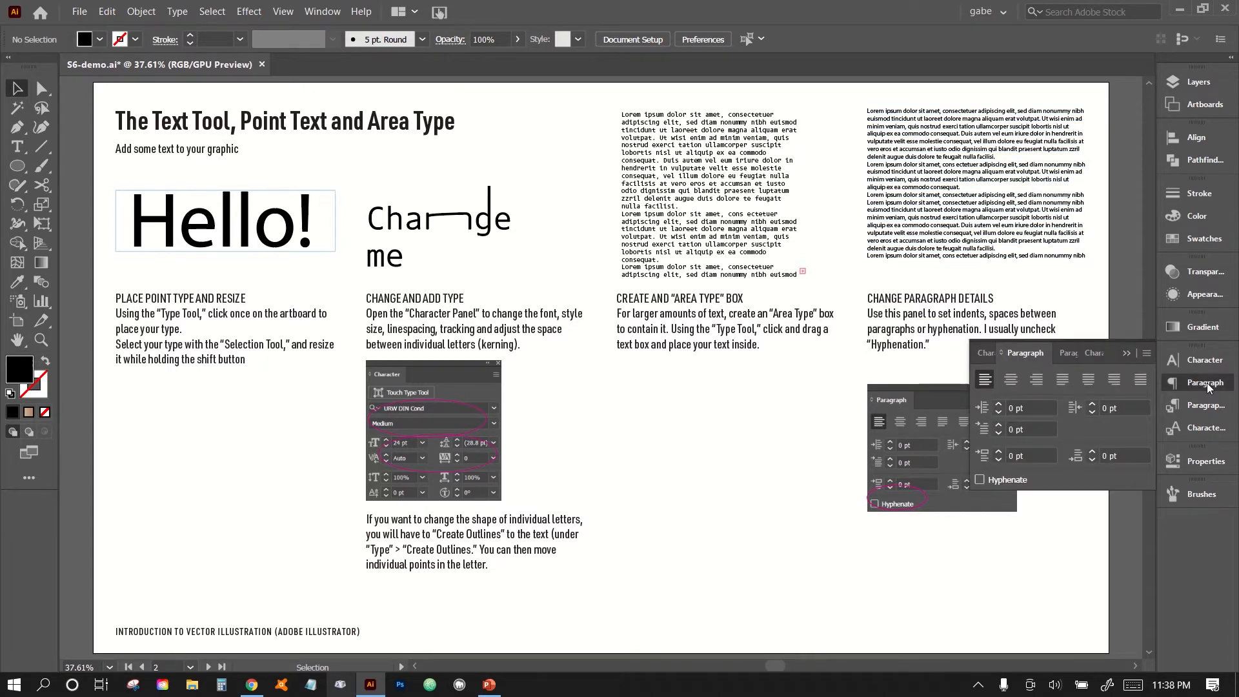
pyautogui.moveTo(1031, 352); pyautogui.dragTo(687, 138)
pyautogui.hotkey('ctrl', '+')
pyautogui.hotkey('ctrl', '+')
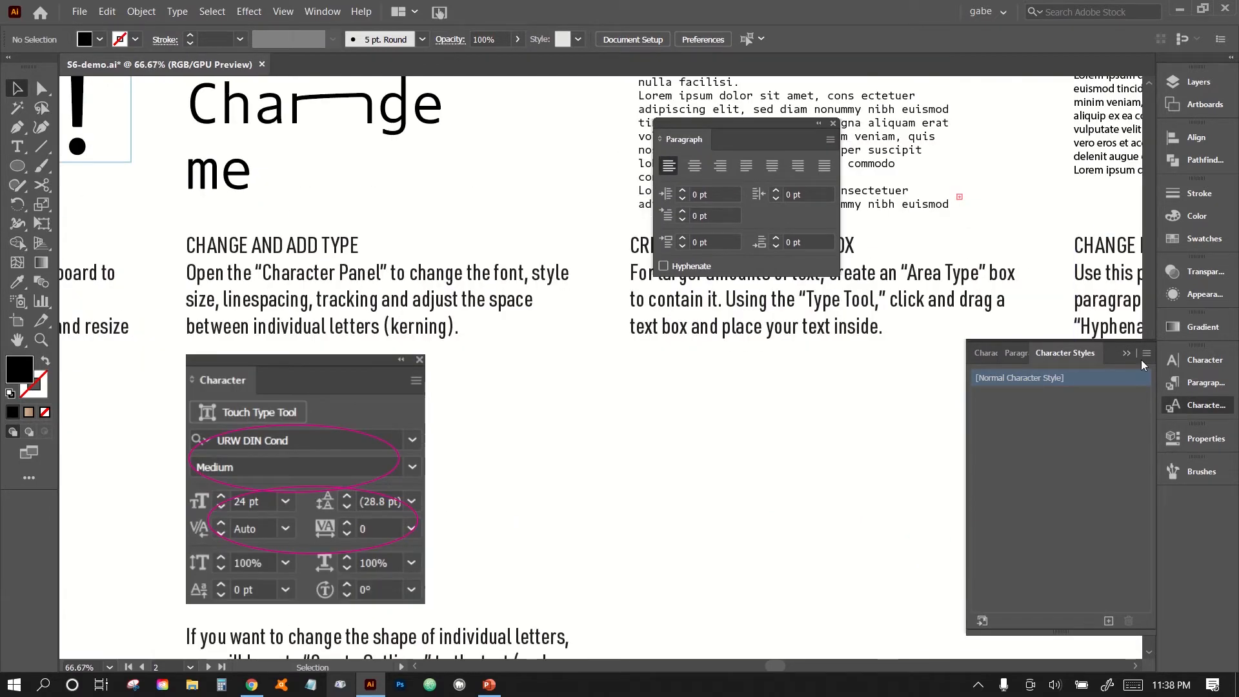
pyautogui.click(1126, 354)
pyautogui.moveTo(976, 271); pyautogui.dragTo(185, 563)
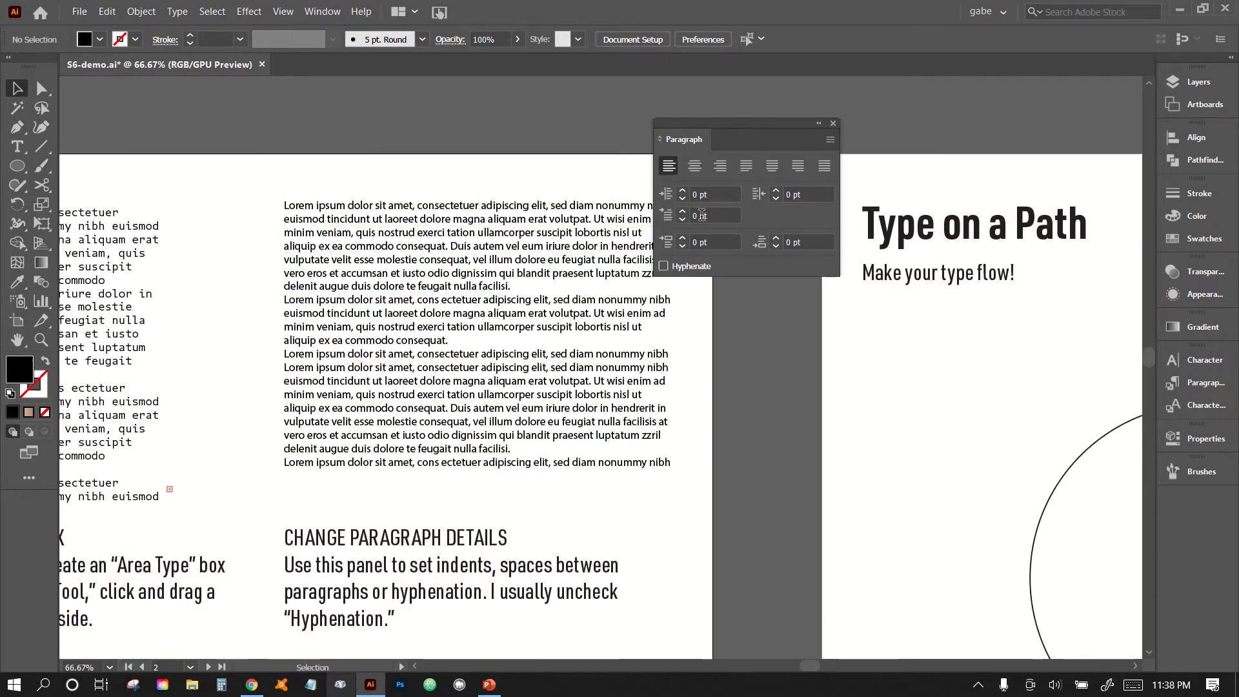
# Select the lorem ipsum block above CHANGE PARAGRAPH DETAILS, keep it in its original place, and enable Hyphenate for it.
pyautogui.moveTo(509, 428); pyautogui.dragTo(469, 354)
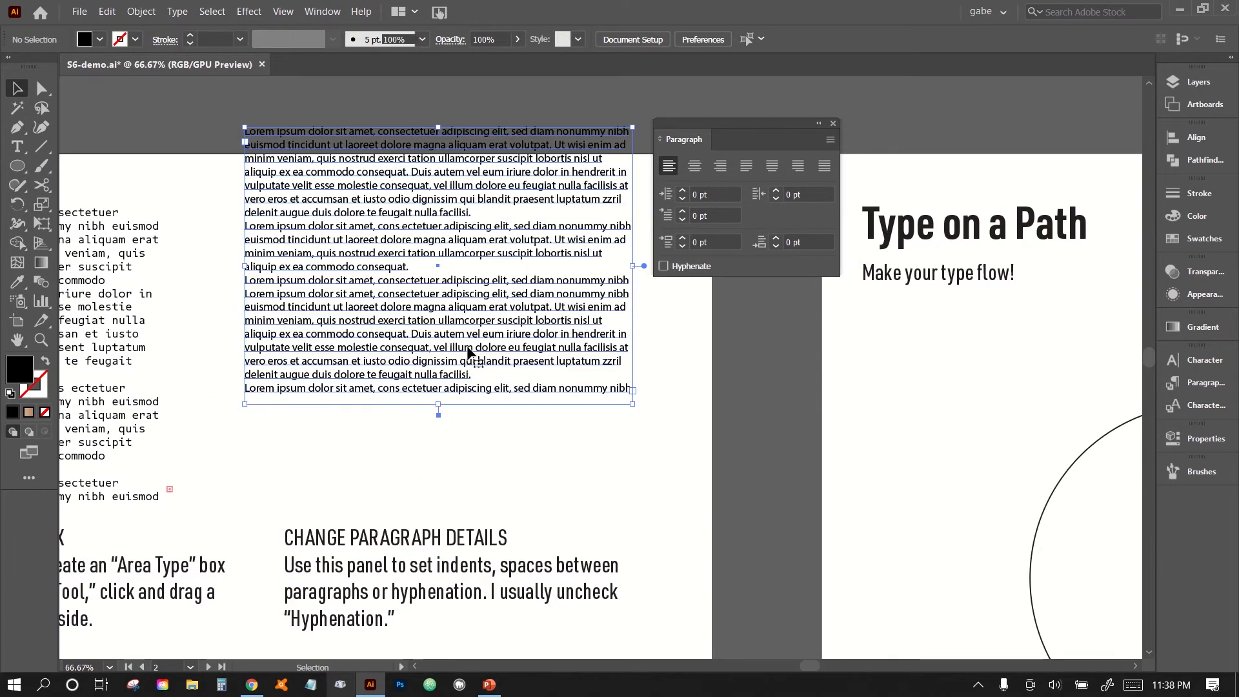
pyautogui.moveTo(560, 529); pyautogui.dragTo(525, 383)
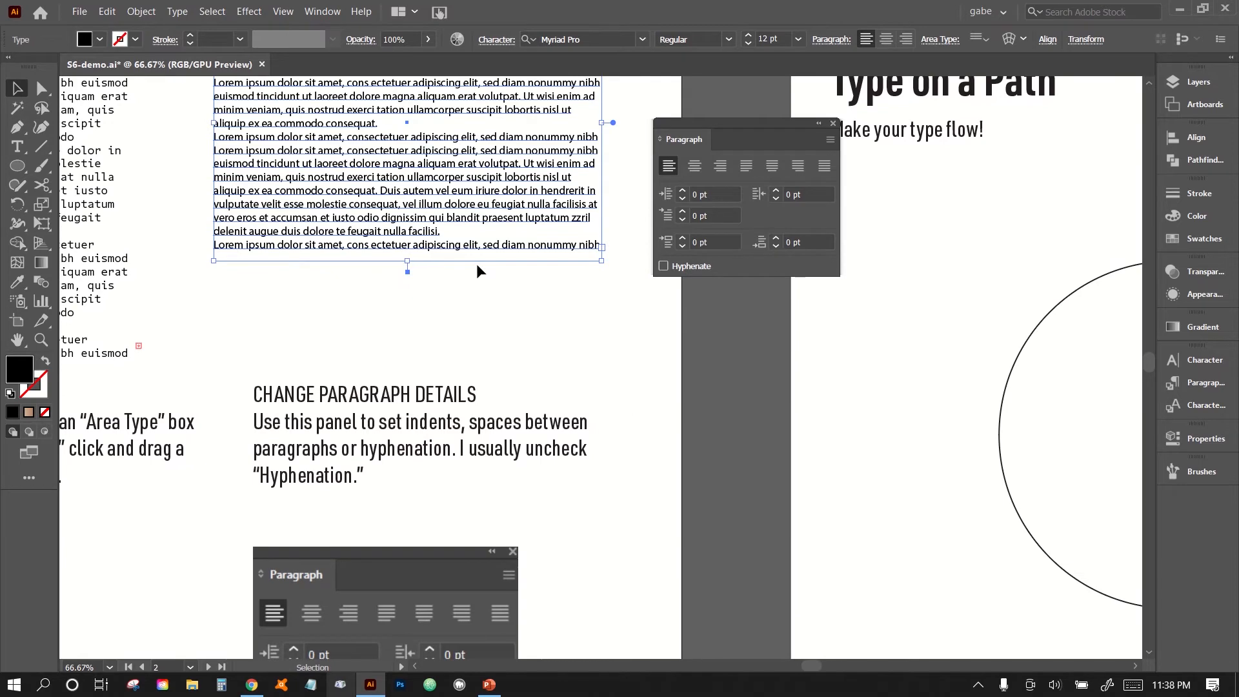
pyautogui.hotkey('ctrl', 'z')
pyautogui.scroll(-3, 477, 270)
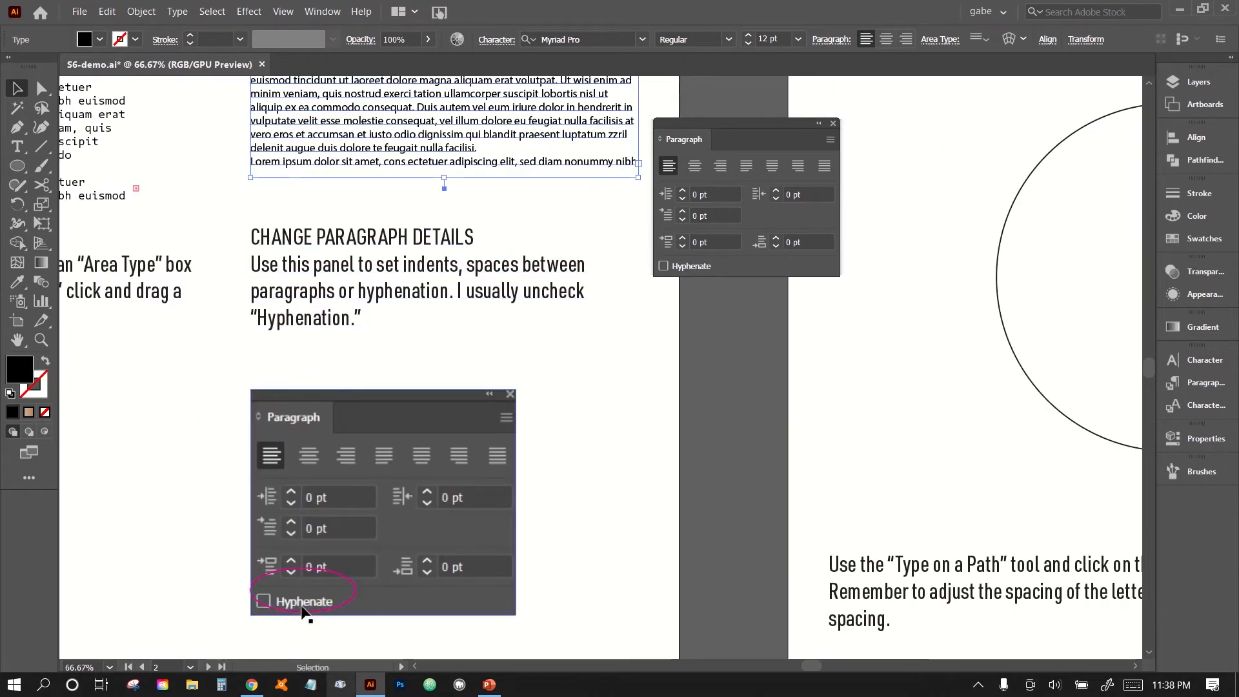
pyautogui.click(675, 270)
pyautogui.scroll(5, 568, 239)
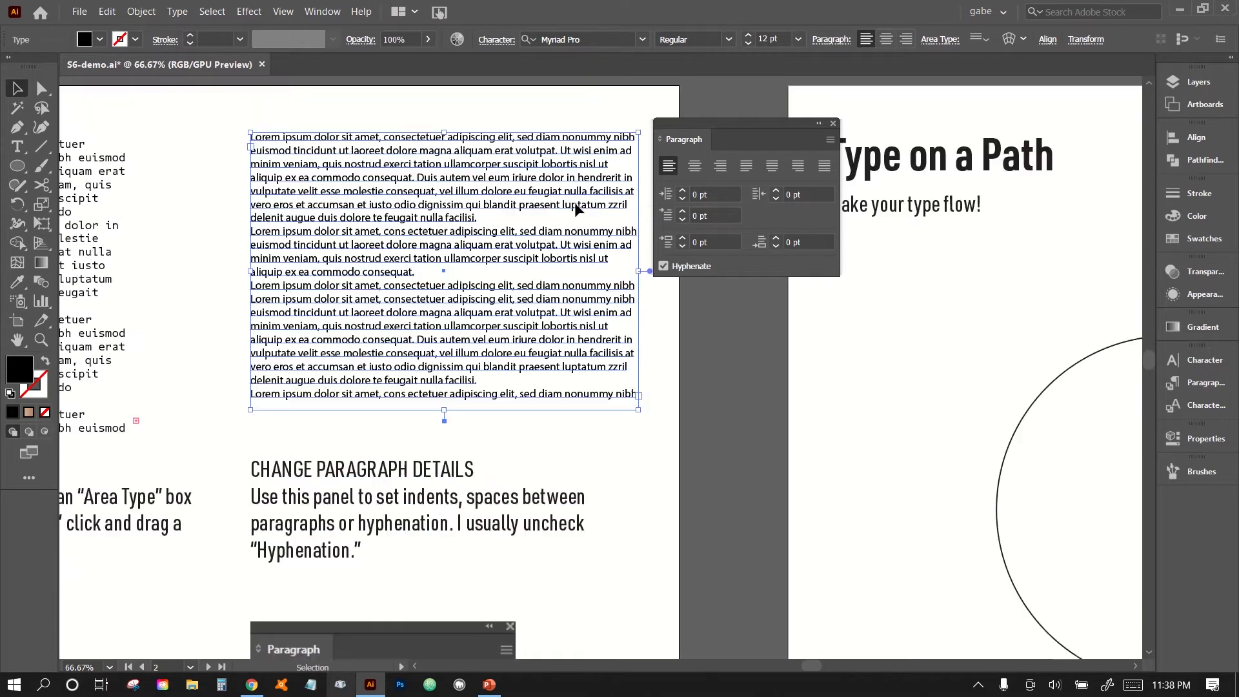
pyautogui.click(684, 269)
pyautogui.click(684, 269)
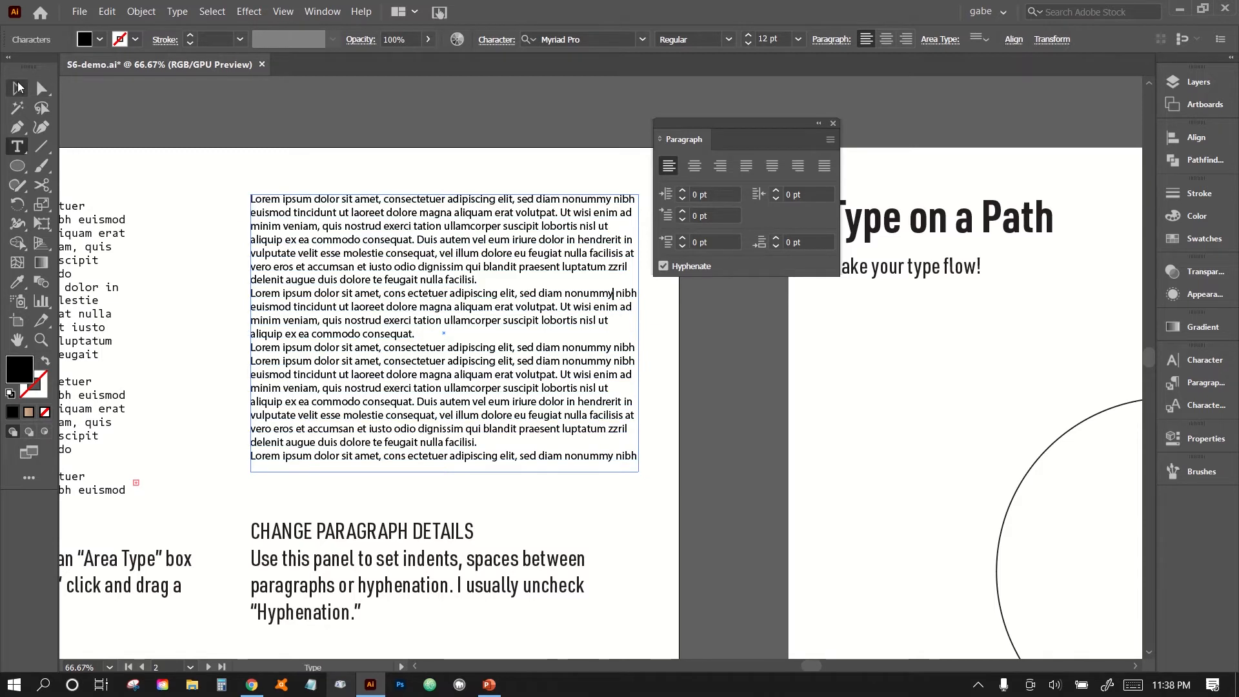
# Replace the lorem ipsum block above CHANGE PARAGRAPH DETAILS with a newly drawn area type box of placeholder text, and deselect it.
pyautogui.press('Delete')
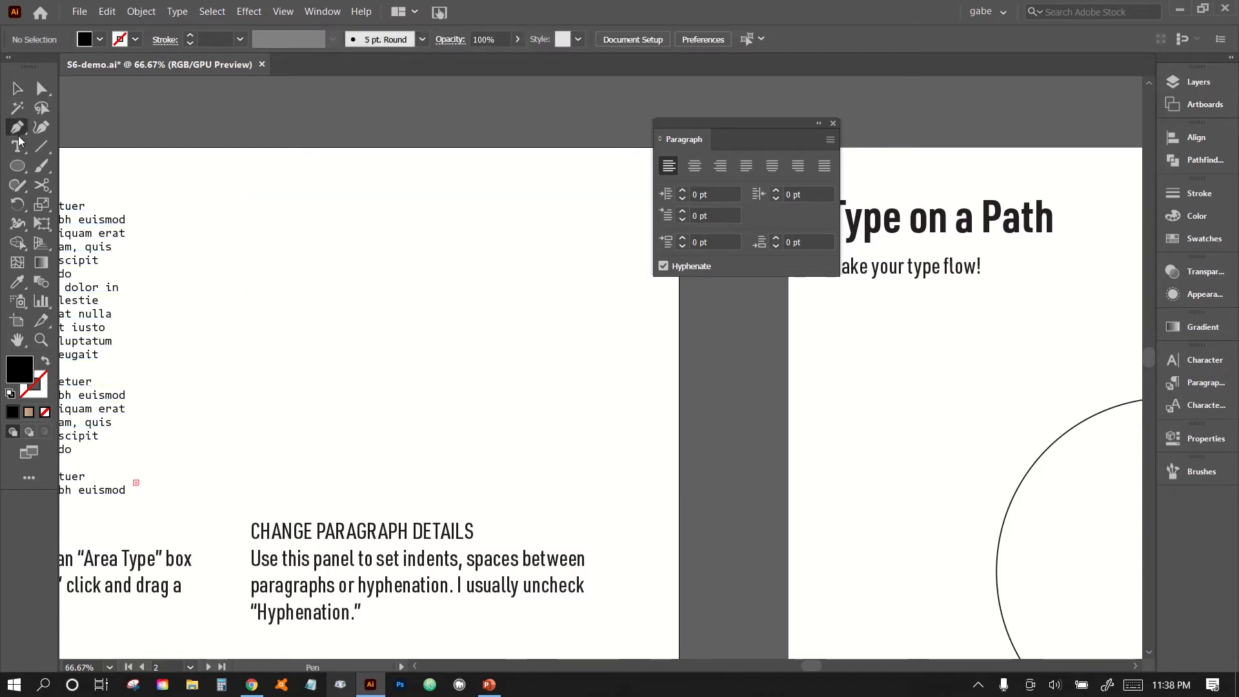
pyautogui.click(18, 146)
pyautogui.moveTo(243, 185); pyautogui.dragTo(625, 483)
pyautogui.click(14, 88)
pyautogui.click(629, 233)
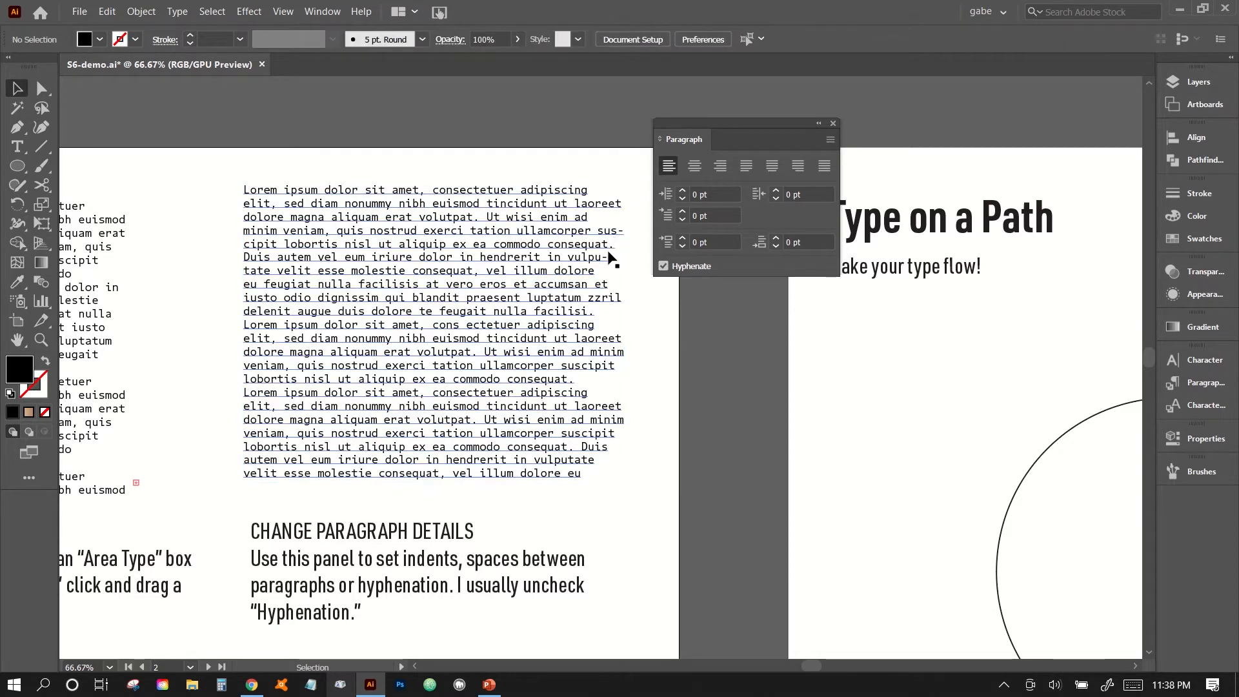
# Disable Hyphenate for the new area type box above CHANGE PARAGRAPH DETAILS and deselect it.
pyautogui.click(620, 342)
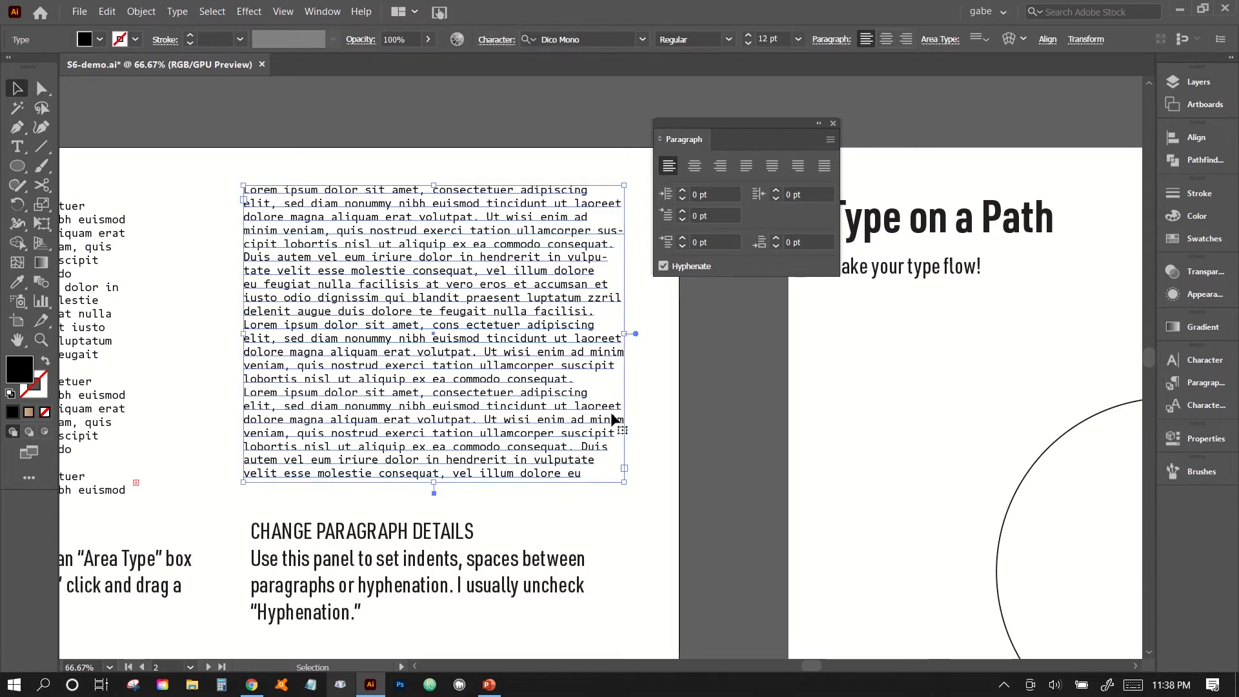
pyautogui.click(695, 267)
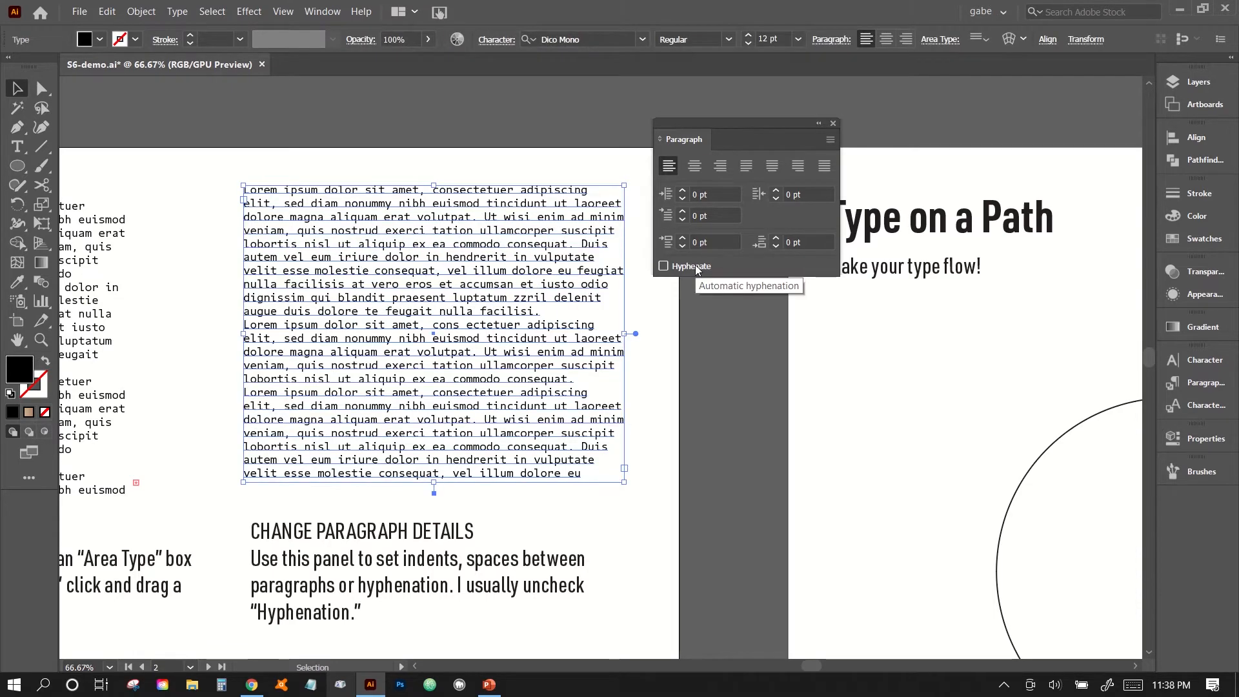
pyautogui.click(727, 360)
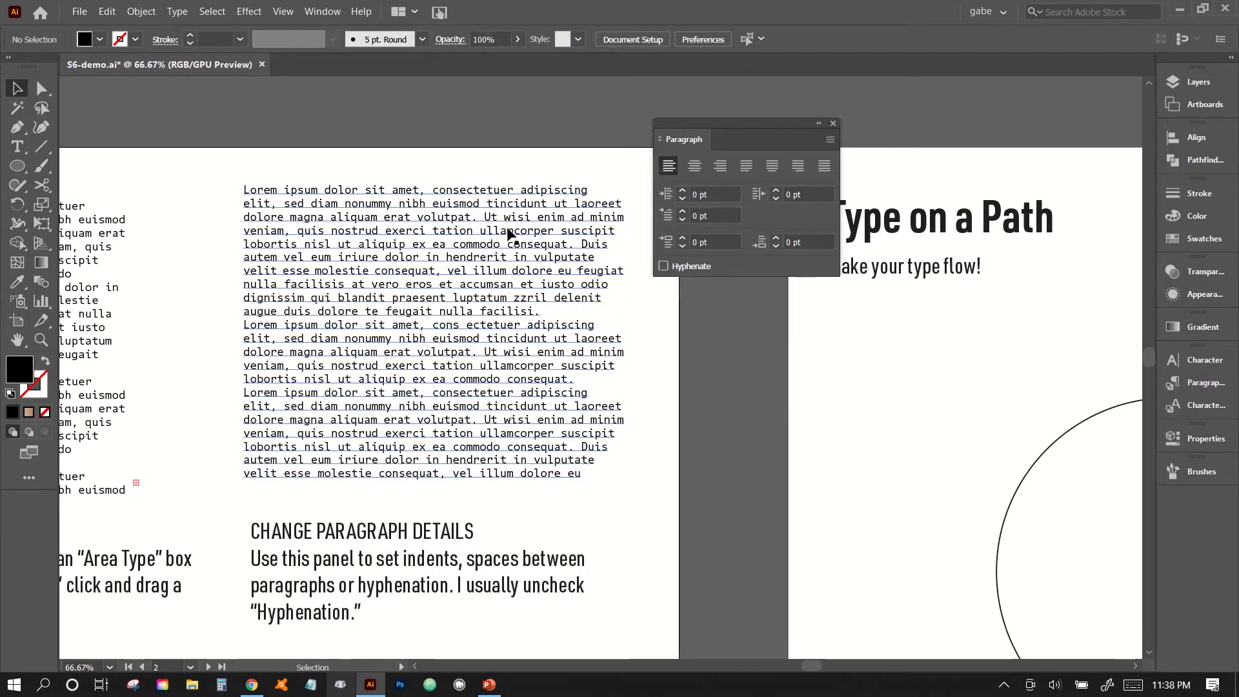
# Select the new area type box and try spacing of up to 30 pt after paragraphs, settling on 10 pt.
pyautogui.click(495, 320)
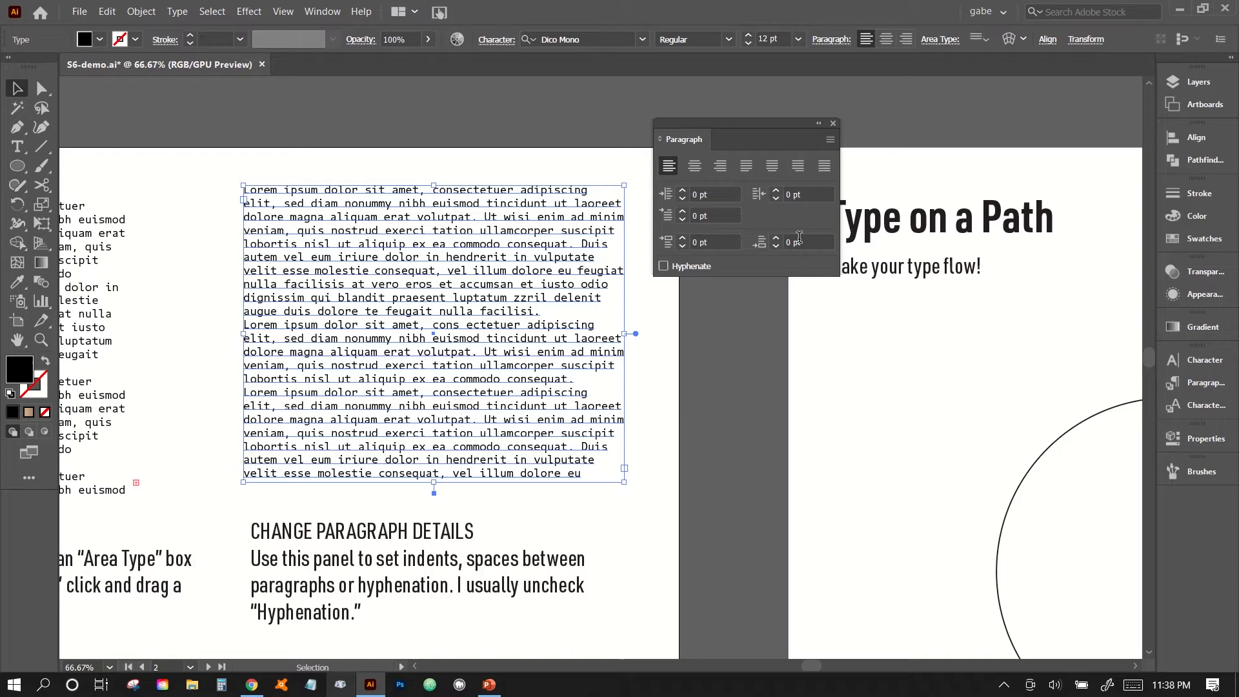
pyautogui.click(805, 242)
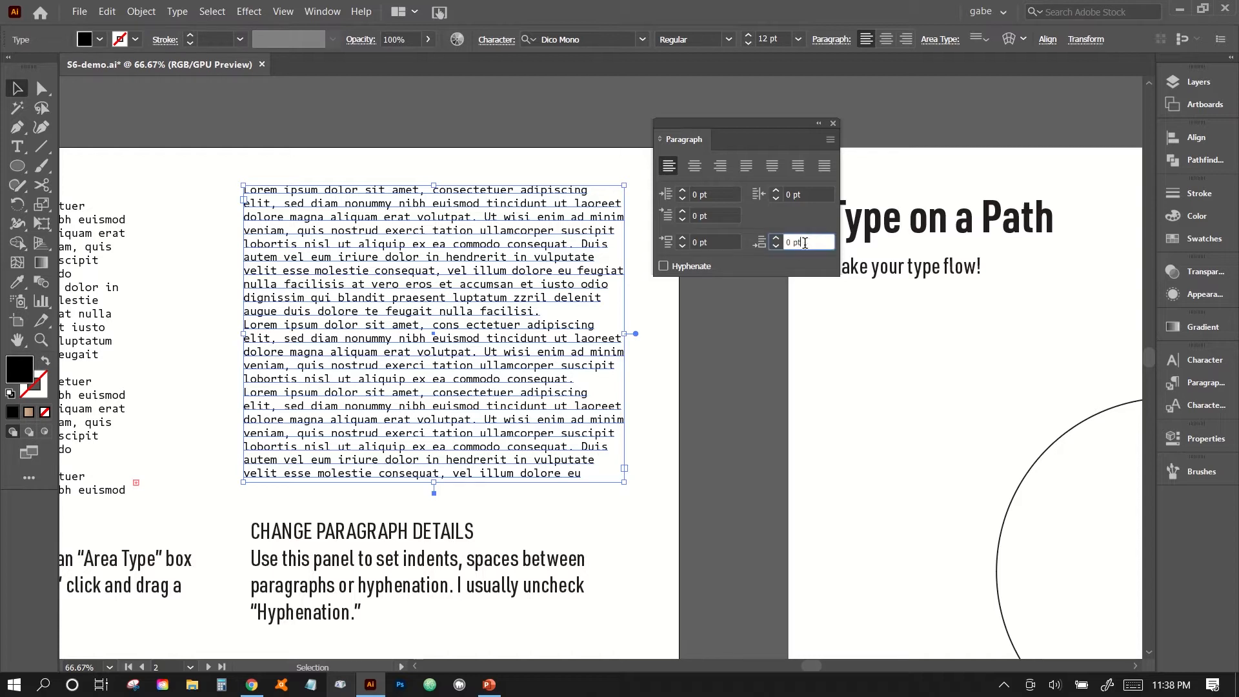
pyautogui.hotkey('shift', 'Up')
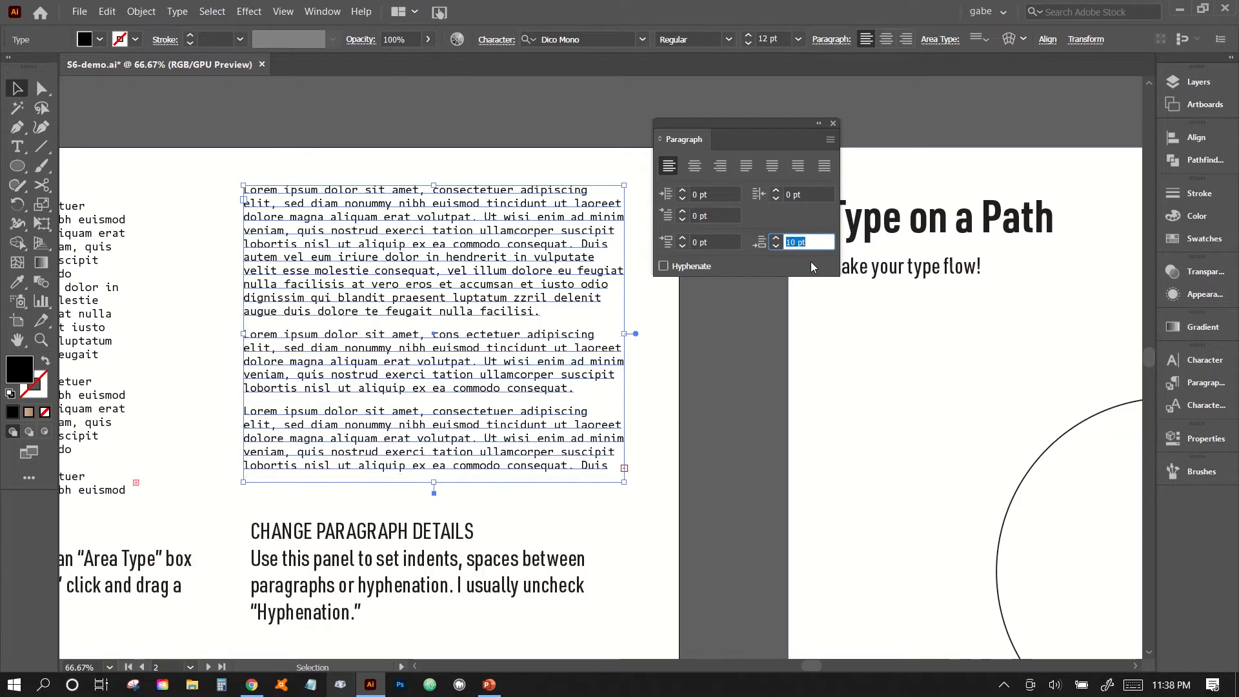
pyautogui.hotkey('shift', 'Up')
pyautogui.hotkey('shift', 'Up')
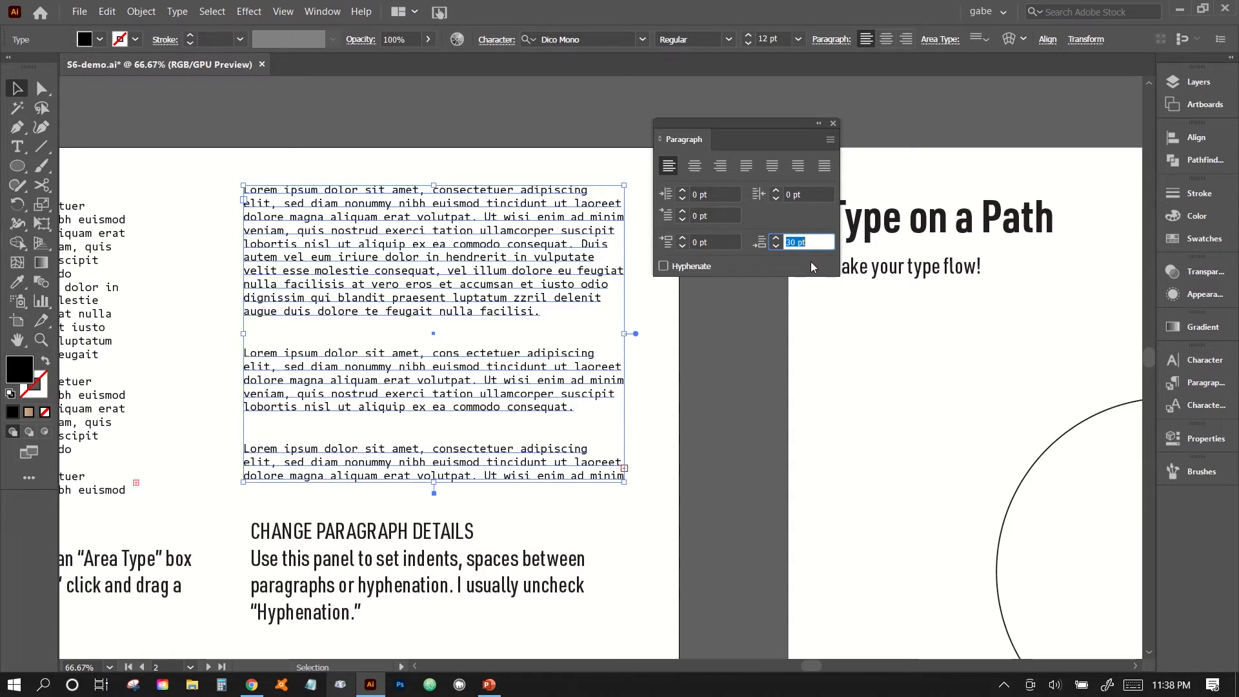
pyautogui.hotkey('shift', 'Down')
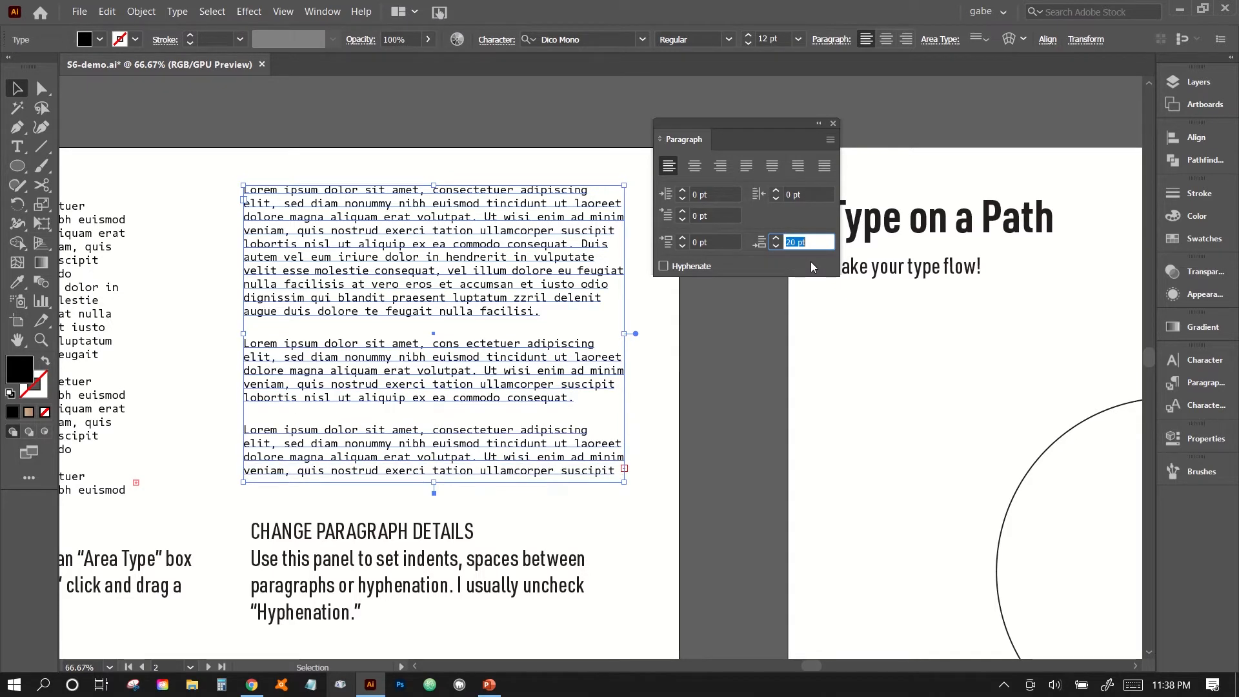
pyautogui.hotkey('shift', 'Down')
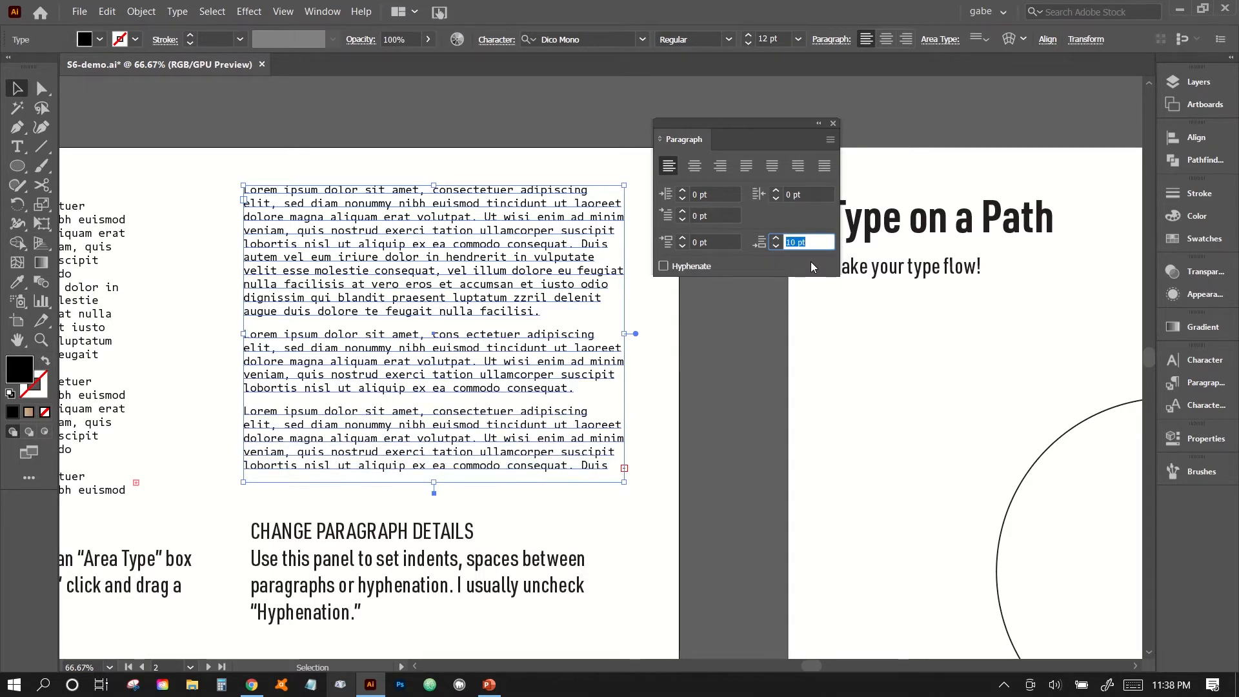
# Set the left indent of the selected area type to 20 pt.
pyautogui.click(712, 195)
pyautogui.hotkey('shift', 'Up')
pyautogui.hotkey('shift', 'Up')
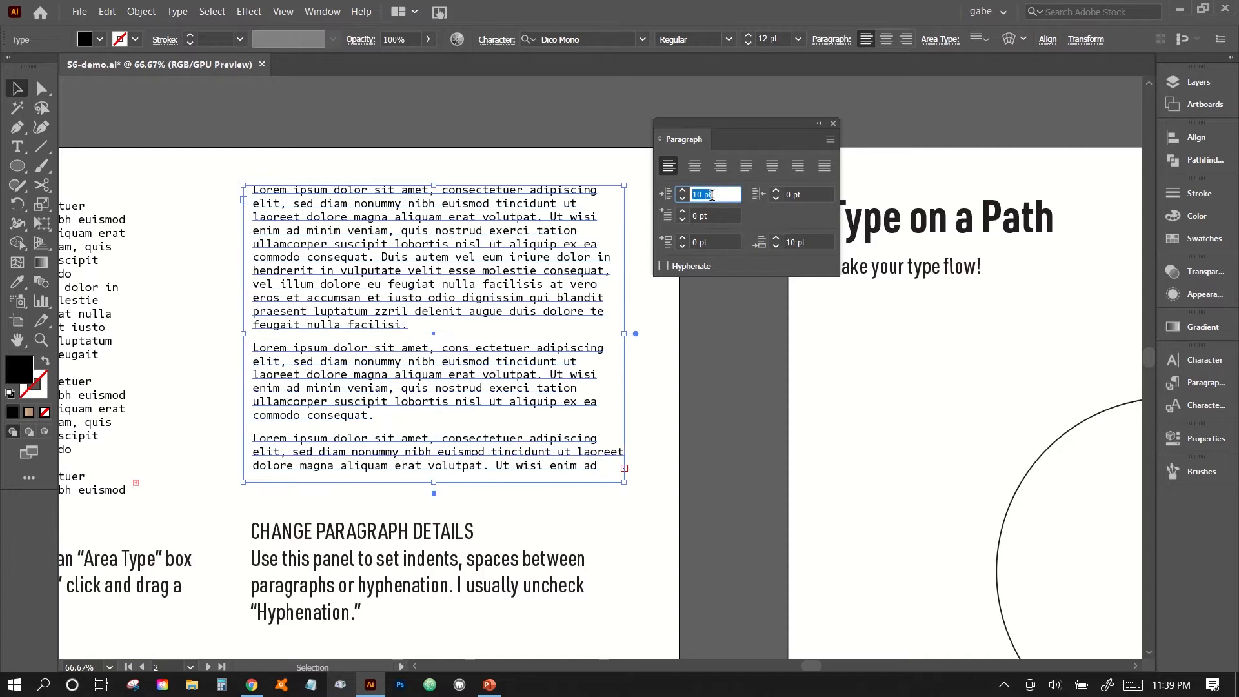
pyautogui.hotkey('shift', 'Tab')
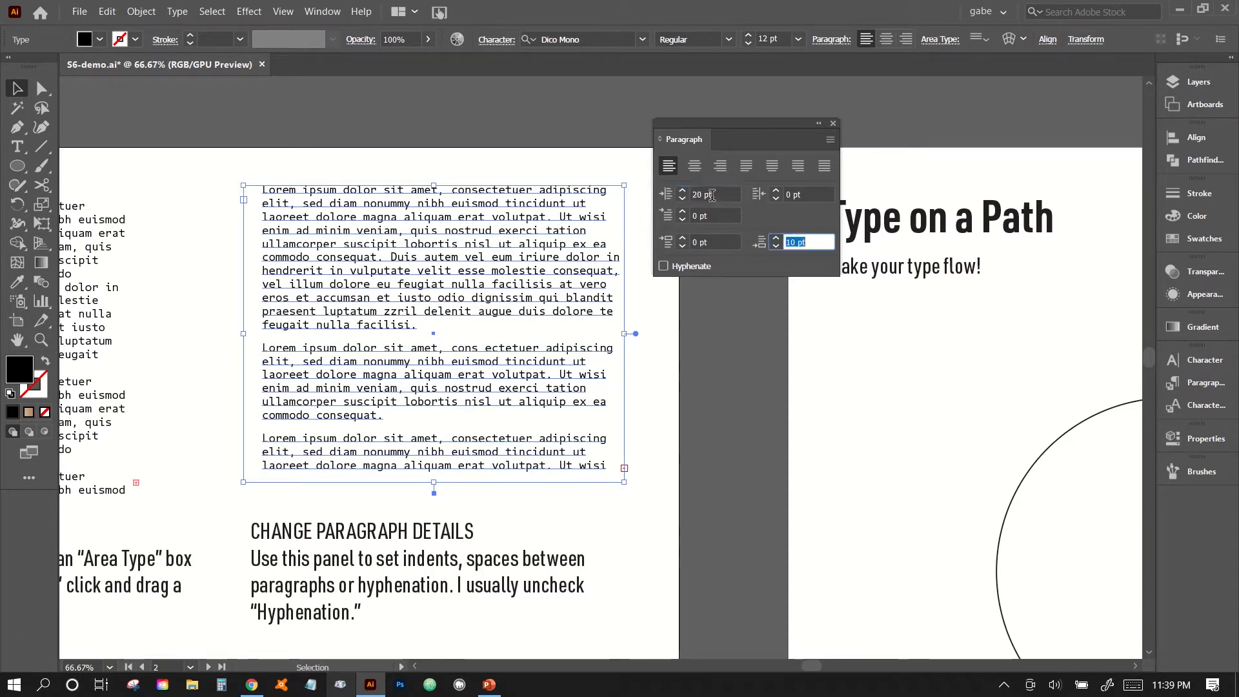
# Set the right indent of the selected area type to 30 pt, trying a negative indent first.
pyautogui.click(820, 195)
pyautogui.hotkey('shift', 'Down')
pyautogui.hotkey('shift', 'Down')
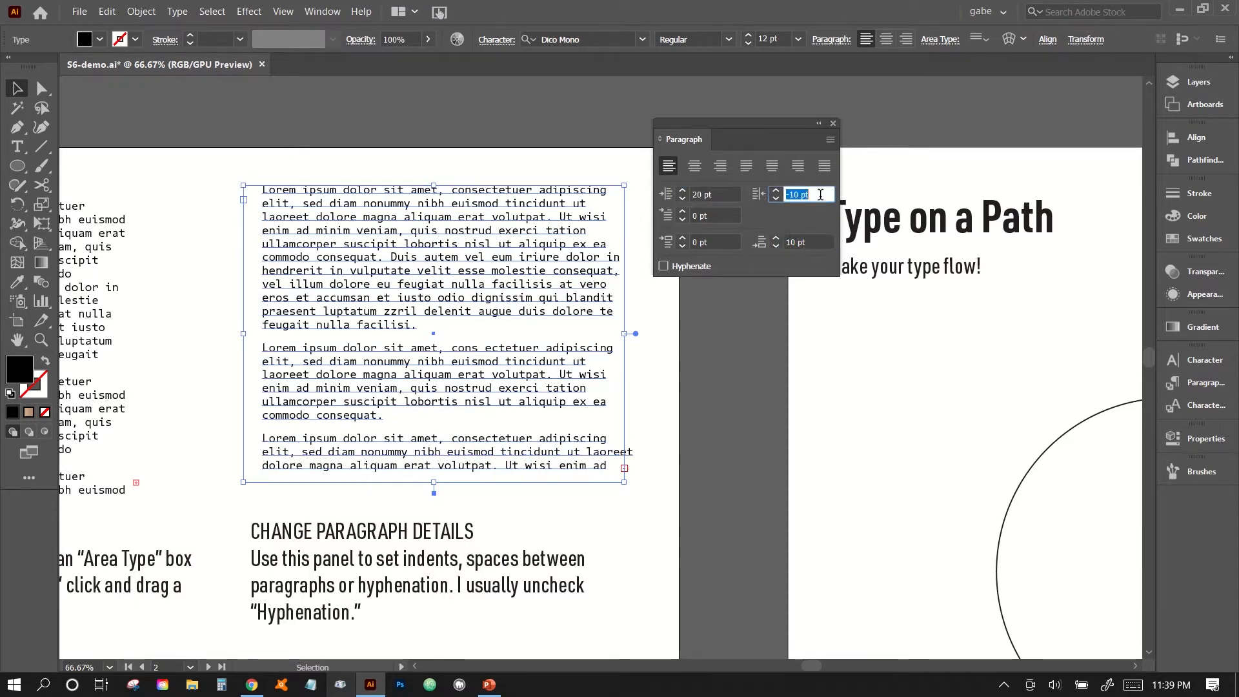
pyautogui.hotkey('shift', 'Up')
pyautogui.hotkey('shift', 'Up')
pyautogui.hotkey('shift', 'Up')
pyautogui.hotkey('shift', 'Up')
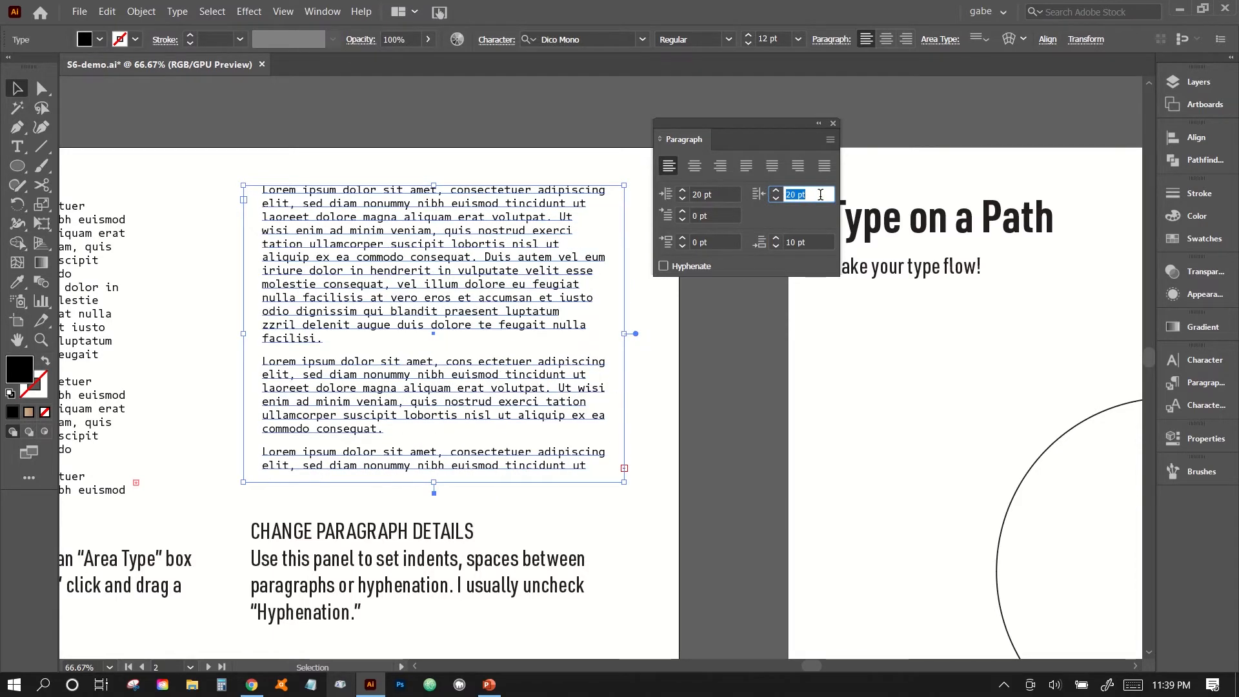
pyautogui.hotkey('shift', 'Up')
pyautogui.press('Return')
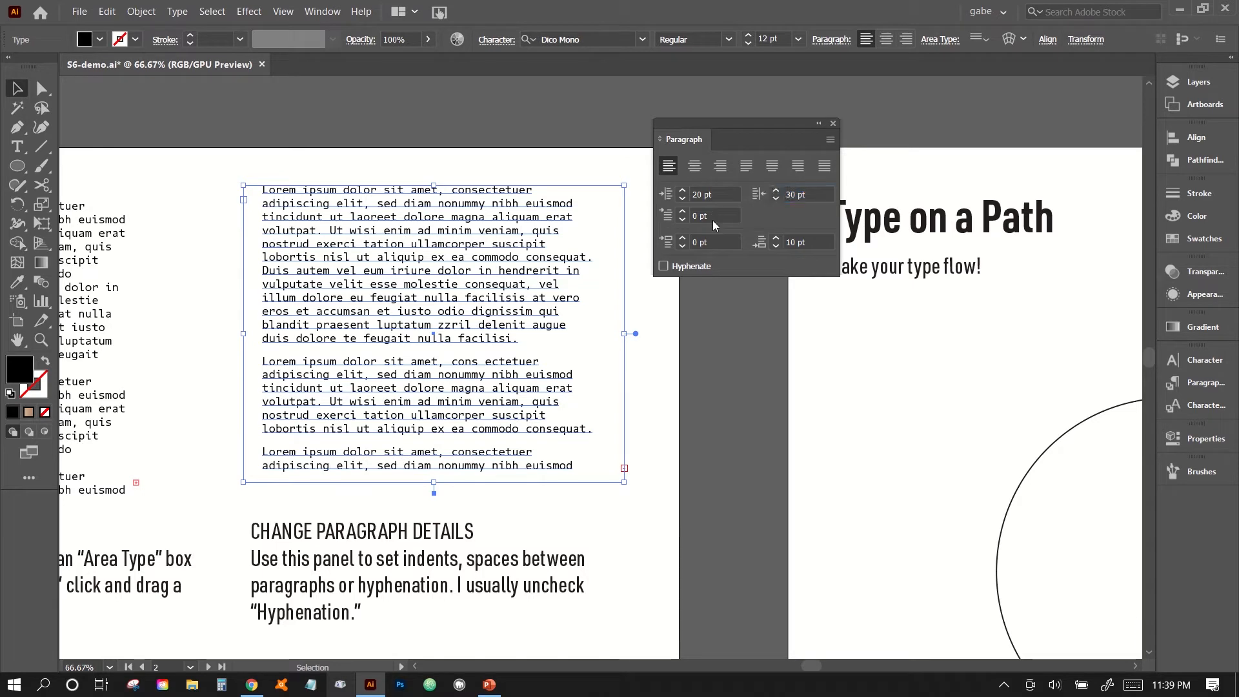
# Set the first-line left indent of the selected paragraphs to 20 pt.
pyautogui.click(712, 219)
pyautogui.hotkey('shift', 'Up')
pyautogui.hotkey('shift', 'Up')
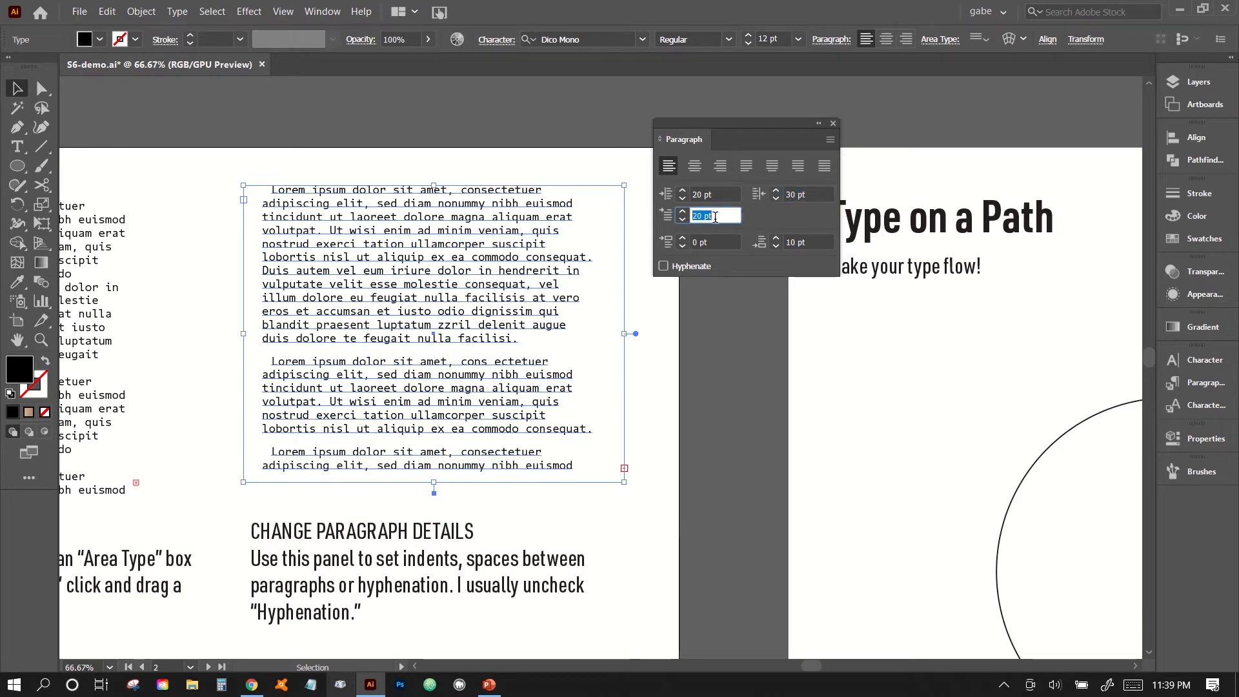
# Set the space after paragraphs to 0 pt and deselect the area type box.
pyautogui.click(812, 242)
pyautogui.hotkey('shift', 'Down')
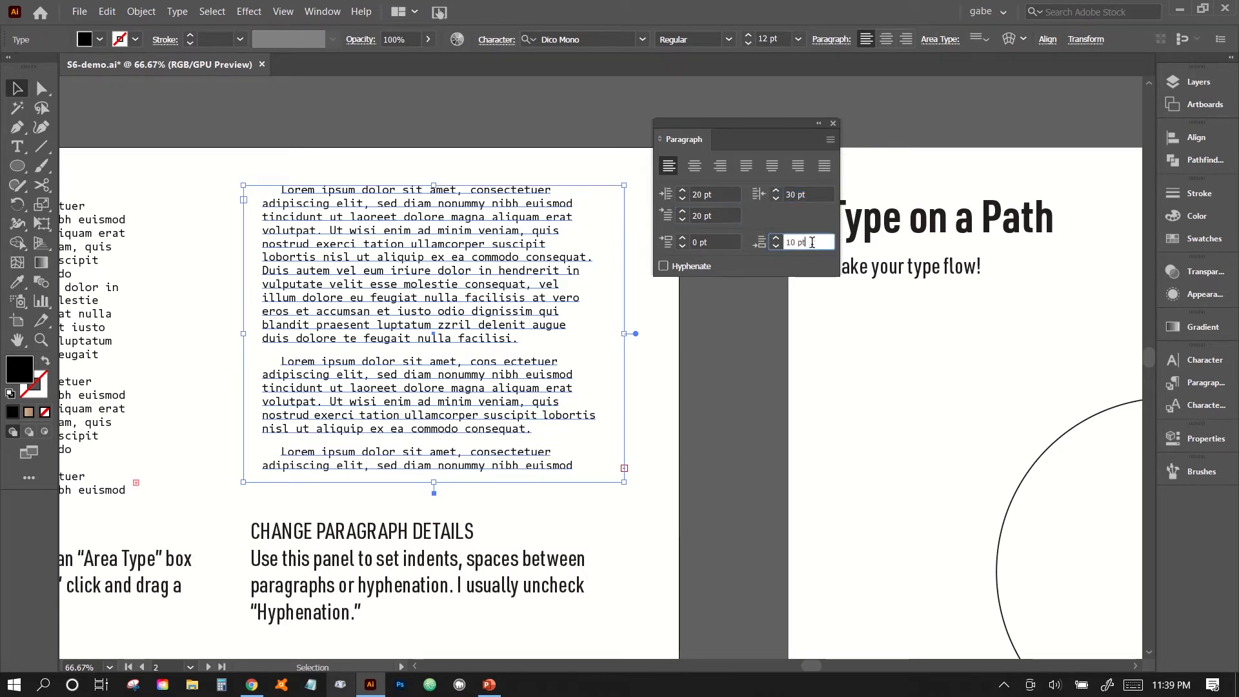
pyautogui.hotkey('shift', 'Up')
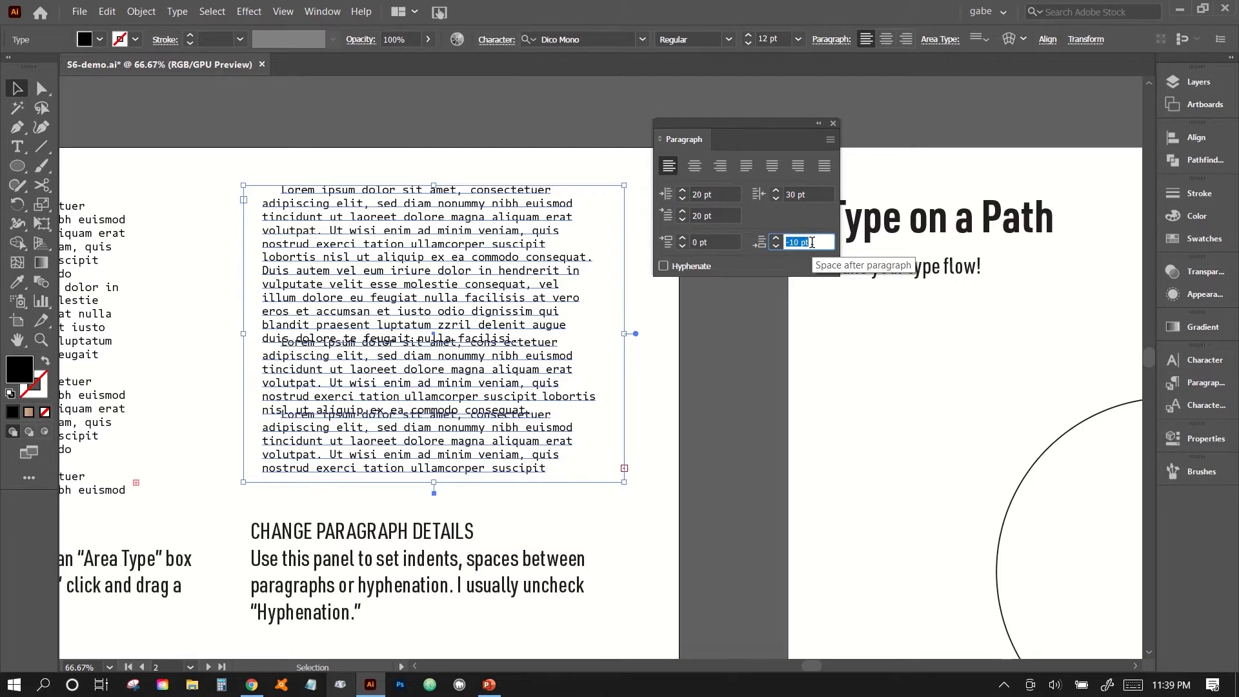
pyautogui.hotkey('shift', 'Down')
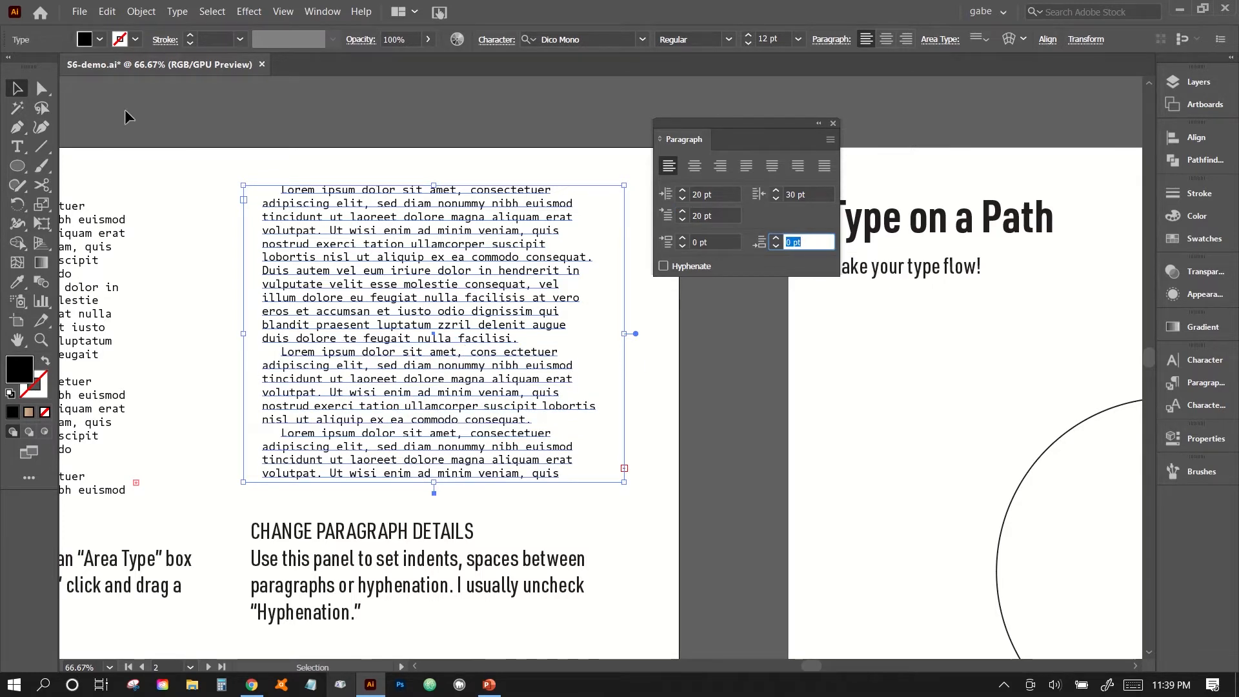
pyautogui.click(21, 91)
pyautogui.click(272, 156)
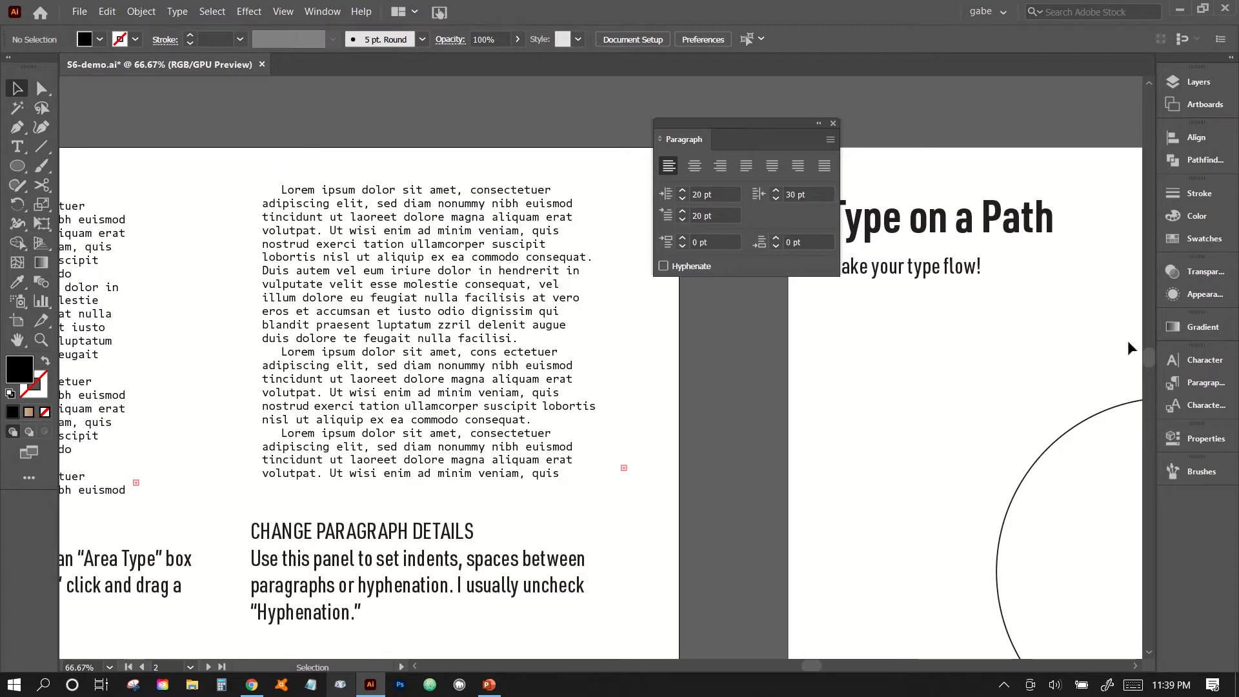
# Set the leading of the area type above CHANGE PARAGRAPH DETAILS to 18 pt and deselect it.
pyautogui.click(1181, 363)
pyautogui.click(524, 316)
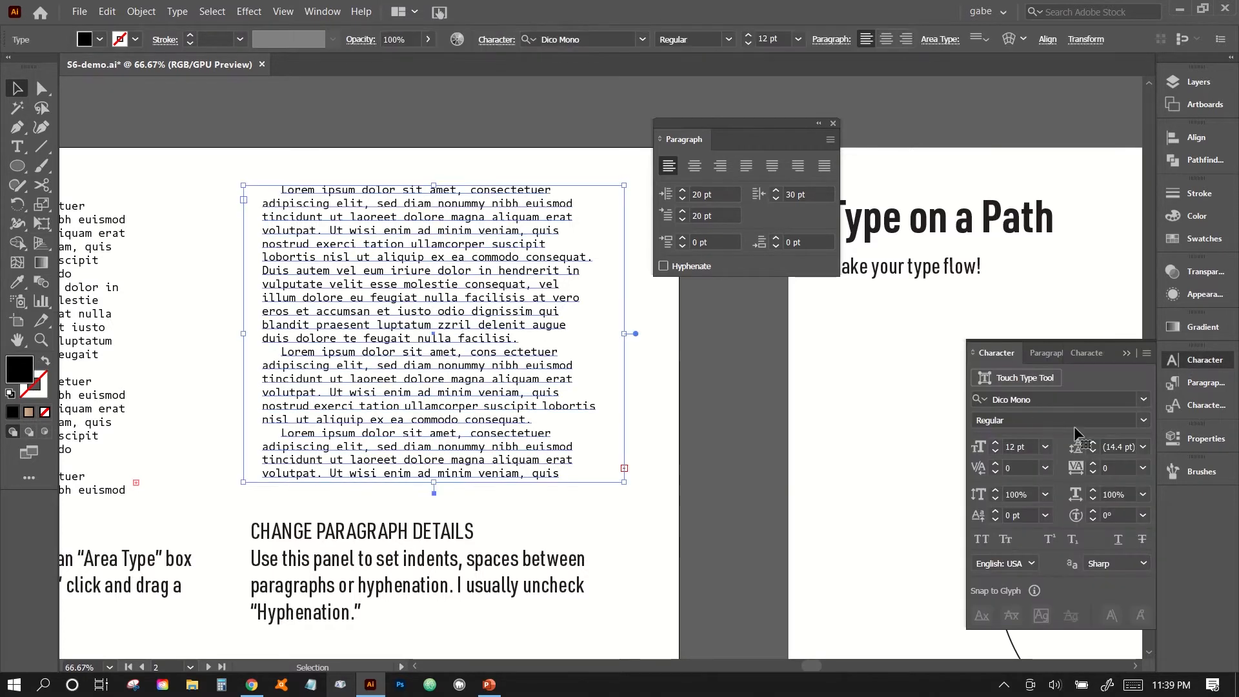
pyautogui.click(1094, 444)
pyautogui.click(1094, 444)
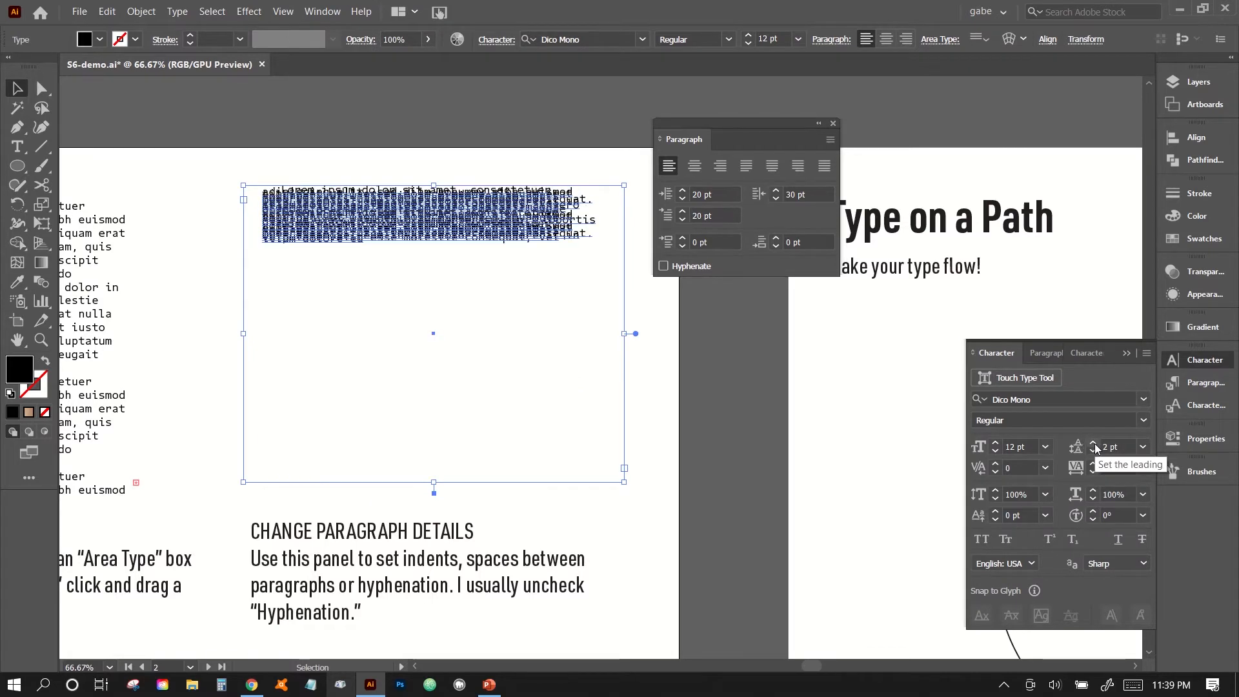
pyautogui.click(1143, 447)
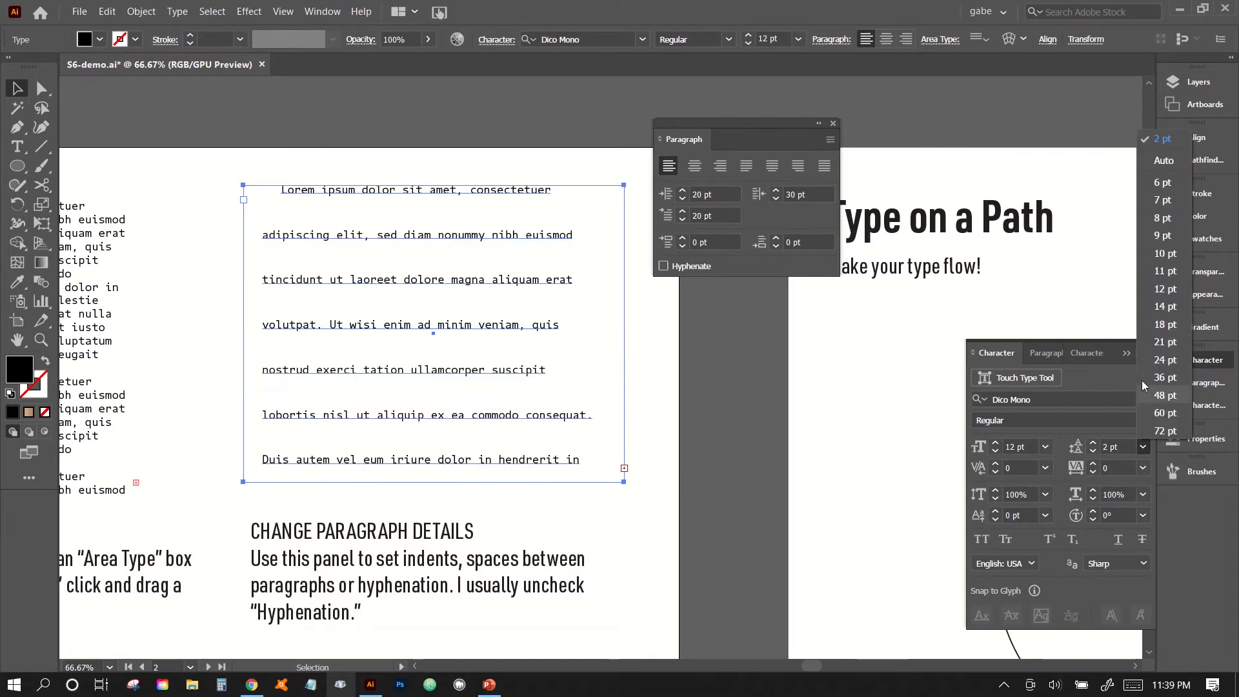
pyautogui.click(1165, 324)
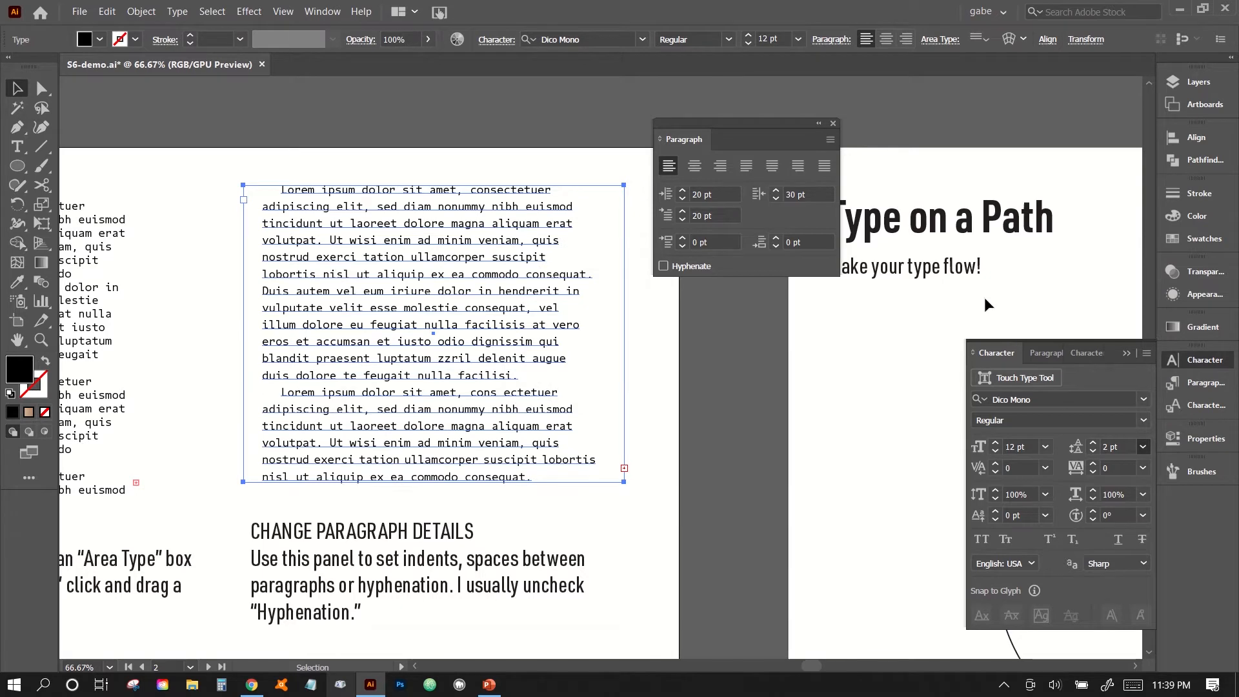
pyautogui.click(683, 398)
# Move the floating Paragraph panel clear of the two text columns, then briefly select and deselect the CHANGE PARAGRAPH DETAILS text block.
pyautogui.hscroll(-3, 683, 400)
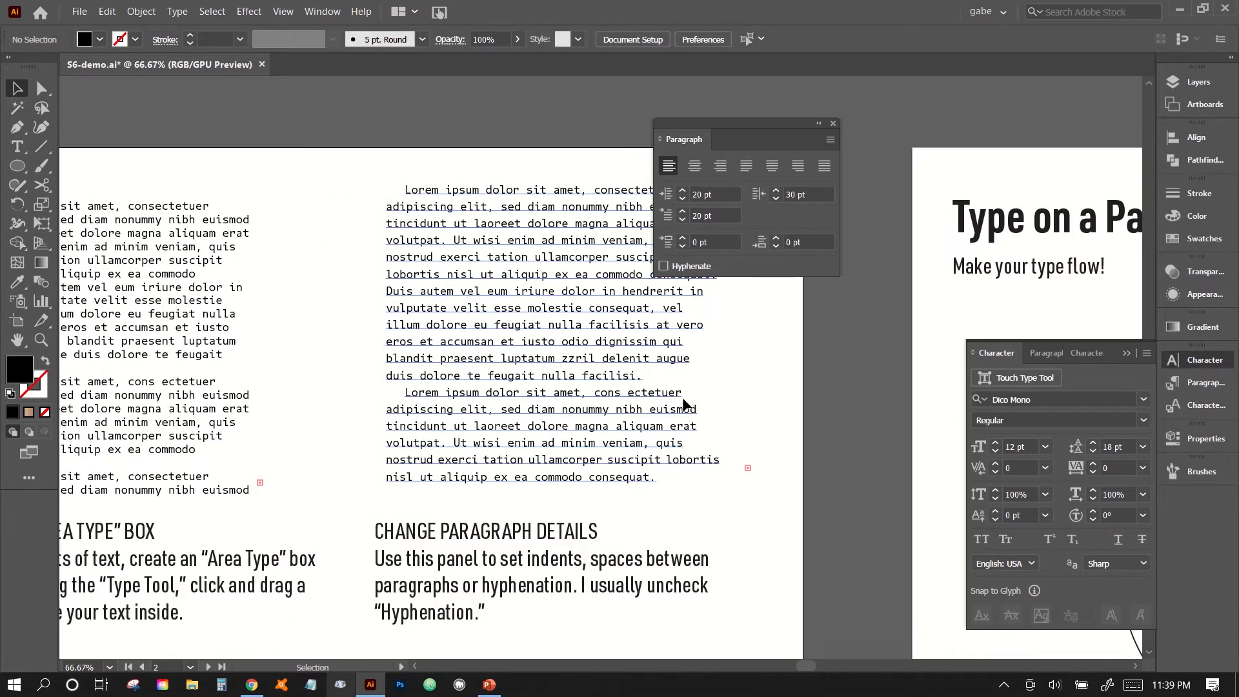
pyautogui.hscroll(-2, 277, 381)
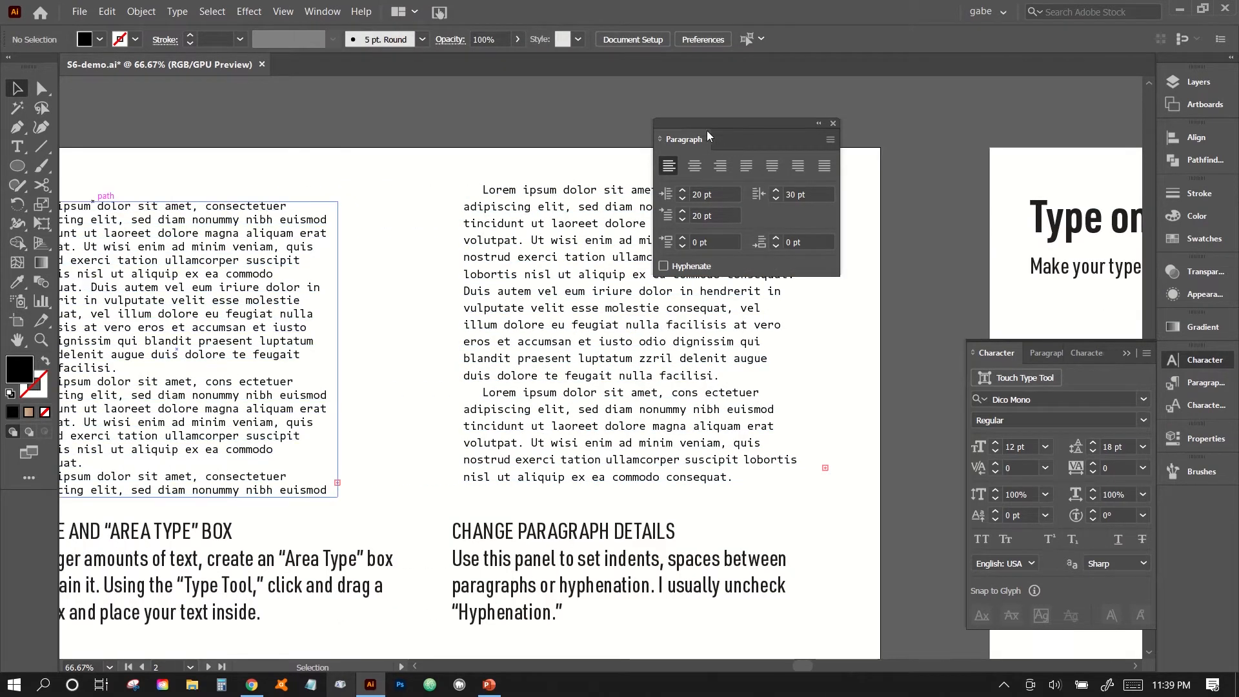
pyautogui.moveTo(730, 124); pyautogui.dragTo(1030, 127)
pyautogui.hscroll(-3, 456, 381)
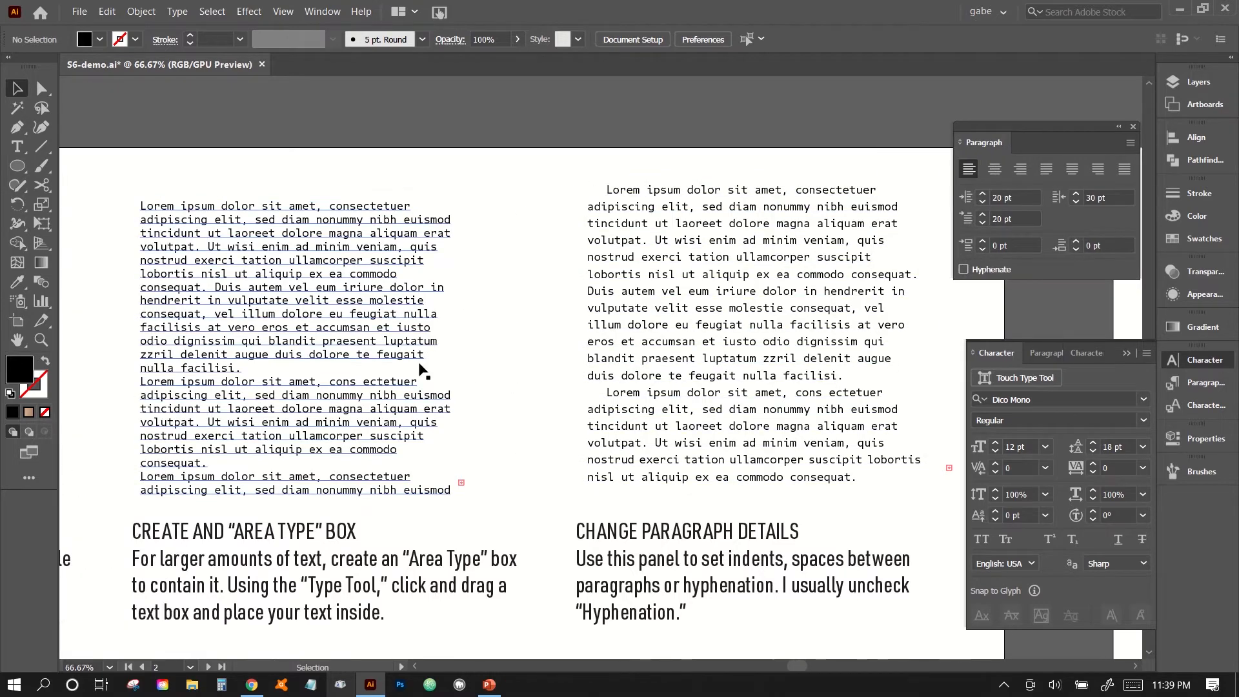
pyautogui.click(800, 326)
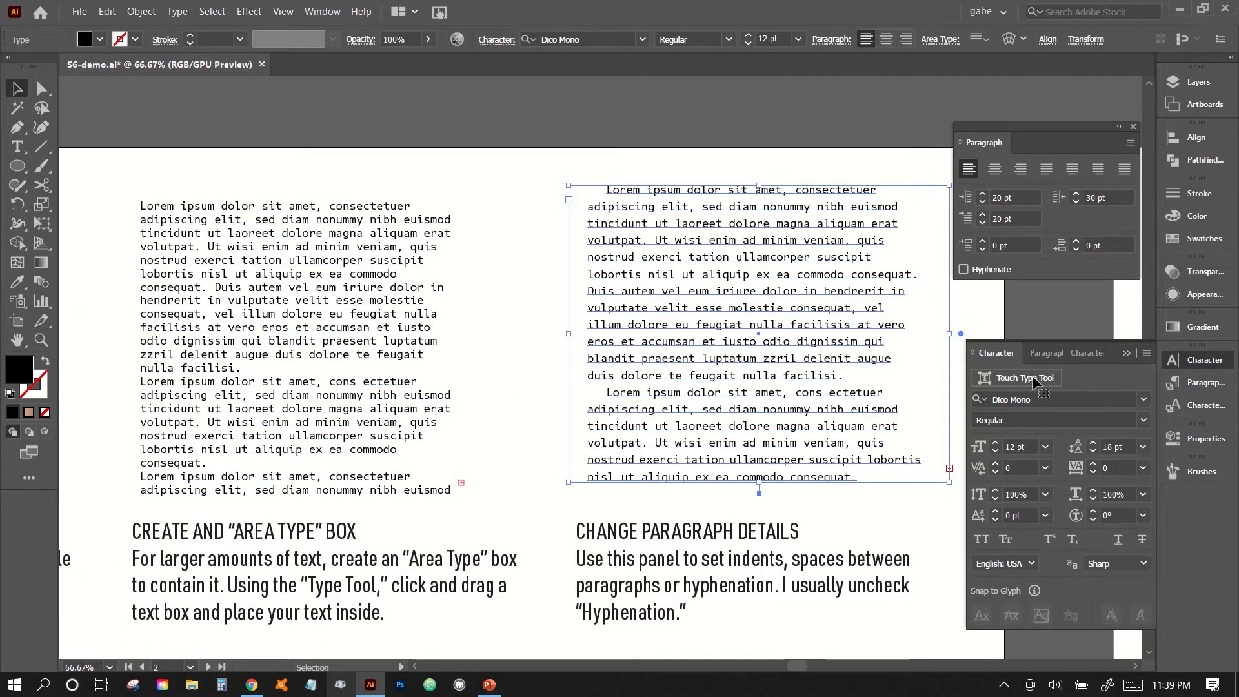
pyautogui.click(547, 409)
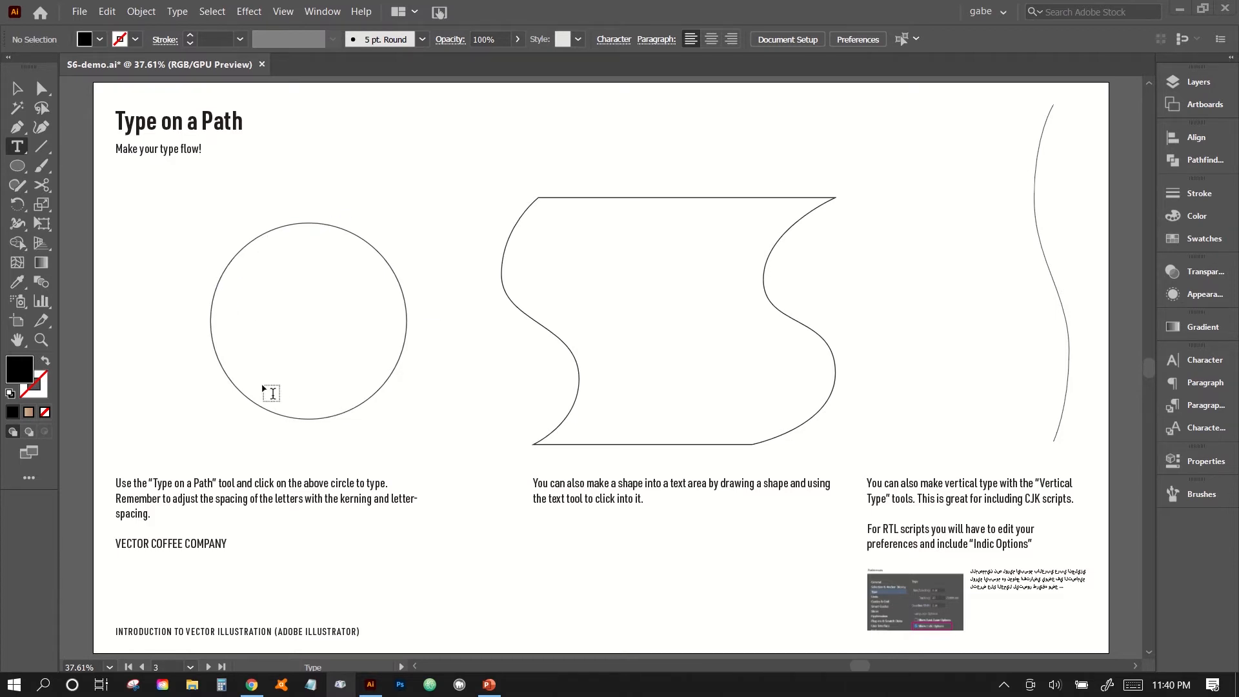
# Select and copy the line "VECTOR COFFEE COMPANY" in the text below the circle on the Type on a Path artboard.
pyautogui.click(22, 150)
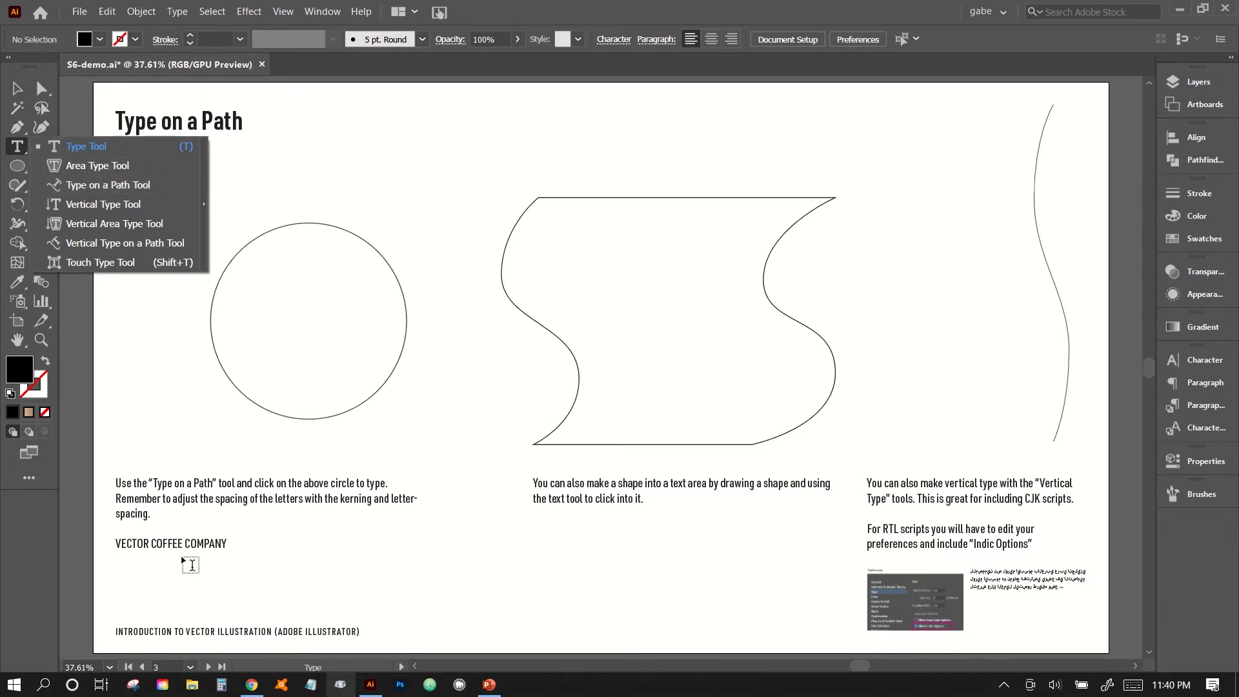
pyautogui.click(200, 540)
pyautogui.click(225, 544)
pyautogui.moveTo(225, 544); pyautogui.dragTo(126, 535)
pyautogui.hotkey('ctrl', 'c')
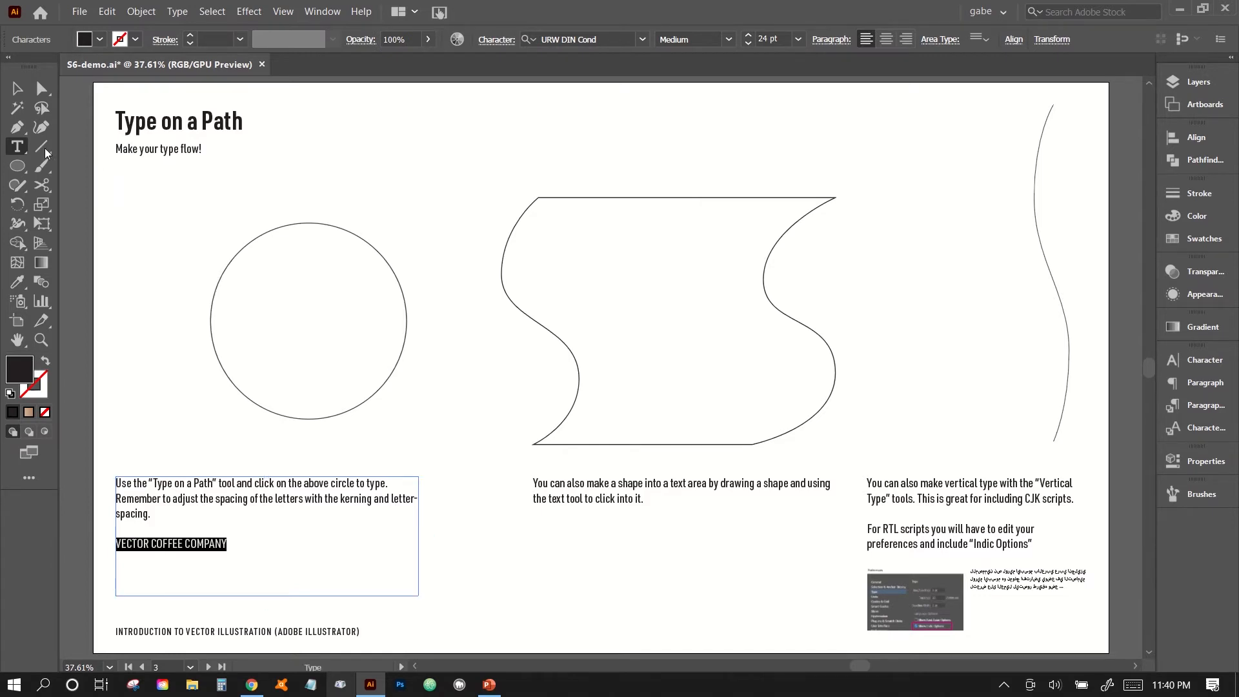
# Turn the circle into a type path with the Type on a Path Tool and paste "VECTOR COFFEE COMPANY" along it.
pyautogui.moveTo(24, 147); pyautogui.dragTo(97, 182)
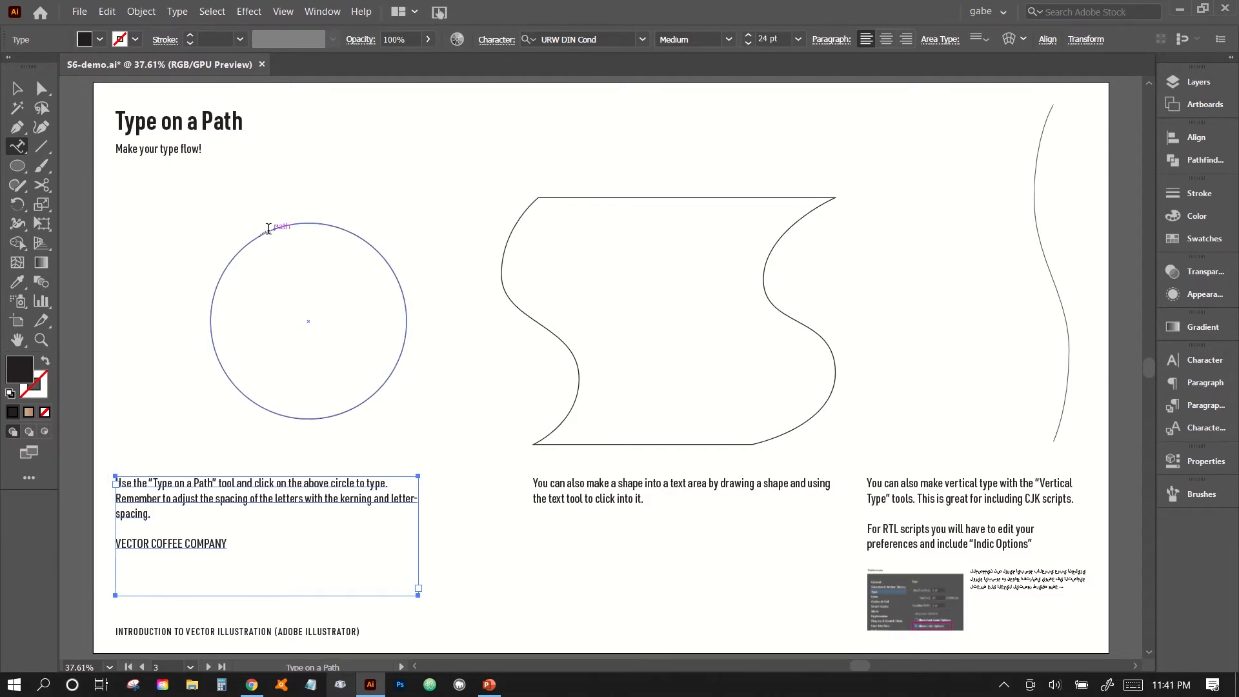
pyautogui.click(269, 229)
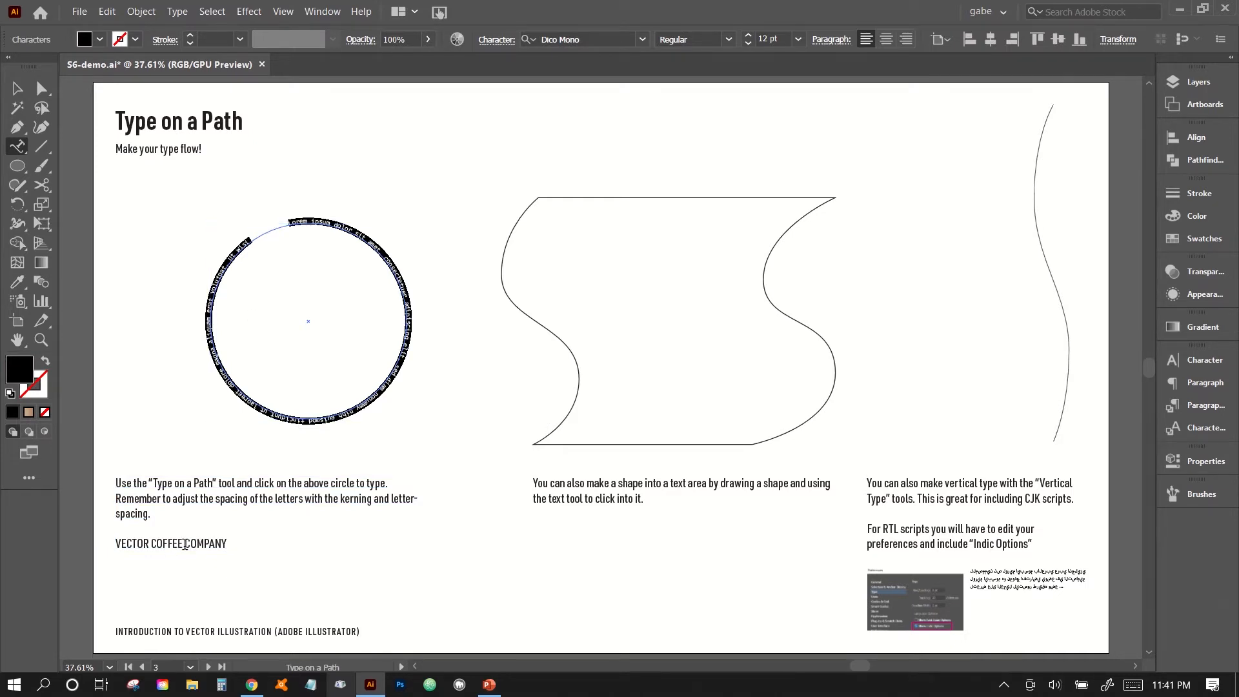
pyautogui.hotkey('ctrl', 'v')
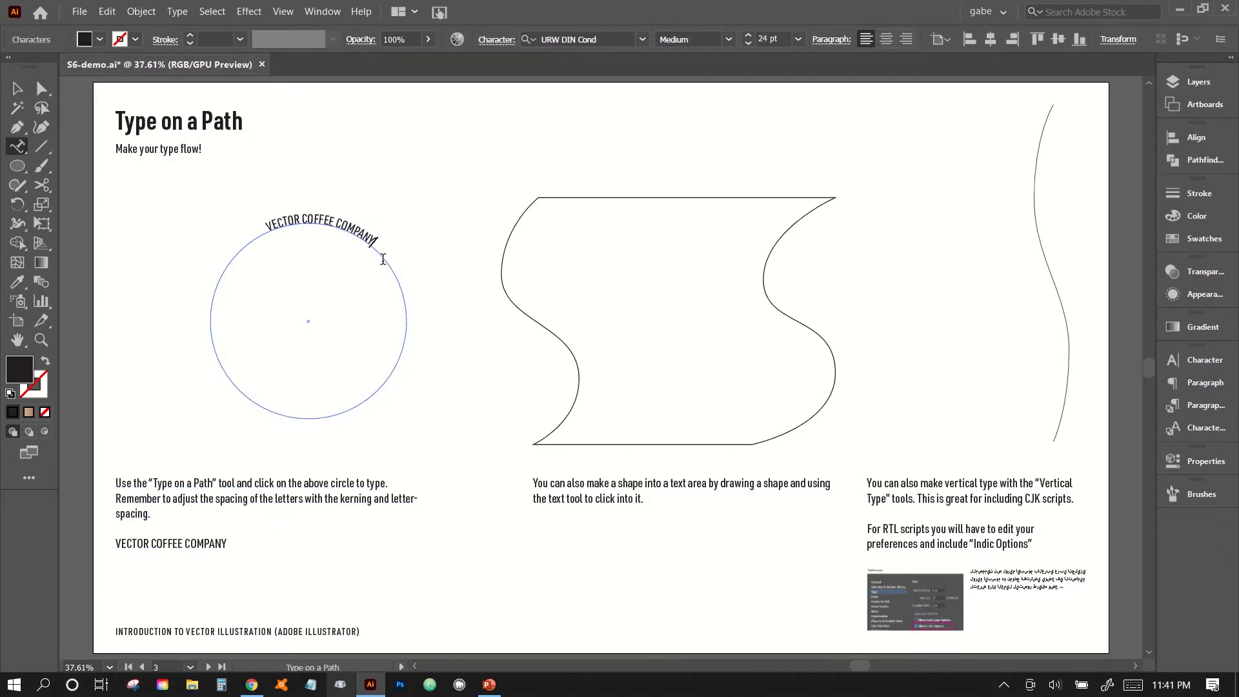
# Set the font size of the circular VECTOR COFFEE COMPANY text to 70 pt and its tracking to 280.
pyautogui.click(18, 89)
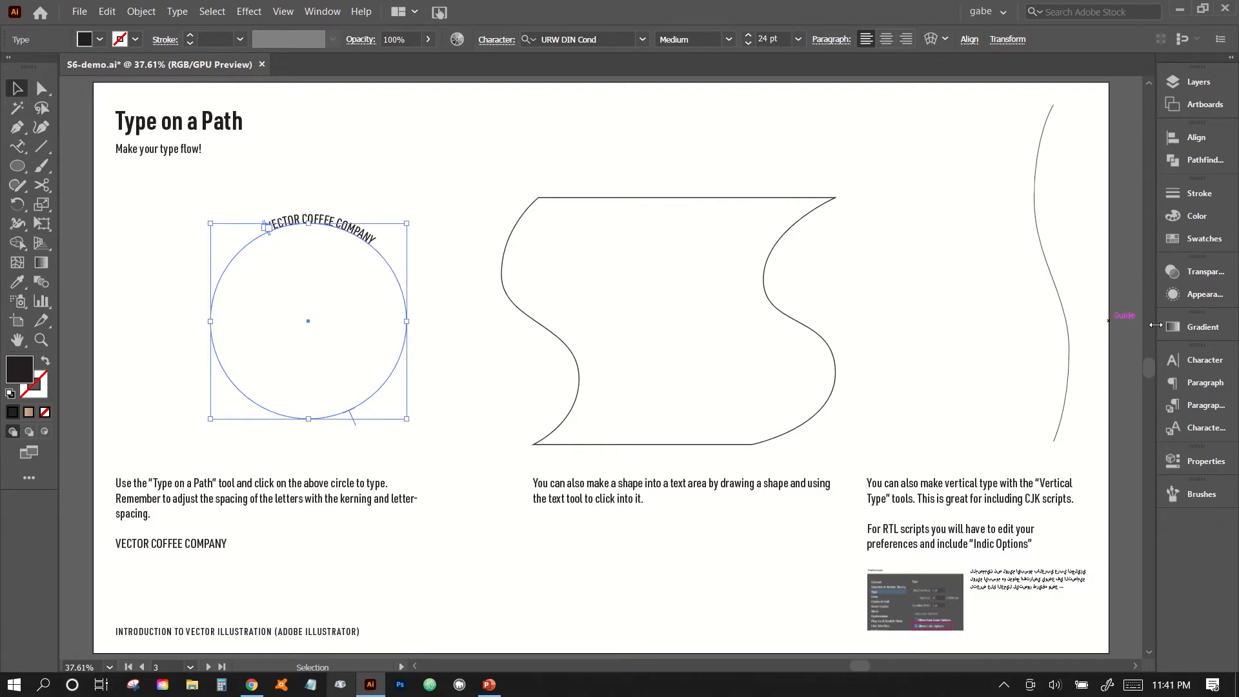
pyautogui.click(1205, 371)
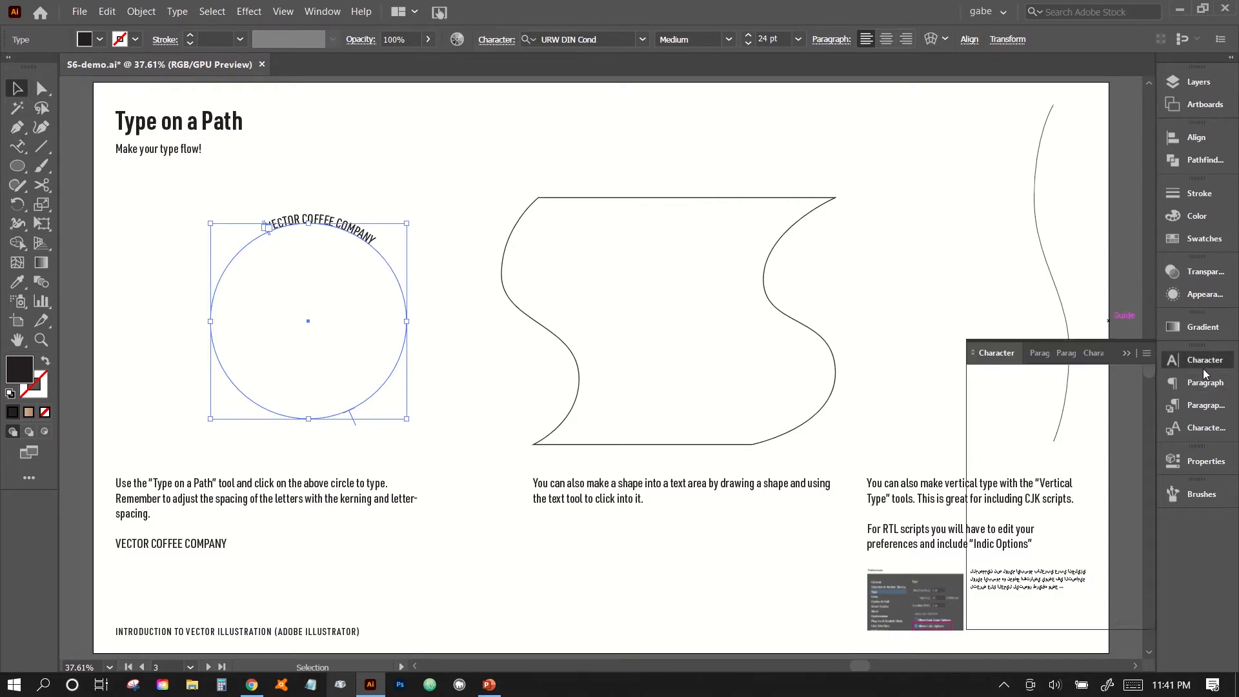
pyautogui.click(1017, 445)
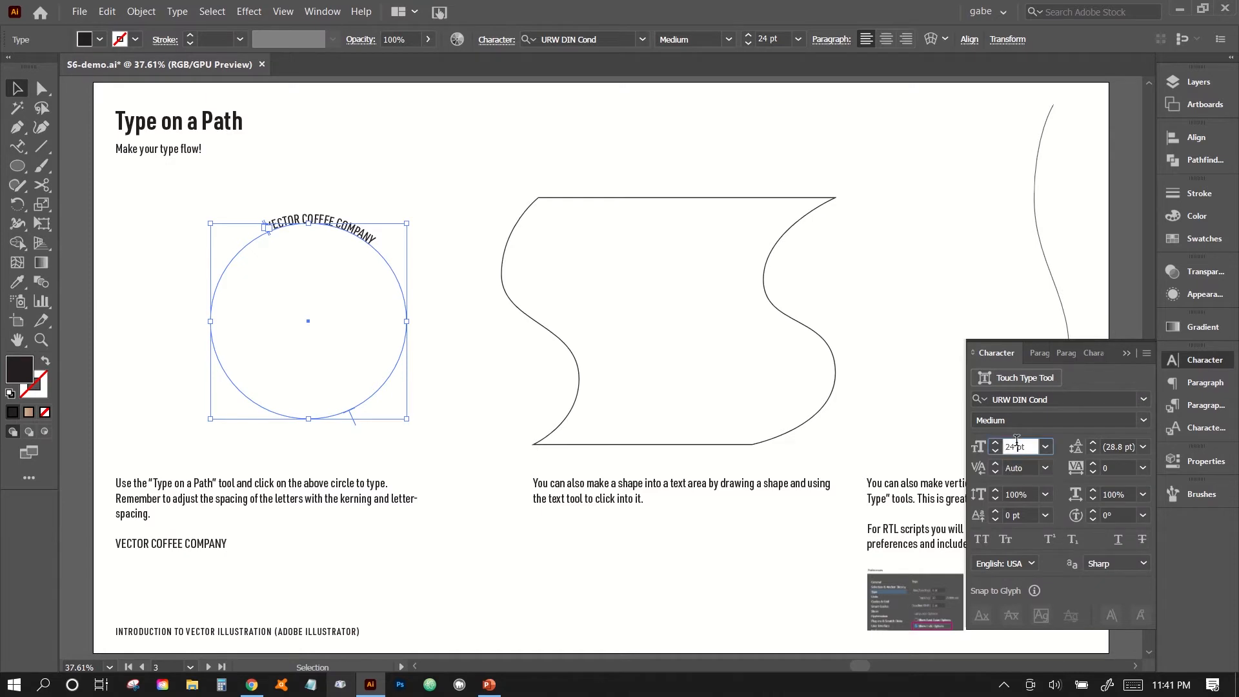
pyautogui.scroll(20, 1017, 445)
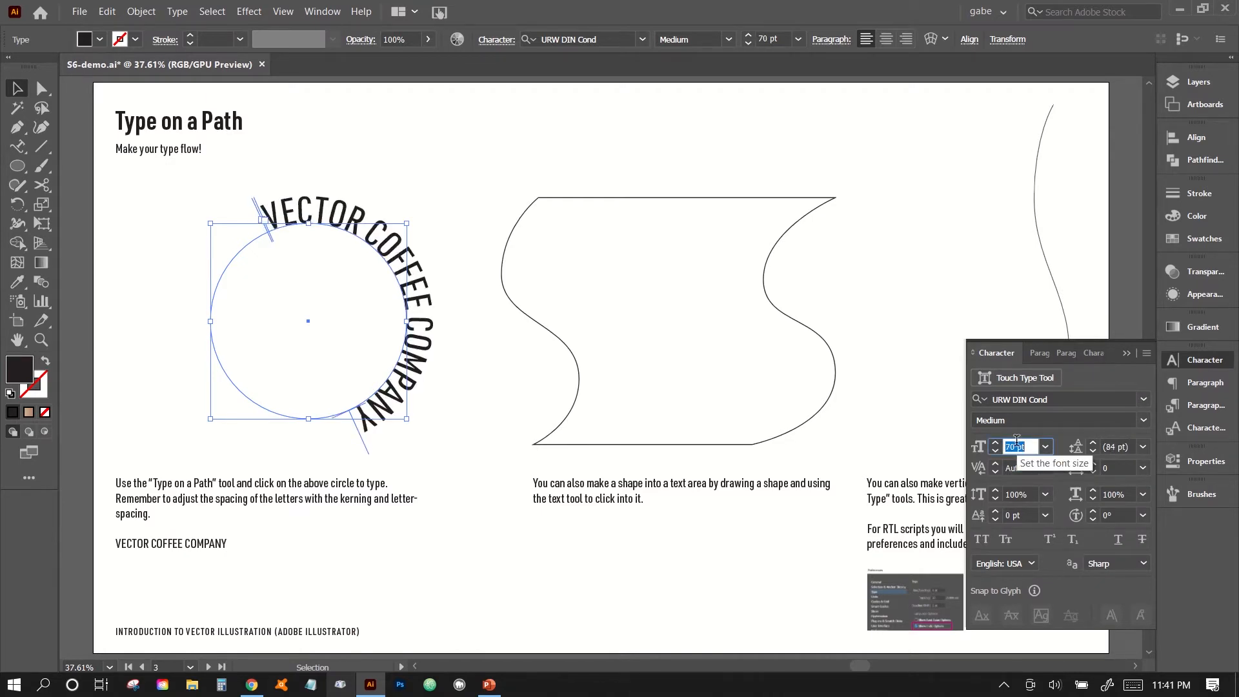
pyautogui.click(1107, 479)
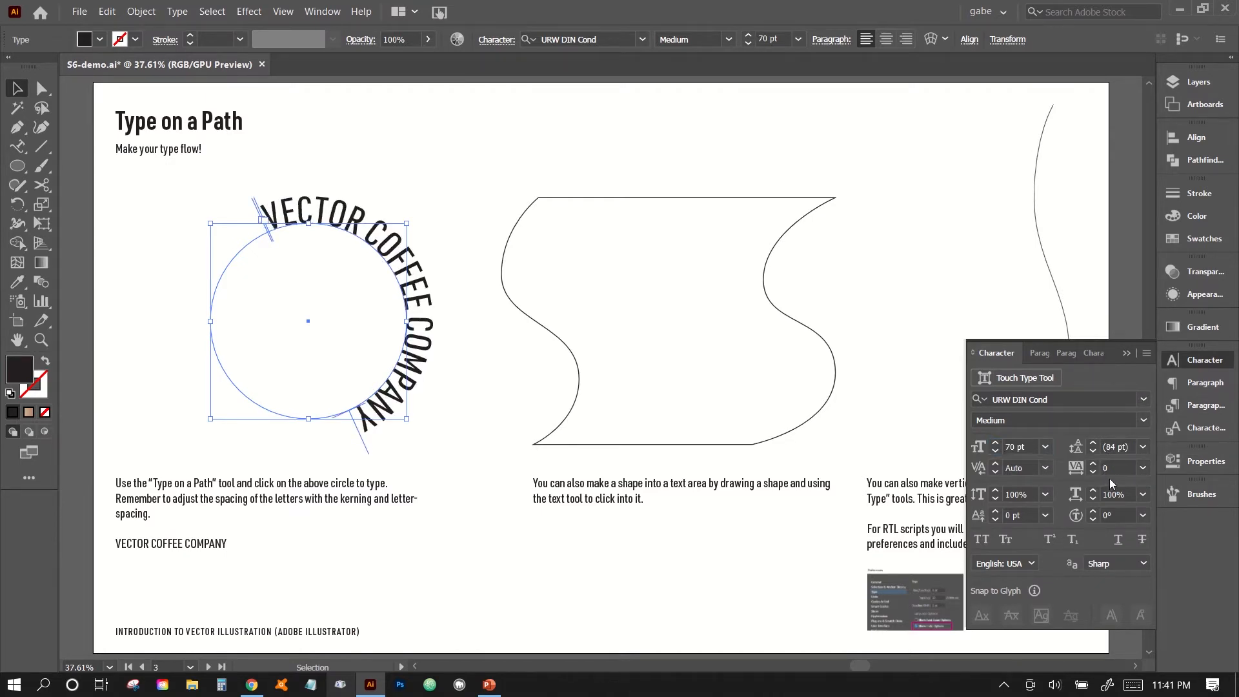
pyautogui.click(1114, 468)
pyautogui.scroll(5, 1116, 466)
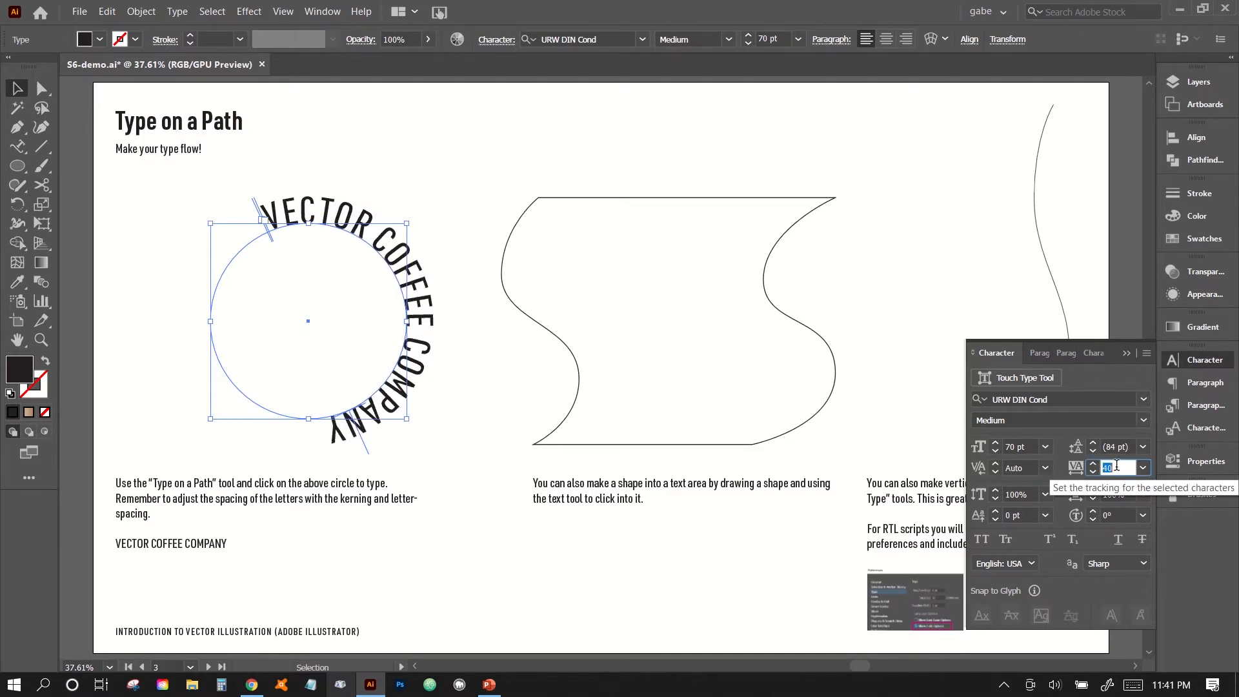
pyautogui.scroll(20, 1116, 467)
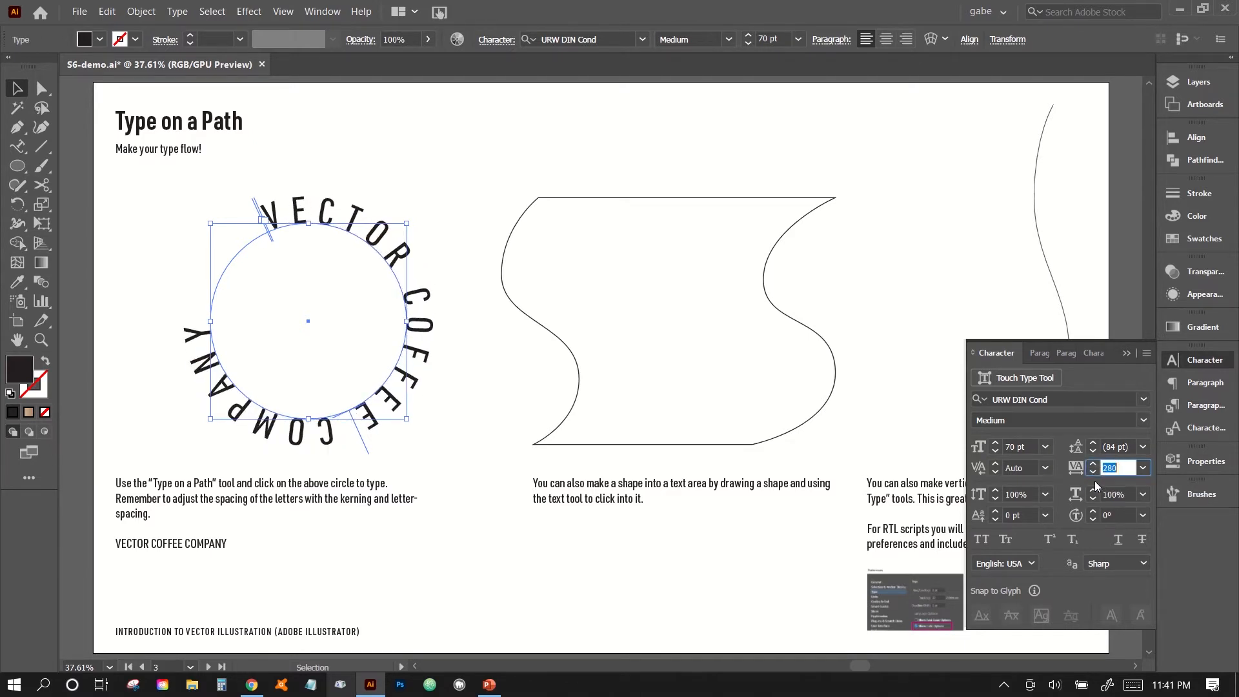
# Enlarge the circular text to 84 pt so it wraps around the whole circle, and deselect it.
pyautogui.click(1017, 446)
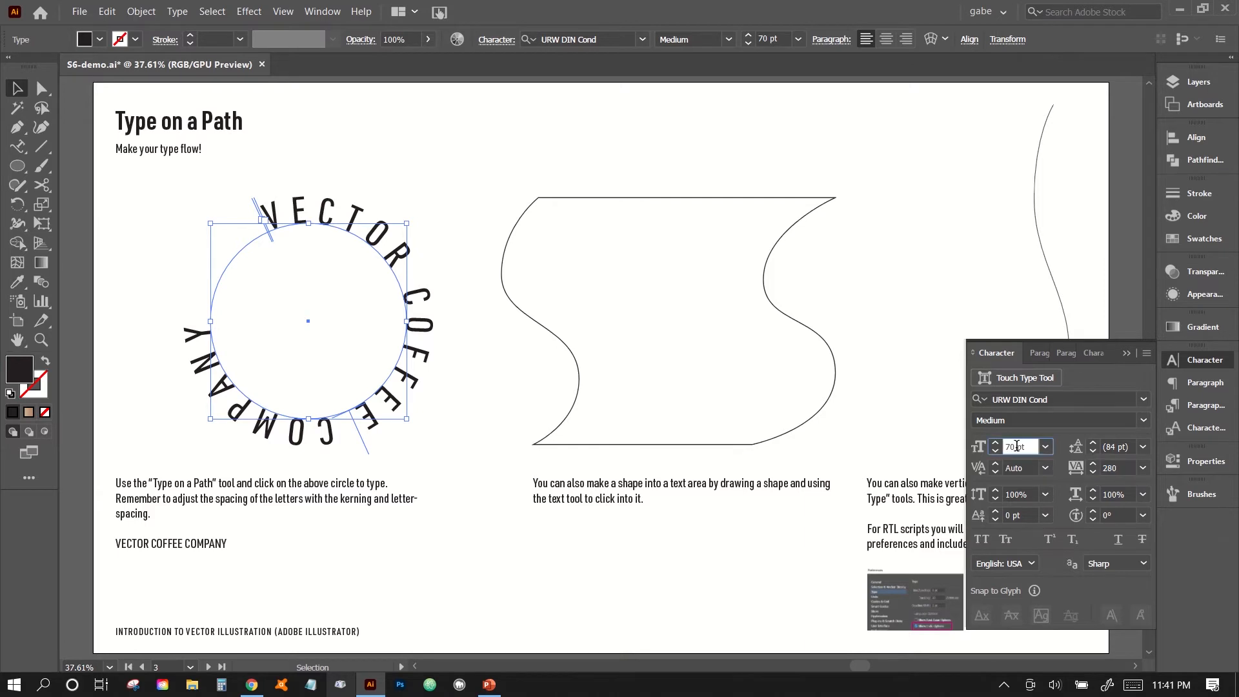
pyautogui.scroll(10, 1017, 446)
pyautogui.scroll(3, 1017, 446)
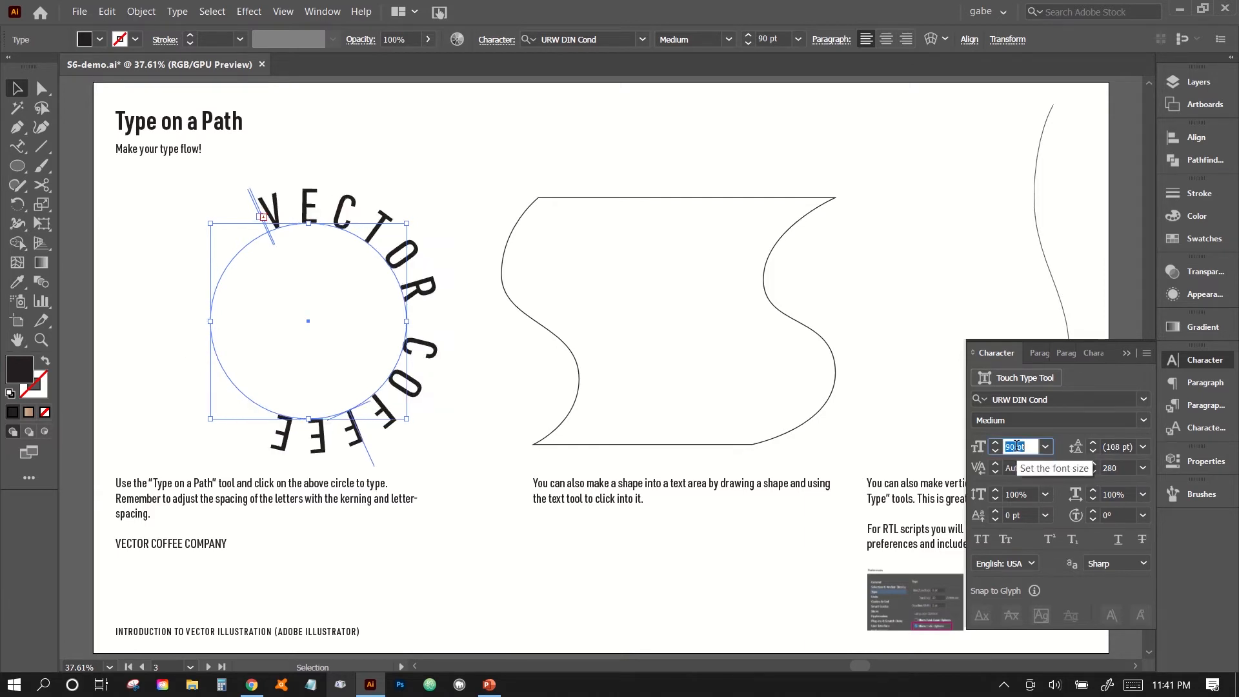
pyautogui.scroll(1, 1017, 446)
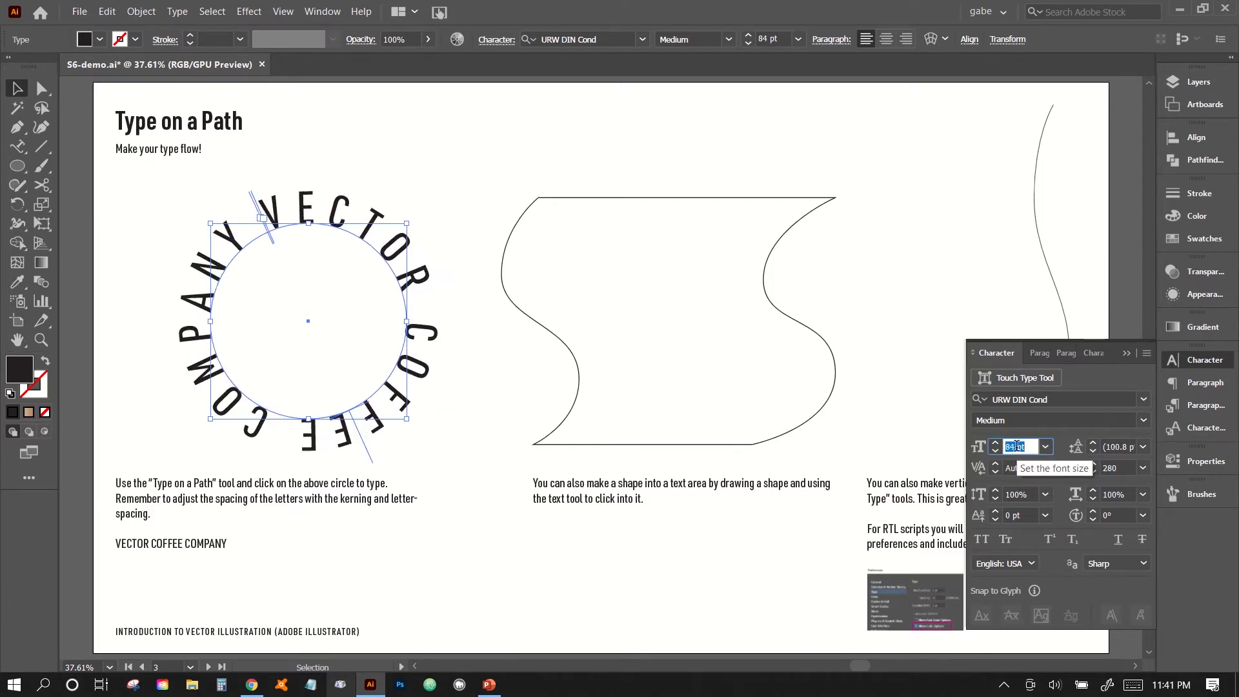
pyautogui.scroll(-1, 1017, 446)
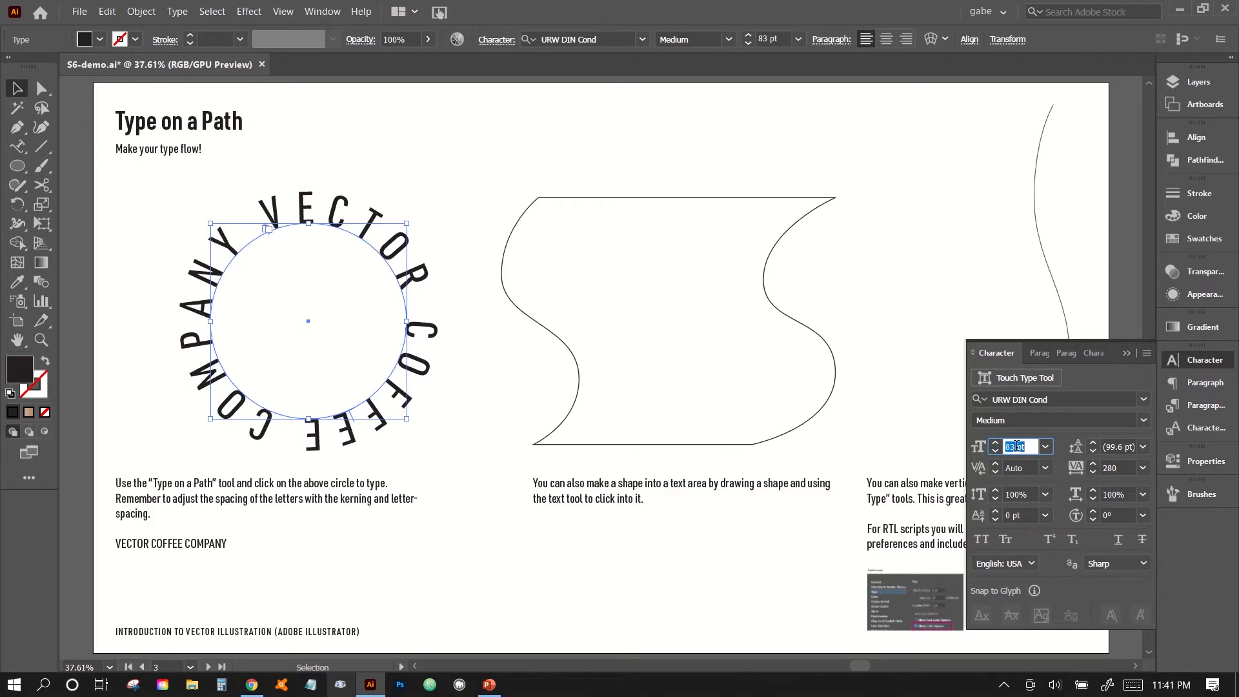
pyautogui.scroll(1, 1016, 446)
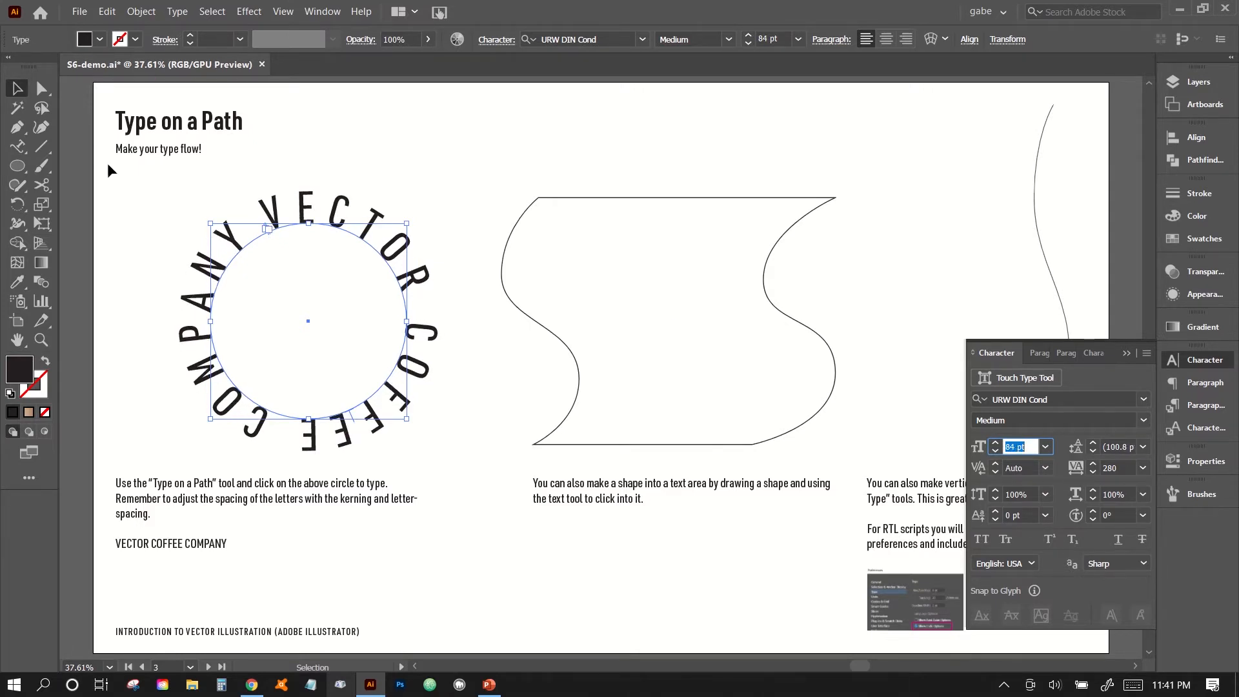
pyautogui.click(19, 86)
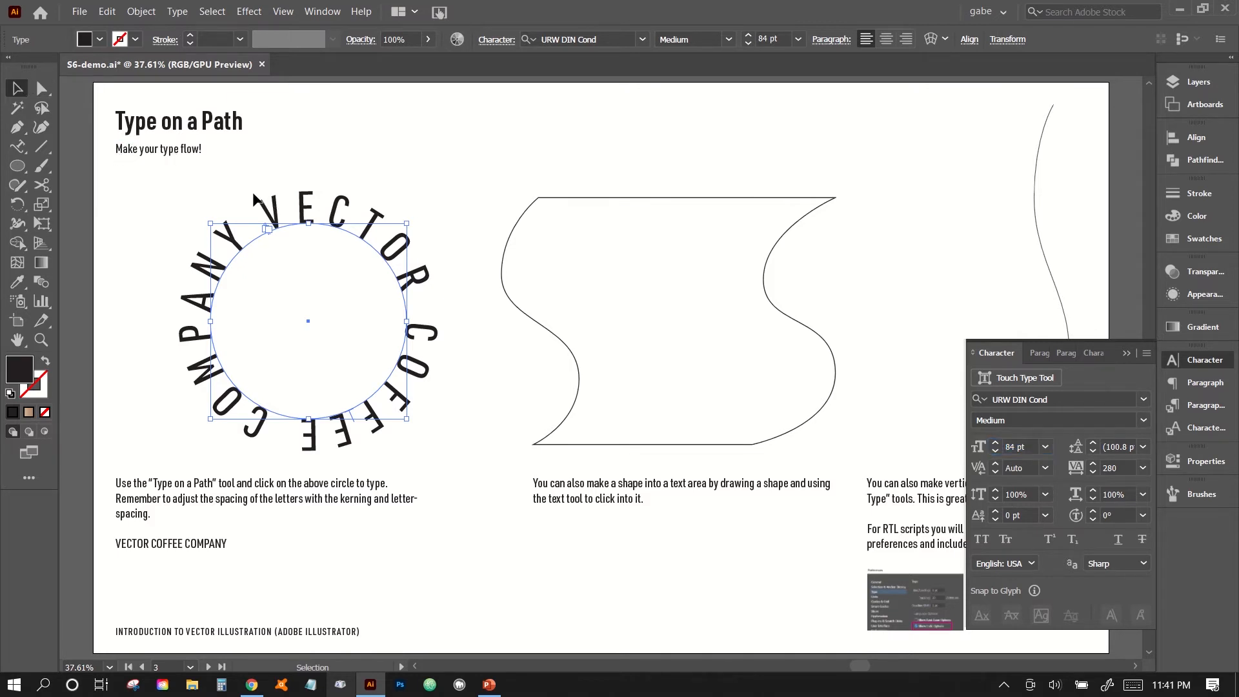
pyautogui.click(176, 246)
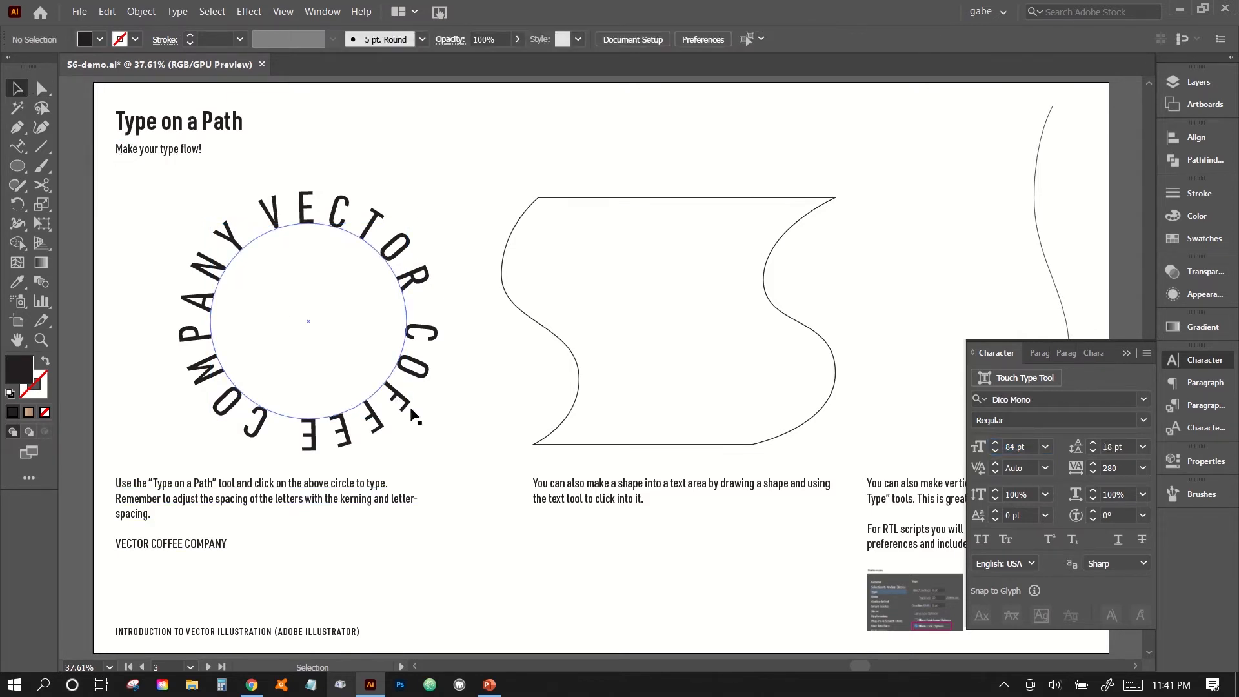
# Slide the VECTOR COFFEE COMPANY text counterclockwise along the circle with the Direct Selection Tool so VECTOR begins at the circle's upper left.
pyautogui.click(391, 398)
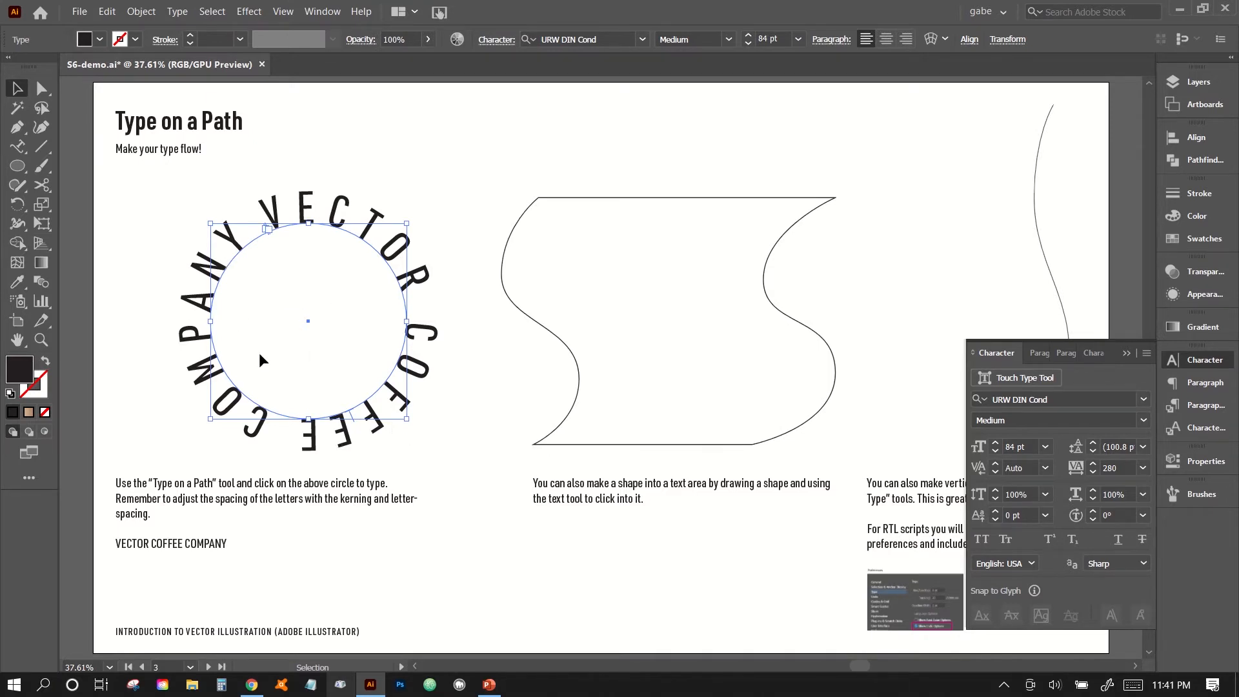
pyautogui.click(41, 88)
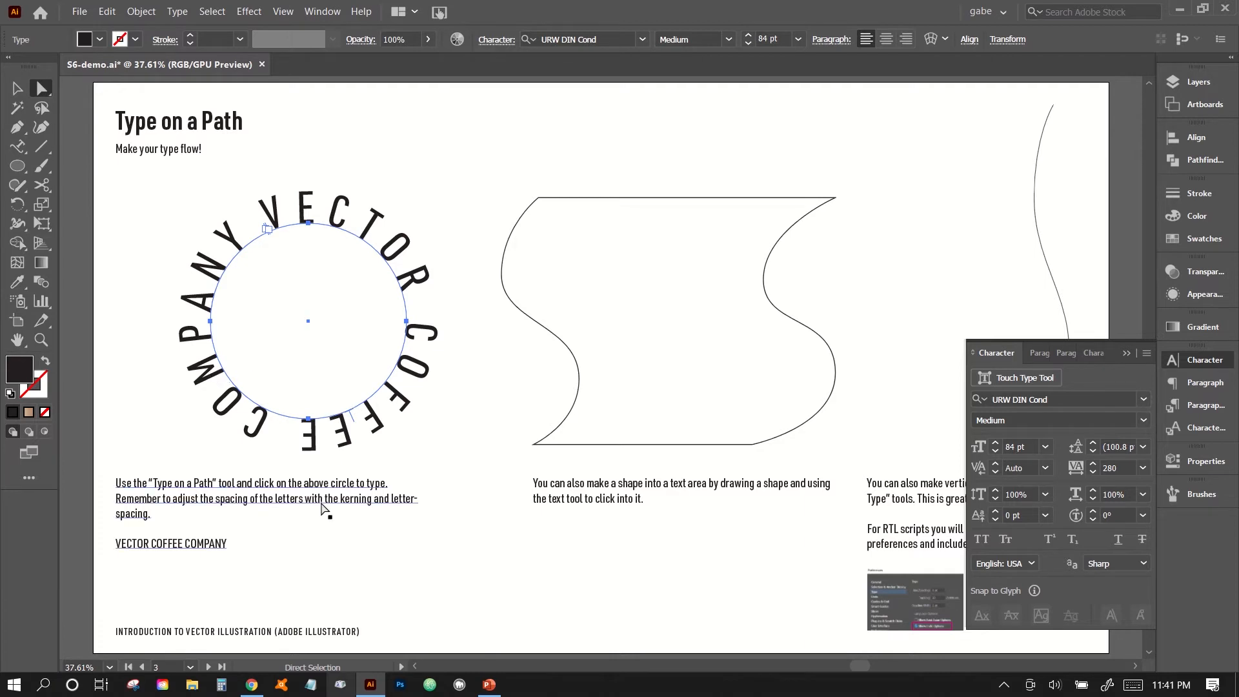
pyautogui.hotkey('ctrl', '=')
pyautogui.hotkey('ctrl', '=')
pyautogui.moveTo(321, 501); pyautogui.dragTo(644, 611)
pyautogui.moveTo(555, 507); pyautogui.dragTo(556, 485)
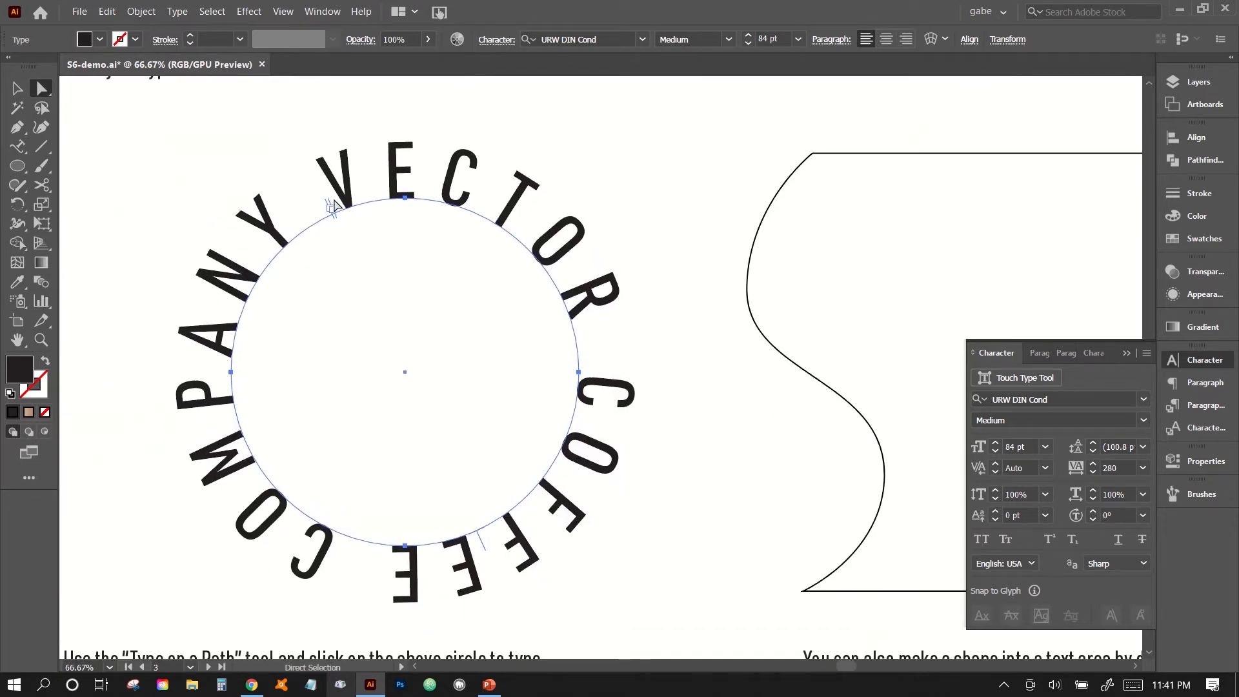
pyautogui.moveTo(501, 542); pyautogui.dragTo(605, 476)
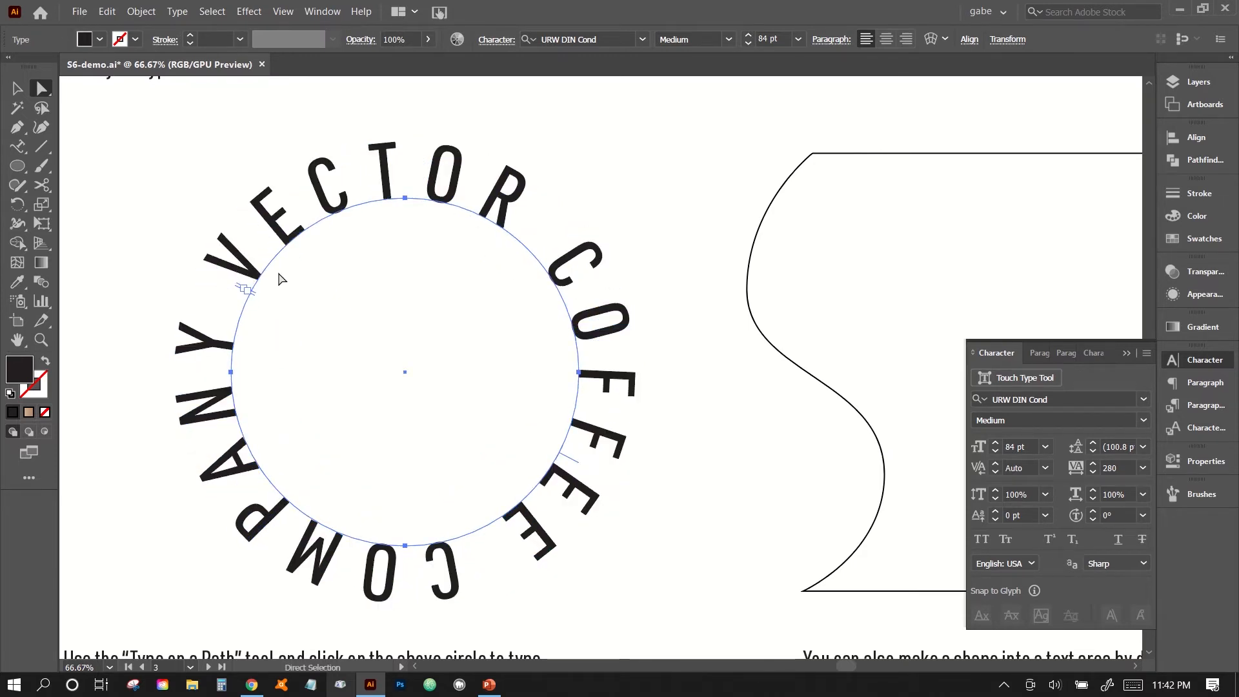
pyautogui.moveTo(578, 466); pyautogui.dragTo(567, 501)
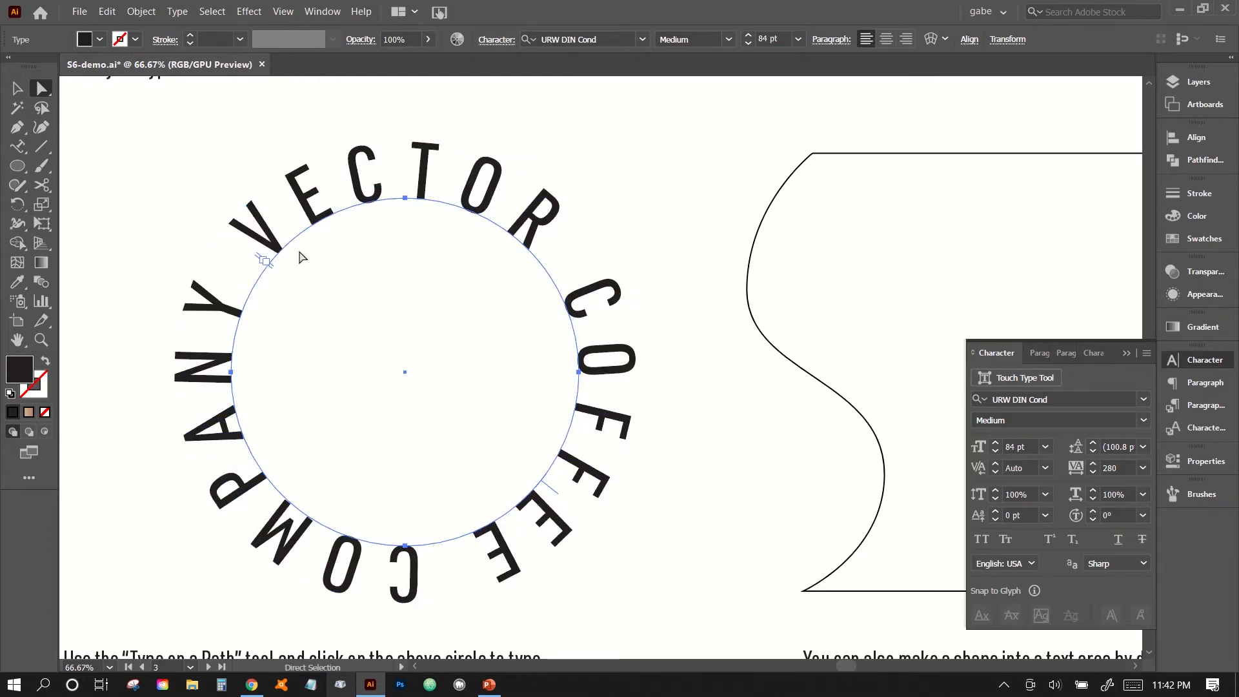
# Try to move the start of the circular text clockwise to the circle's top, then undo the move.
pyautogui.moveTo(270, 263); pyautogui.dragTo(404, 368)
pyautogui.click(267, 262)
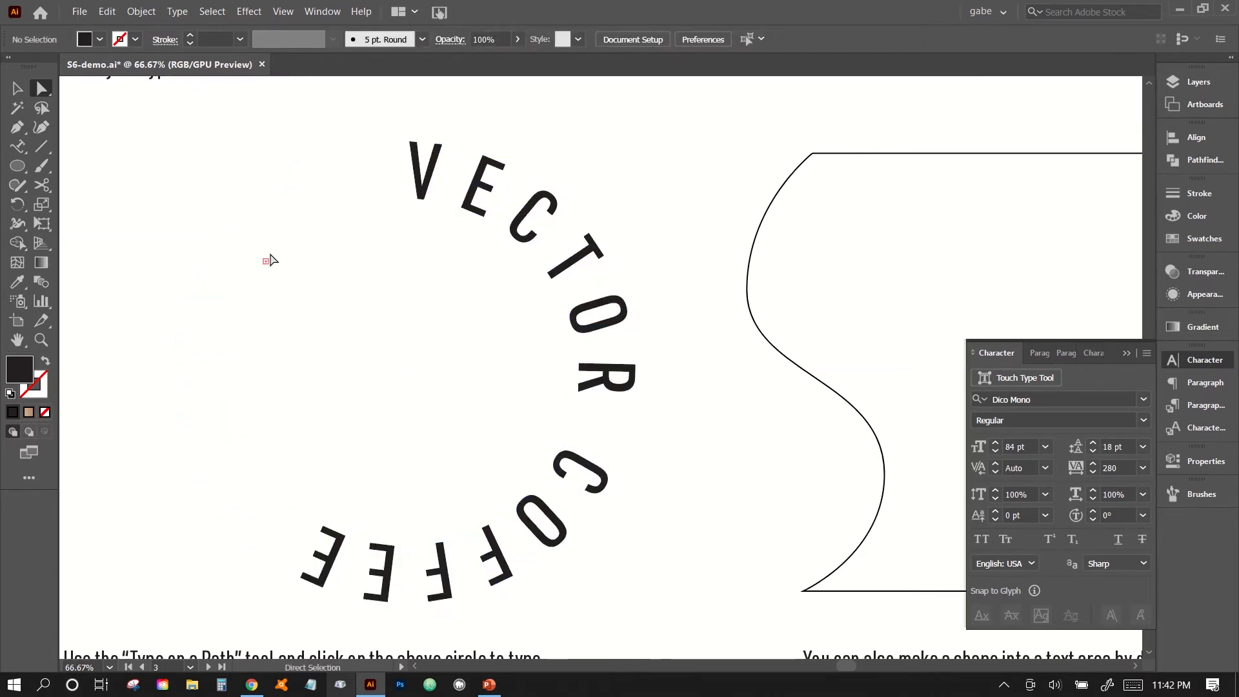
pyautogui.hotkey('ctrl', 'z')
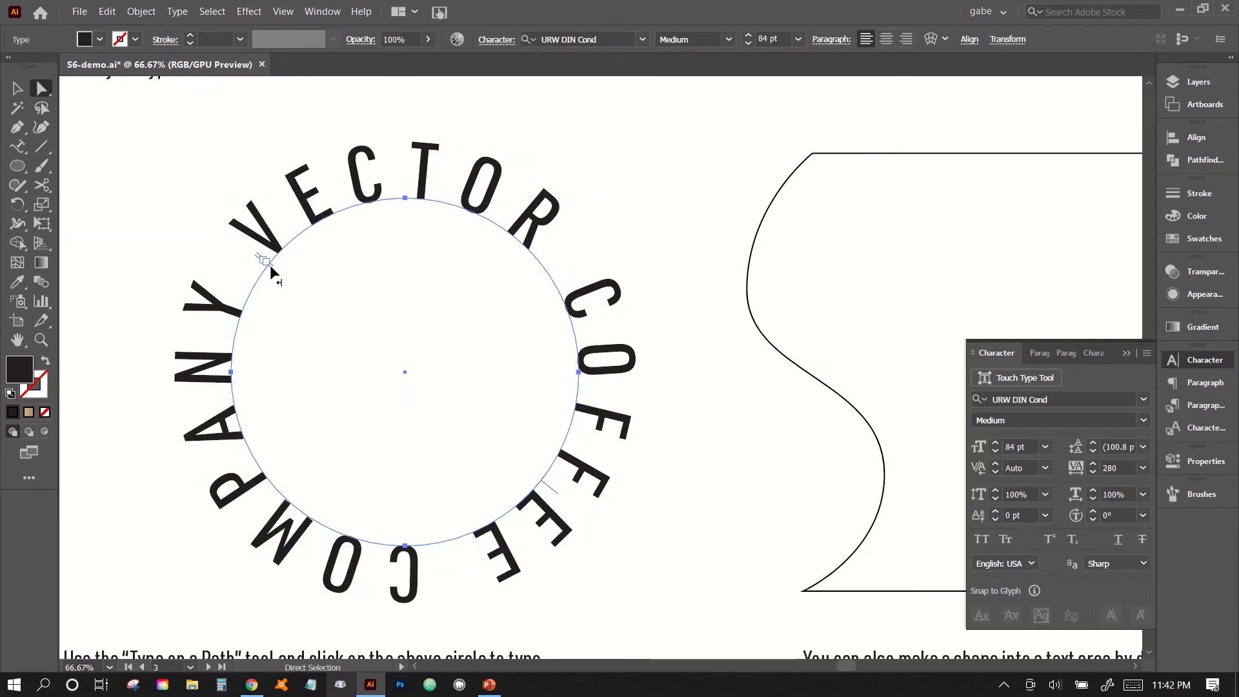
# Nudge the start bracket of the circular text slightly along the path and deselect the text.
pyautogui.moveTo(269, 265)
pyautogui.mouseDown()
pyautogui.moveTo(245, 365)
pyautogui.moveTo(234, 281)
pyautogui.moveTo(232, 328)
pyautogui.moveTo(417, 544)
pyautogui.moveTo(443, 550)
pyautogui.moveTo(413, 543)
pyautogui.moveTo(249, 432)
pyautogui.moveTo(260, 279)
pyautogui.moveTo(283, 251)
pyautogui.moveTo(266, 274)
pyautogui.mouseUp()
pyautogui.click(689, 543)
pyautogui.hotkey('ctrl', '-')
pyautogui.hotkey('ctrl', '-')
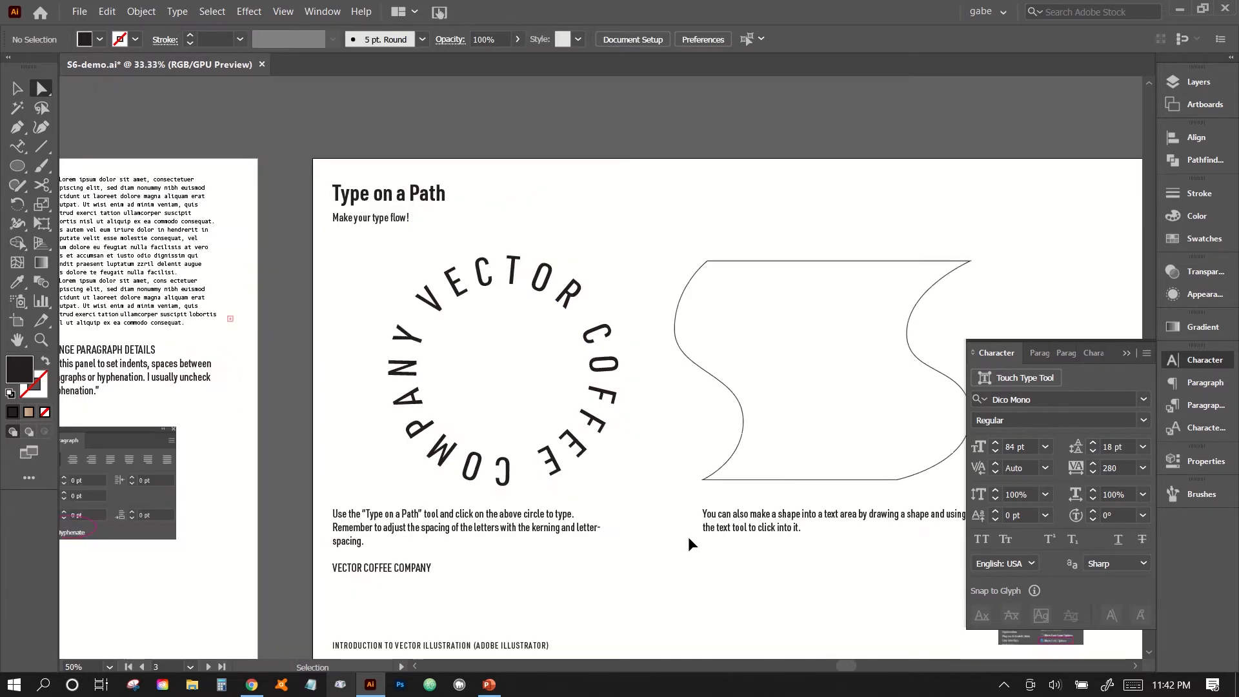
pyautogui.hscroll(-1, 609, 498)
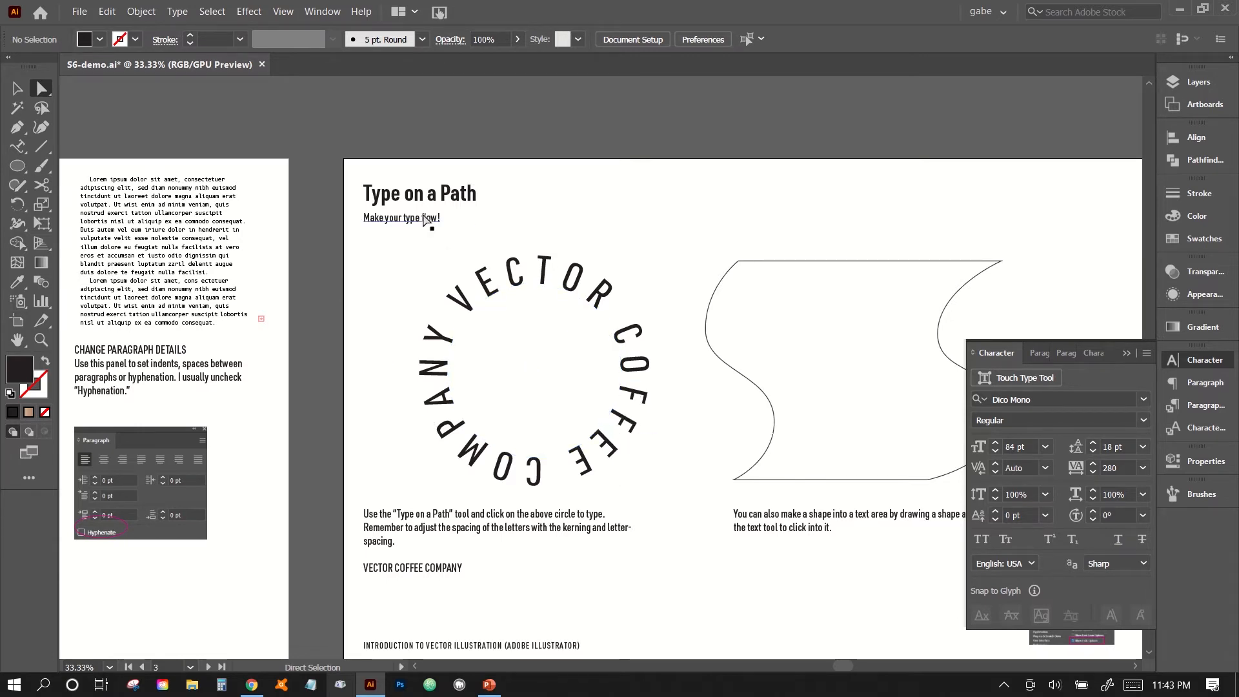
pyautogui.hscroll(2, 690, 400)
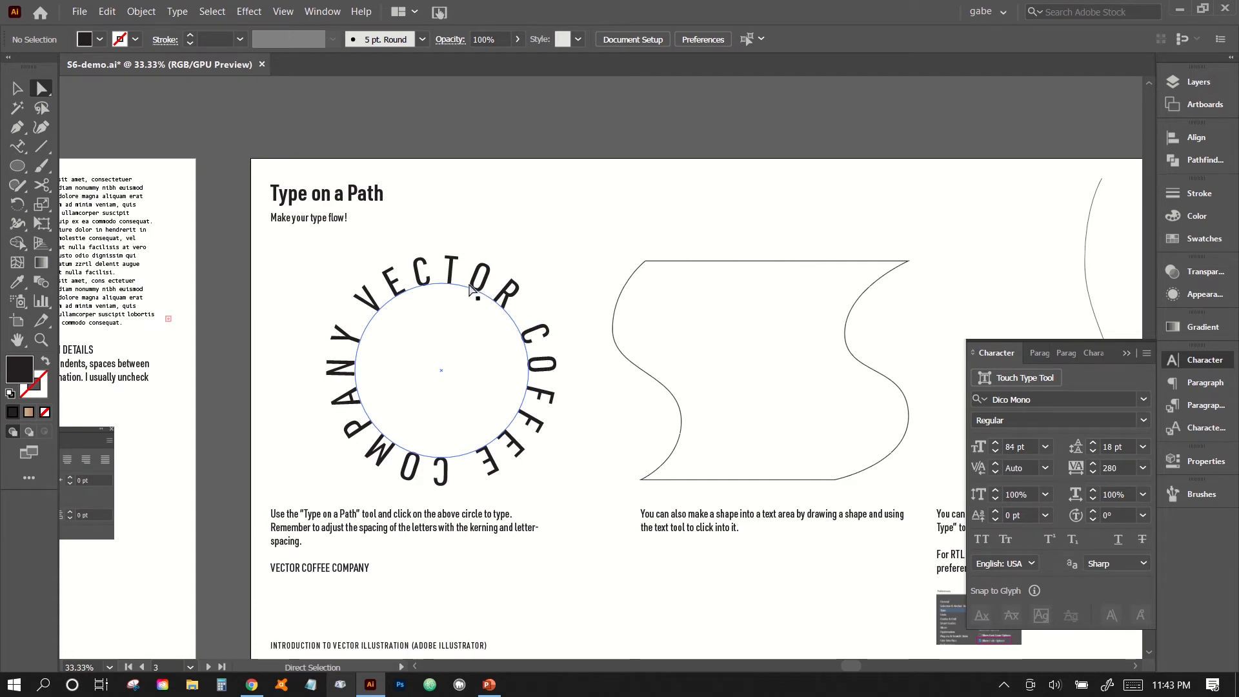
# Try 87 pt for the circular text, then reduce its font size until a wide gap separates COMPANY from VECTOR.
pyautogui.click(553, 368)
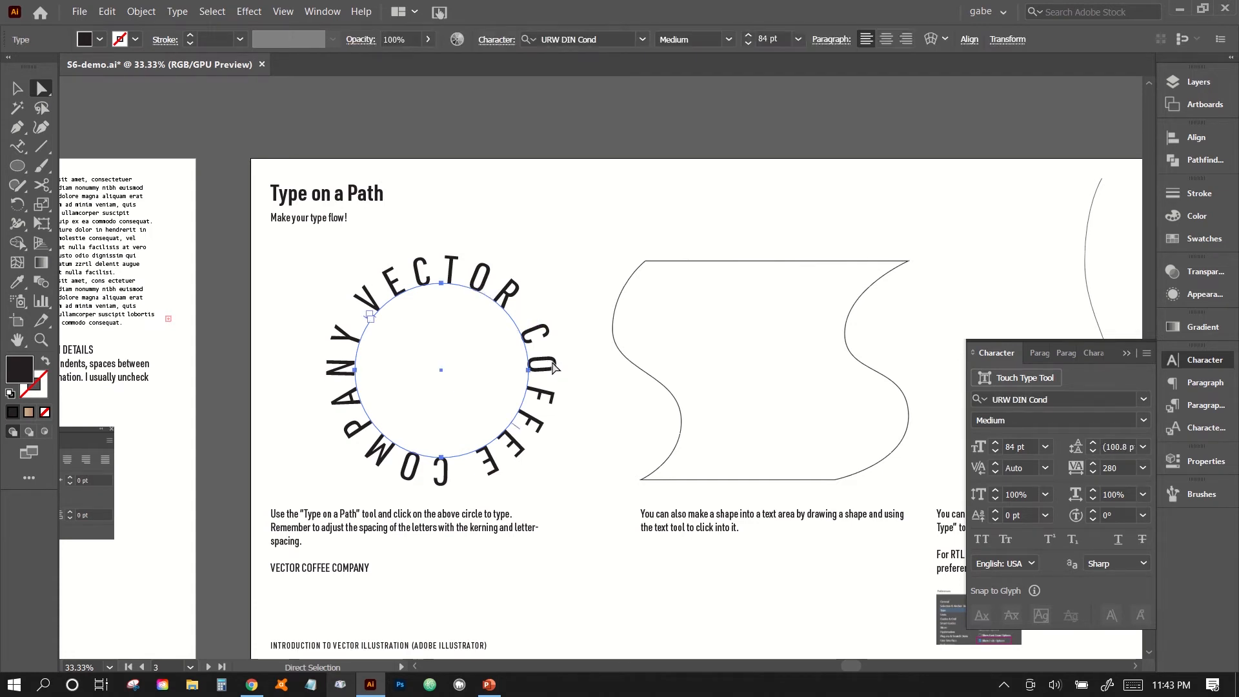
pyautogui.click(998, 443)
pyautogui.click(998, 443)
pyautogui.click(998, 443)
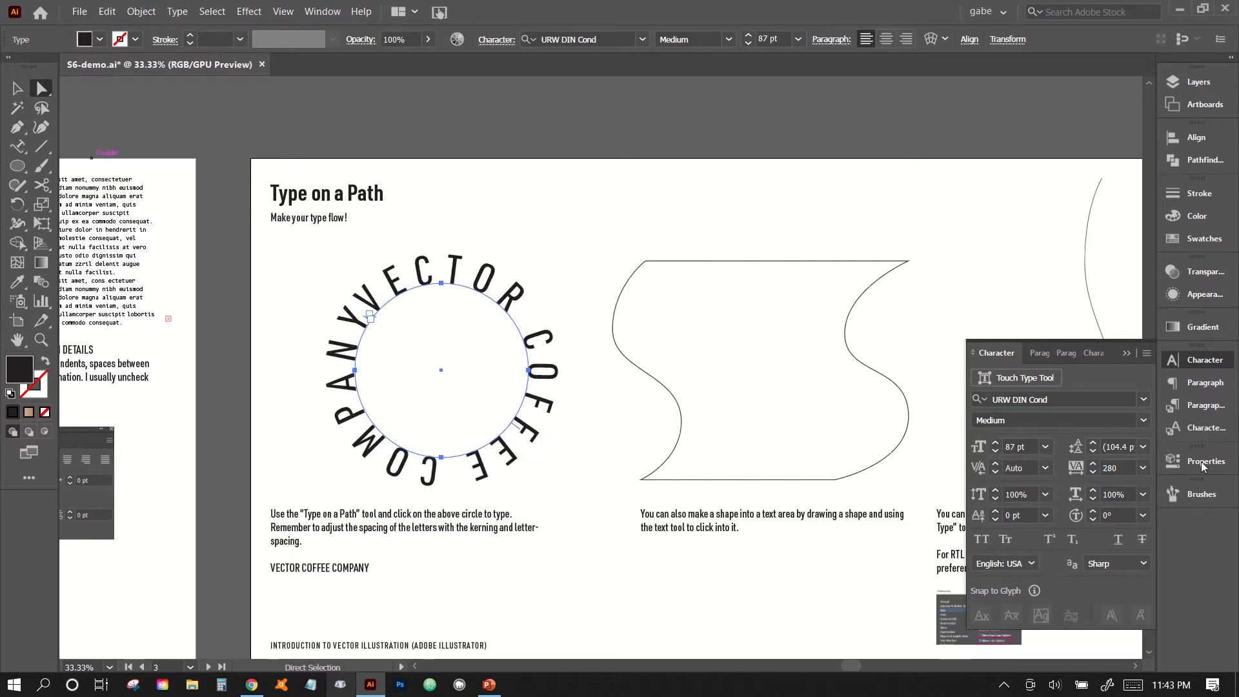
pyautogui.click(997, 451)
pyautogui.click(997, 451)
pyautogui.click(998, 451)
pyautogui.click(998, 451)
pyautogui.click(997, 451)
pyautogui.click(998, 451)
pyautogui.click(997, 451)
# Convert the wavy closed shape into an area type container filled with lorem ipsum text using the Type Tool, and deselect it.
pyautogui.click(649, 260)
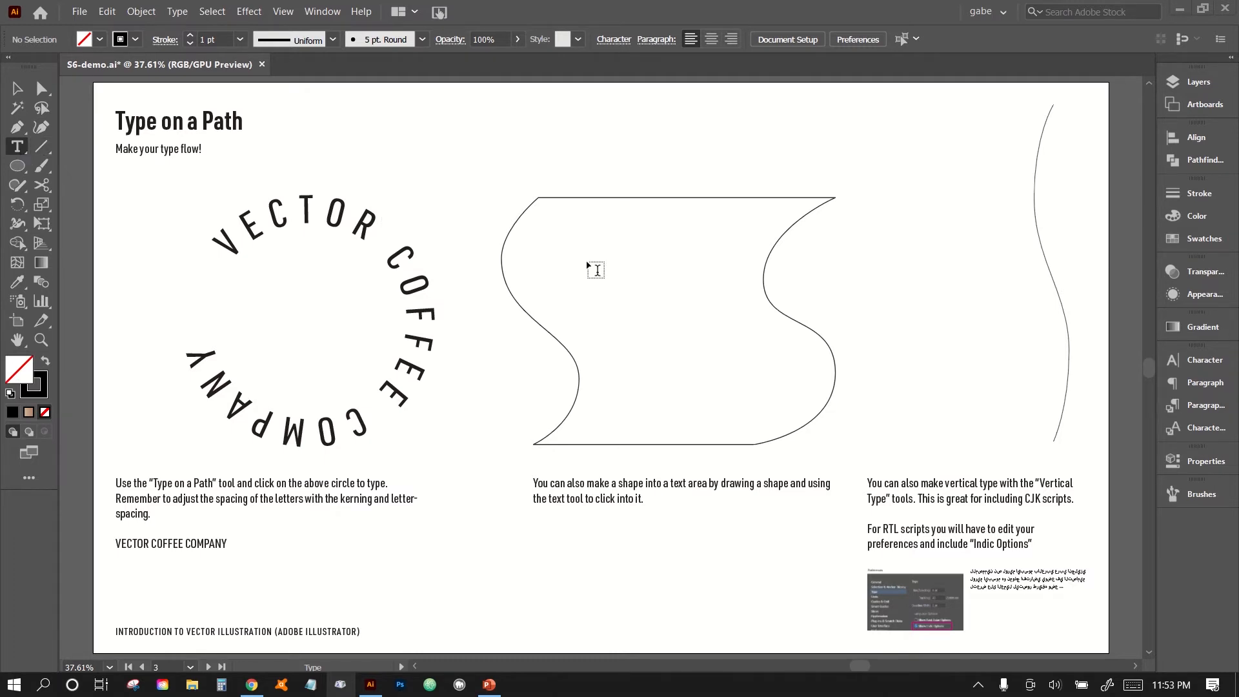
pyautogui.click(552, 200)
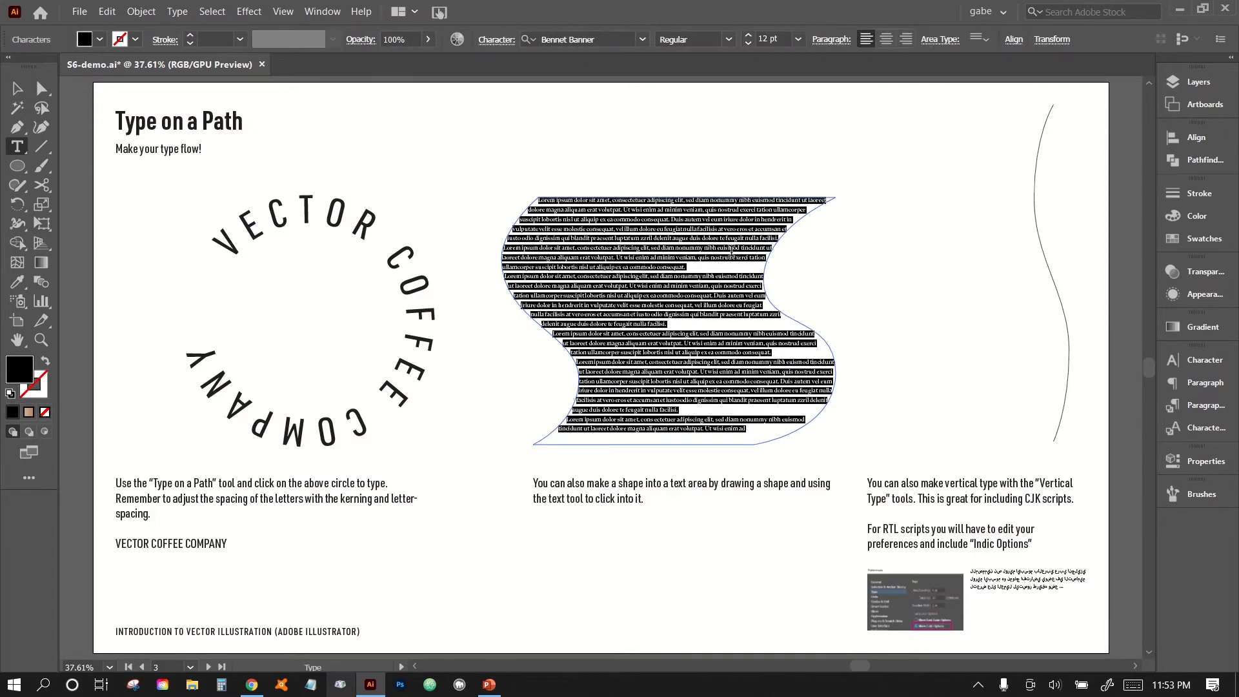
pyautogui.click(17, 89)
pyautogui.click(595, 175)
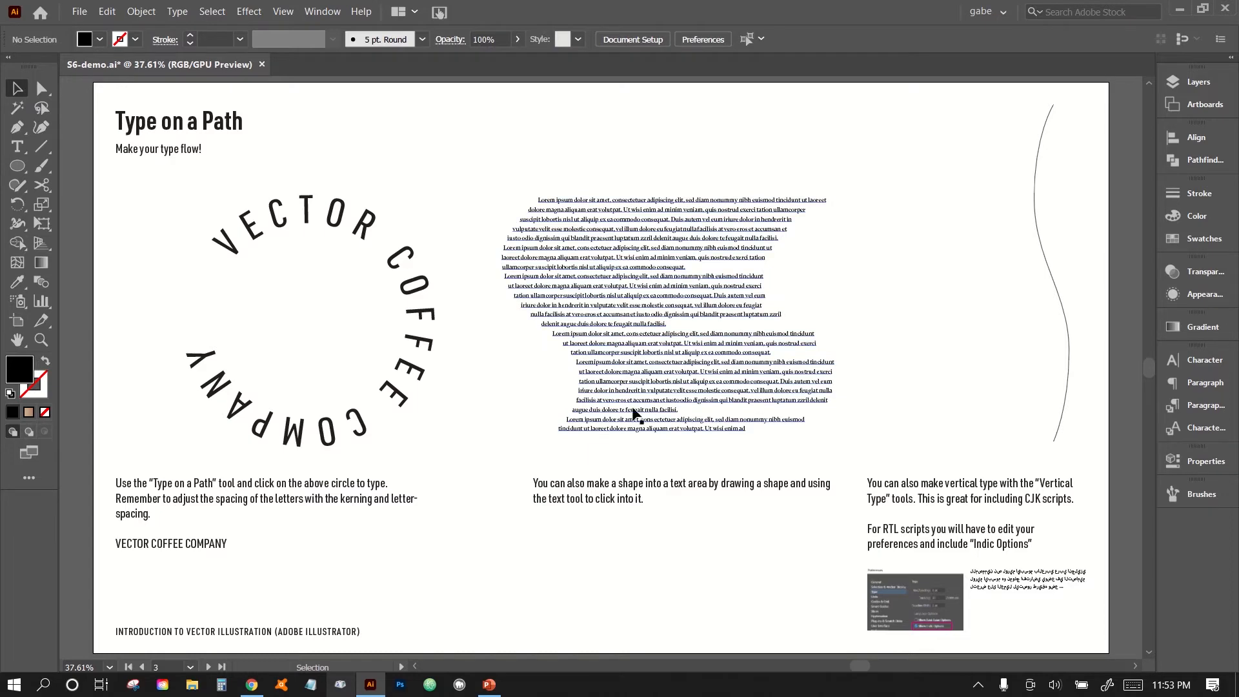
# Justify all lines of the lorem ipsum text inside the wavy shape and deselect it.
pyautogui.hotkey('ctrl', '+')
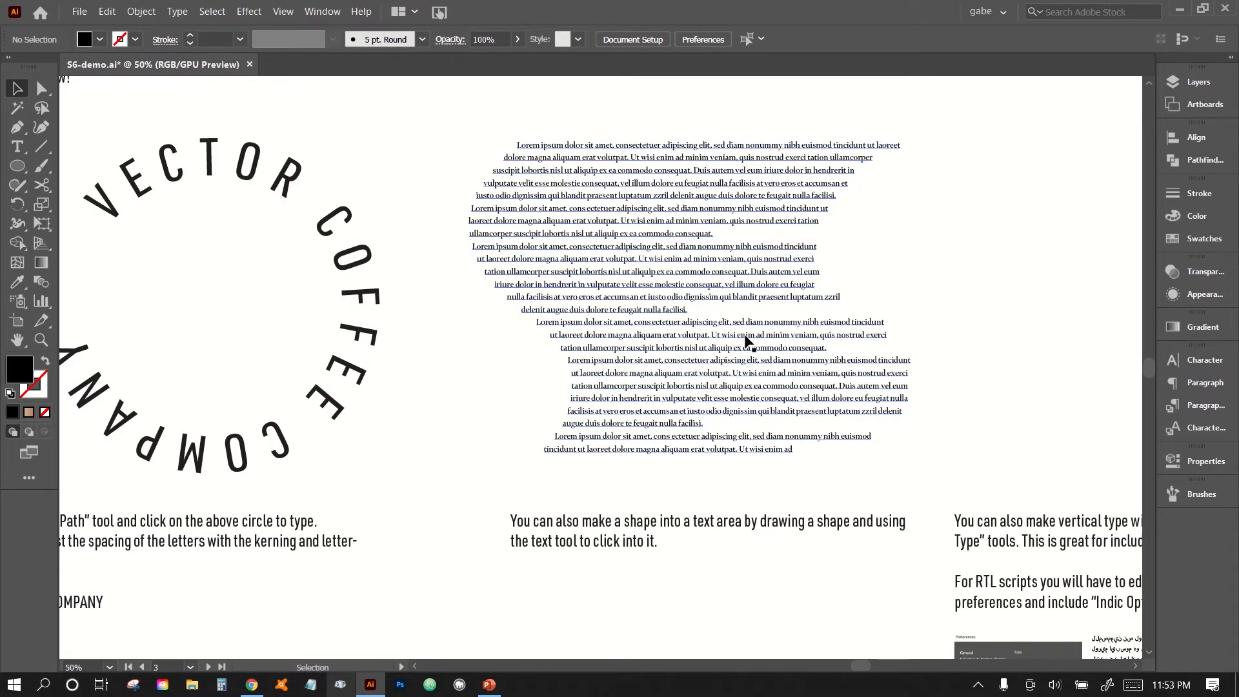
pyautogui.click(641, 236)
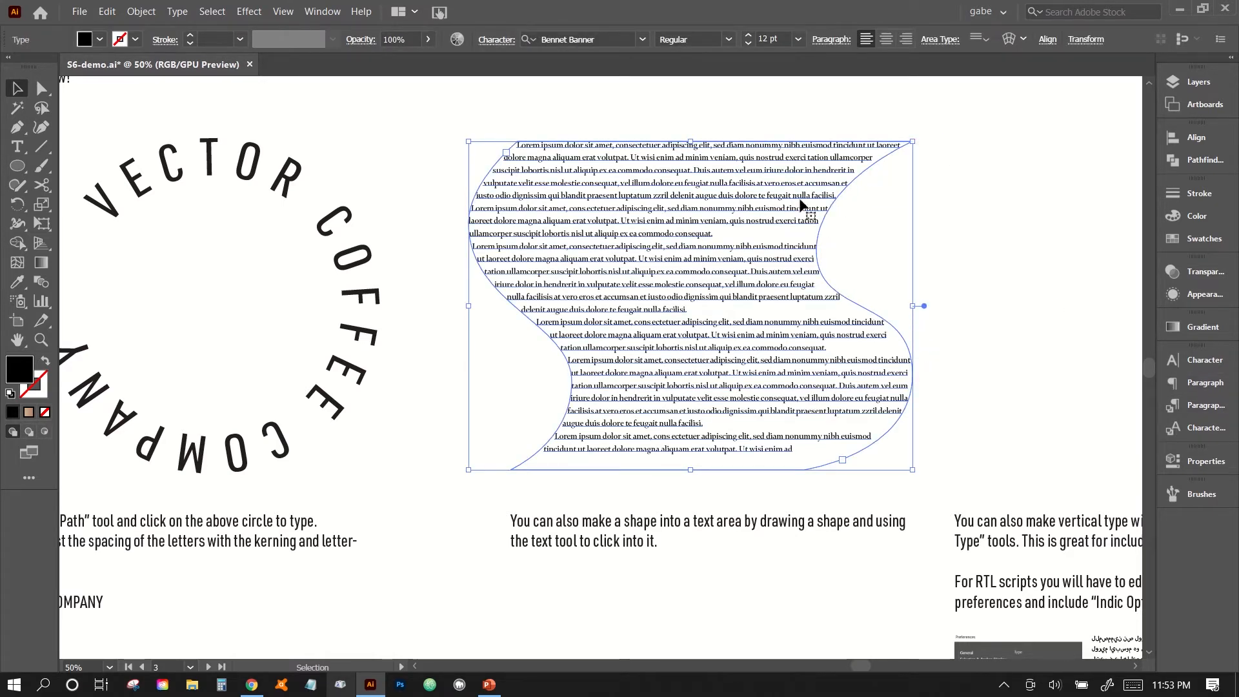
pyautogui.click(1190, 384)
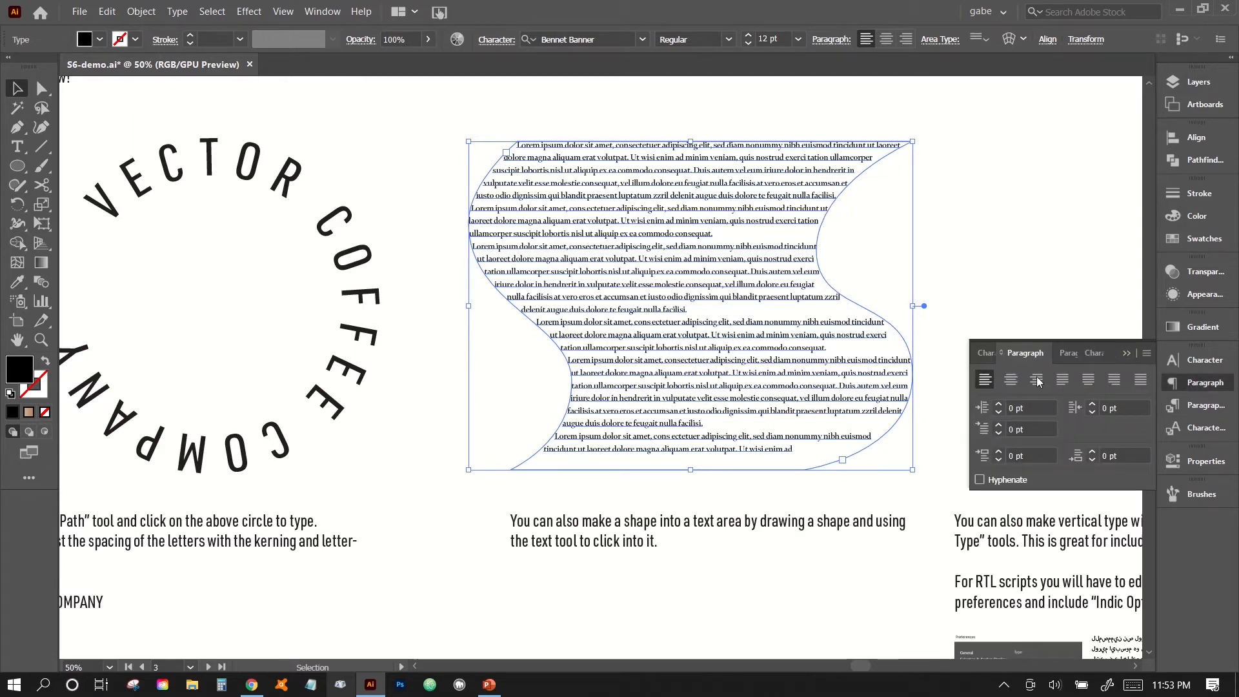
pyautogui.click(1139, 380)
pyautogui.click(1021, 255)
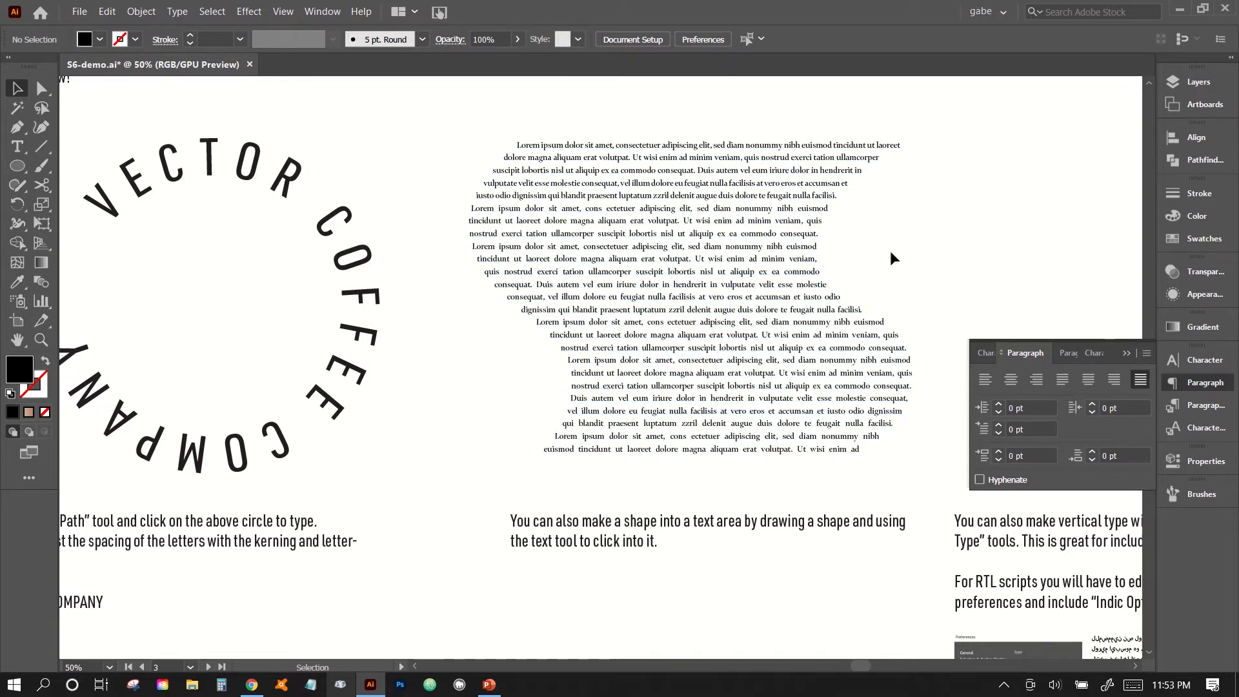
pyautogui.hscroll(2, 890, 258)
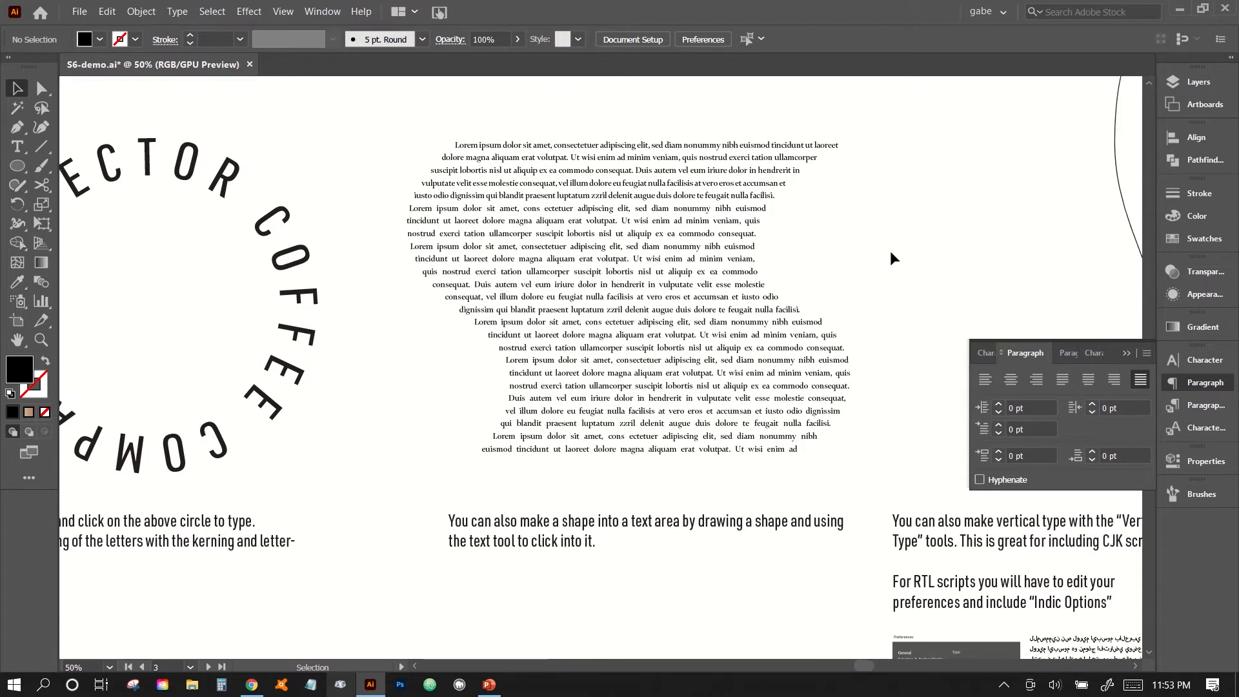
pyautogui.hscroll(4, 890, 251)
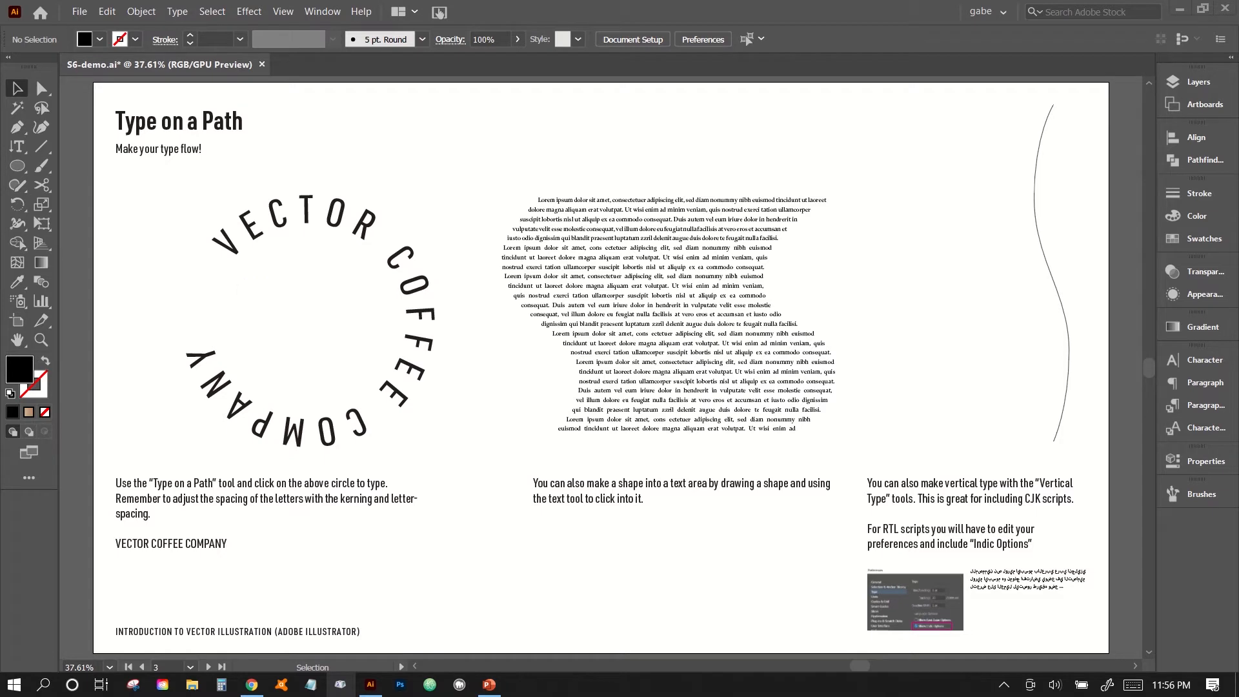
# Place a new vertical point text object with the Vertical Type Tool between the wavy text block and the curved line.
pyautogui.click(24, 146)
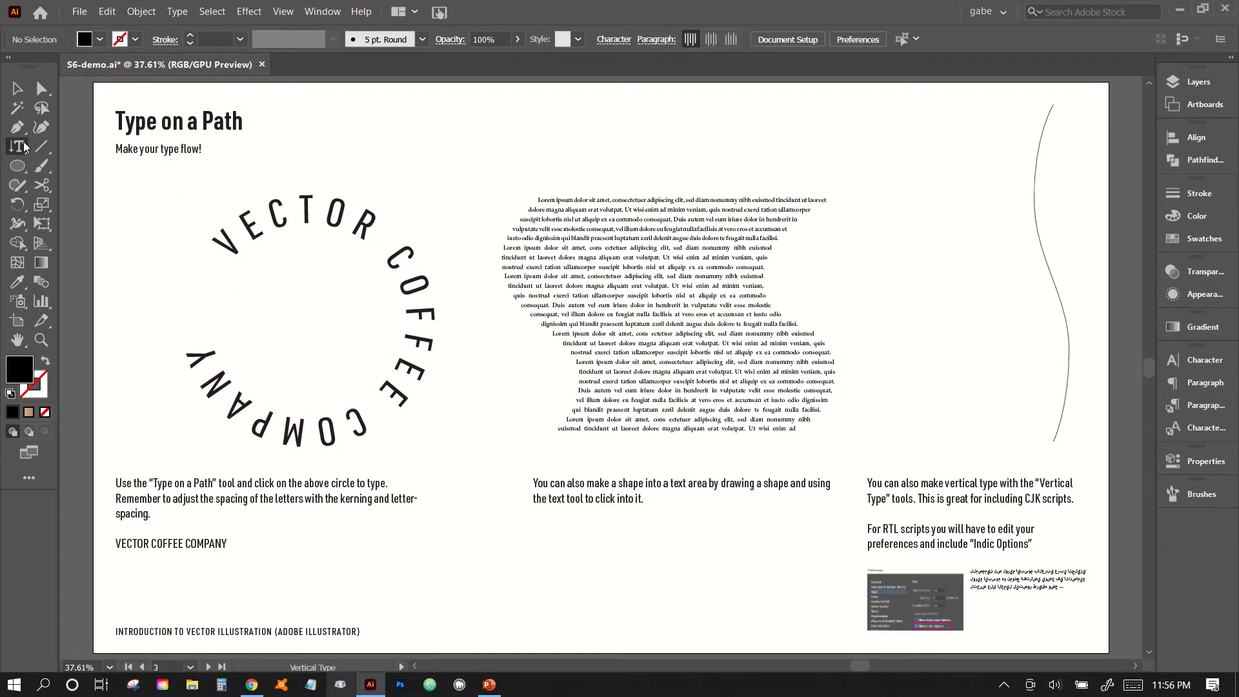
pyautogui.click(24, 146)
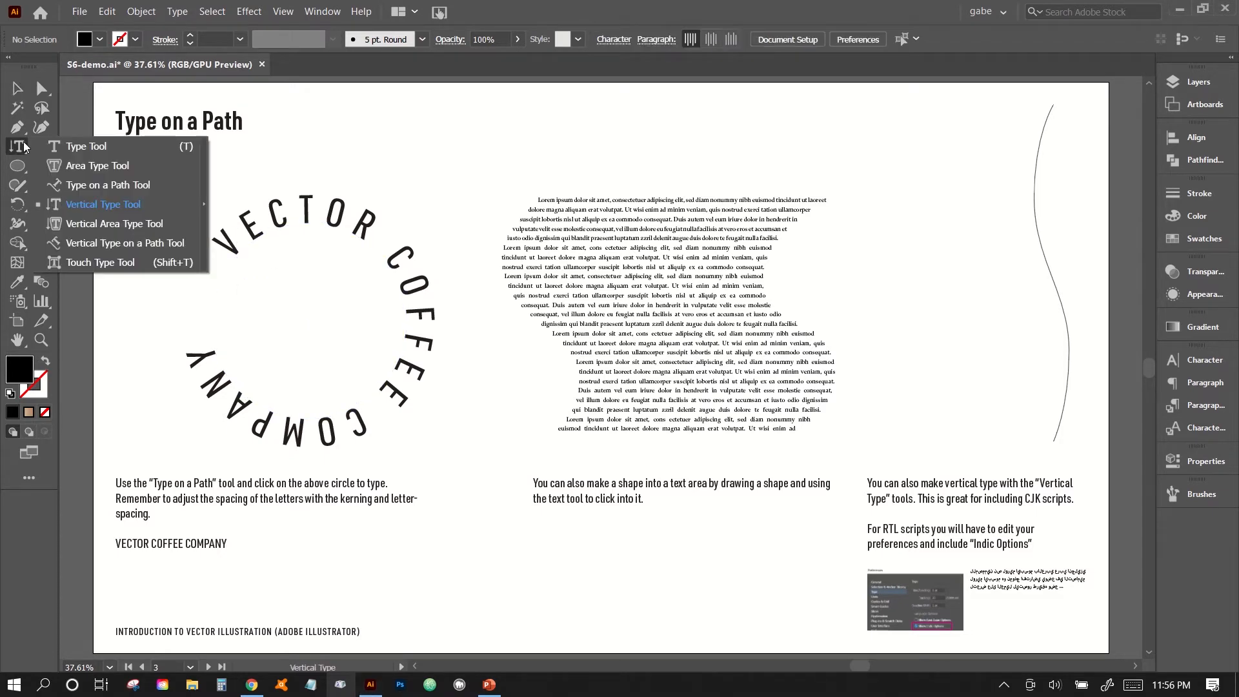
pyautogui.click(98, 204)
pyautogui.click(890, 200)
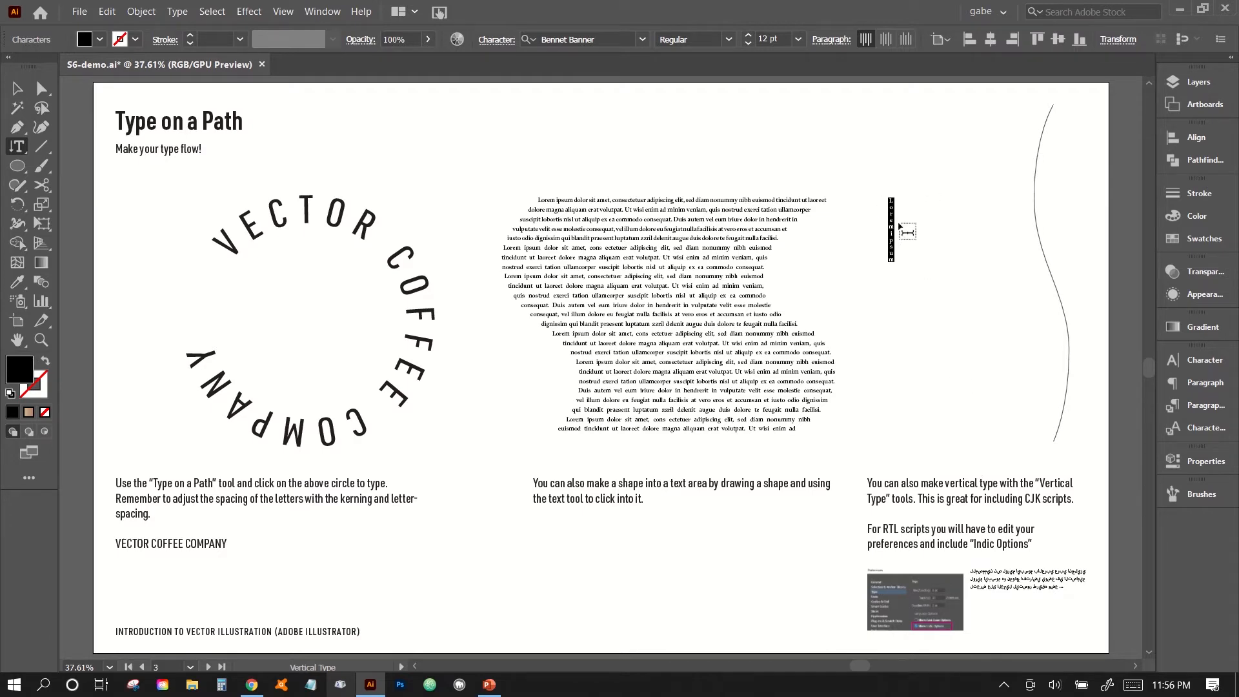
pyautogui.press('Escape')
pyautogui.hotkey('ctrl', '=')
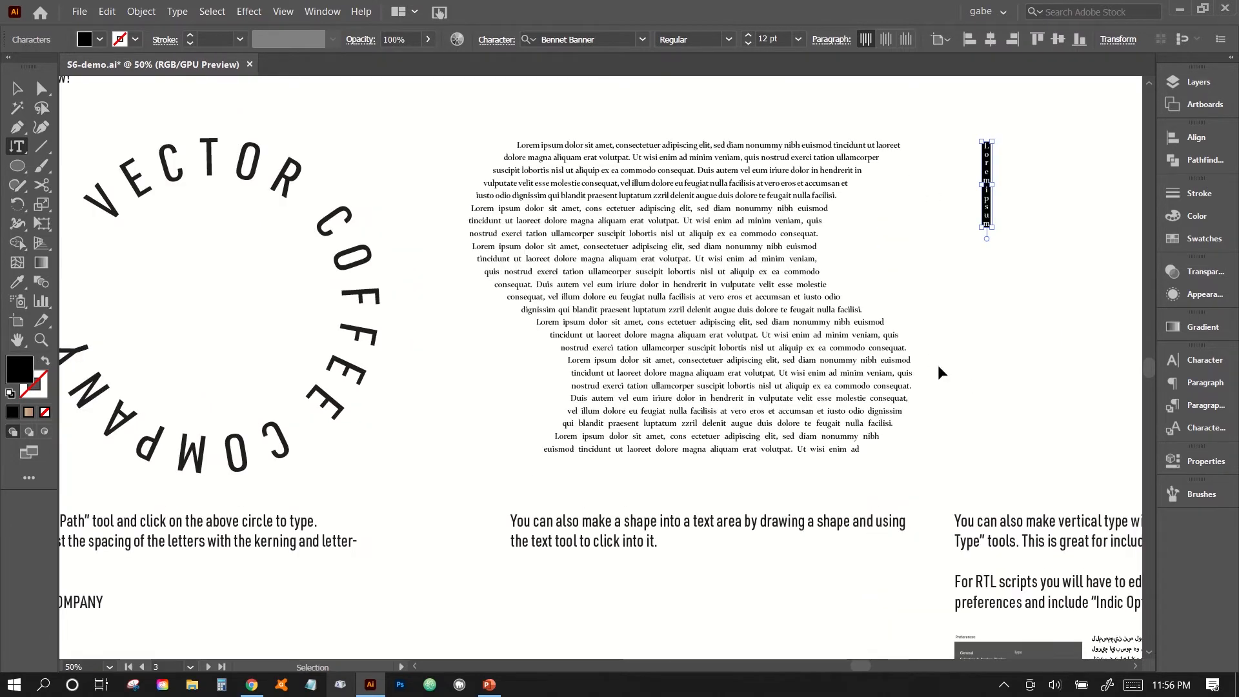
pyautogui.hotkey('ctrl', '=')
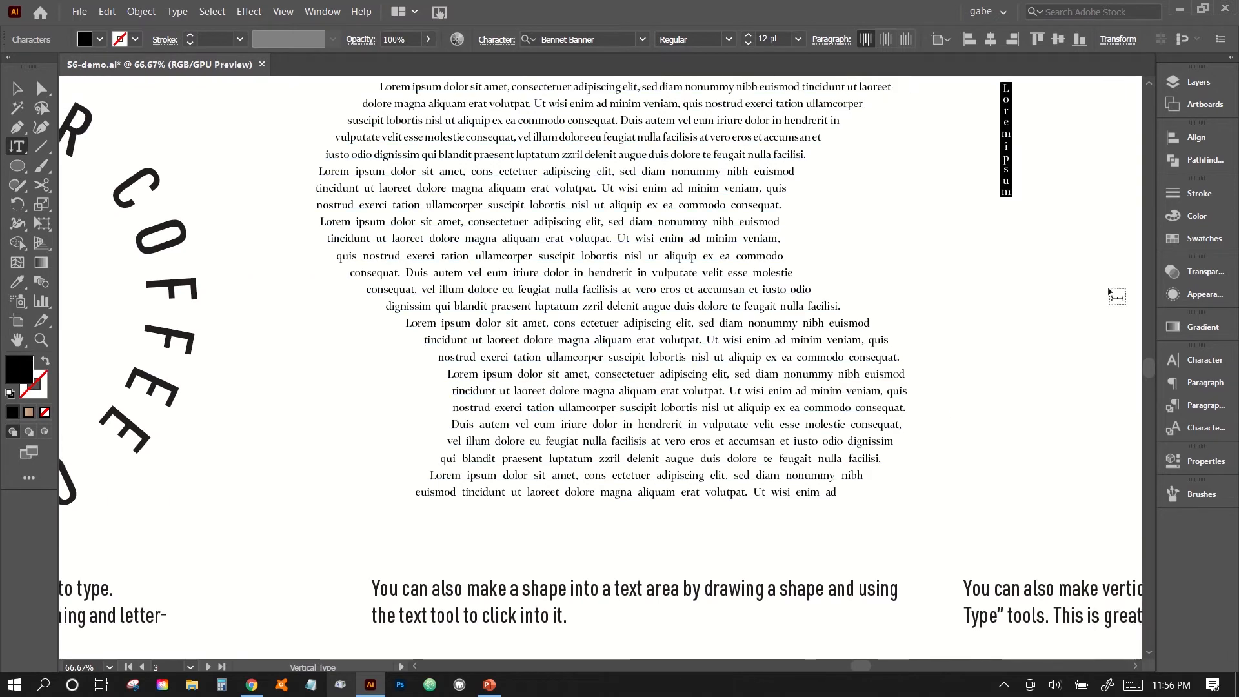
pyautogui.hscroll(1, 1109, 292)
pyautogui.scroll(4, 1108, 292)
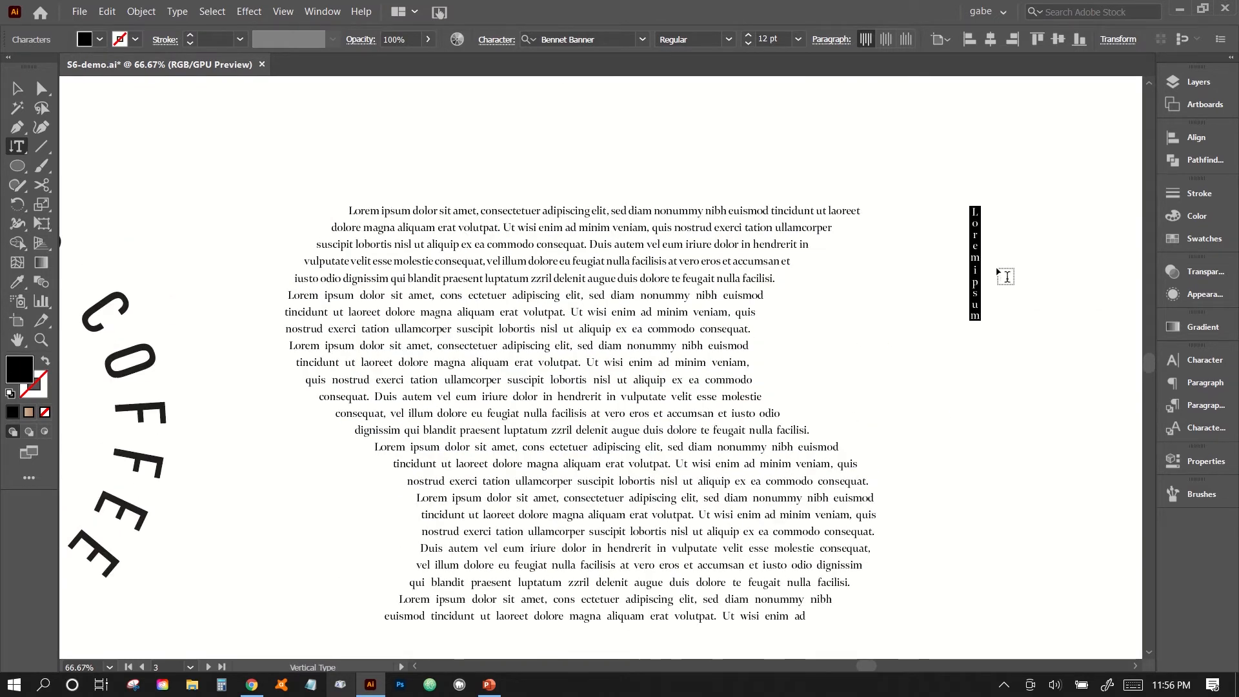
# Replace the vertical placeholder text with "Hello, you can type vertically" and deselect it.
pyautogui.write('Hello,')
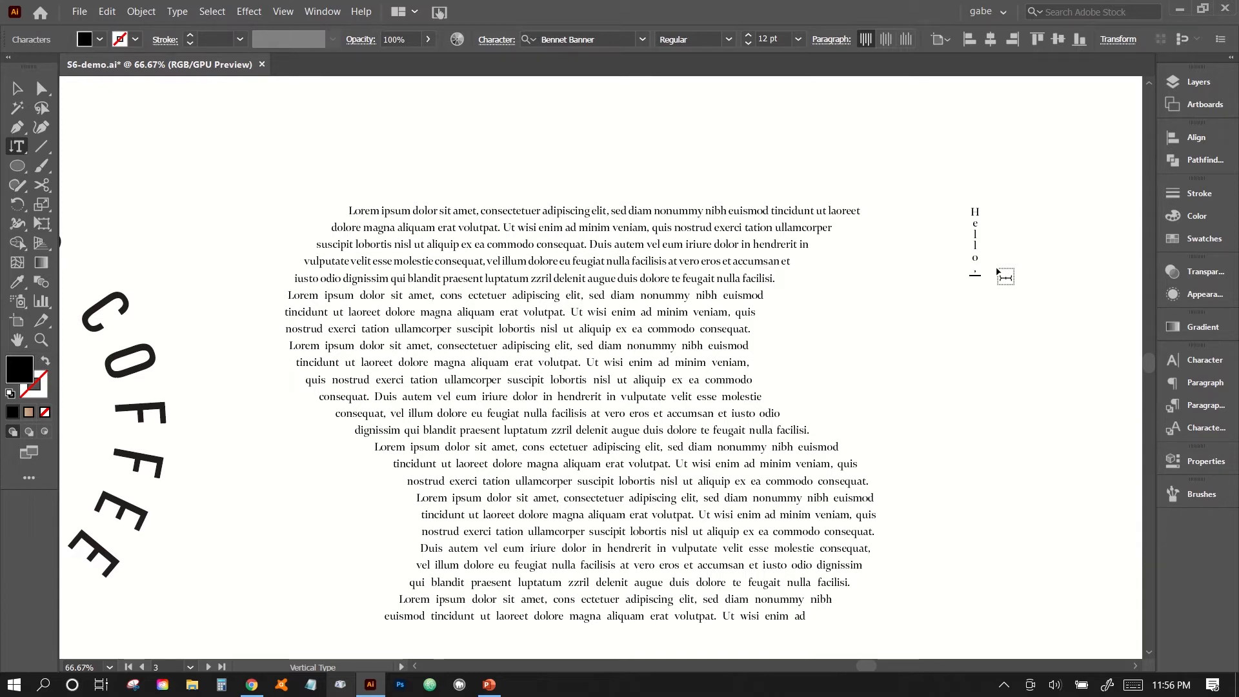
pyautogui.write(' you can type vertically')
pyautogui.press('Escape')
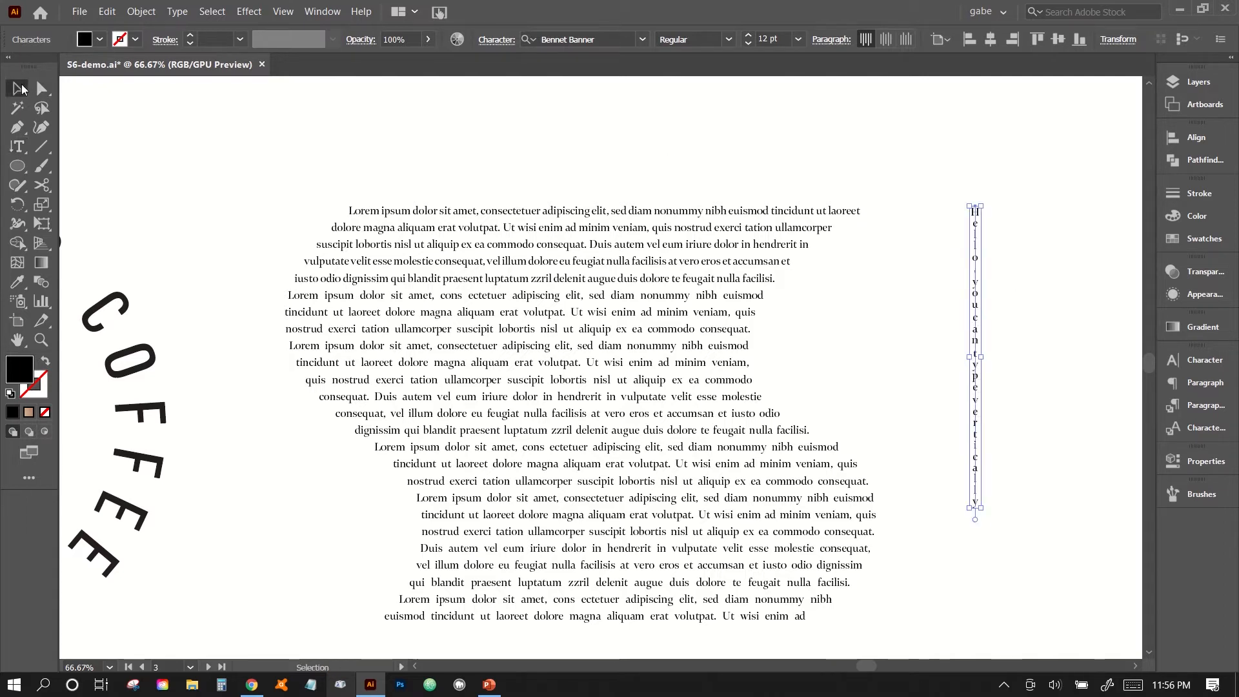
pyautogui.click(982, 473)
pyautogui.moveTo(982, 473); pyautogui.dragTo(633, 452)
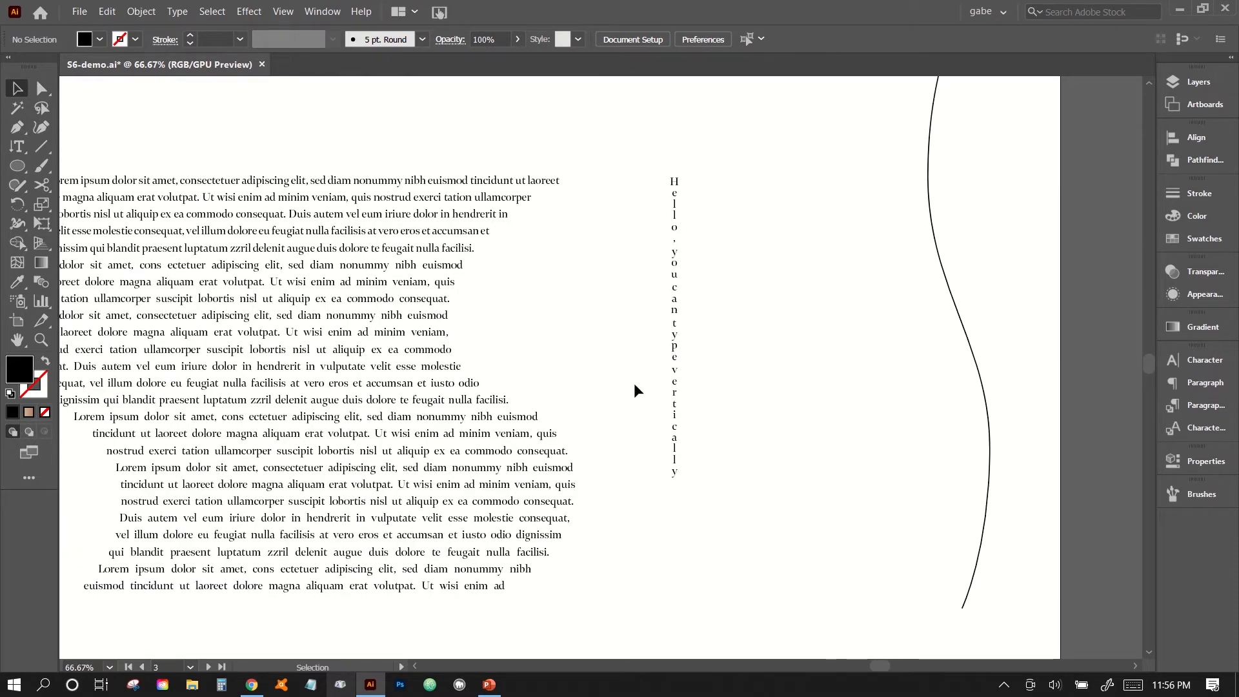
# Turn the curved line into vertical path text with placeholder lorem ipsum using the Vertical Type on a Path Tool, and deselect it.
pyautogui.hotkey('ctrl', '-')
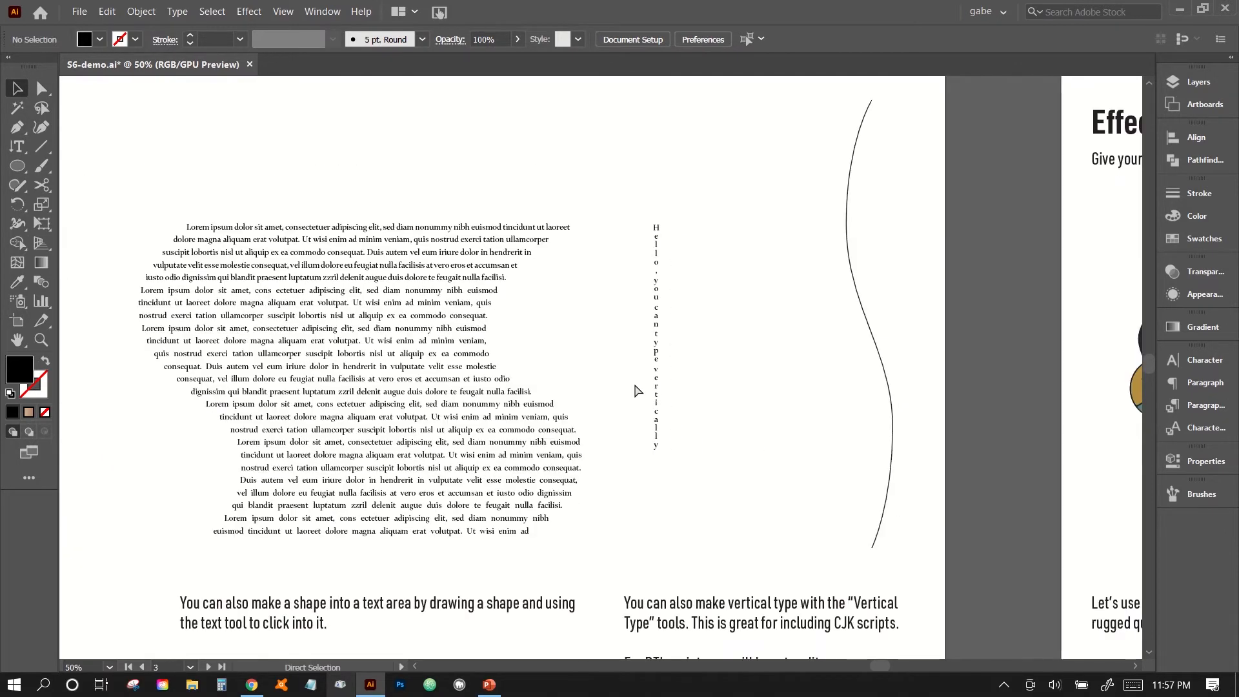
pyautogui.scroll(-2, 633, 383)
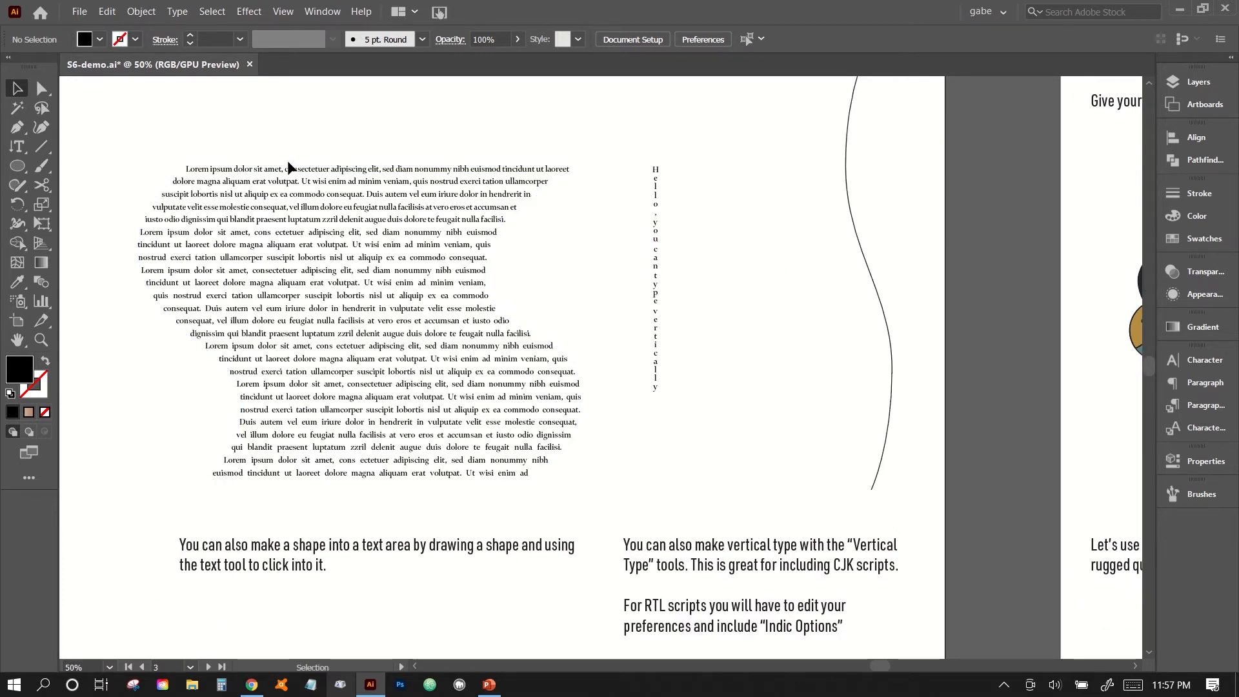
pyautogui.click(18, 152)
pyautogui.click(18, 154)
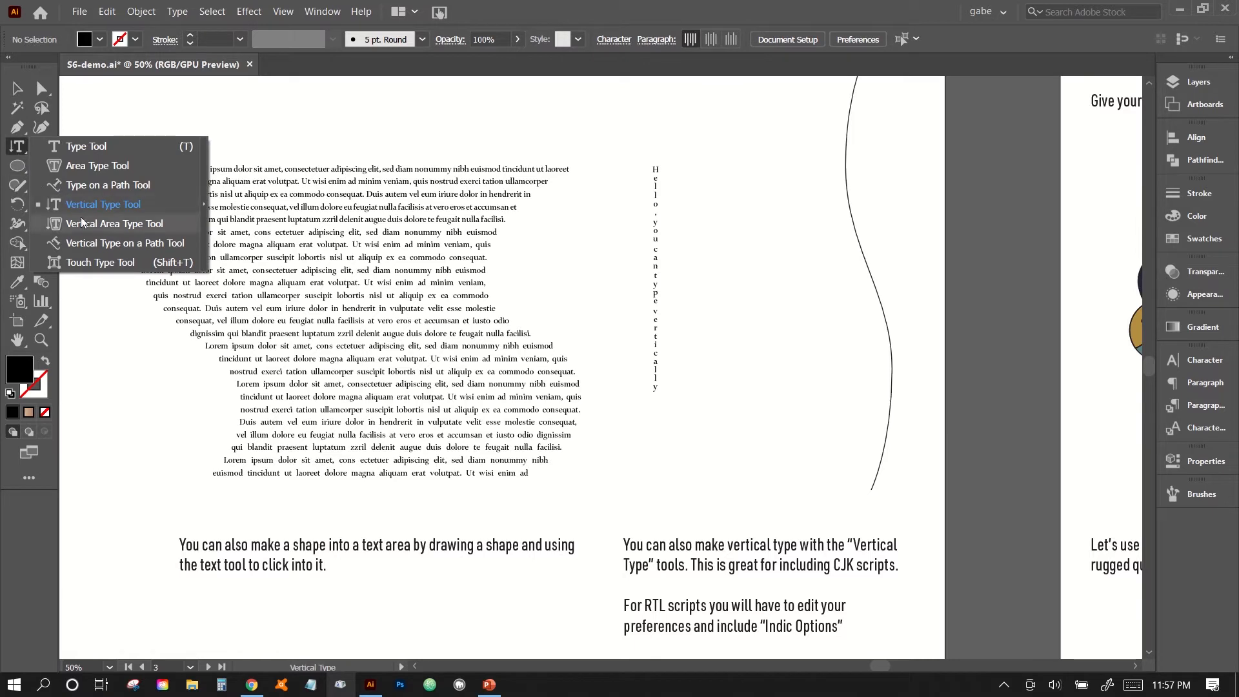
pyautogui.click(91, 250)
pyautogui.scroll(3, 807, 227)
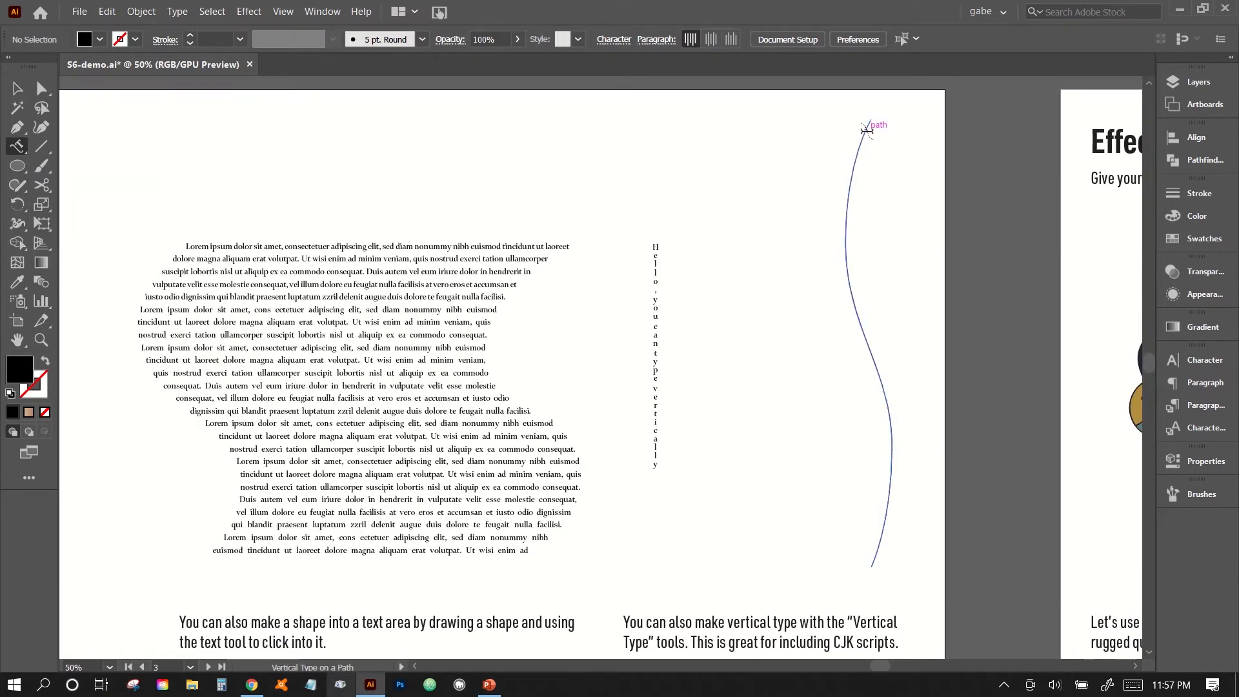
pyautogui.click(867, 129)
pyautogui.click(22, 90)
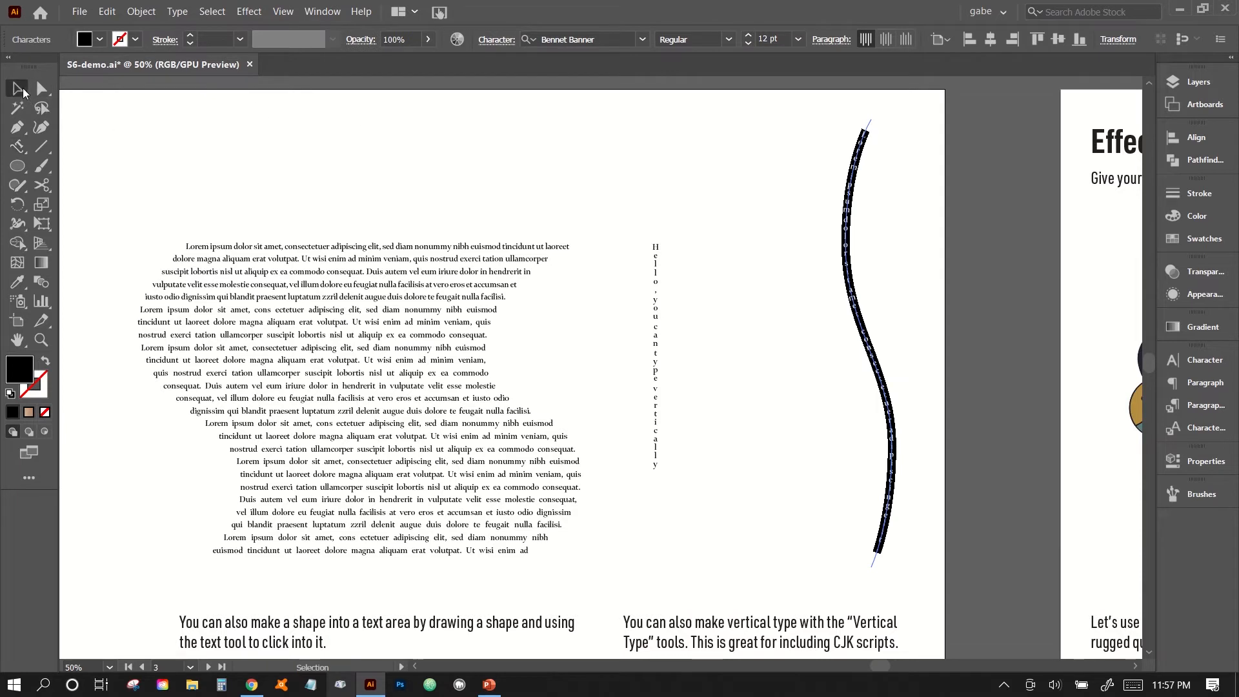
pyautogui.click(792, 220)
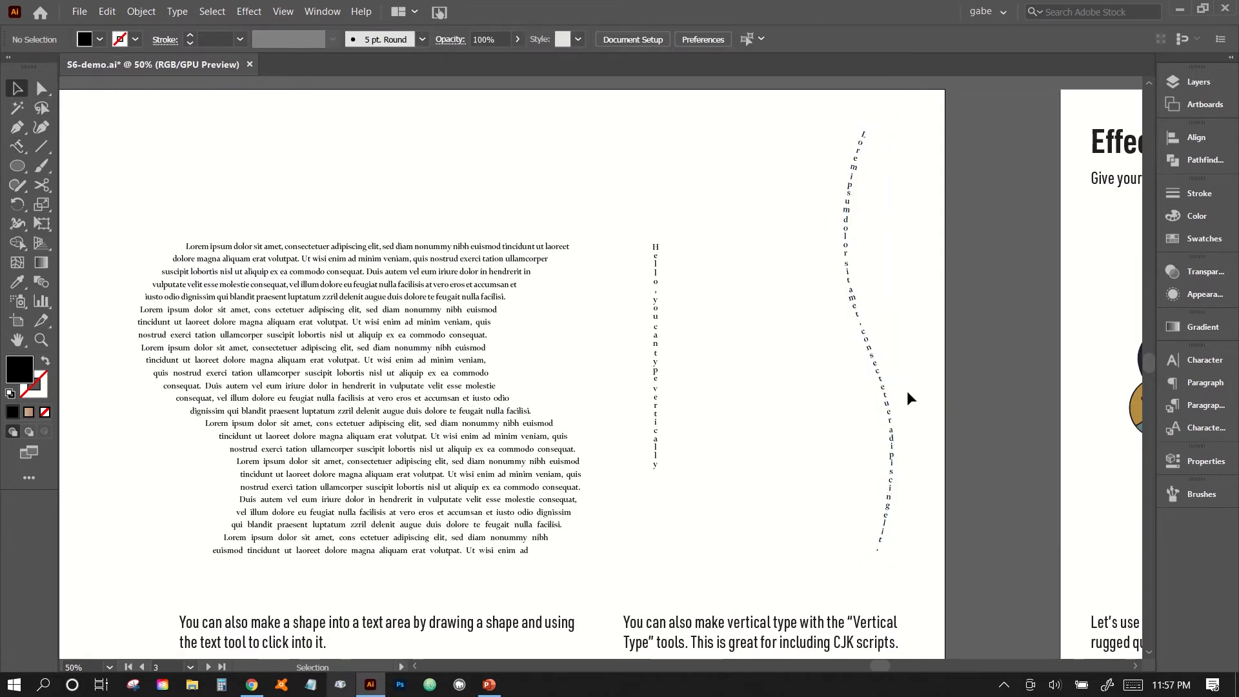
# Increase the font size of the vertical text on the curved path to 17 pt and deselect it.
pyautogui.click(865, 336)
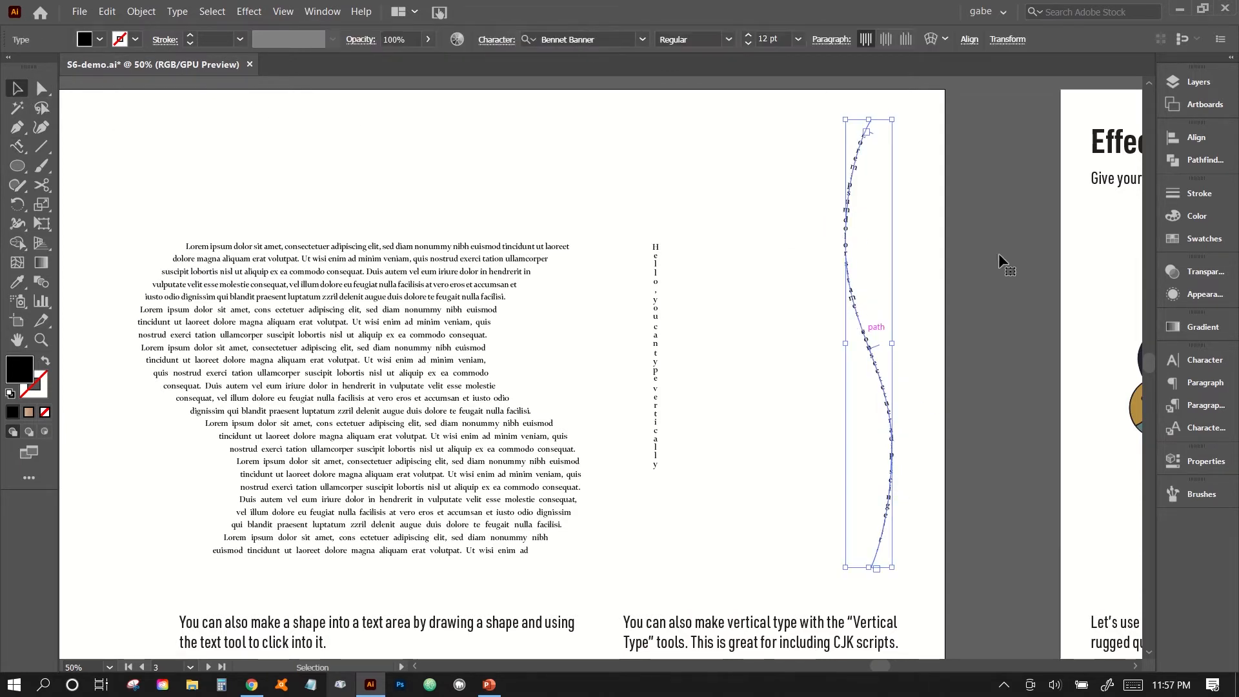
pyautogui.click(1191, 368)
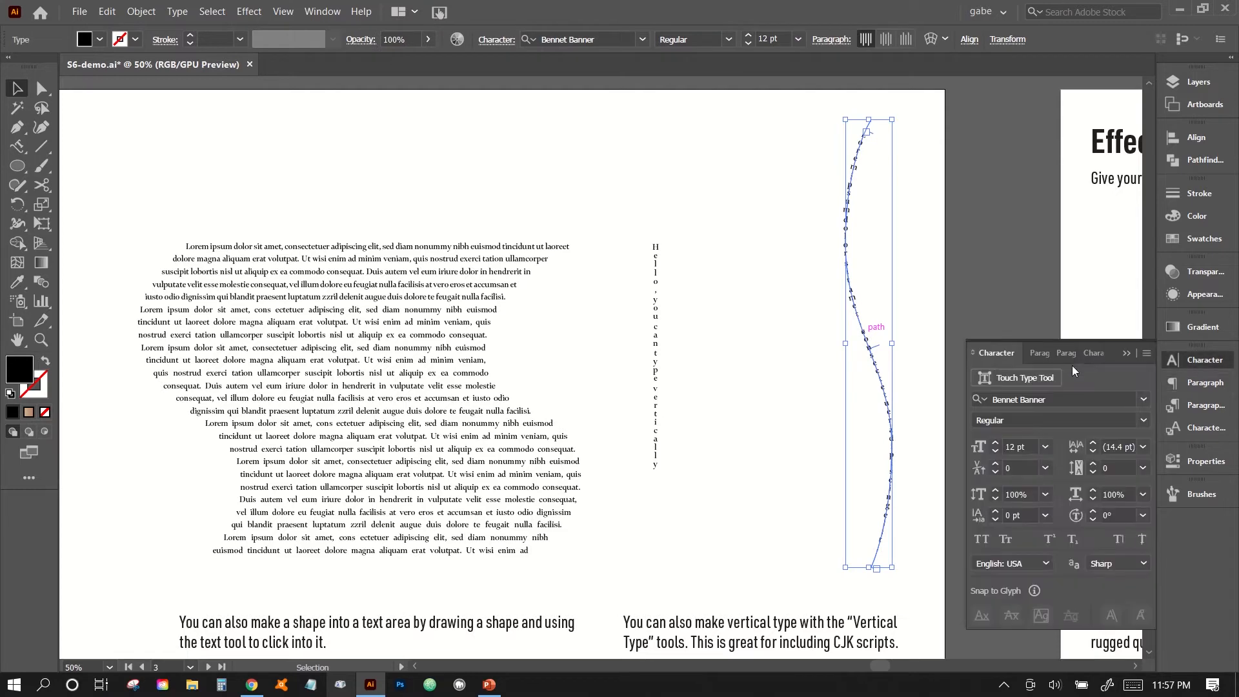
pyautogui.click(996, 442)
pyautogui.click(996, 443)
pyautogui.click(997, 443)
pyautogui.click(997, 442)
pyautogui.click(996, 443)
pyautogui.click(733, 528)
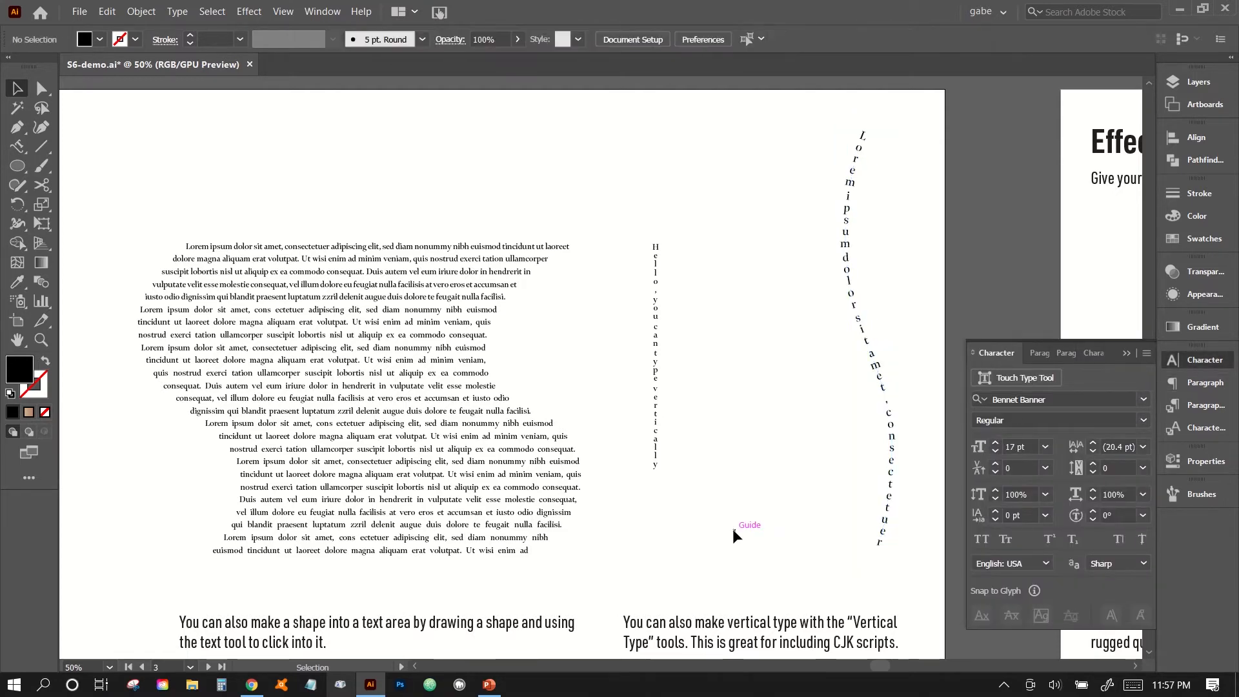
# Enable Show Indic Options in the Type preferences and apply the change.
pyautogui.scroll(-3, 733, 529)
pyautogui.scroll(-5, 733, 528)
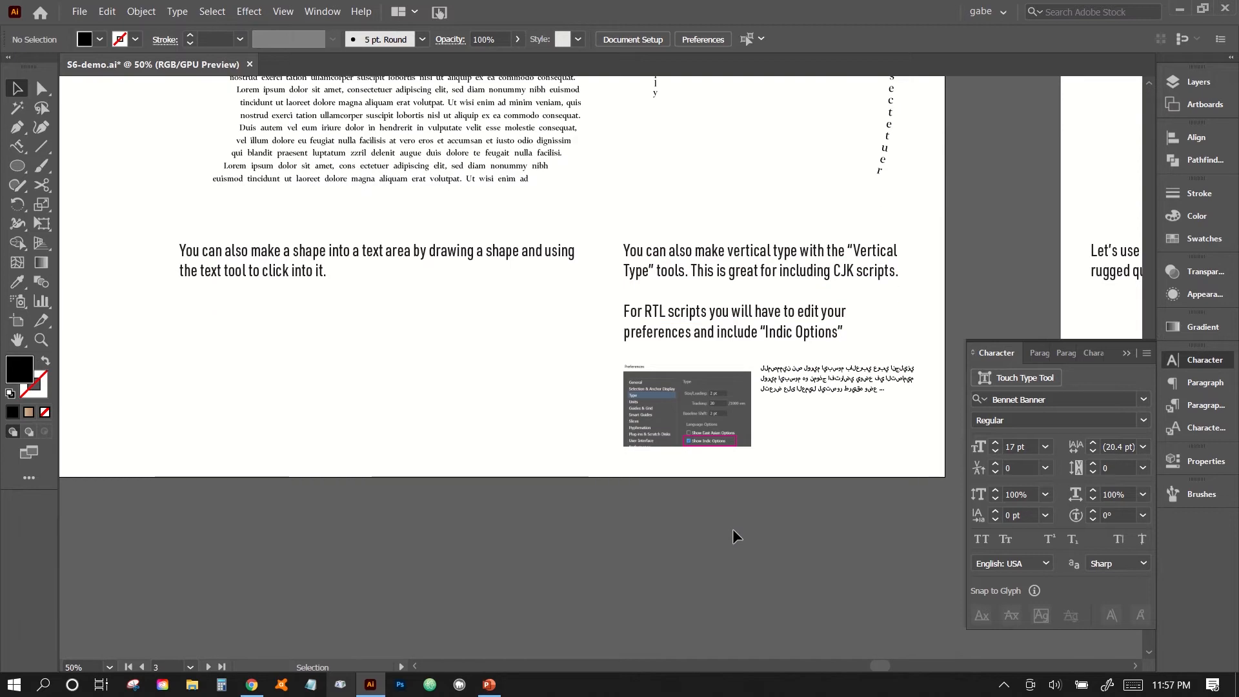
pyautogui.hotkey('ctrl', '=')
pyautogui.hotkey('ctrl', '=')
pyautogui.moveTo(791, 502); pyautogui.dragTo(404, 490)
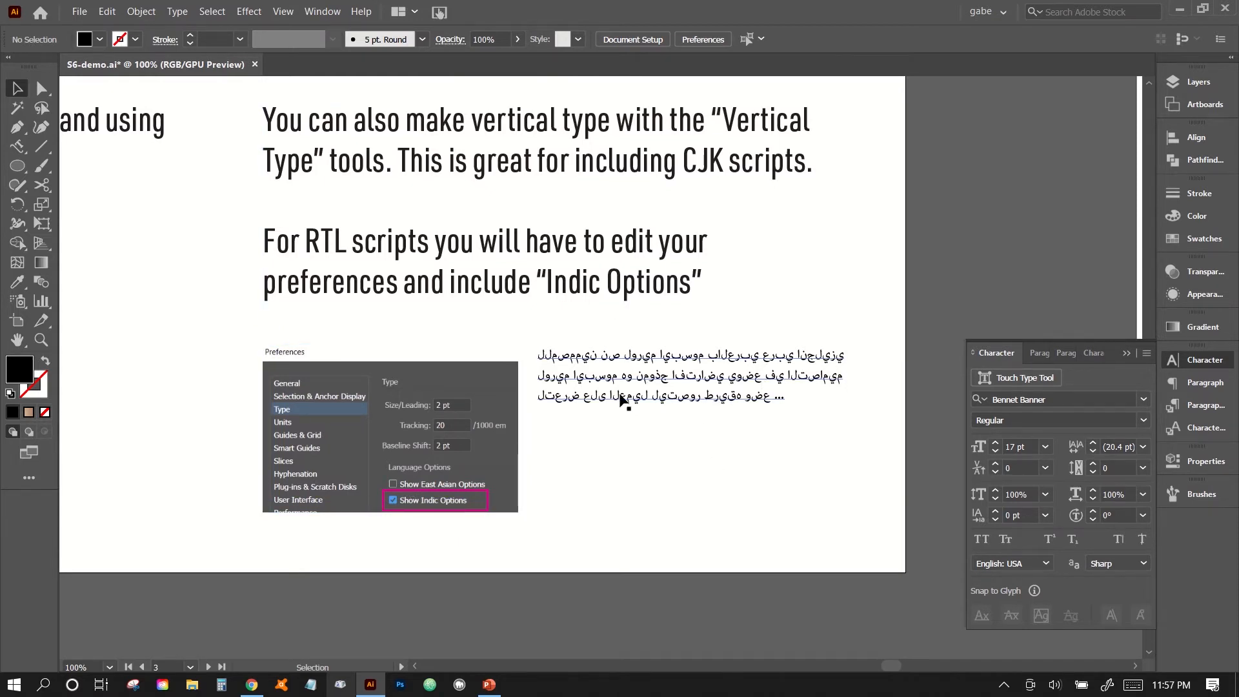
pyautogui.hotkey('ctrl', '+')
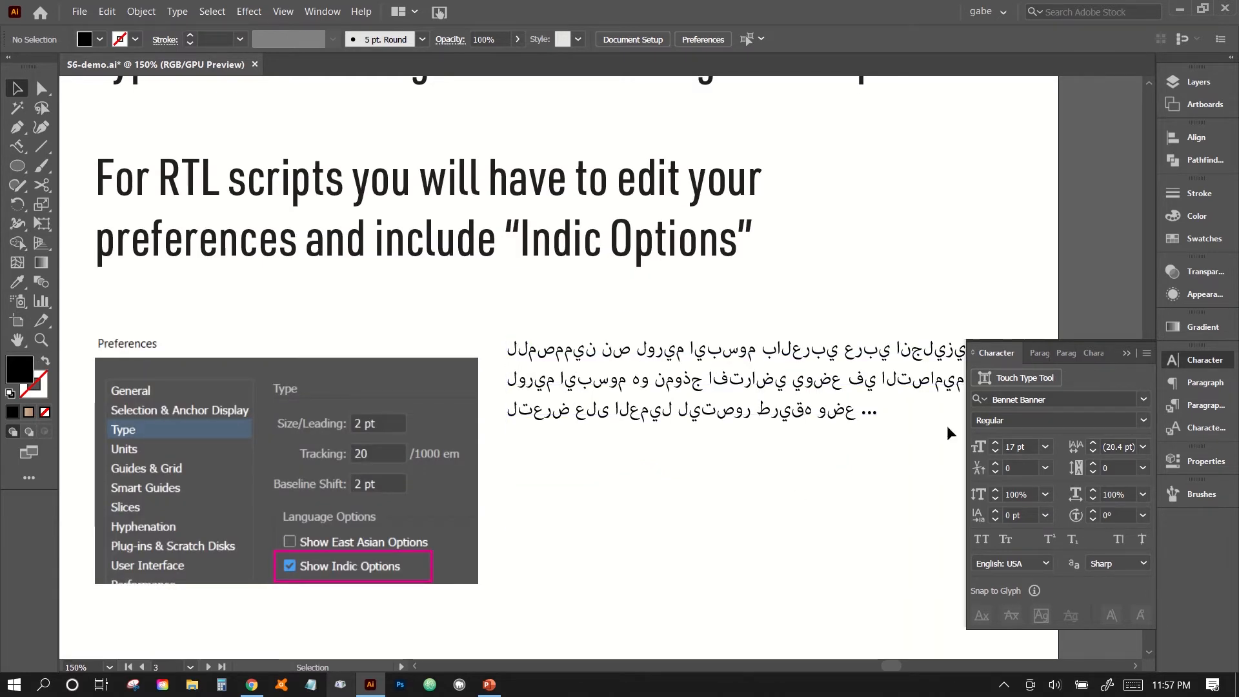
pyautogui.click(1127, 353)
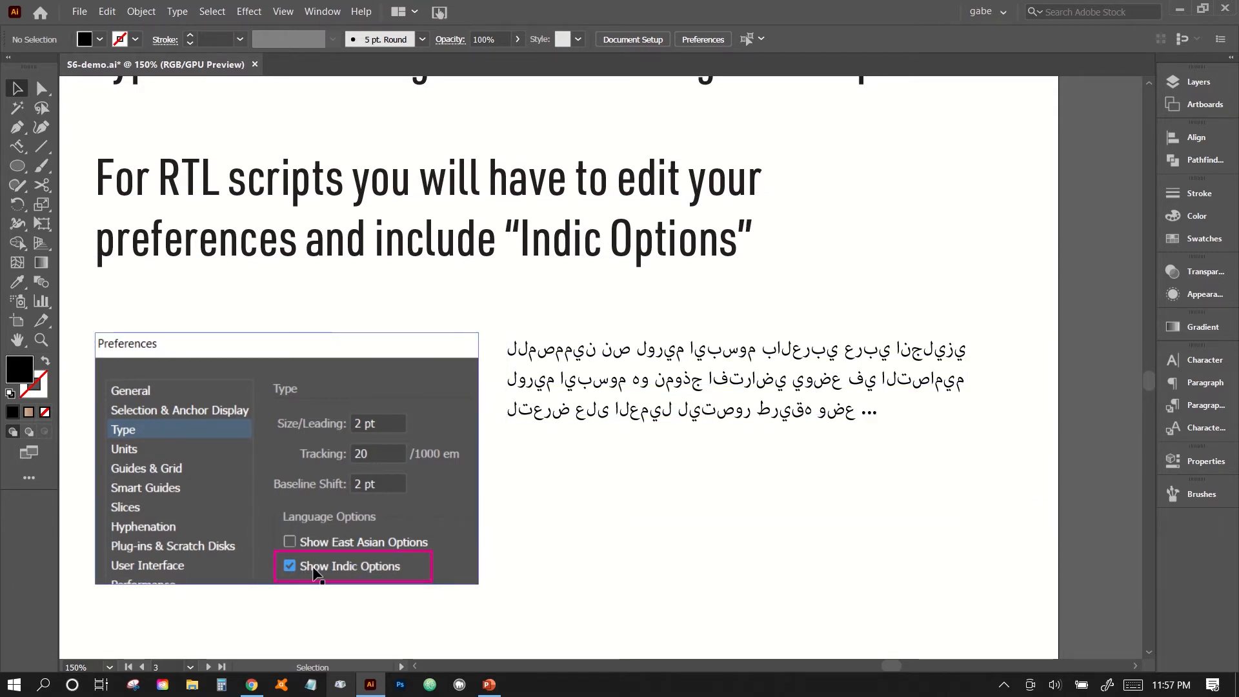
pyautogui.click(140, 11)
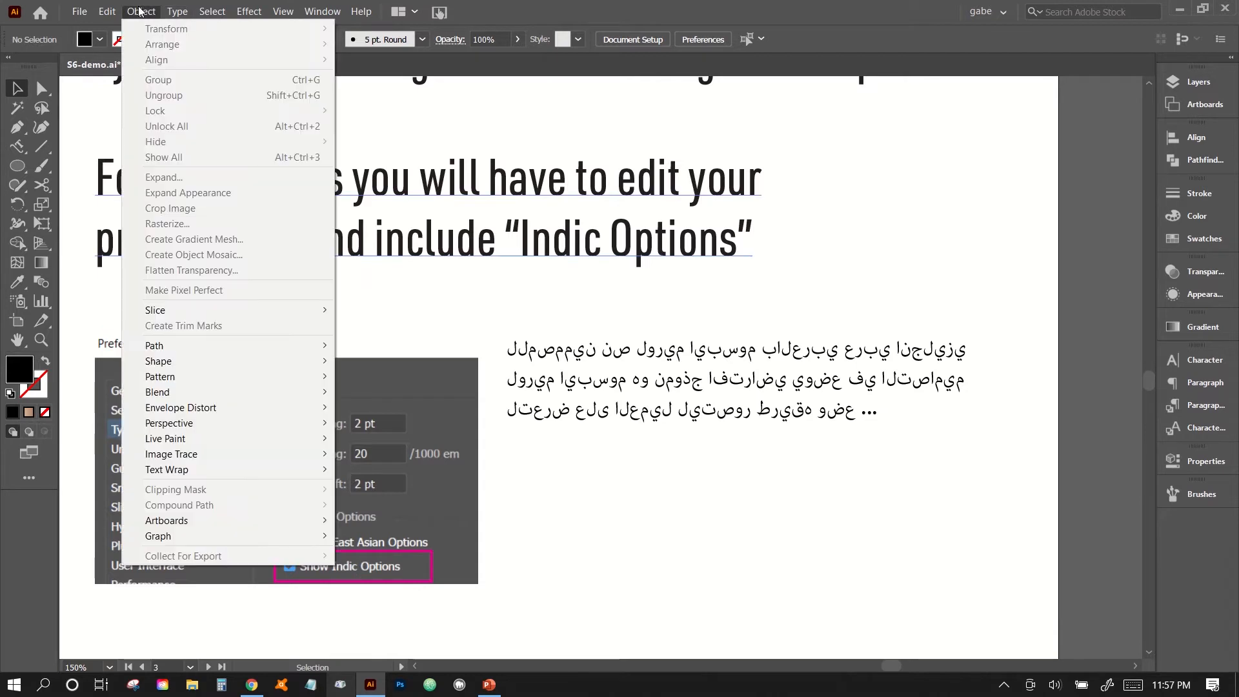
pyautogui.moveTo(107, 11)
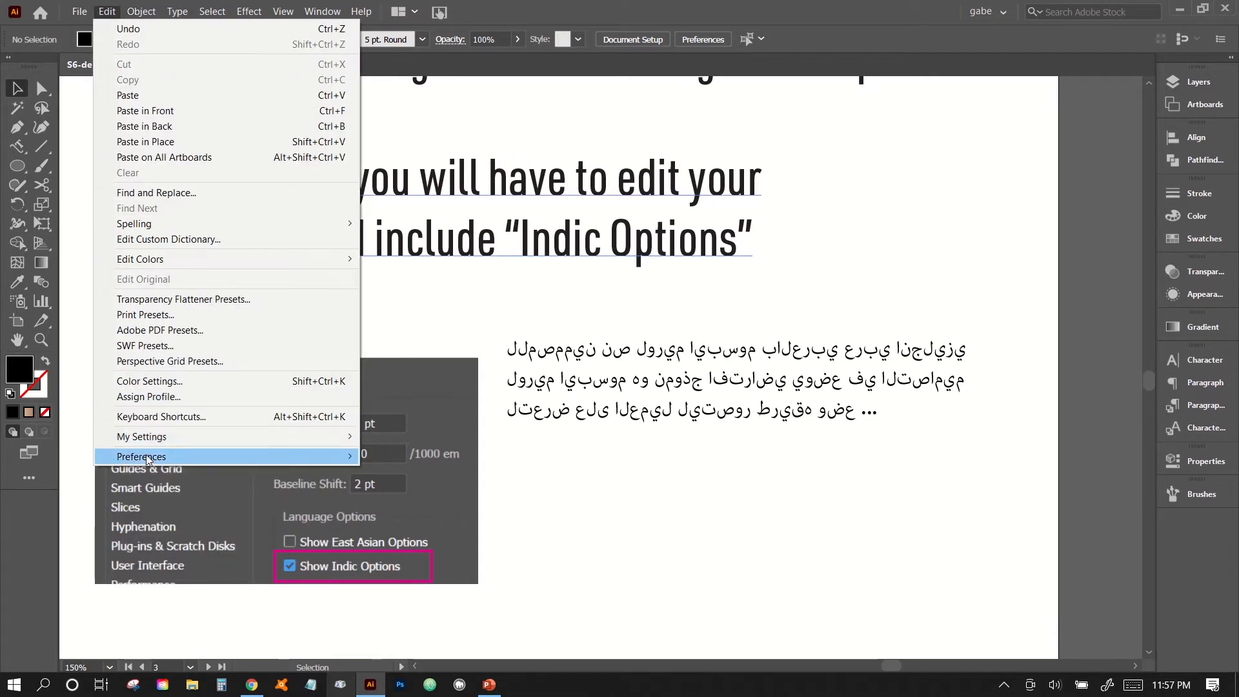
pyautogui.moveTo(146, 455)
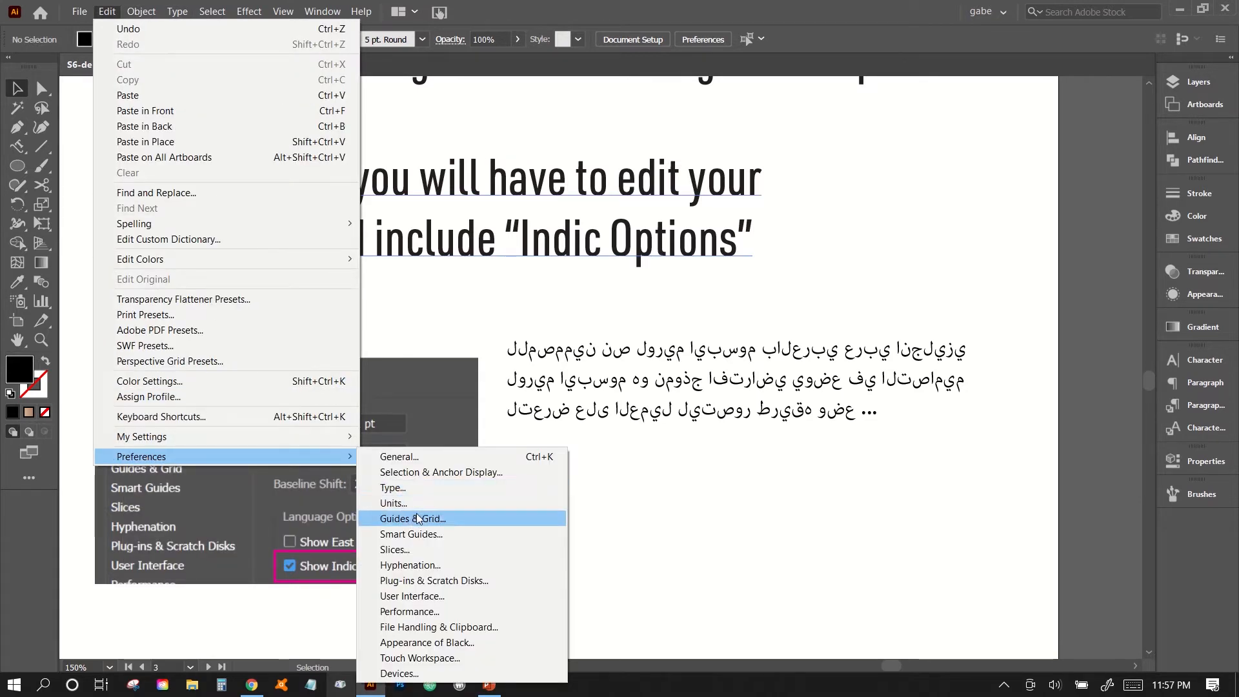
pyautogui.click(389, 487)
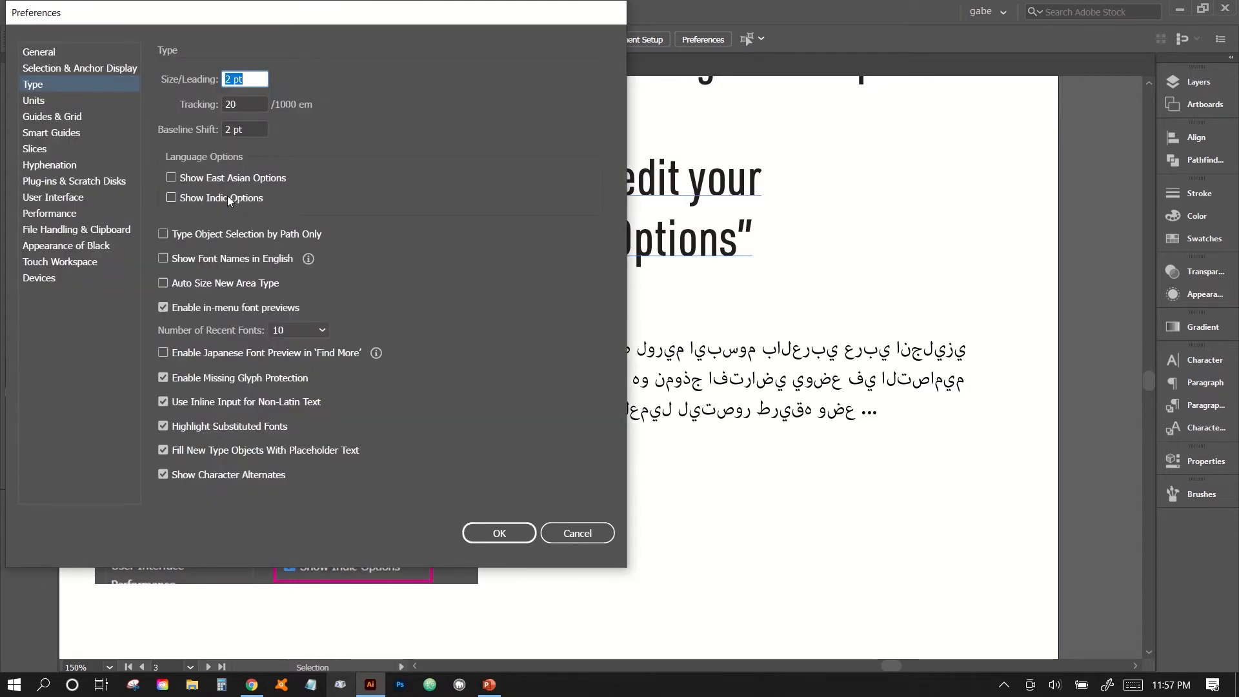
pyautogui.click(228, 199)
pyautogui.click(520, 538)
# Set the Arabic sample text to the Middle Eastern & South Asian Single-line Composer and deselect it.
pyautogui.click(659, 355)
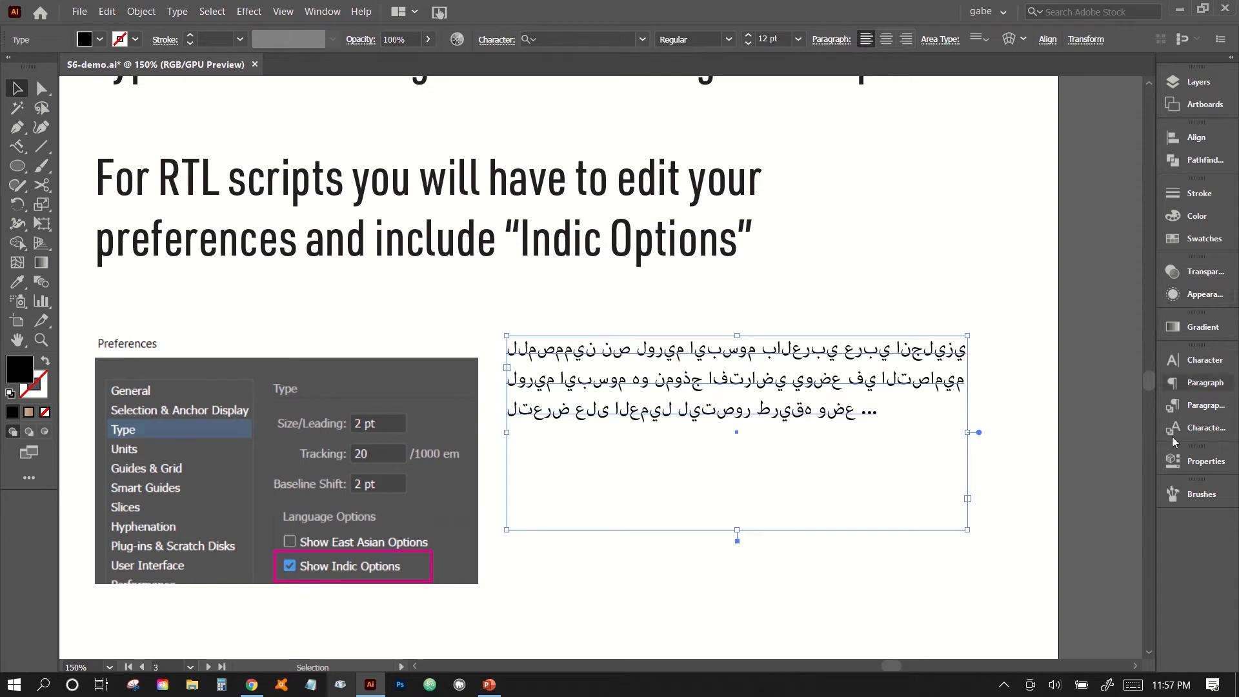
pyautogui.click(1186, 386)
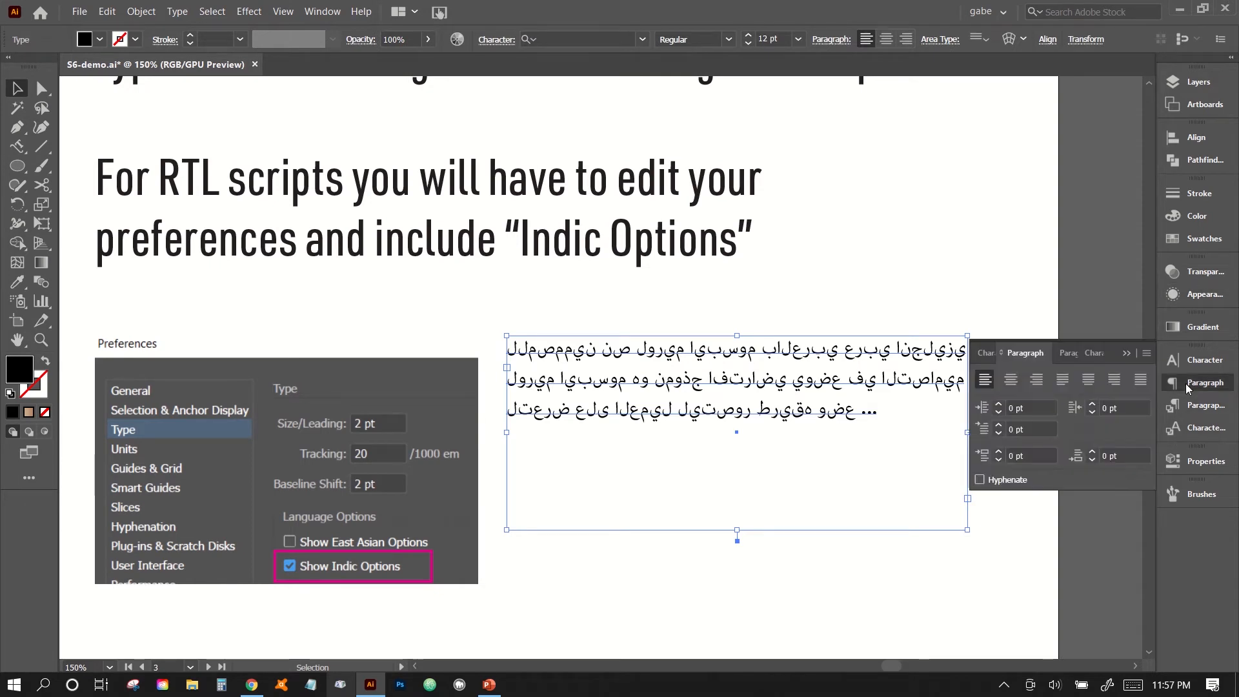
pyautogui.click(1147, 354)
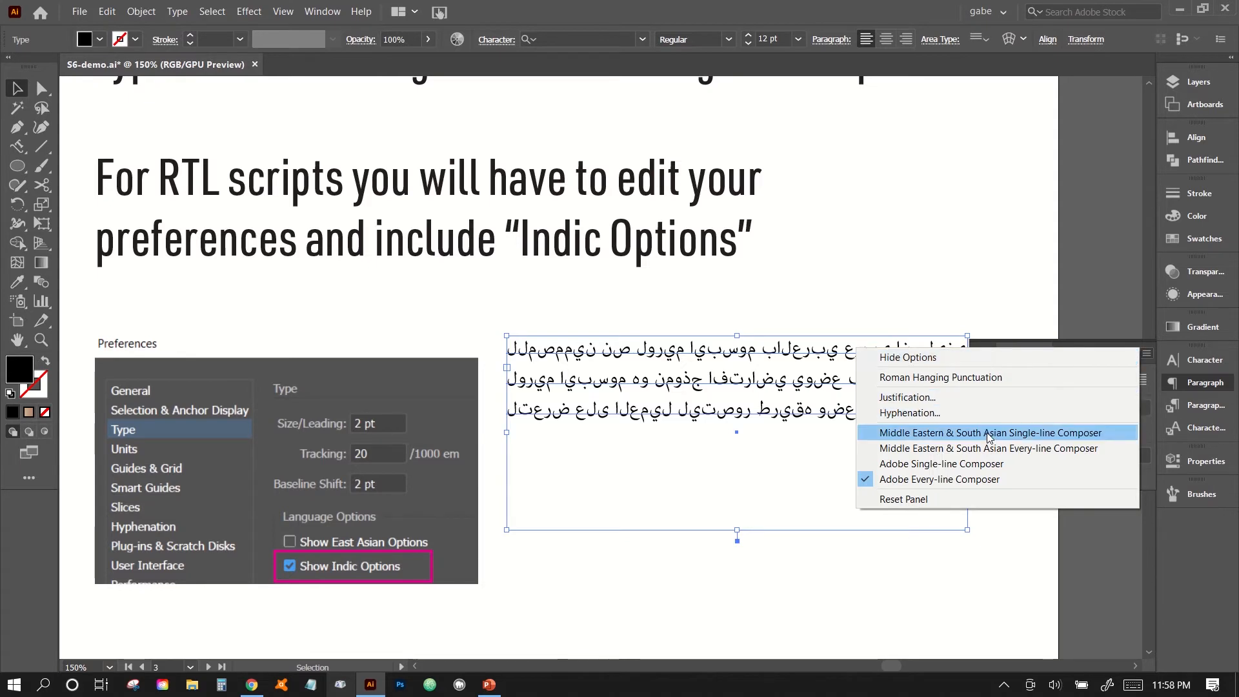
pyautogui.click(963, 434)
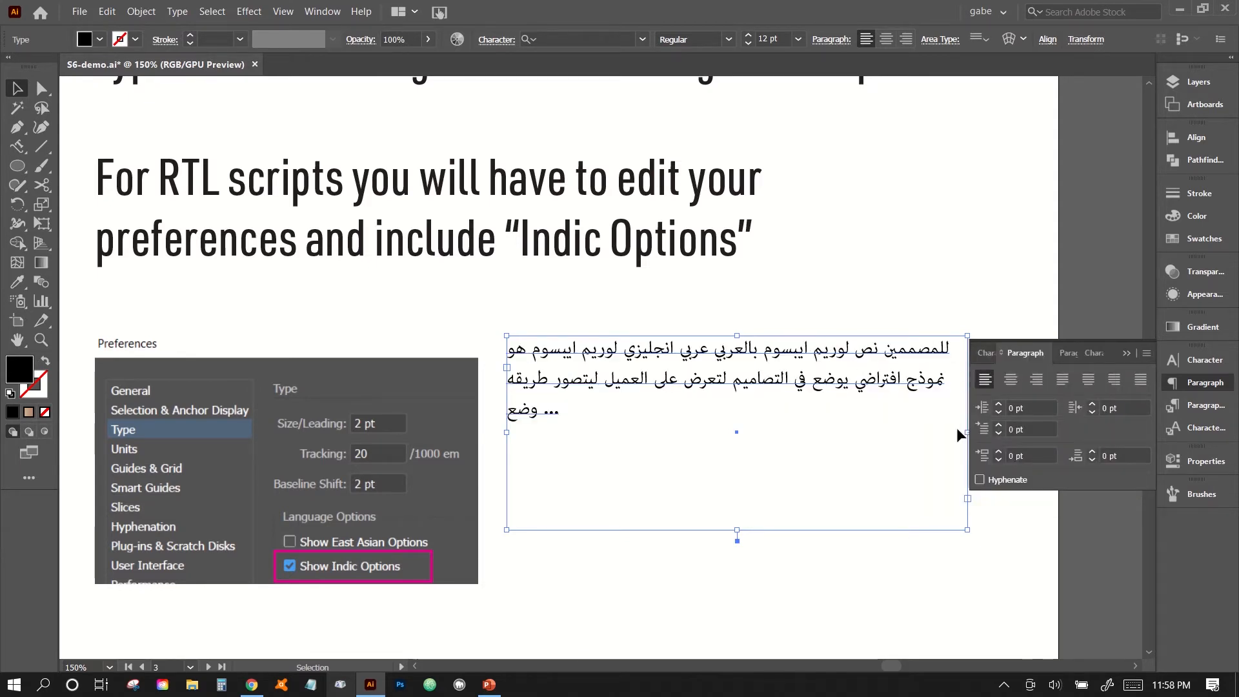
pyautogui.click(969, 644)
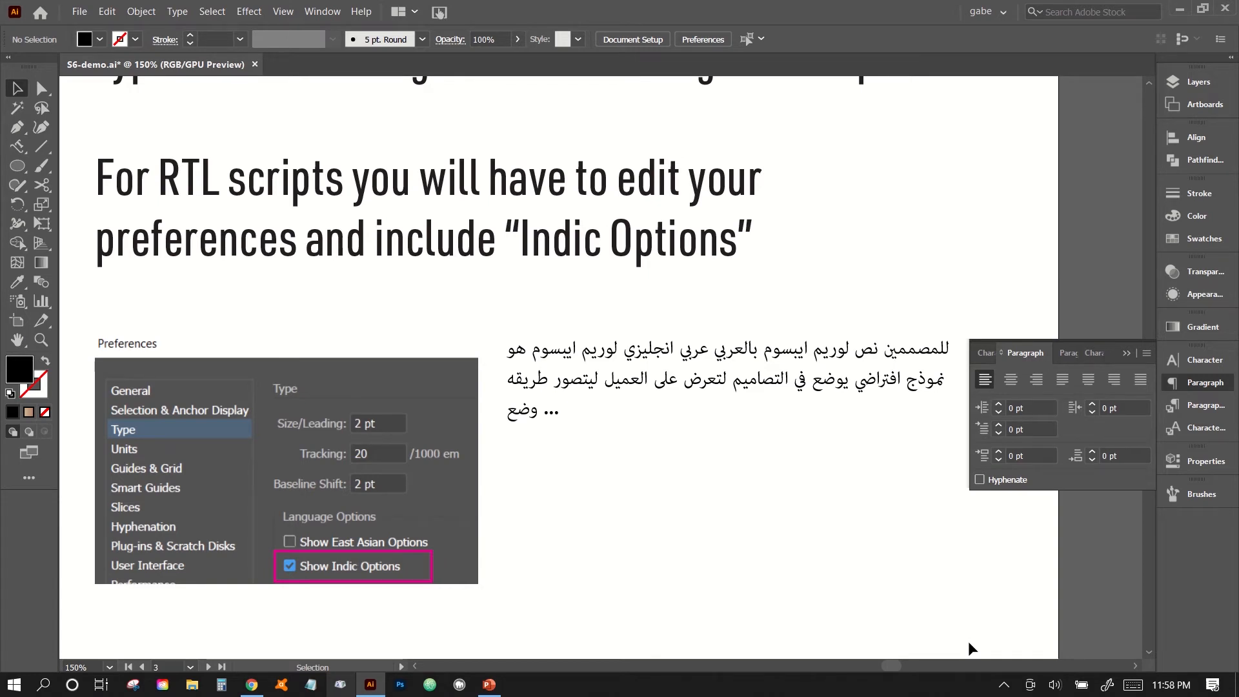
pyautogui.hotkey('ctrl', '0')
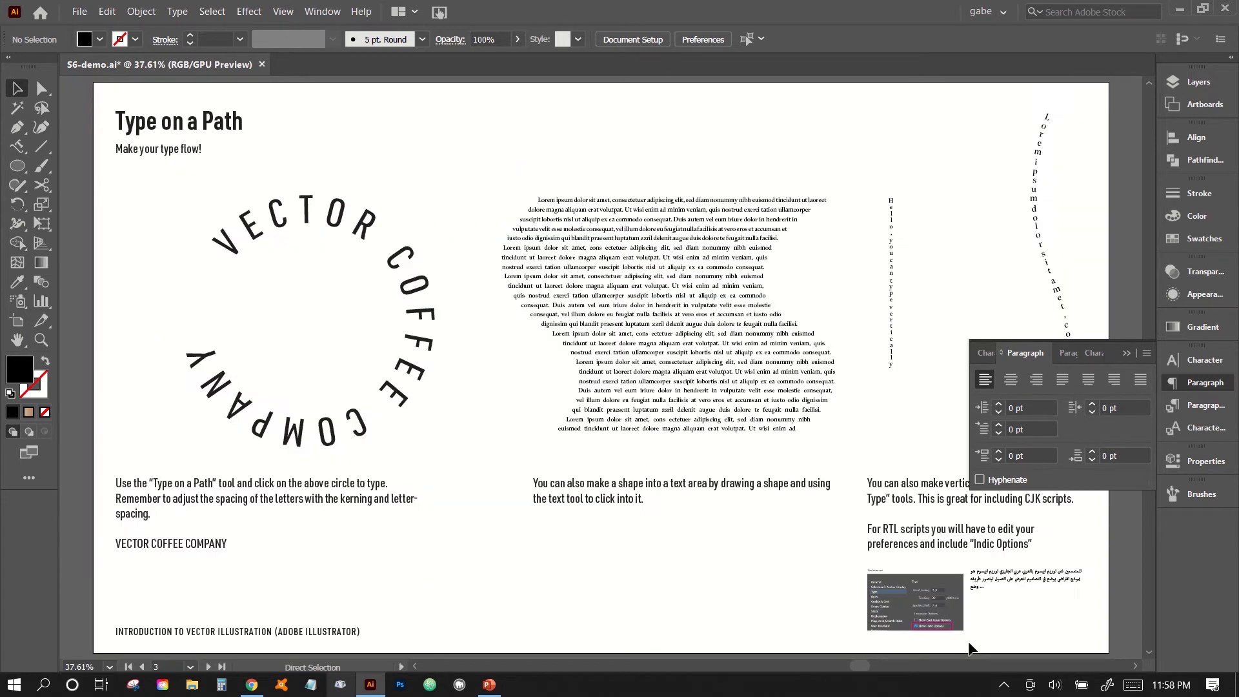
pyautogui.click(1126, 351)
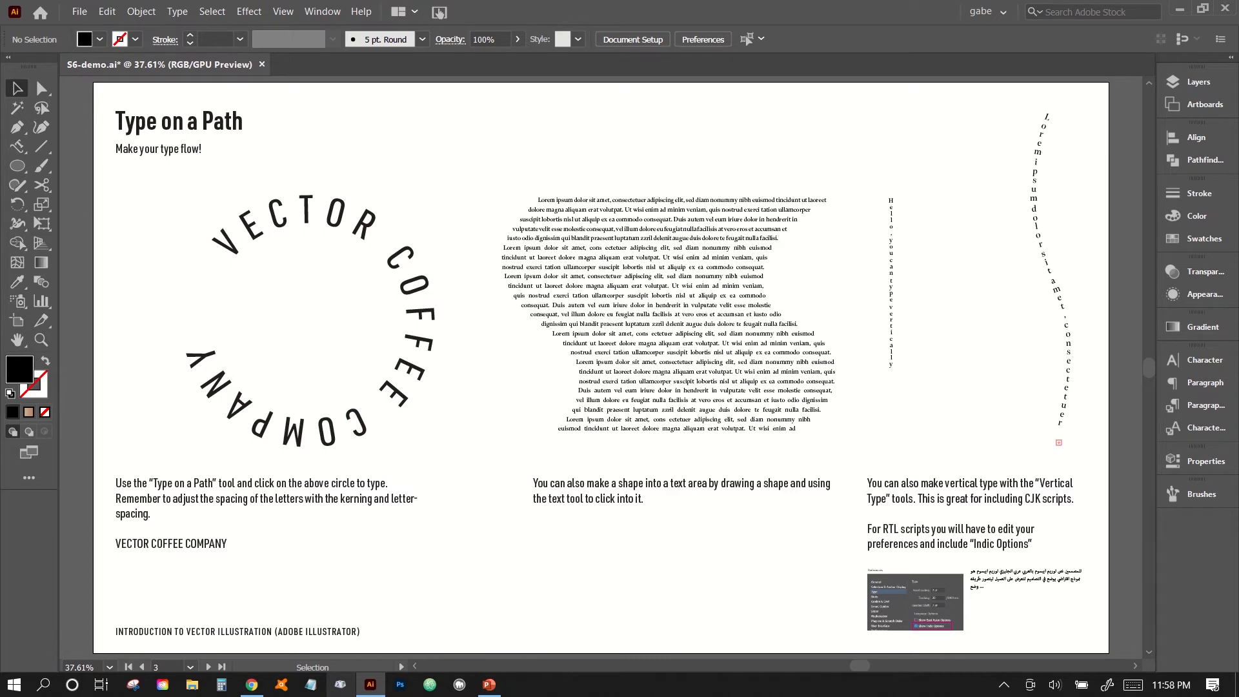
# Go to the Effects 1 artboard and check which document color mode is set.
pyautogui.press('pagedown')
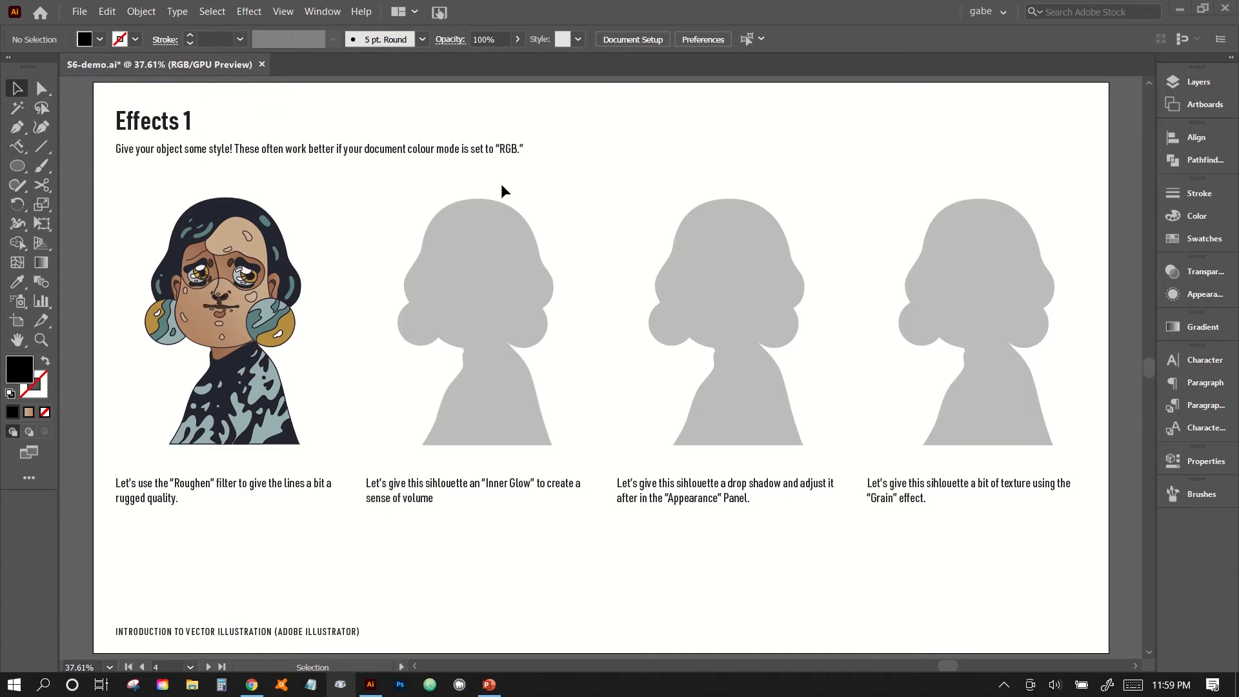
pyautogui.click(79, 12)
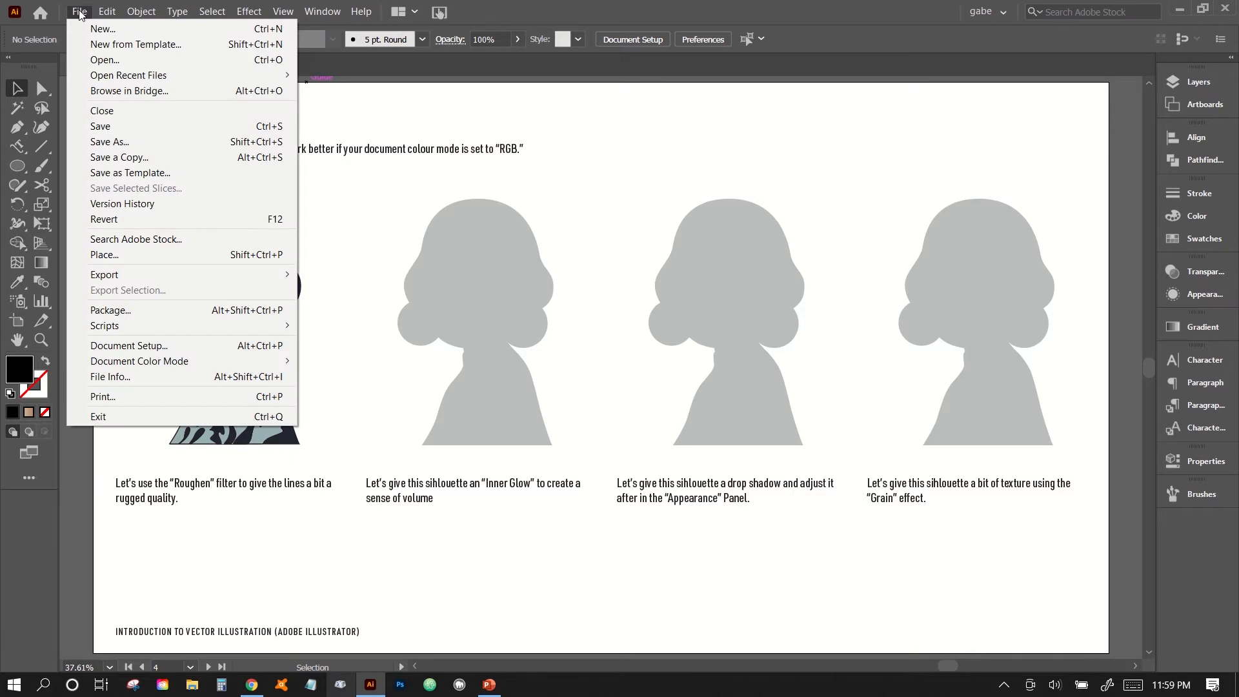
pyautogui.moveTo(272, 365)
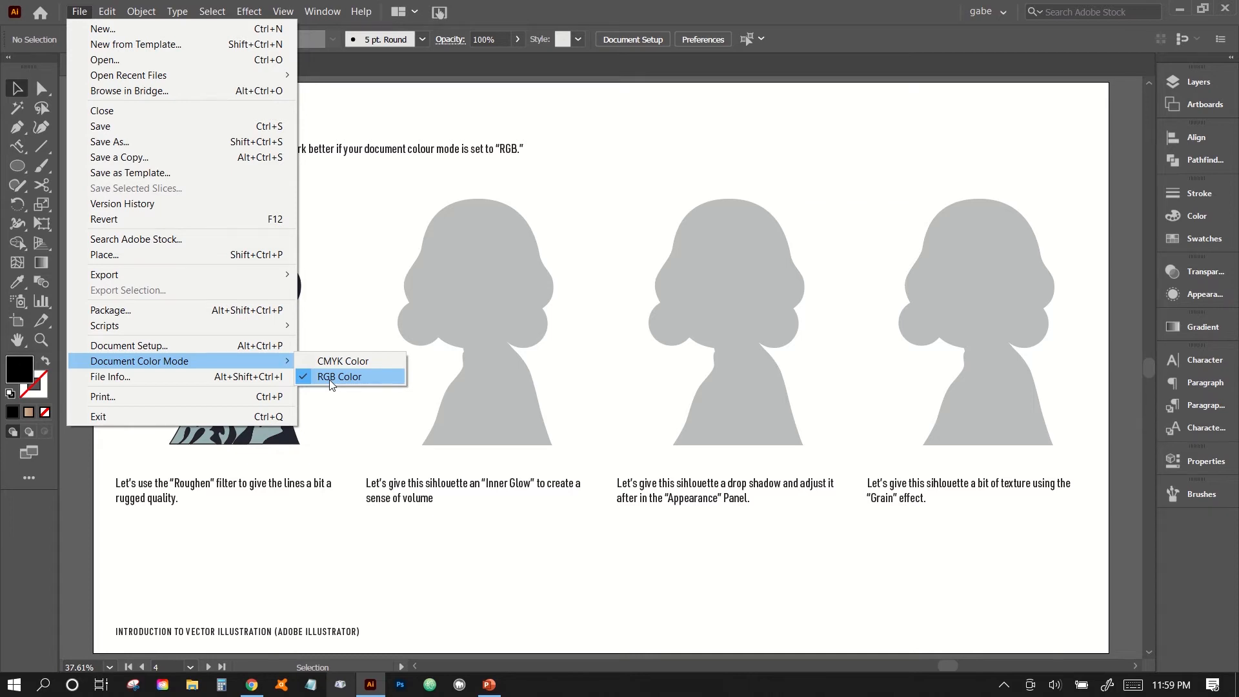
pyautogui.click(206, 506)
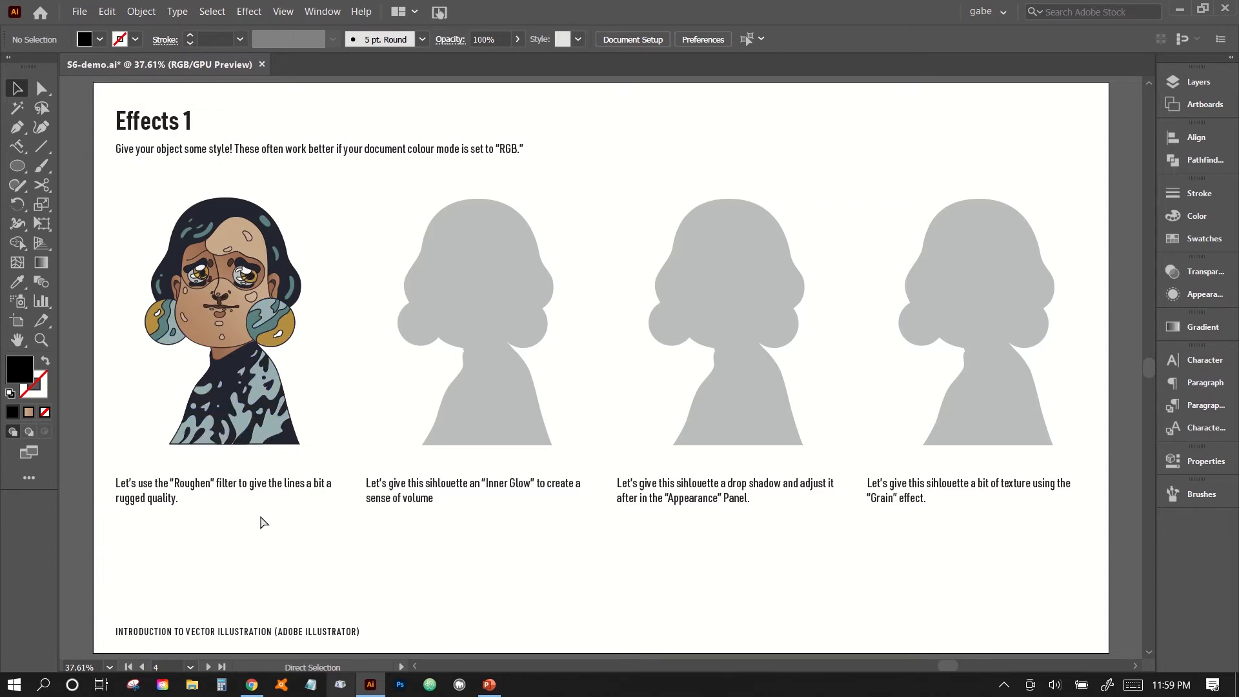
# Select all the artwork of the coloured portrait and open the Roughen effect for it.
pyautogui.hotkey('ctrl', '=')
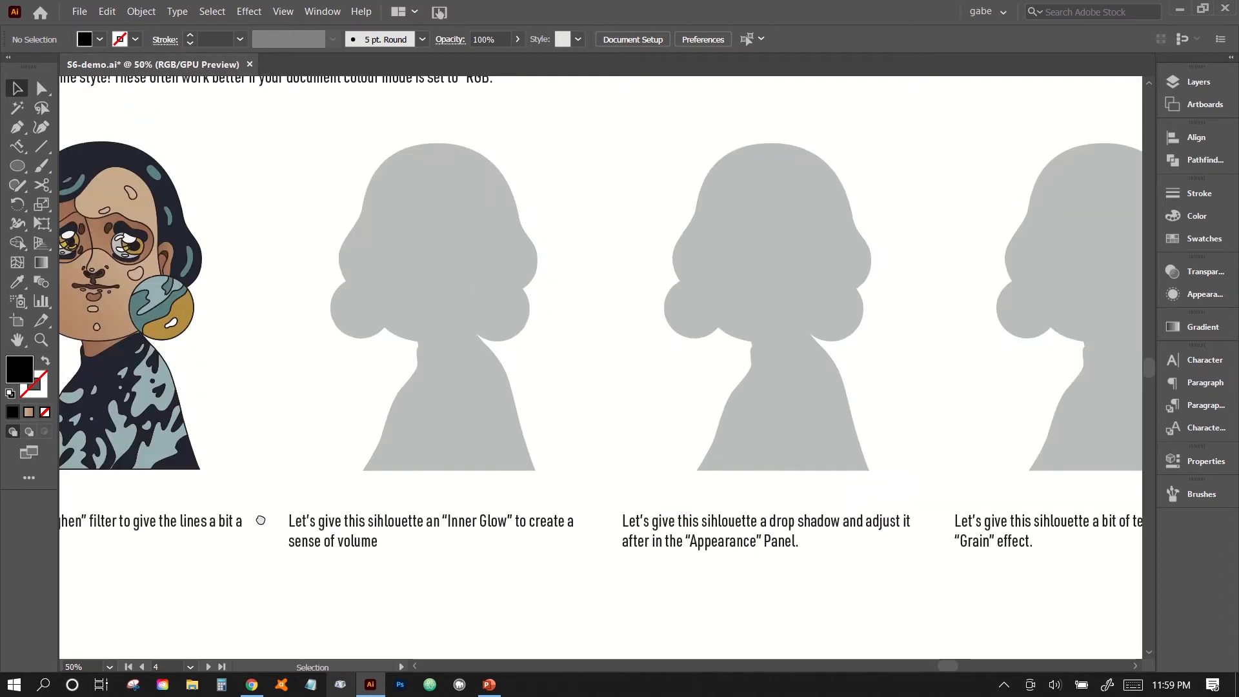
pyautogui.moveTo(266, 518); pyautogui.dragTo(638, 574)
pyautogui.hotkey('ctrl', '=')
pyautogui.moveTo(235, 139); pyautogui.dragTo(556, 589)
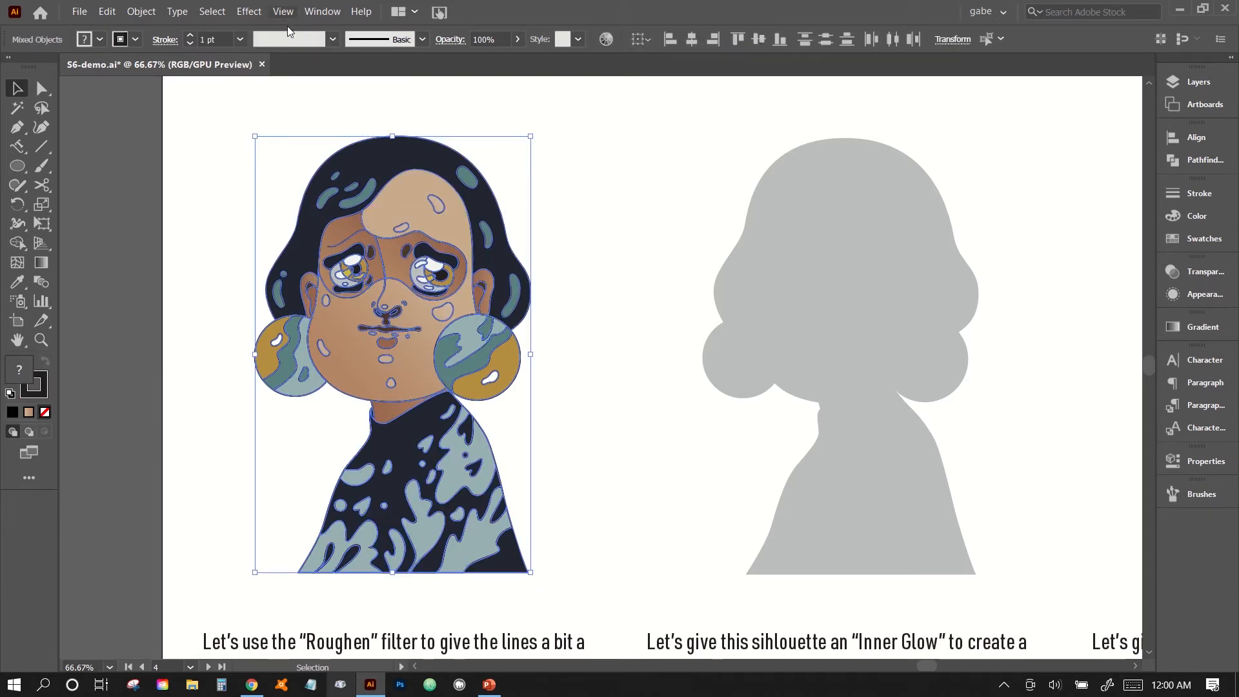
pyautogui.click(256, 142)
pyautogui.moveTo(236, 126); pyautogui.dragTo(571, 610)
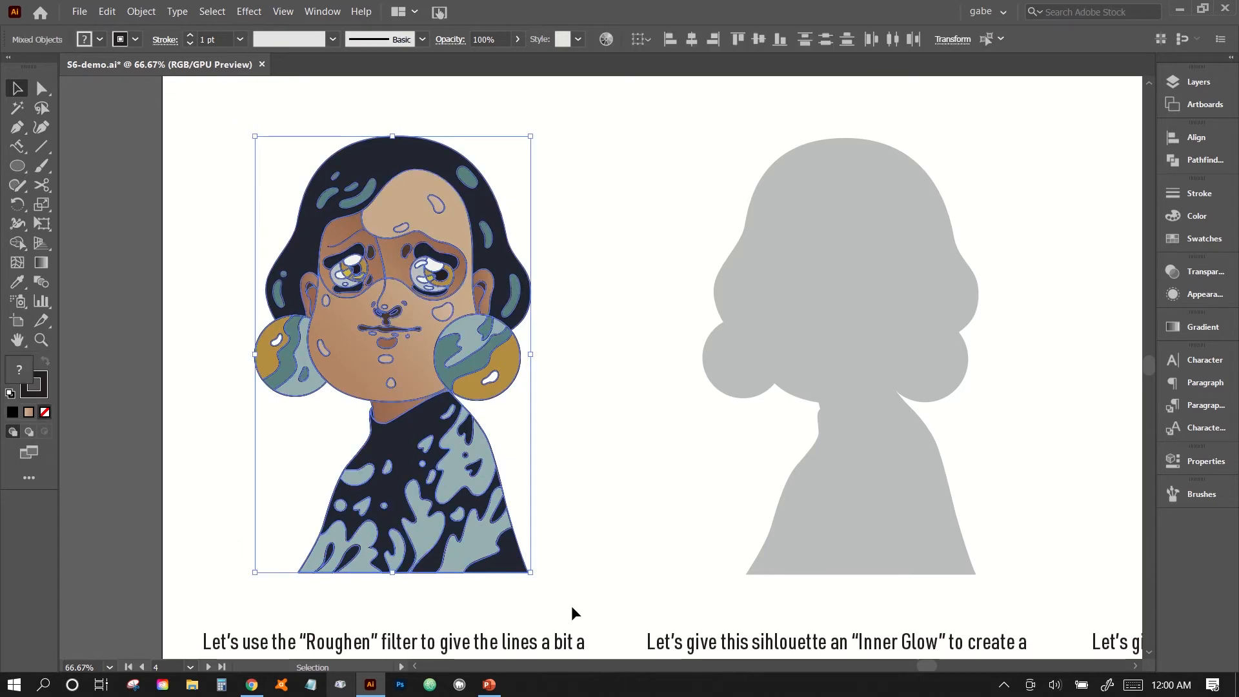
pyautogui.click(244, 16)
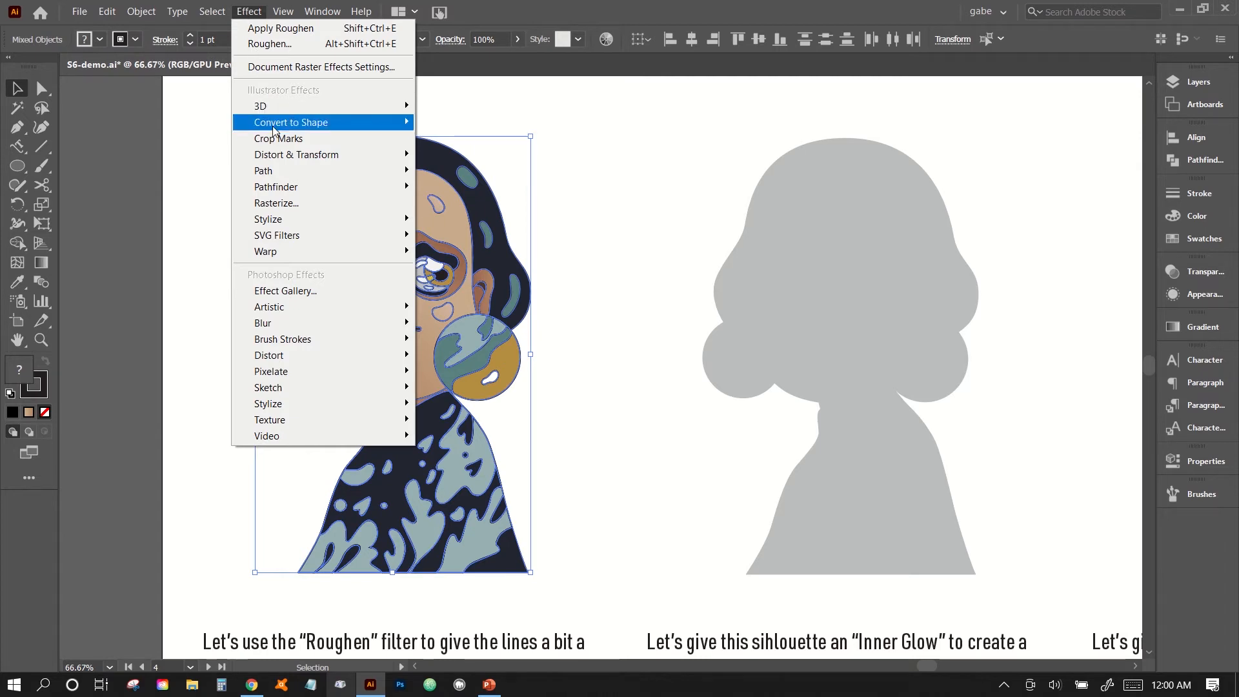
pyautogui.moveTo(274, 169)
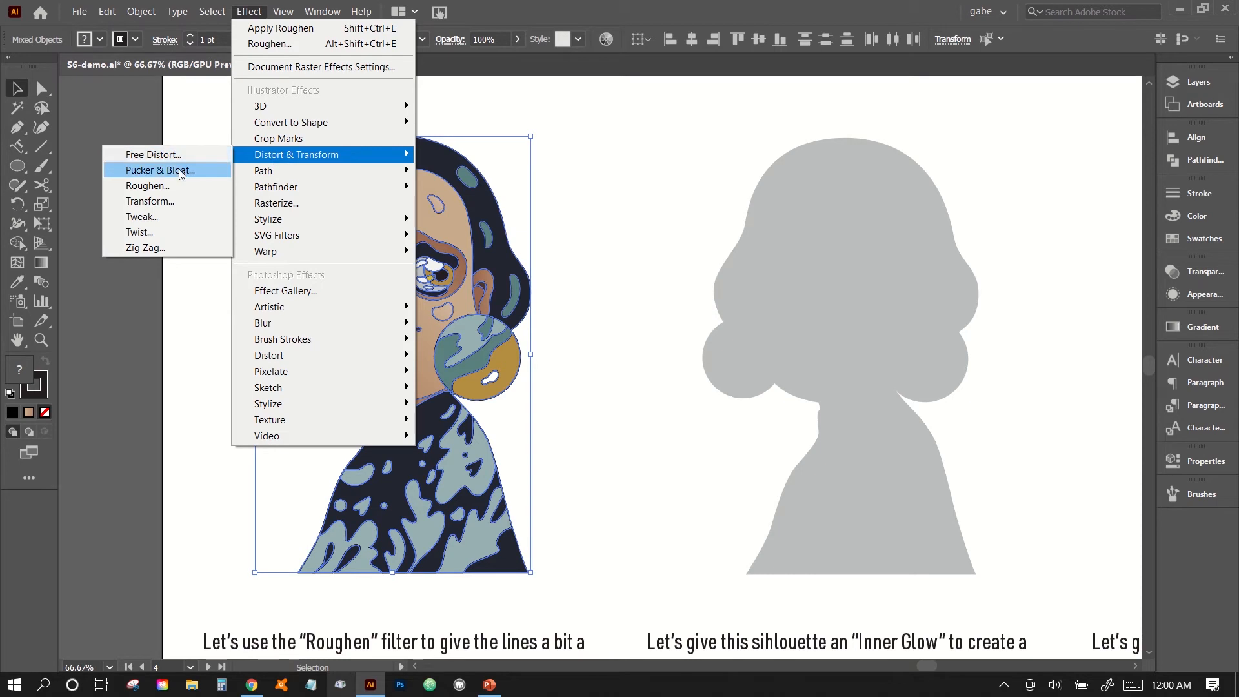
pyautogui.click(146, 186)
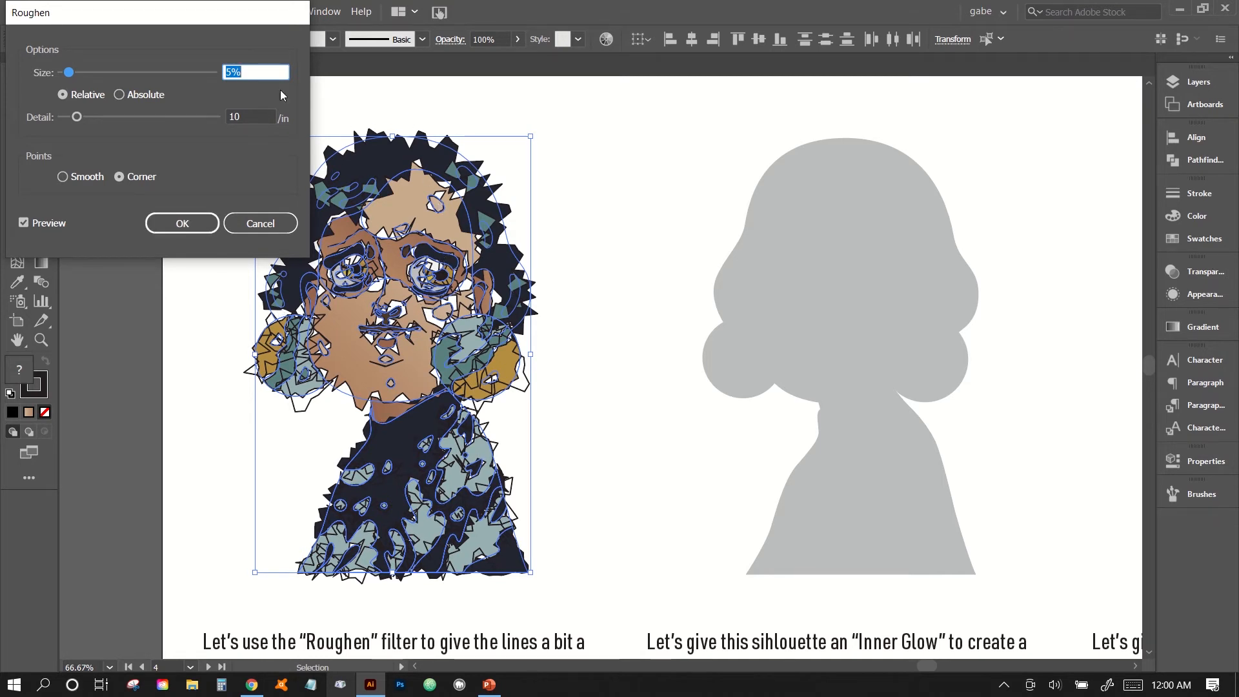
# Set the Roughen size to 0.25% relative.
pyautogui.press('Down')
pyautogui.press('Down')
pyautogui.press('Down')
pyautogui.press('Down')
pyautogui.press('Down')
pyautogui.press('Up')
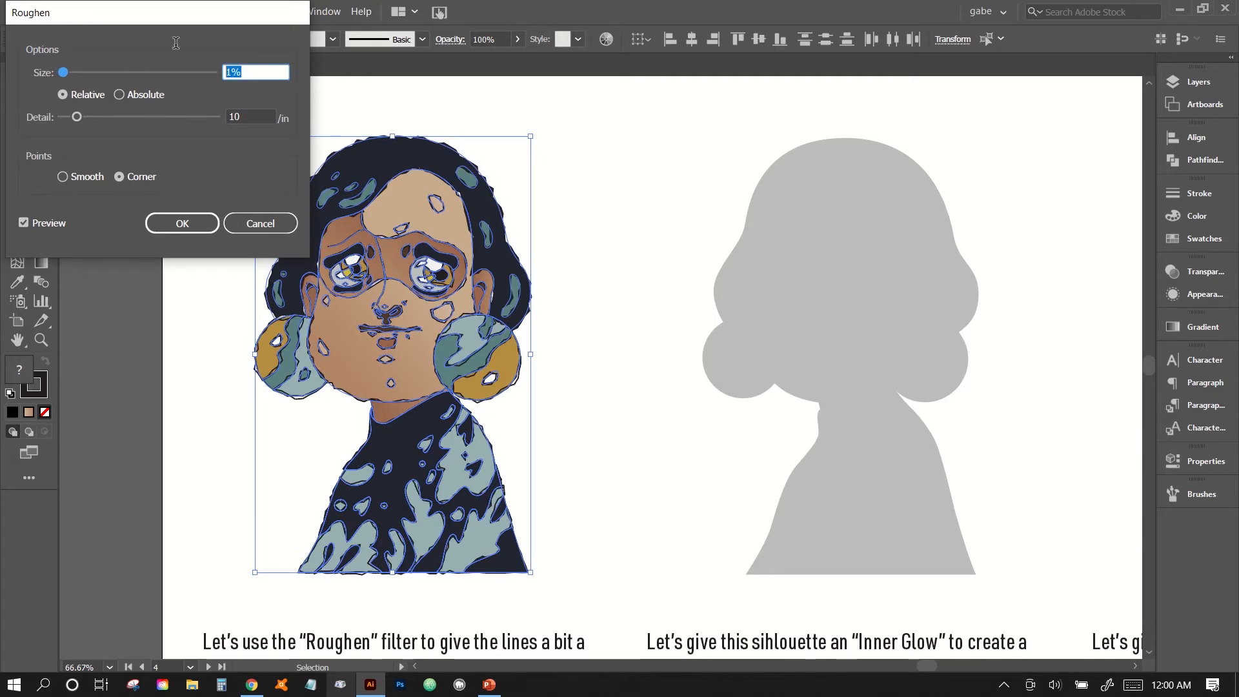
pyautogui.write('.25')
pyautogui.press('Tab')
# Set the Roughen detail to 28 per inch with smooth points, apply the effect, and deselect the portrait to inspect its edges.
pyautogui.click(256, 115)
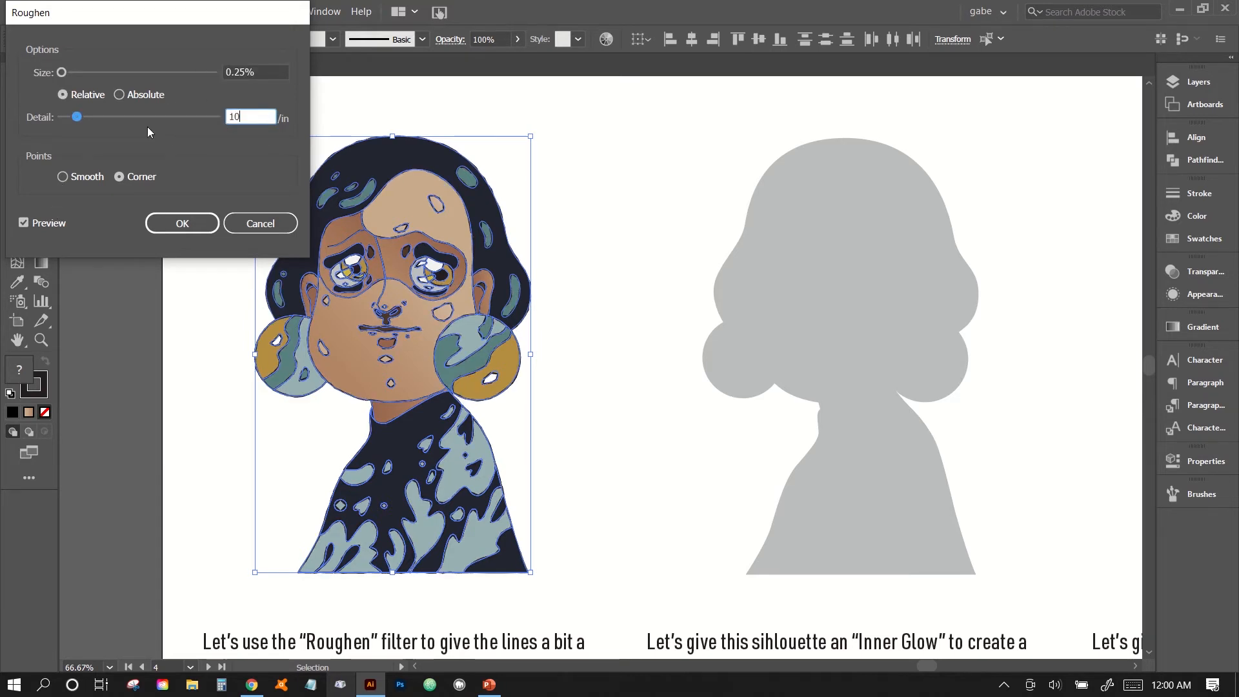
pyautogui.moveTo(77, 117); pyautogui.dragTo(124, 117)
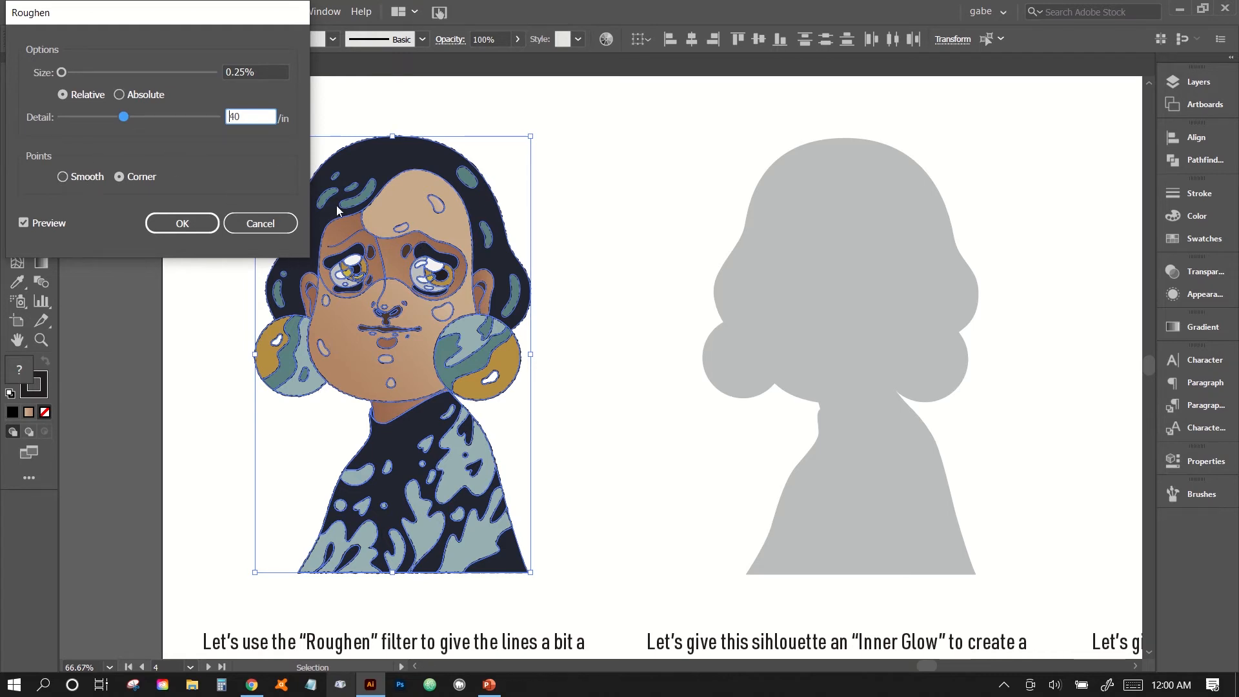
pyautogui.click(86, 178)
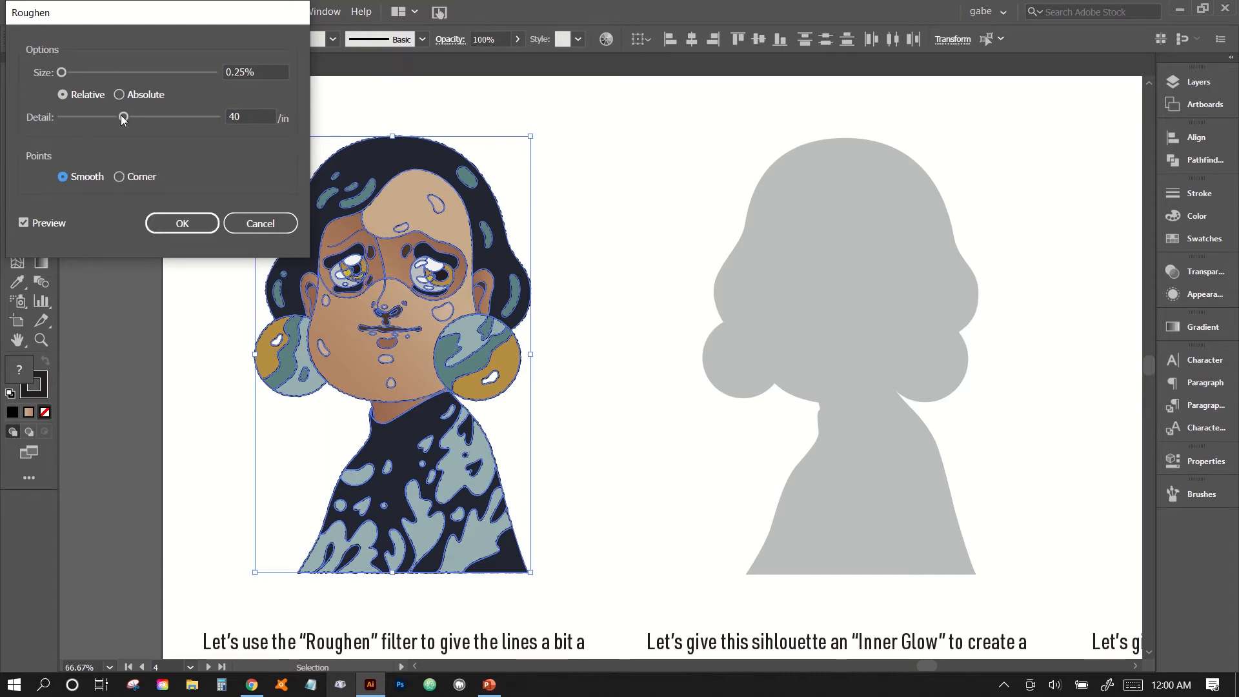
pyautogui.moveTo(123, 117); pyautogui.dragTo(107, 119)
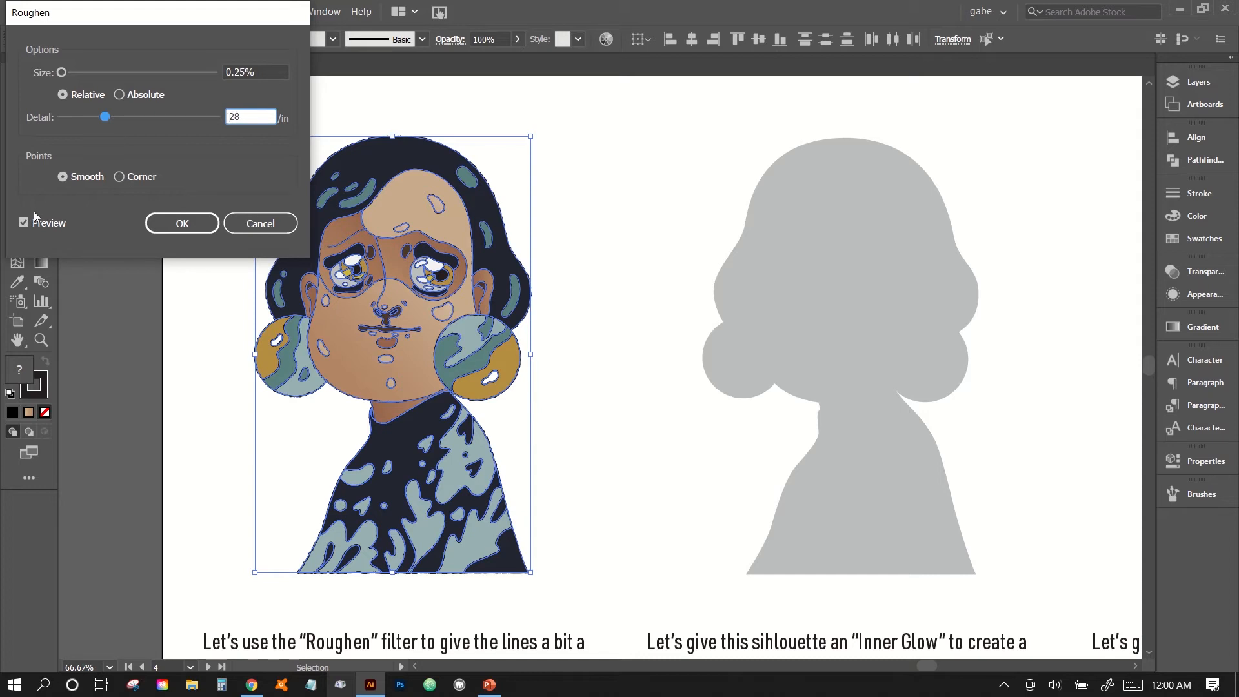
pyautogui.click(186, 223)
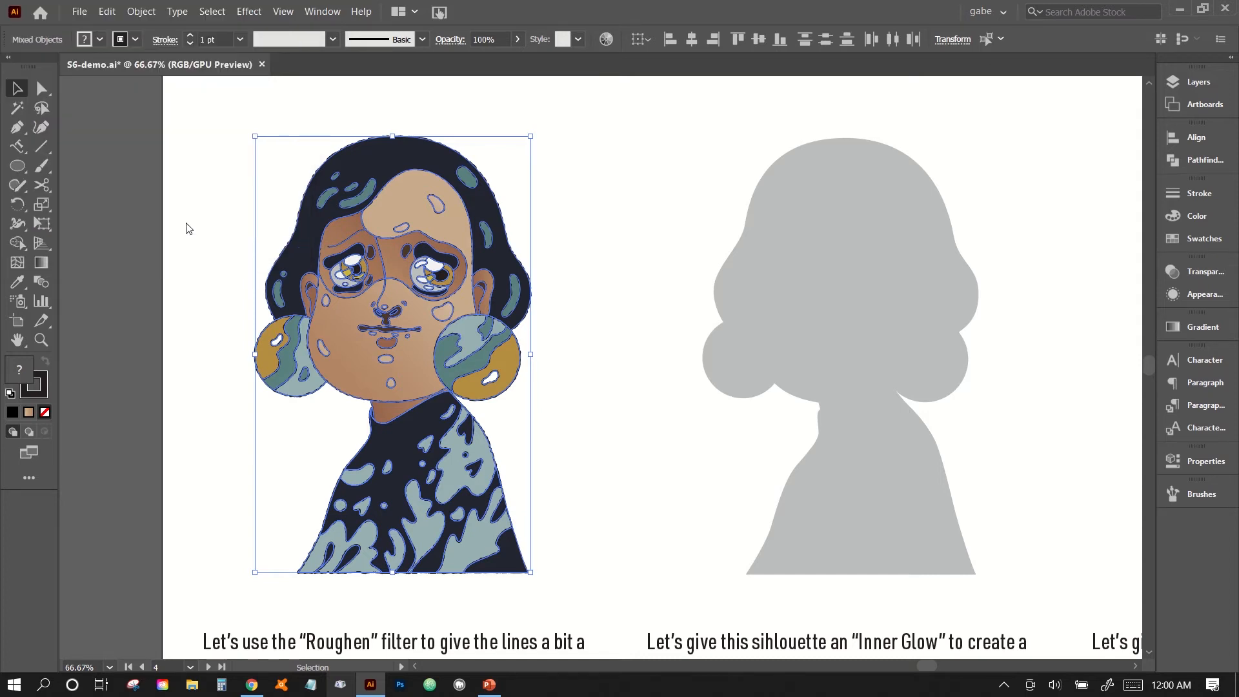
pyautogui.click(200, 250)
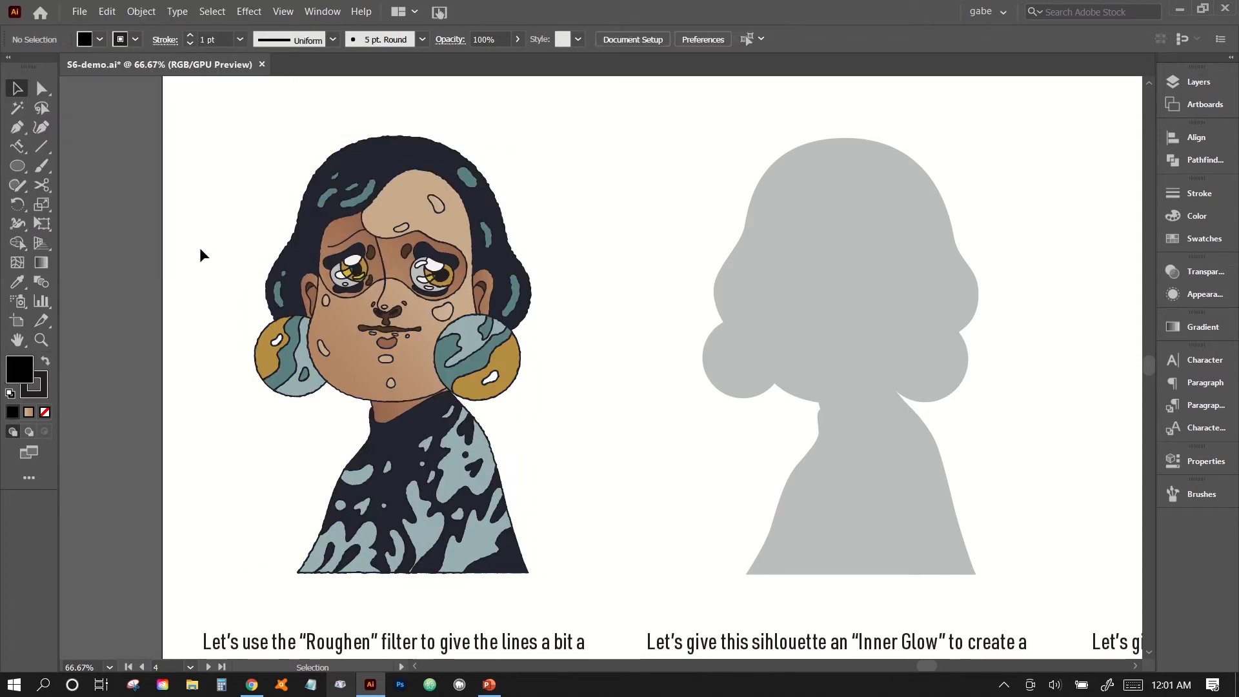
pyautogui.hotkey('ctrl', '+')
pyautogui.hotkey('ctrl', '+')
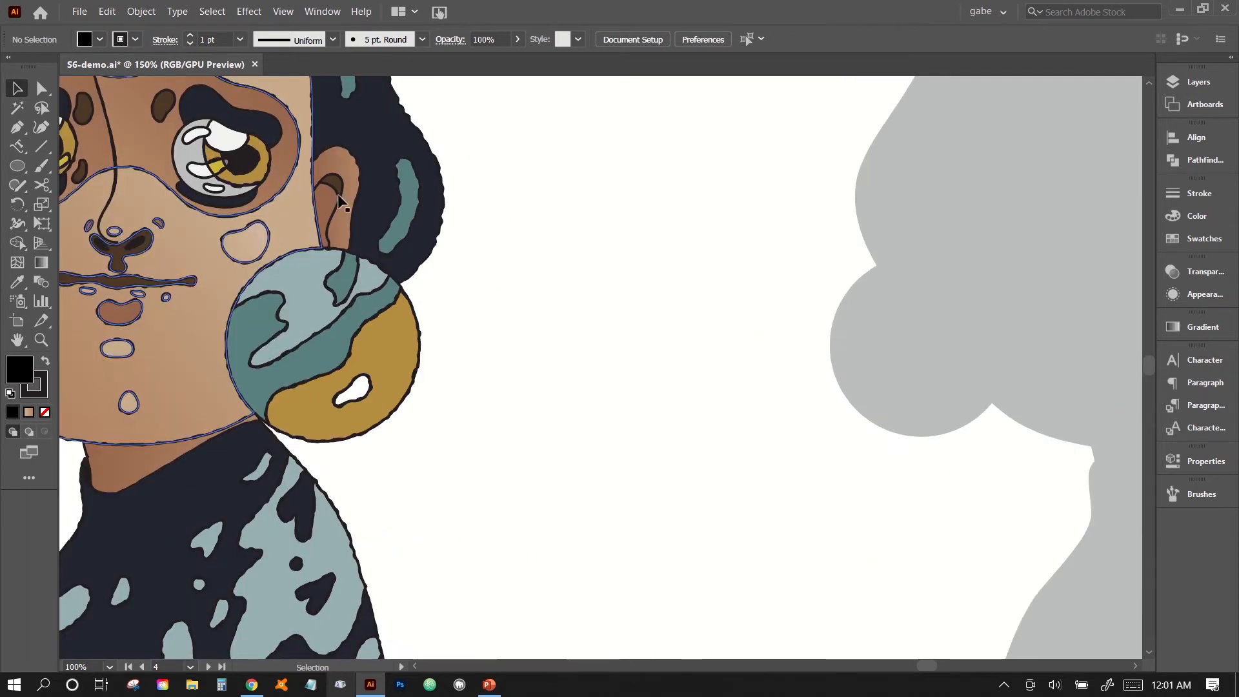
pyautogui.moveTo(522, 392); pyautogui.dragTo(853, 569)
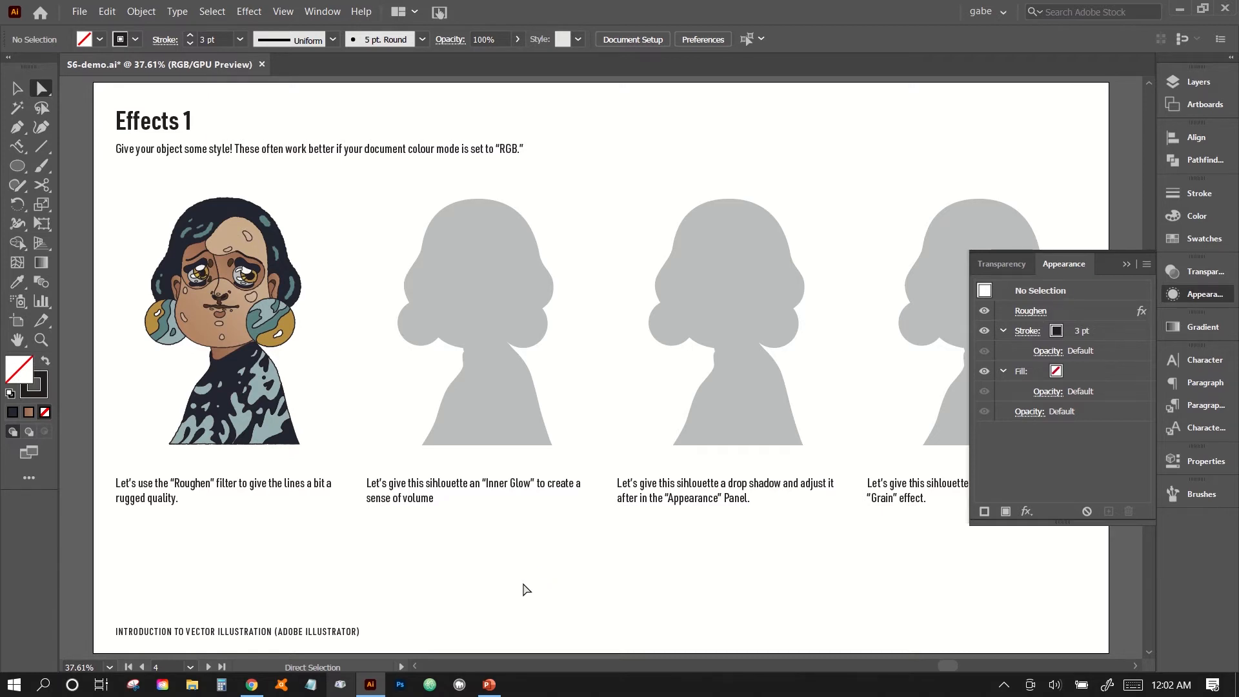
# Start an Inner Glow effect on the grey silhouette beside the coloured portrait and set its opacity to 100%.
pyautogui.click(17, 88)
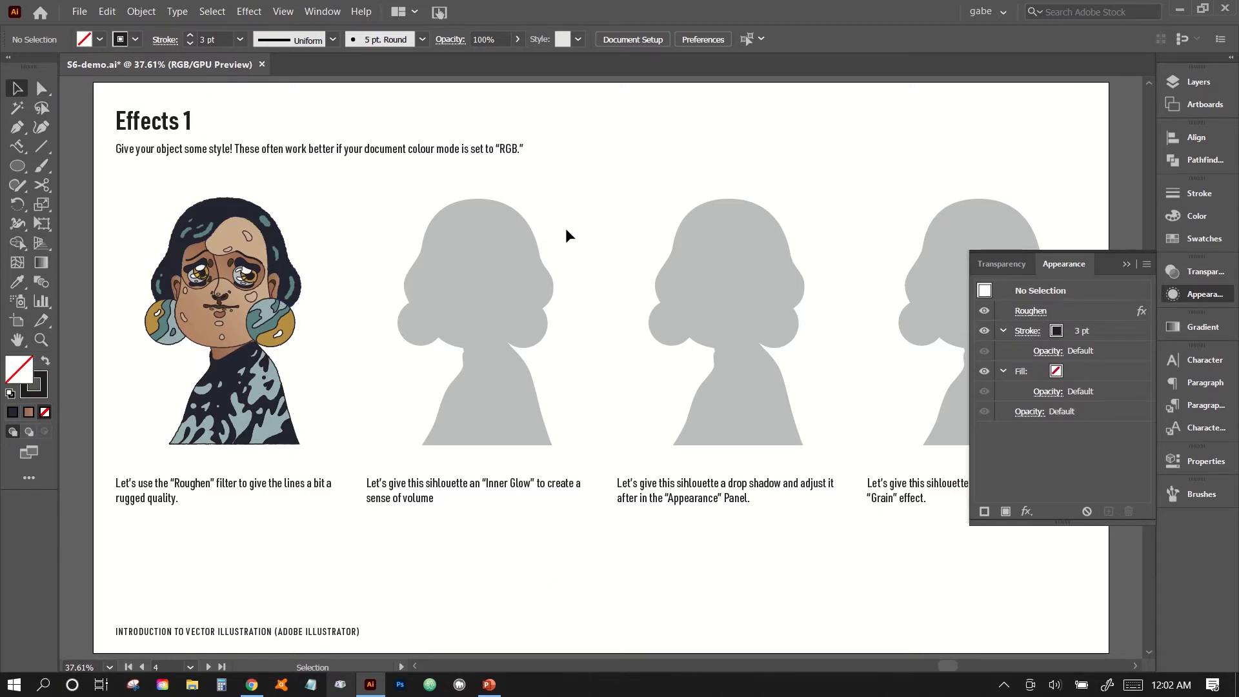
pyautogui.hotkey('ctrl', '=')
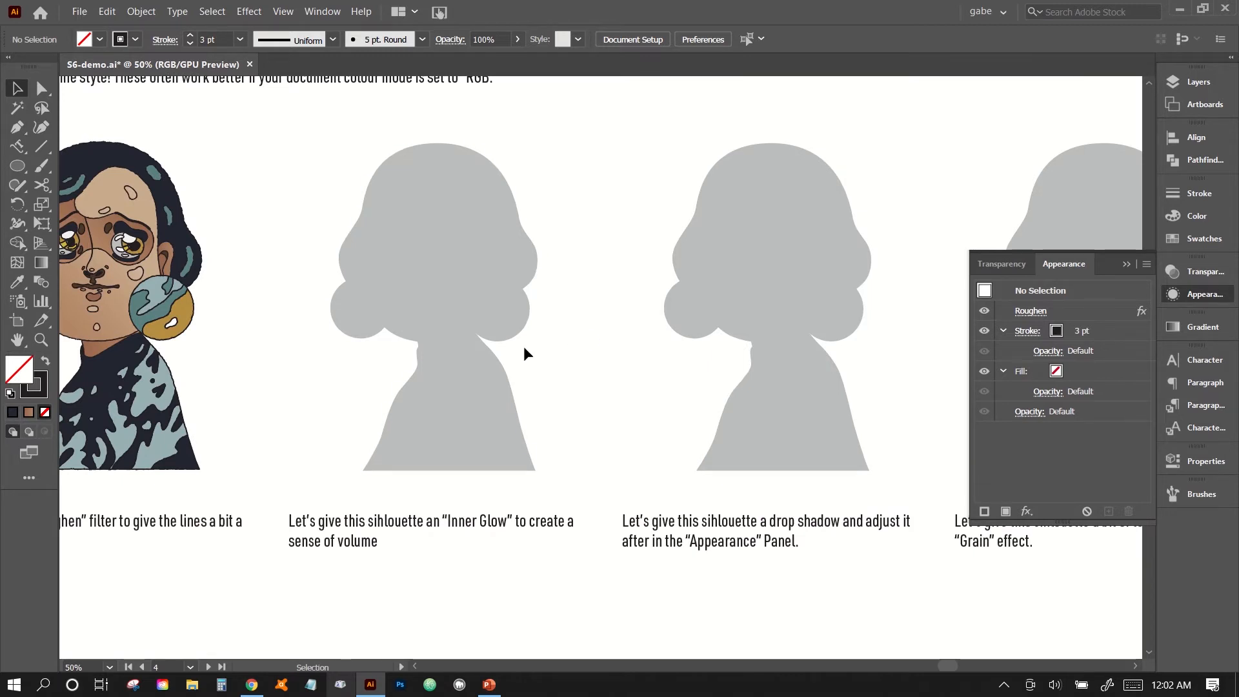
pyautogui.click(453, 331)
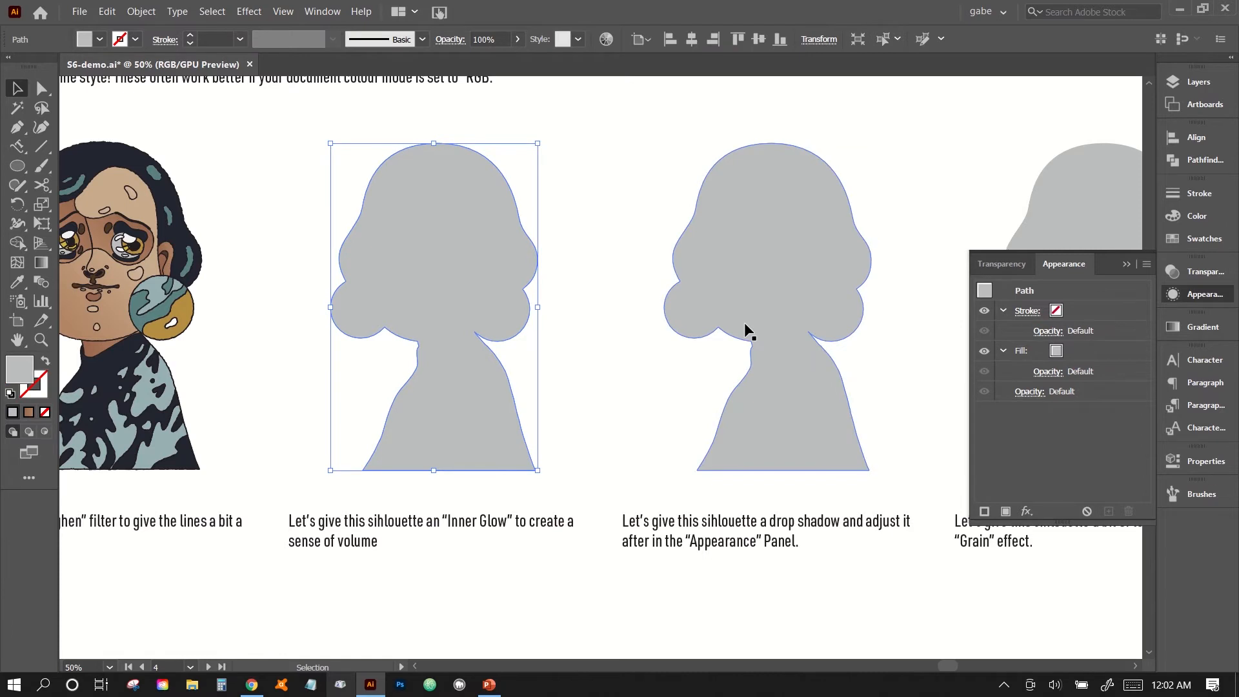
pyautogui.click(253, 13)
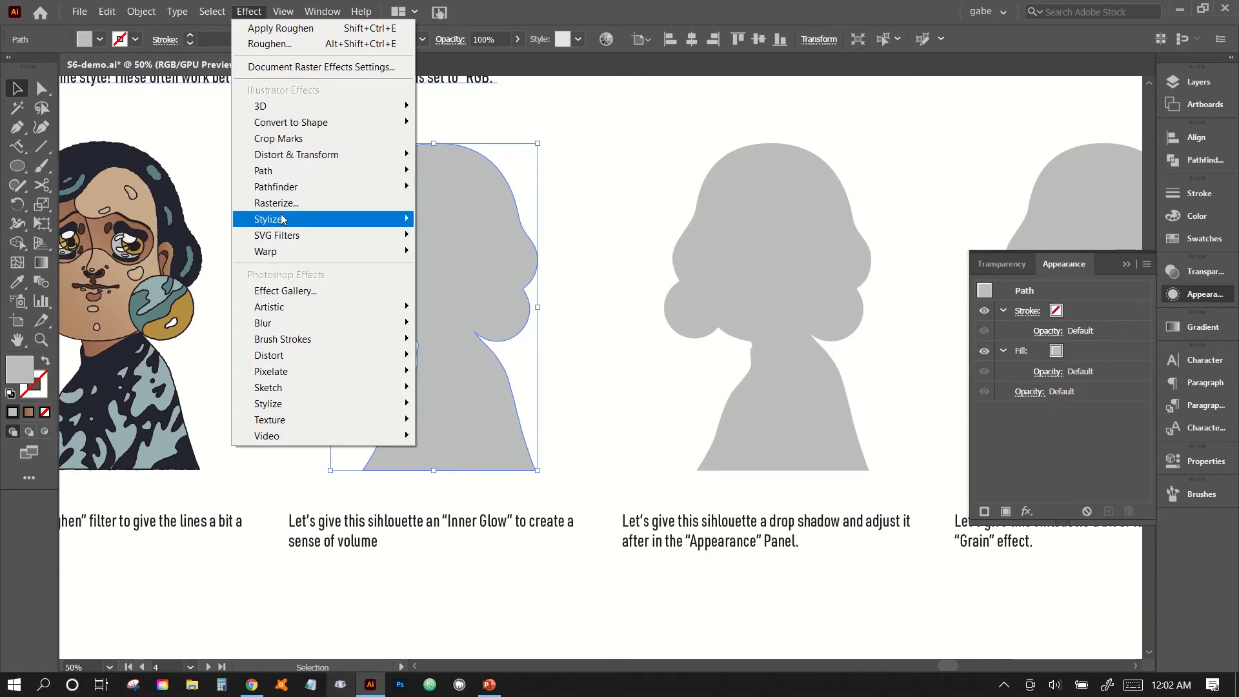
pyautogui.moveTo(282, 219)
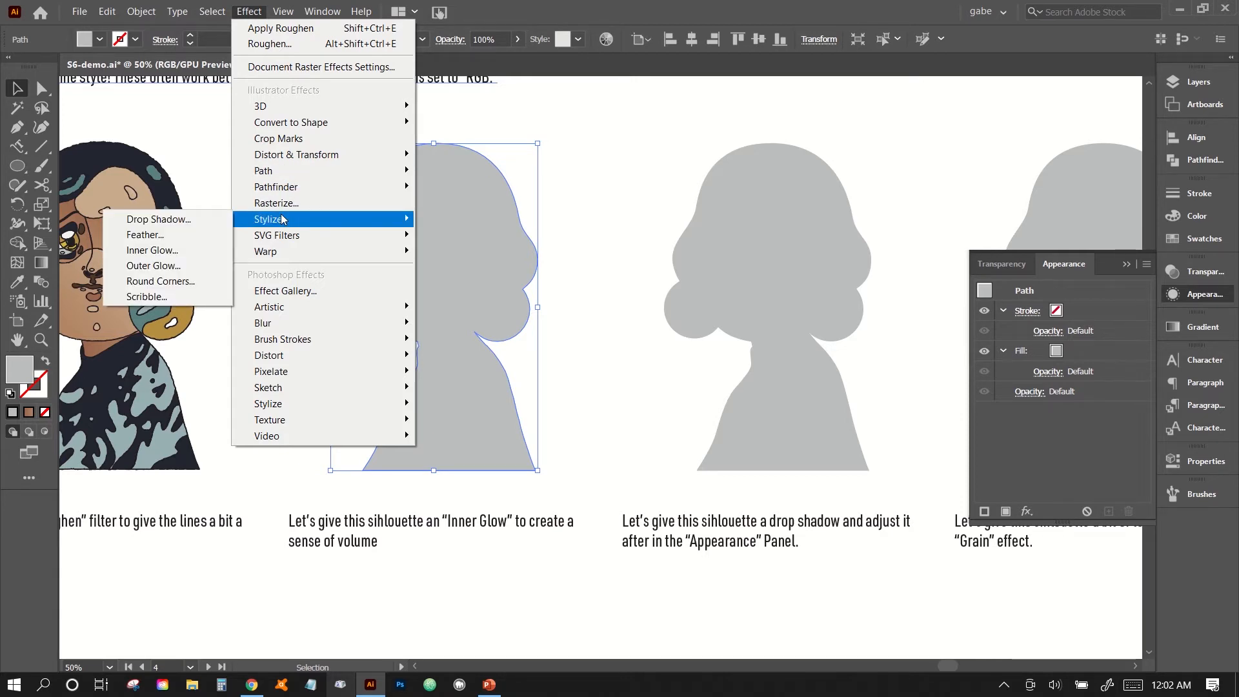
pyautogui.click(174, 250)
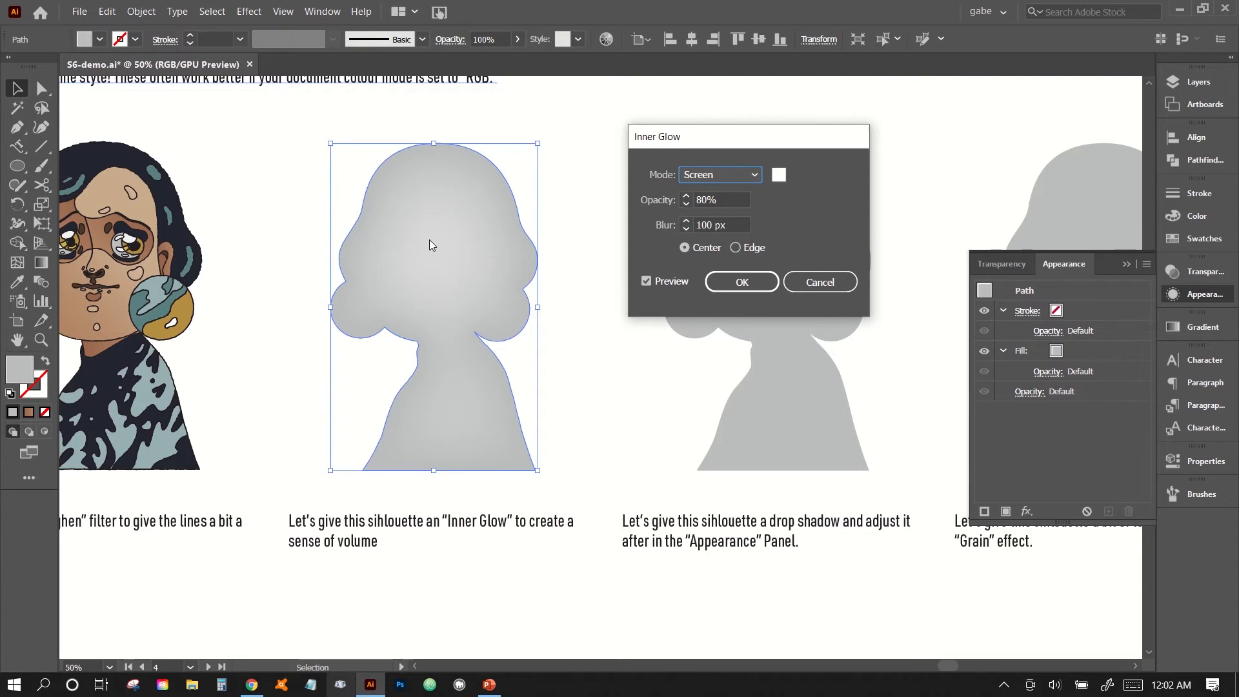
pyautogui.click(722, 200)
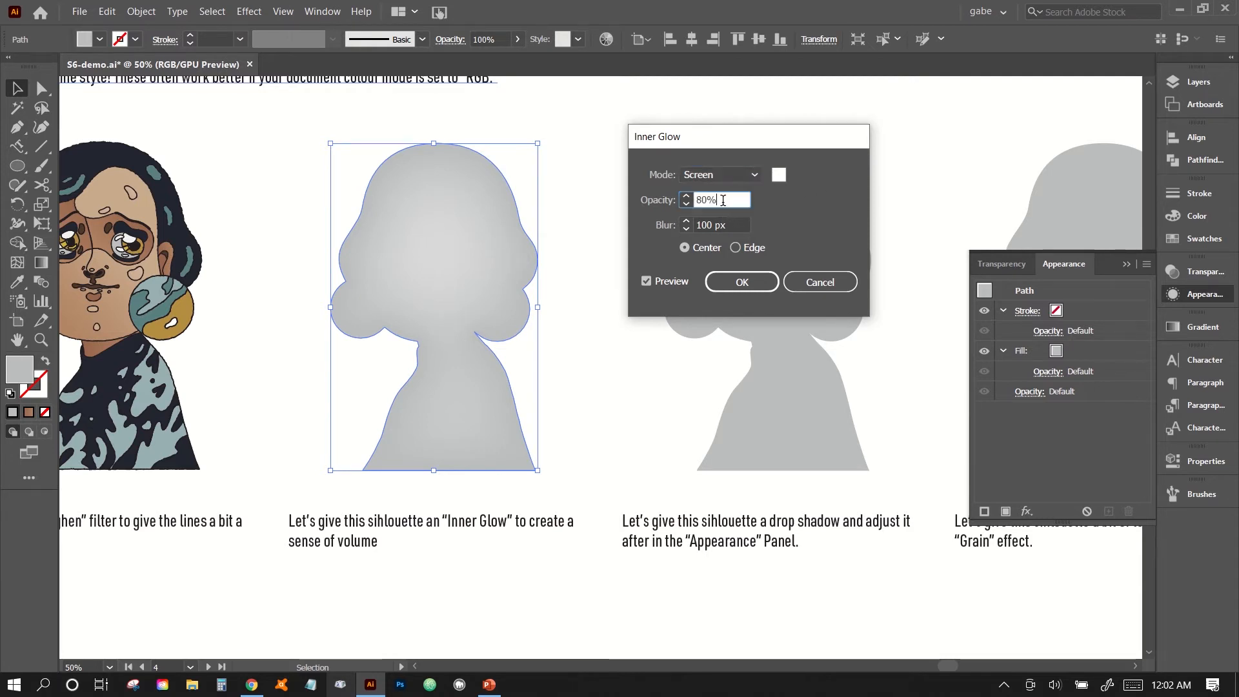
pyautogui.hotkey('shift', 'Up')
pyautogui.hotkey('shift', 'Up')
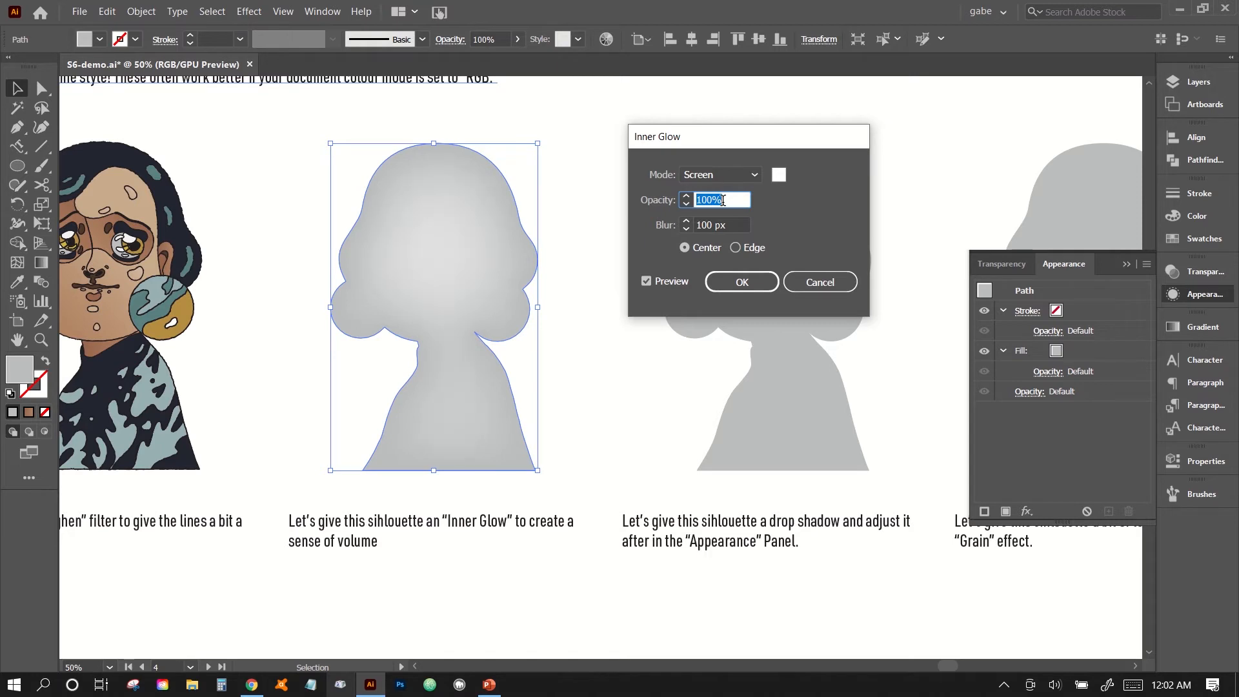
# Try different blur amounts for the inner glow and settle on 60 px.
pyautogui.press('Tab')
pyautogui.hotkey('shift', 'Down')
pyautogui.hotkey('shift', 'Down')
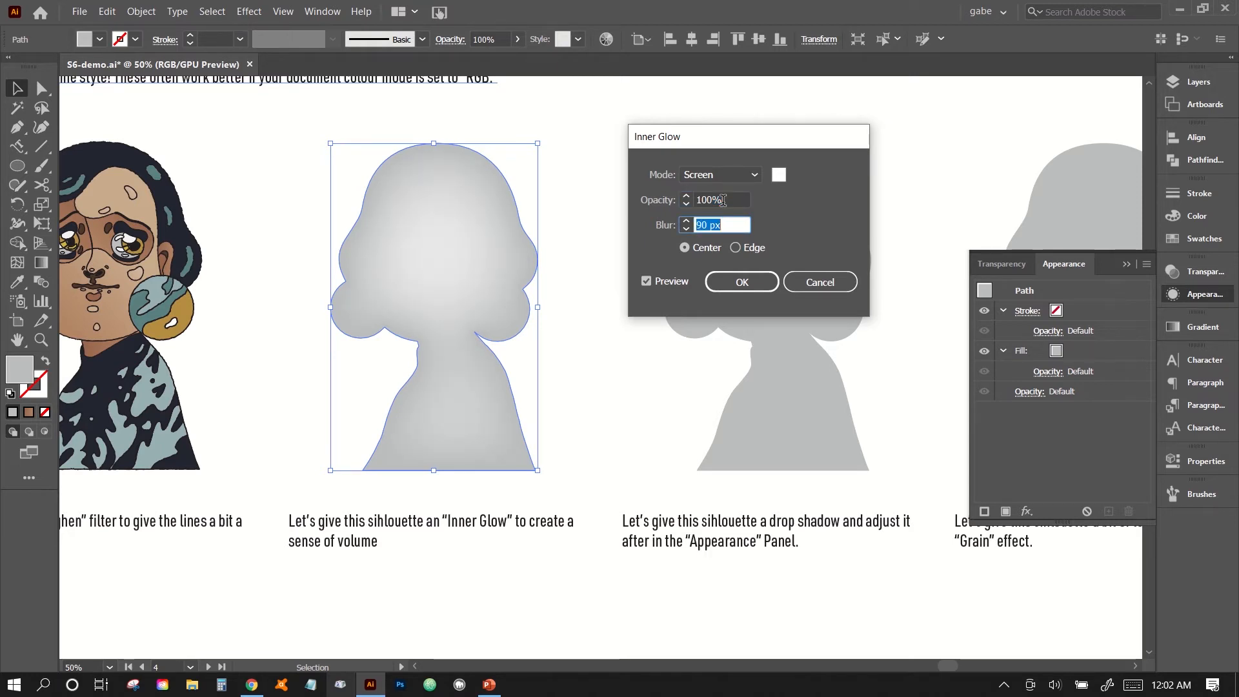
pyautogui.hotkey('shift', 'Down')
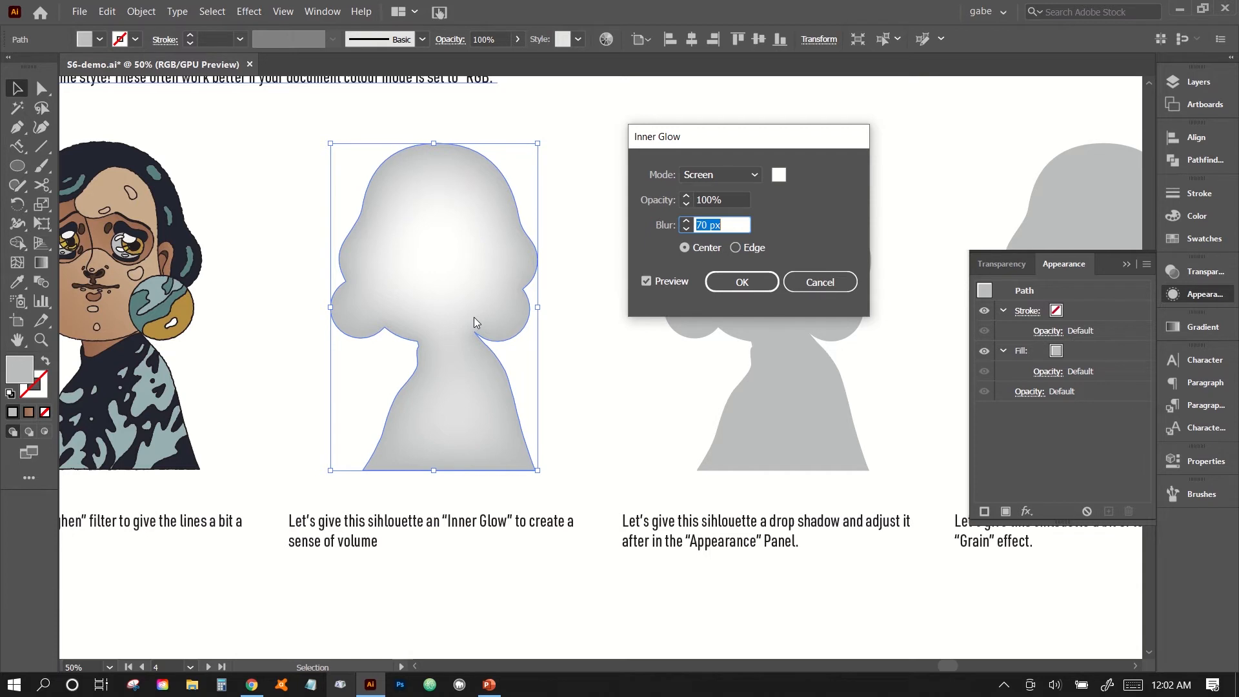
pyautogui.hotkey('shift', 'Down')
pyautogui.hotkey('shift', 'Down')
pyautogui.hotkey('shift', 'Up')
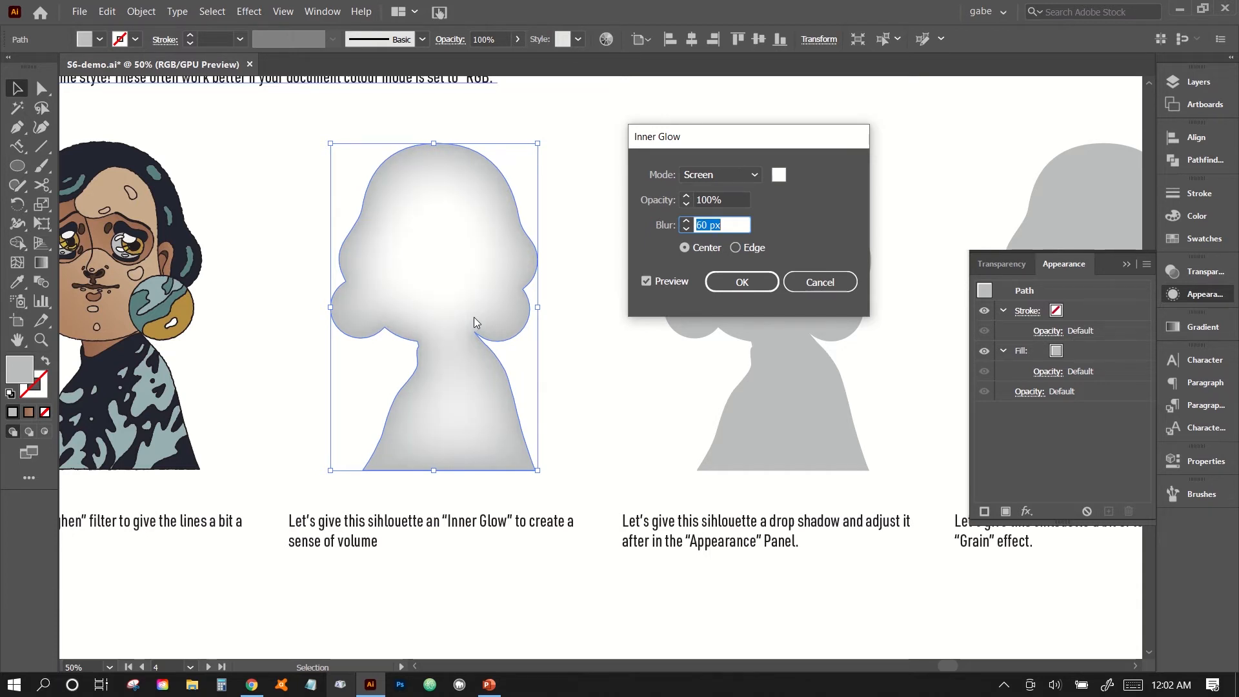
pyautogui.hotkey('shift', 'Up')
pyautogui.hotkey('shift', 'Up')
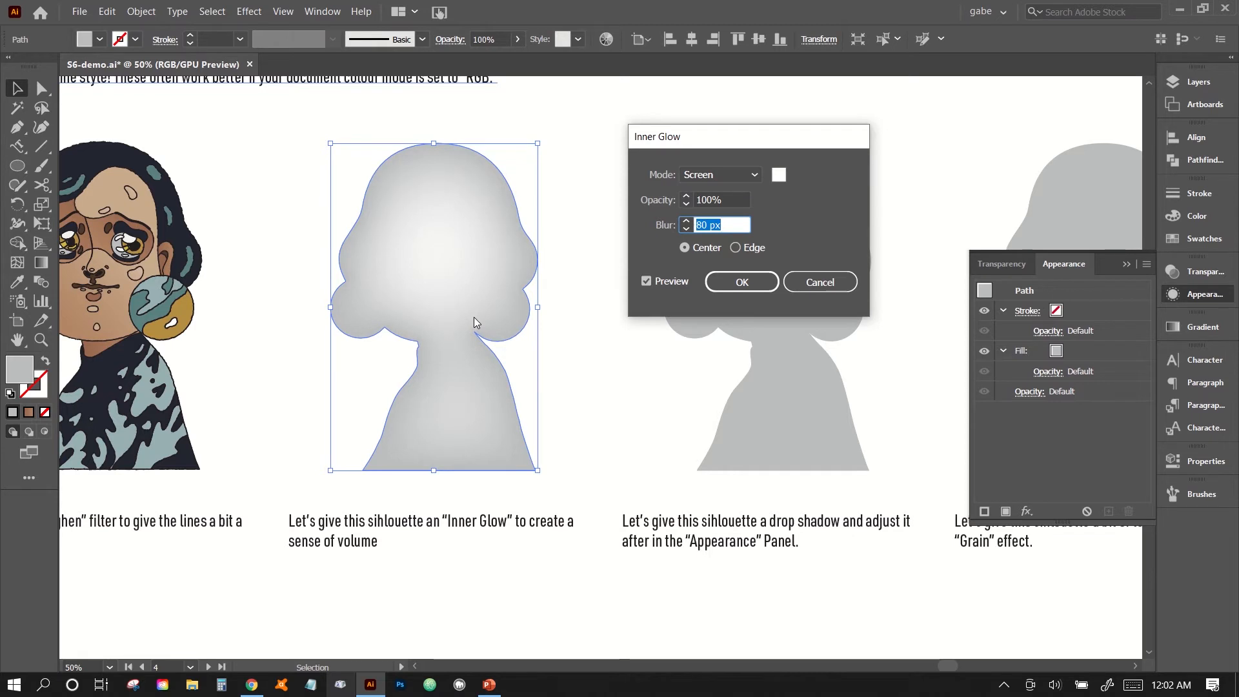
pyautogui.hotkey('shift', 'Down')
pyautogui.hotkey('shift', 'Down')
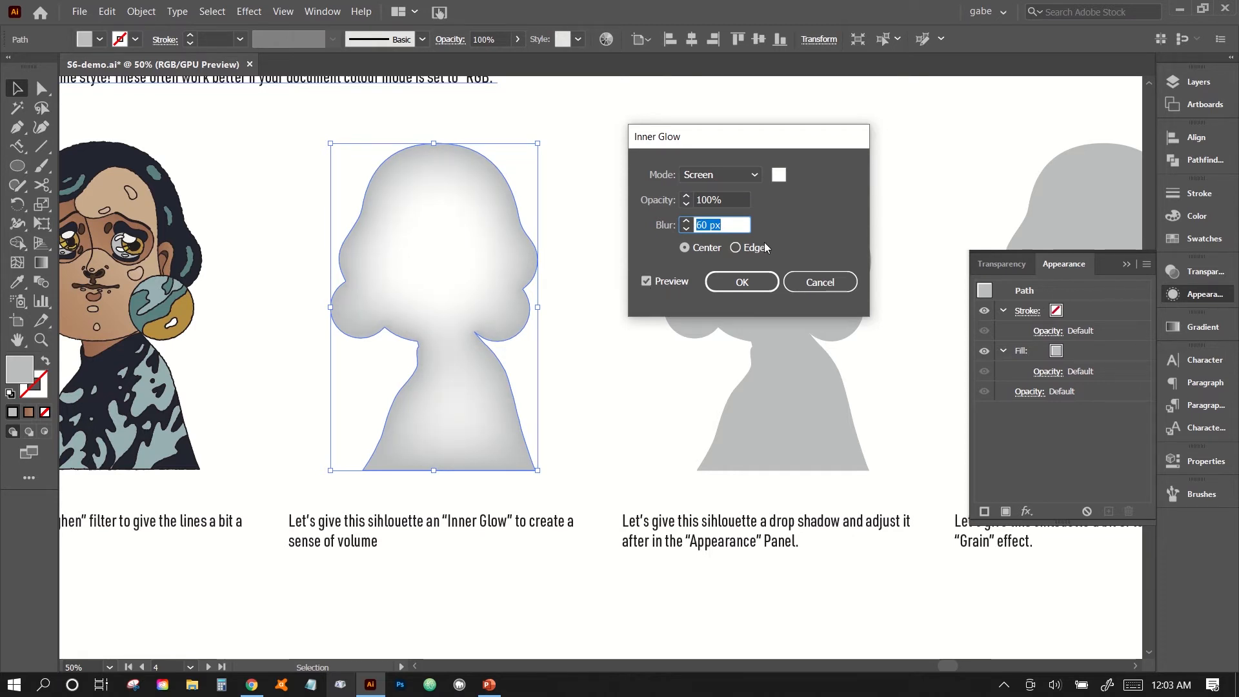
# Preview the glow from the edge, switch it back to the center, apply the Inner Glow, and deselect the silhouette.
pyautogui.click(765, 248)
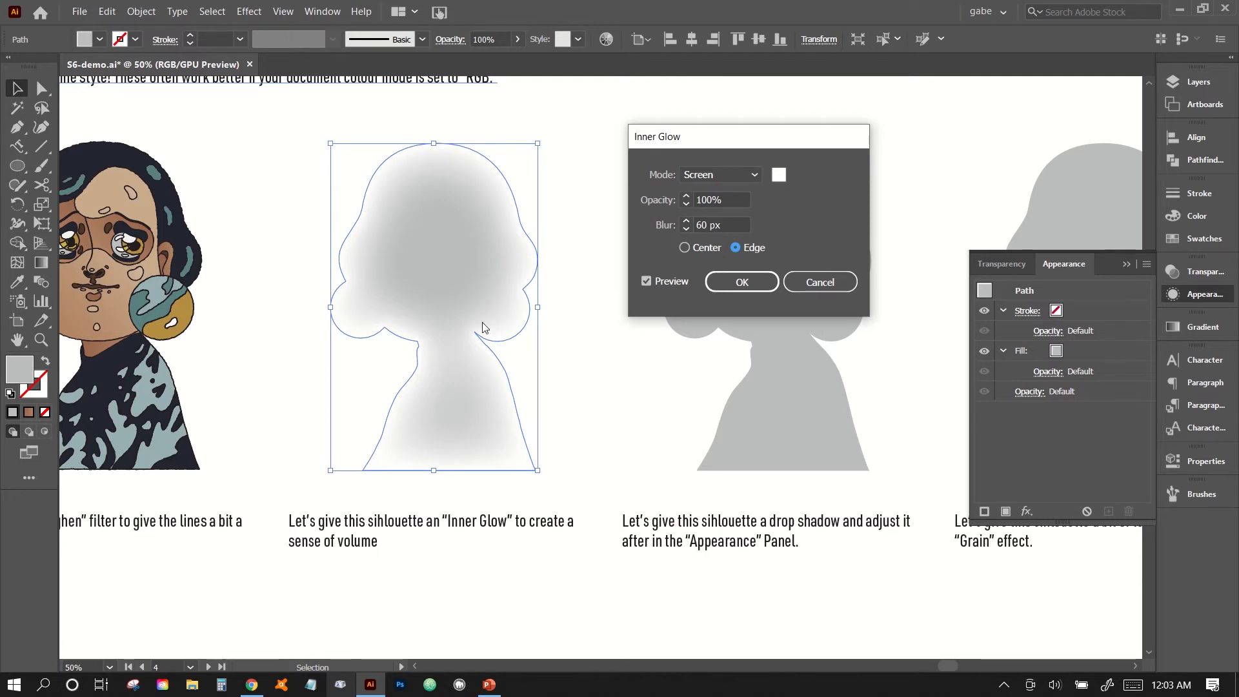
pyautogui.click(698, 246)
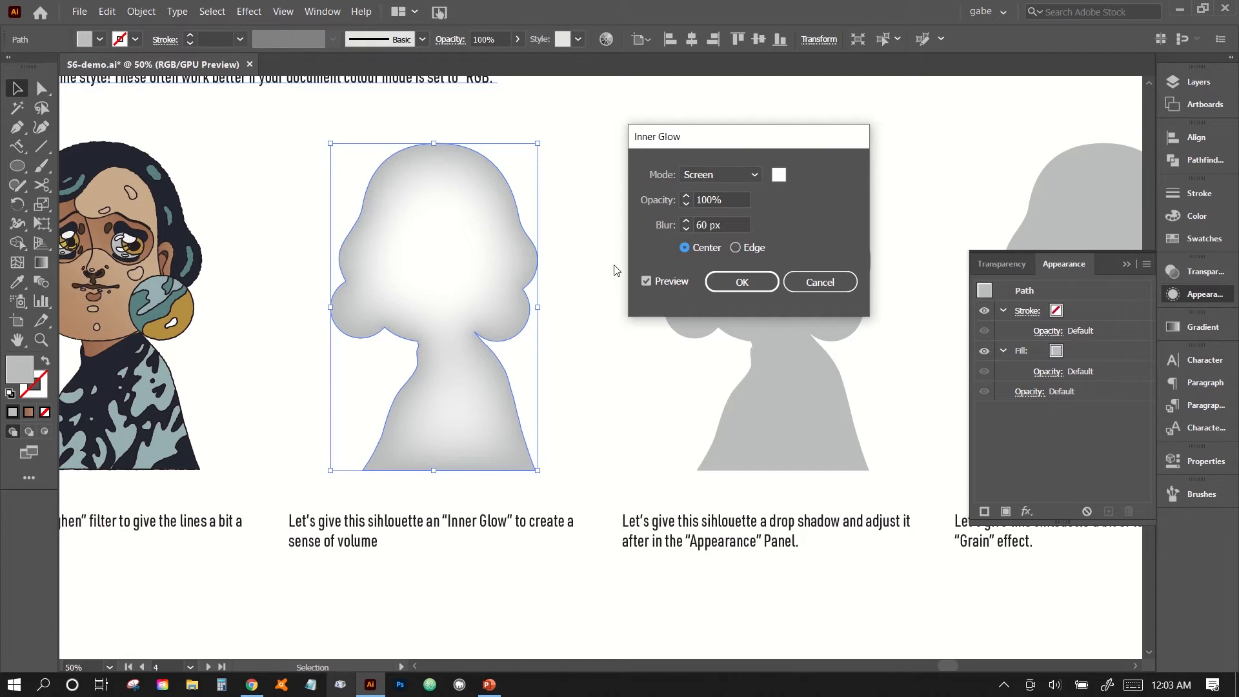
pyautogui.click(742, 282)
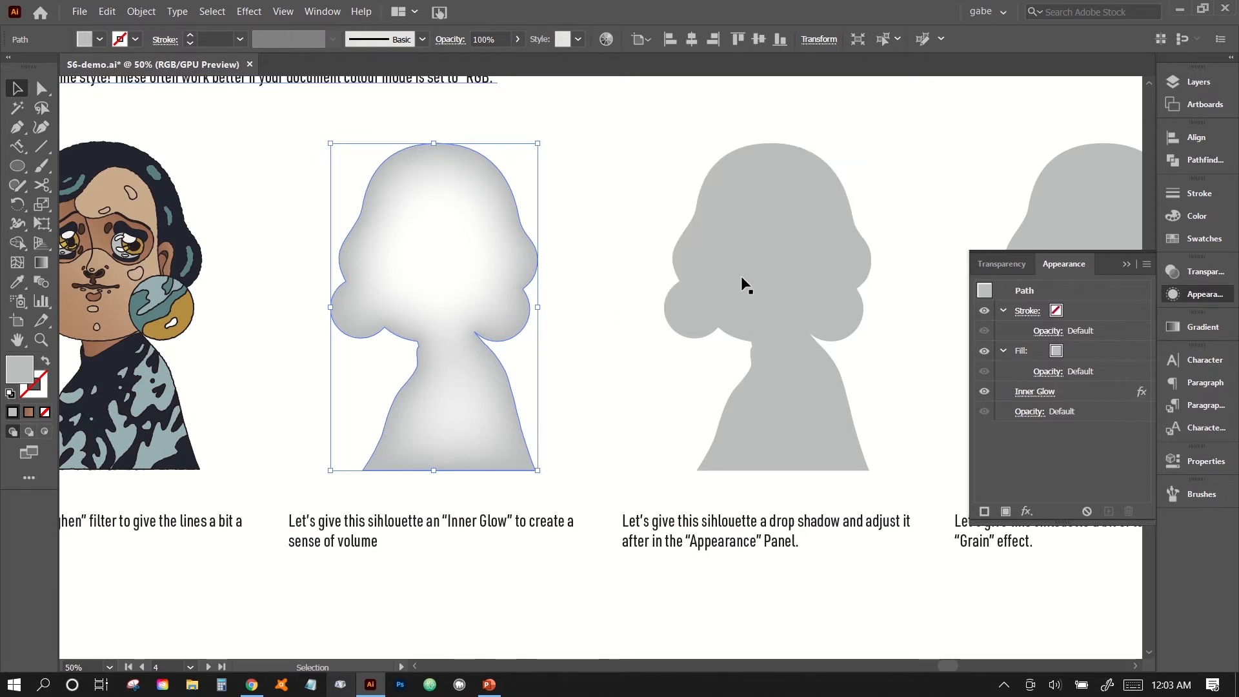
pyautogui.click(596, 386)
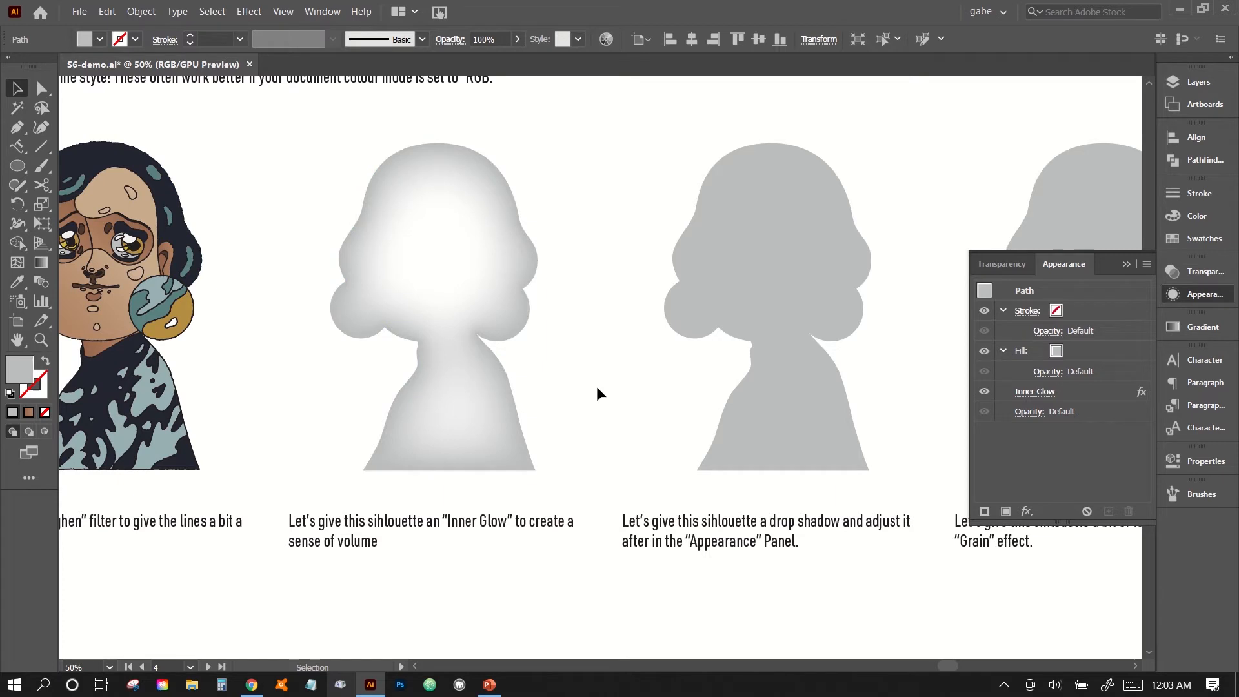
# Recolor the inner-glow silhouette with a darker grey swatch and deselect it to check the contrast.
pyautogui.click(501, 293)
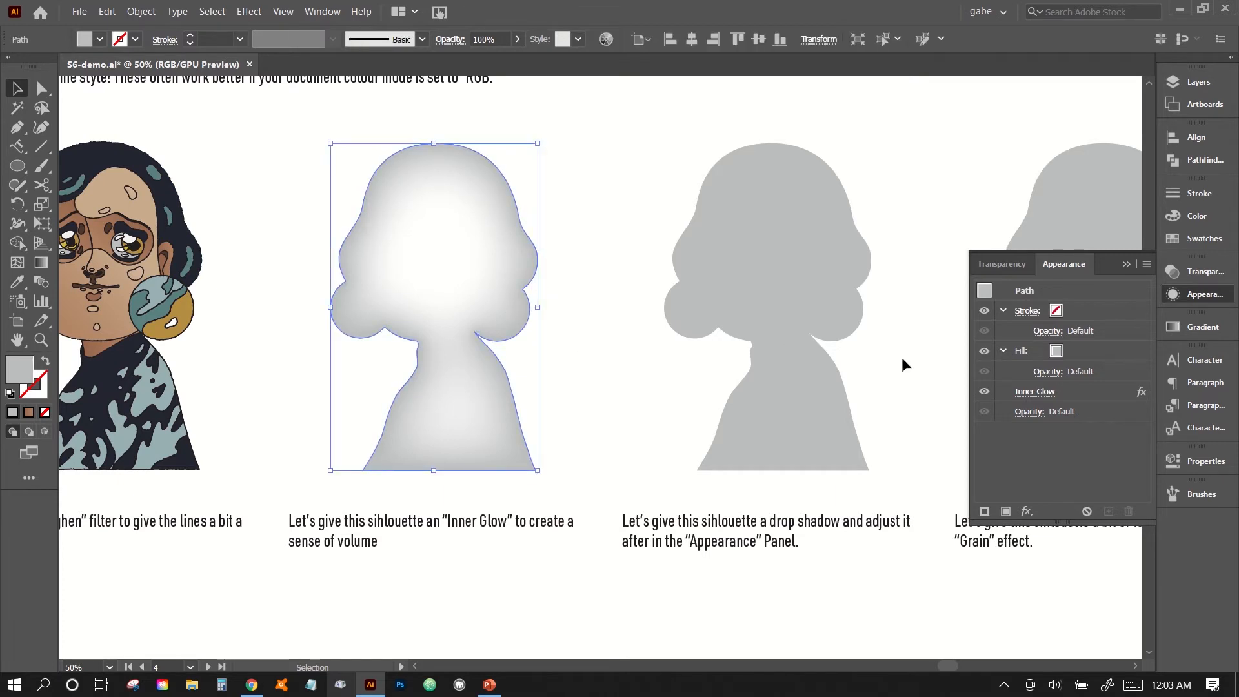
pyautogui.click(1200, 235)
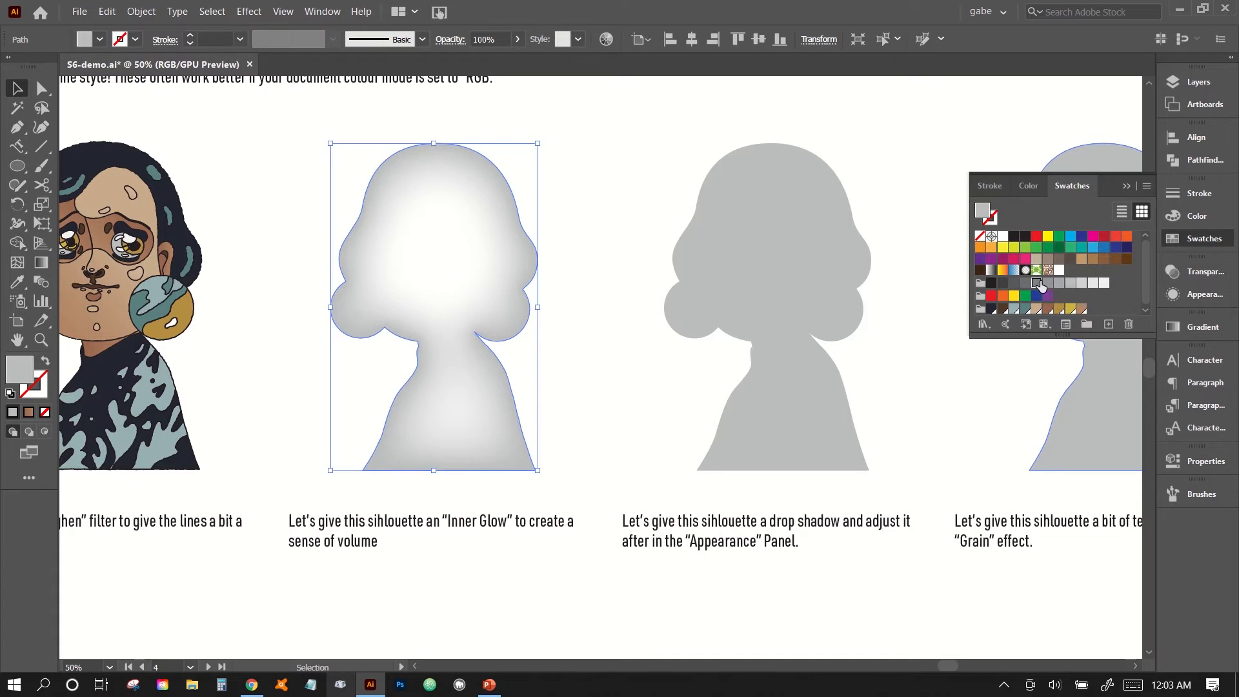
pyautogui.click(1036, 283)
pyautogui.click(579, 320)
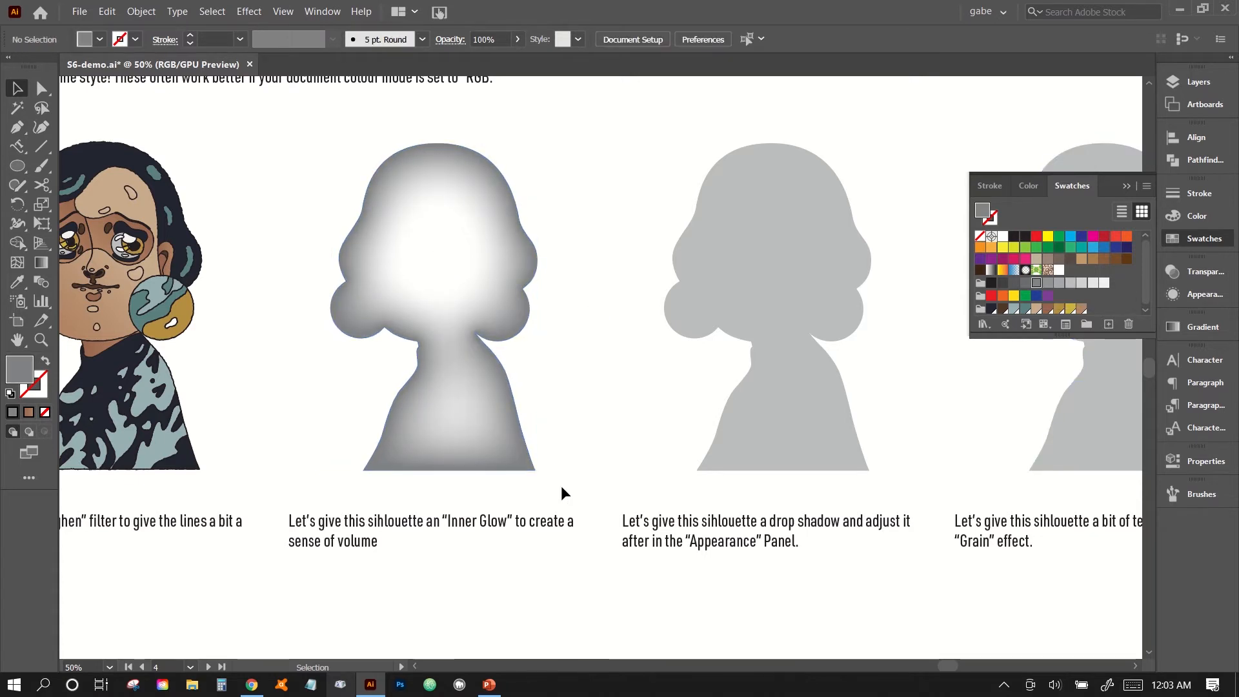
# Reopen the Inner Glow settings of the darker silhouette, increase the blur, apply the change, and deselect the shape.
pyautogui.click(484, 301)
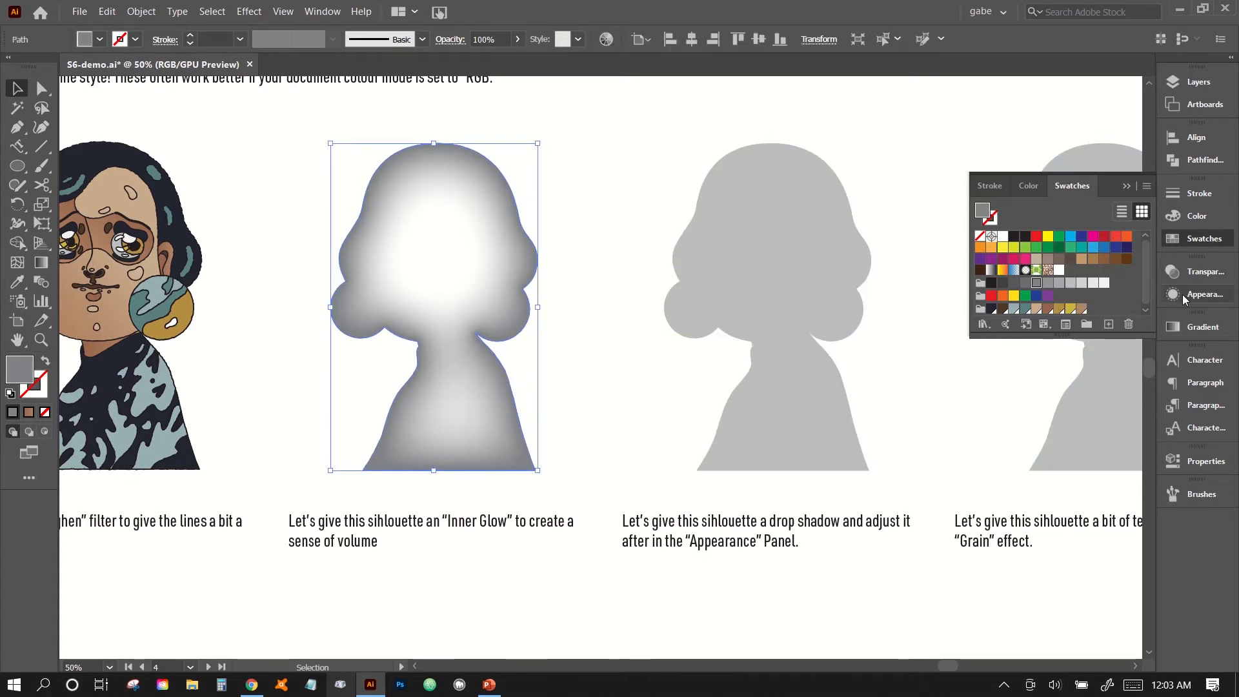
pyautogui.click(1204, 294)
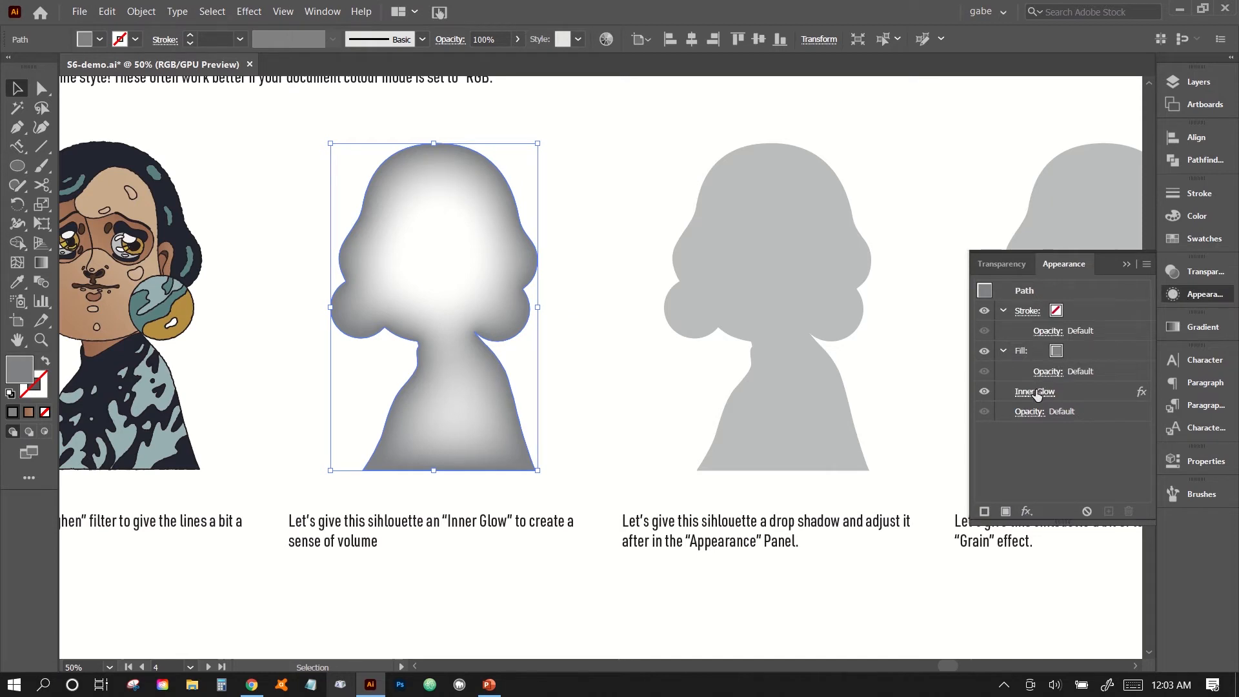
pyautogui.click(1037, 393)
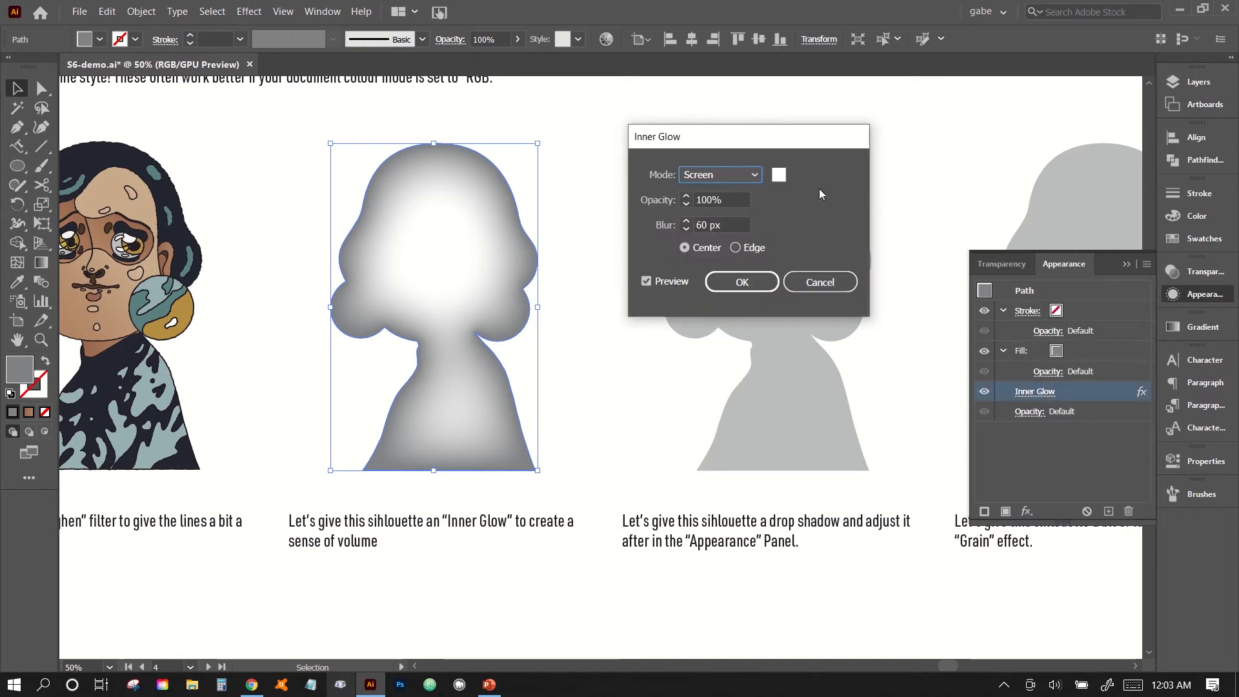
pyautogui.click(731, 193)
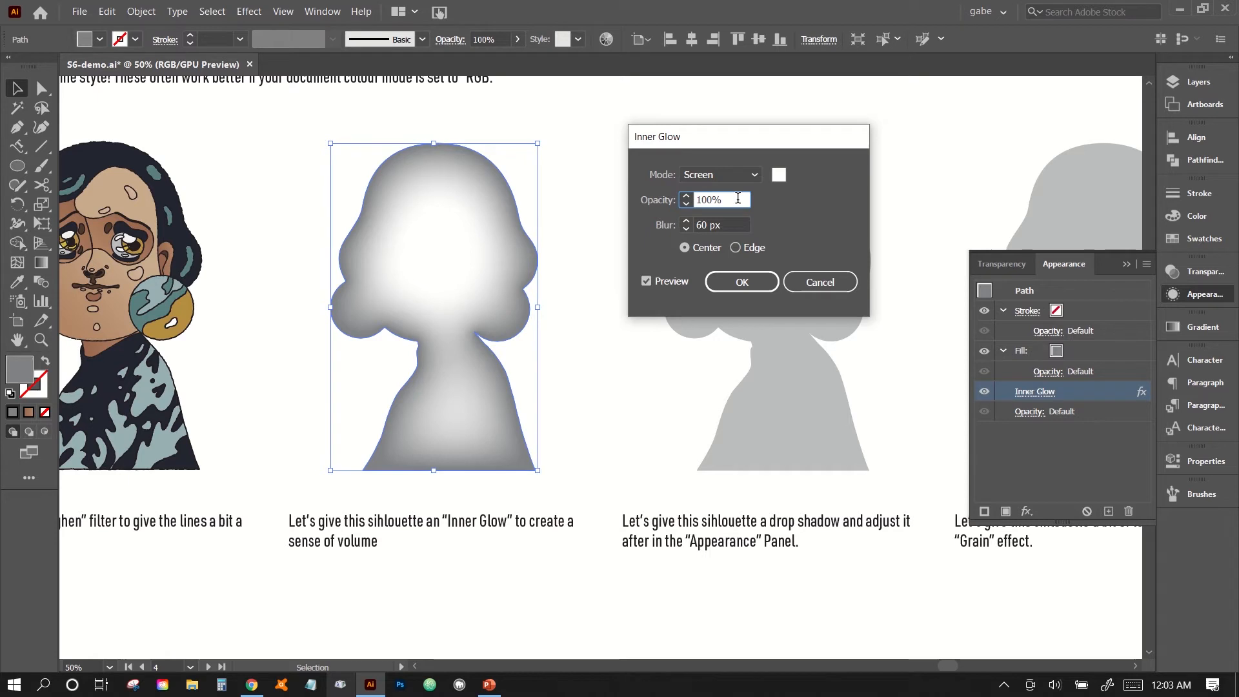
pyautogui.press('Tab')
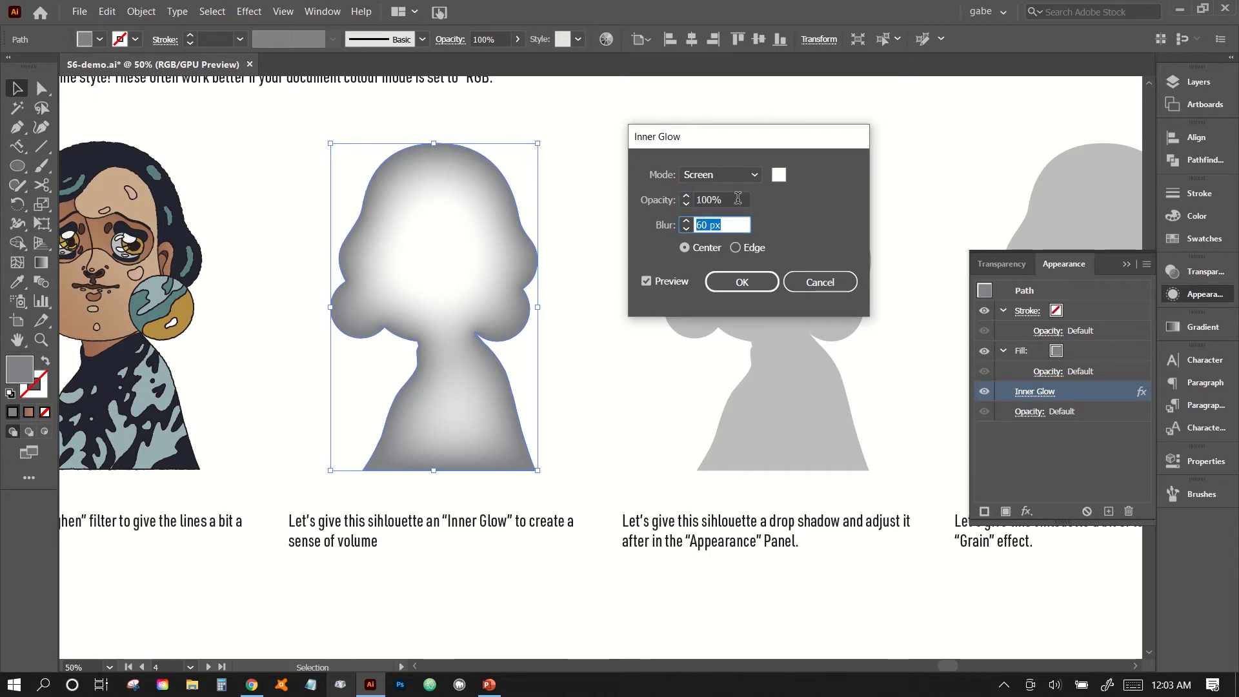
pyautogui.hotkey('shift', 'Up')
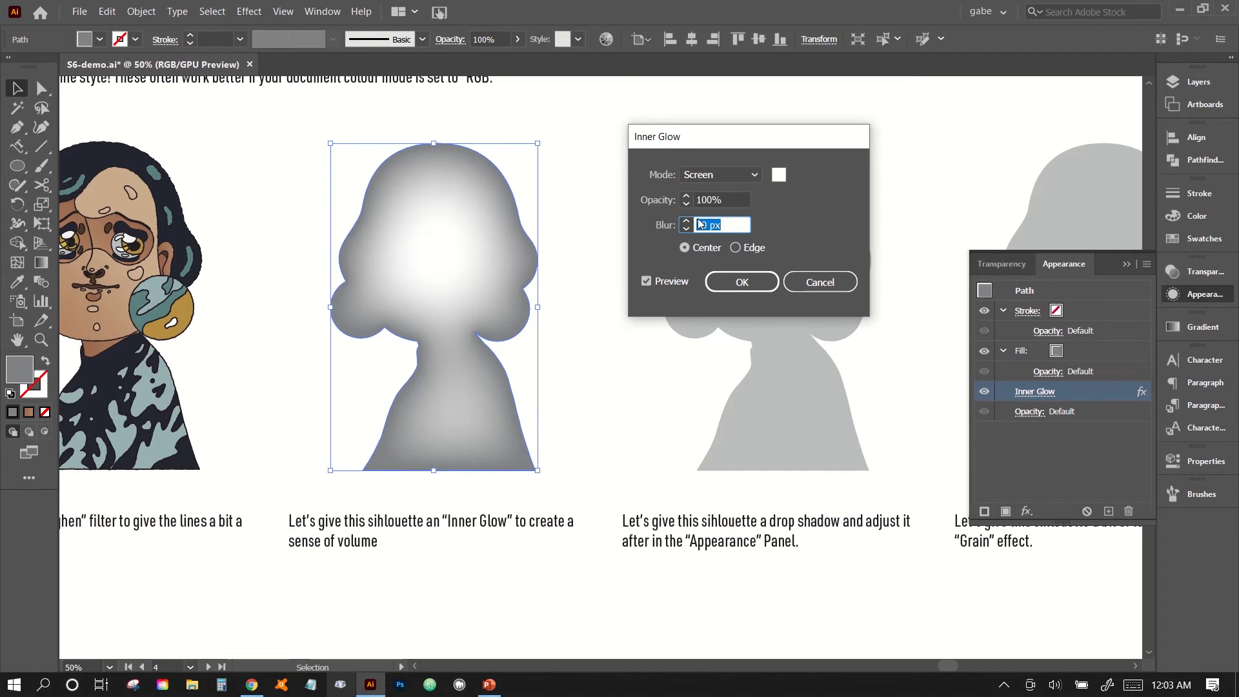
pyautogui.click(761, 288)
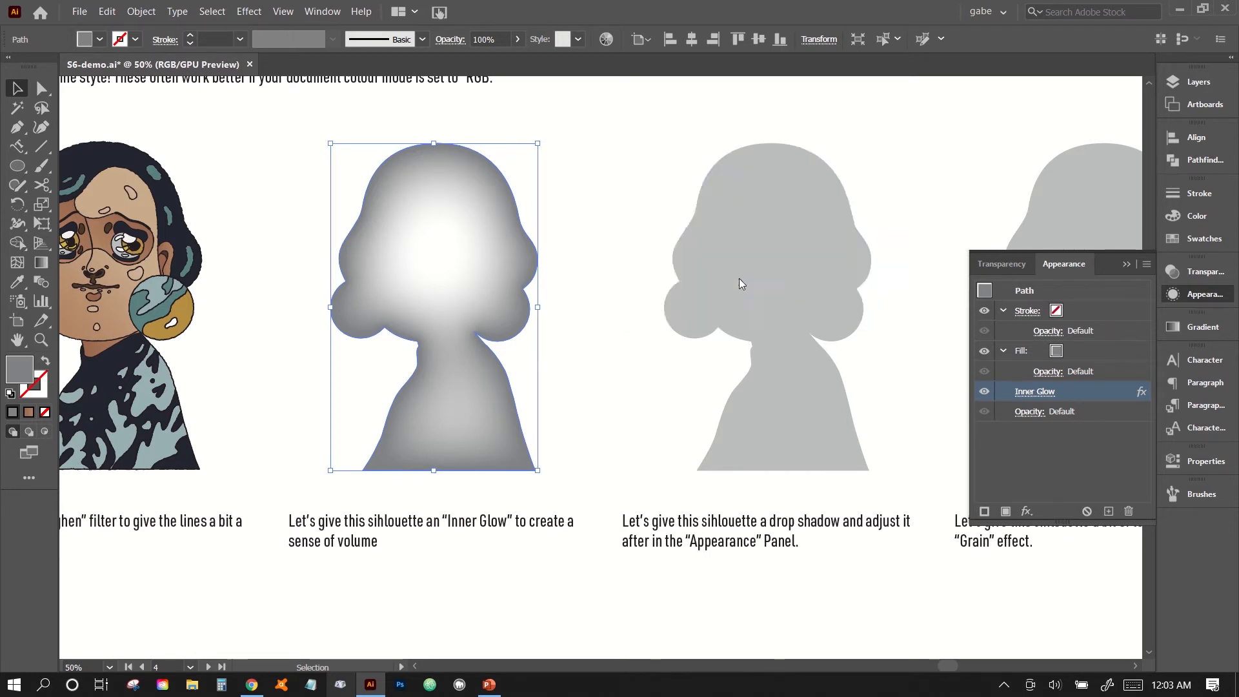
pyautogui.click(641, 360)
# Start an Illustrator Drop Shadow effect on the plain grey silhouette captioned for a drop shadow.
pyautogui.hscroll(5, 641, 359)
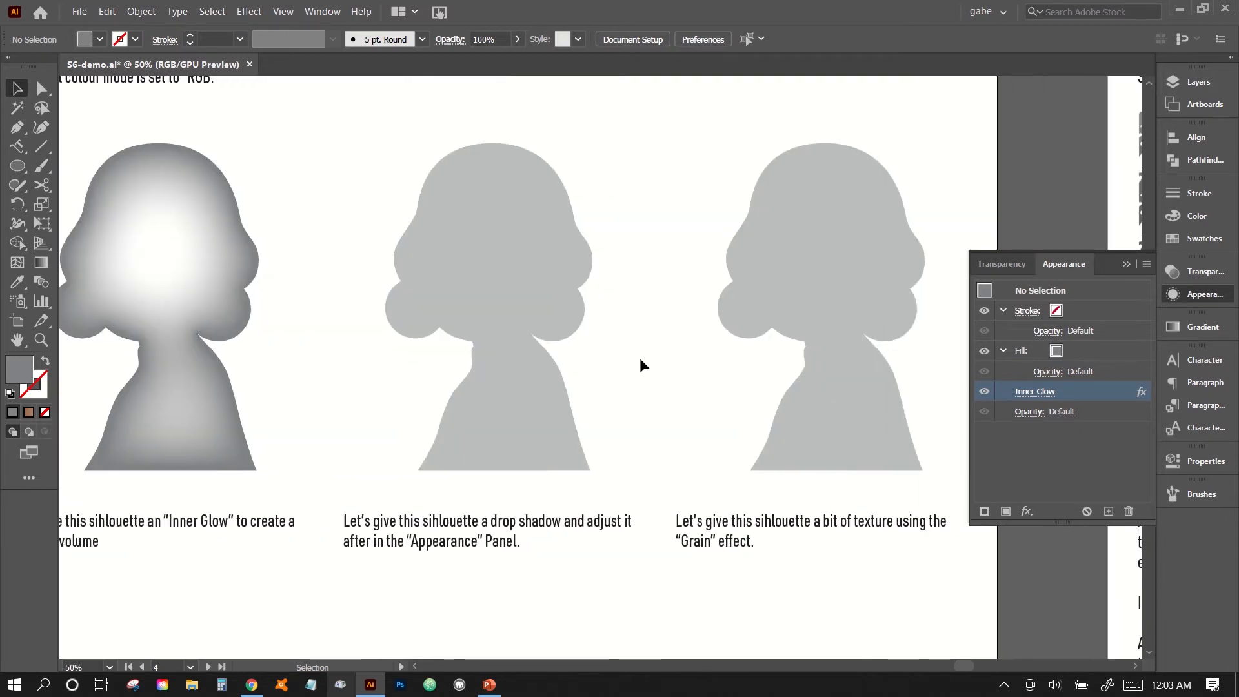
pyautogui.click(508, 303)
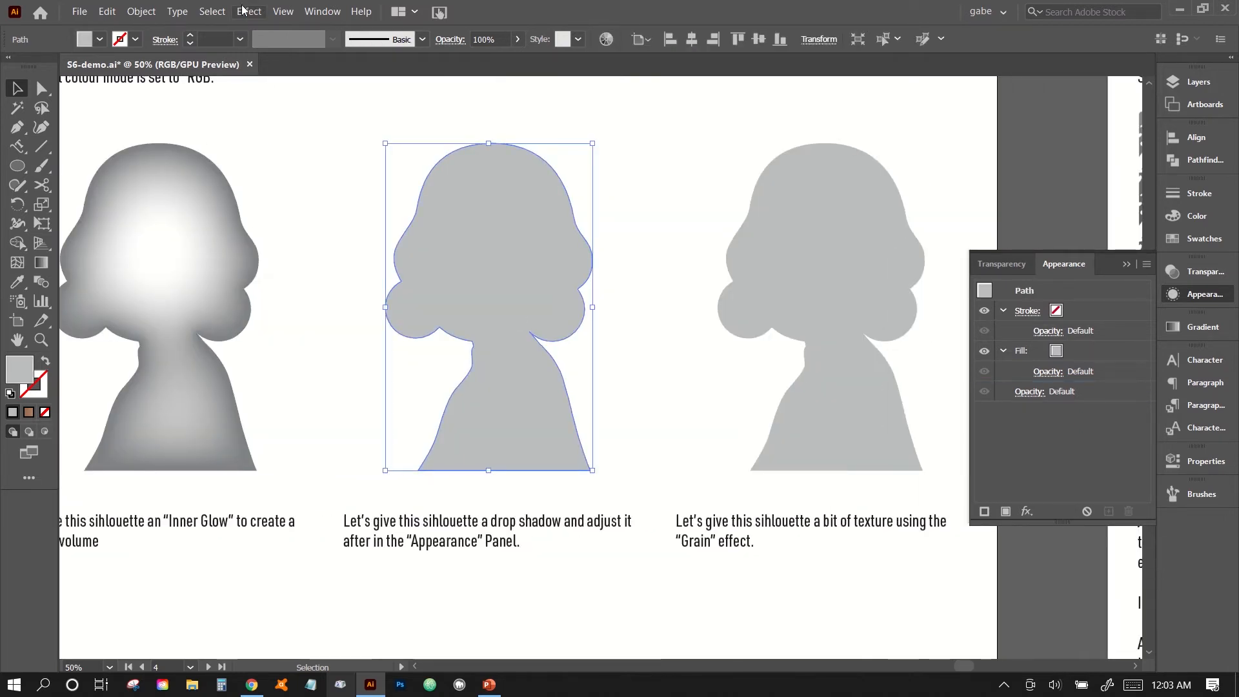
pyautogui.click(242, 10)
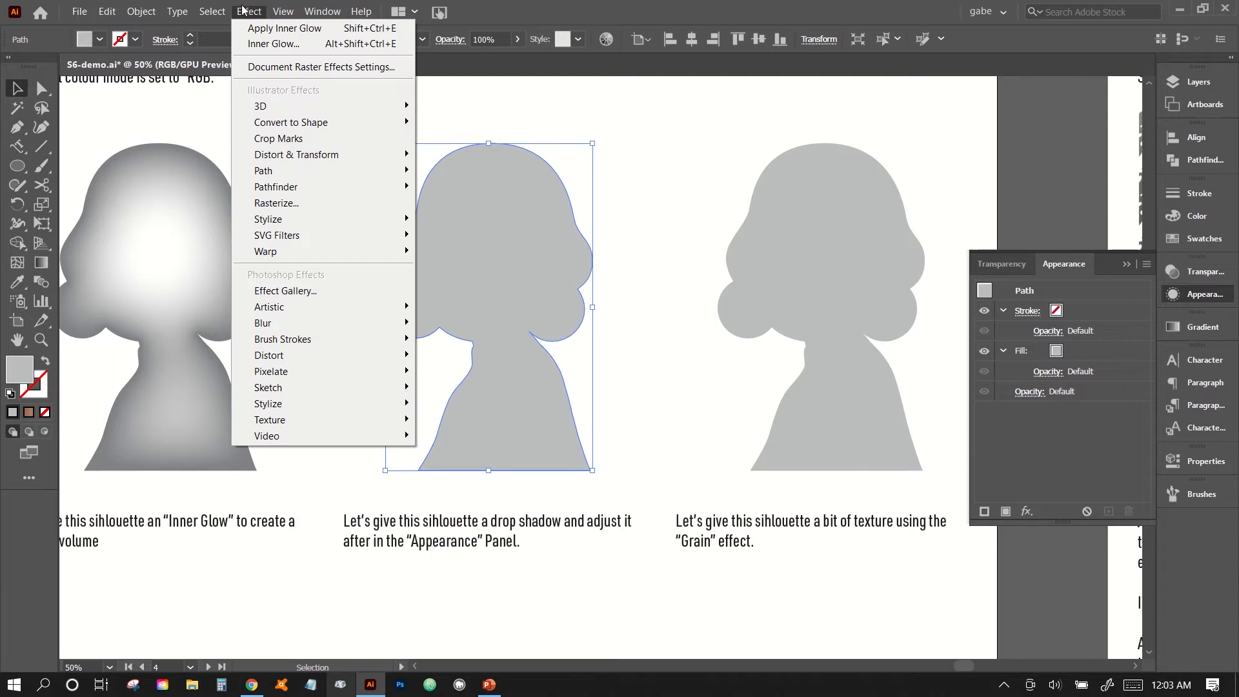
pyautogui.moveTo(268, 220)
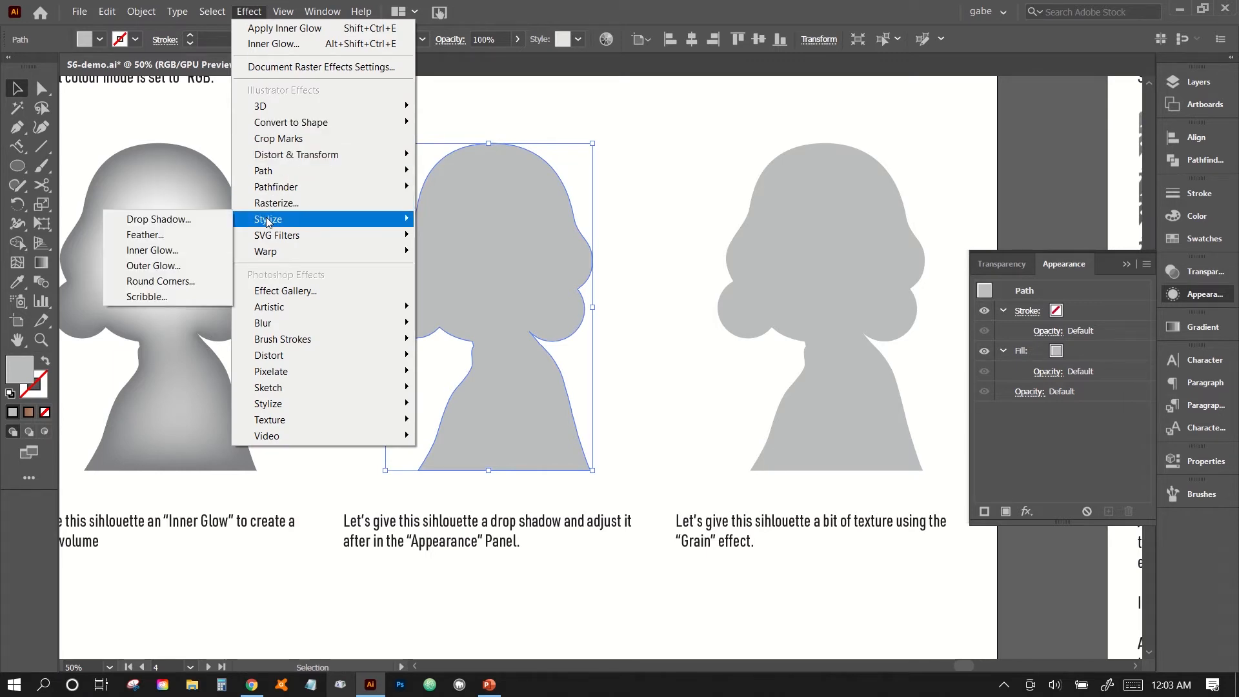
pyautogui.click(174, 226)
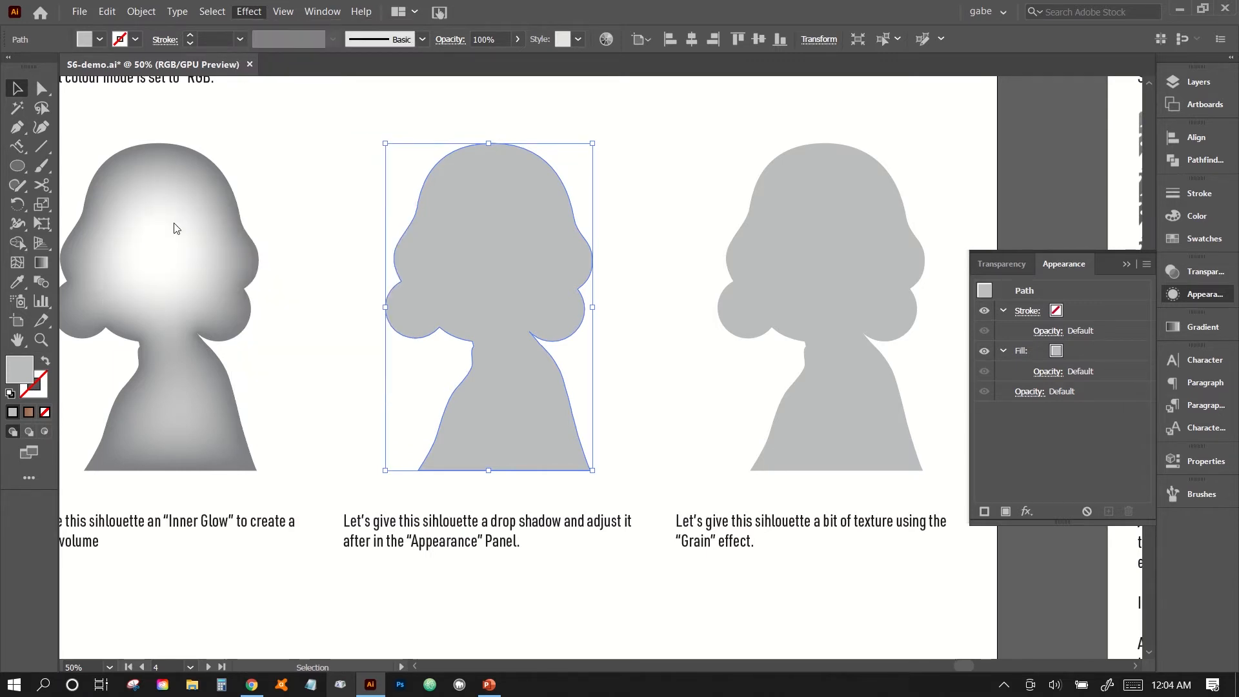
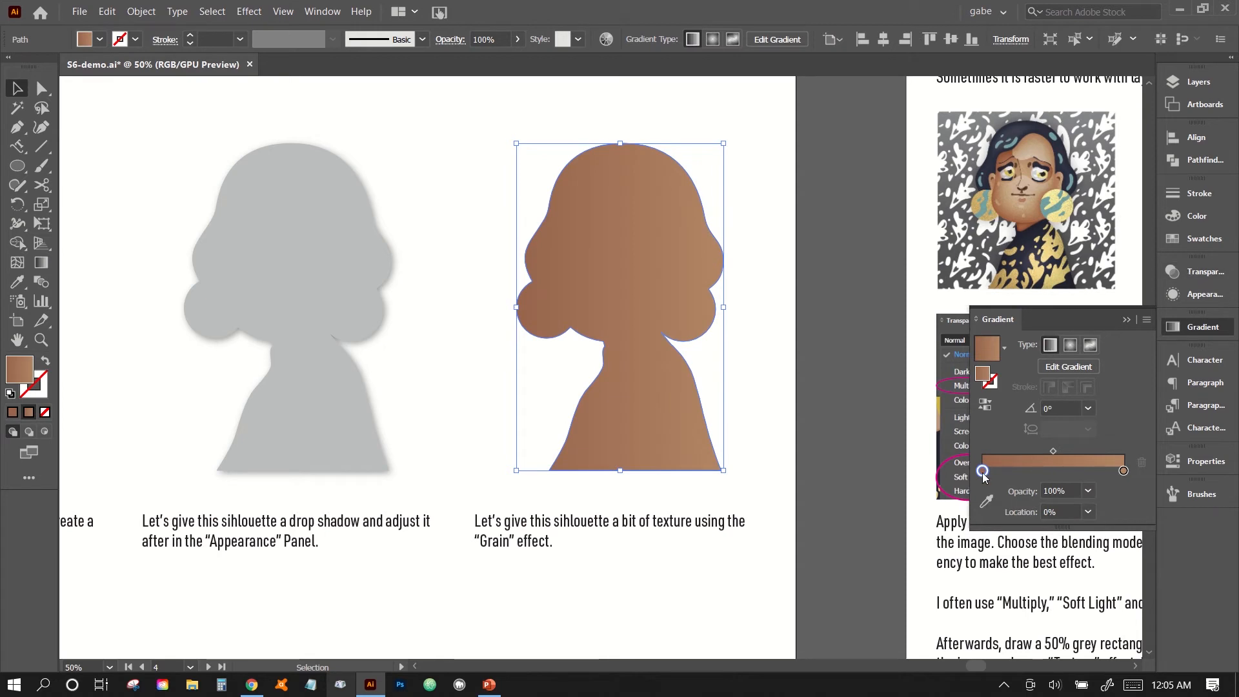
# Fill the silhouette captioned for the Grain effect with the white-to-black linear gradient swatch.
pyautogui.click(1188, 242)
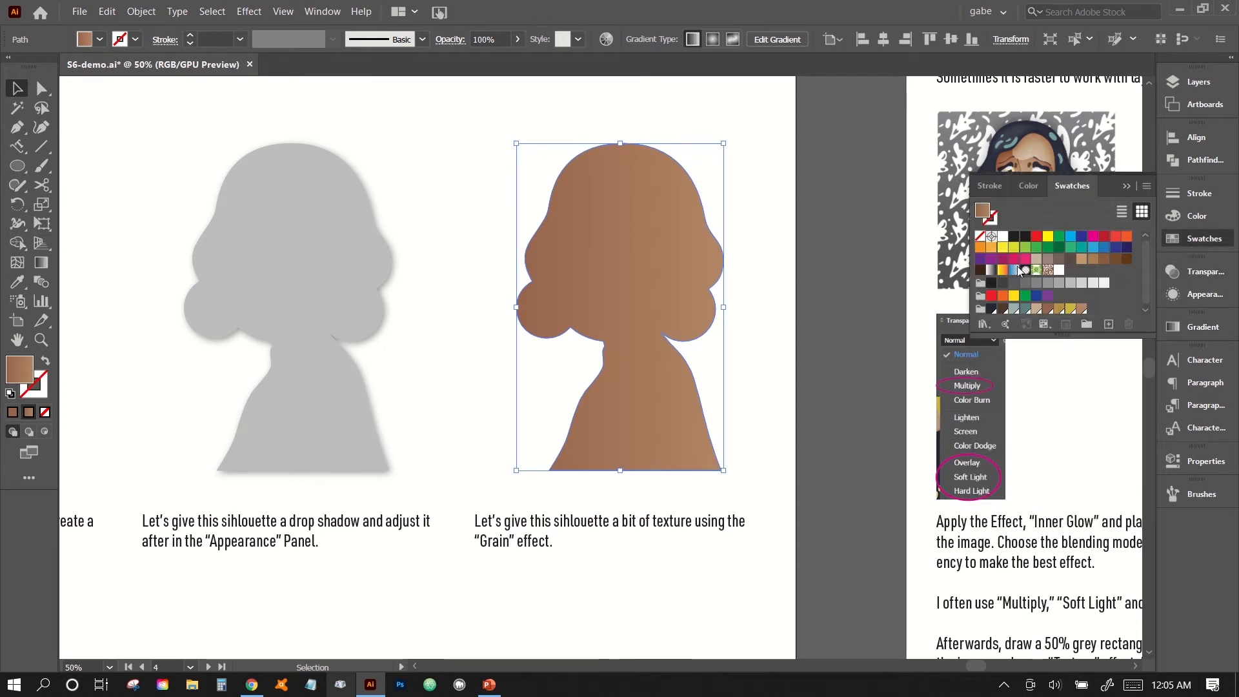
pyautogui.click(991, 269)
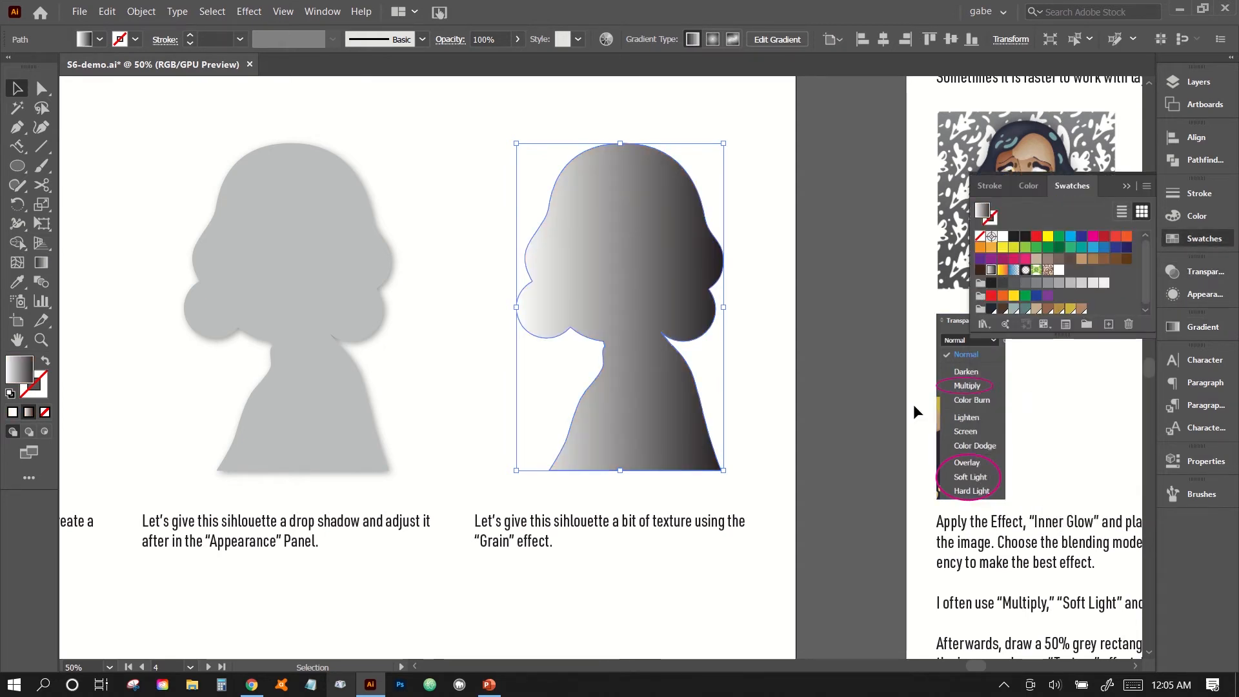
pyautogui.click(474, 171)
# Start the Photoshop Texture Grain effect on the black-and-white gradient silhouette.
pyautogui.press('a')
pyautogui.hotkey('ctrl', '+')
pyautogui.moveTo(597, 317); pyautogui.dragTo(440, 367)
pyautogui.press('v')
pyautogui.click(250, 11)
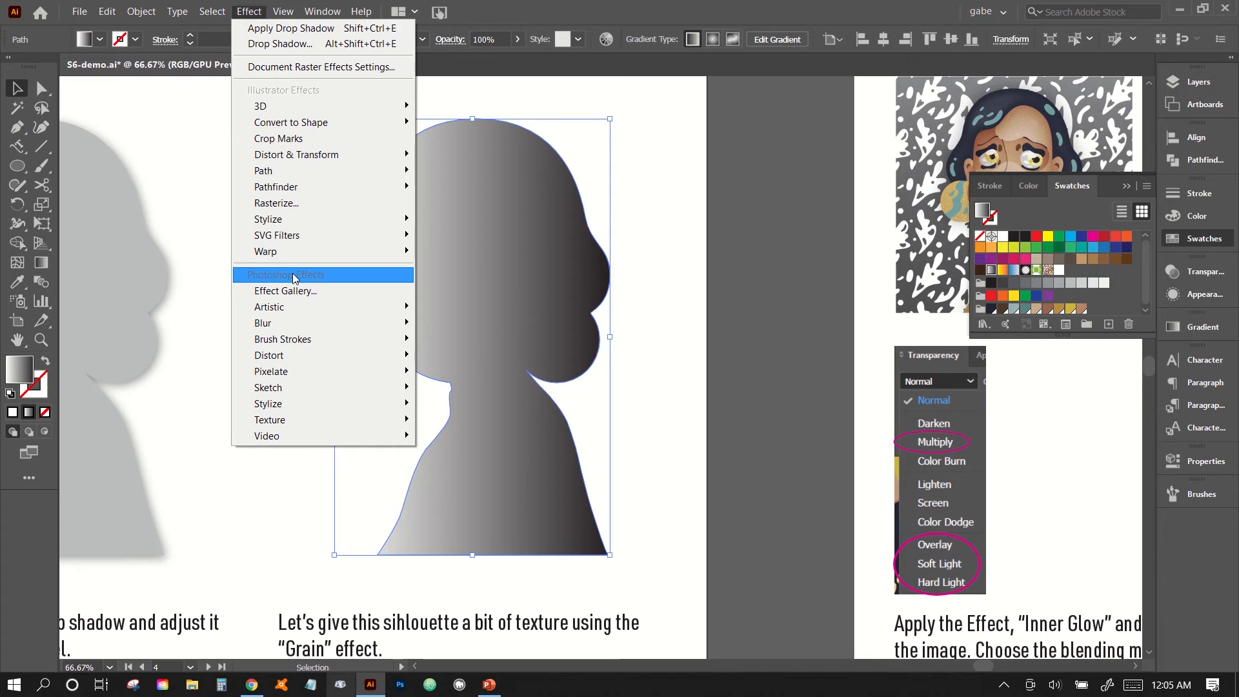
pyautogui.moveTo(316, 346)
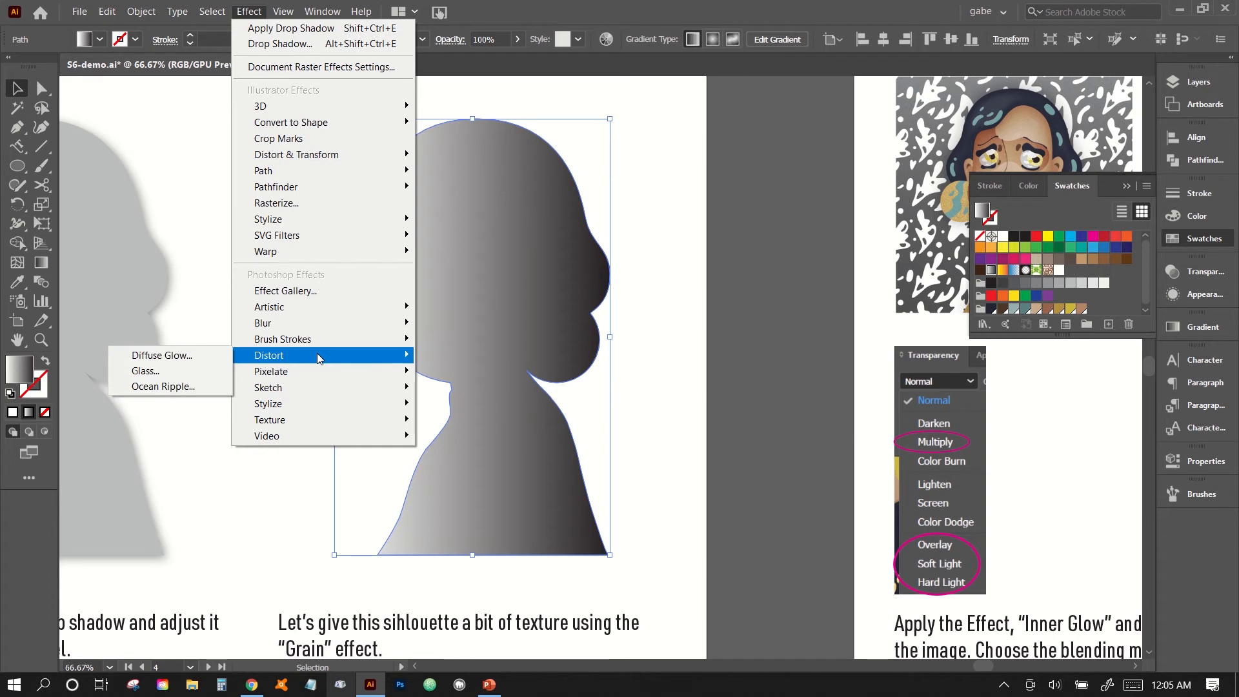
pyautogui.moveTo(320, 382)
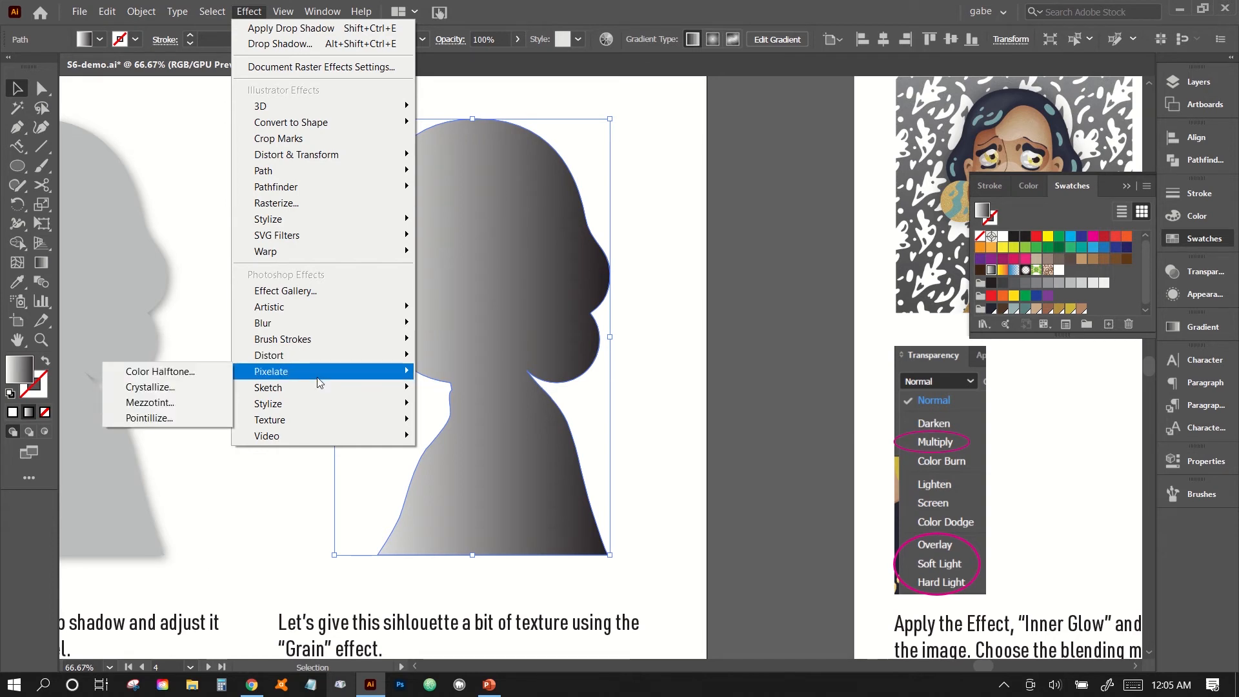
pyautogui.moveTo(309, 418)
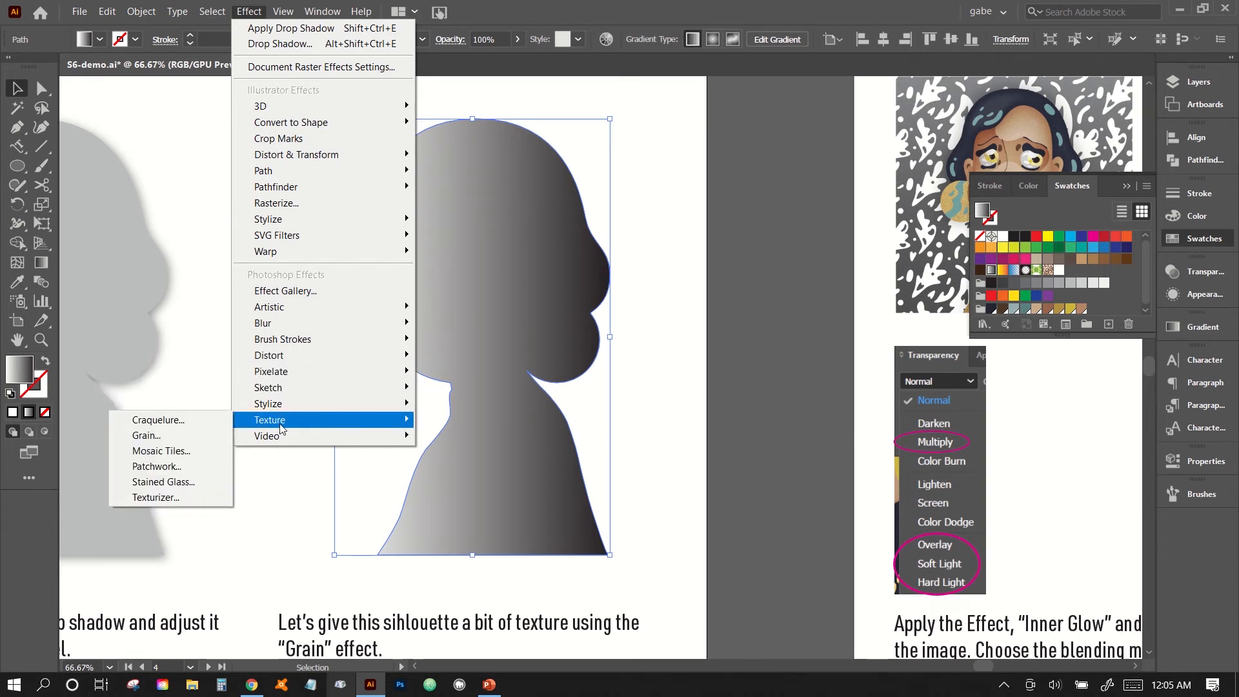
pyautogui.click(192, 434)
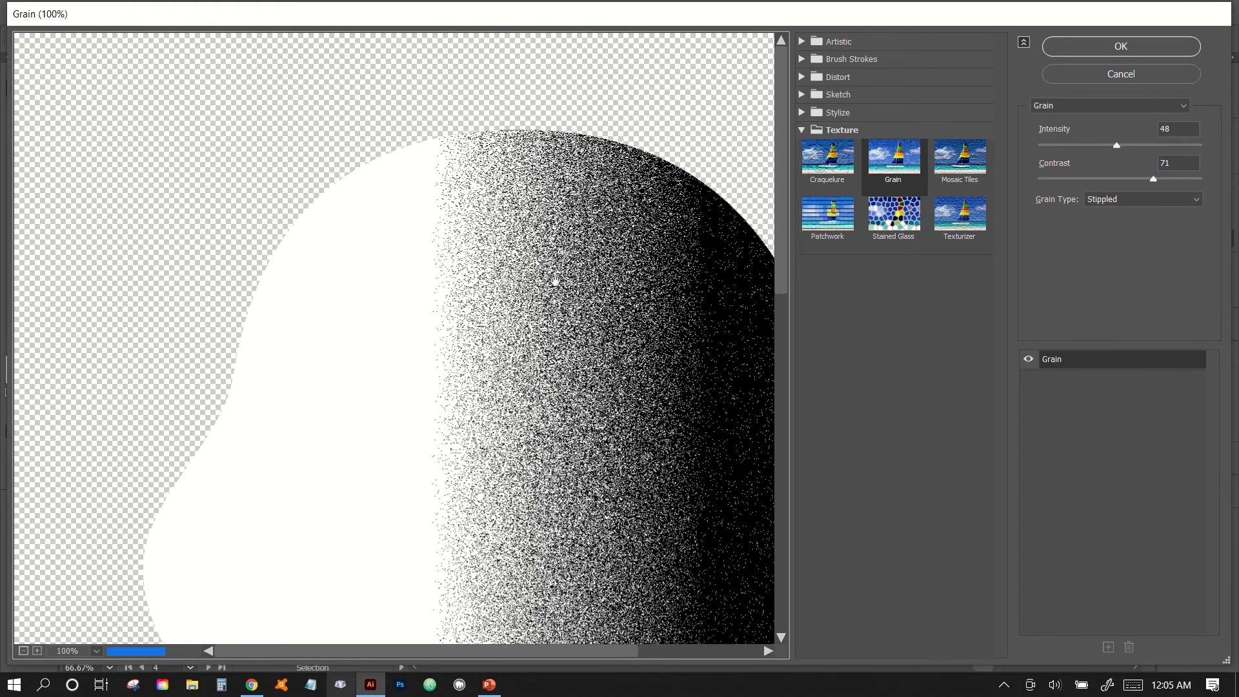
# Preview the whole silhouette with the Regular, Soft and Sprinkles grain types in turn.
pyautogui.moveTo(555, 282); pyautogui.dragTo(462, 231)
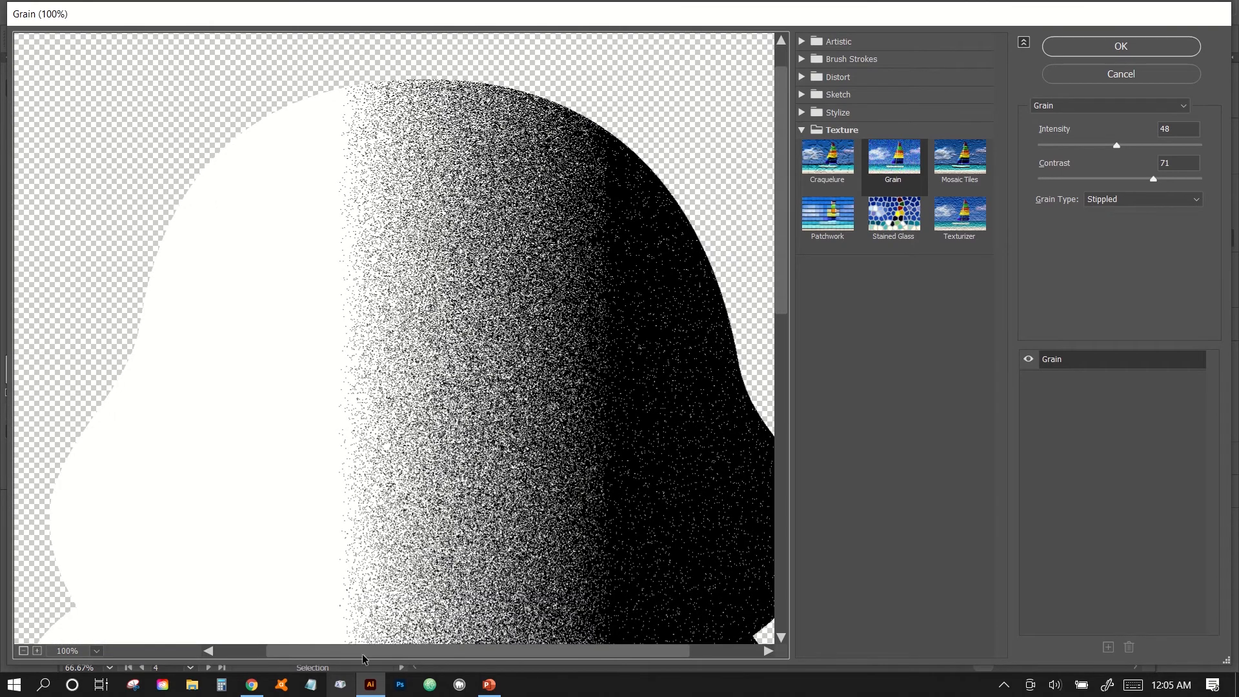
pyautogui.click(24, 650)
pyautogui.click(23, 651)
pyautogui.click(23, 650)
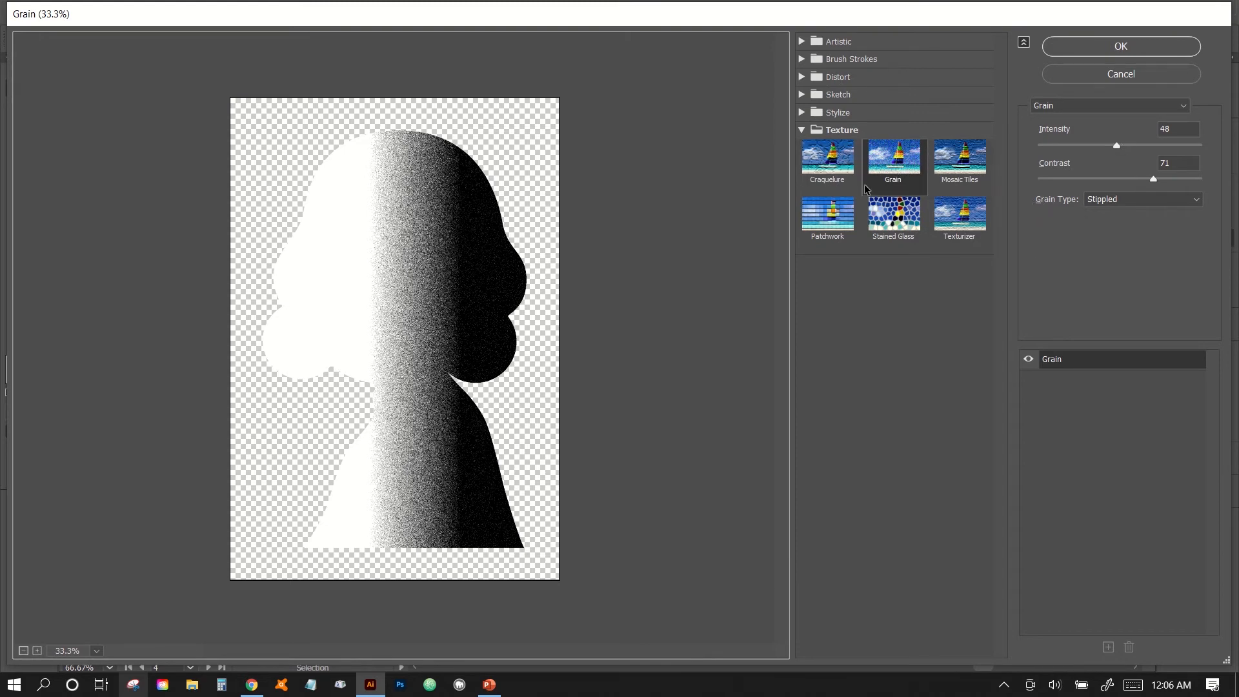
pyautogui.click(1141, 201)
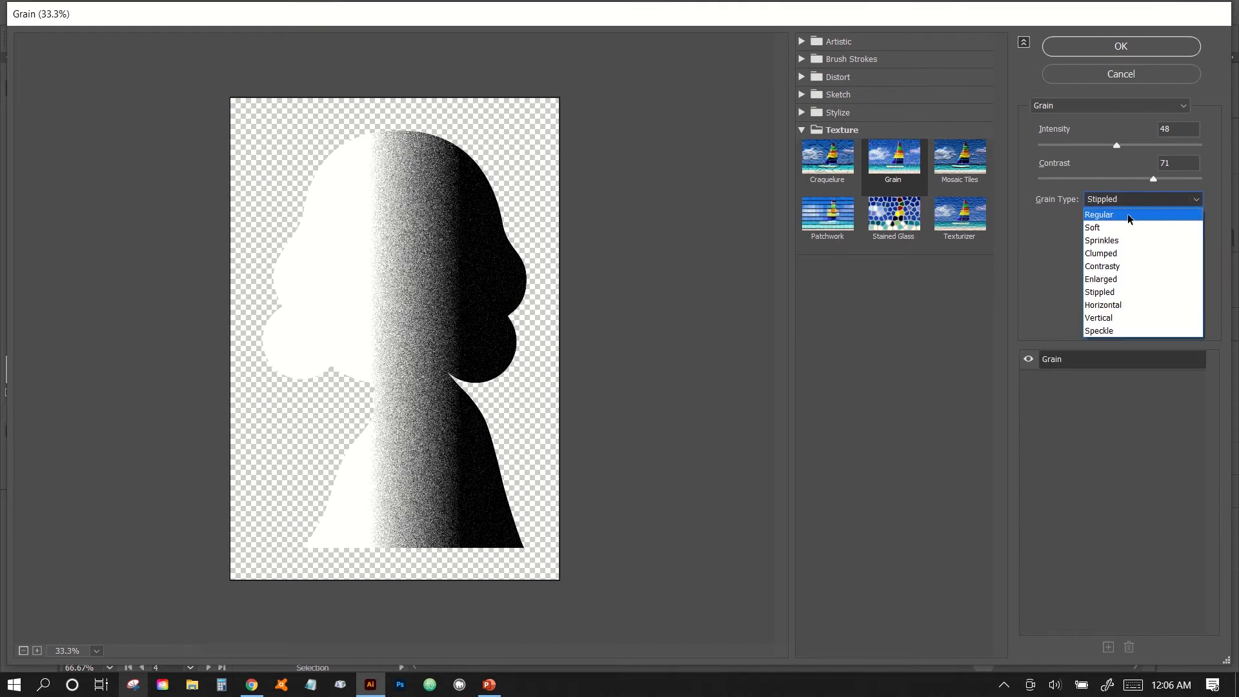
pyautogui.click(1128, 215)
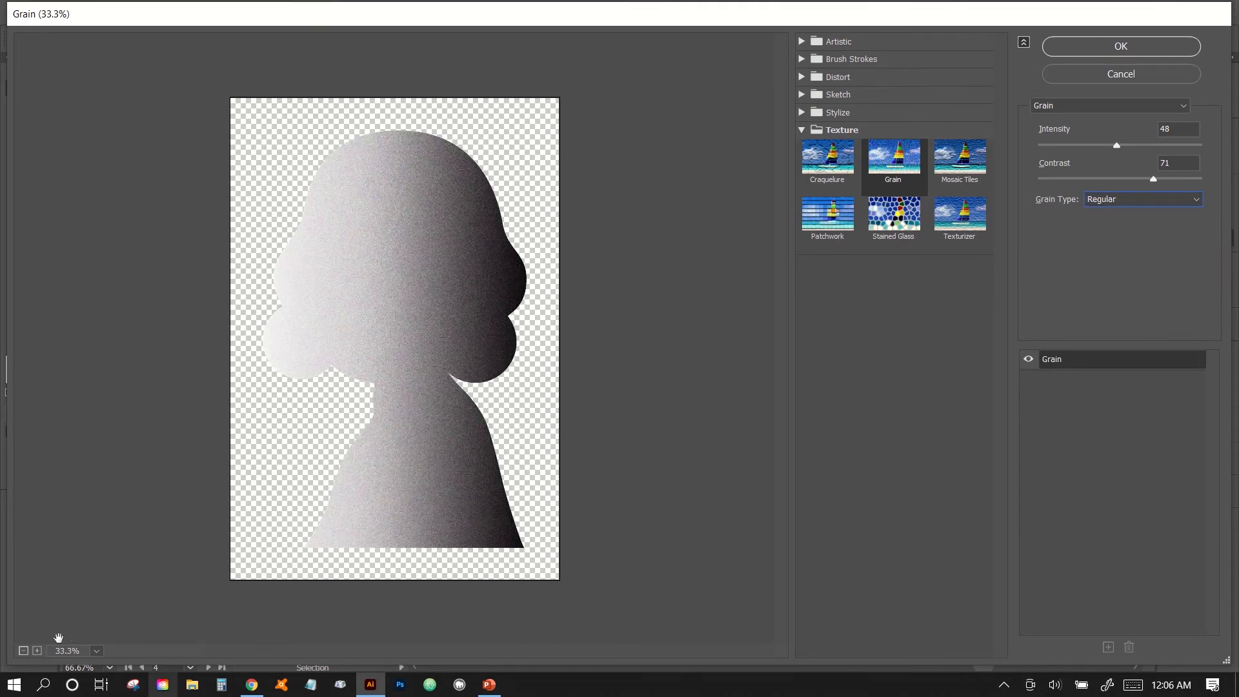
pyautogui.click(37, 651)
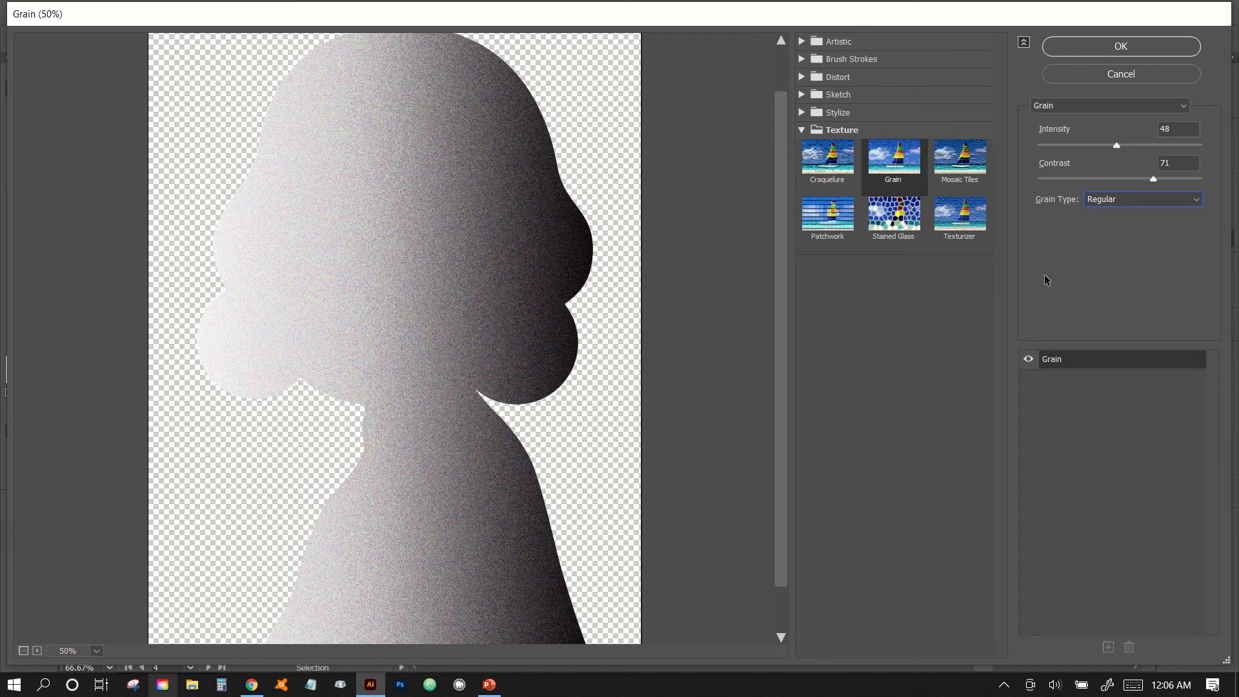
pyautogui.click(1098, 200)
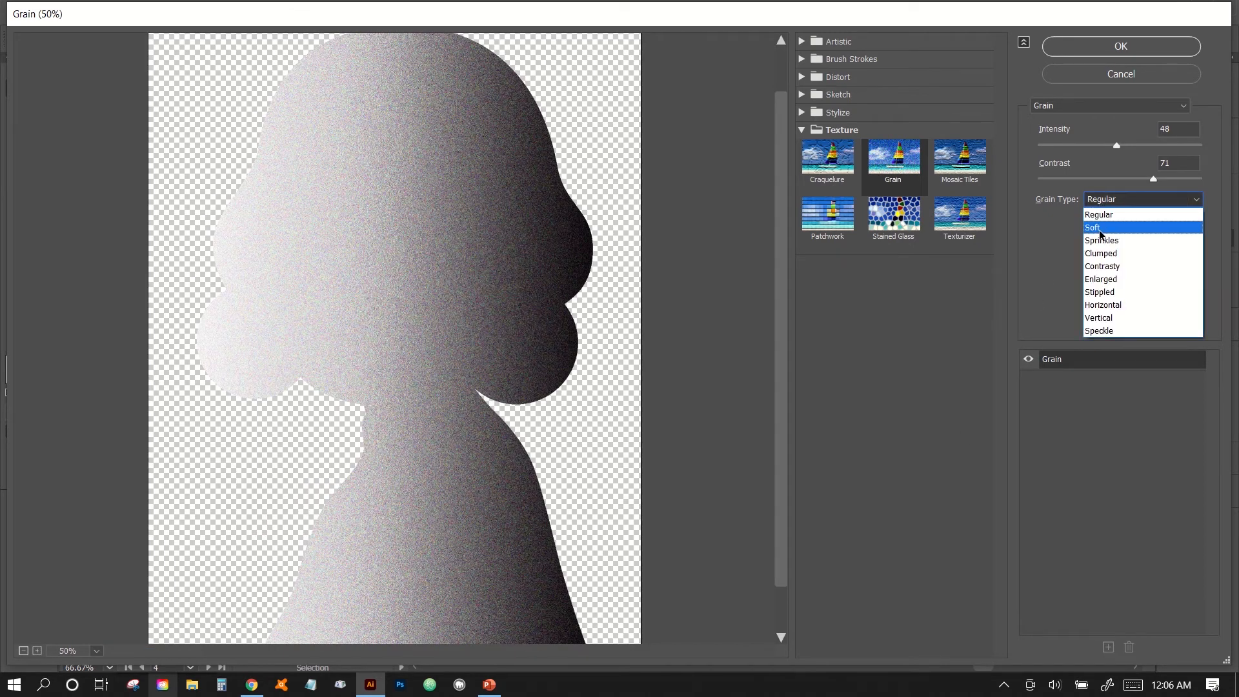
pyautogui.click(1101, 229)
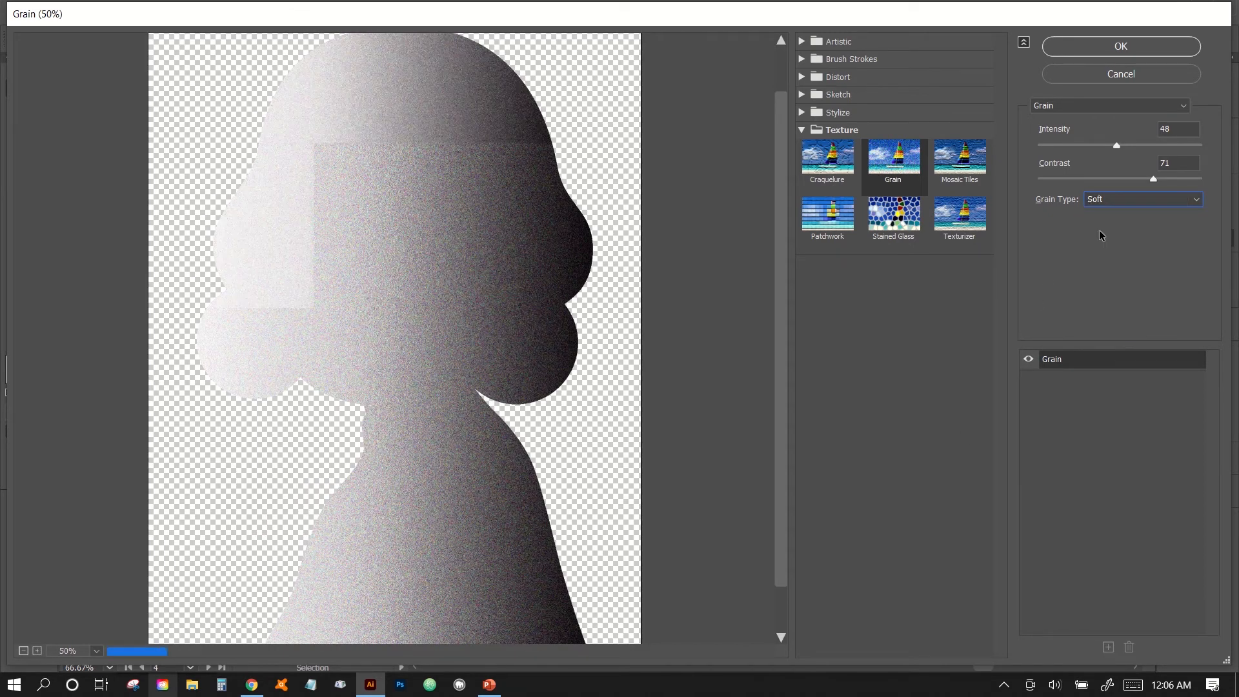
pyautogui.click(1112, 199)
pyautogui.click(1099, 243)
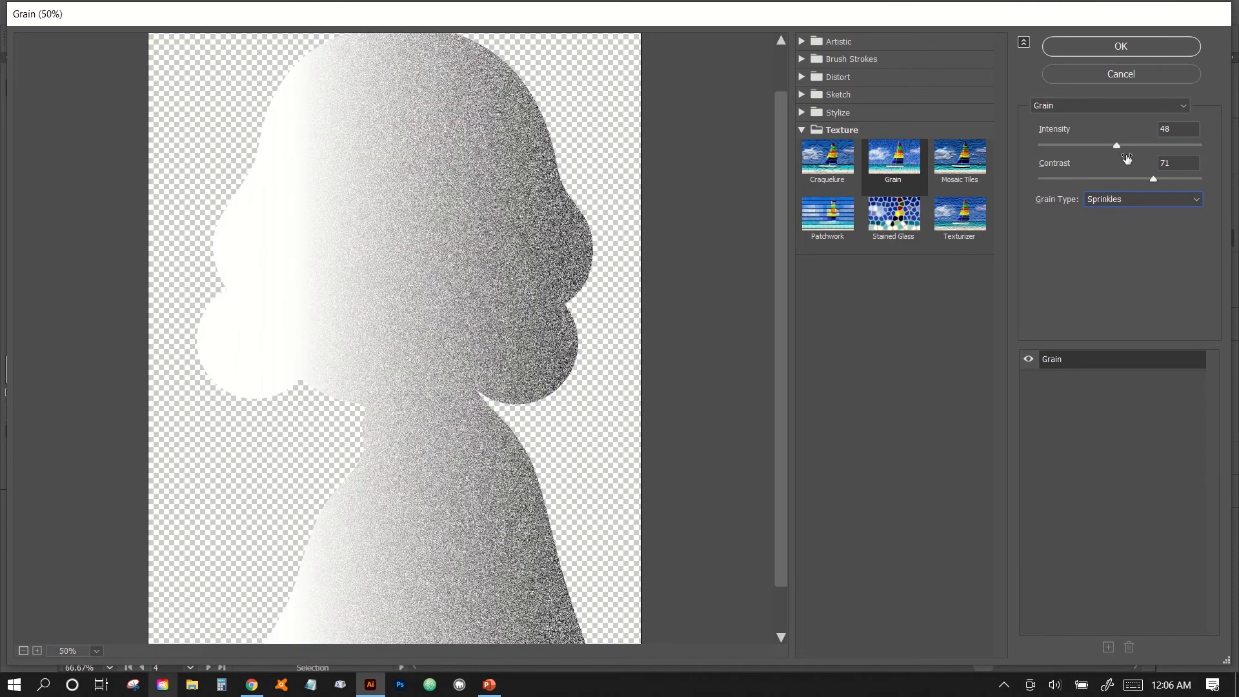
# Try the Sprinkles grain with an intensity of 15 and a contrast of 76.
pyautogui.moveTo(1117, 147); pyautogui.dragTo(1063, 146)
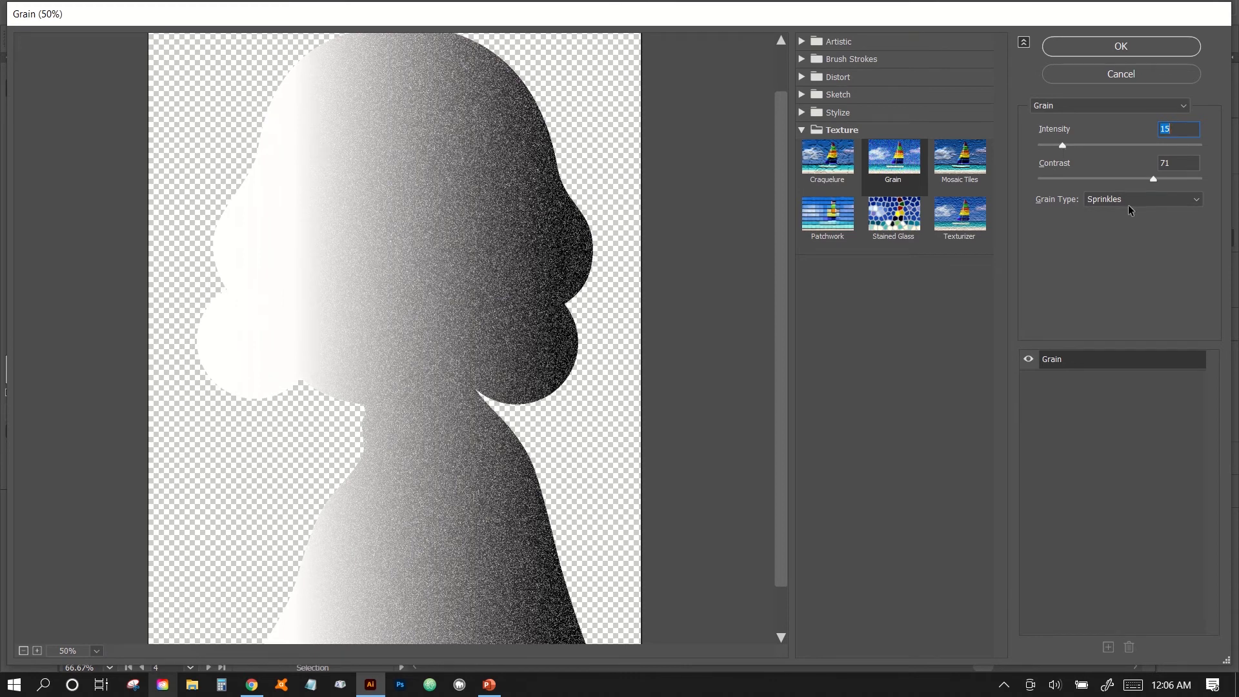
pyautogui.moveTo(1152, 179); pyautogui.dragTo(1150, 179)
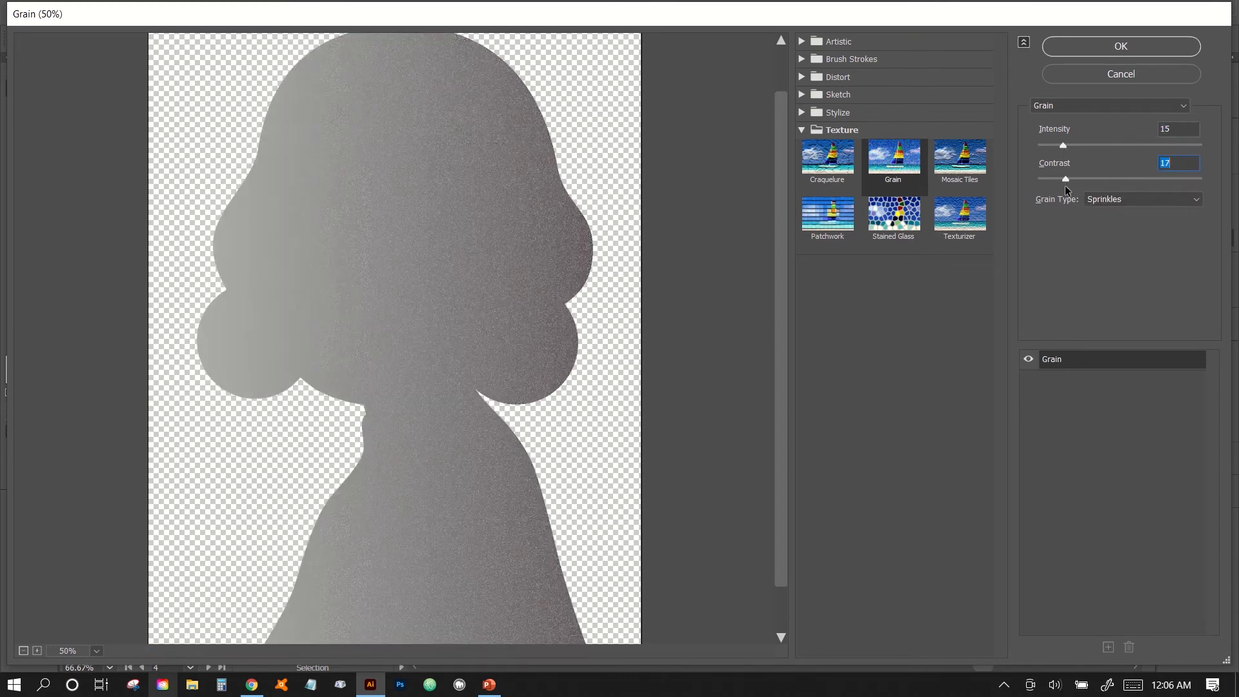
pyautogui.press('Up')
pyautogui.press('Up')
pyautogui.press('Up')
pyautogui.press('Up')
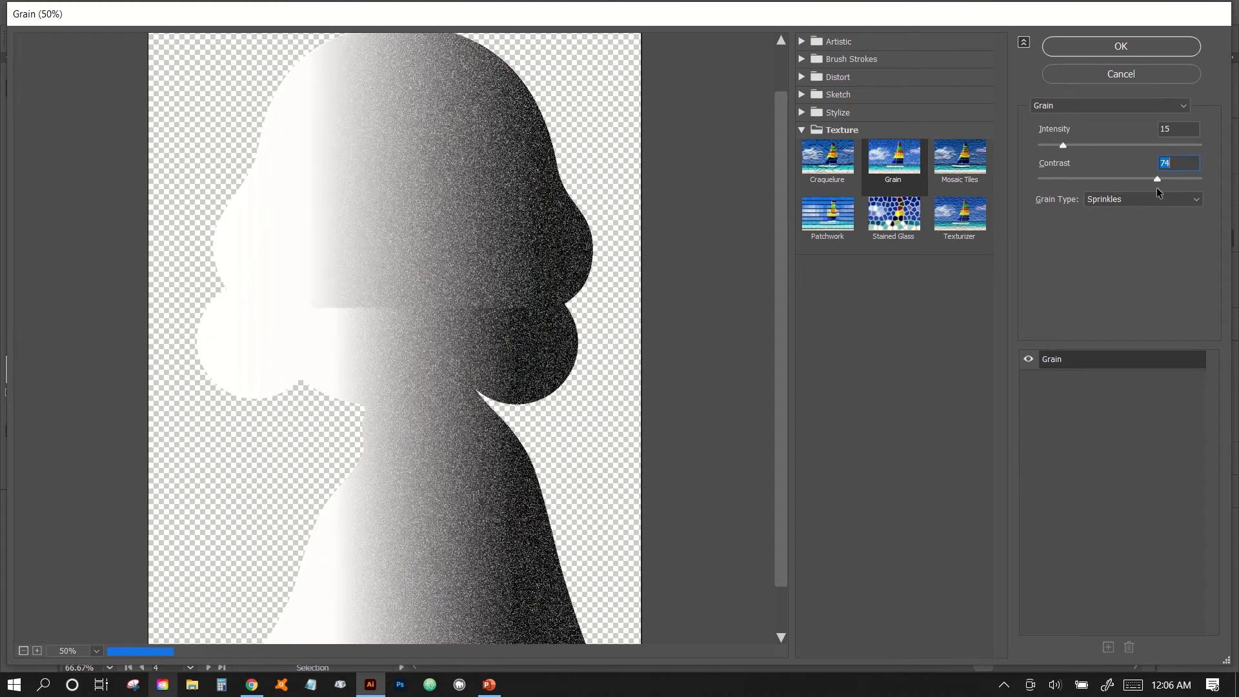
pyautogui.moveTo(1157, 187); pyautogui.dragTo(1160, 184)
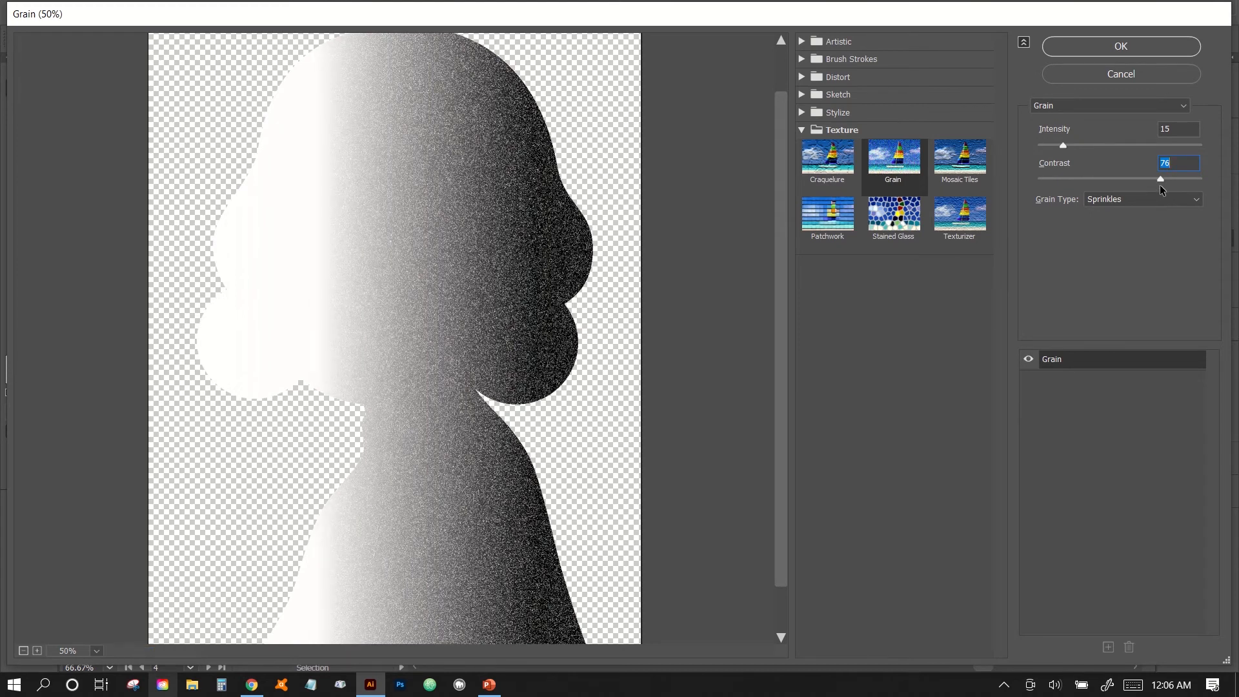
# Switch the grain type to Stippled with an intensity of 11 and a contrast of 40.
pyautogui.click(1097, 200)
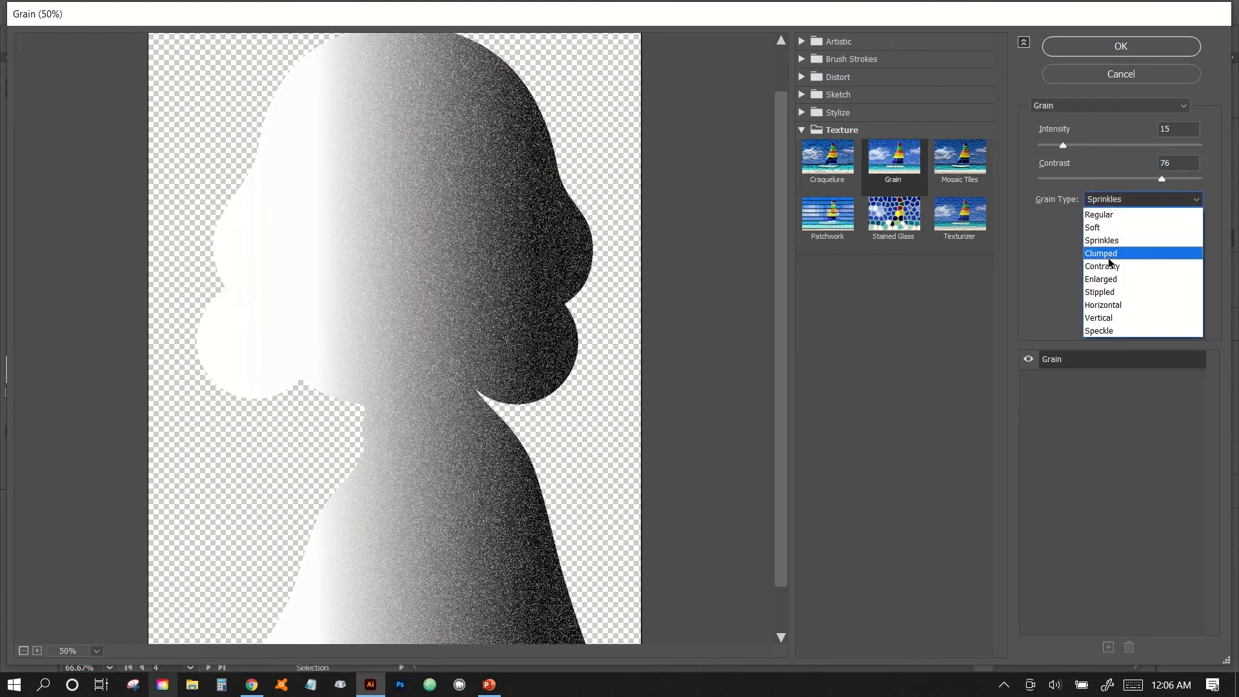
pyautogui.click(1105, 291)
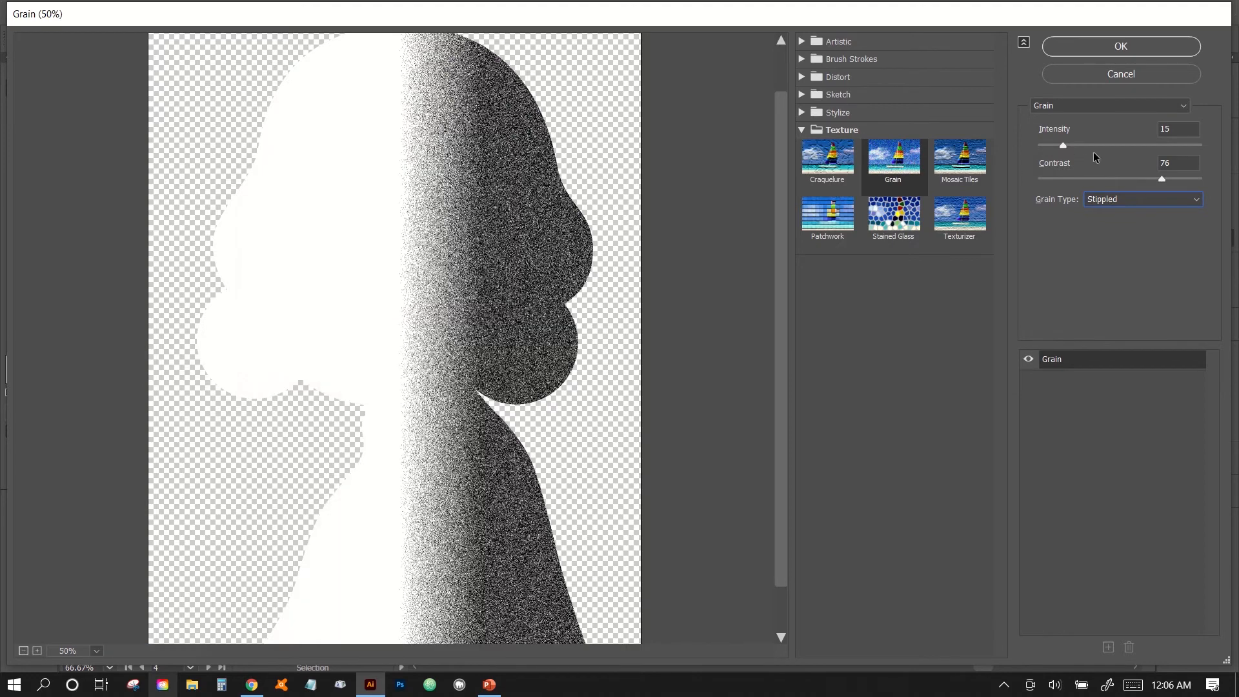
pyautogui.moveTo(1063, 145)
pyautogui.mouseDown()
pyautogui.moveTo(1099, 145)
pyautogui.moveTo(1056, 151)
pyautogui.mouseUp()
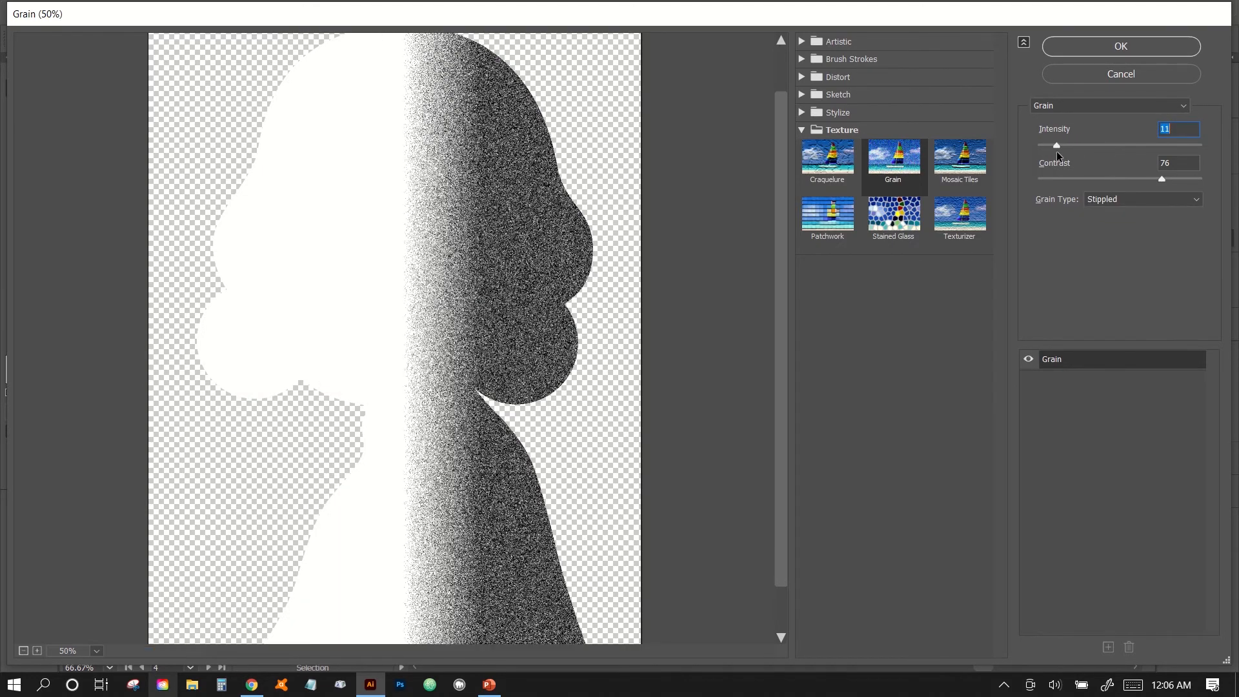
pyautogui.moveTo(1161, 180); pyautogui.dragTo(1101, 181)
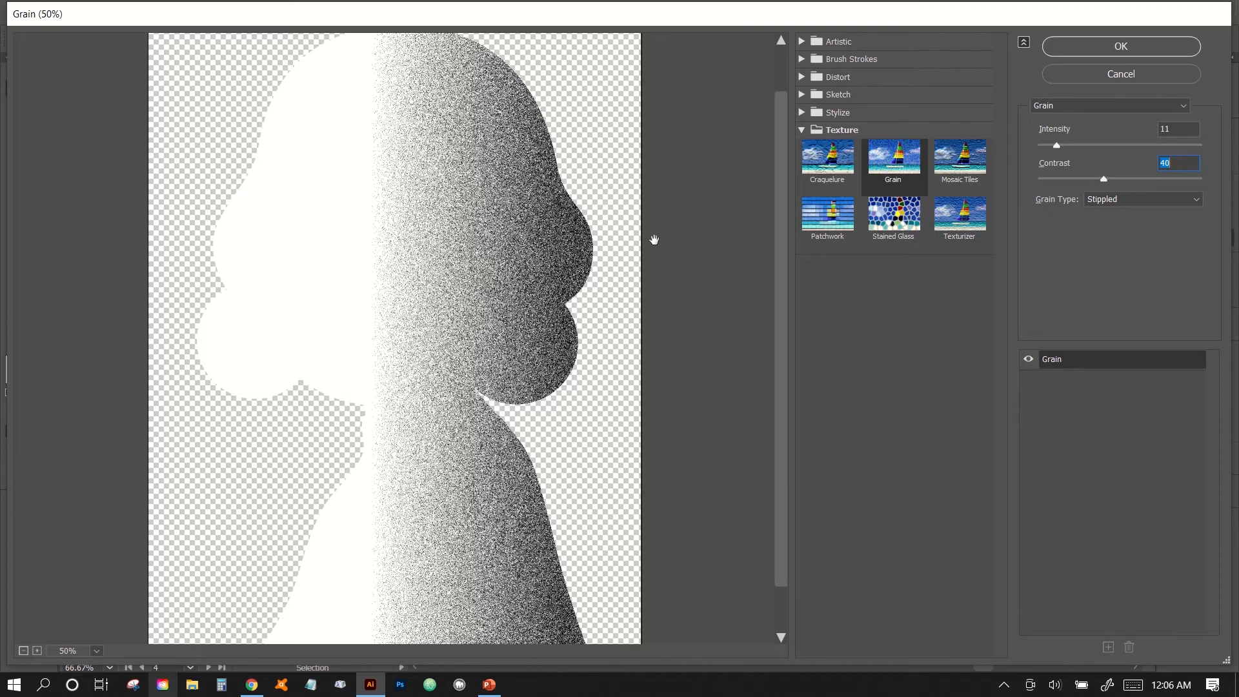
# Apply the Stippled Grain effect to the gradient silhouette and deselect it.
pyautogui.click(1125, 200)
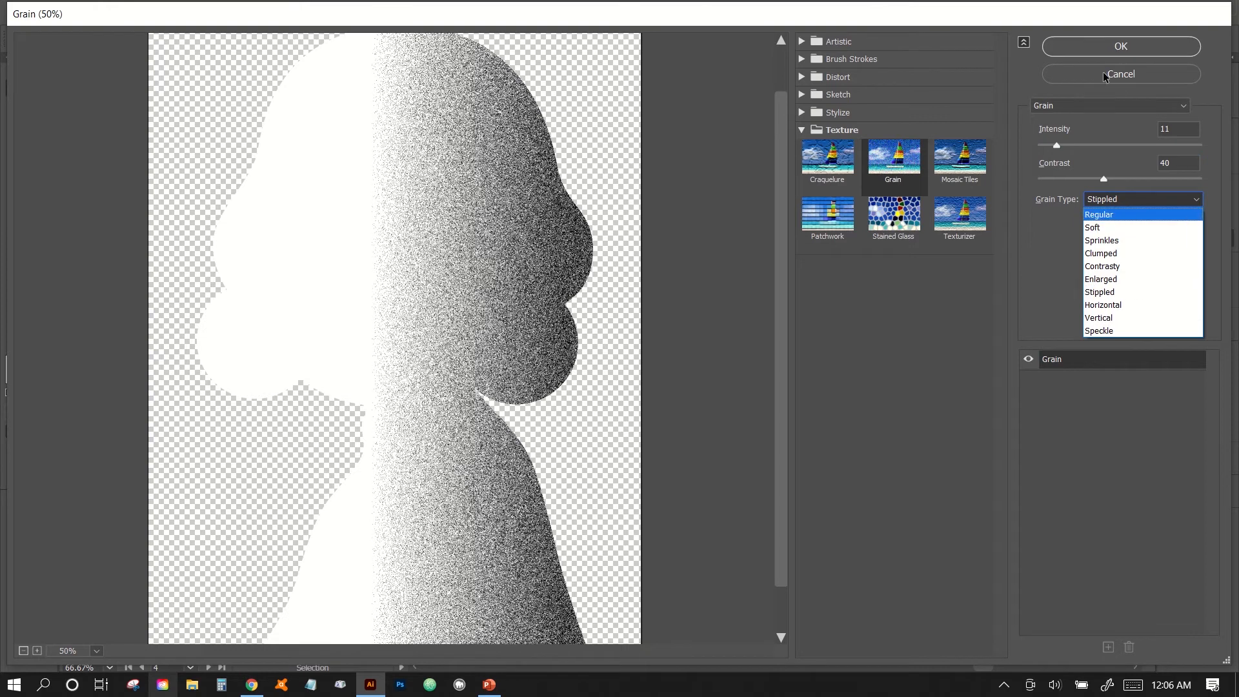
pyautogui.click(1089, 50)
pyautogui.click(1089, 50)
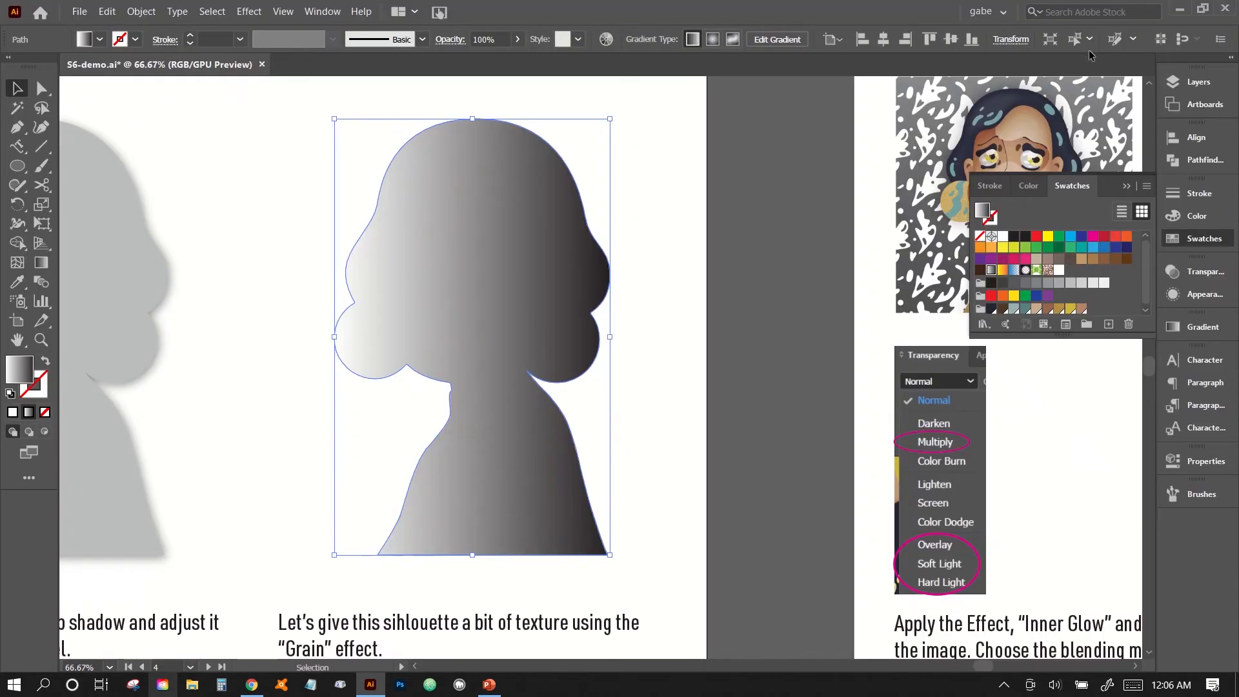
pyautogui.click(657, 369)
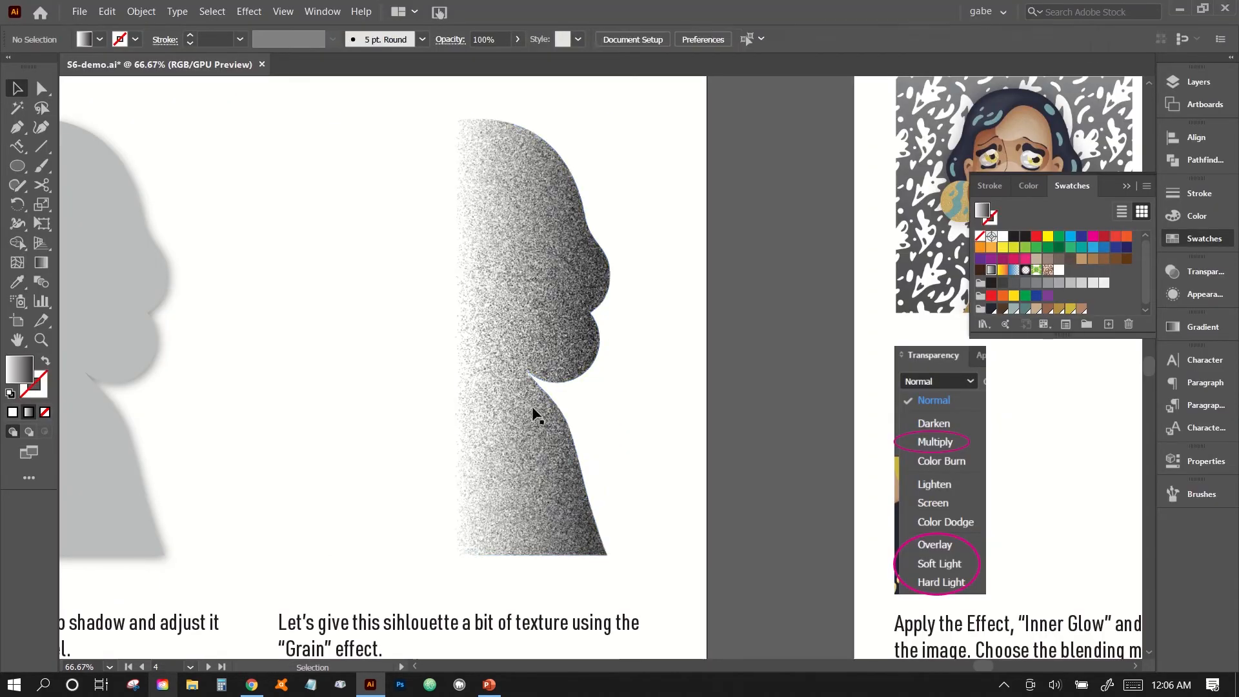
pyautogui.click(552, 408)
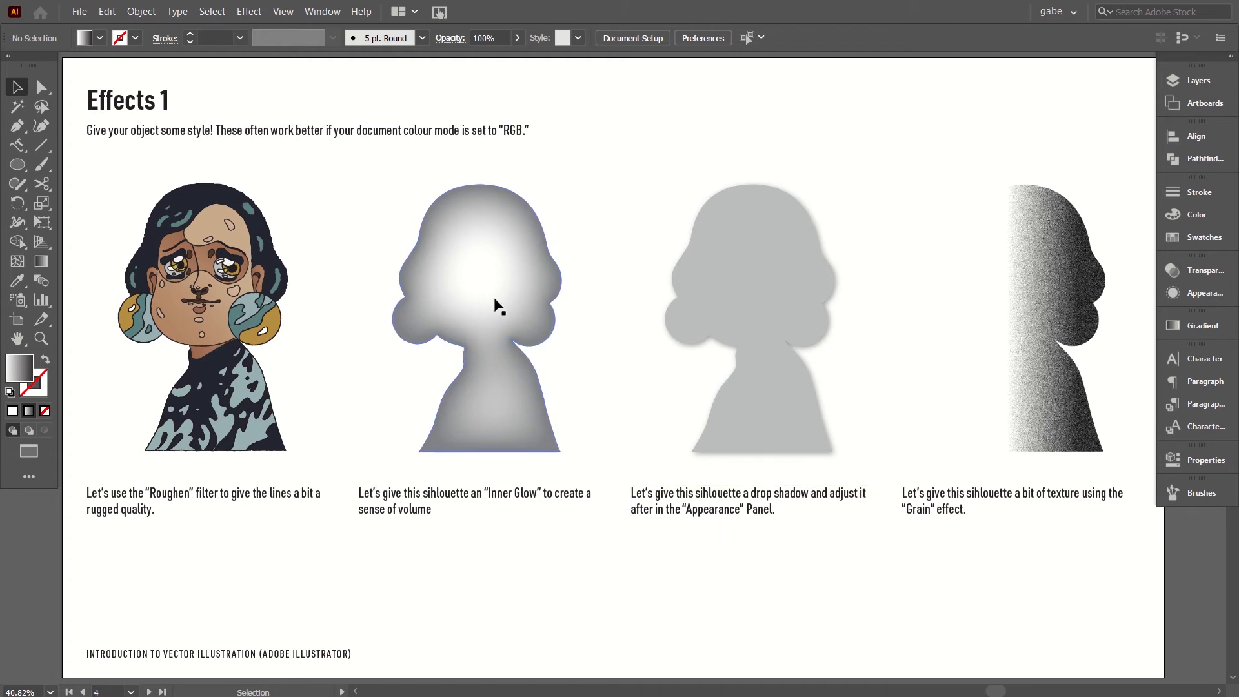
# Run the Illustrator Drop Shadow effect with its current settings and nothing selected, making it the last-used effect.
pyautogui.click(248, 11)
pyautogui.moveTo(294, 227)
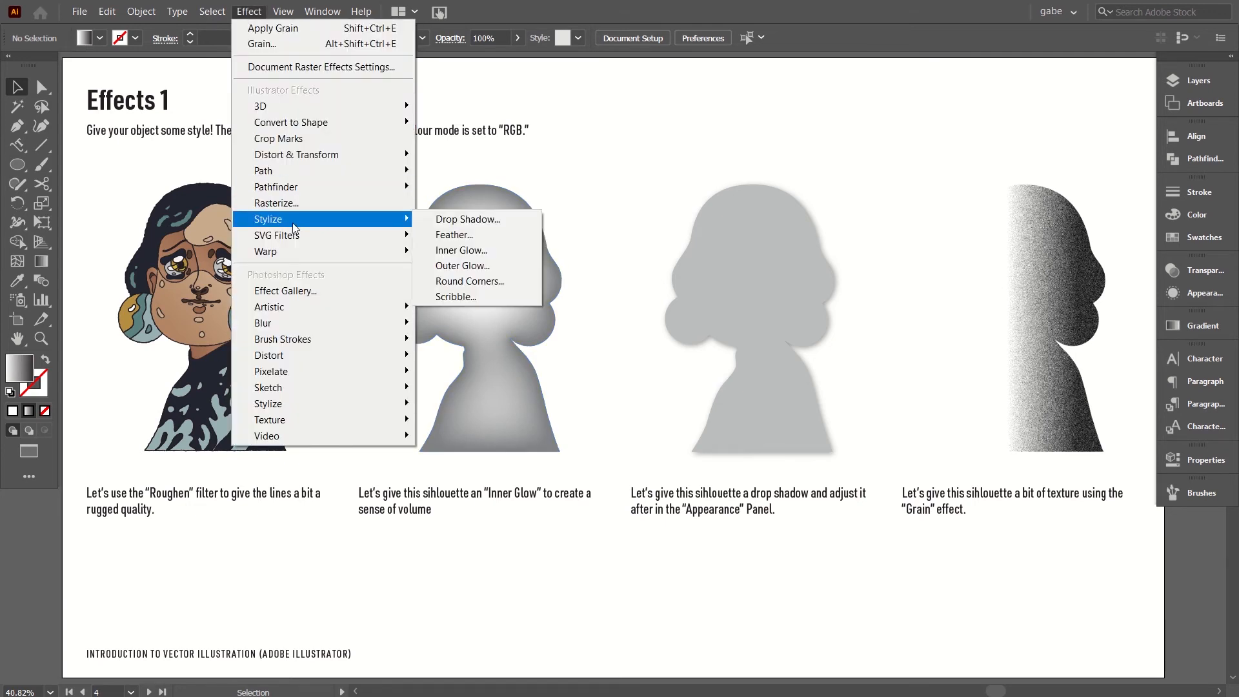
pyautogui.click(460, 220)
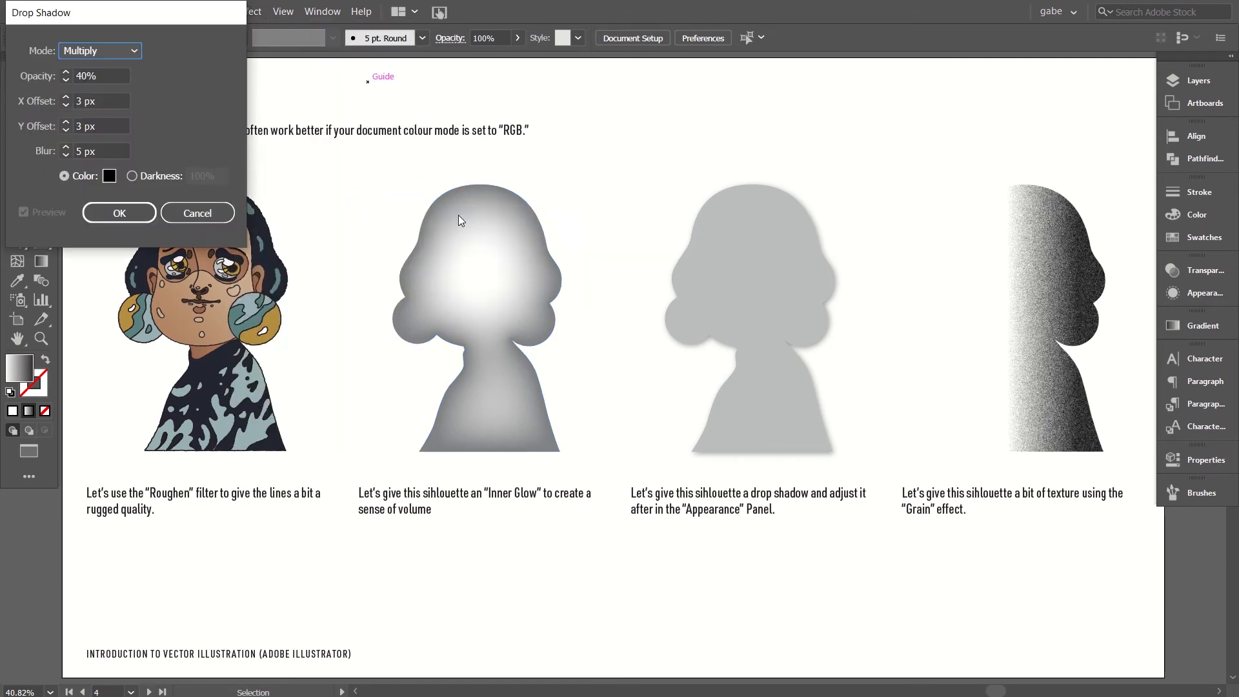
pyautogui.click(118, 208)
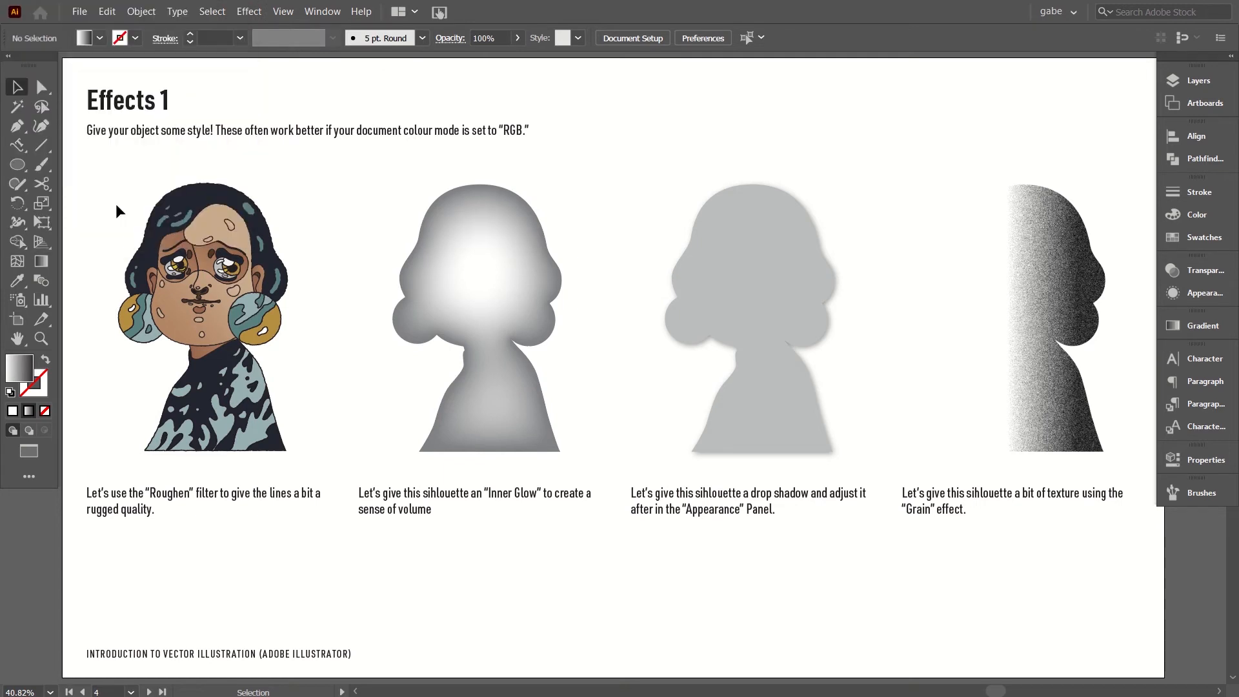
# Reapply the last-used Drop Shadow to the Inner Glow silhouette and deselect the shape.
pyautogui.click(475, 273)
pyautogui.click(258, 11)
pyautogui.moveTo(271, 14)
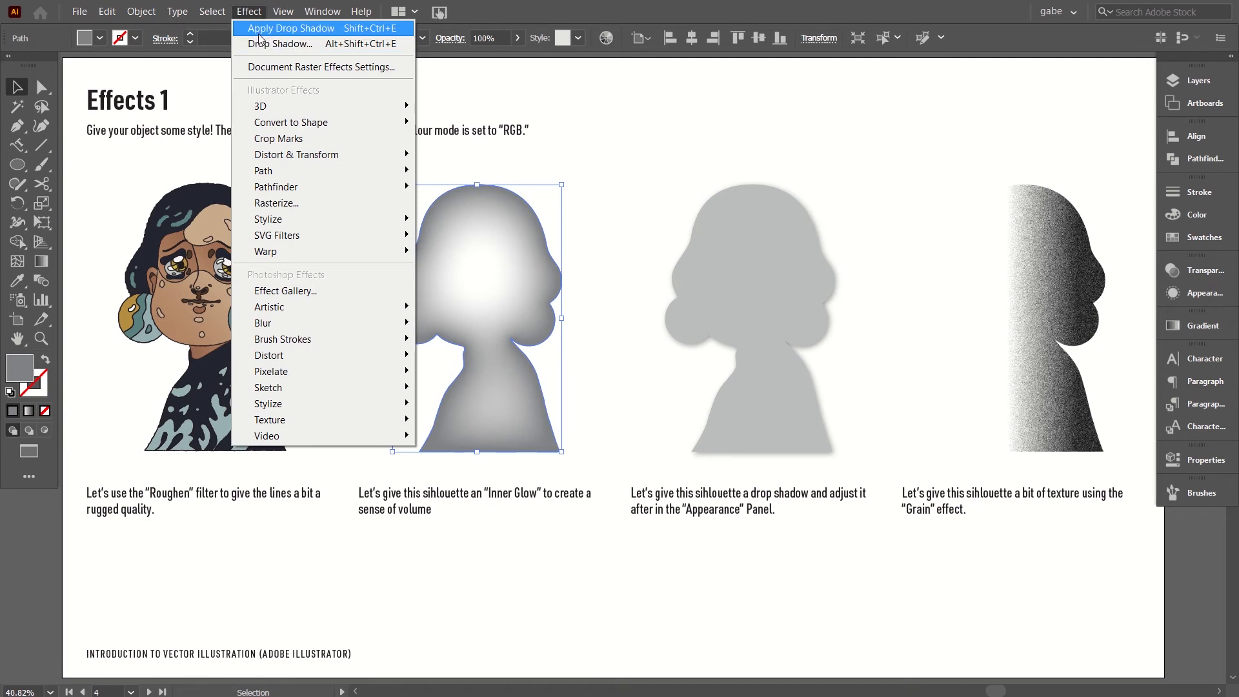
pyautogui.click(260, 32)
pyautogui.click(614, 288)
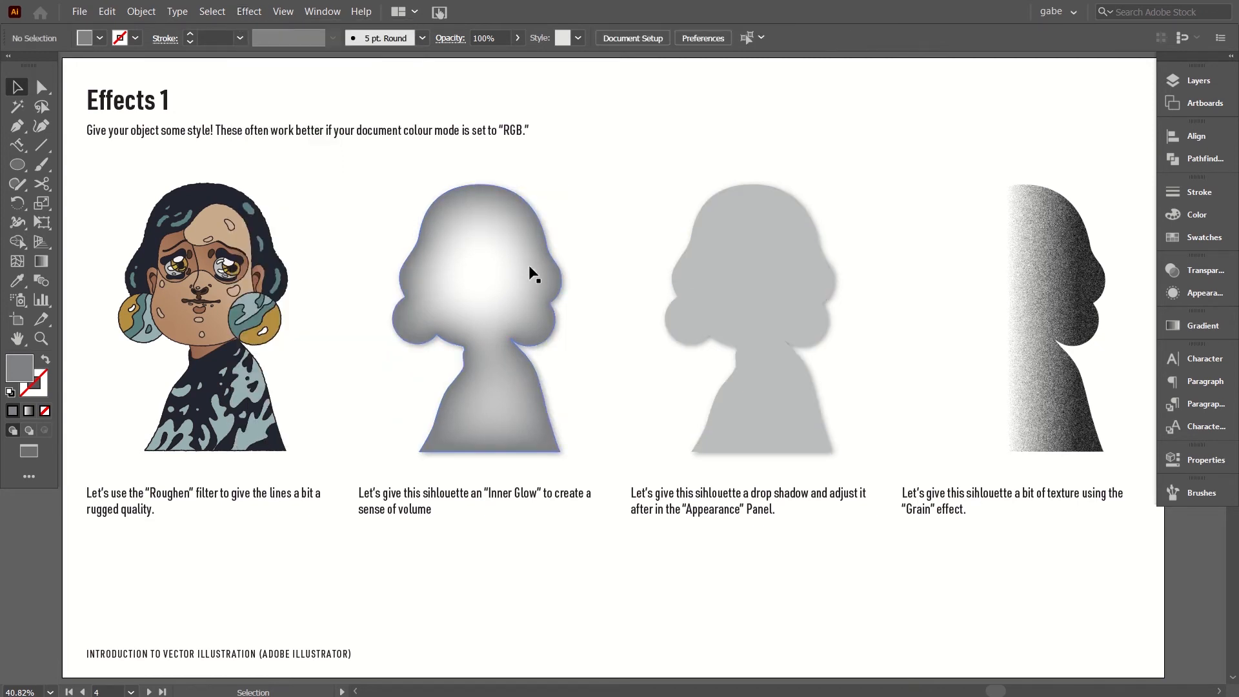
# Add a Grain texture of type Sprinkles with intensity 25 and contrast 57 to the Inner Glow silhouette and deselect it.
pyautogui.click(481, 313)
pyautogui.click(251, 5)
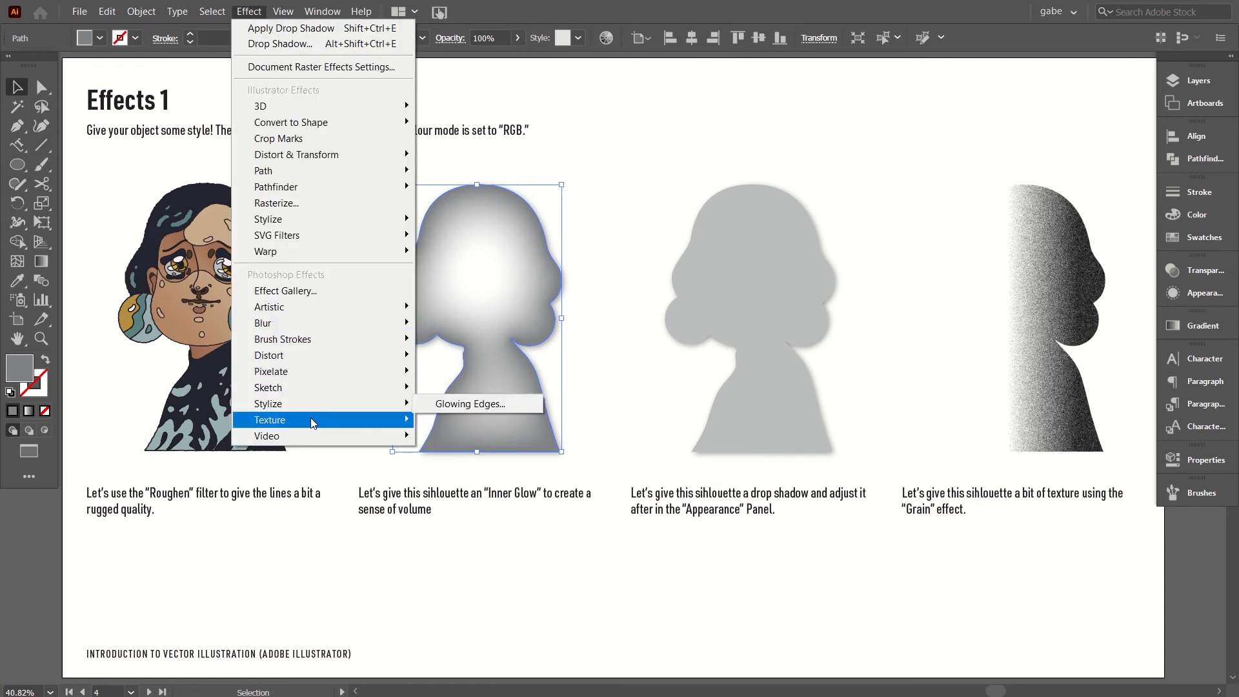
pyautogui.moveTo(311, 419)
pyautogui.click(473, 441)
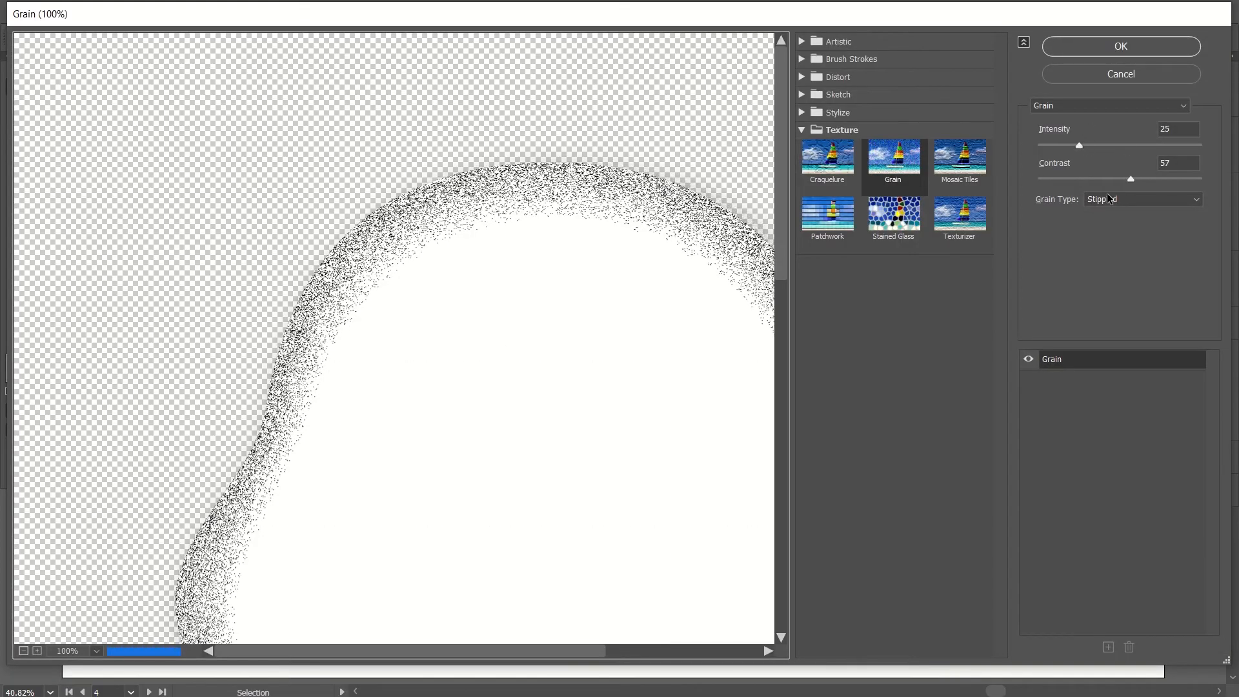
pyautogui.click(1106, 197)
pyautogui.click(1100, 240)
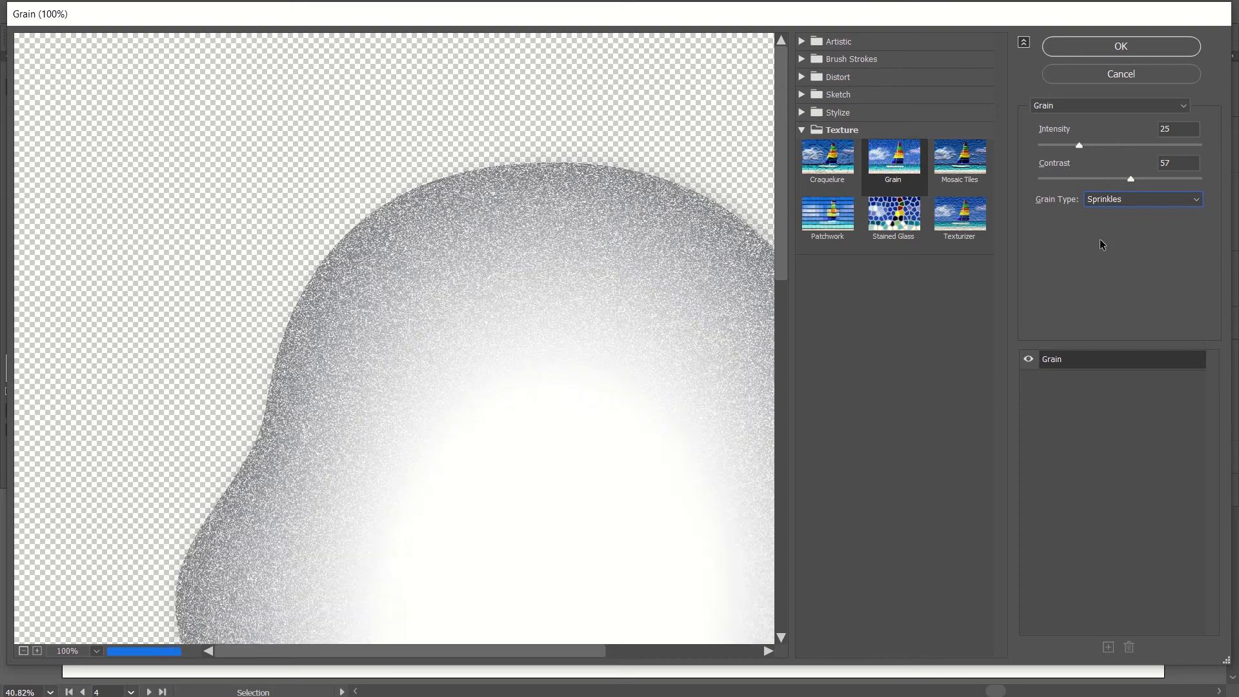
pyautogui.click(1084, 49)
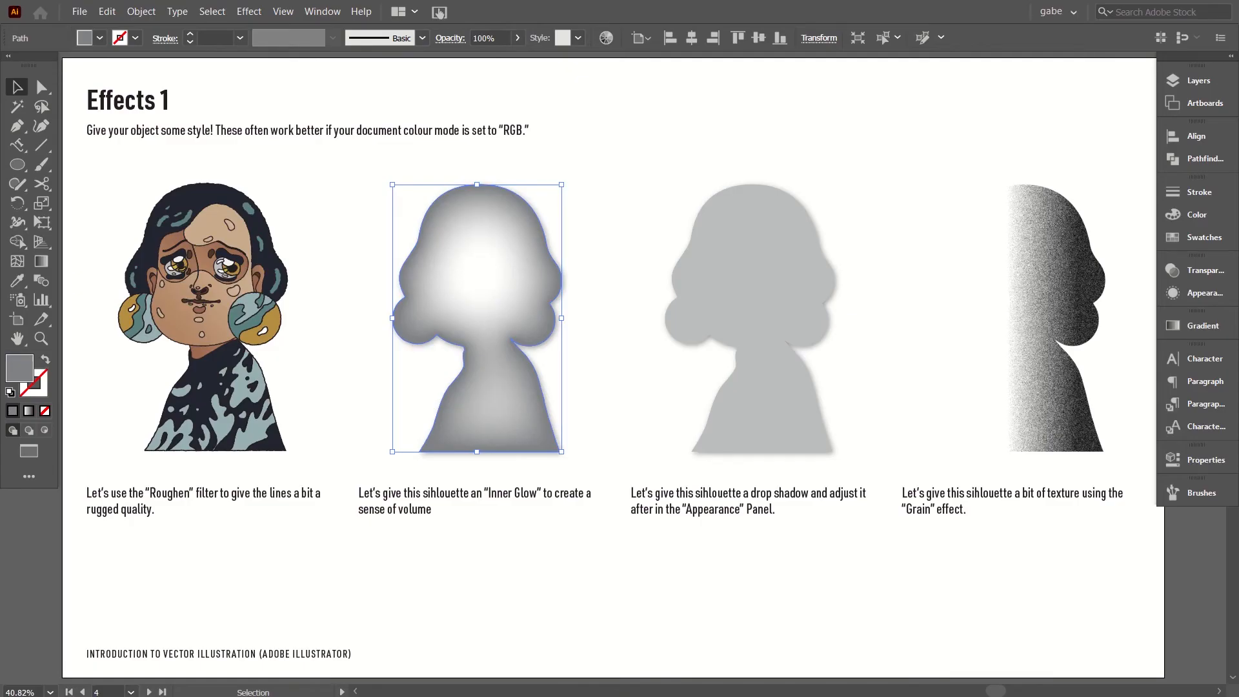
pyautogui.click(717, 521)
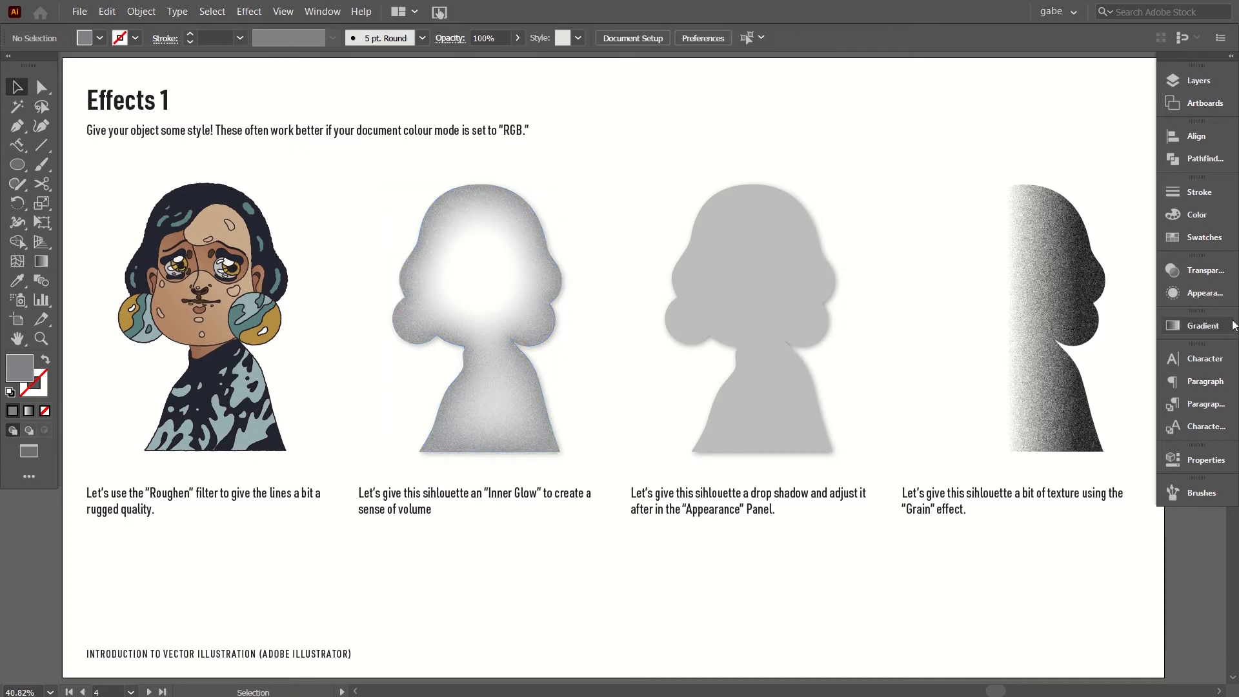
# With nothing selected, move Grain above Drop Shadow in the appearance stack and set the Inner Glow blur to 80 px.
pyautogui.click(1206, 296)
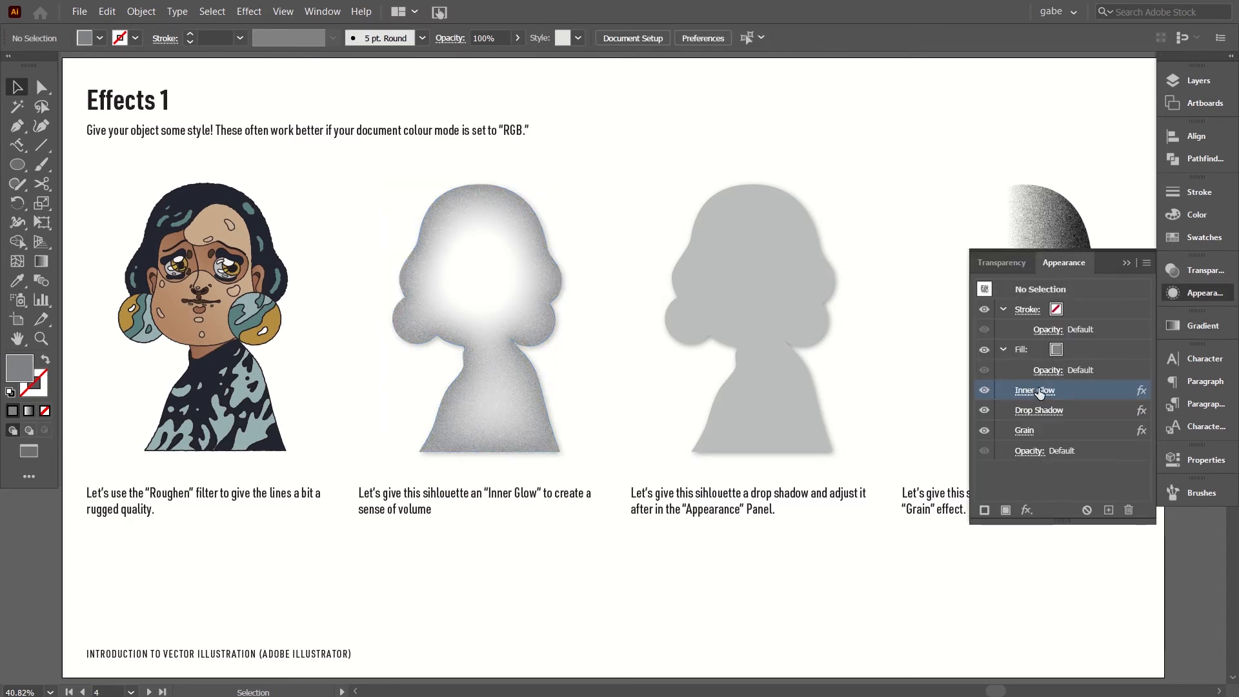
pyautogui.moveTo(1060, 431); pyautogui.dragTo(1067, 410)
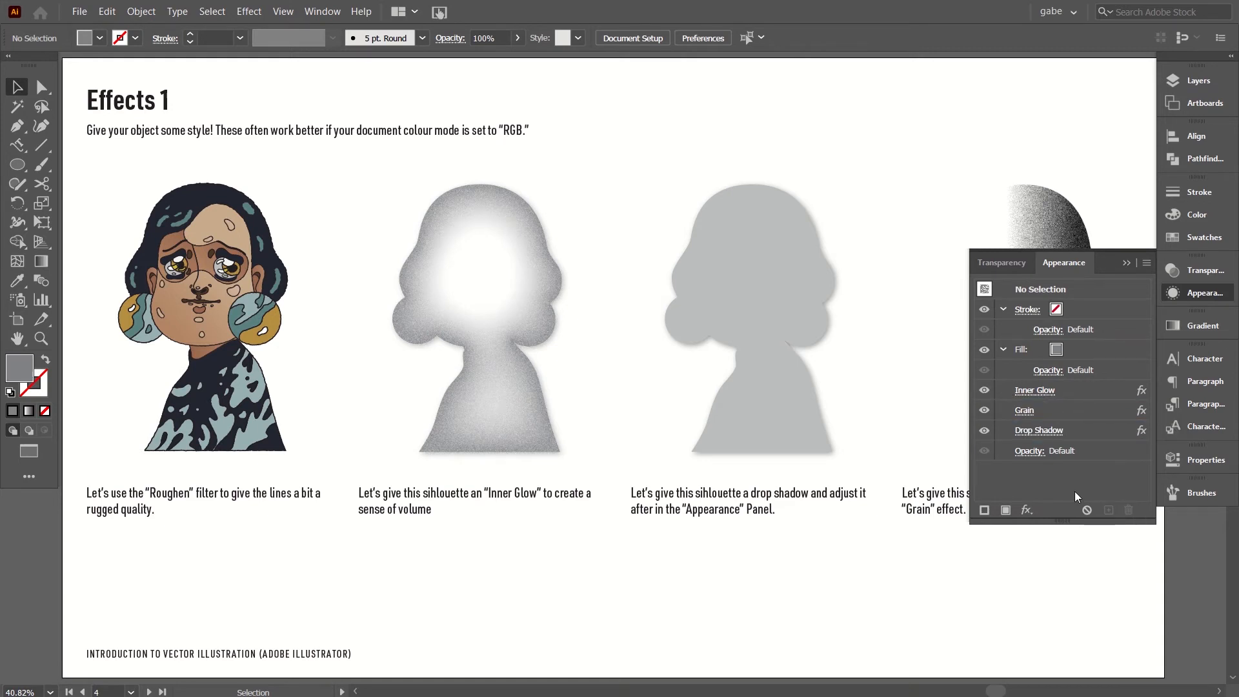
pyautogui.click(1050, 391)
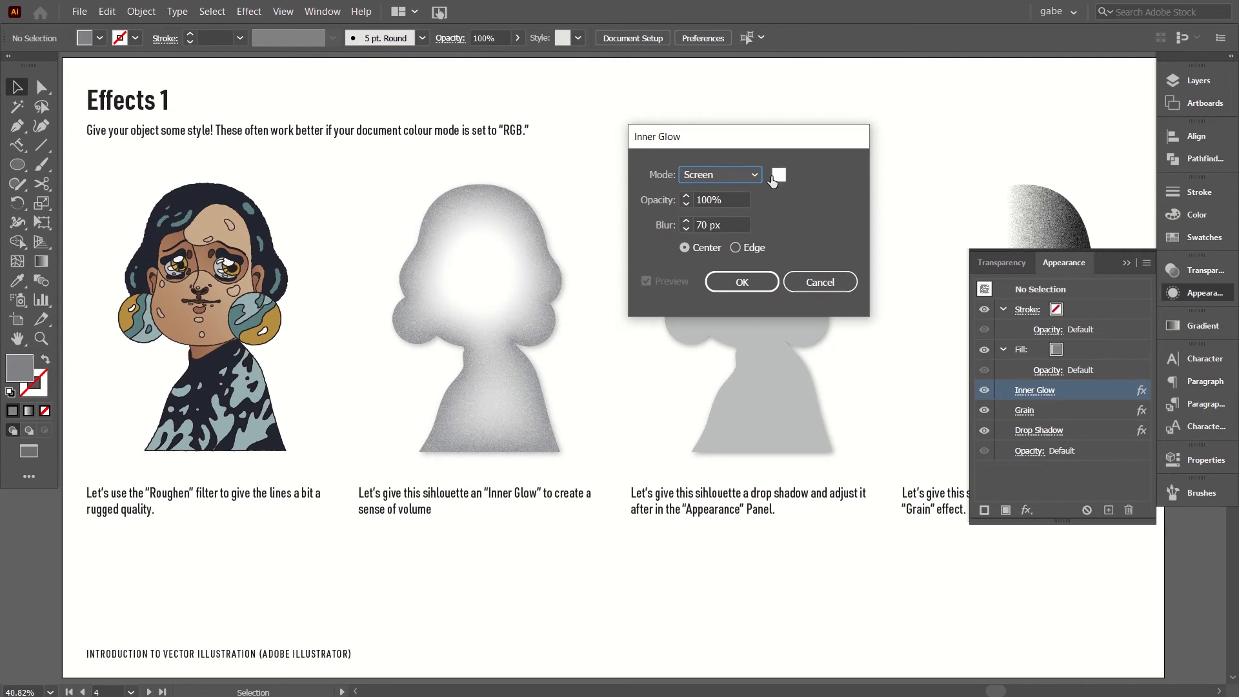
pyautogui.click(723, 225)
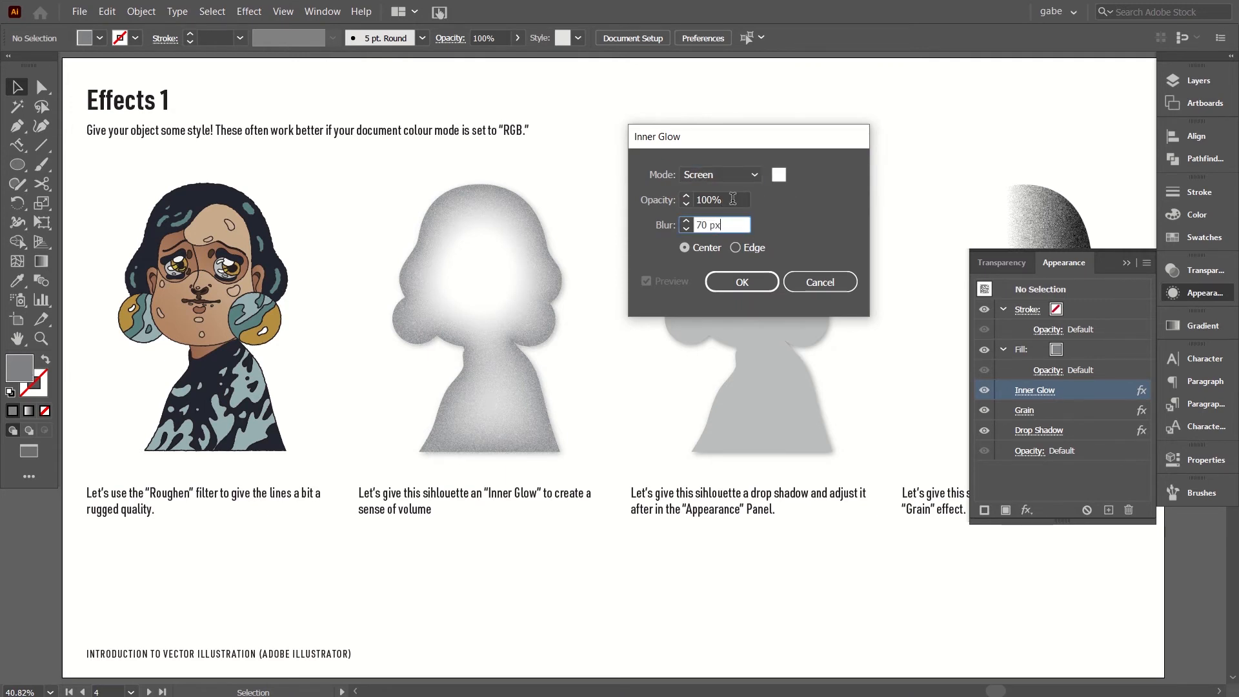
pyautogui.click(727, 202)
pyautogui.click(734, 222)
pyautogui.click(814, 280)
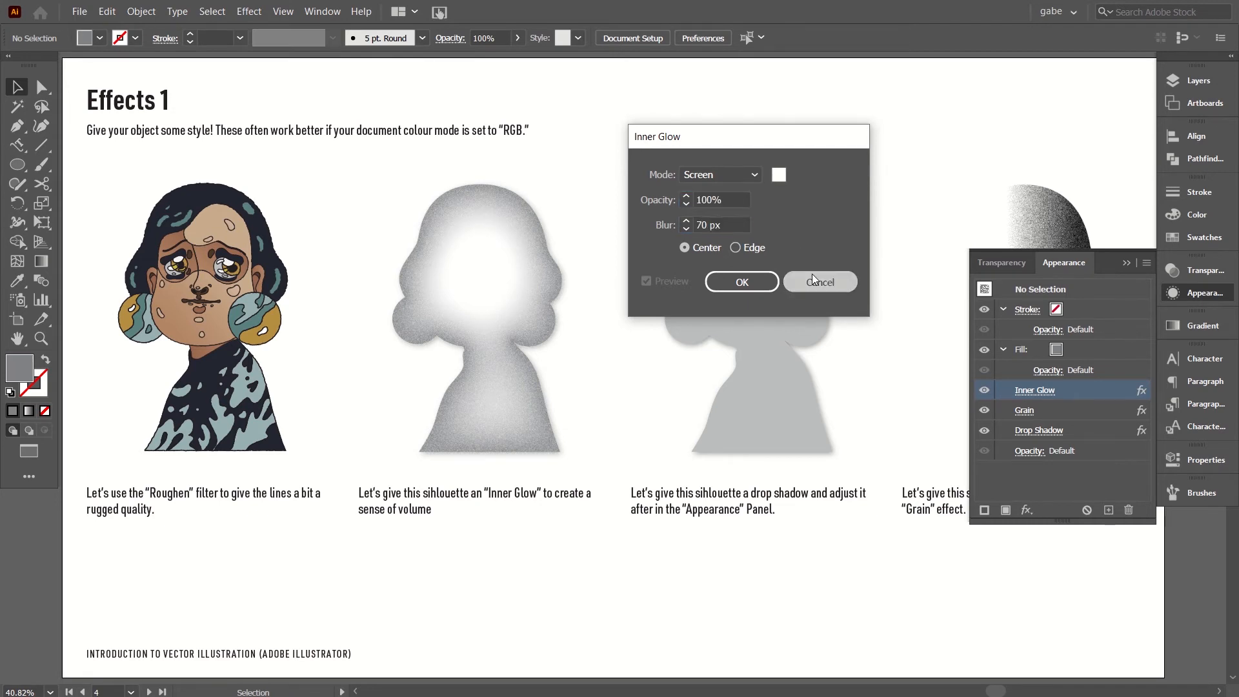
pyautogui.click(738, 224)
pyautogui.hotkey('shift', 'Up')
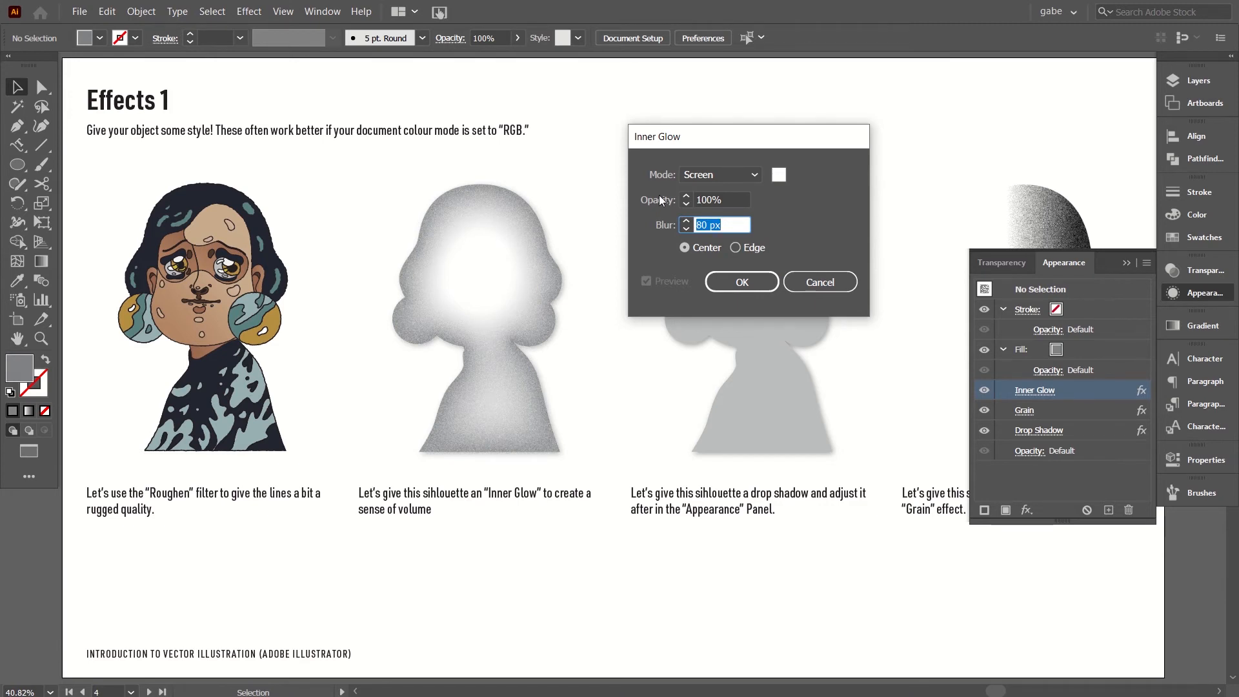
pyautogui.click(750, 273)
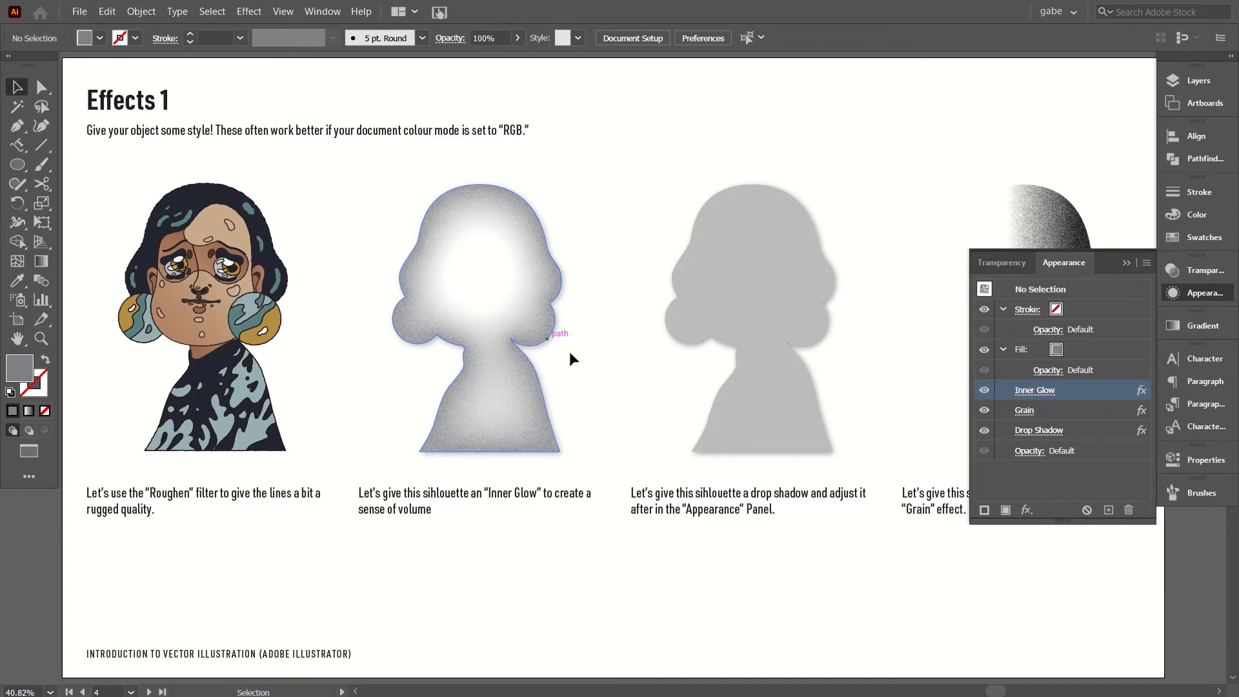
# Review the Drop Shadow settings of the Inner Glow silhouette, accept them unaltered and deselect the shape.
pyautogui.click(498, 282)
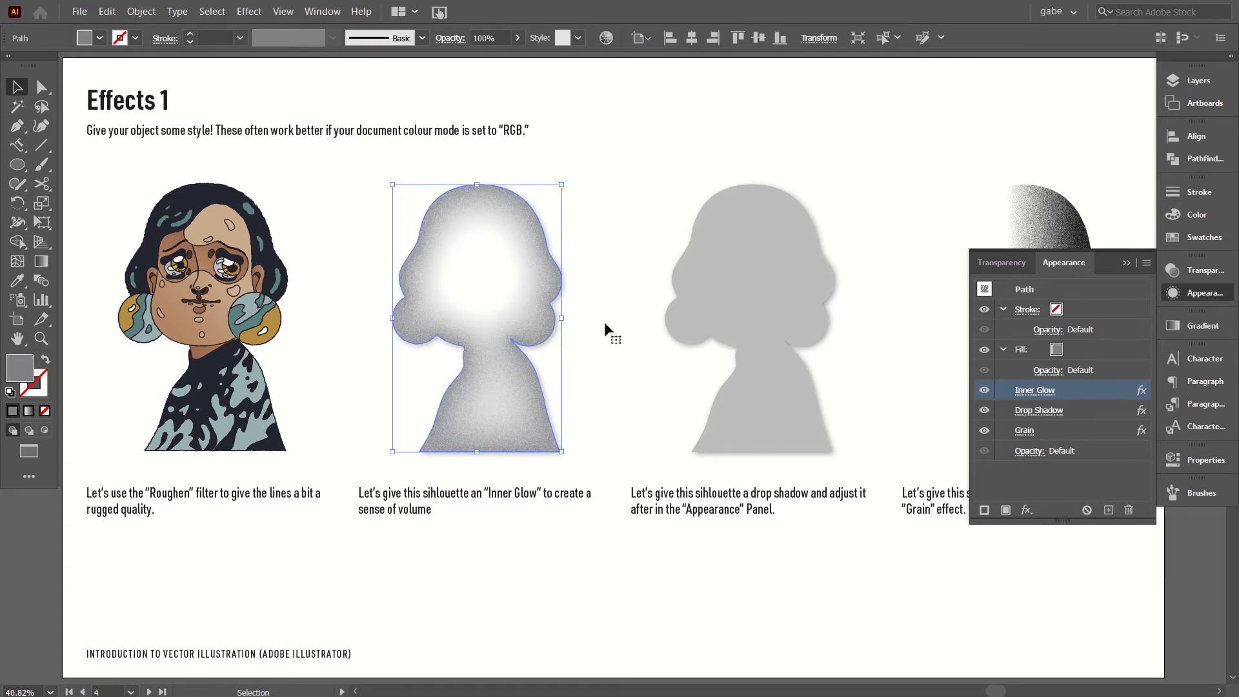
pyautogui.click(1043, 411)
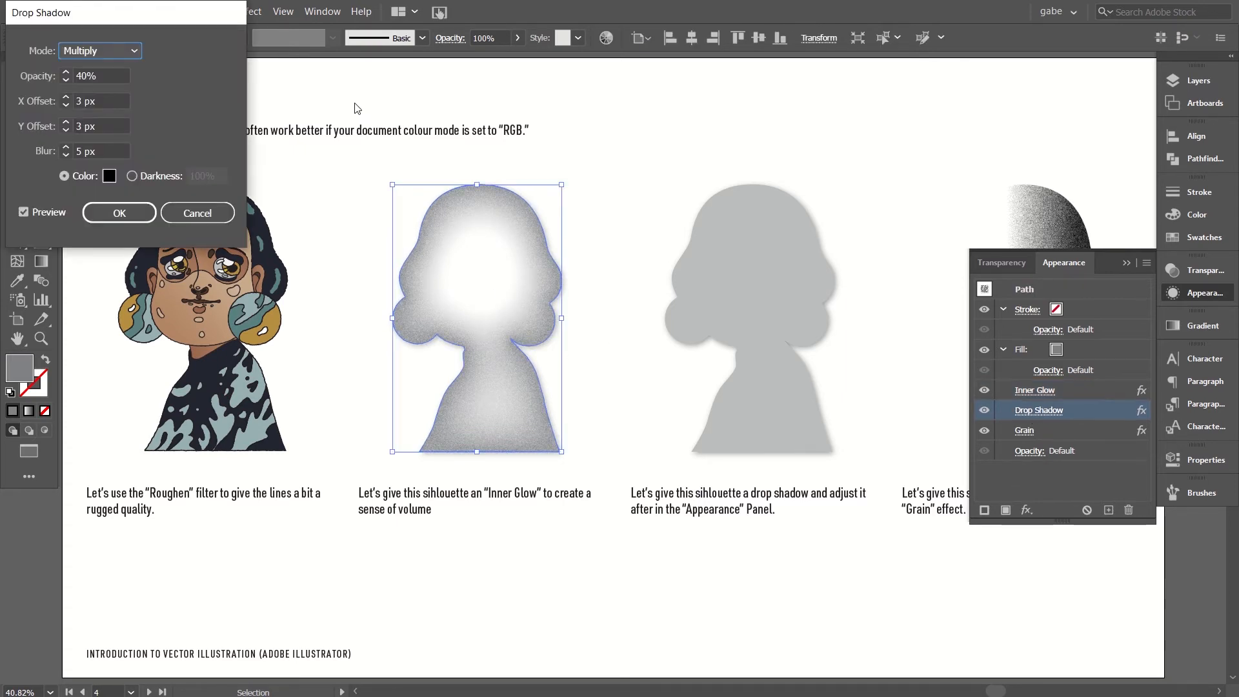
pyautogui.click(108, 78)
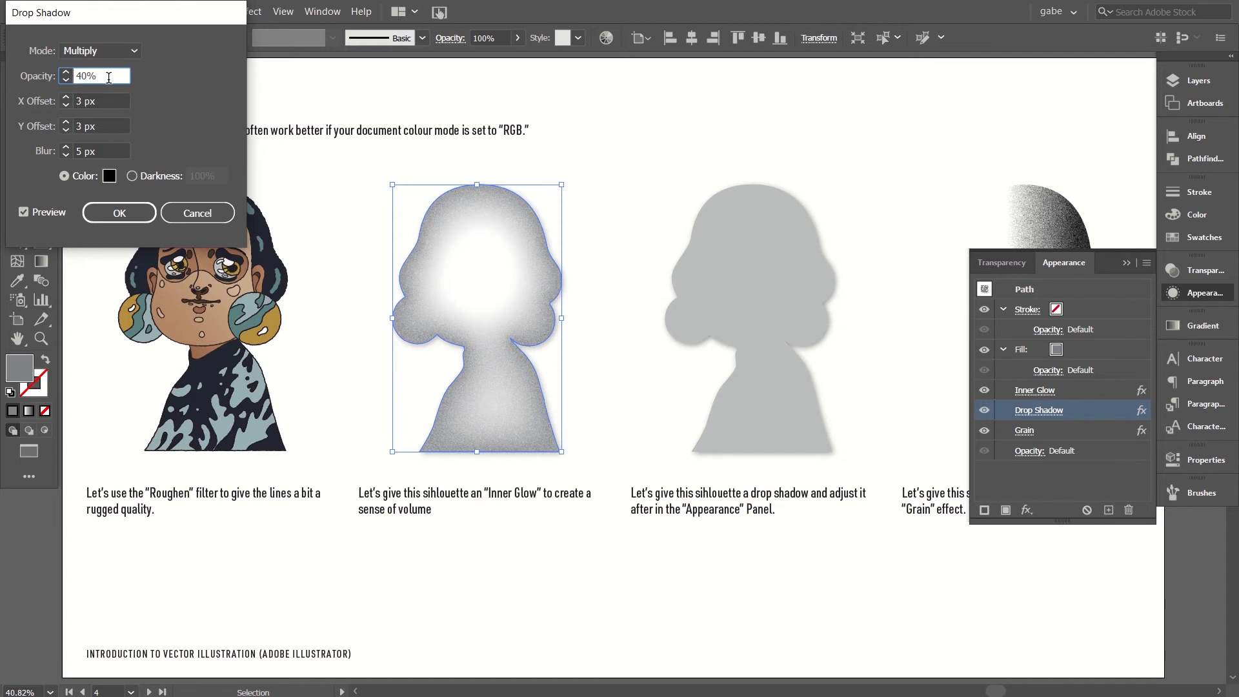
pyautogui.click(111, 220)
pyautogui.click(588, 323)
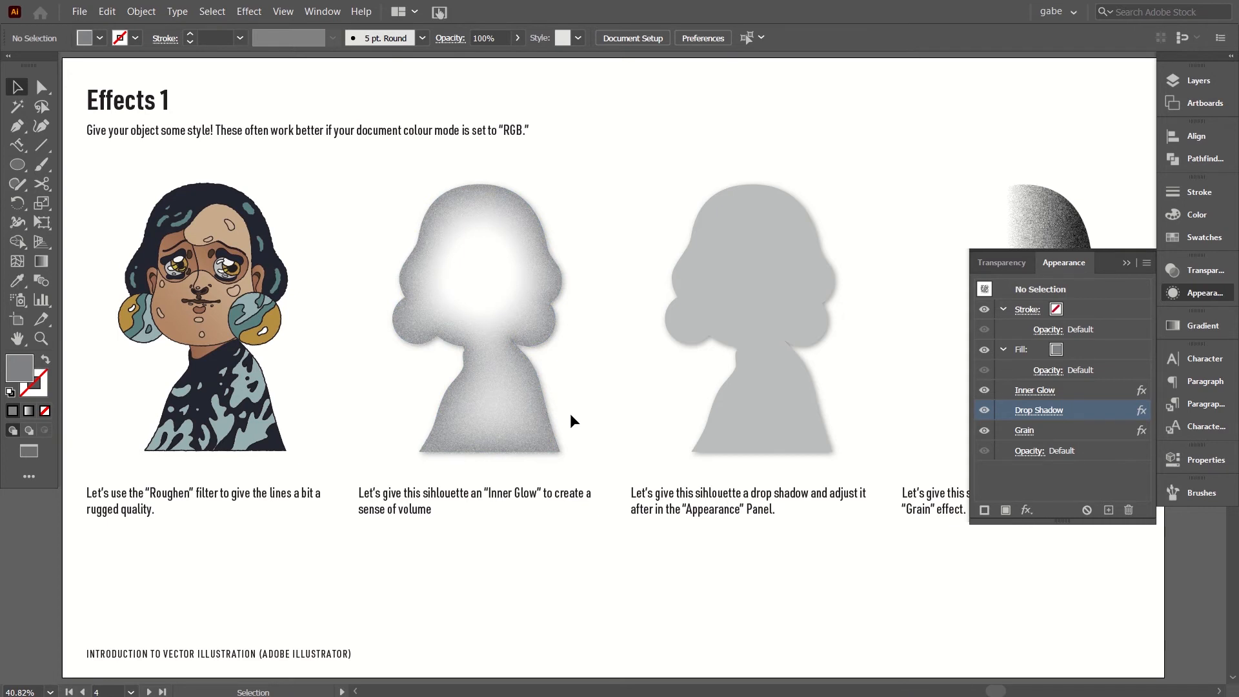
# Enlarge the small sample portrait on the Effects and Blending Modes artboard until it spans the area beside the large illustration.
pyautogui.hscroll(3, 571, 413)
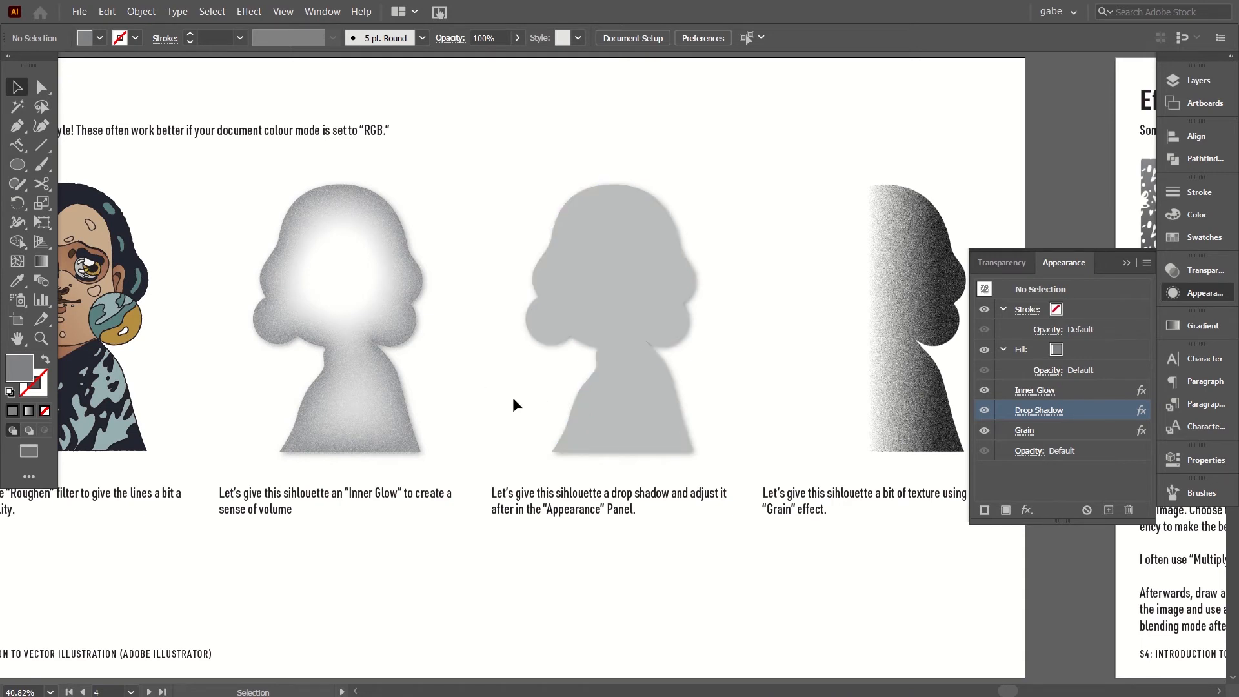
pyautogui.hscroll(3, 513, 396)
pyautogui.hscroll(-7, 512, 397)
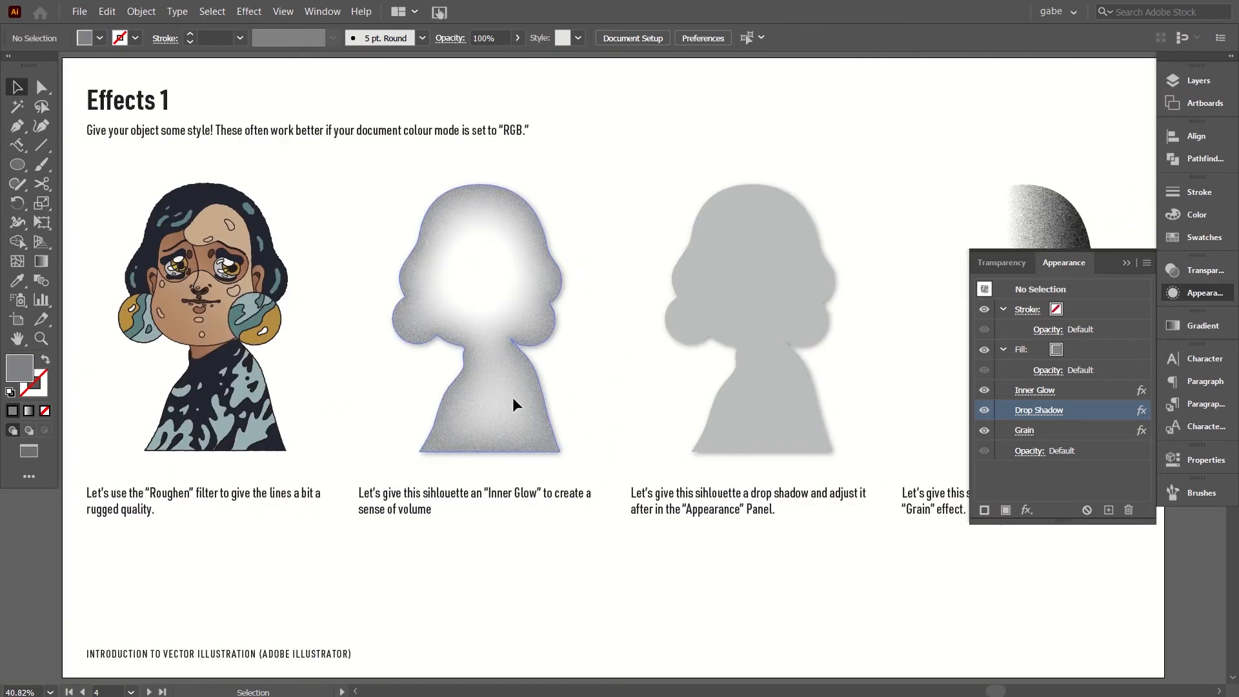
pyautogui.hscroll(6, 512, 397)
pyautogui.hscroll(15, 513, 397)
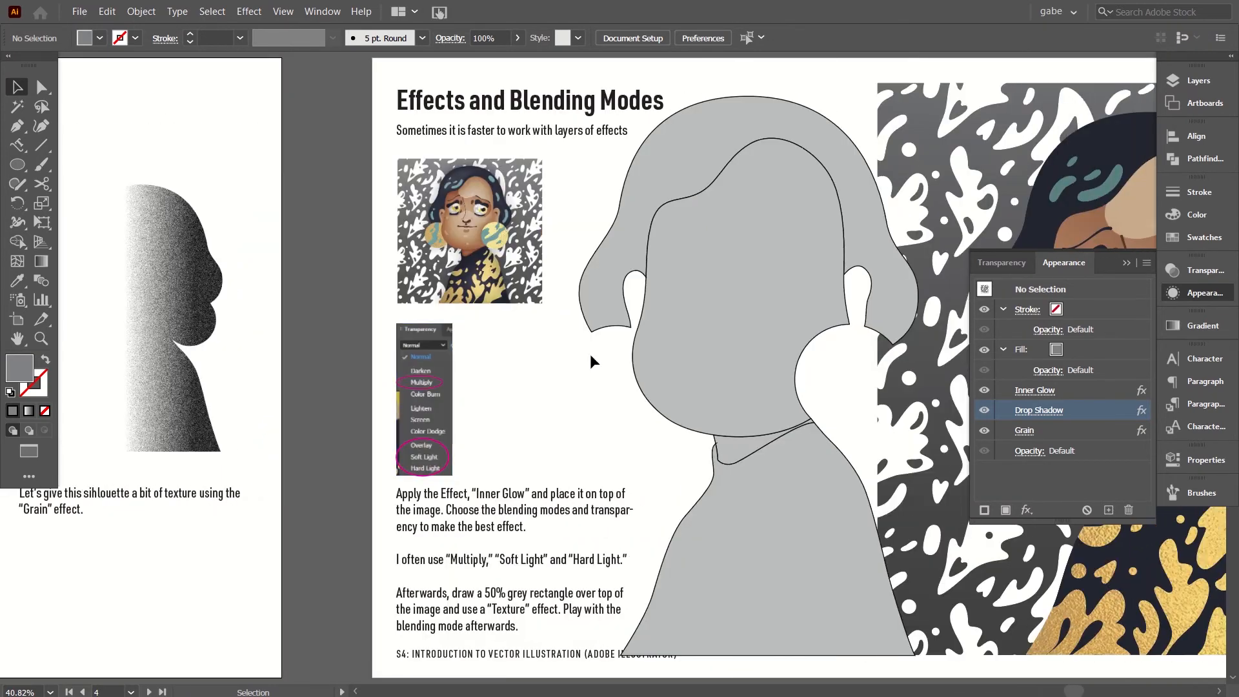
pyautogui.hscroll(7, 518, 423)
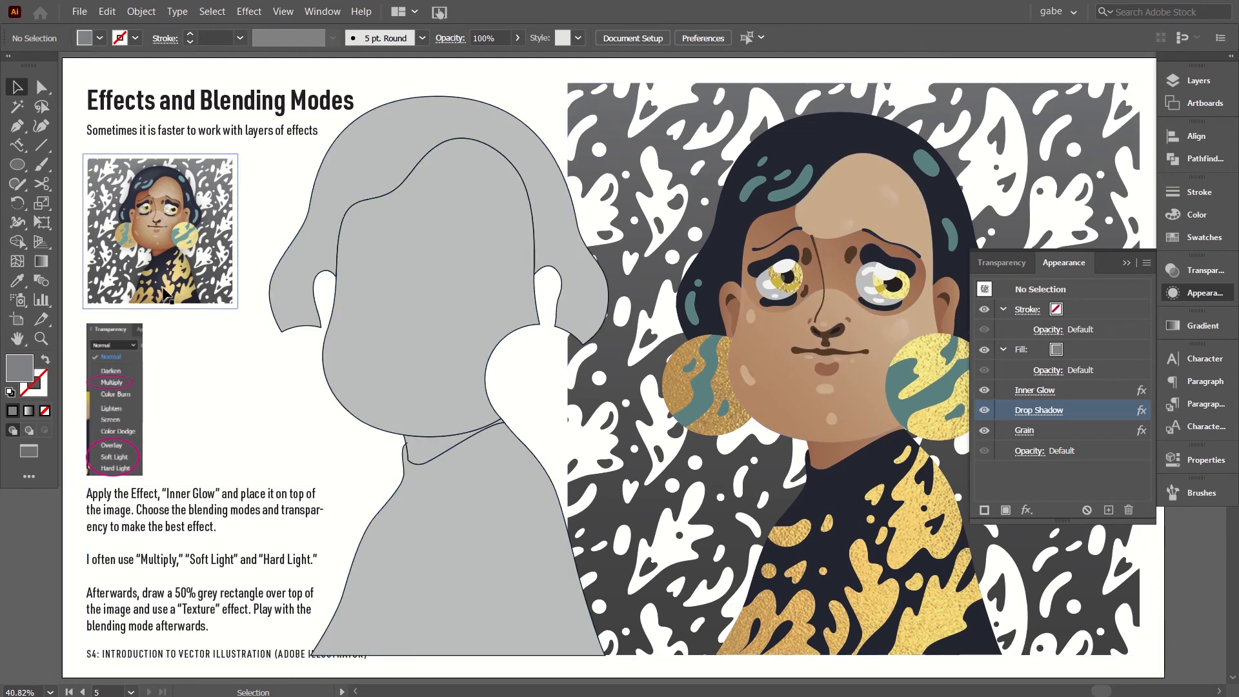
pyautogui.click(219, 284)
pyautogui.moveTo(238, 308); pyautogui.dragTo(578, 632)
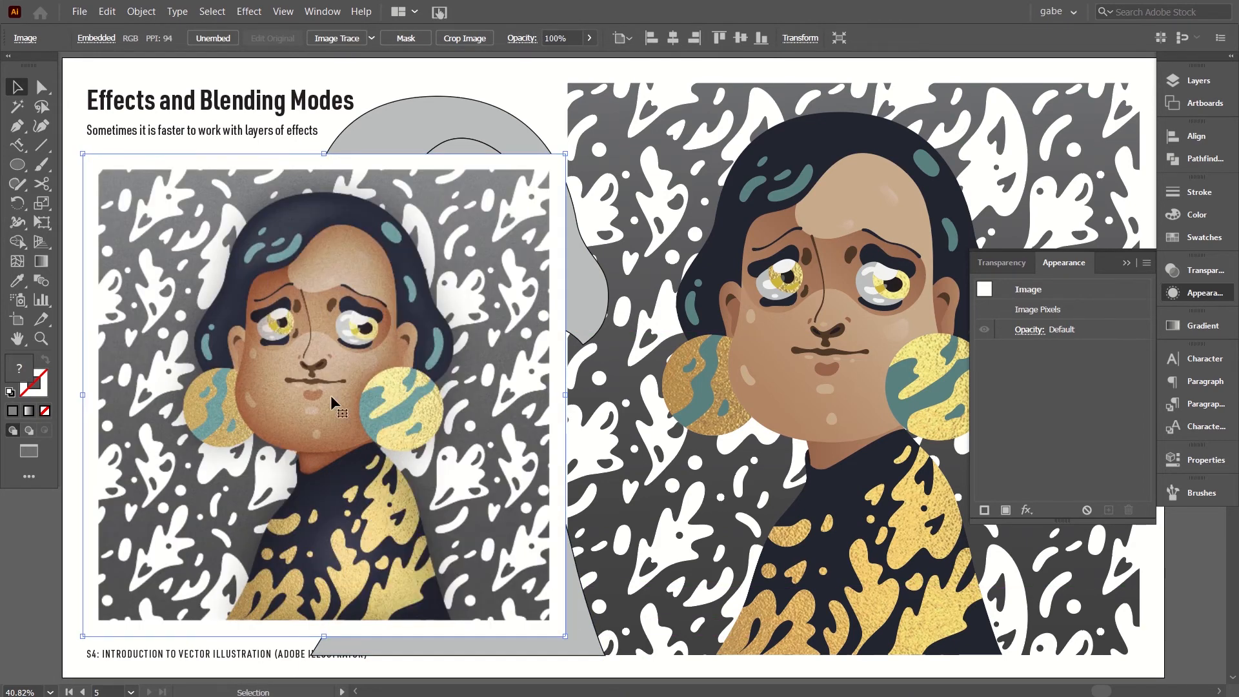
# Try sending the enlarged sample portrait to the back, undo the reordering and the enlargement, and deselect it.
pyautogui.press('a')
pyautogui.press('v')
pyautogui.press('a')
pyautogui.hotkey('ctrl', 'shift', '[')
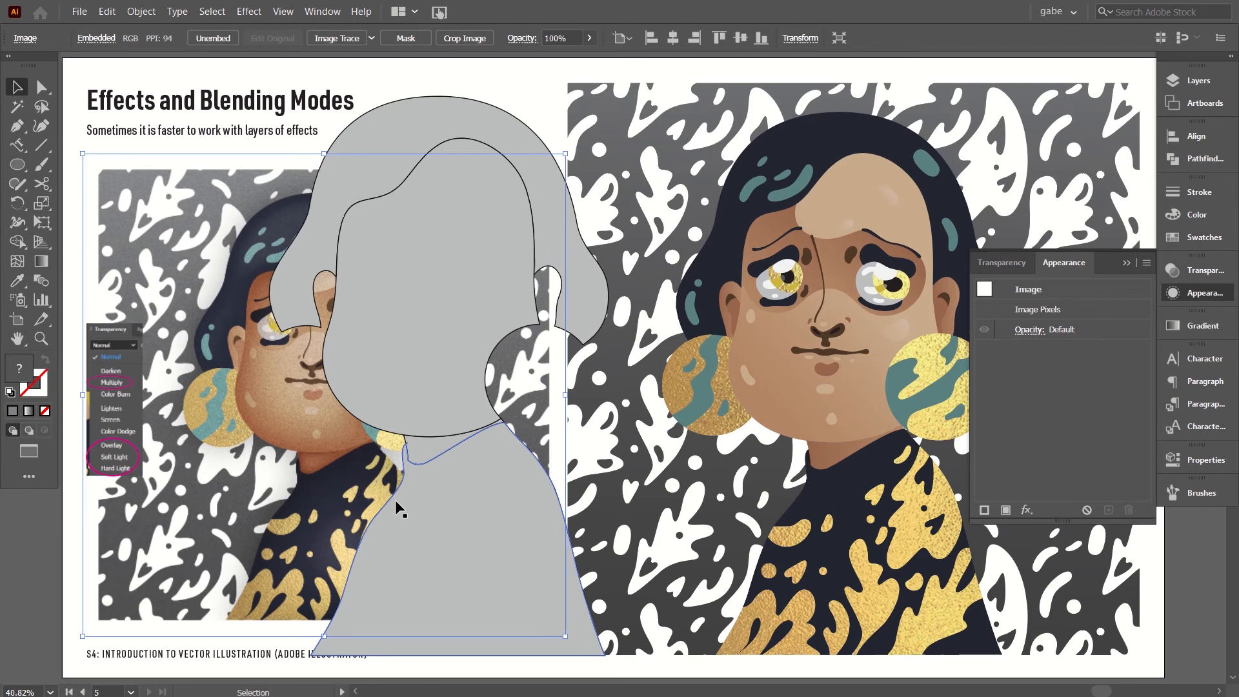
pyautogui.hotkey('ctrl', 'z')
pyautogui.click(275, 427)
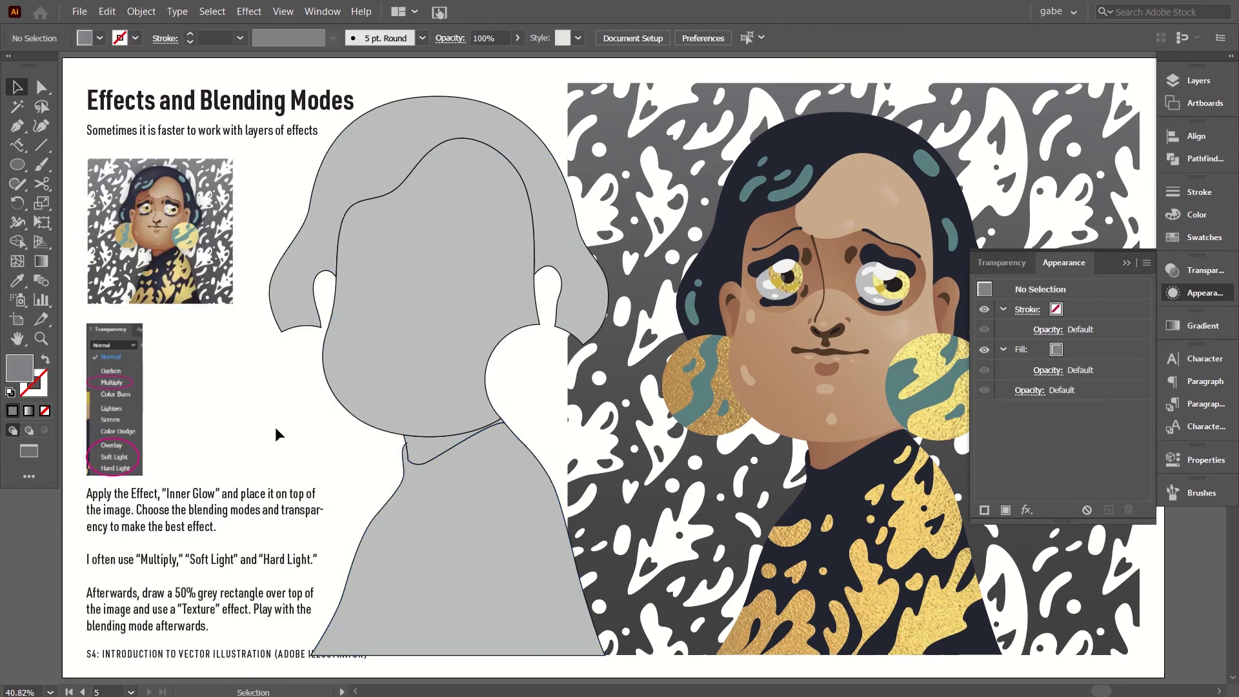
# Apply a white Inner Glow to the grey hair, face and body shapes: Screen mode, 100% opacity, 80 px blur, Center.
pyautogui.click(409, 122)
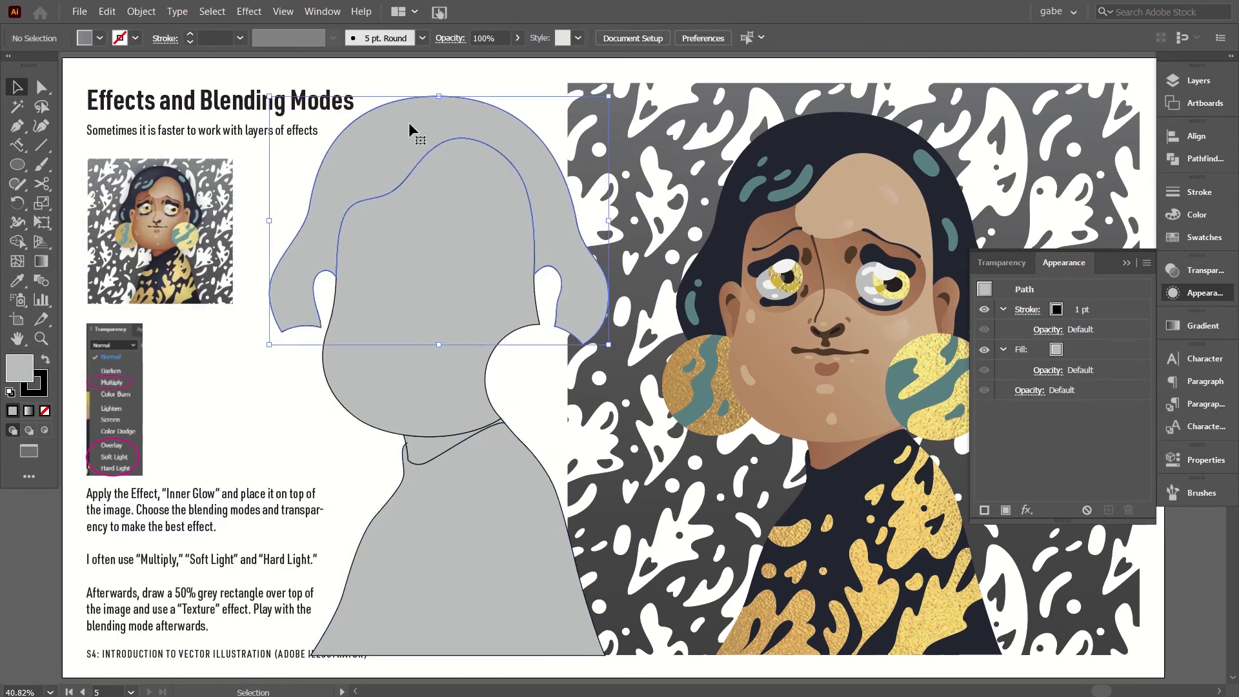
pyautogui.keyDown('shift'); pyautogui.click(439, 505); pyautogui.keyUp('shift')
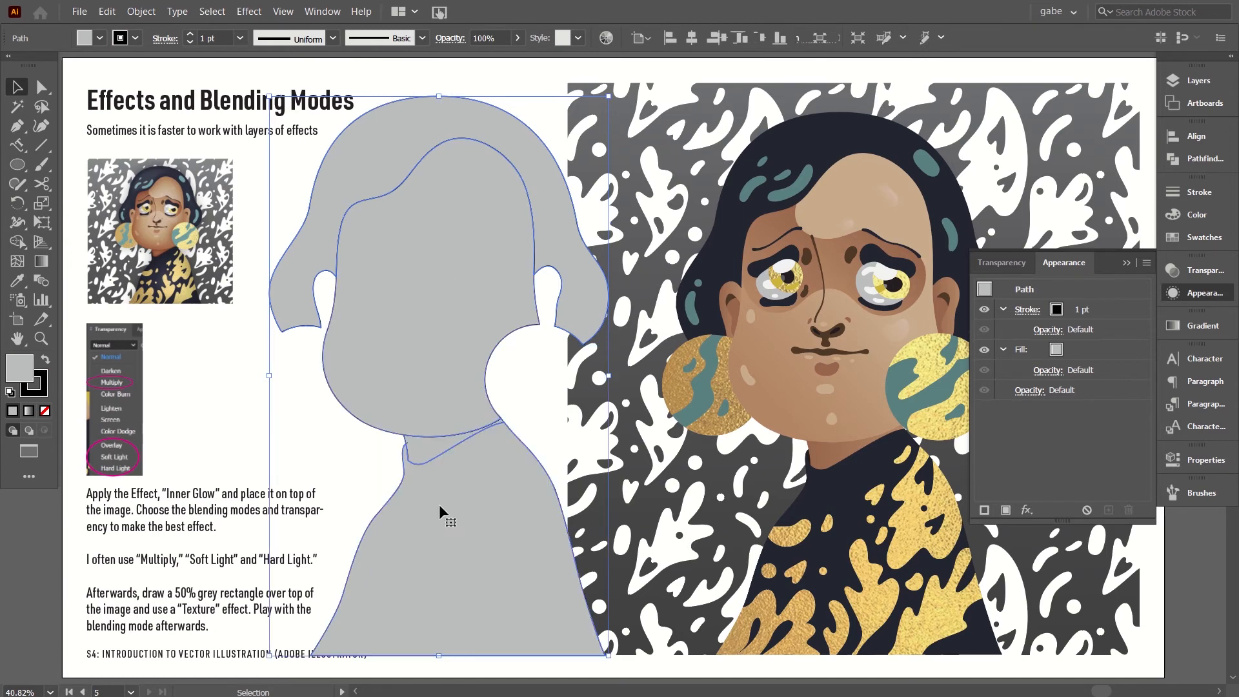
pyautogui.click(257, 12)
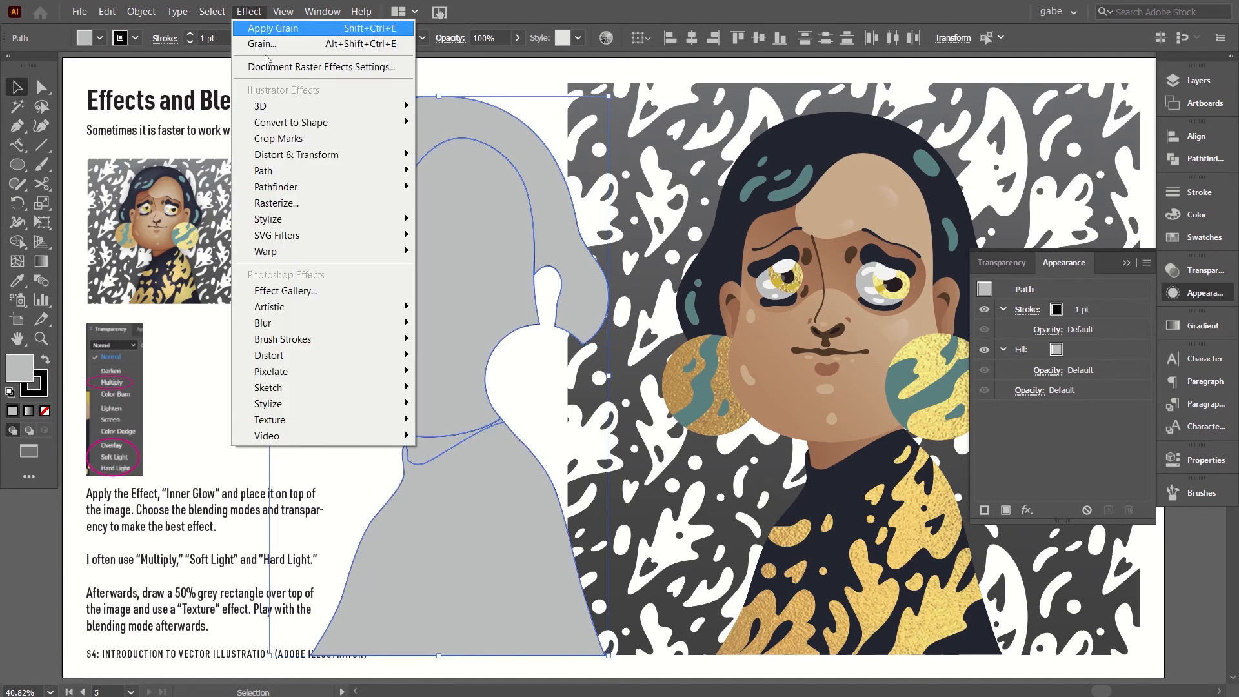
pyautogui.moveTo(293, 218)
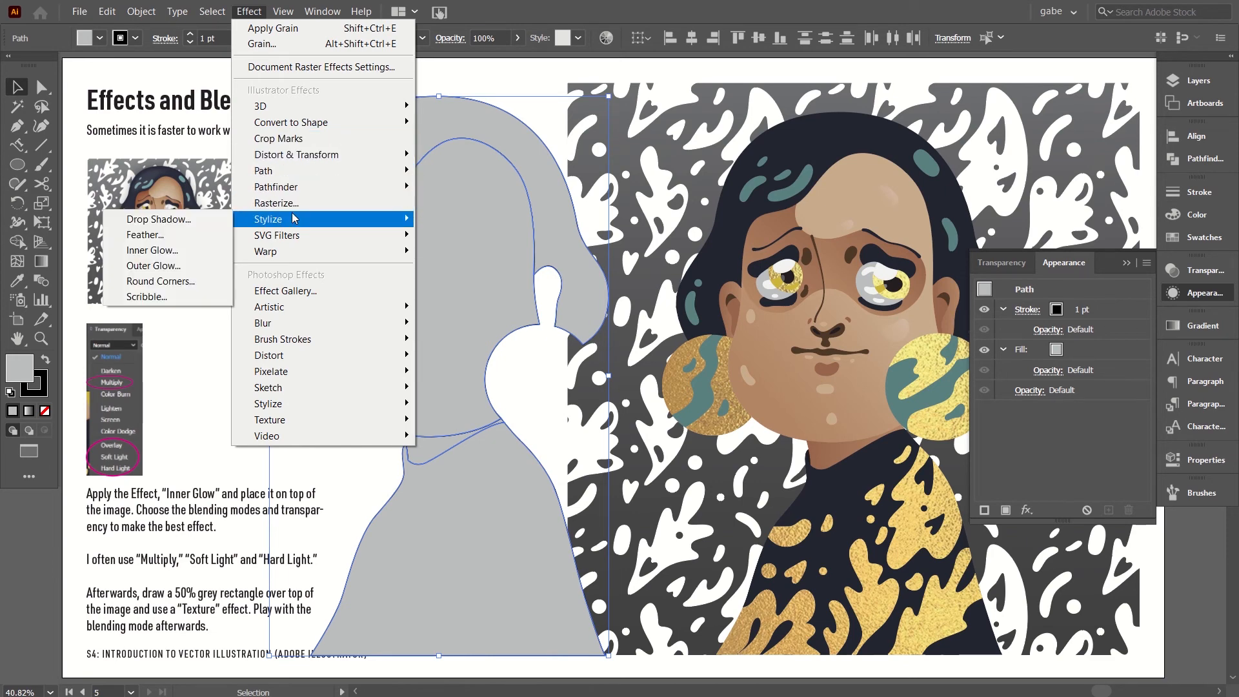
pyautogui.click(171, 253)
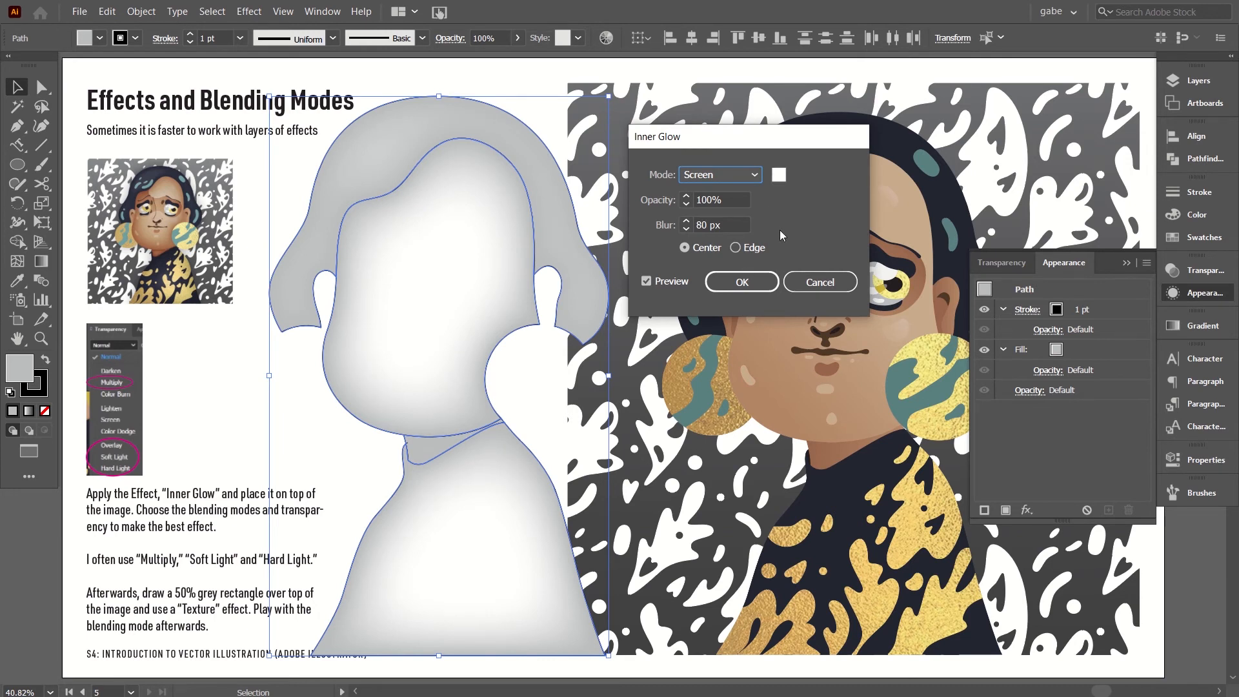
pyautogui.click(741, 284)
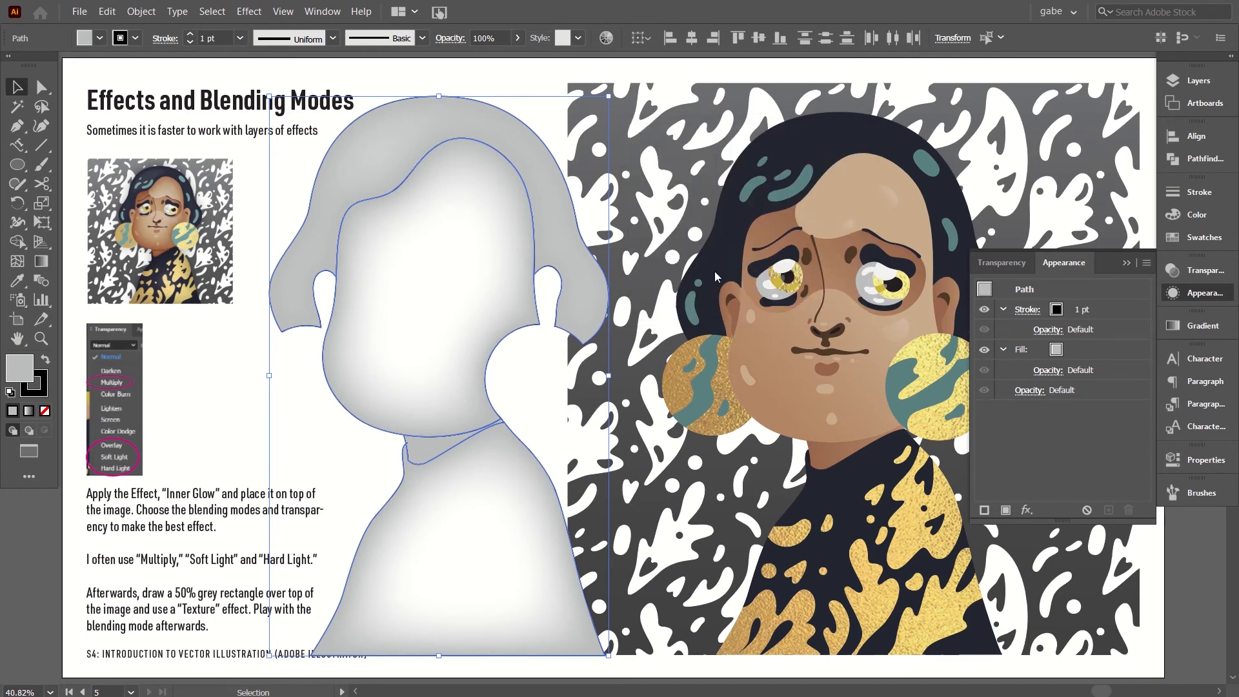
# Fill the selected hair, face and body shapes with the grey swatch one shade darker than K=50.
pyautogui.click(1190, 240)
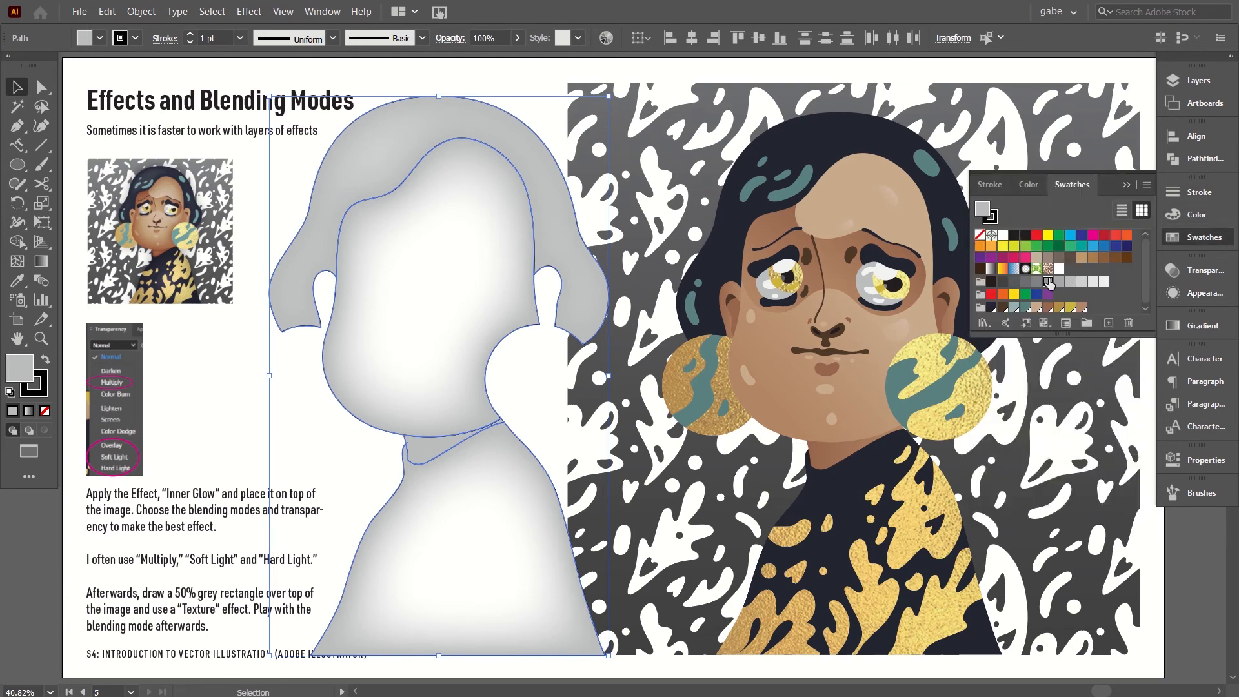
pyautogui.click(1048, 282)
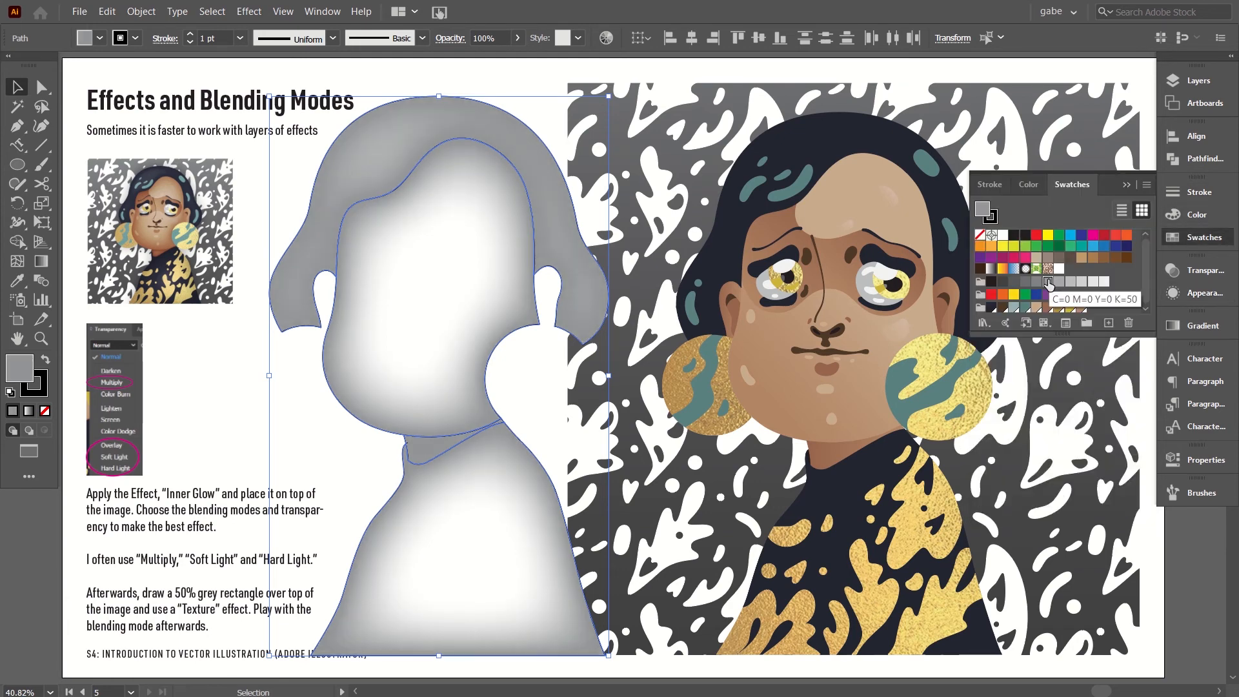
pyautogui.click(1037, 284)
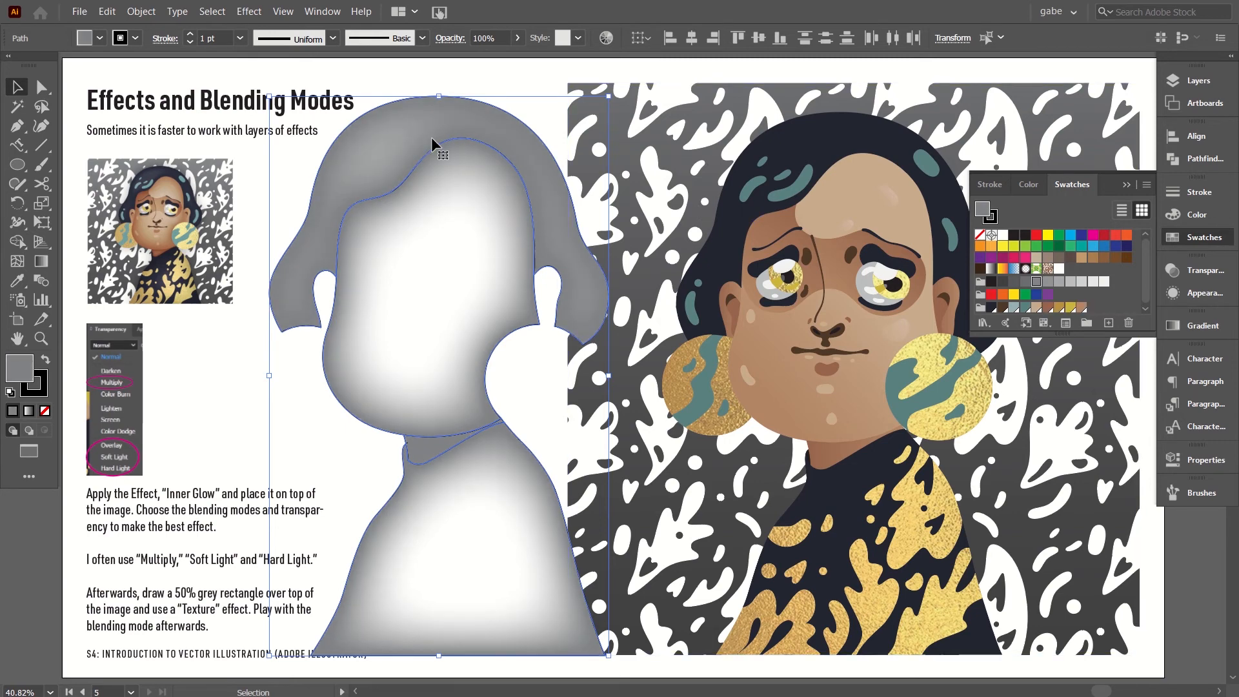
# Remove the stroke from the hair, face and body shapes, make the fill active again and deselect them.
pyautogui.click(44, 392)
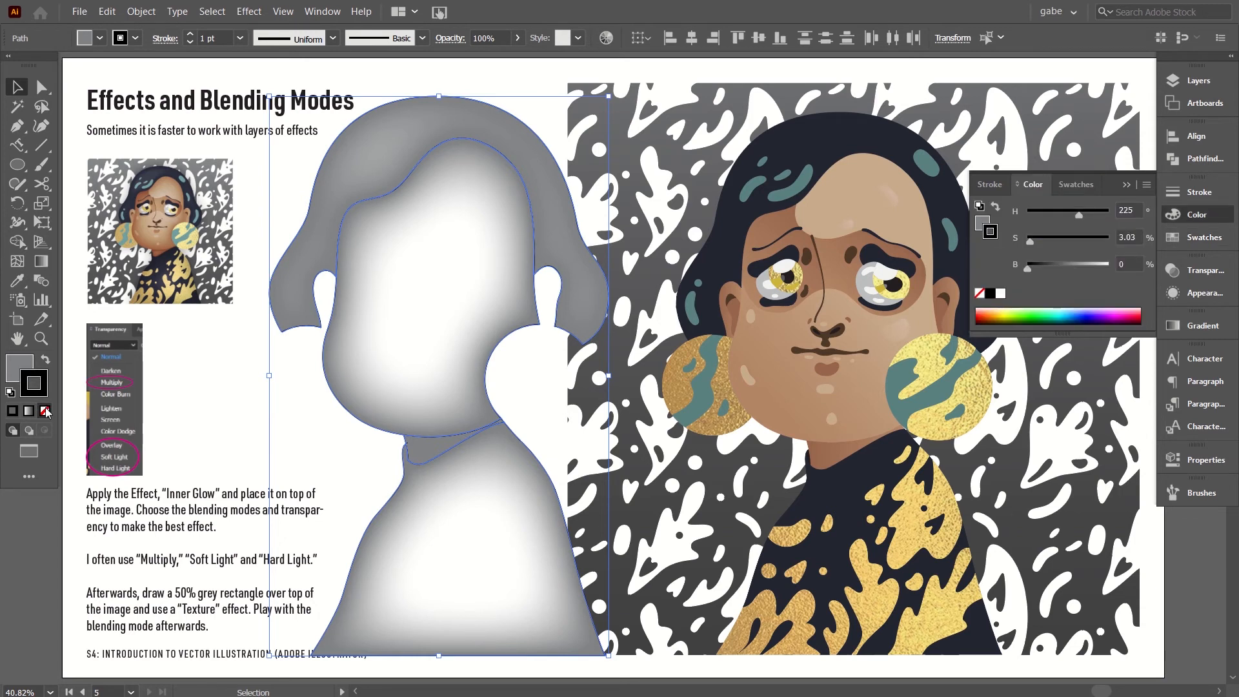
pyautogui.click(44, 411)
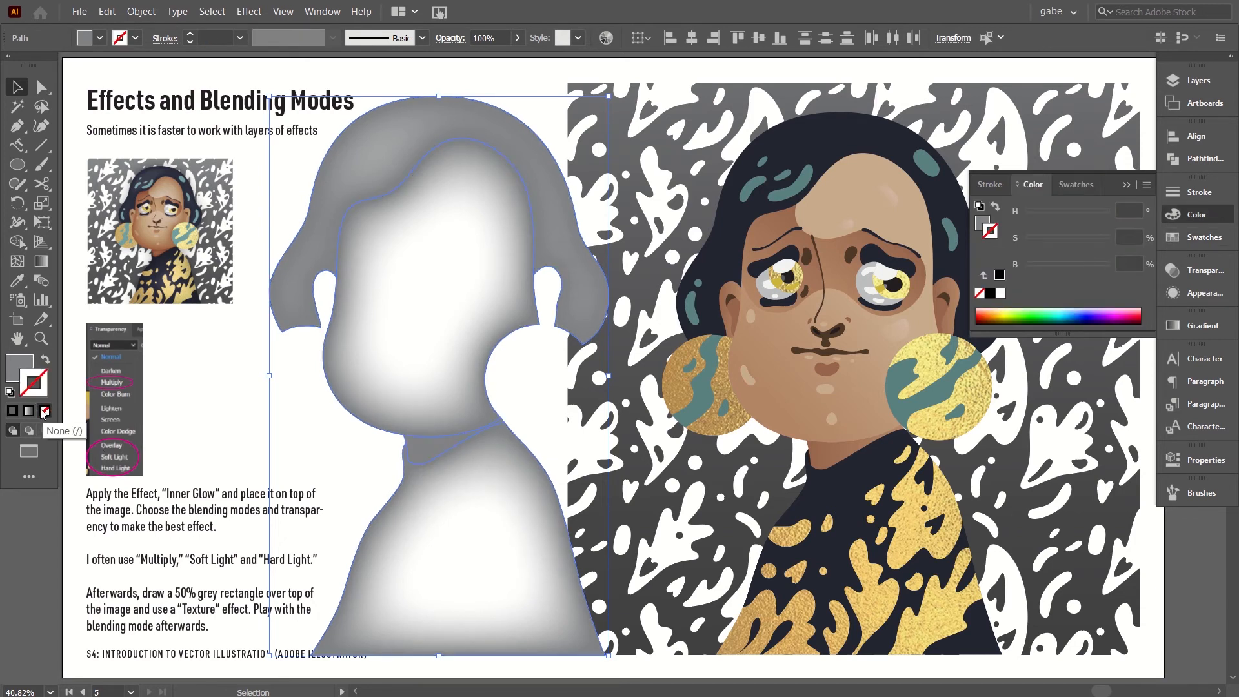
pyautogui.click(14, 366)
pyautogui.click(217, 433)
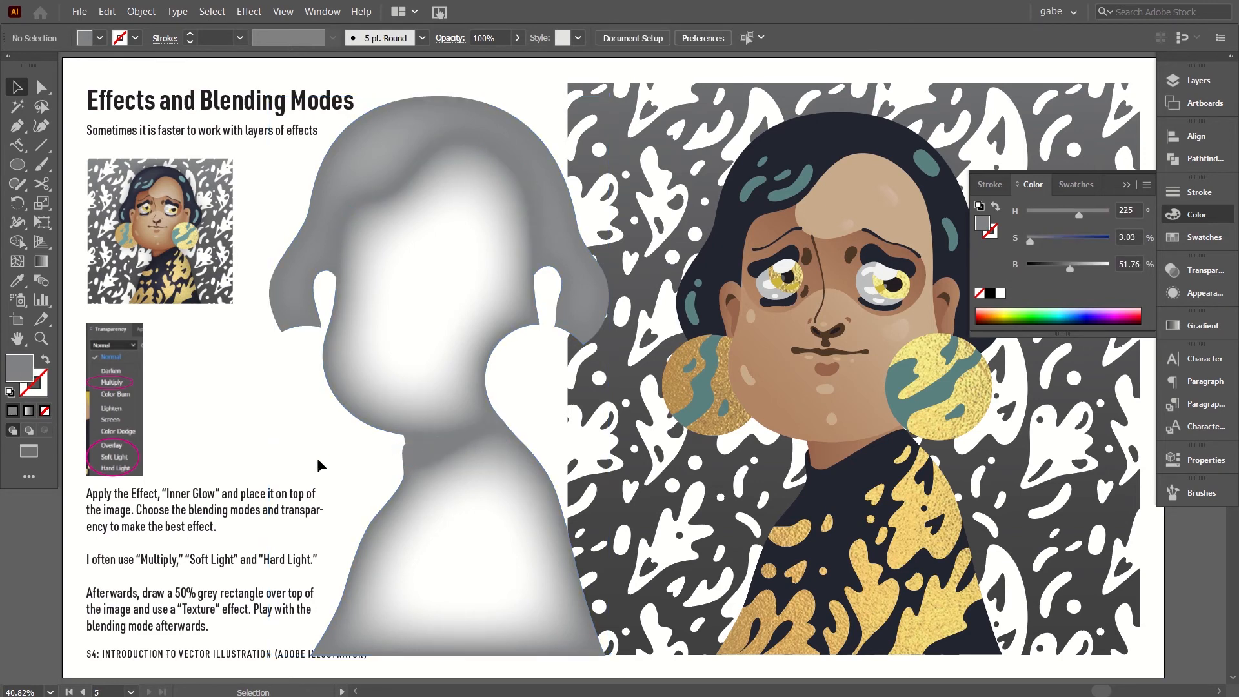
# Reduce the Inner Glow blur of the grey neck shape to 22 px.
pyautogui.click(435, 452)
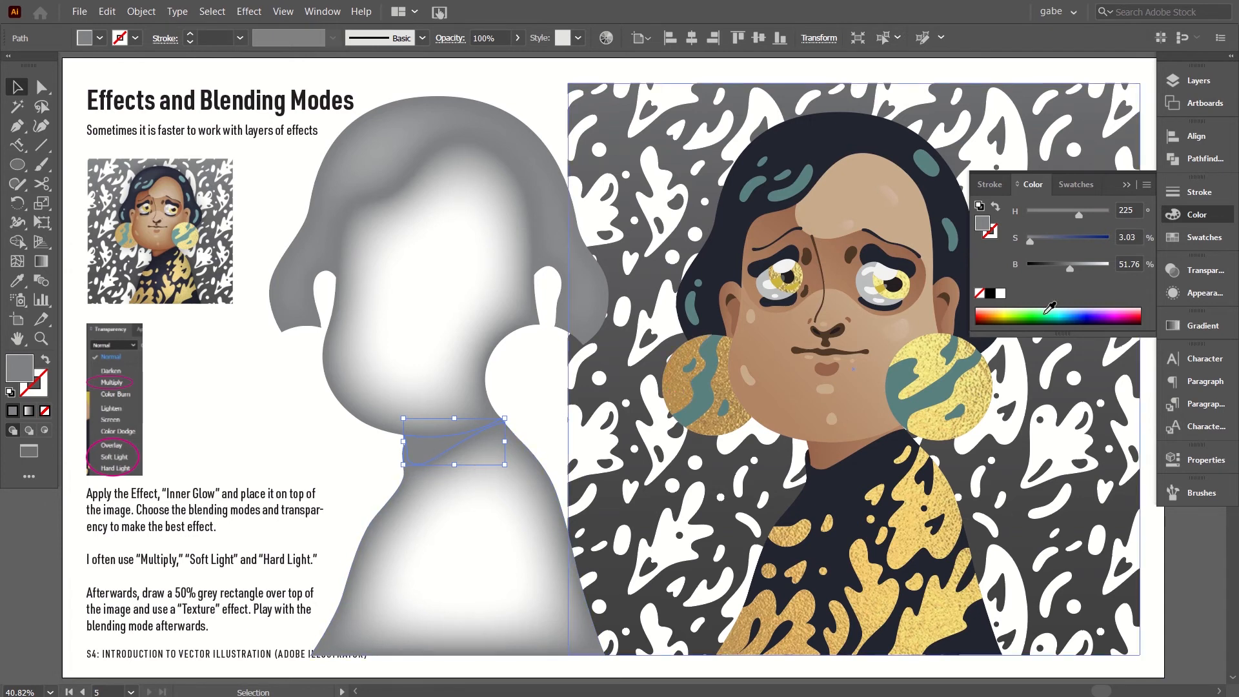
pyautogui.click(1194, 297)
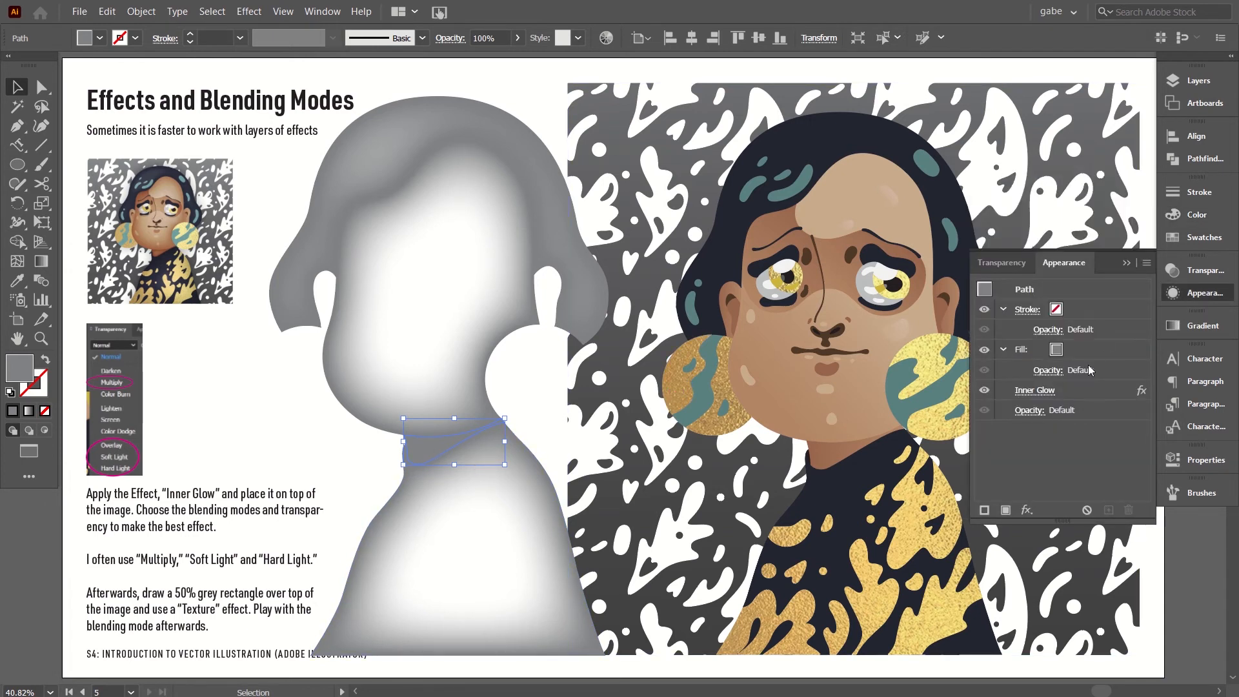
pyautogui.click(1036, 390)
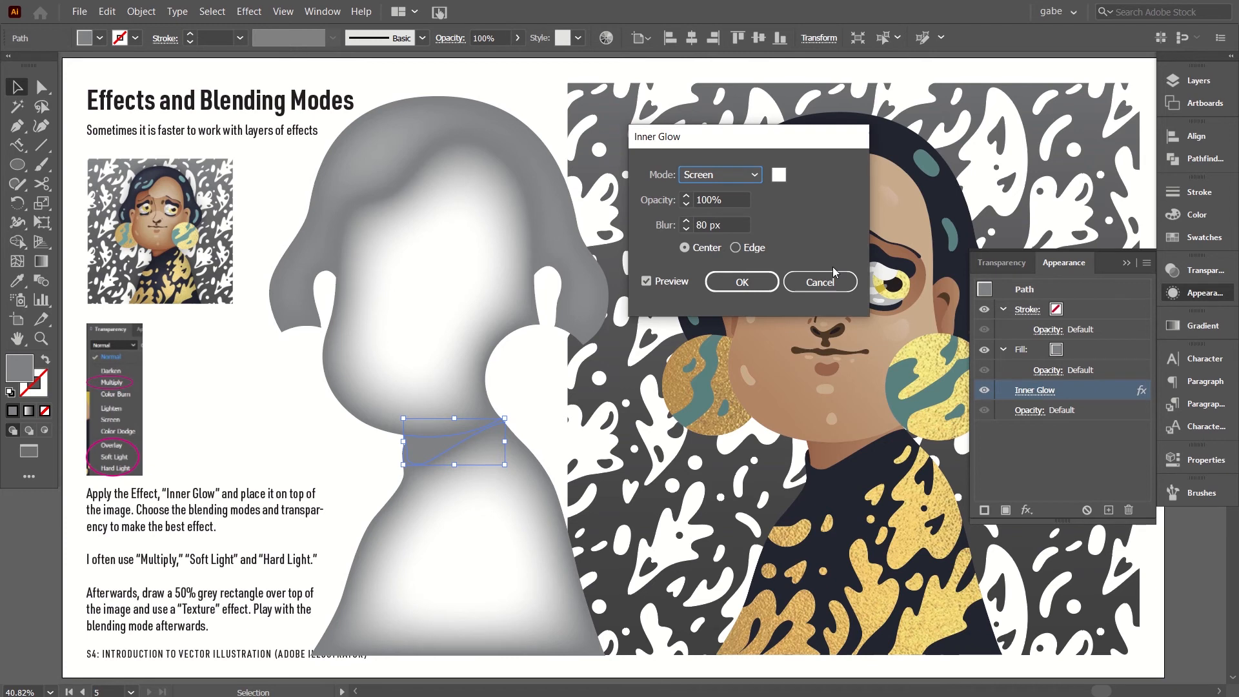
pyautogui.click(724, 222)
pyautogui.hotkey('shift', 'Down')
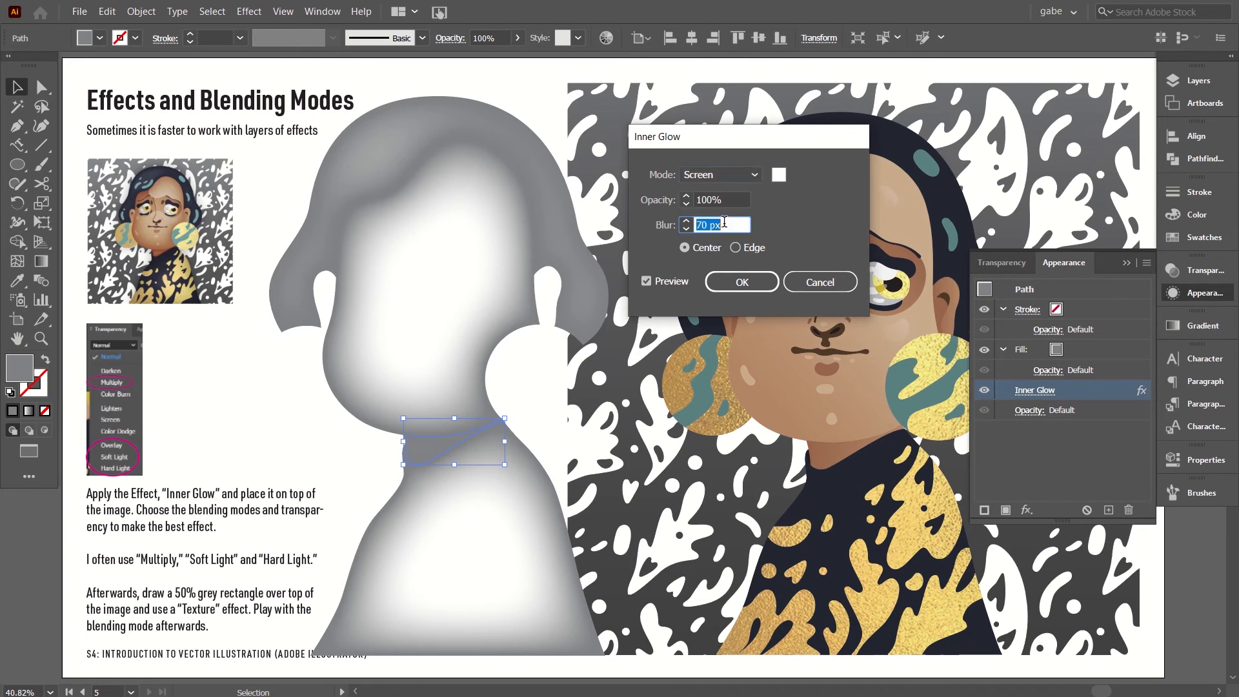
pyautogui.hotkey('shift', 'Down')
pyautogui.hotkey('shift', 'Down')
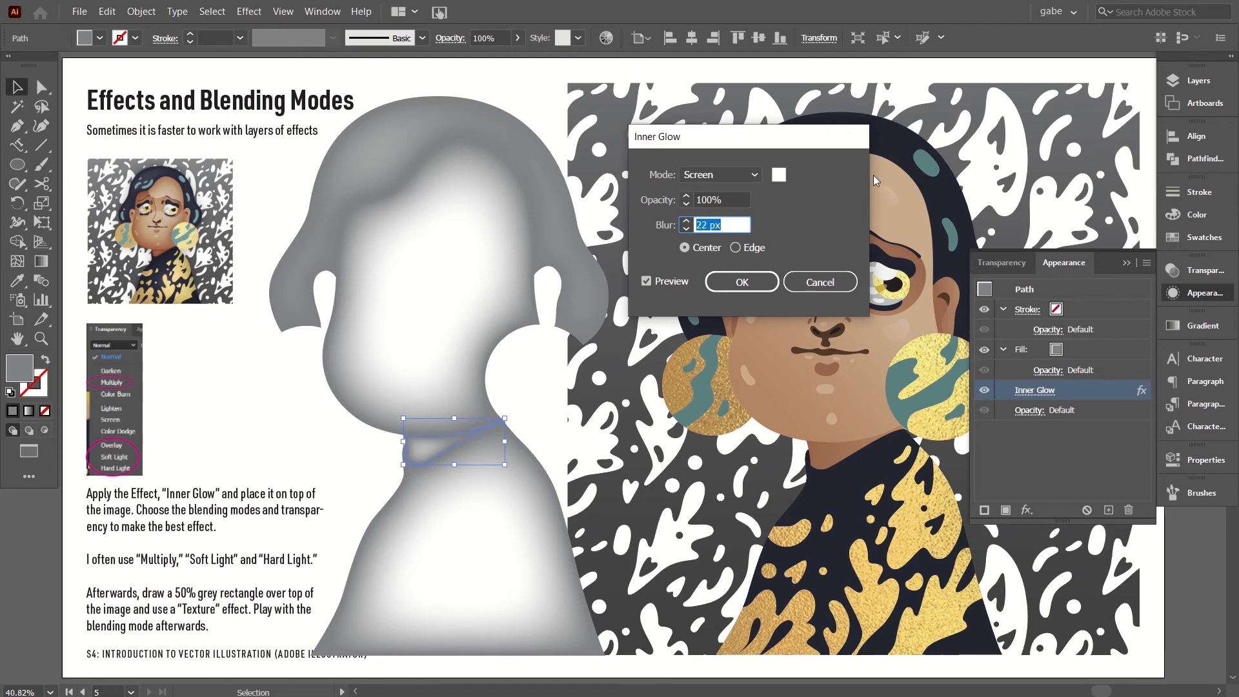
pyautogui.click(742, 282)
# Increase the Inner Glow blur of the grey body shape to about 110 px.
pyautogui.click(488, 610)
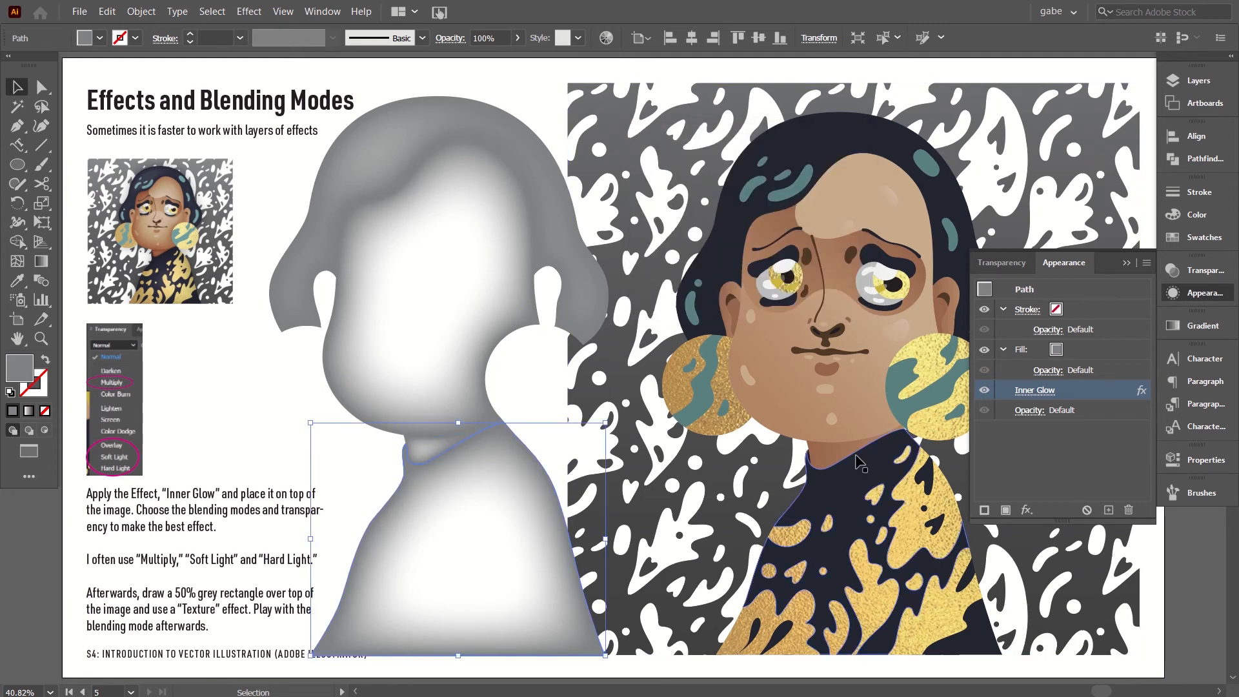
pyautogui.click(1039, 389)
pyautogui.click(730, 222)
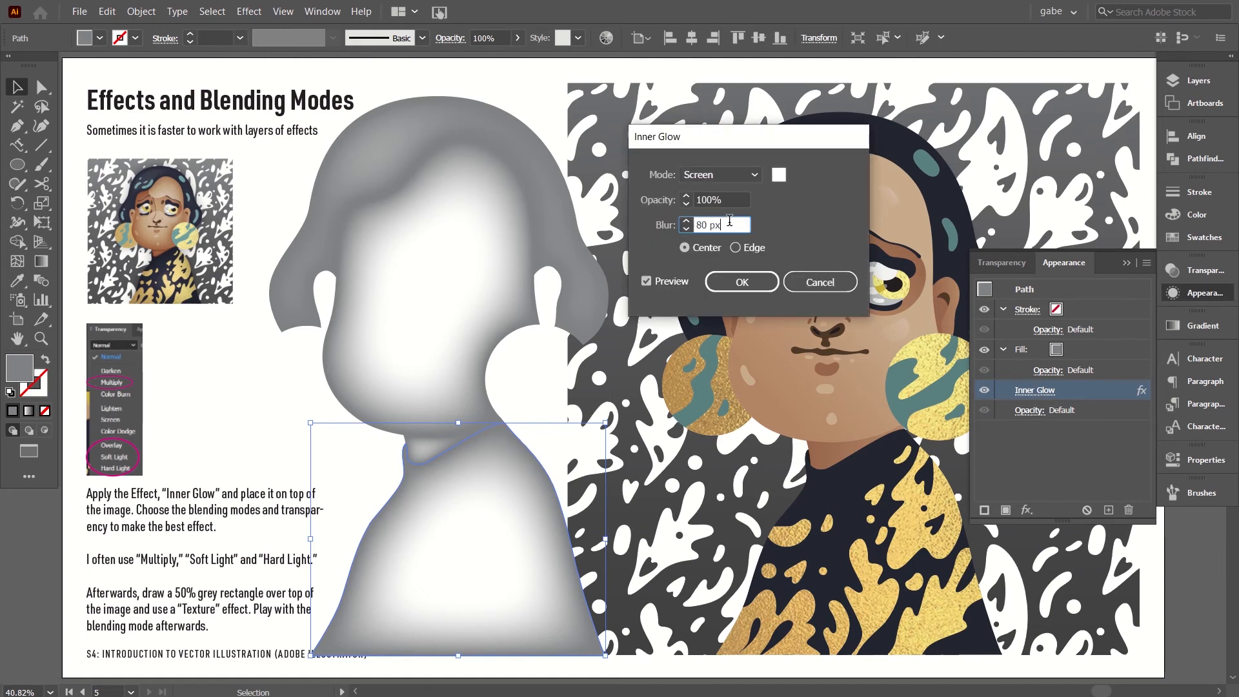
pyautogui.hotkey('shift', 'Up')
pyautogui.hotkey('shift', 'Up')
pyautogui.hotkey('shift', 'Up')
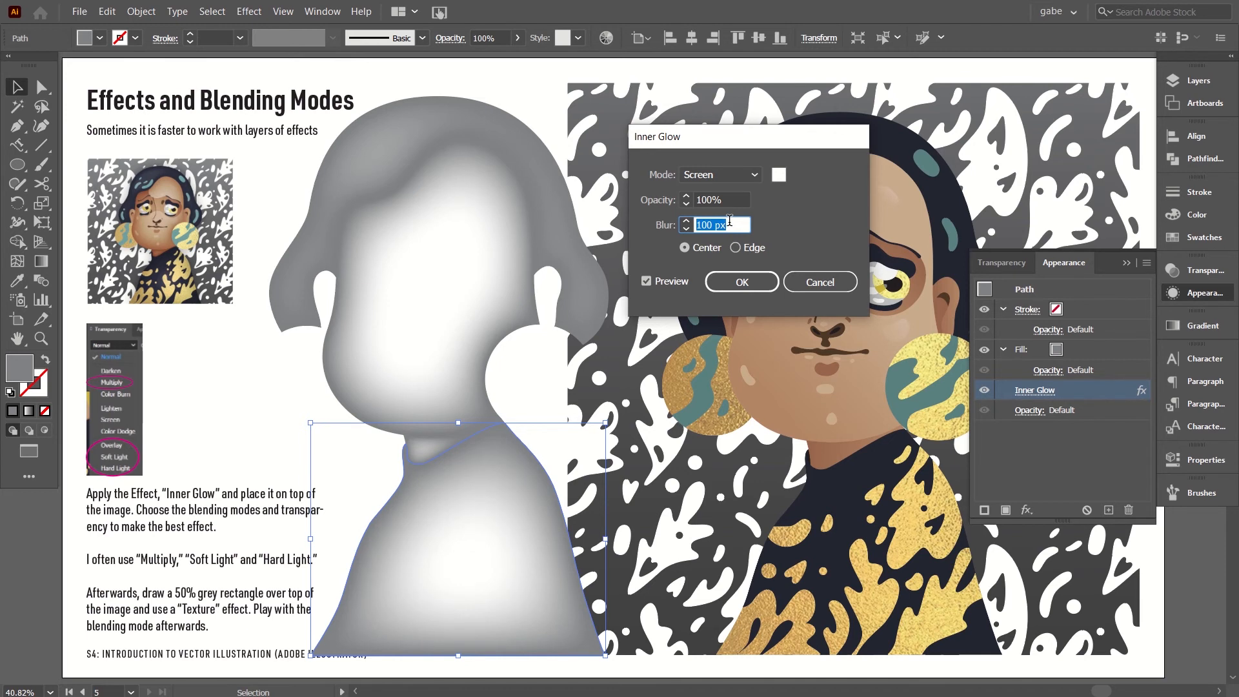
pyautogui.hotkey('shift', 'Up')
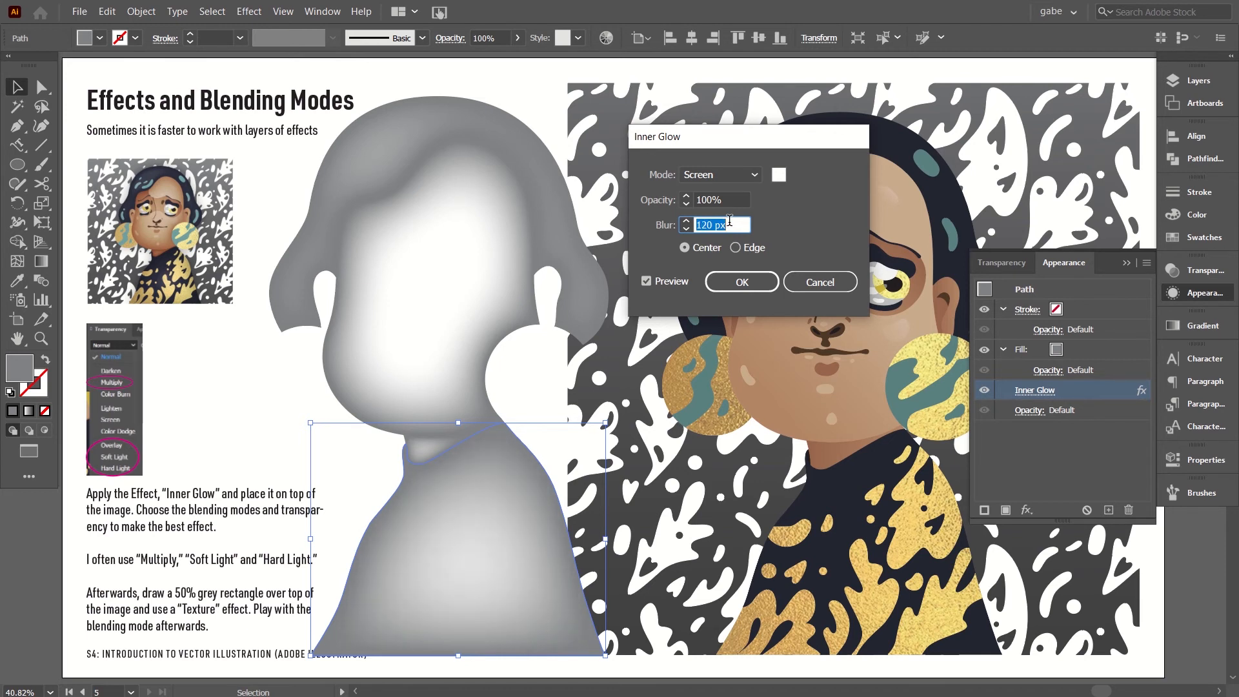
pyautogui.hotkey('shift', 'Down')
pyautogui.press('Return')
# Reduce the Inner Glow blur of the grey hair shape to 60 px.
pyautogui.click(323, 137)
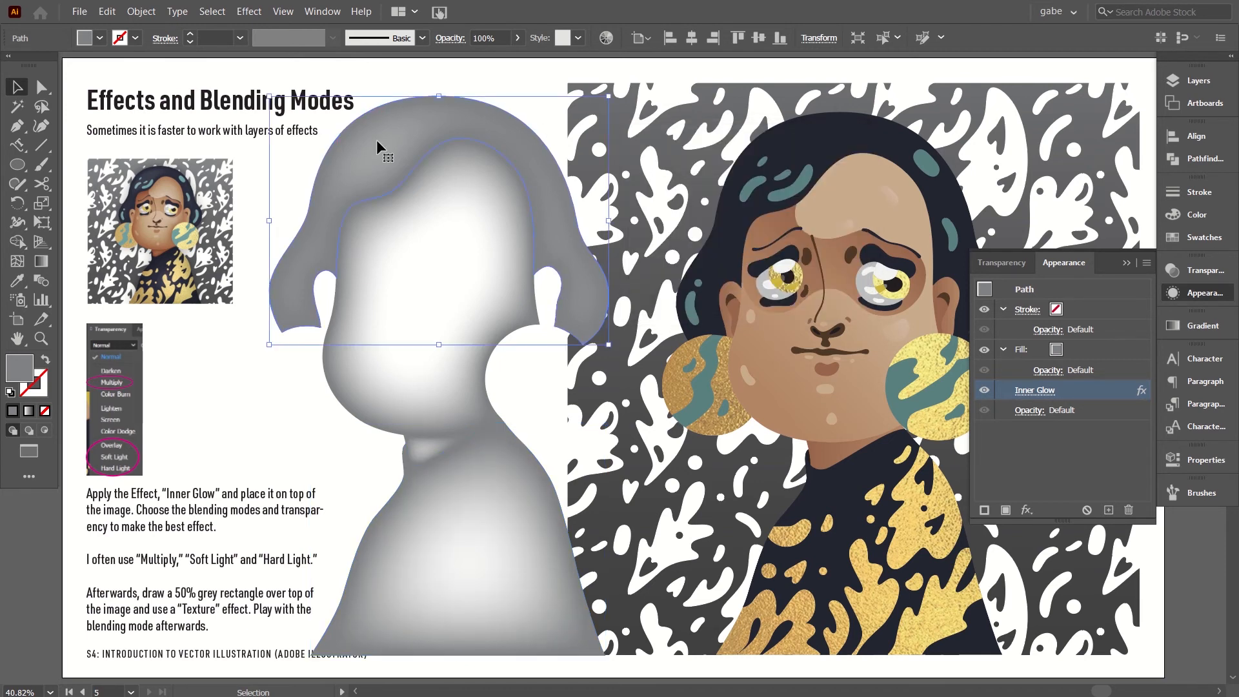
pyautogui.click(1040, 390)
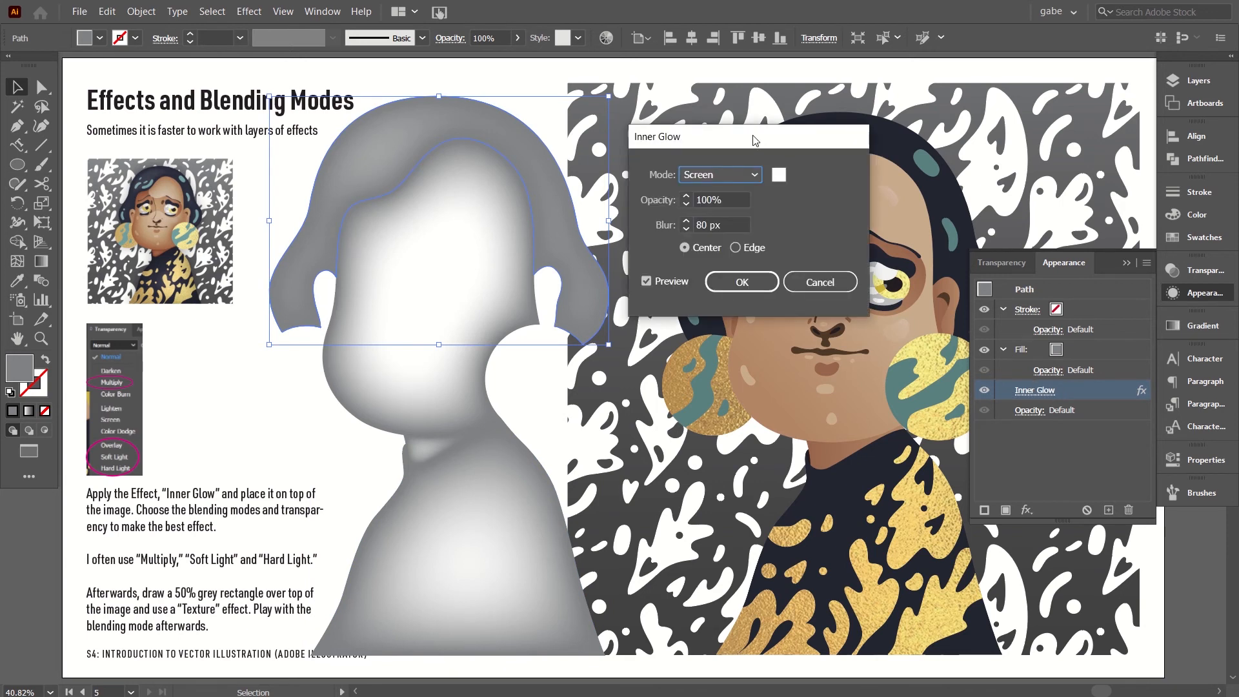
pyautogui.moveTo(759, 138); pyautogui.dragTo(871, 168)
pyautogui.click(838, 251)
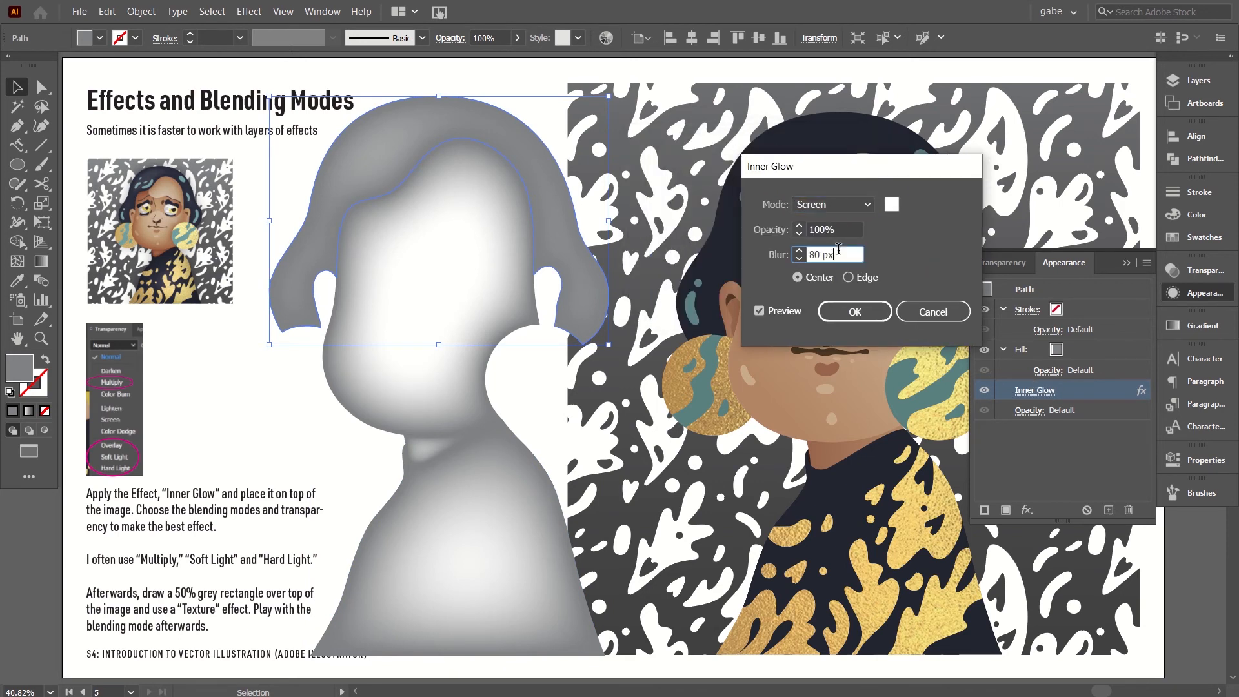
pyautogui.hotkey('shift', 'Down')
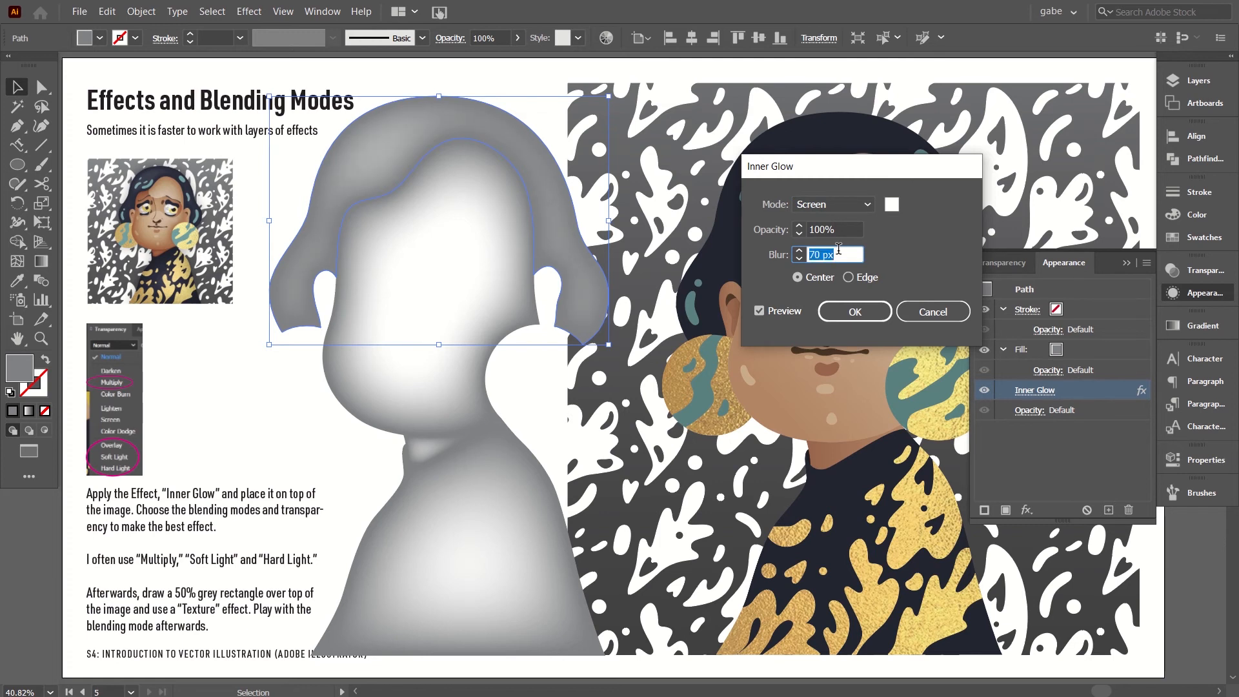
pyautogui.hotkey('shift', 'Down')
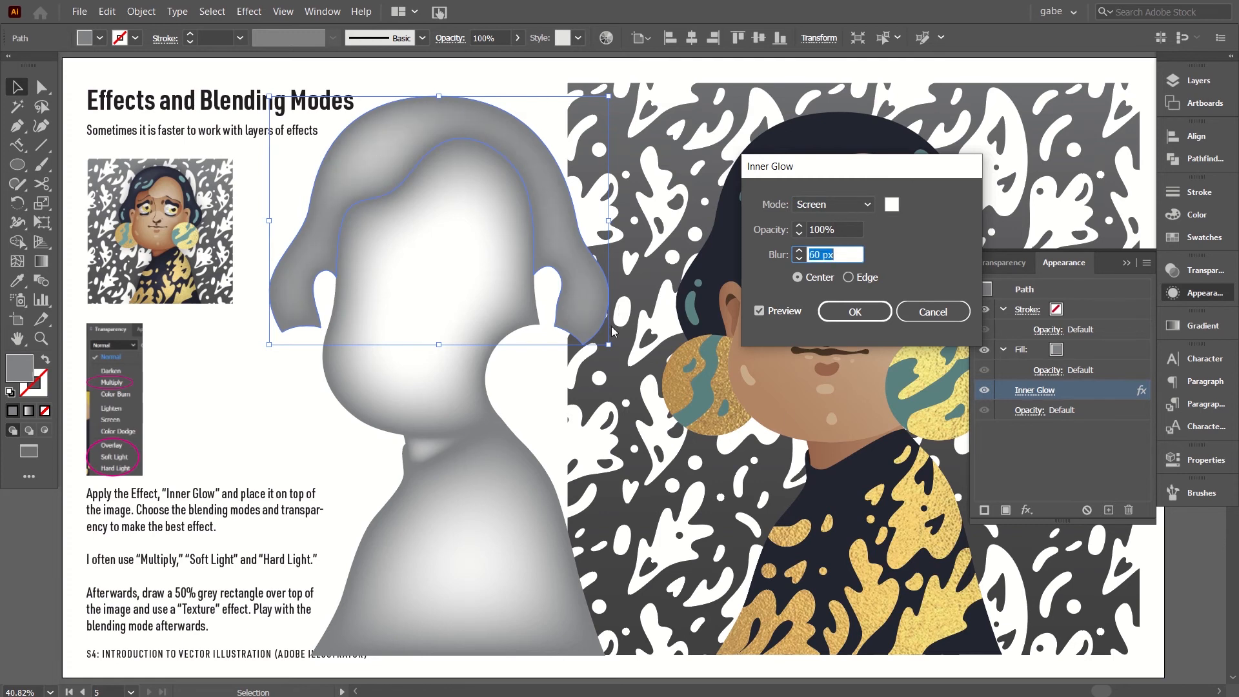
pyautogui.click(861, 316)
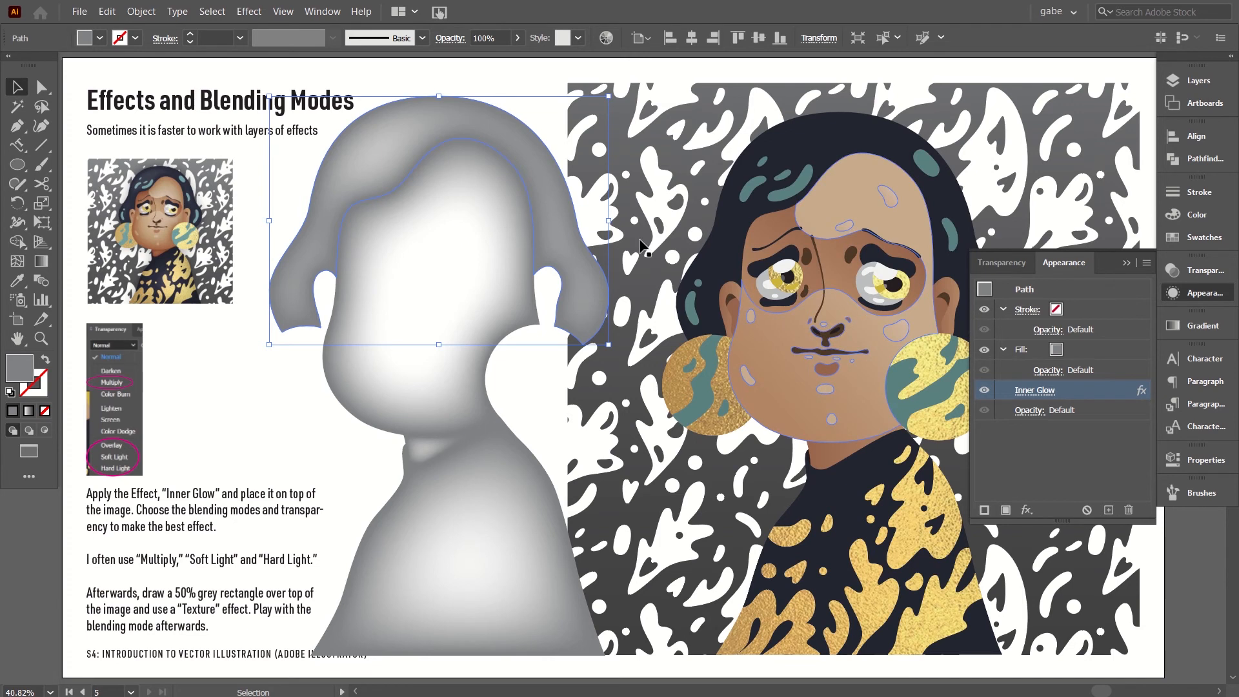
# Group the grey hair, face, neck and body shading shapes and deselect the group.
pyautogui.click(315, 428)
pyautogui.moveTo(291, 183); pyautogui.dragTo(474, 466)
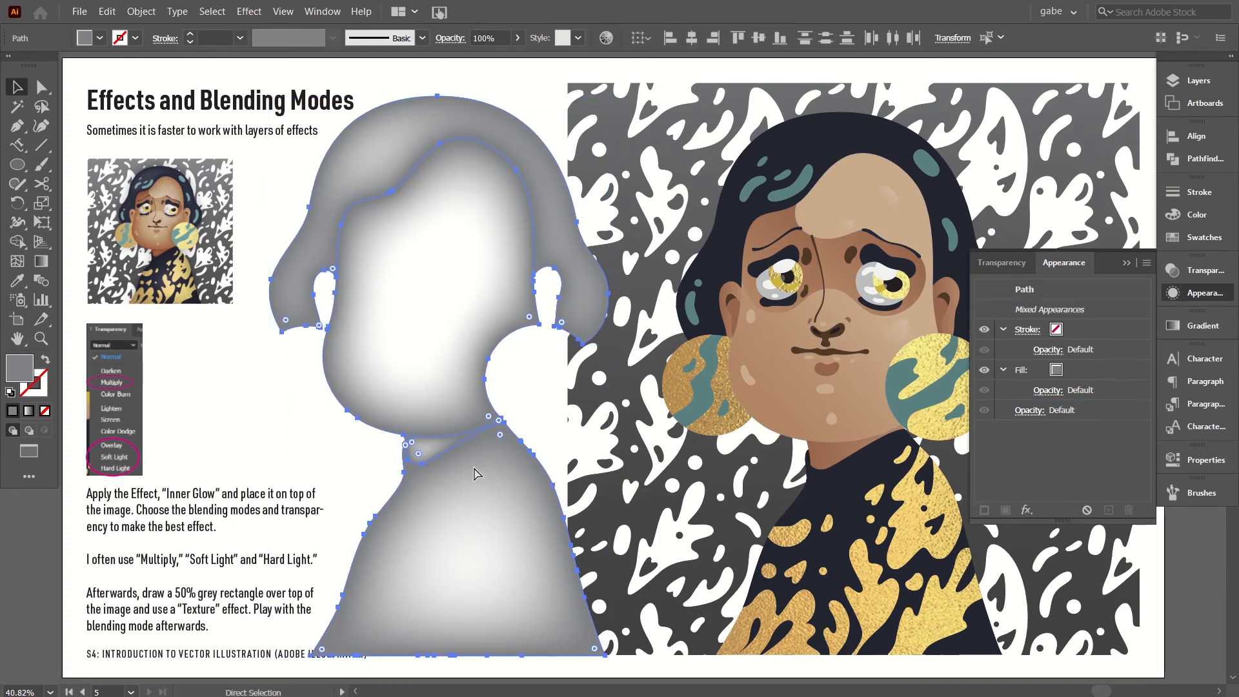
pyautogui.hotkey('ctrl', 'g')
pyautogui.click(155, 8)
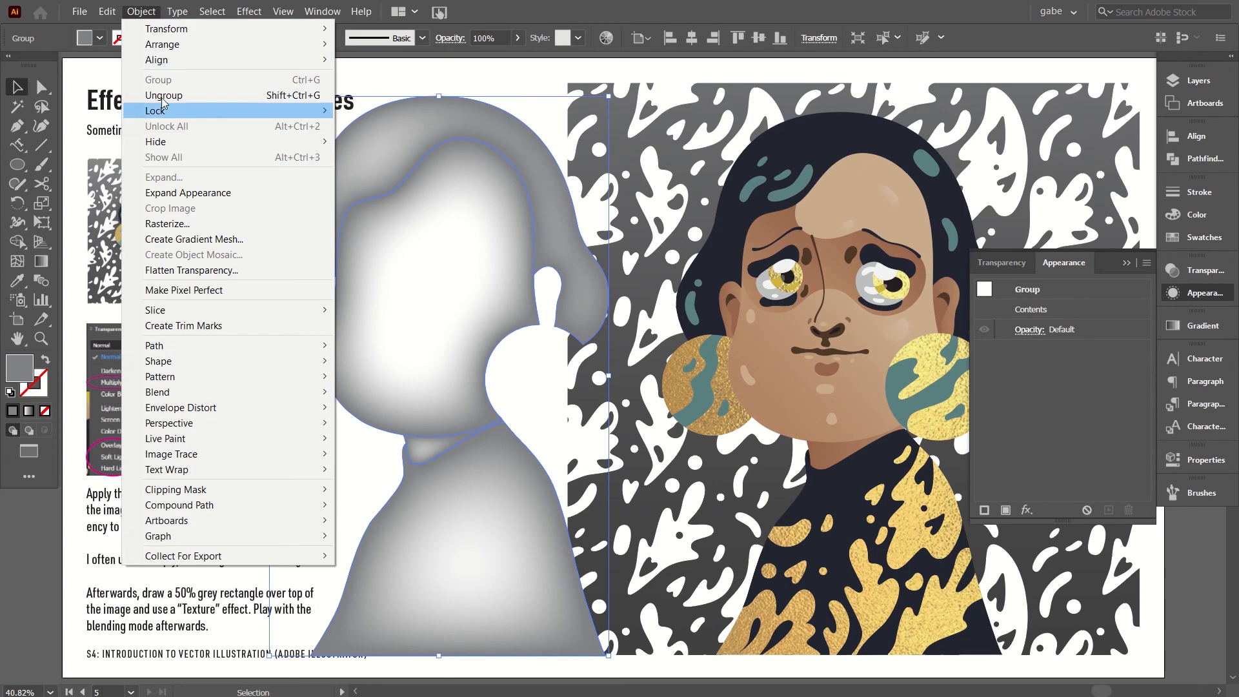
pyautogui.click(526, 102)
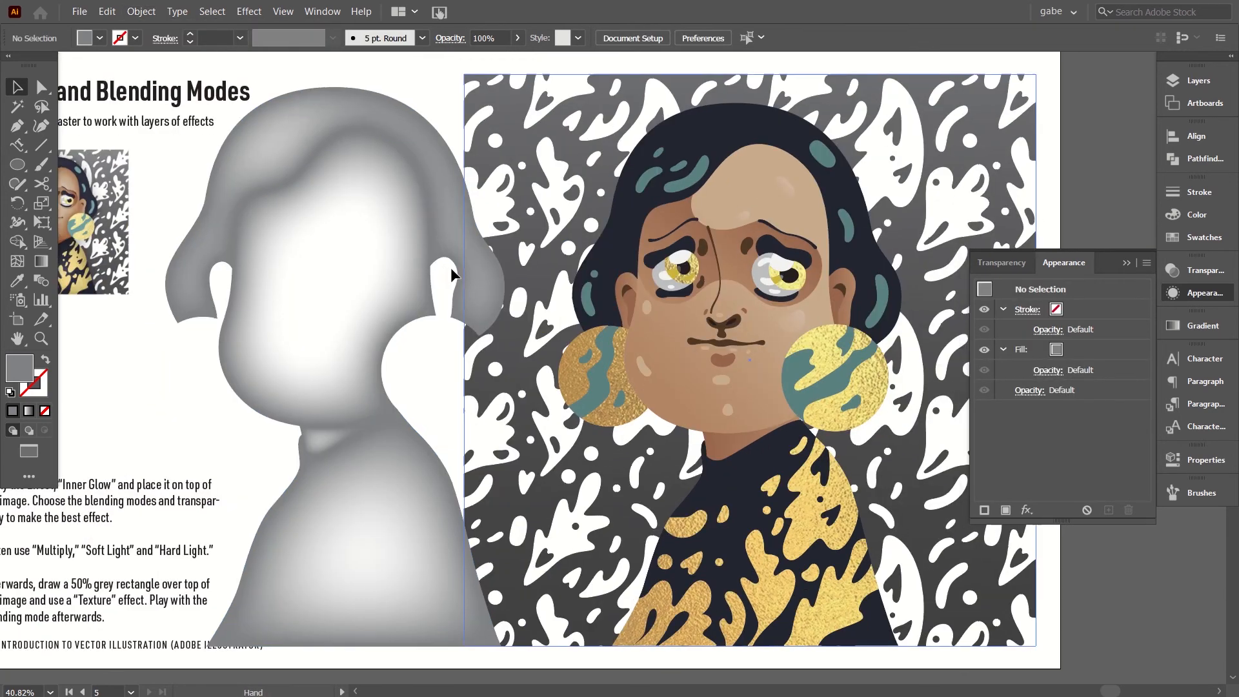
# Move the shading group over the portrait and align its right edge with the portrait's hair.
pyautogui.click(452, 268)
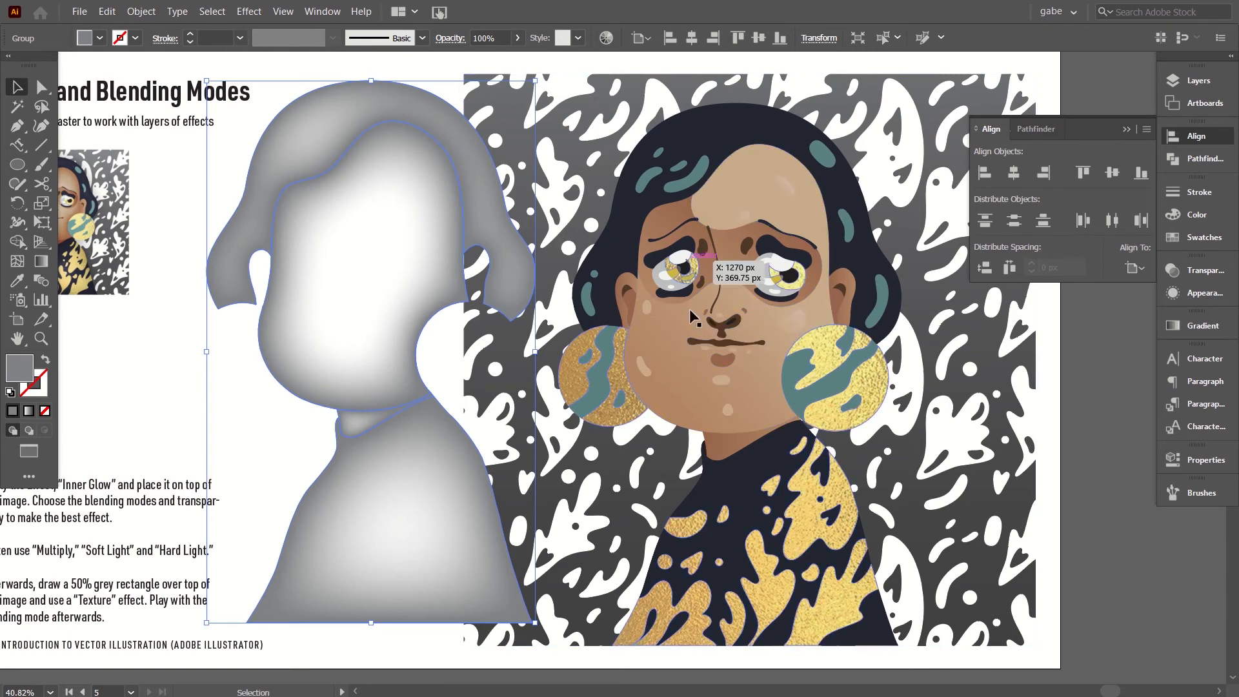
pyautogui.moveTo(342, 324); pyautogui.dragTo(537, 283)
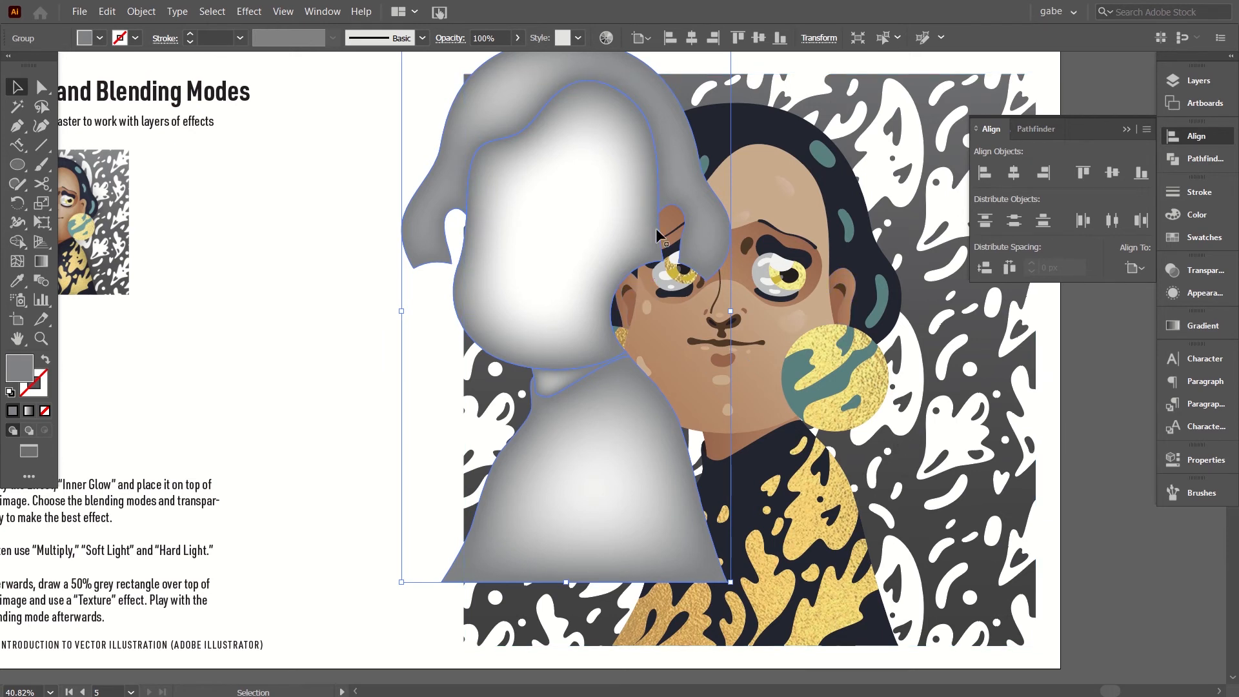
pyautogui.keyDown('shift'); pyautogui.click(868, 266); pyautogui.keyUp('shift')
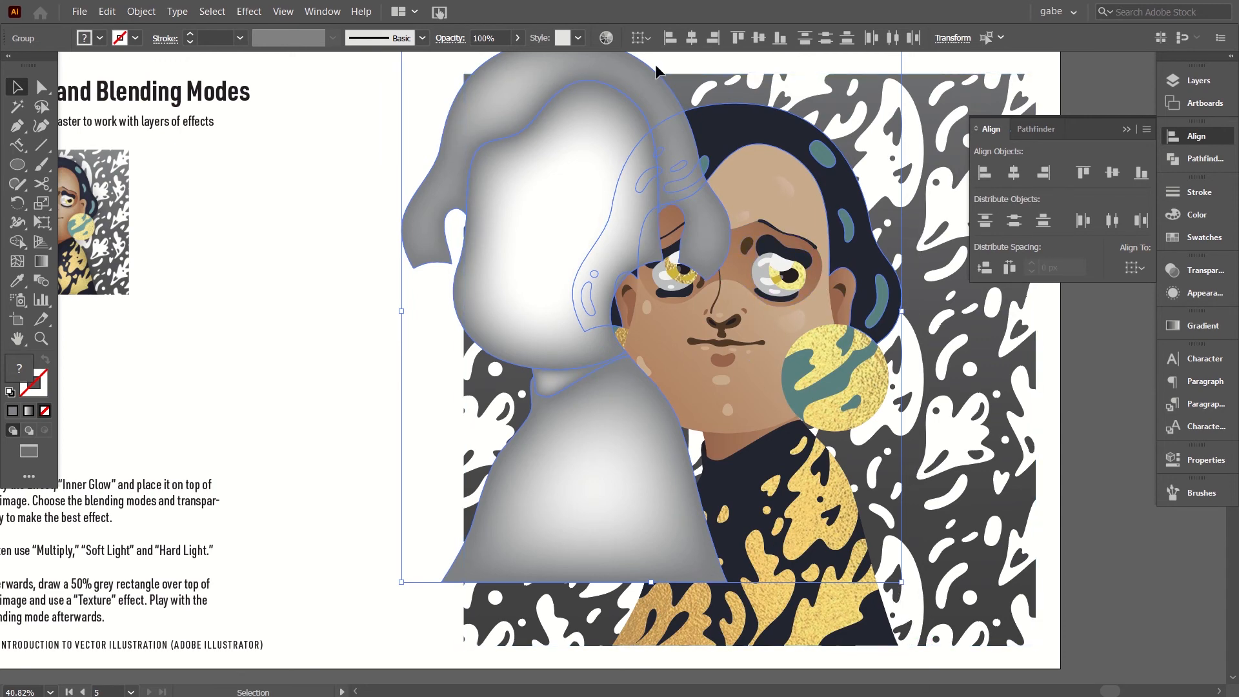
pyautogui.click(715, 37)
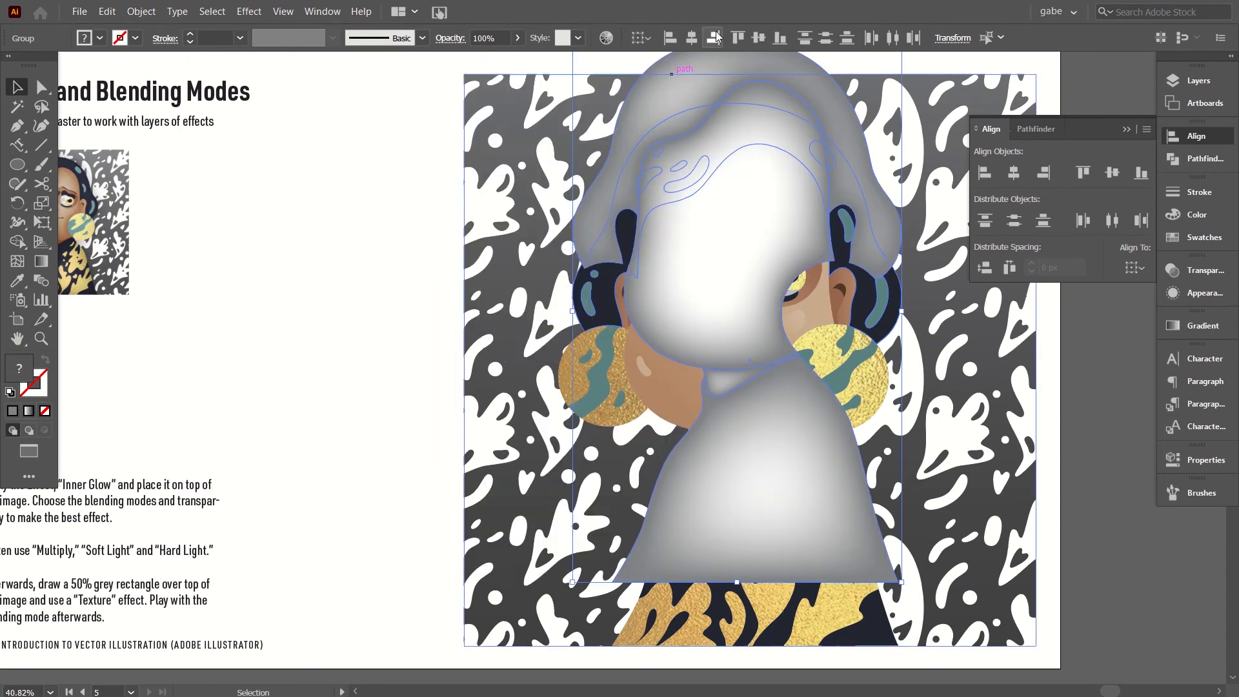
# Align the shading group's bottom edge with the lower corner piece of the portrait's dark sweater and deselect everything.
pyautogui.click(881, 623)
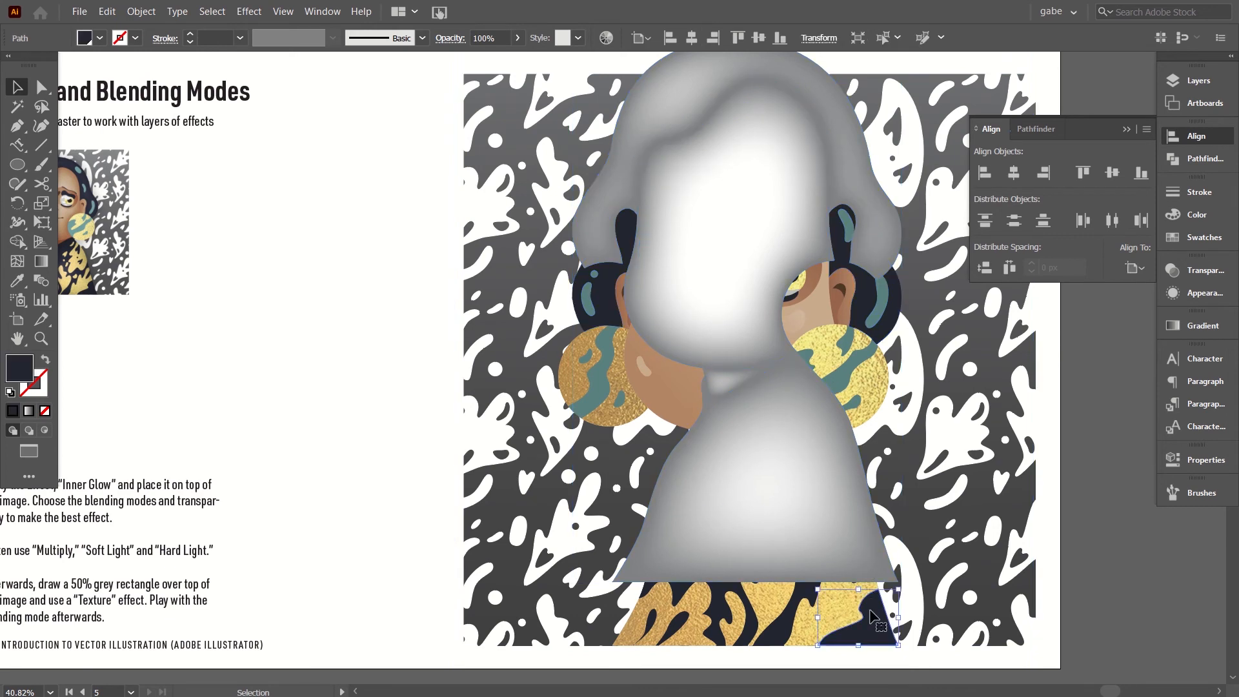
pyautogui.keyDown('shift'); pyautogui.click(845, 561); pyautogui.keyUp('shift')
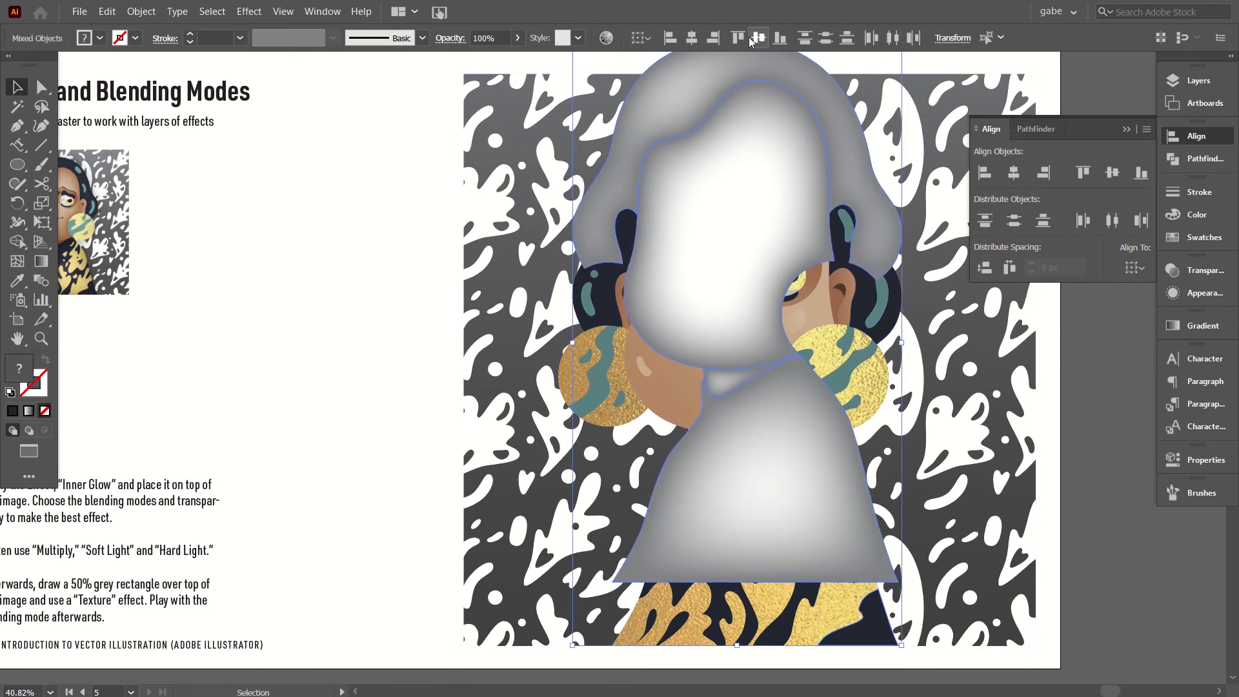
pyautogui.click(775, 40)
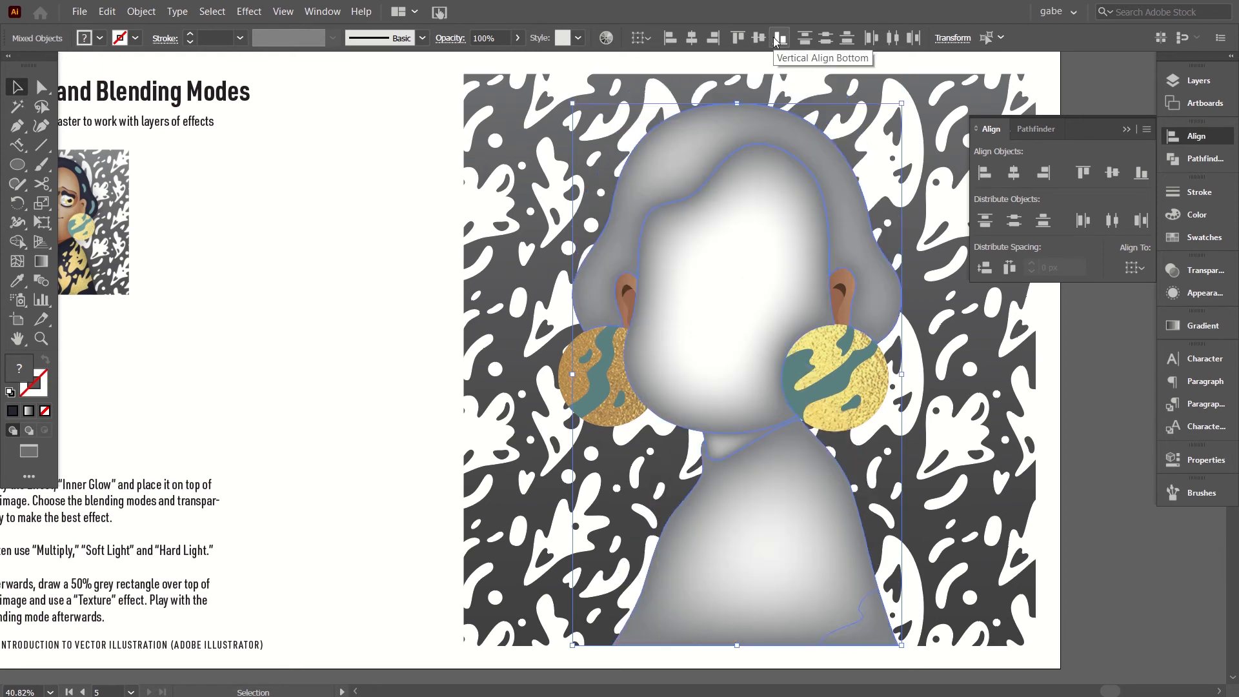
pyautogui.click(1042, 401)
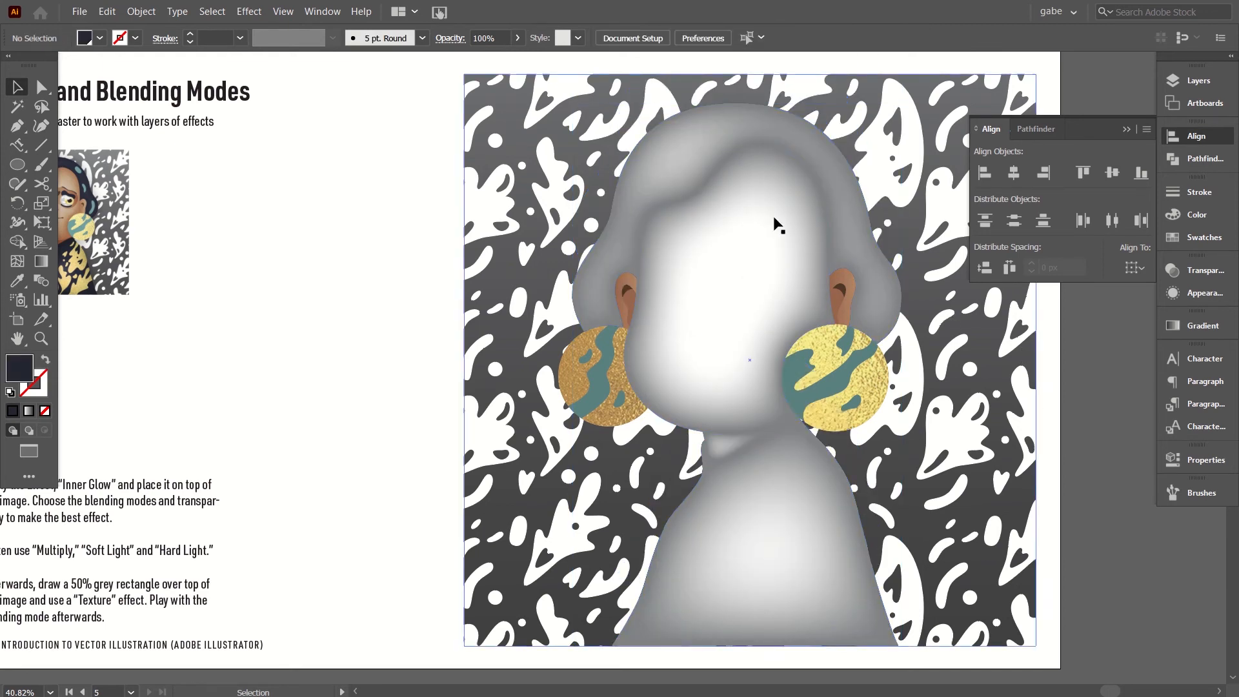
# Select only the face shape within the shading group and set its blending mode to Multiply.
pyautogui.click(702, 167)
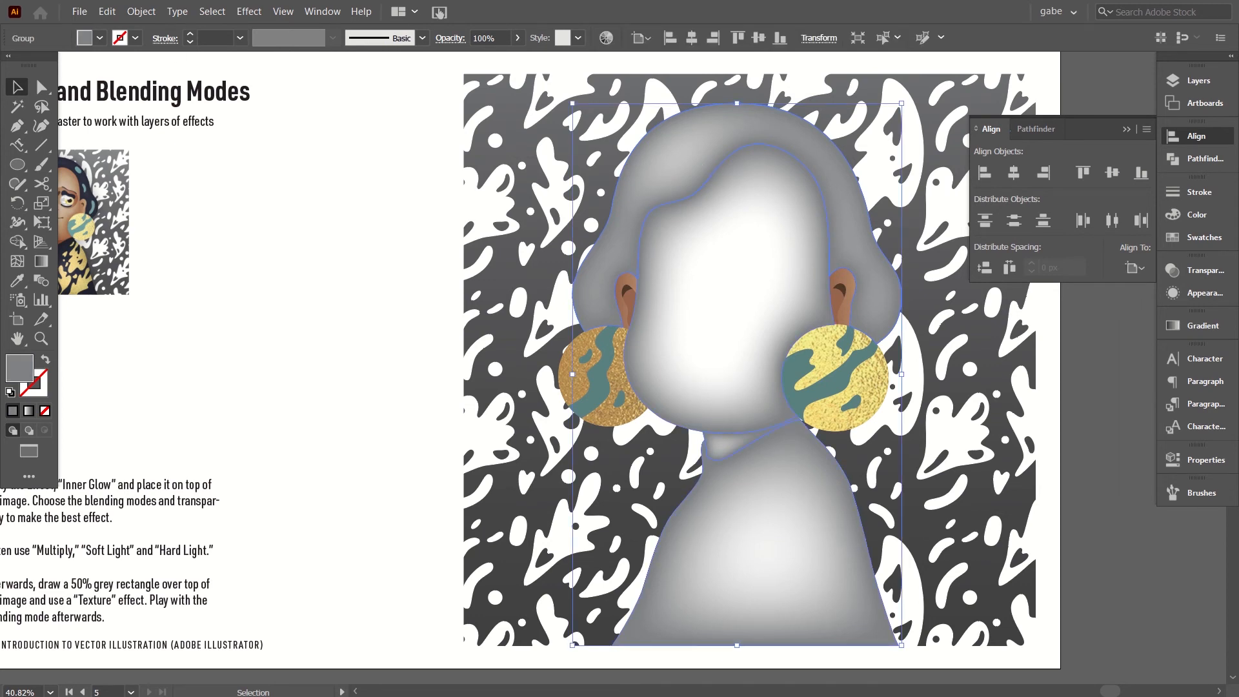
pyautogui.click(40, 89)
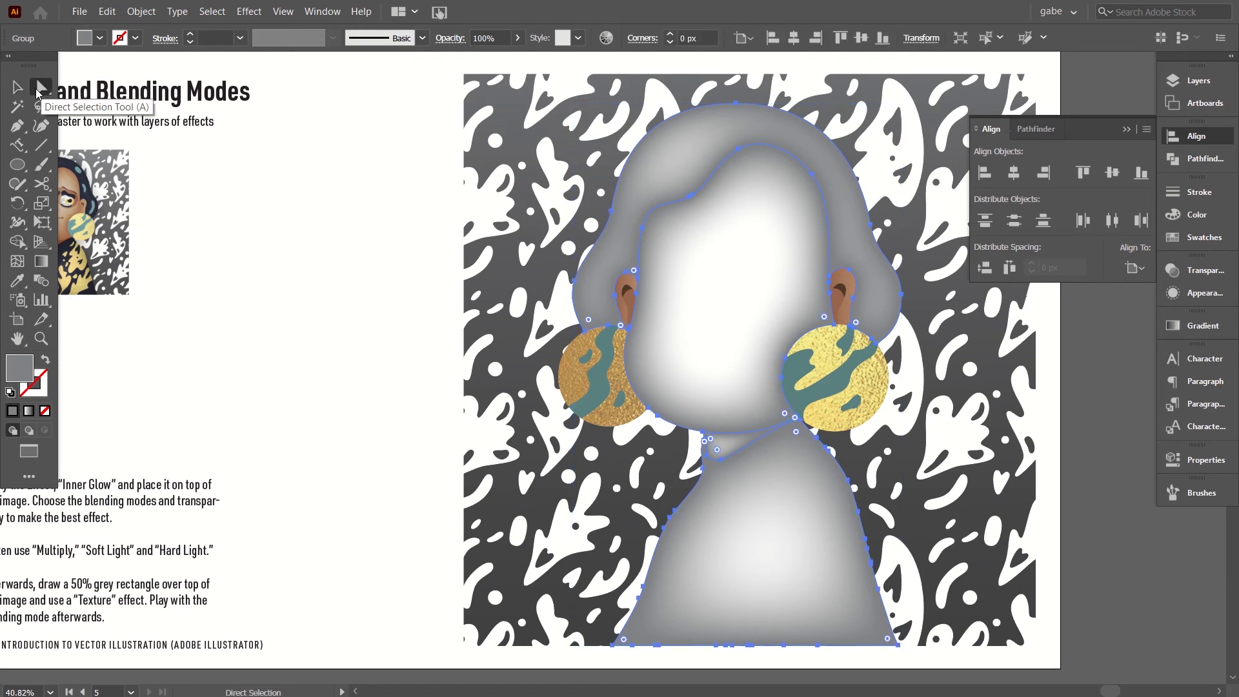
pyautogui.click(346, 268)
pyautogui.hscroll(1, 678, 471)
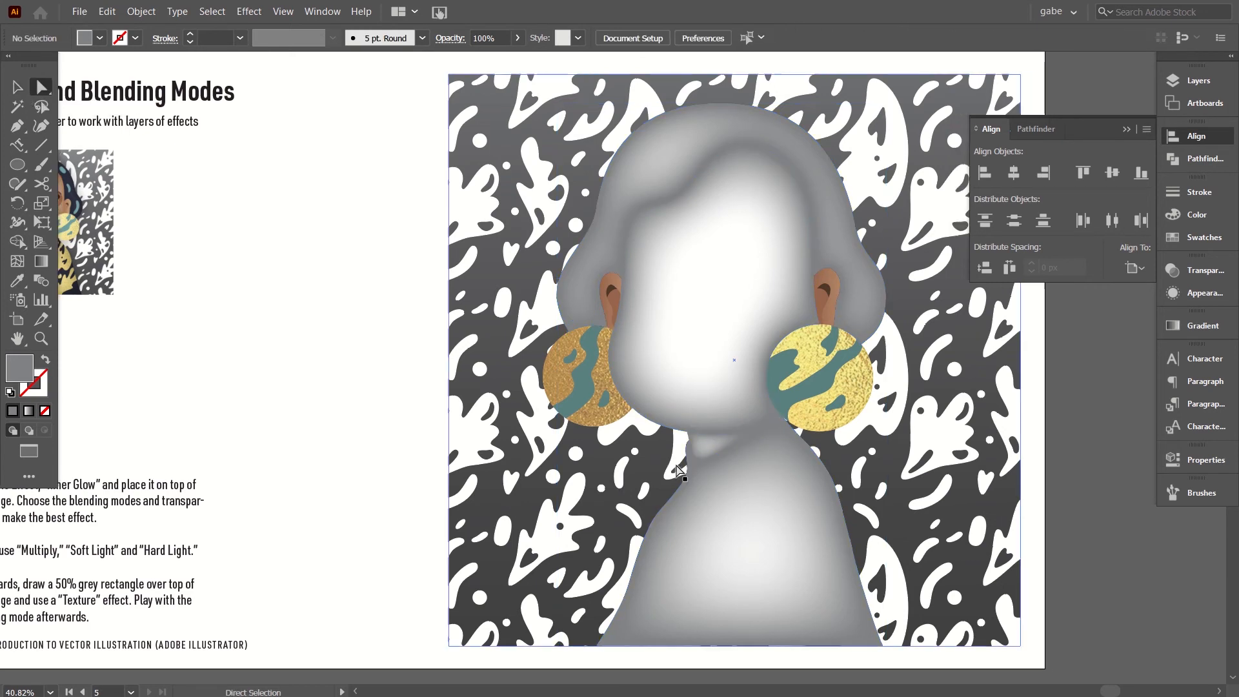
pyautogui.hscroll(6, 678, 471)
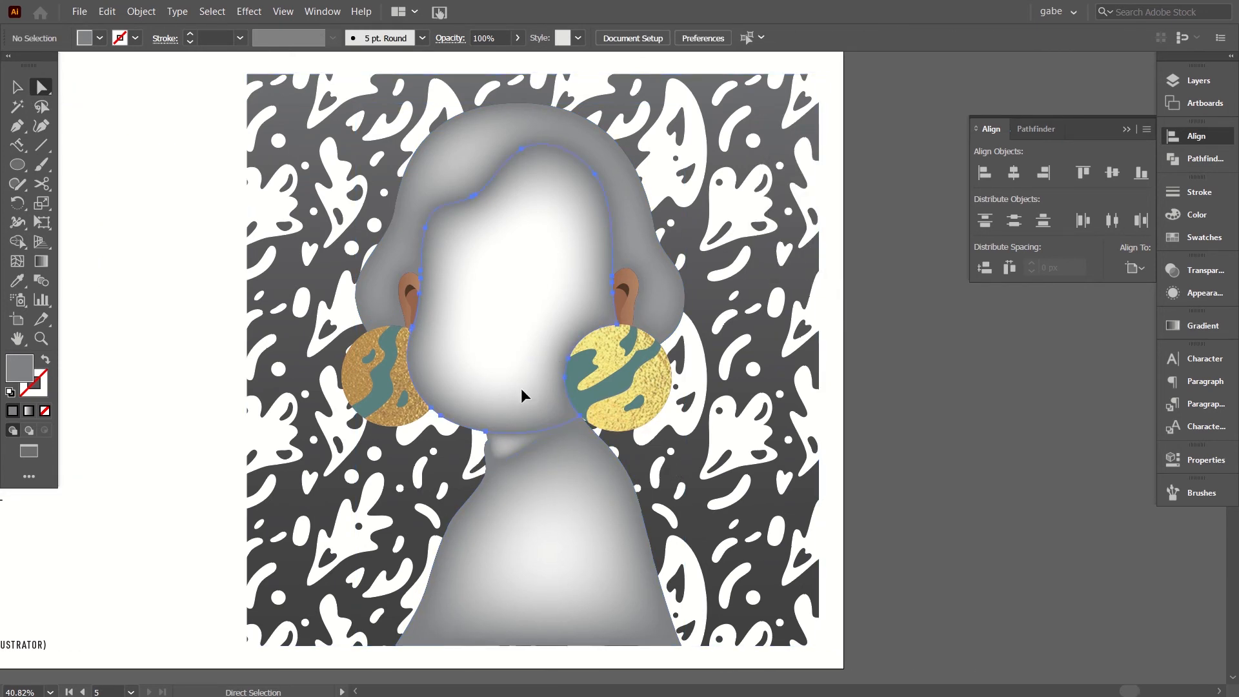
pyautogui.click(521, 395)
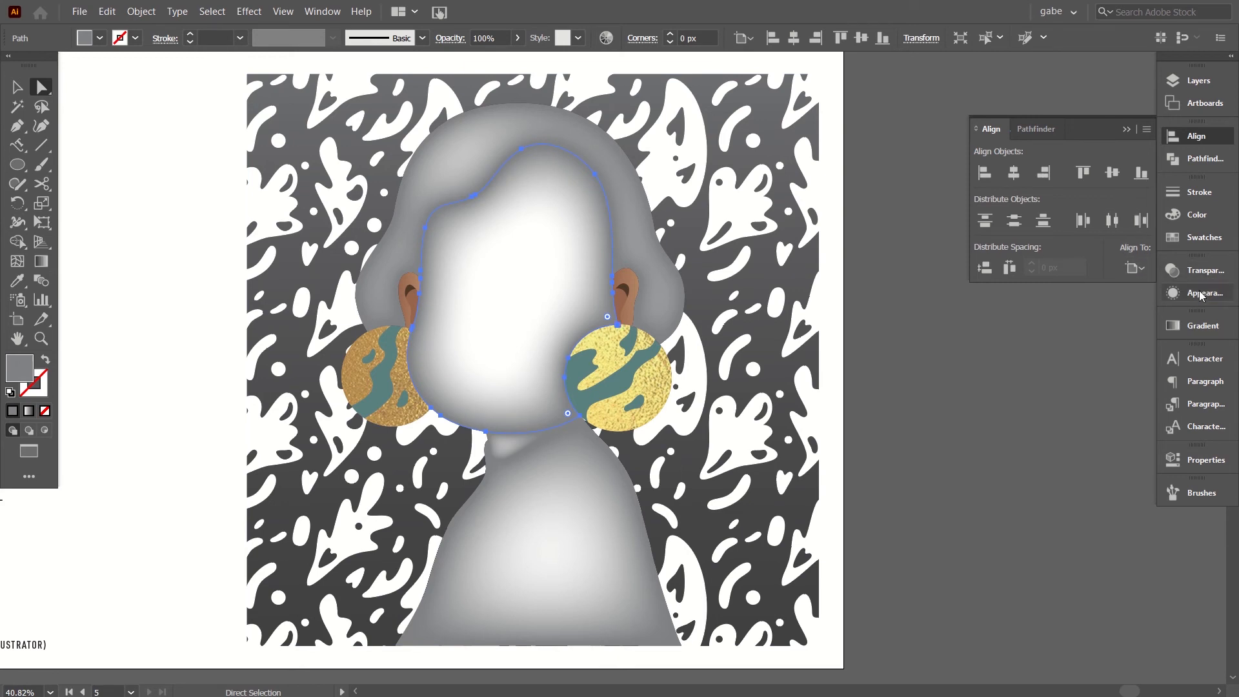
pyautogui.click(1204, 270)
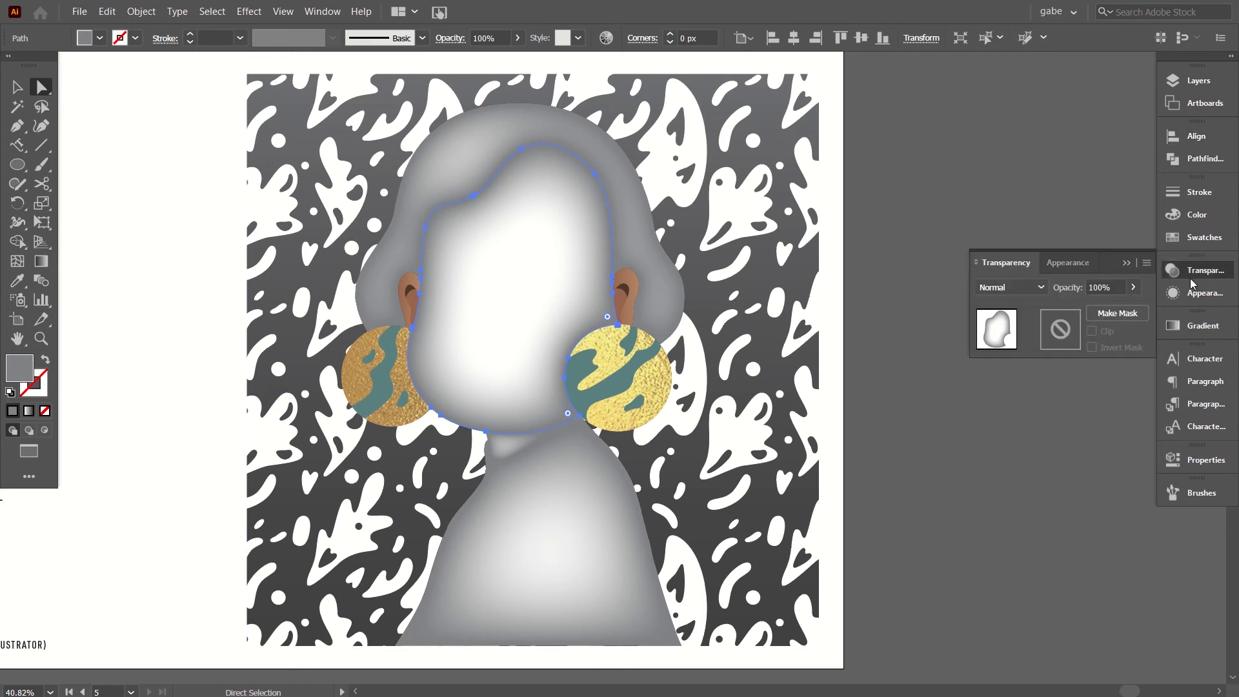
pyautogui.click(1018, 288)
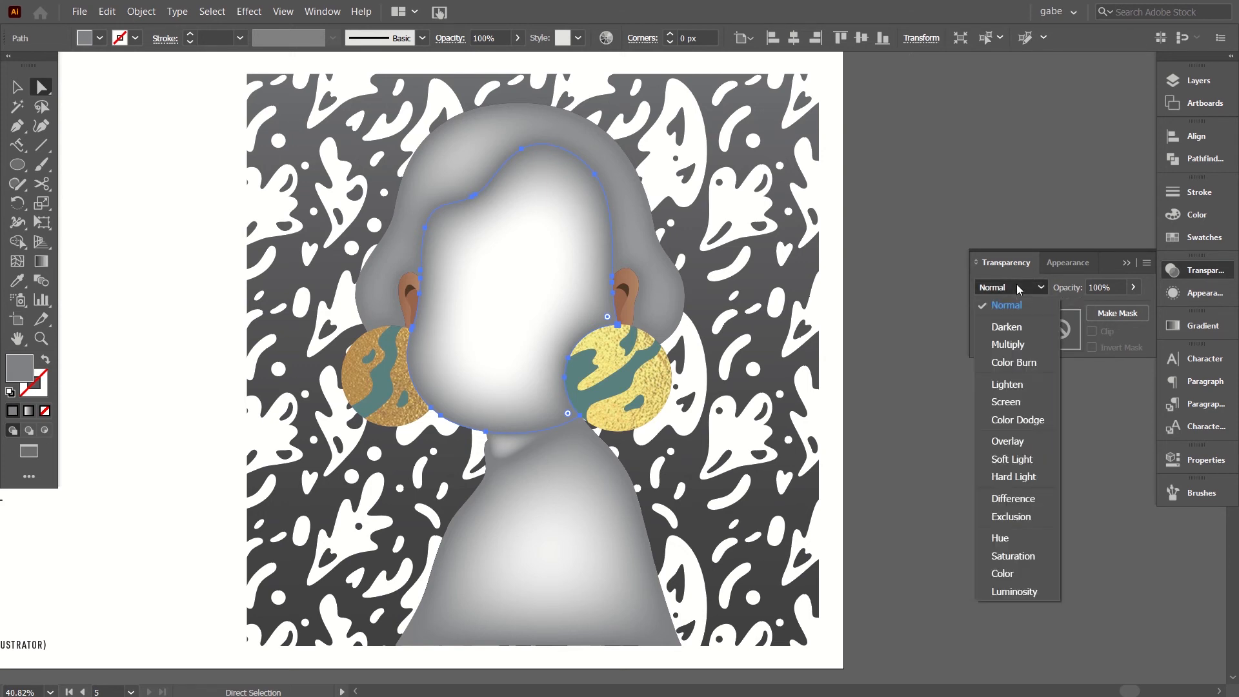
pyautogui.click(1004, 345)
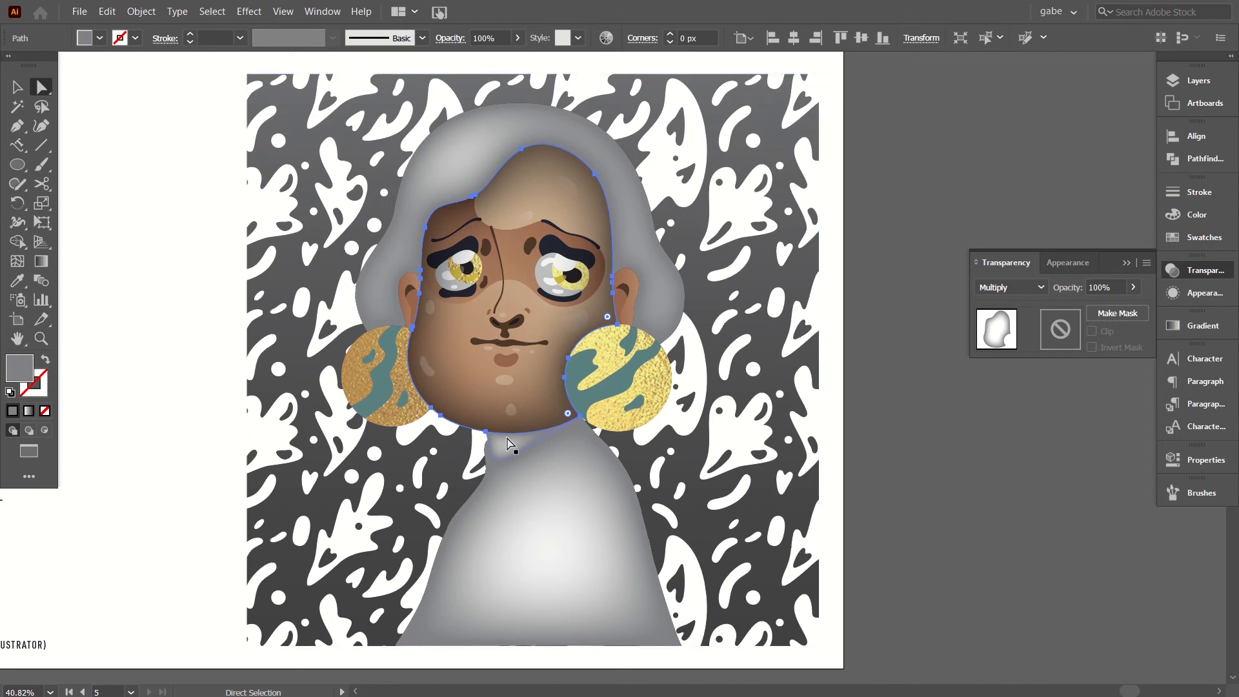
# Try the Color Burn blending mode on the face shading shape at 34% opacity.
pyautogui.click(1022, 291)
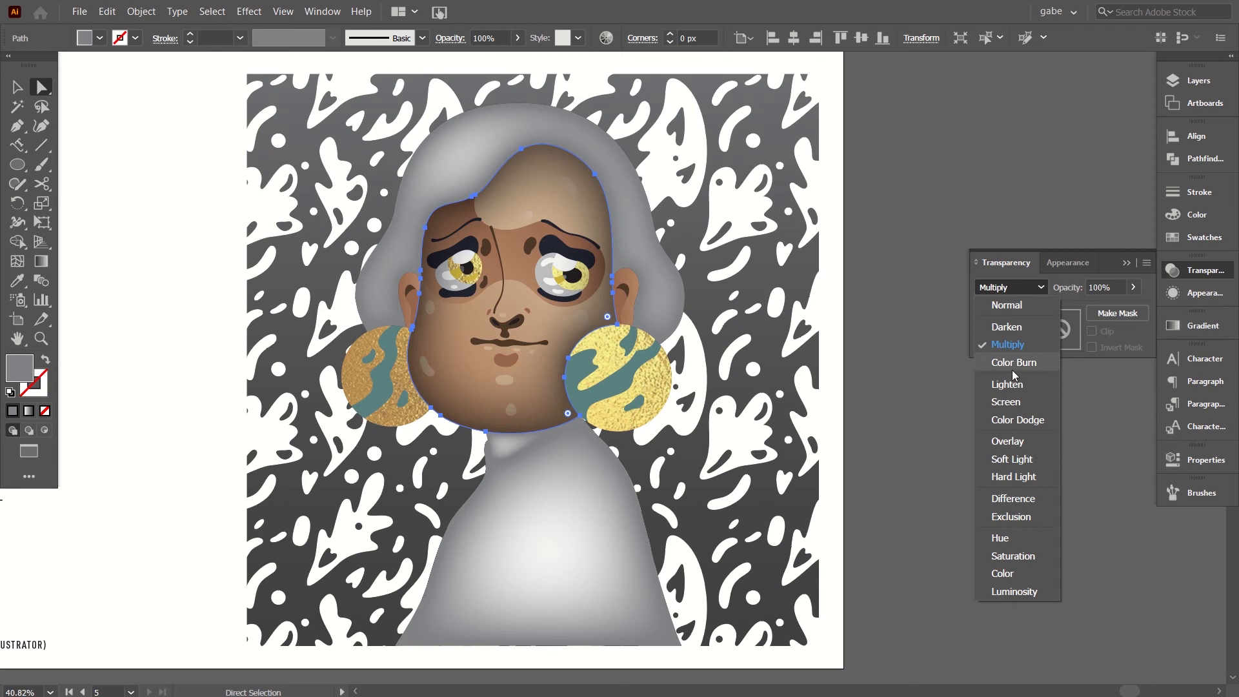
pyautogui.click(1003, 366)
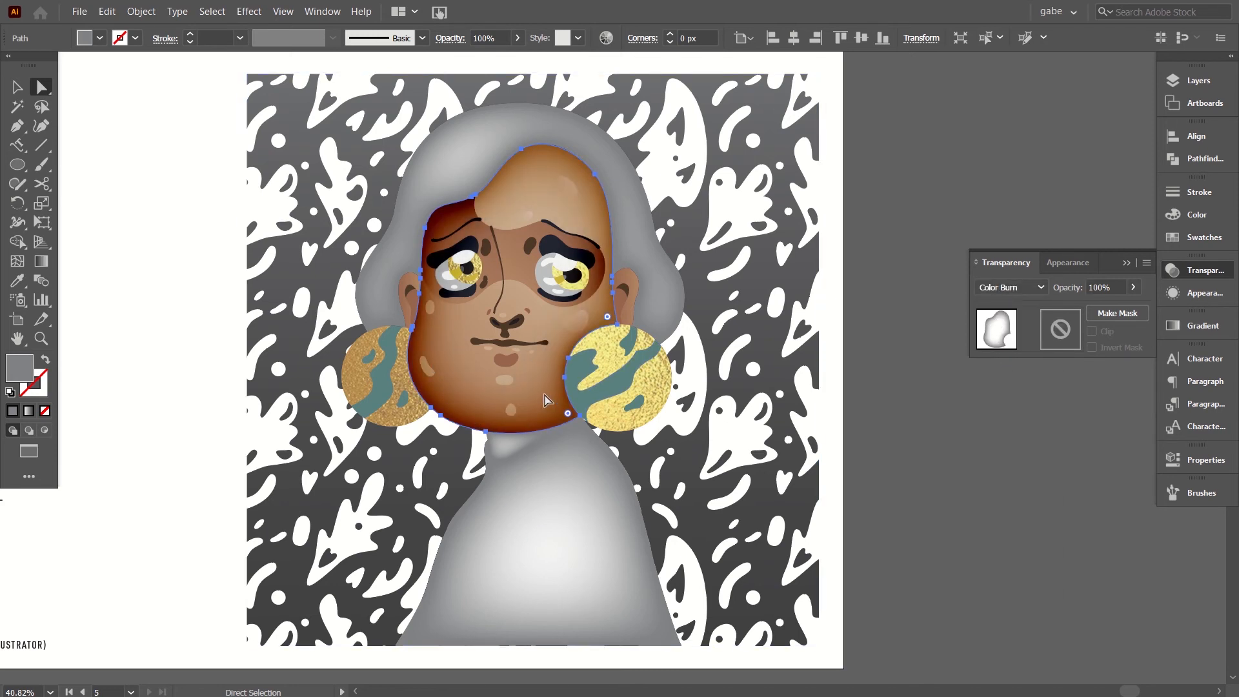
pyautogui.click(1133, 287)
pyautogui.moveTo(1107, 305); pyautogui.dragTo(1092, 314)
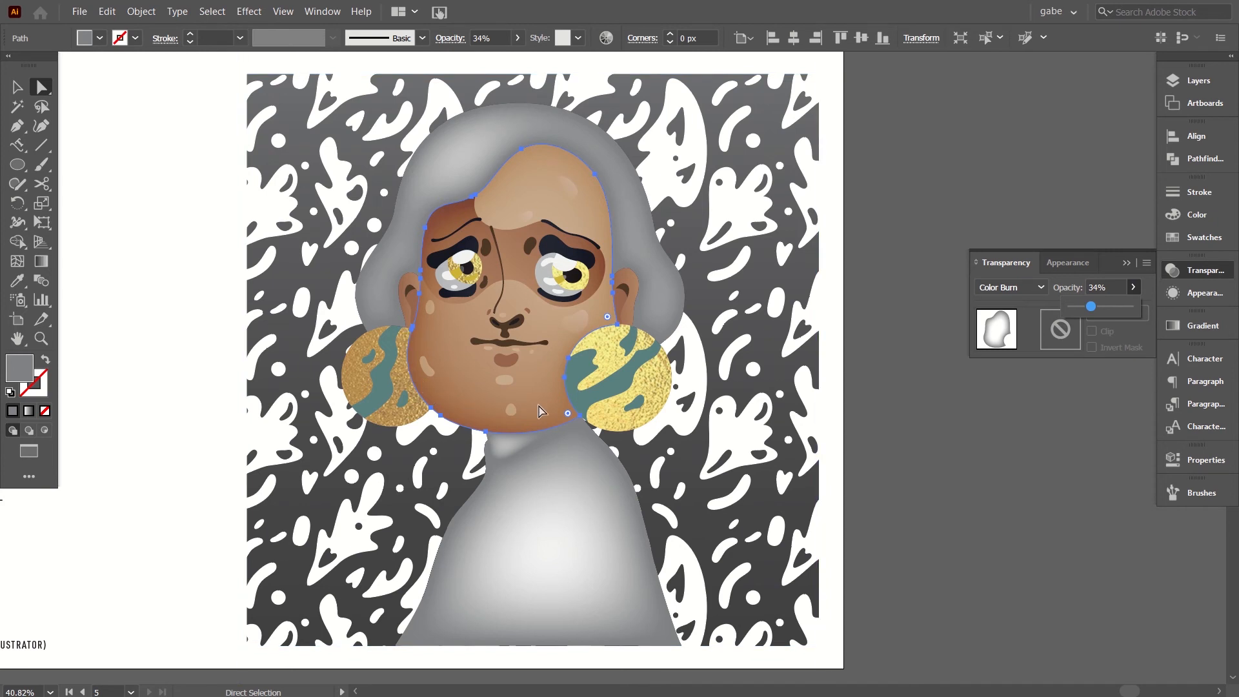
# Try the Overlay blending mode on the face shape, testing its opacity at 100%, 38% and 31%.
pyautogui.click(1010, 288)
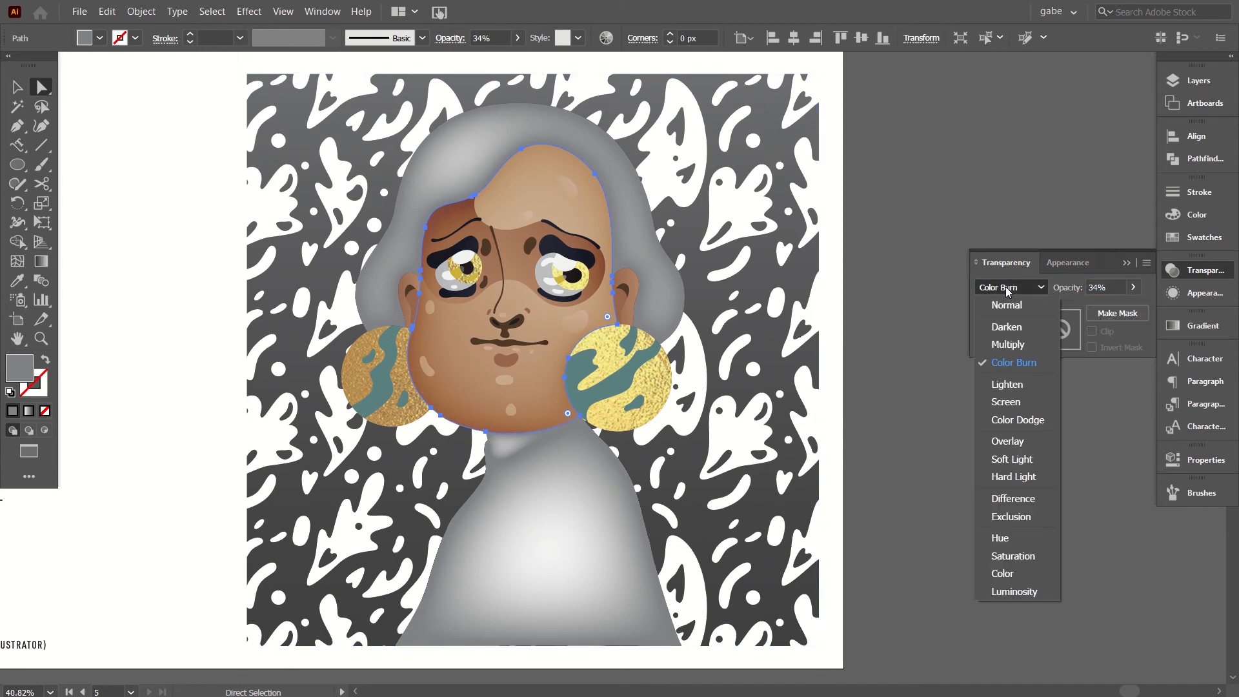
pyautogui.click(1004, 444)
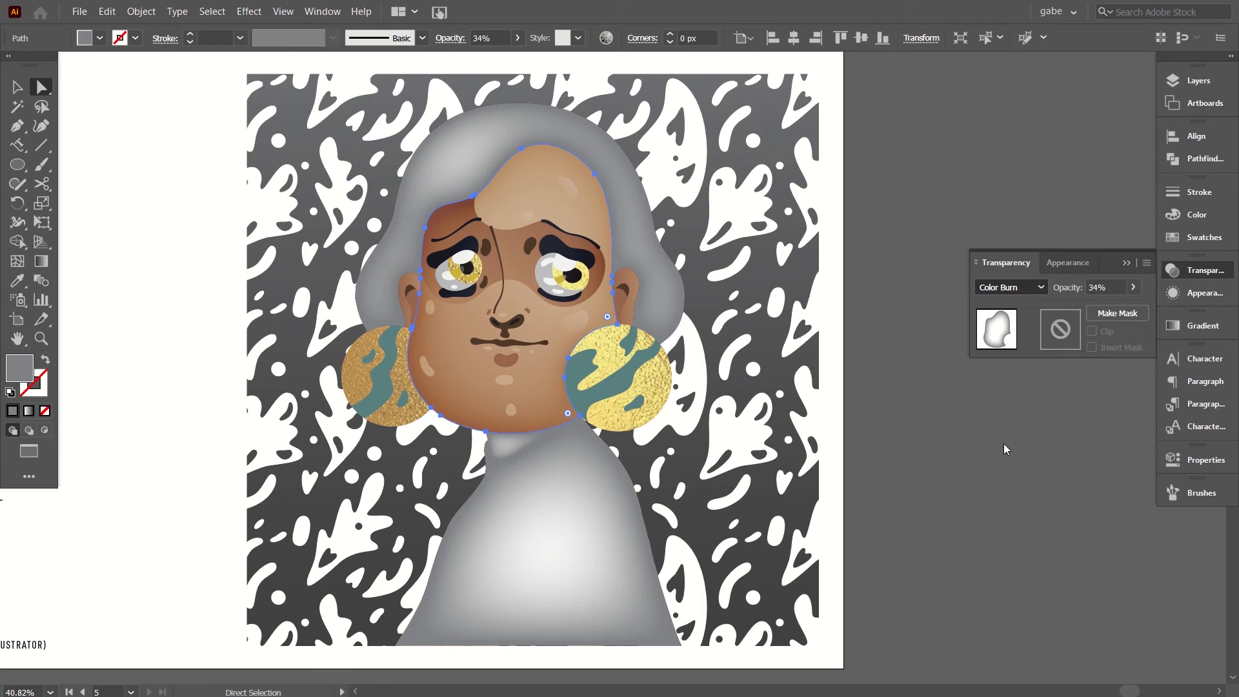
pyautogui.click(1132, 287)
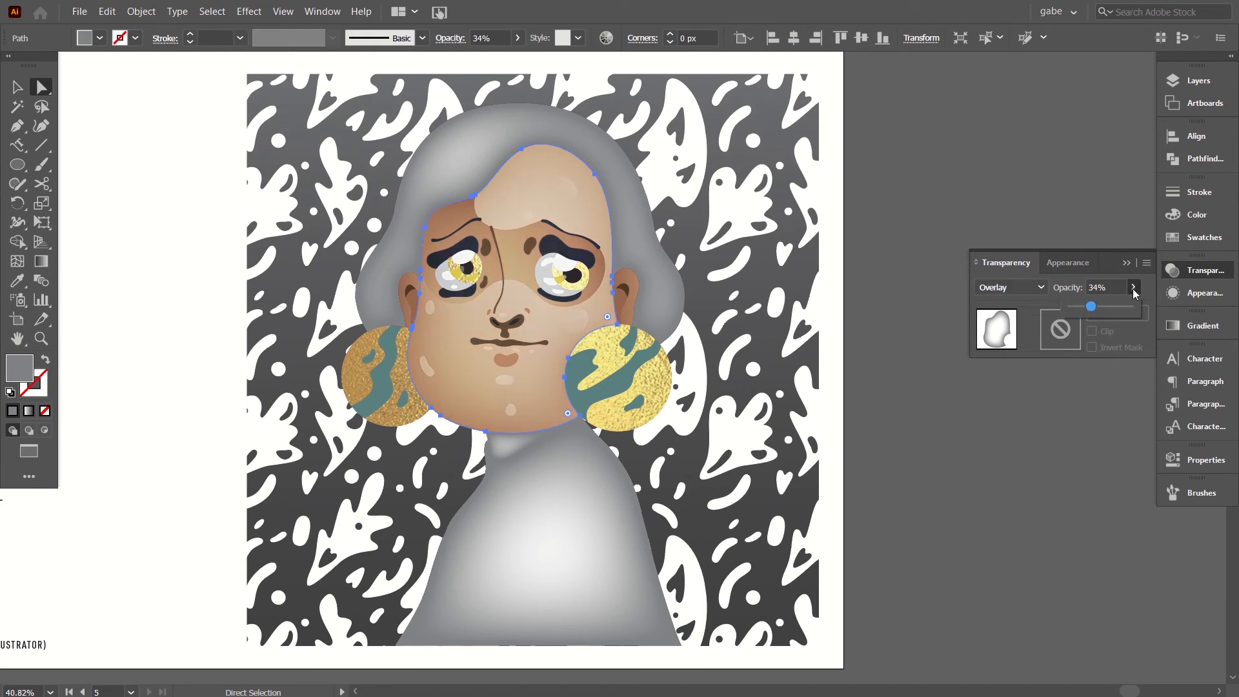
pyautogui.moveTo(1115, 306); pyautogui.dragTo(1135, 310)
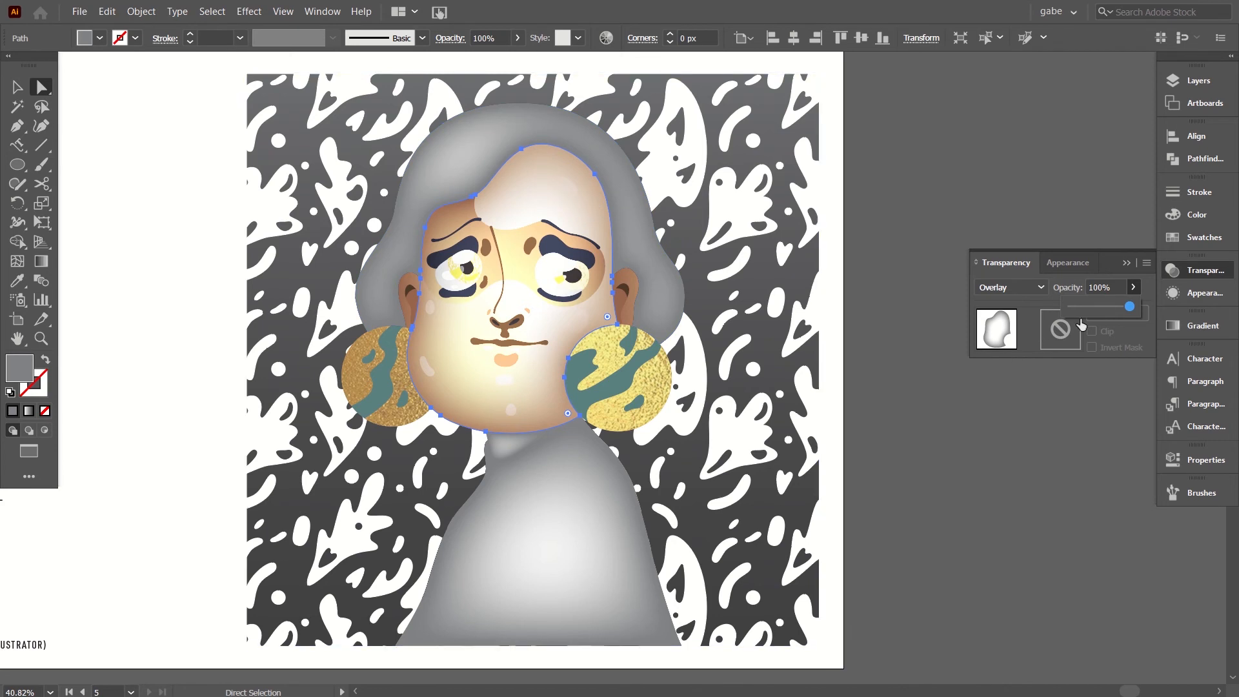
pyautogui.moveTo(1128, 312); pyautogui.dragTo(1095, 313)
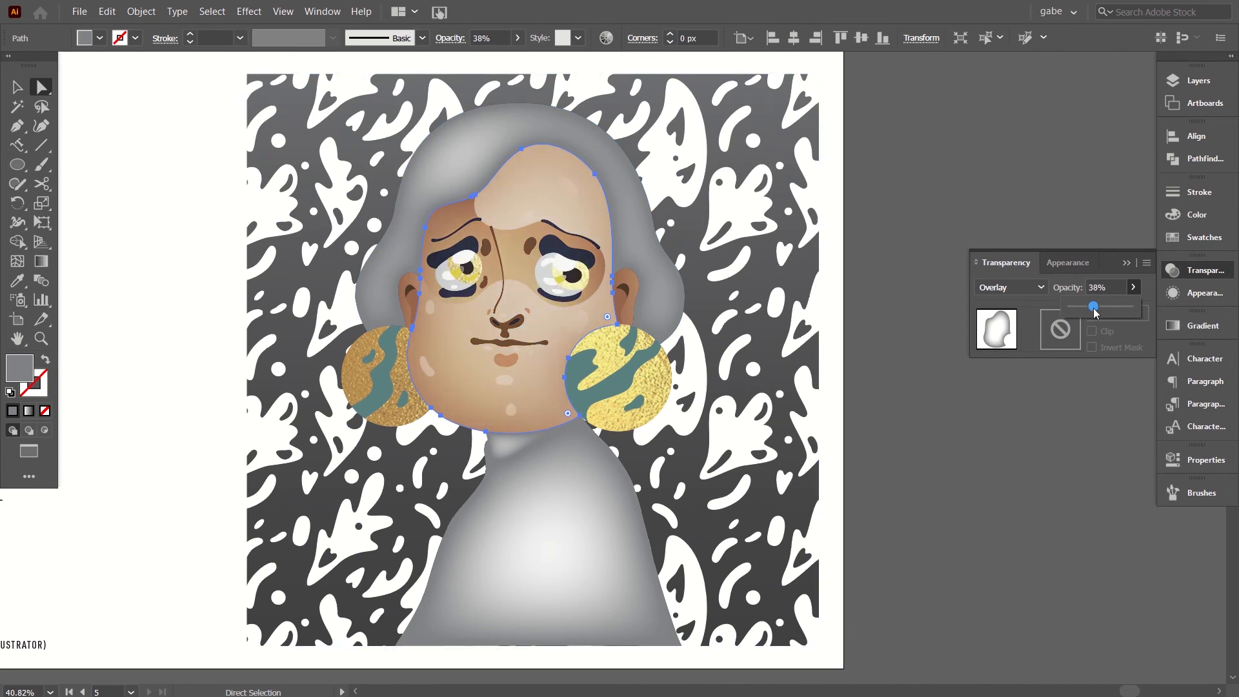
pyautogui.moveTo(1097, 313); pyautogui.dragTo(1094, 314)
pyautogui.click(504, 445)
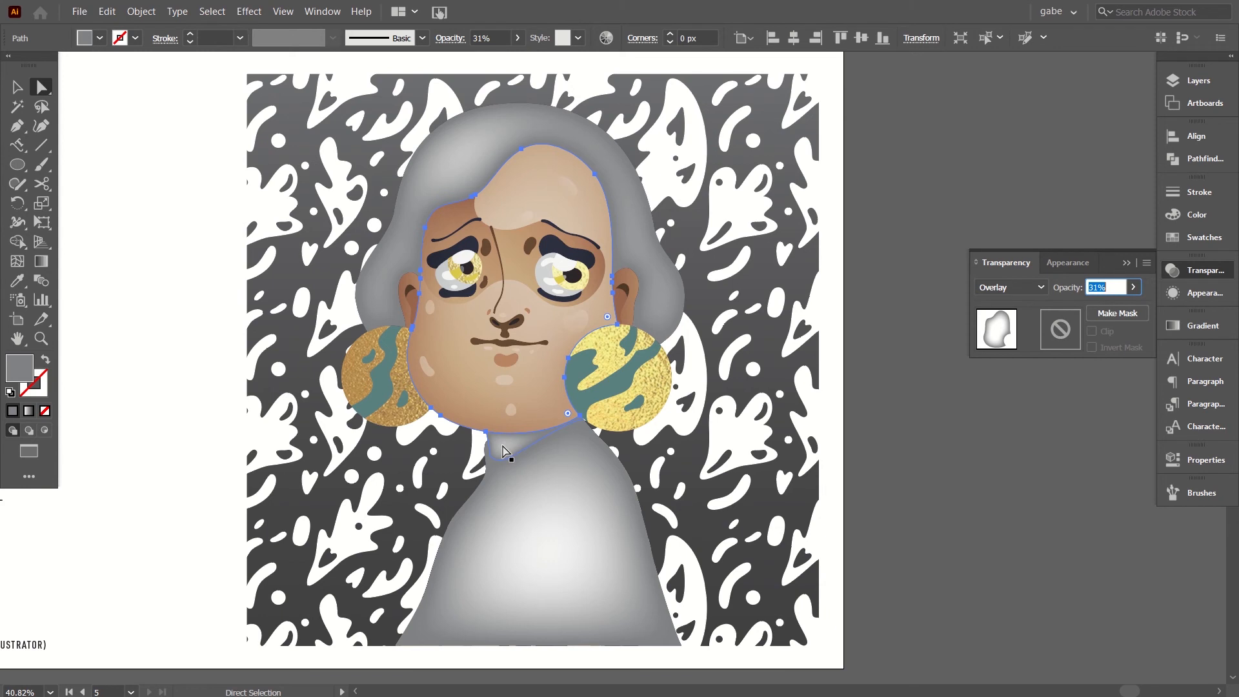
# Try Hard Light and Soft Light on the face shape, bringing the Soft Light opacity to 71%.
pyautogui.click(996, 290)
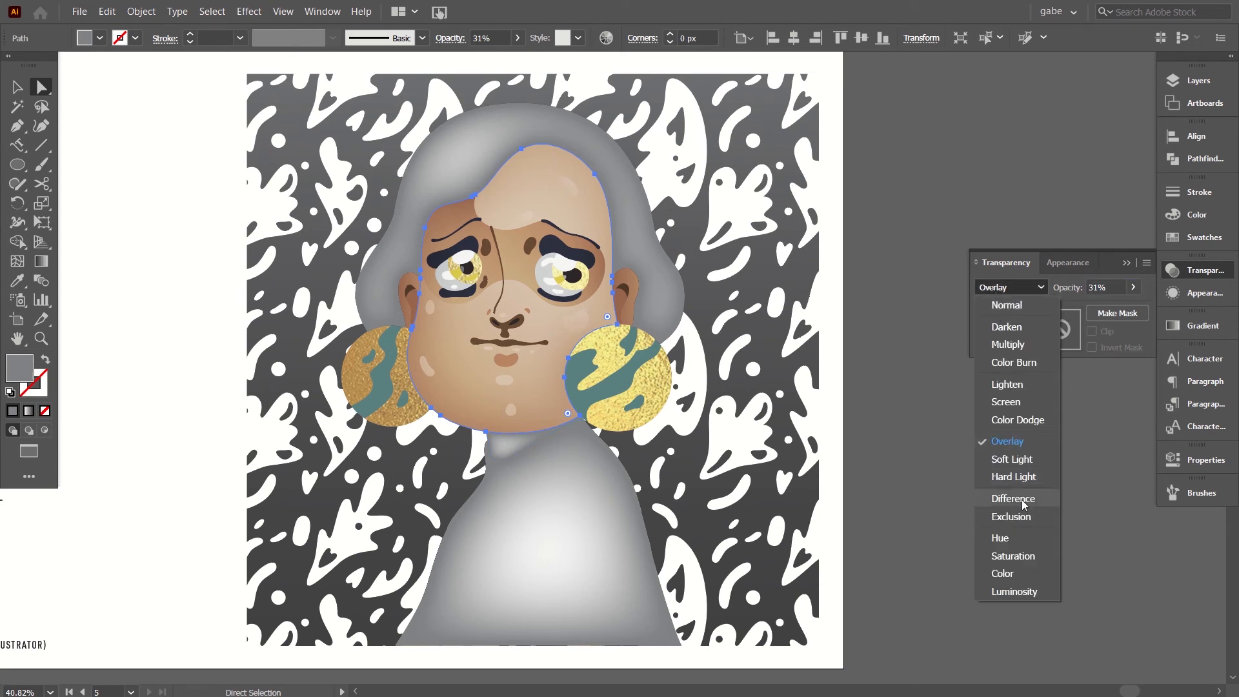
pyautogui.click(1016, 477)
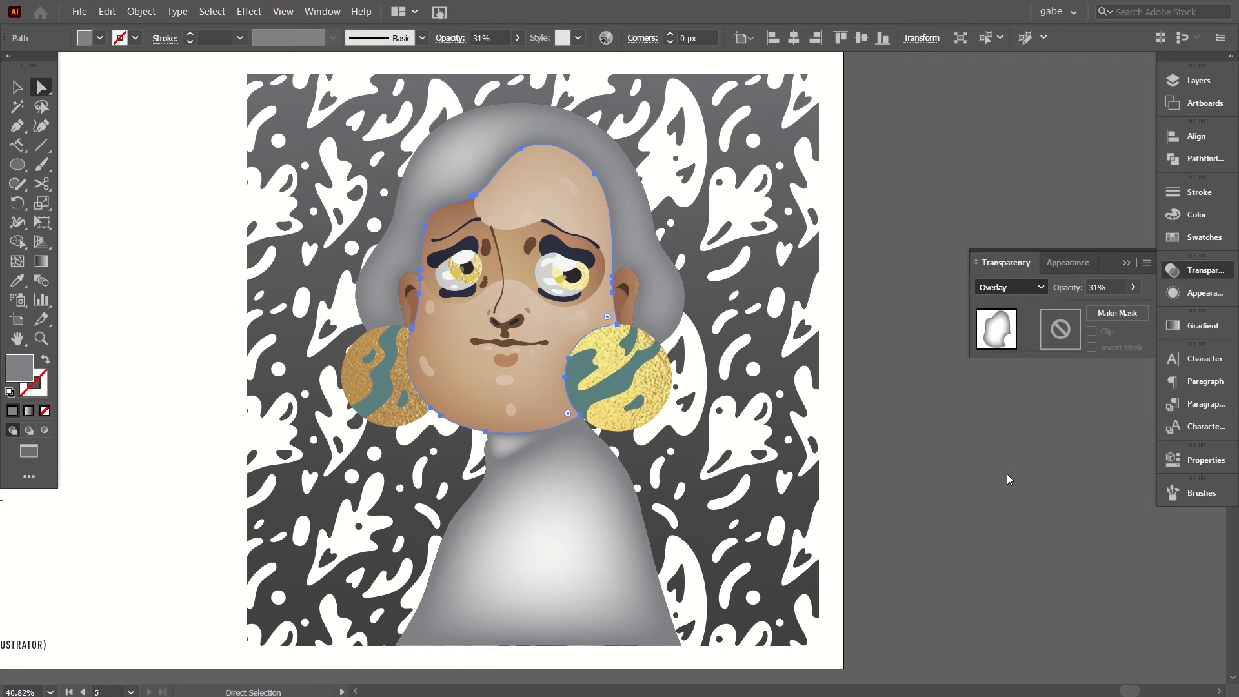
pyautogui.click(1017, 292)
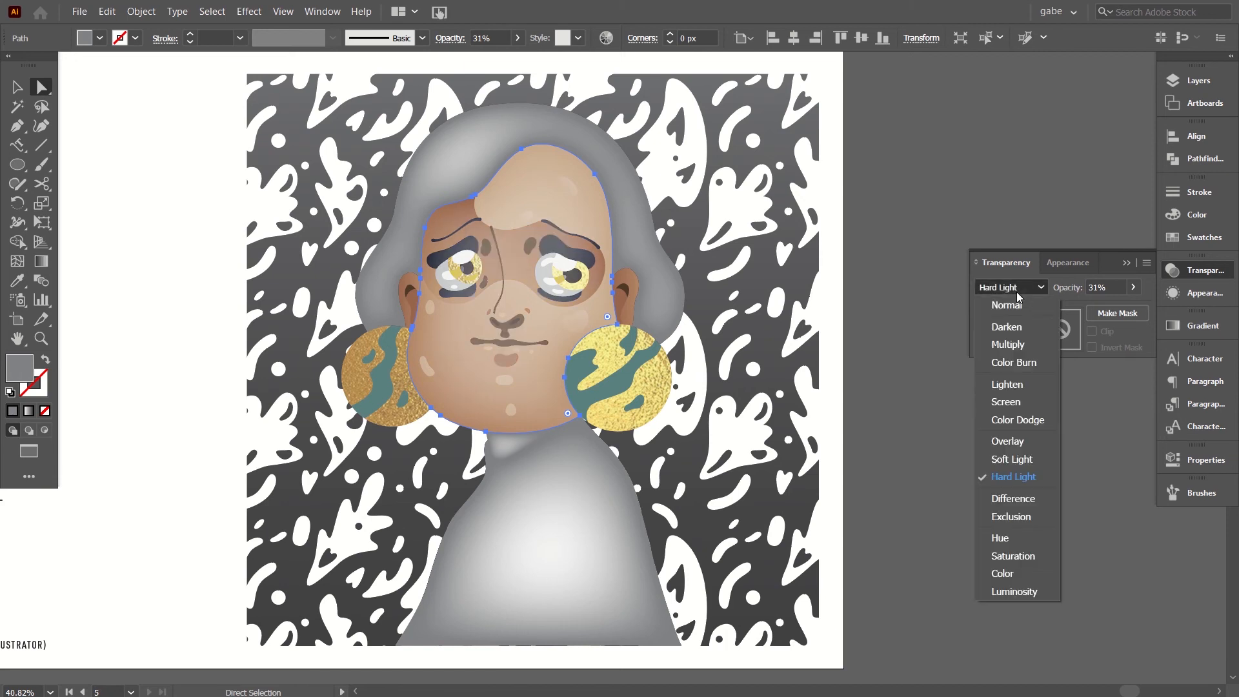
pyautogui.click(1010, 459)
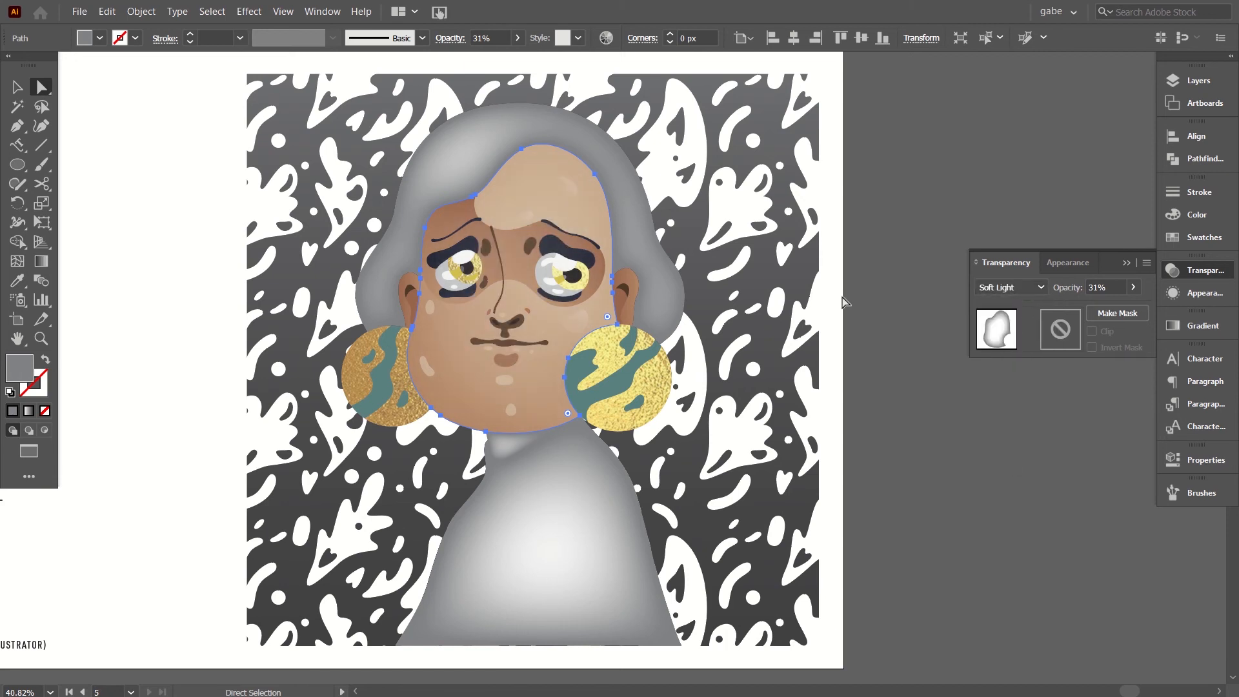
pyautogui.click(1132, 288)
pyautogui.click(1117, 307)
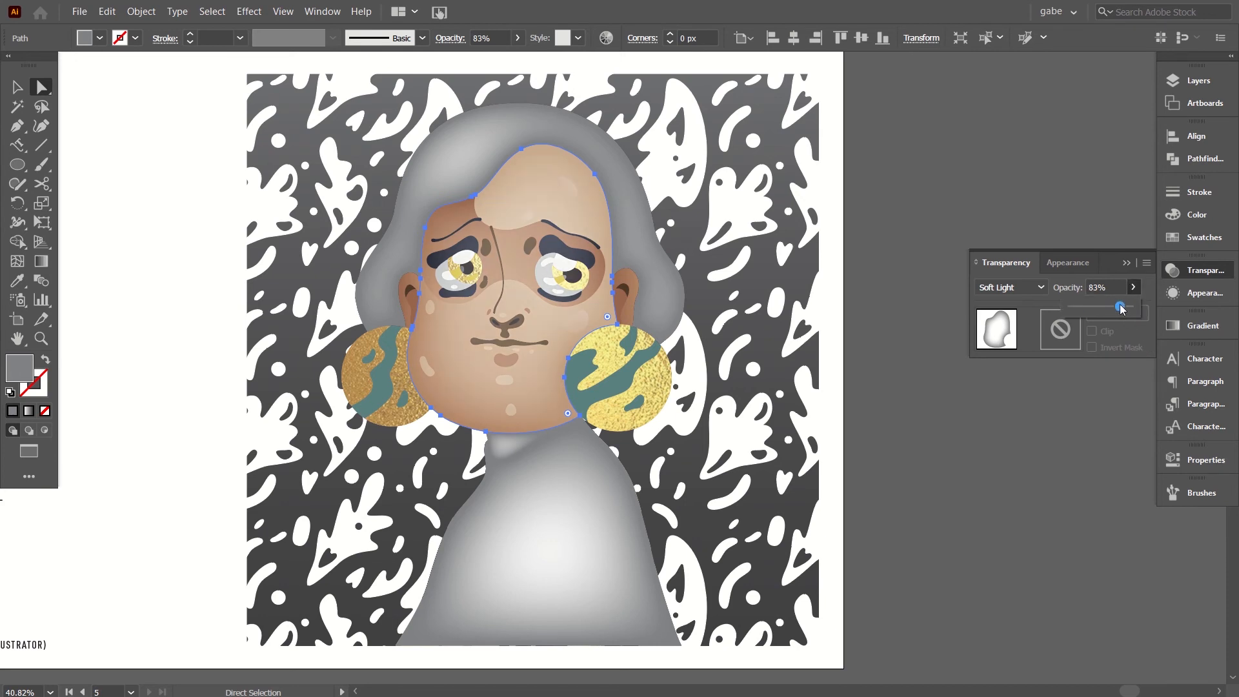
pyautogui.moveTo(1123, 307); pyautogui.dragTo(1115, 307)
# Compare Color Burn on the face shape and return it to Overlay at 18% opacity.
pyautogui.click(1008, 288)
pyautogui.click(1008, 288)
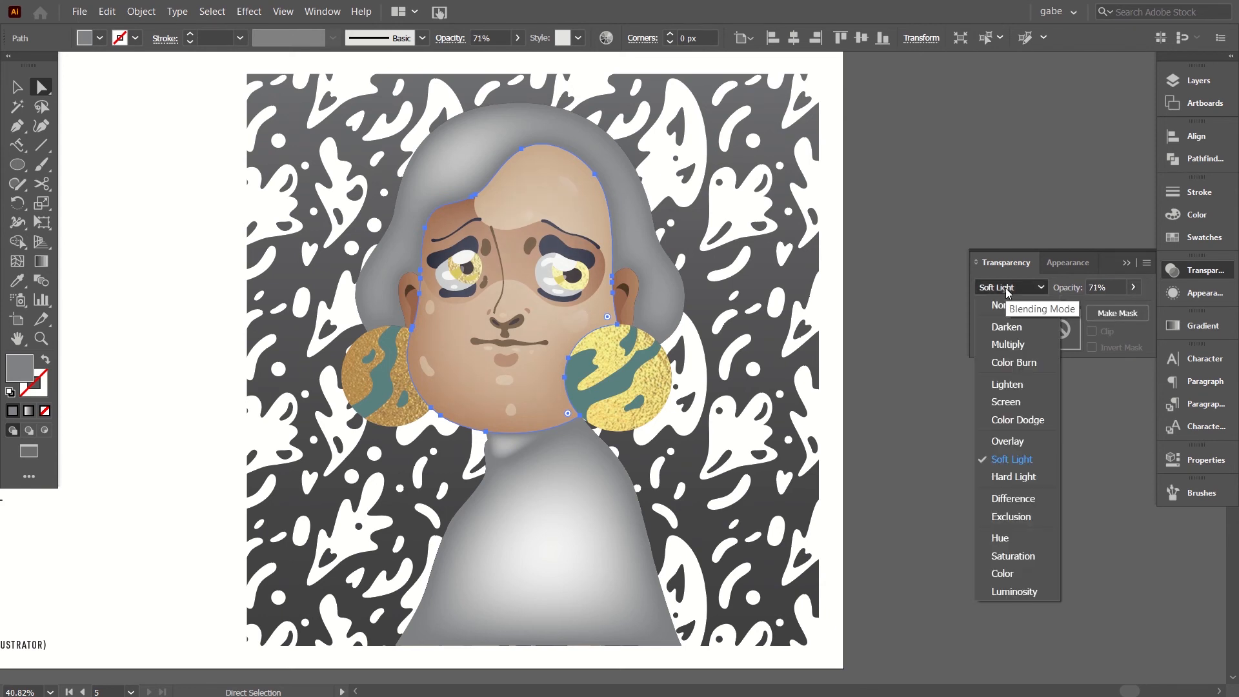
pyautogui.click(1021, 368)
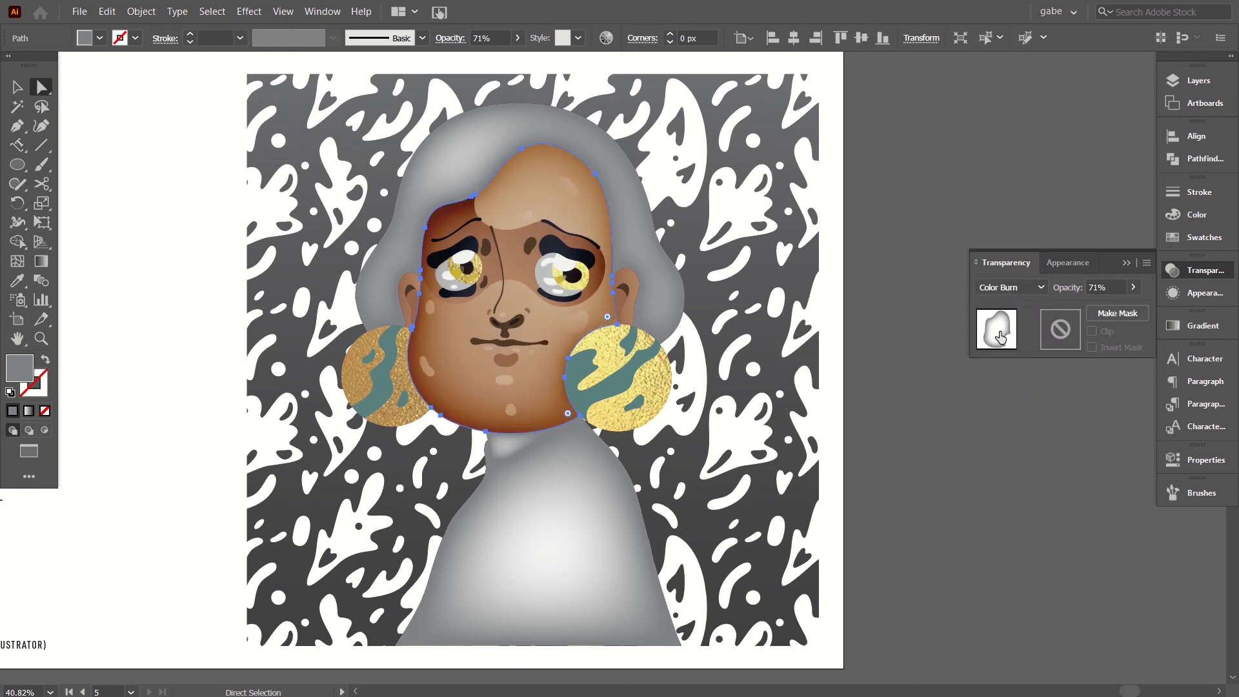
pyautogui.click(1029, 289)
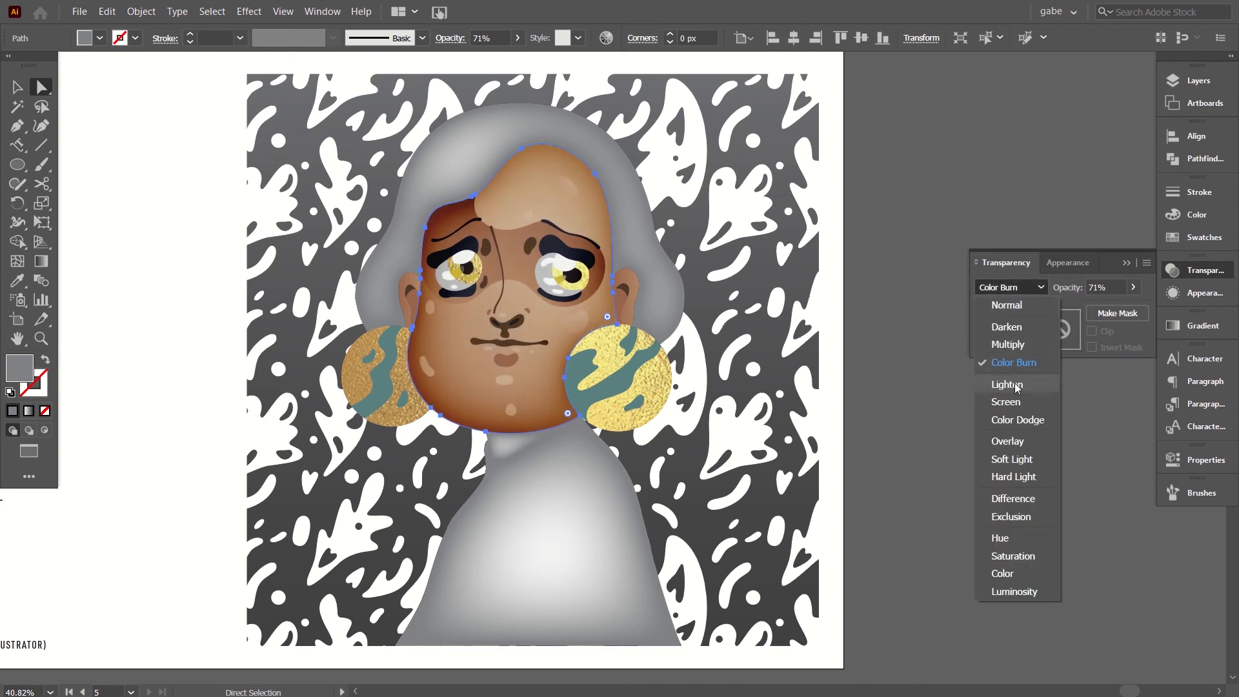
pyautogui.click(1006, 441)
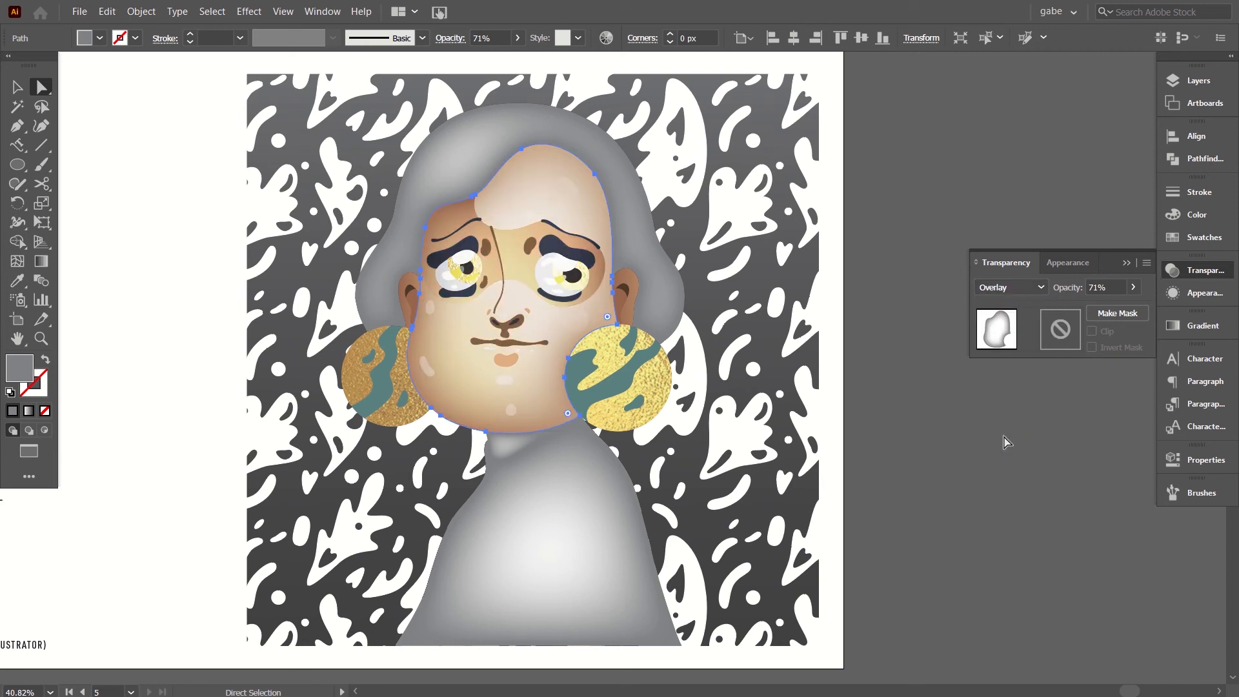
pyautogui.click(1133, 288)
pyautogui.moveTo(1098, 311); pyautogui.dragTo(1083, 302)
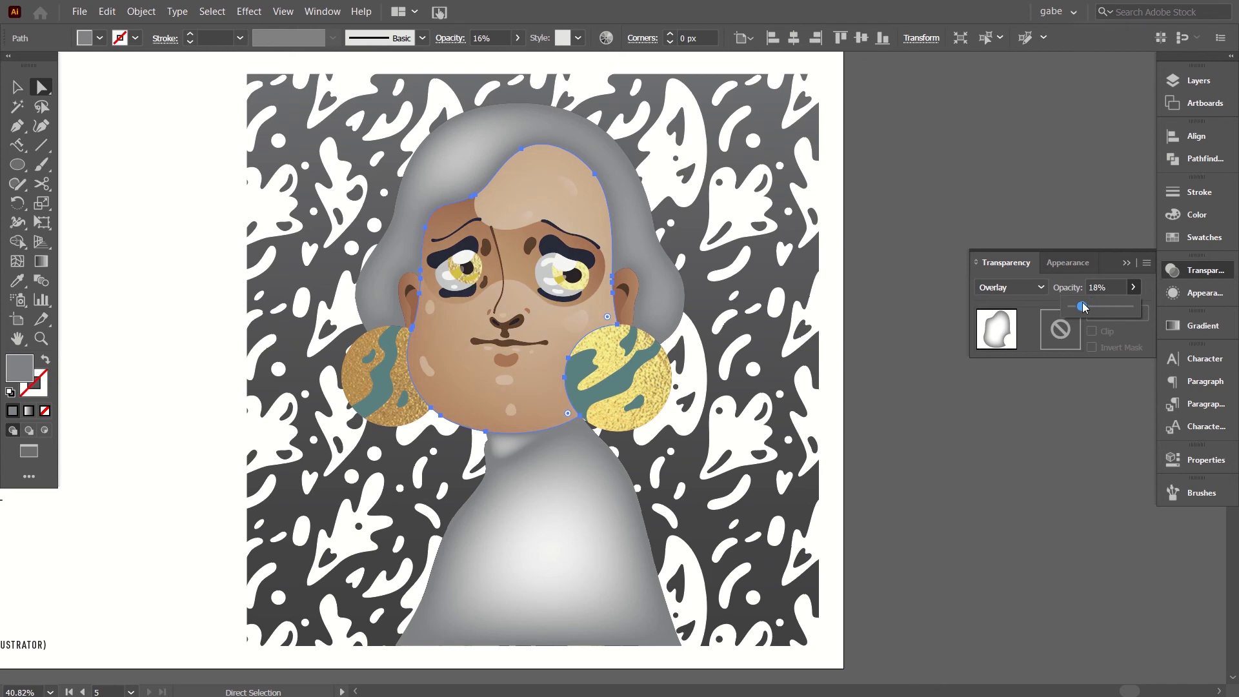
pyautogui.click(1031, 292)
pyautogui.click(1020, 292)
pyautogui.click(1106, 293)
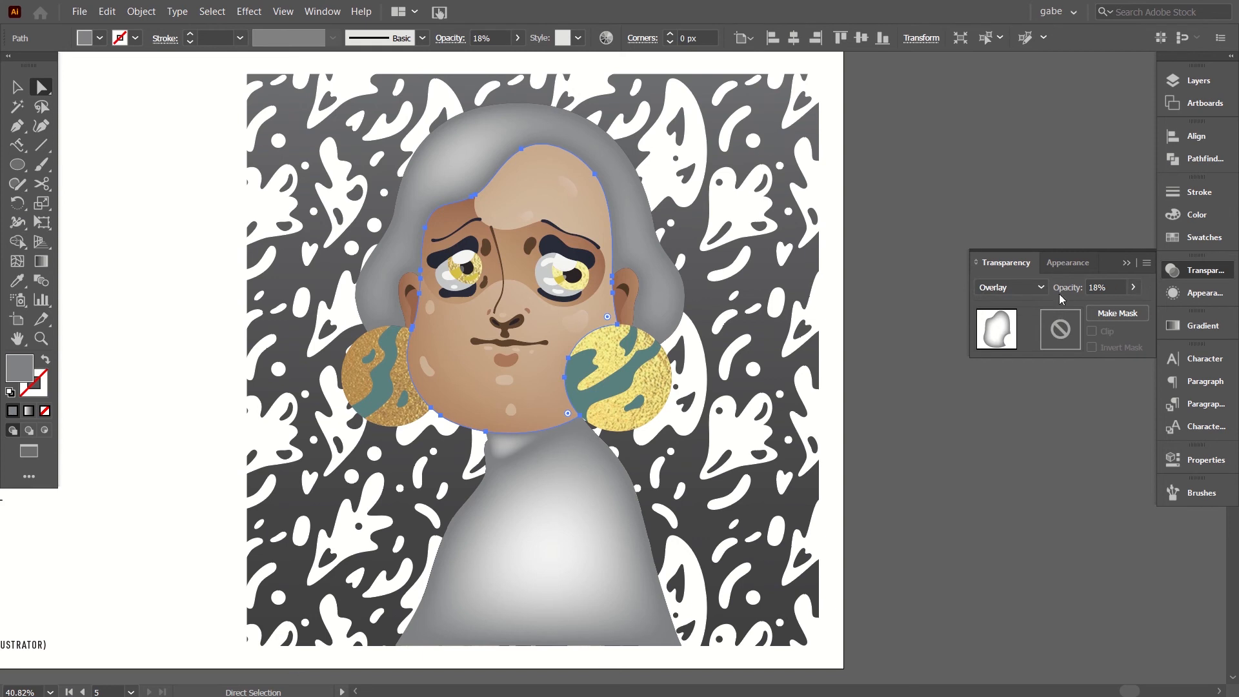
# Change the face shape's fill to a very dark grey swatch, undoing the first, slightly lighter grey tried.
pyautogui.click(1204, 238)
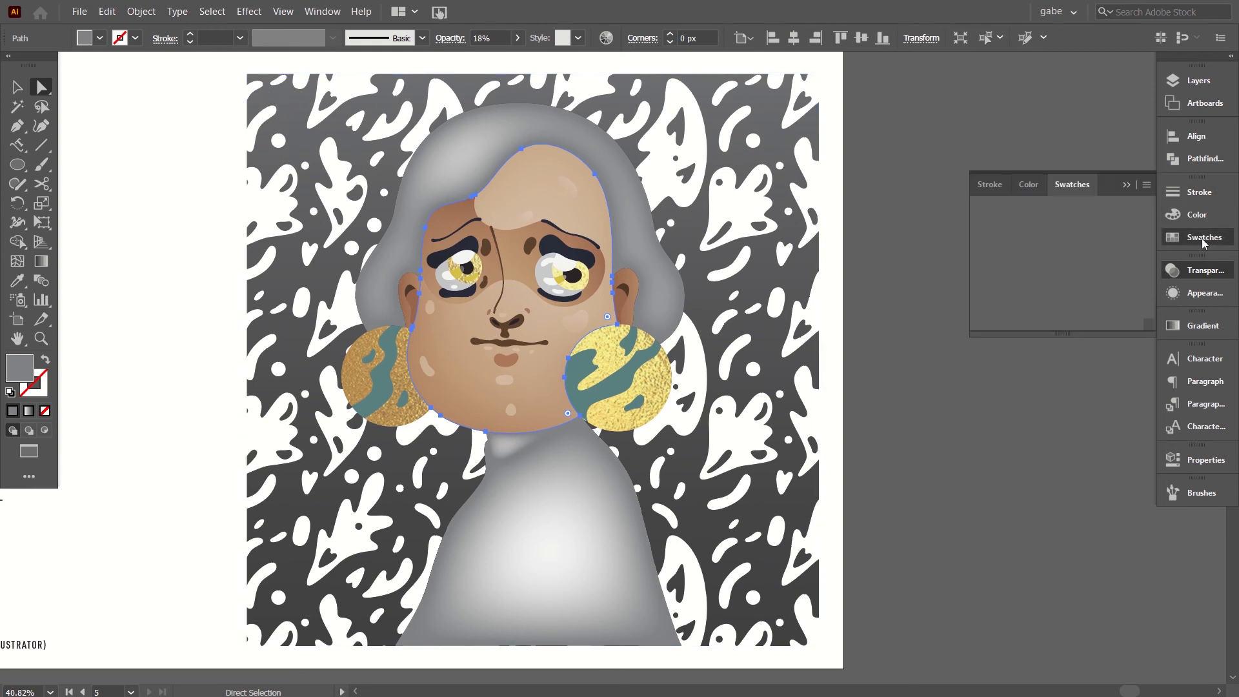
pyautogui.click(1014, 284)
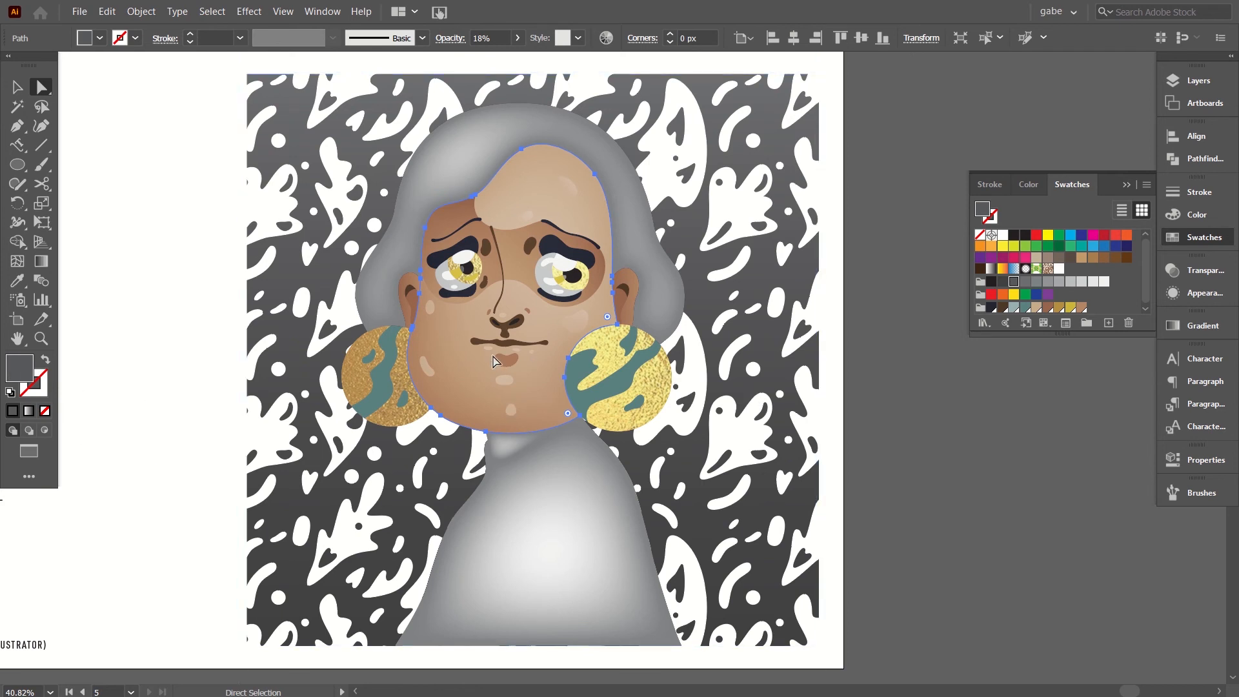
pyautogui.hotkey('ctrl', 'z')
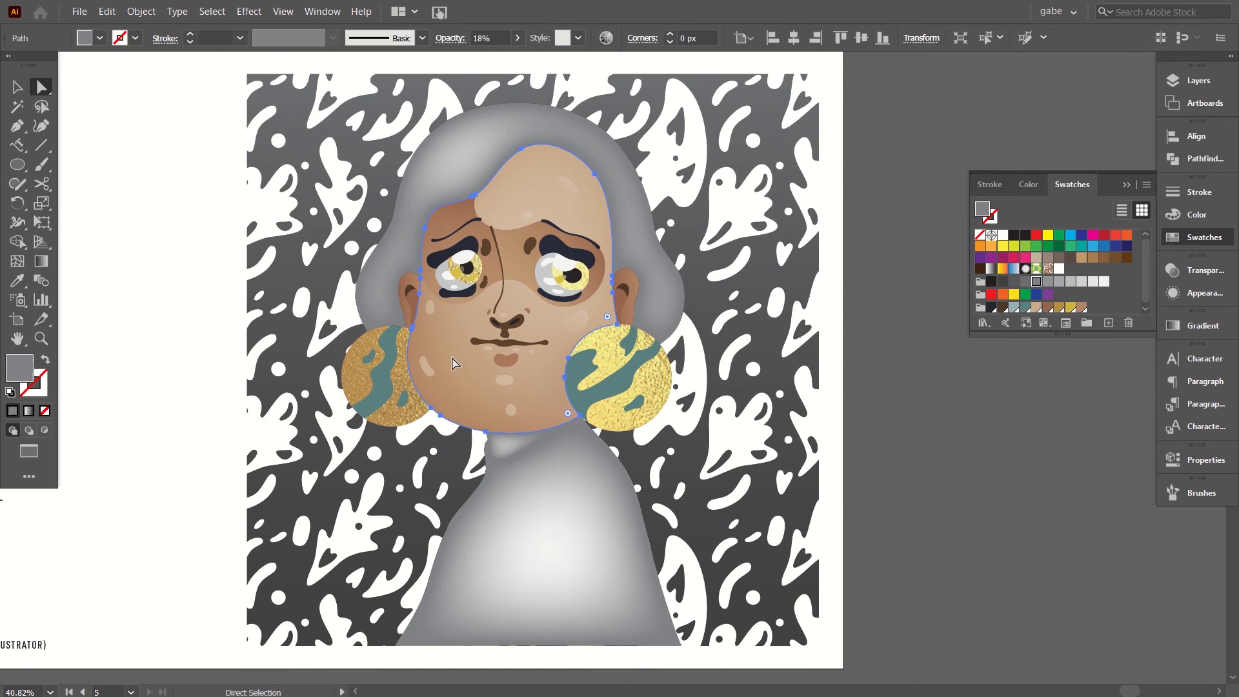
pyautogui.click(1002, 283)
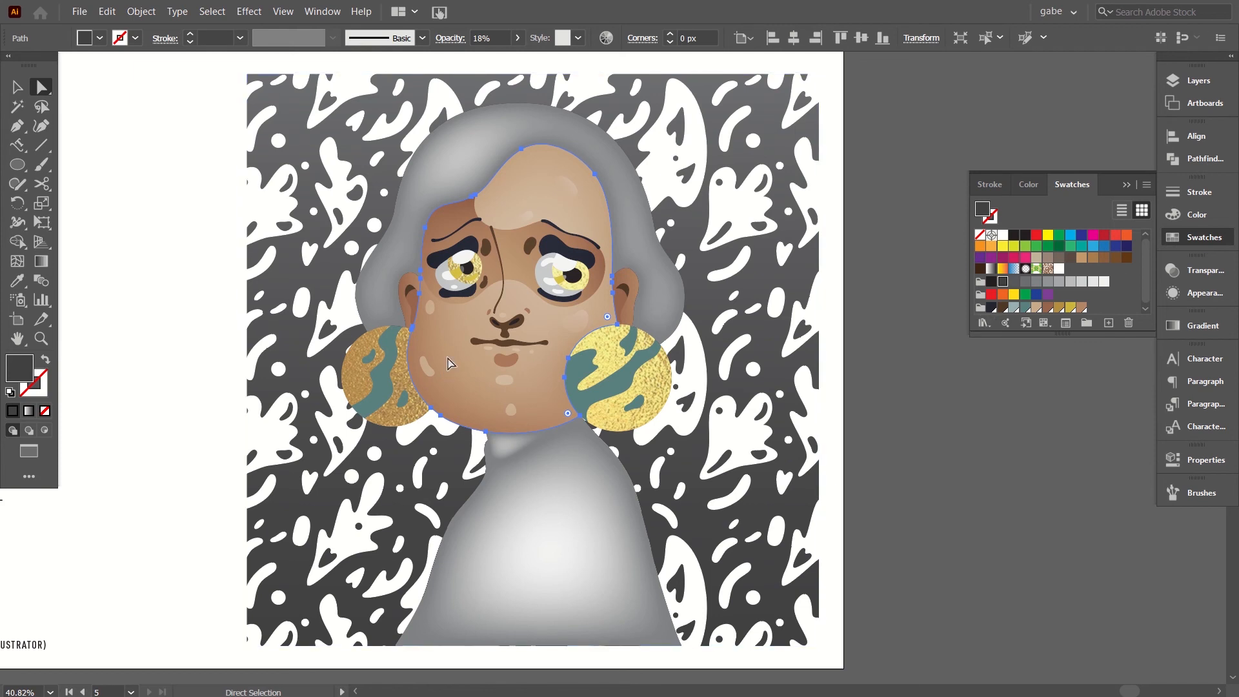
# Set the face shape's opacity to 33% and deselect it.
pyautogui.click(1186, 271)
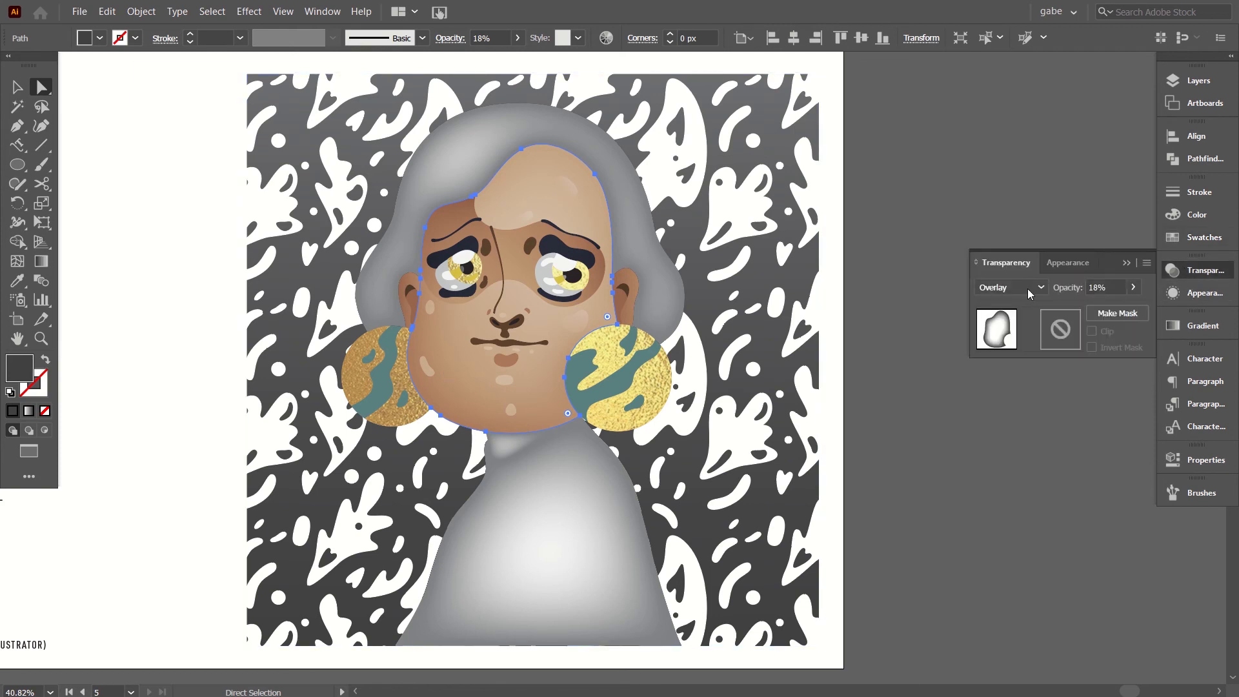
pyautogui.click(1122, 284)
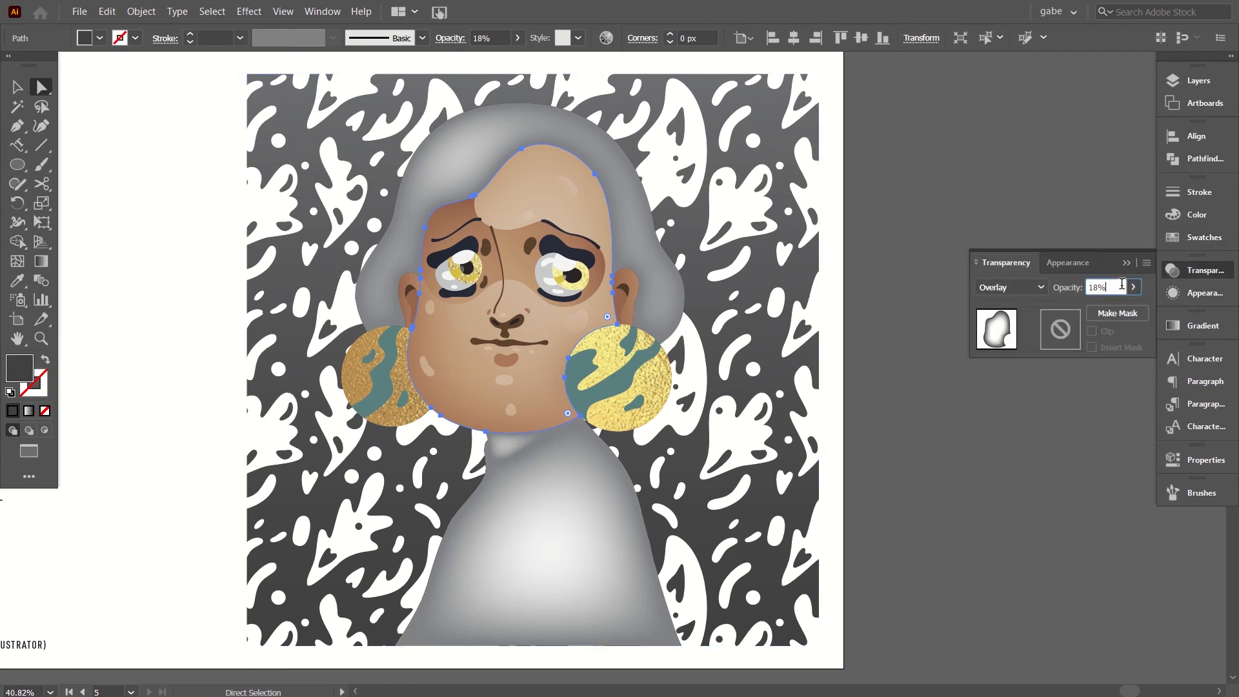
pyautogui.press('Up')
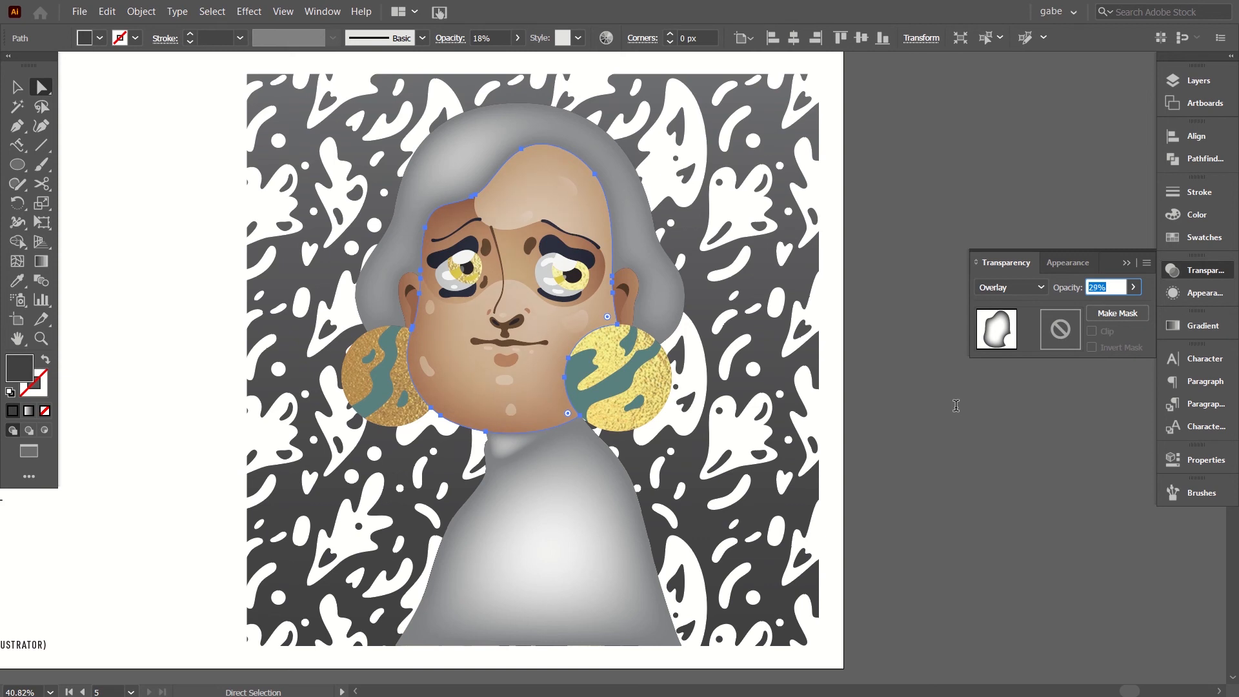
pyautogui.write('33')
pyautogui.click(850, 515)
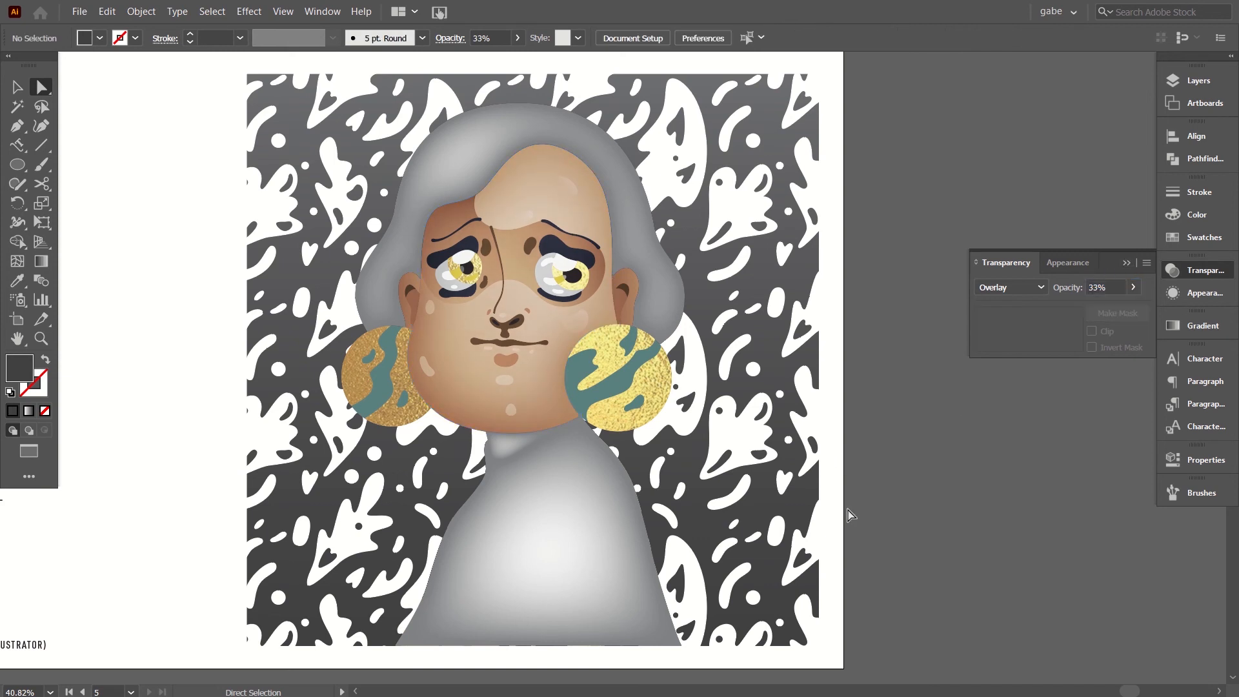
# Copy the face shape's fill and transparency settings onto the neck shading shape with the Eyedropper and deselect it.
pyautogui.click(511, 453)
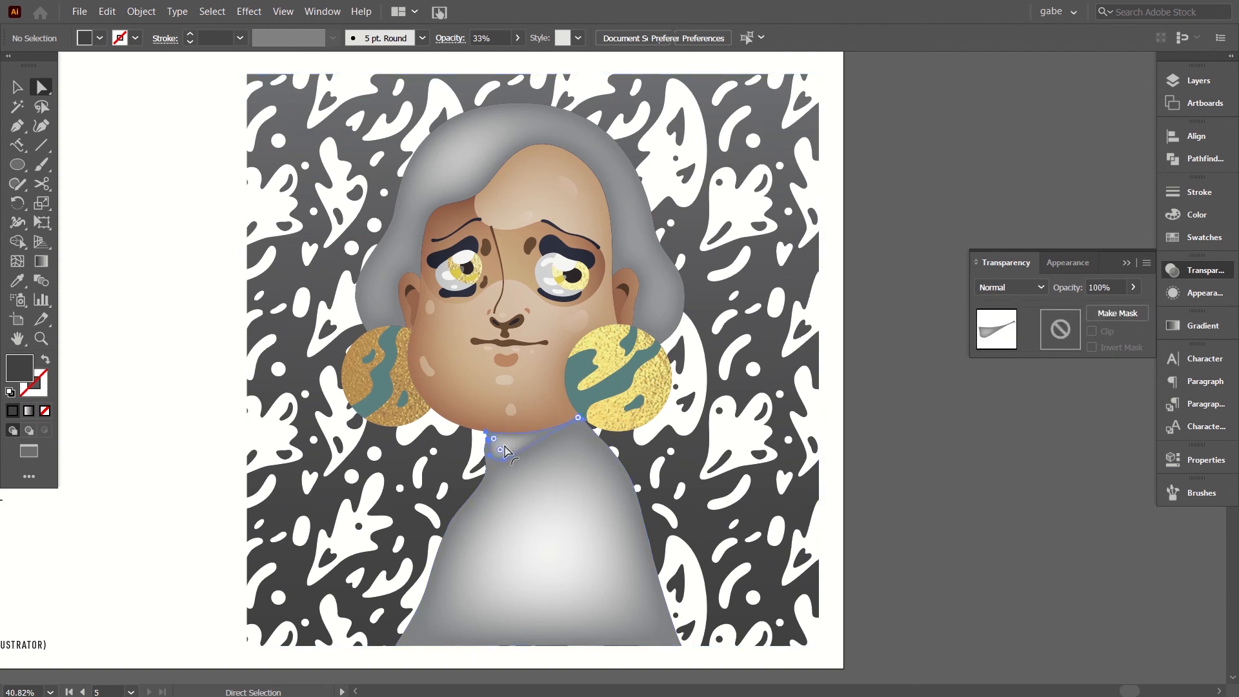
pyautogui.click(18, 280)
pyautogui.click(466, 390)
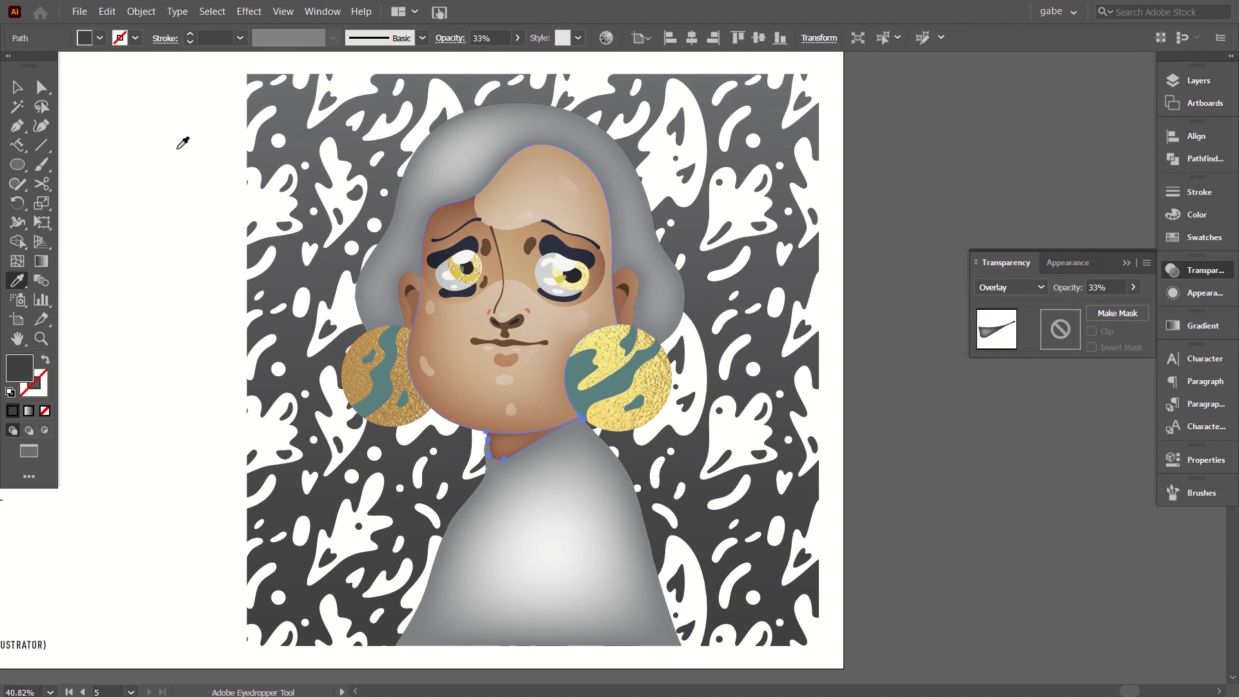
pyautogui.click(41, 87)
pyautogui.click(152, 207)
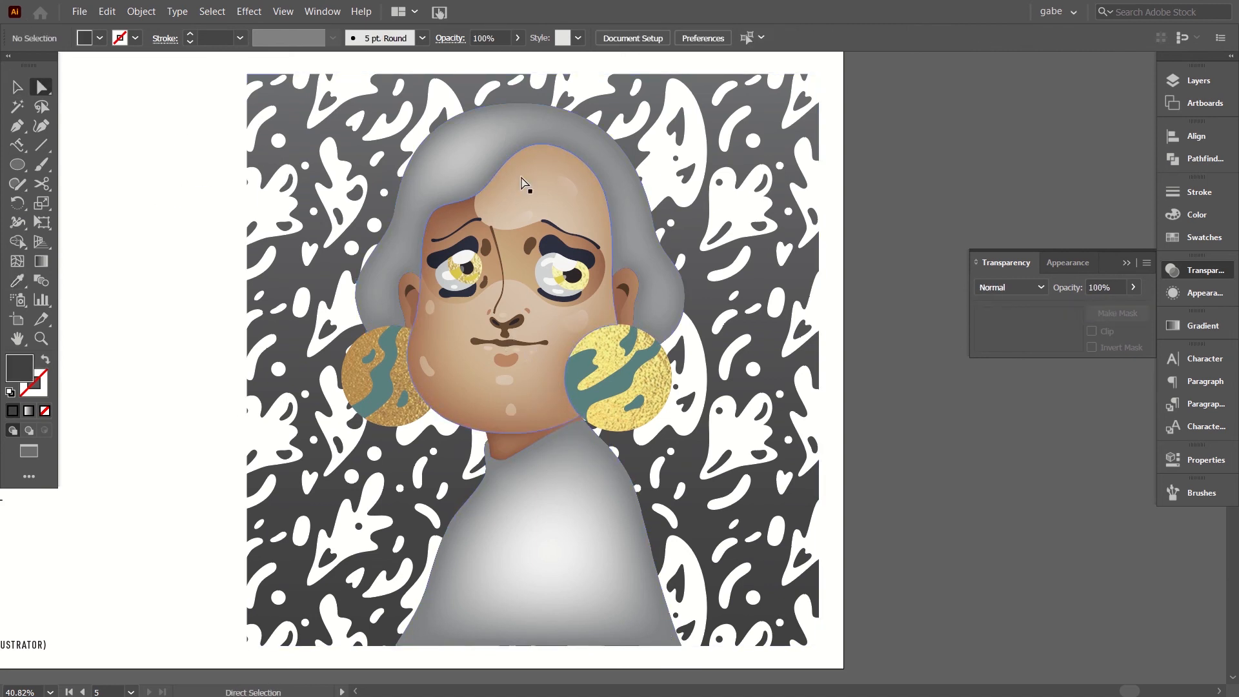
# Select the hair shading shape and apply the face shape's appearance to it with the Eyedropper.
pyautogui.click(473, 169)
pyautogui.click(1013, 287)
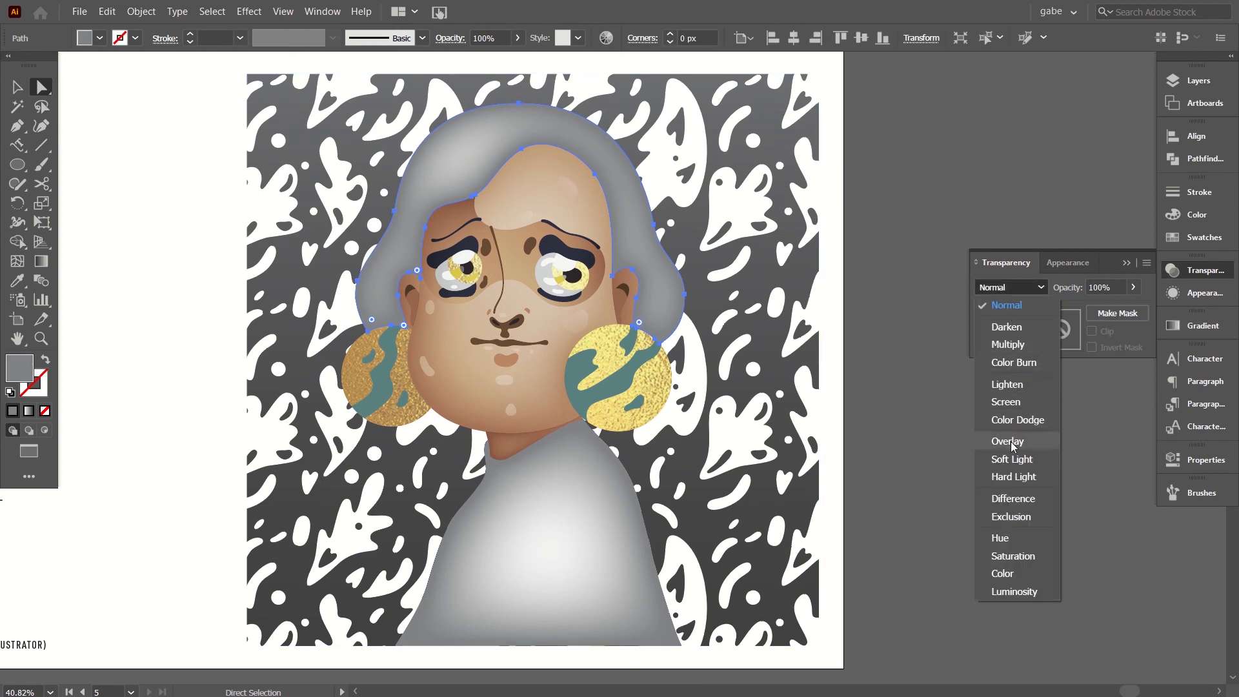
pyautogui.click(20, 280)
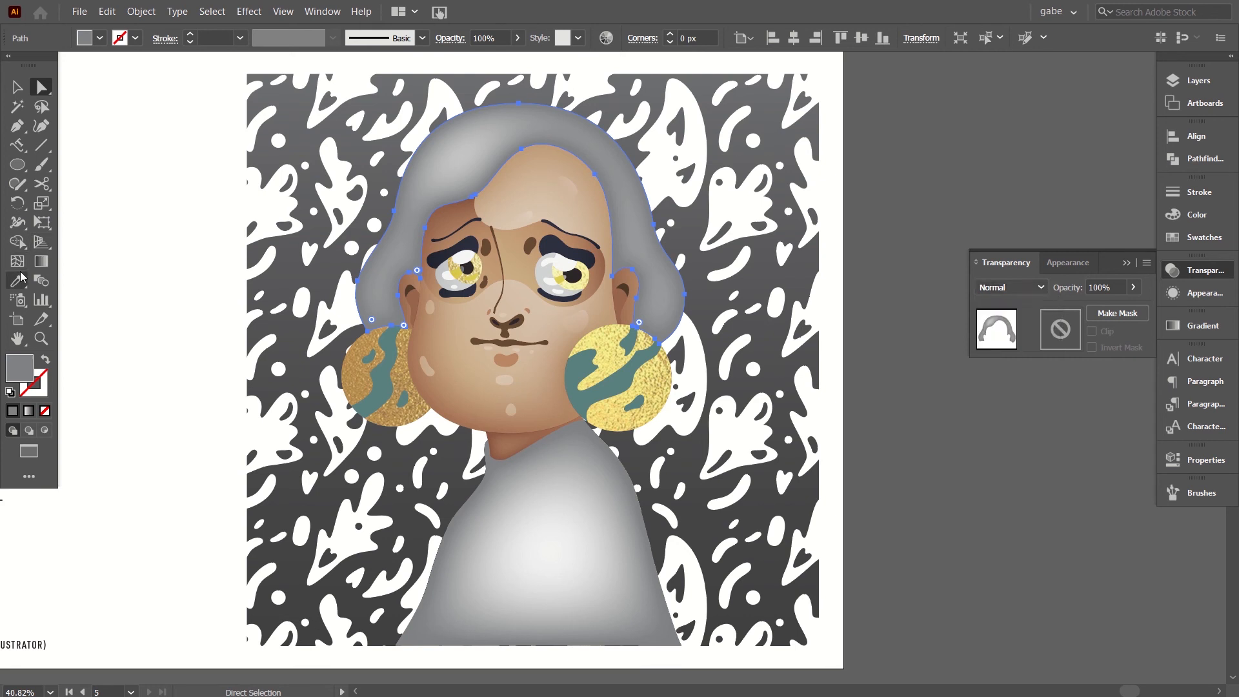
pyautogui.press('i')
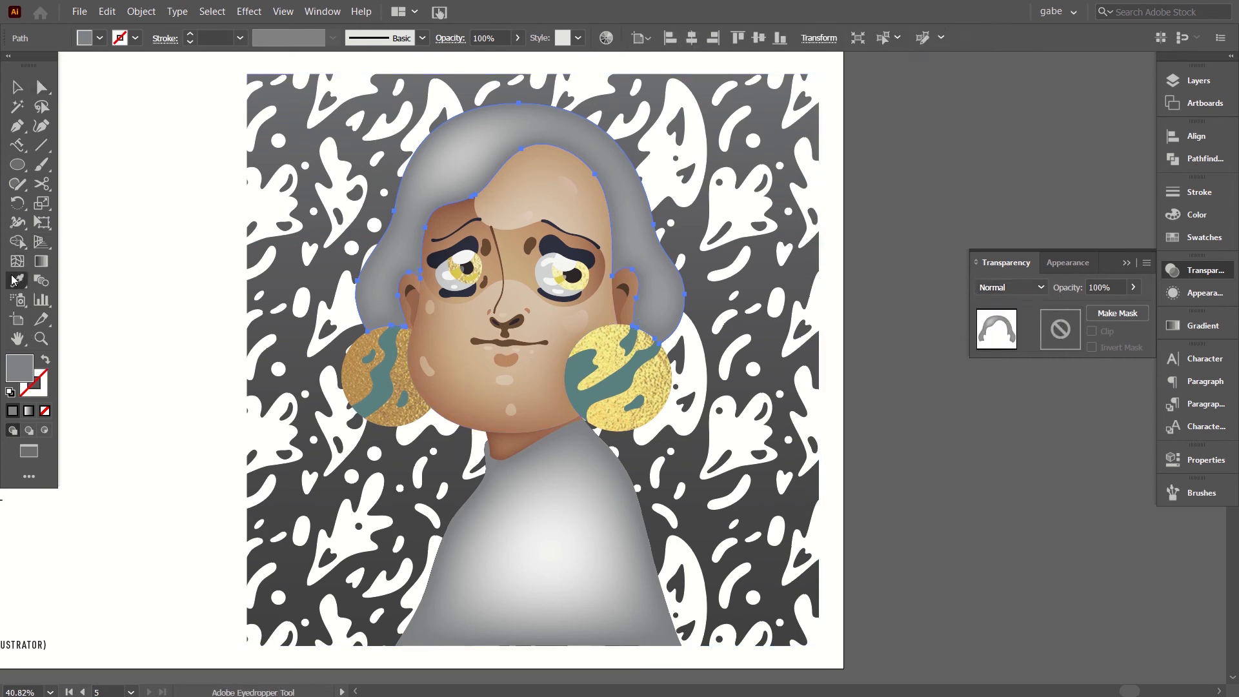
pyautogui.click(457, 342)
pyautogui.click(461, 338)
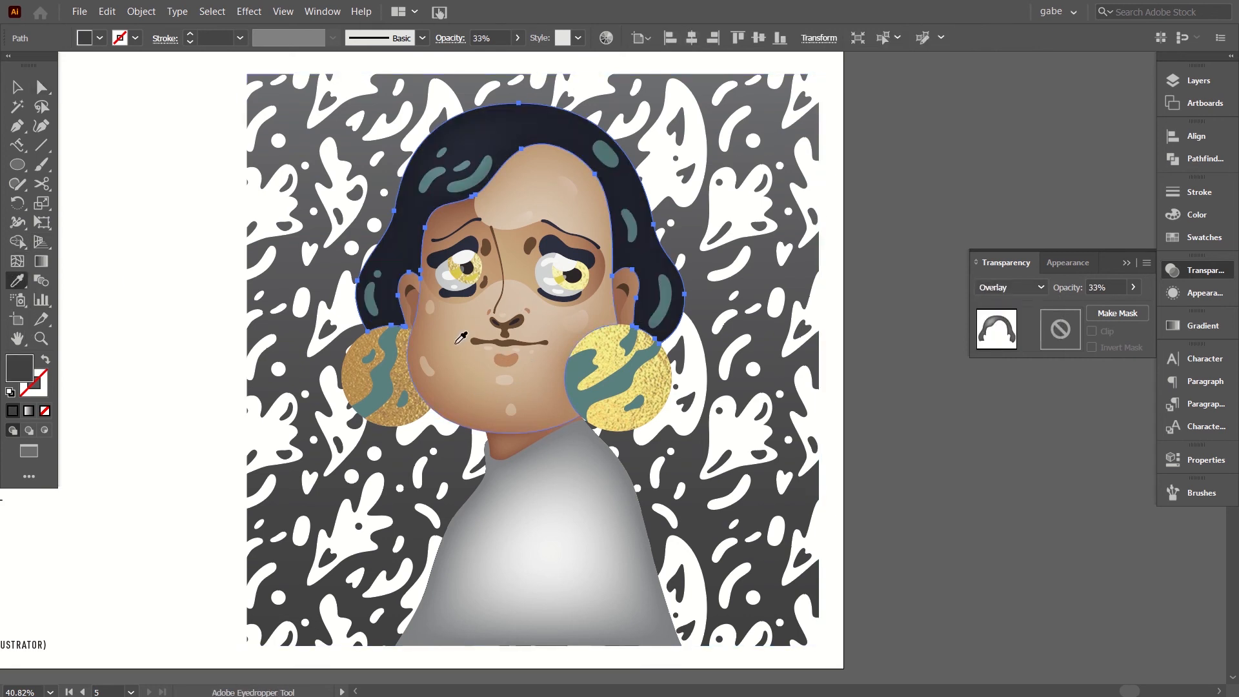
# Set the blur of the hair shading shape's Inner Glow to 40 px and deselect the shape.
pyautogui.click(18, 86)
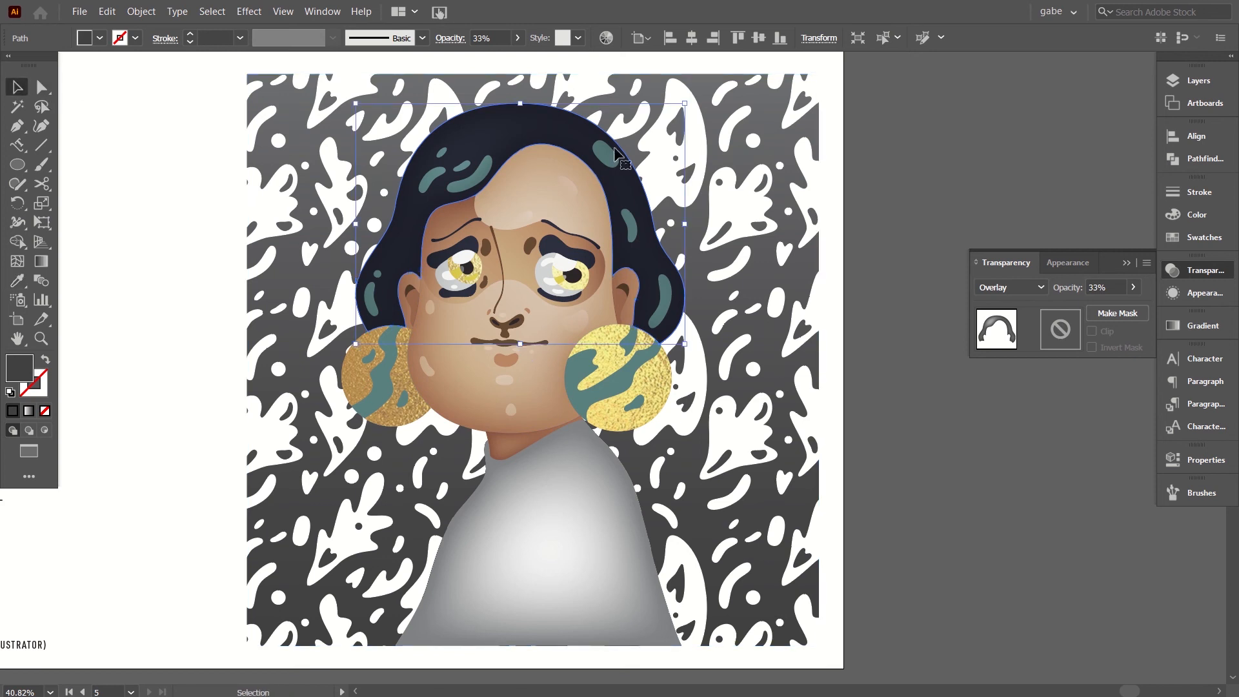
pyautogui.click(957, 307)
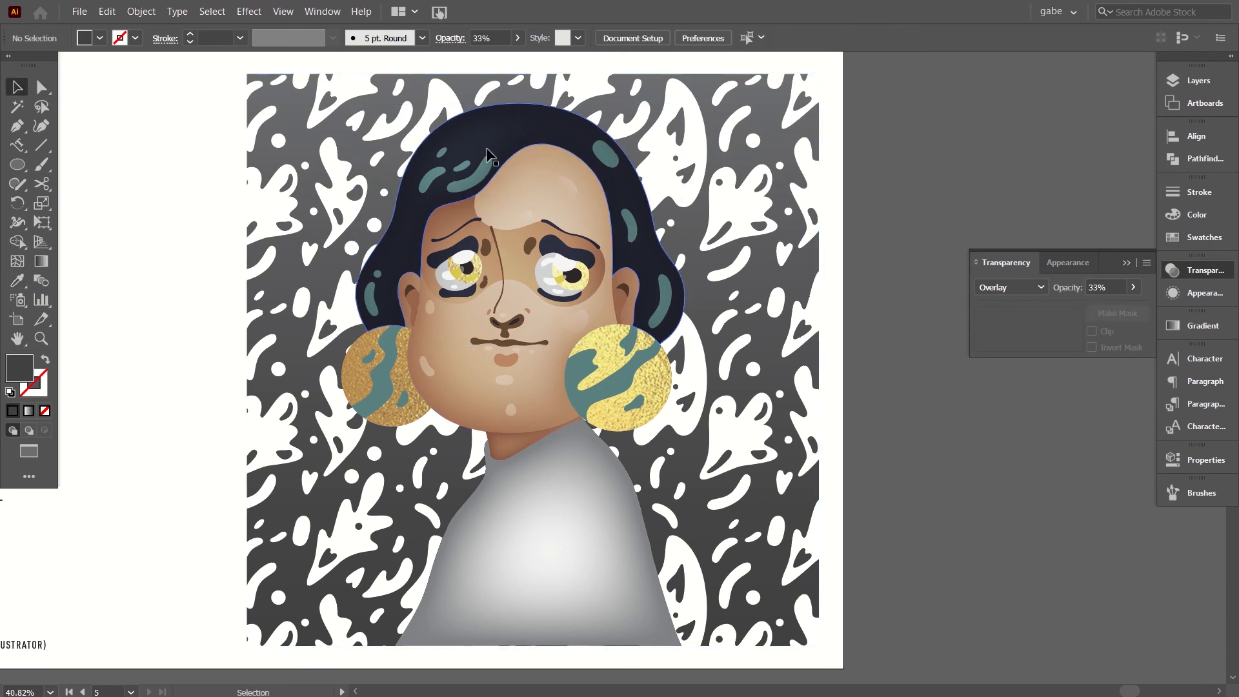
pyautogui.click(41, 86)
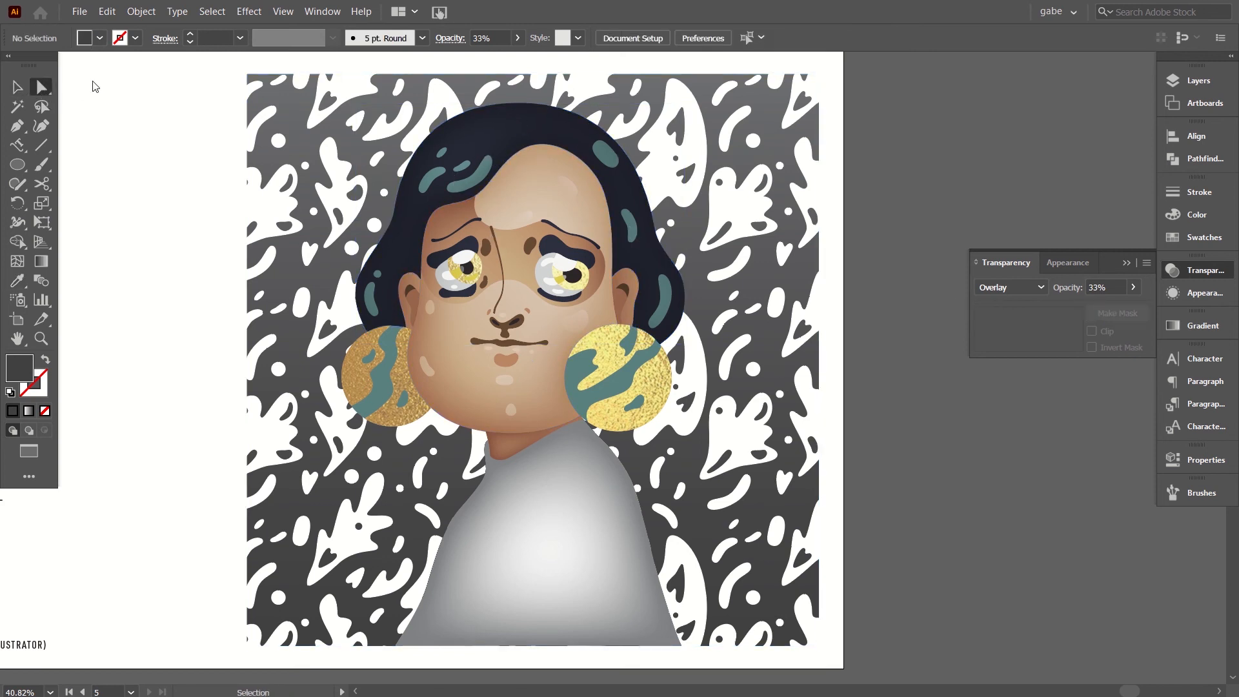
pyautogui.click(487, 131)
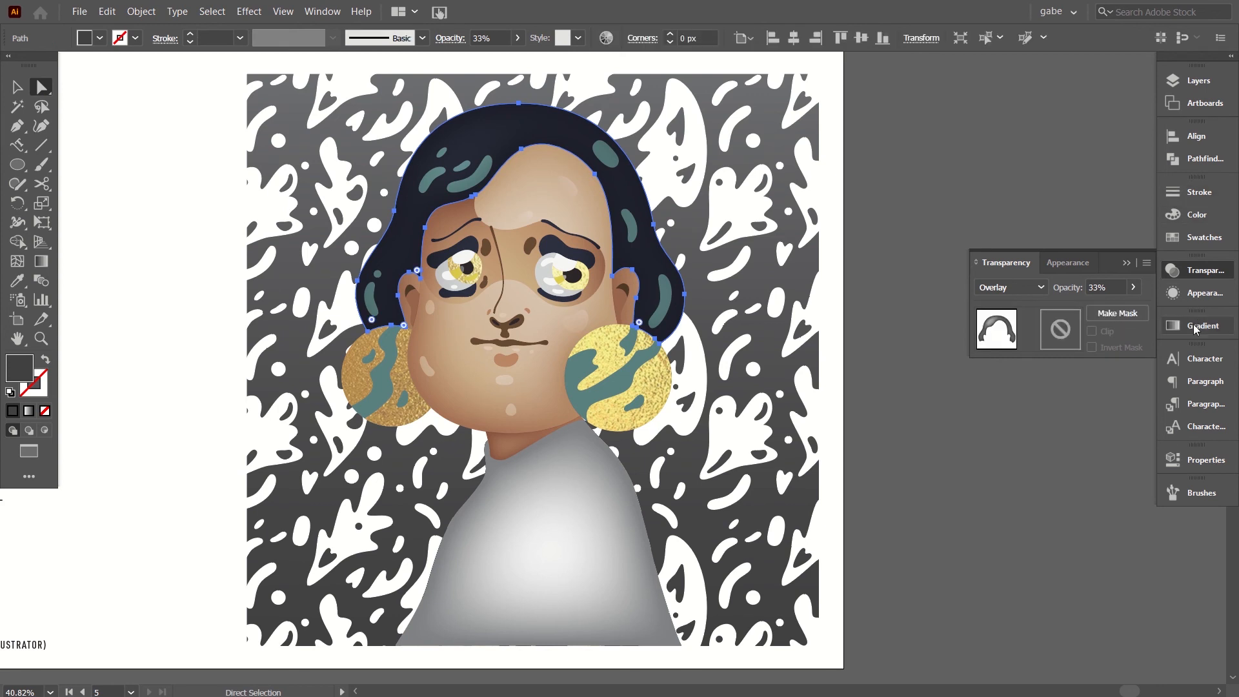
pyautogui.click(1197, 293)
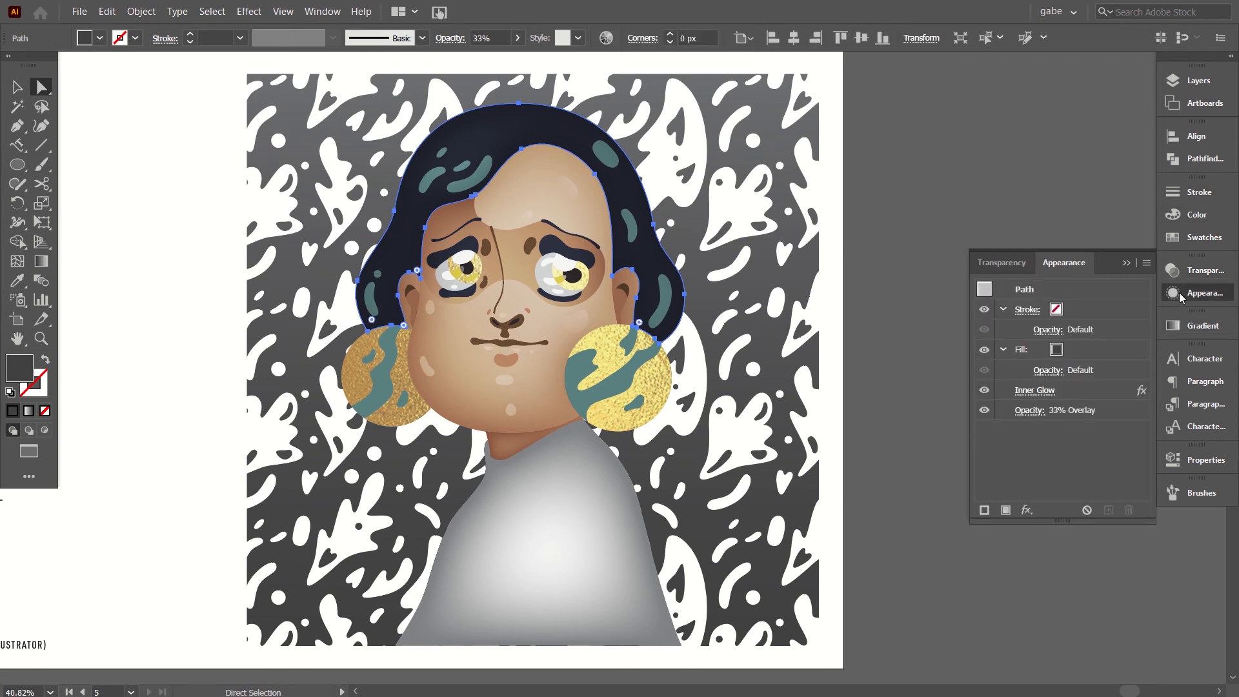
pyautogui.click(1034, 391)
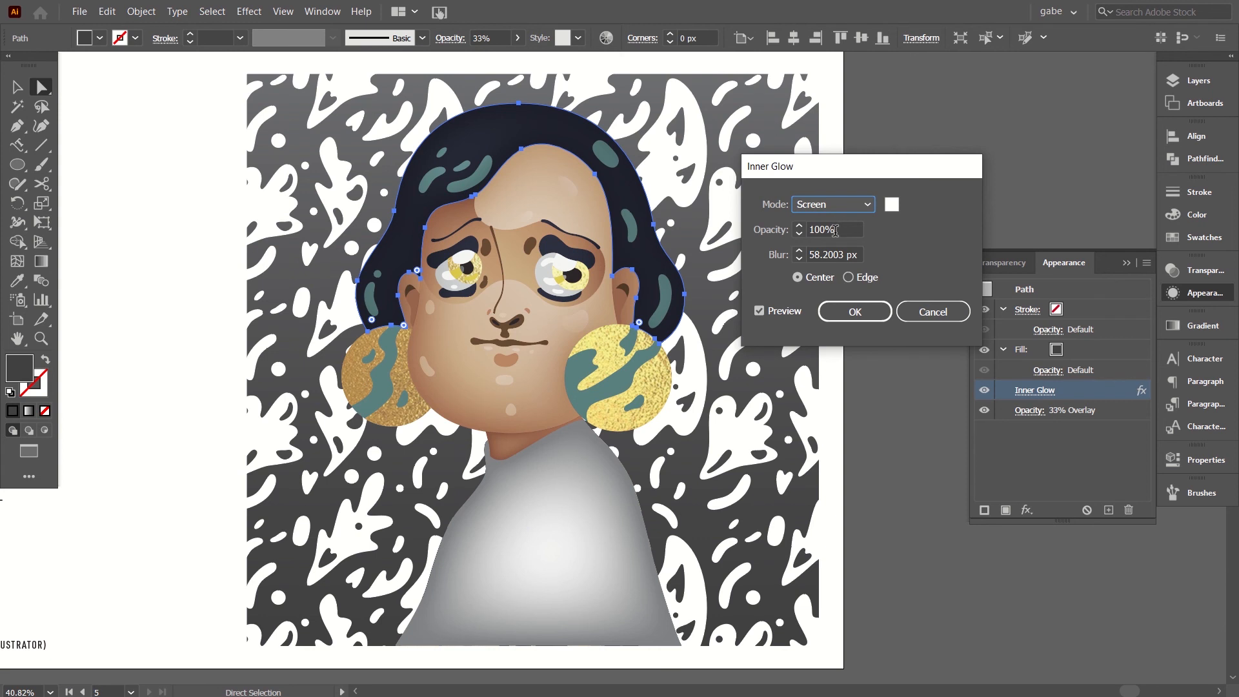
pyautogui.click(837, 253)
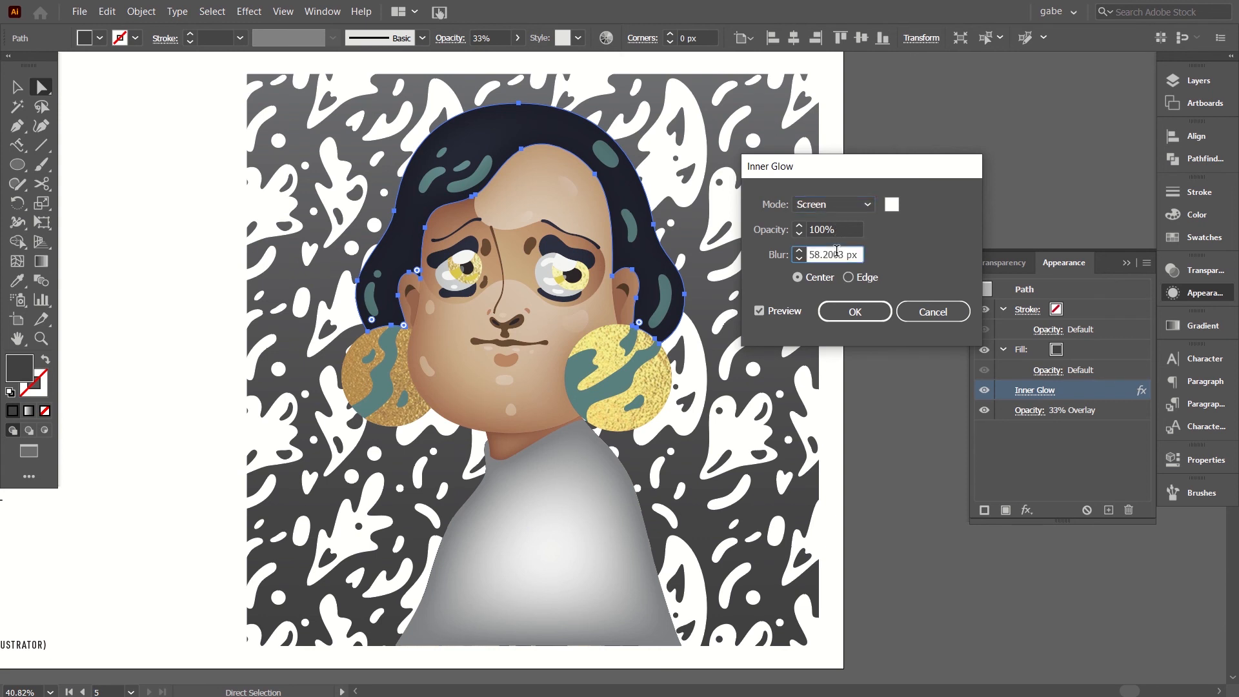
pyautogui.hotkey('shift', 'Down')
pyautogui.hotkey('shift', 'Down')
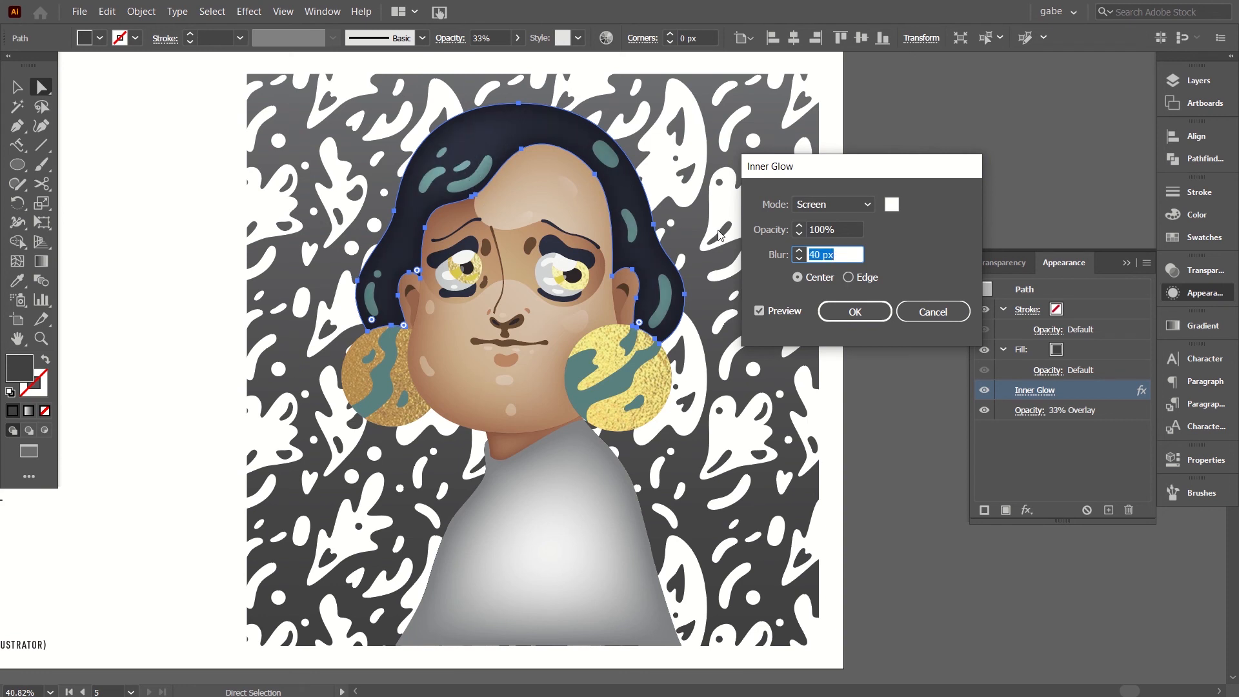
pyautogui.hotkey('shift', 'Down')
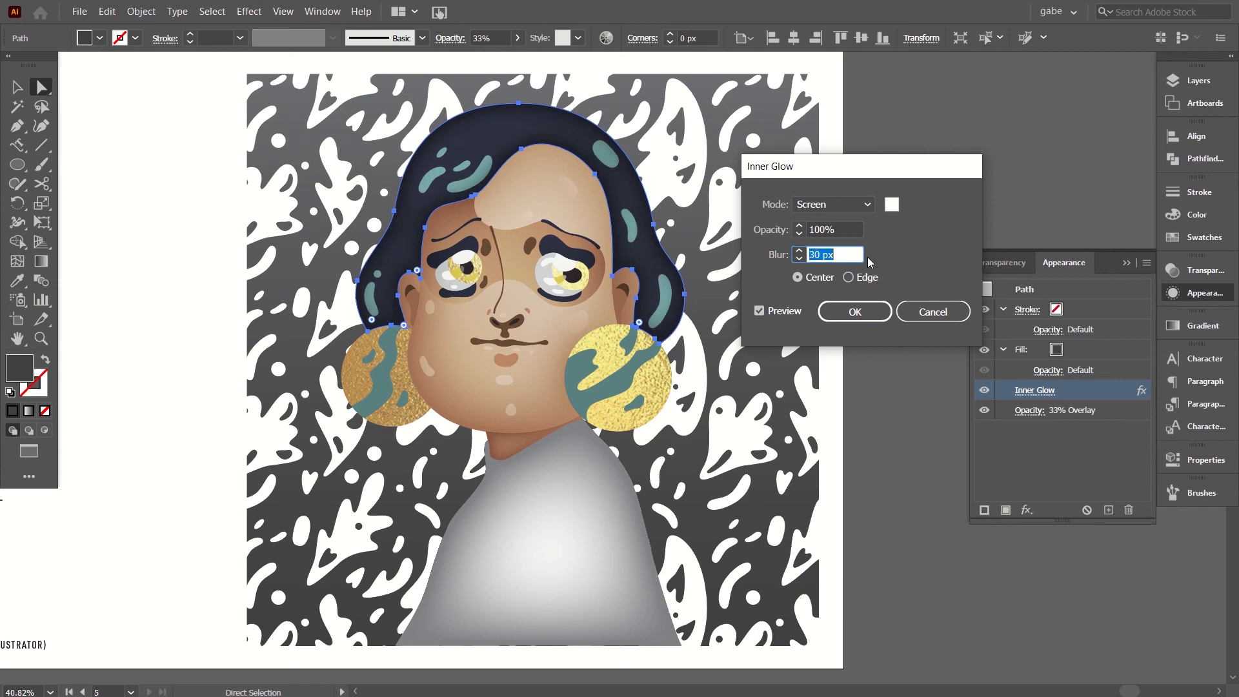
pyautogui.hotkey('shift', 'Up')
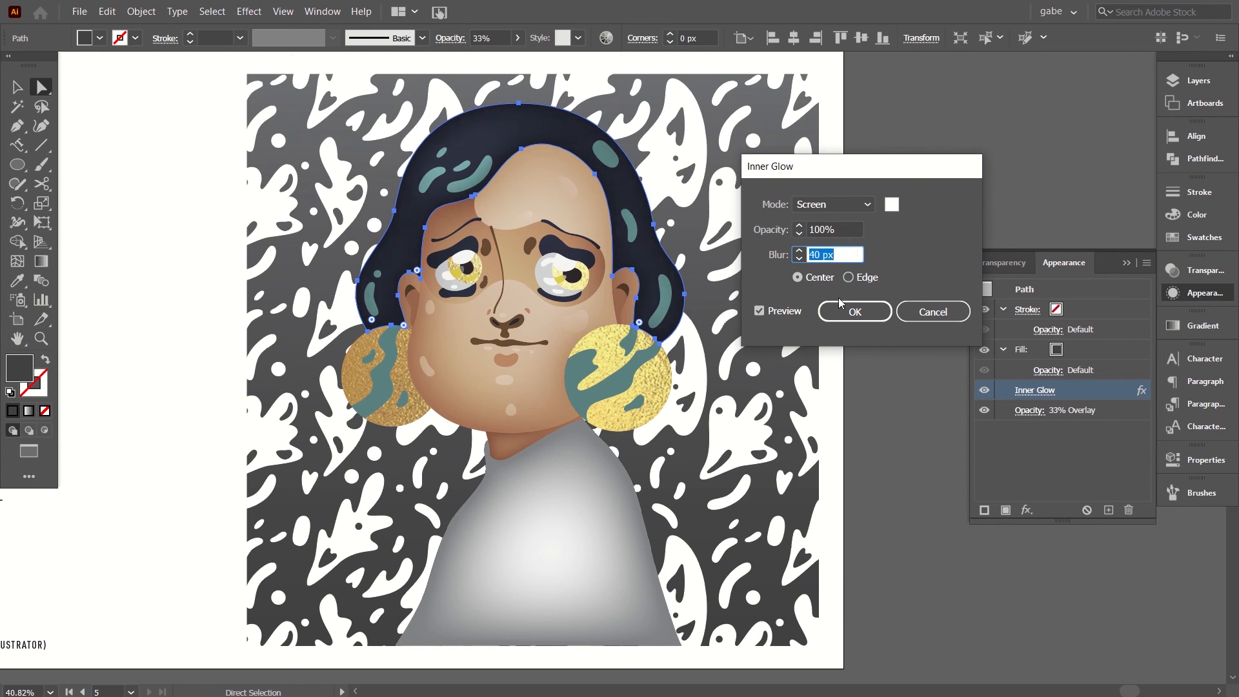
pyautogui.click(856, 313)
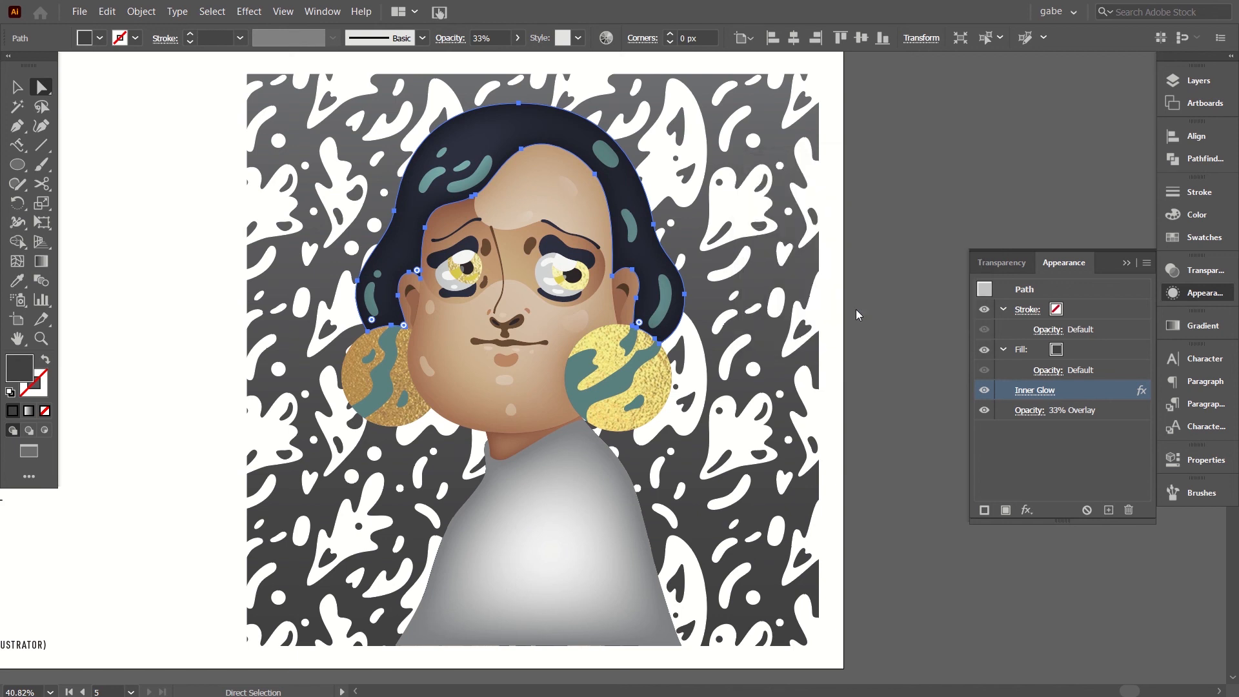
pyautogui.click(958, 159)
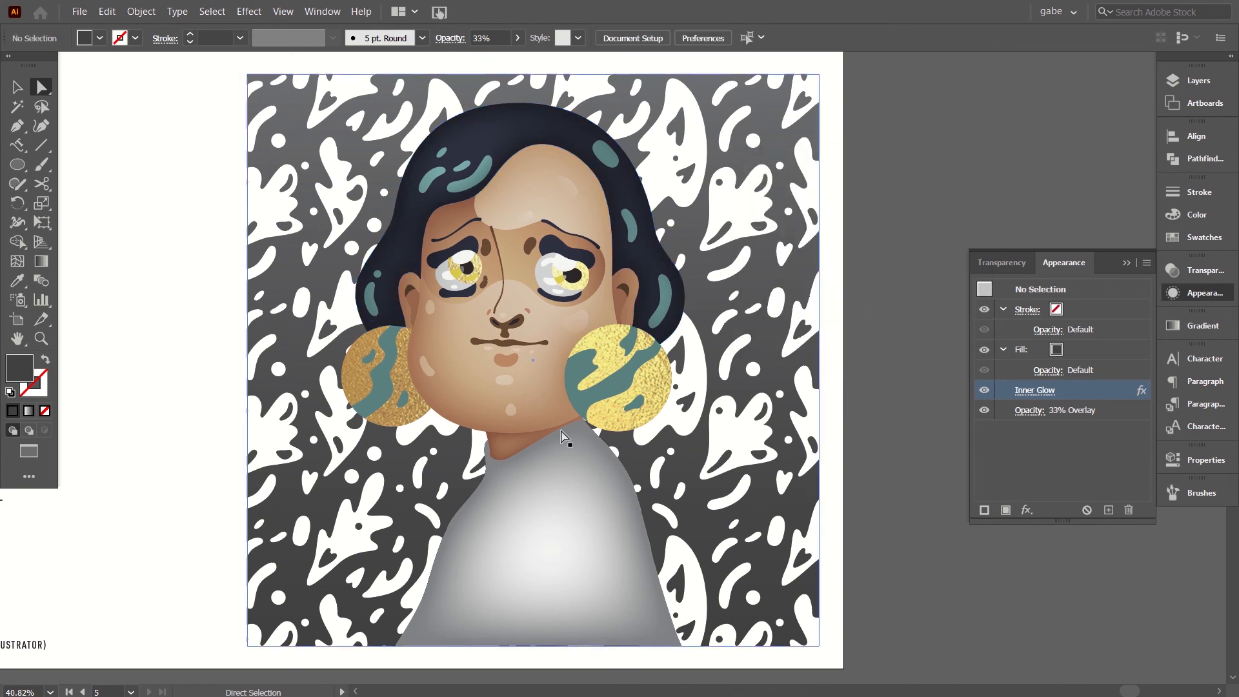
# Copy the hair shading shape's appearance onto the sweater shading shape with the Eyedropper and deselect it.
pyautogui.click(491, 565)
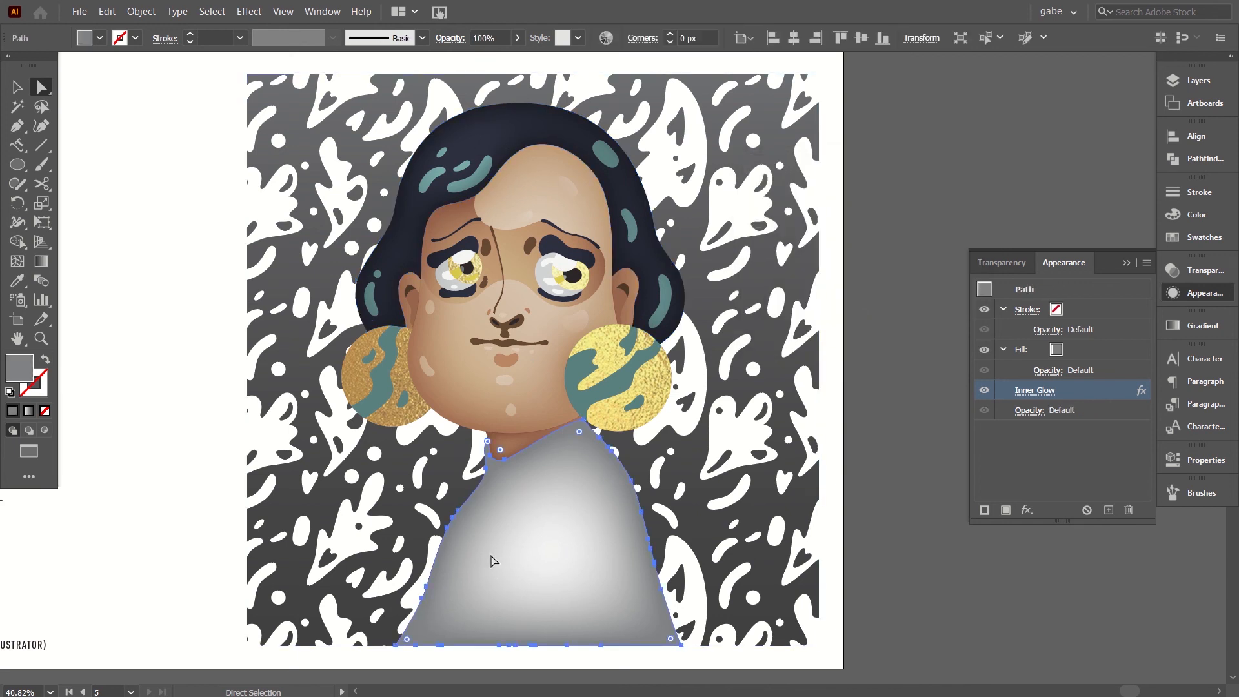
pyautogui.click(16, 280)
pyautogui.keyDown('alt'); pyautogui.click(492, 131); pyautogui.keyUp('alt')
pyautogui.click(490, 133)
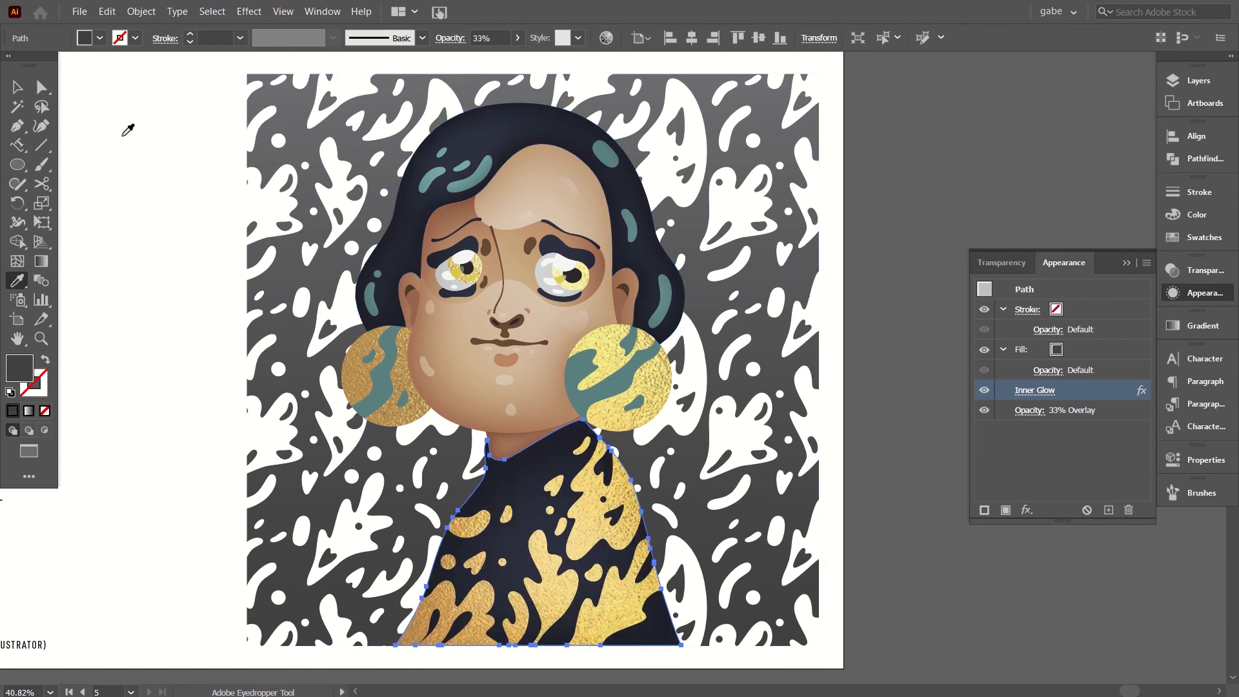
pyautogui.click(23, 95)
pyautogui.click(882, 177)
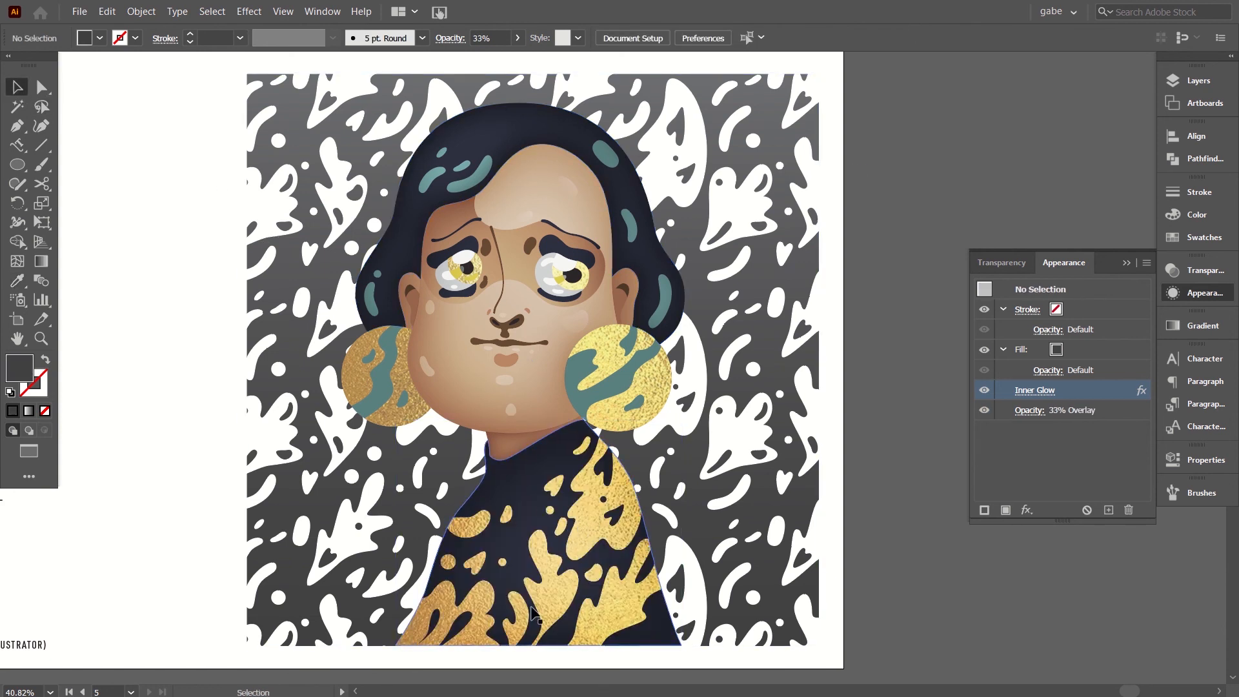
# Set the hair shading shape's opacity to 50% after trying 40%, and deselect it.
pyautogui.press('a')
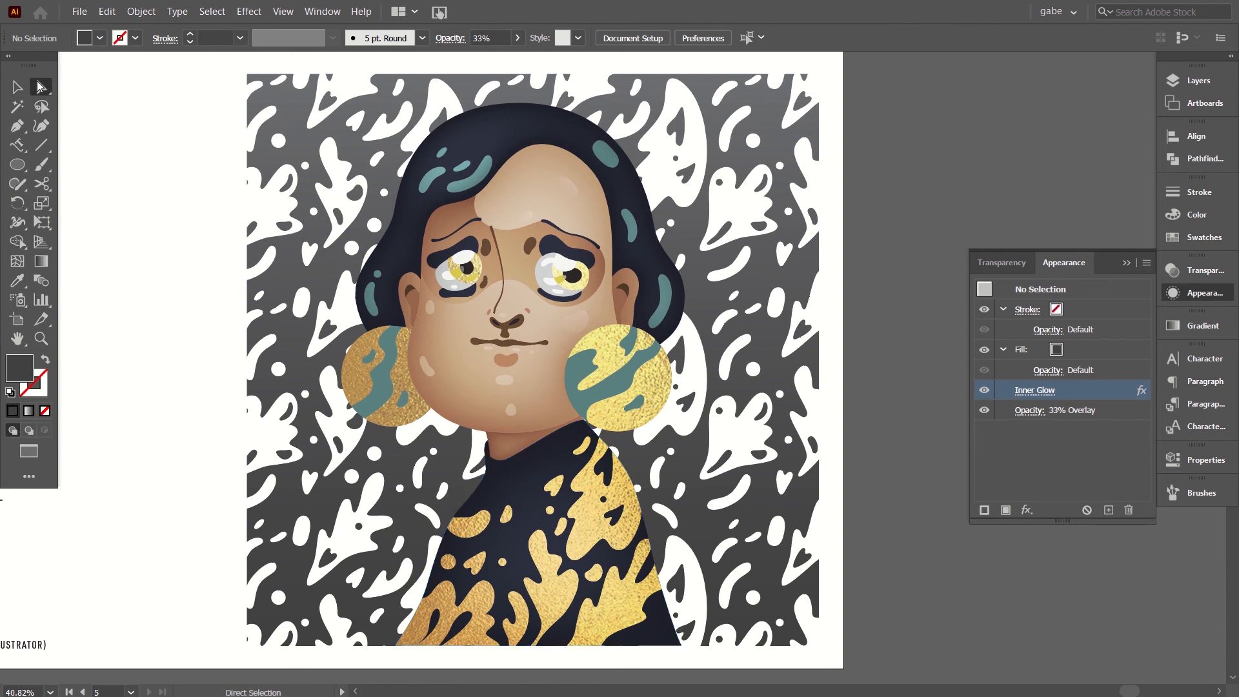
pyautogui.click(516, 134)
pyautogui.click(1205, 270)
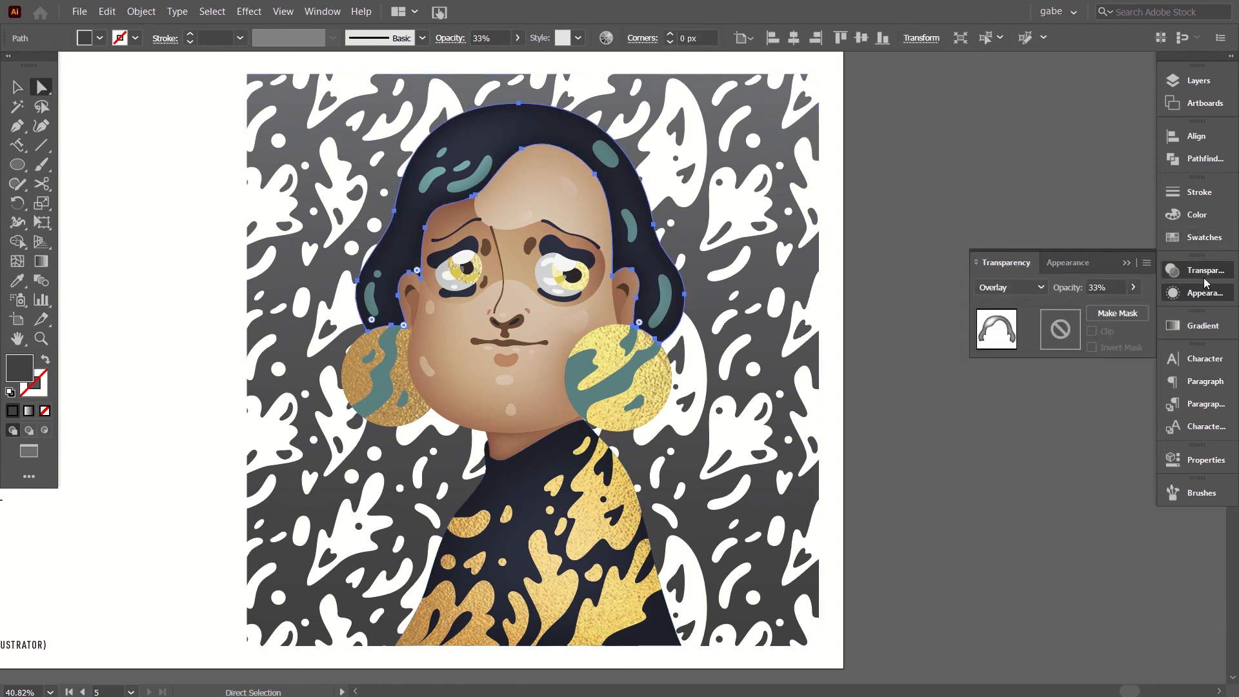
pyautogui.click(1118, 286)
pyautogui.write('40')
pyautogui.press('Return')
pyautogui.write('50')
pyautogui.press('Return')
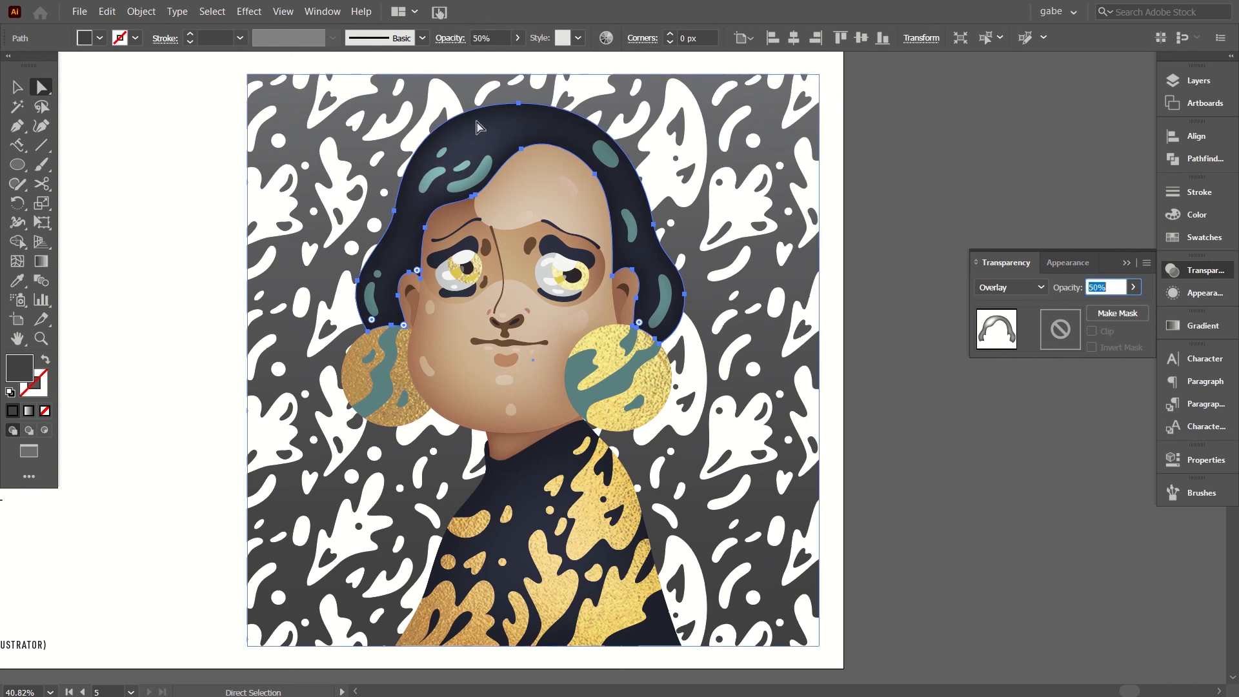
pyautogui.click(955, 389)
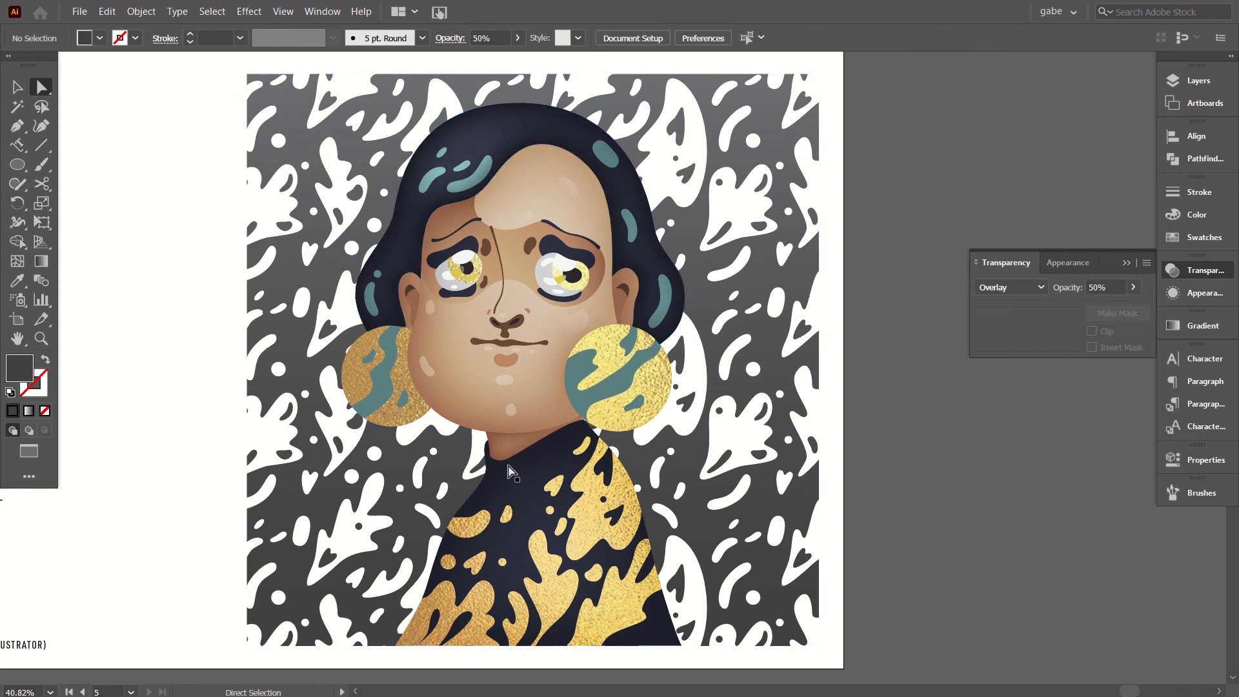
# Set the sweater shading shape's opacity to 60% after trying 40%, and deselect it.
pyautogui.click(517, 484)
pyautogui.click(1116, 286)
pyautogui.click(1116, 286)
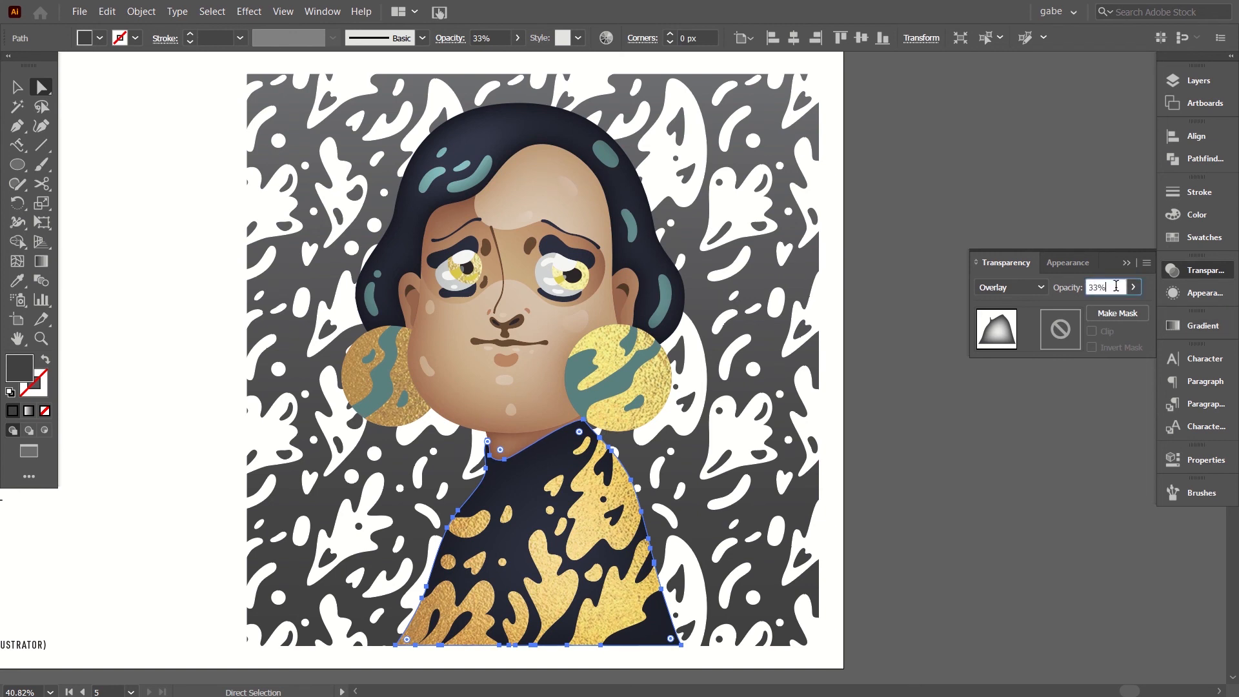
pyautogui.write('40')
pyautogui.press('Return')
pyautogui.write('60')
pyautogui.click(971, 477)
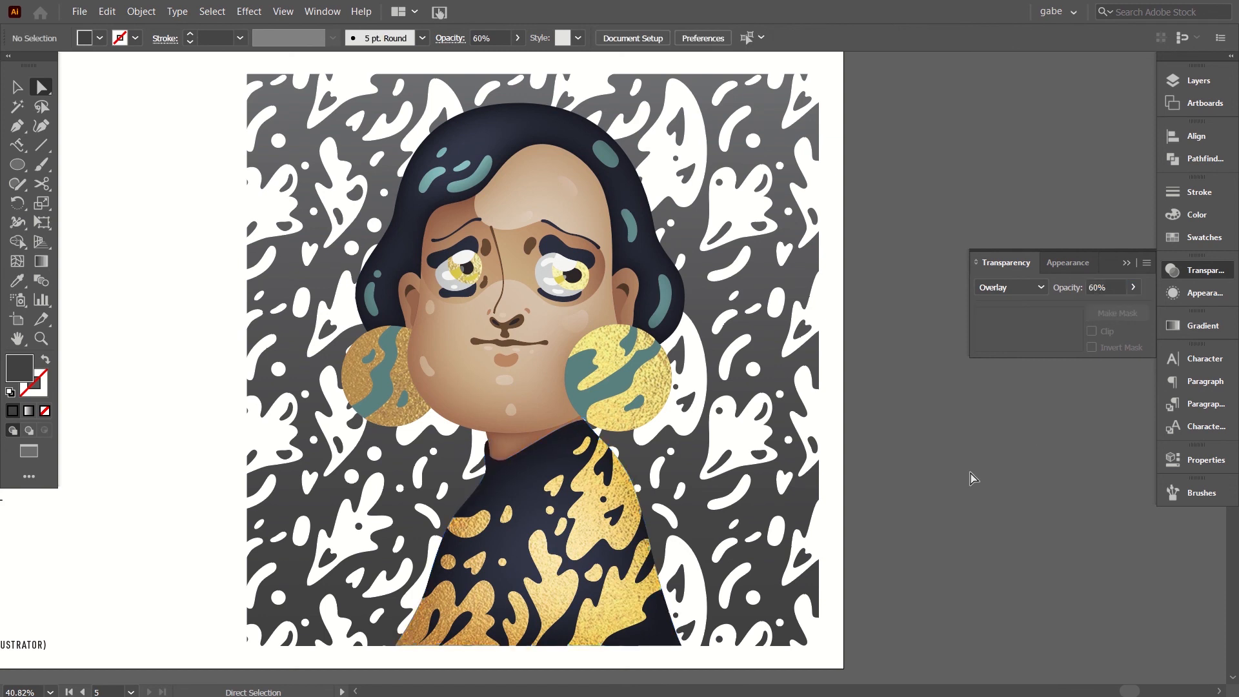
# Draw a square covering the whole portrait artwork with the Rectangle tool and fill it with a medium grey swatch.
pyautogui.press('space')
pyautogui.moveTo(757, 497); pyautogui.dragTo(716, 503)
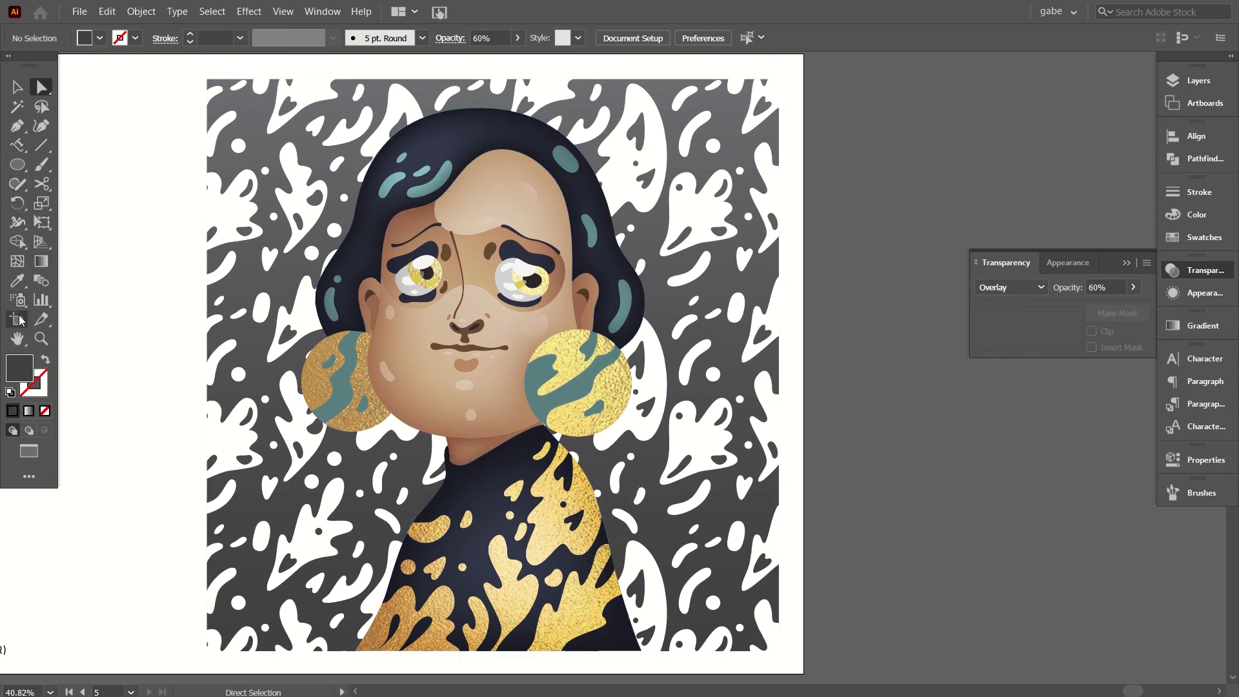
pyautogui.moveTo(23, 165); pyautogui.dragTo(71, 163)
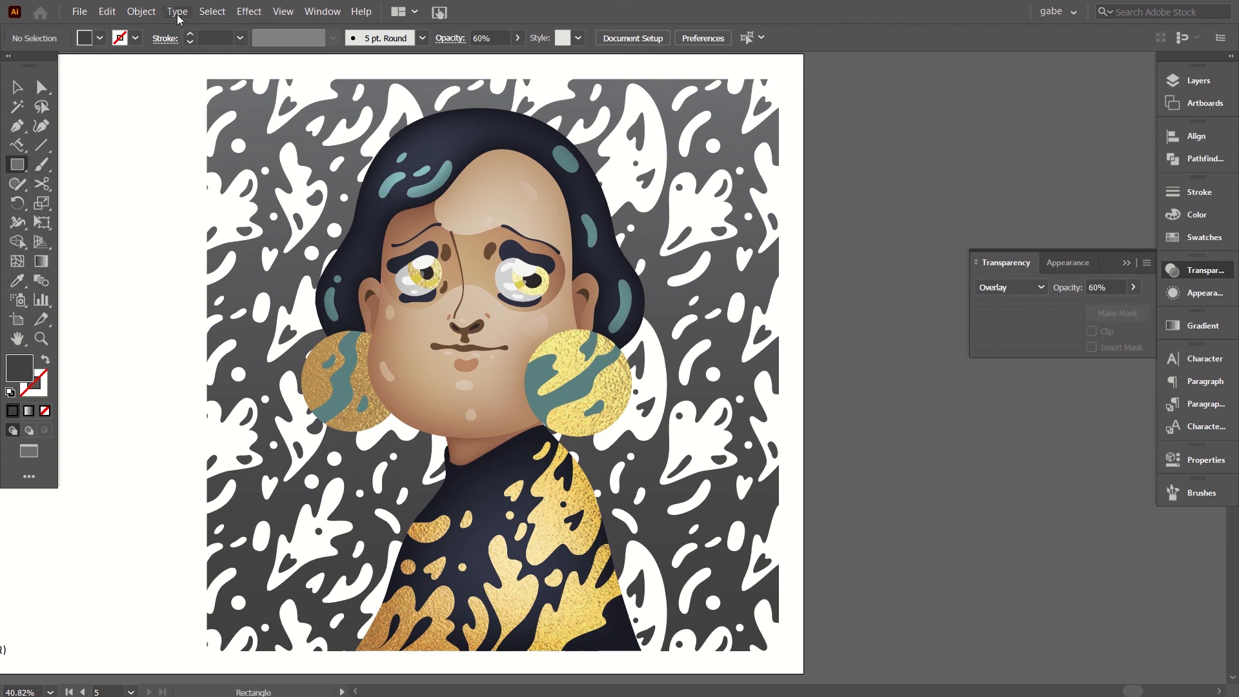
pyautogui.moveTo(208, 79); pyautogui.dragTo(779, 652)
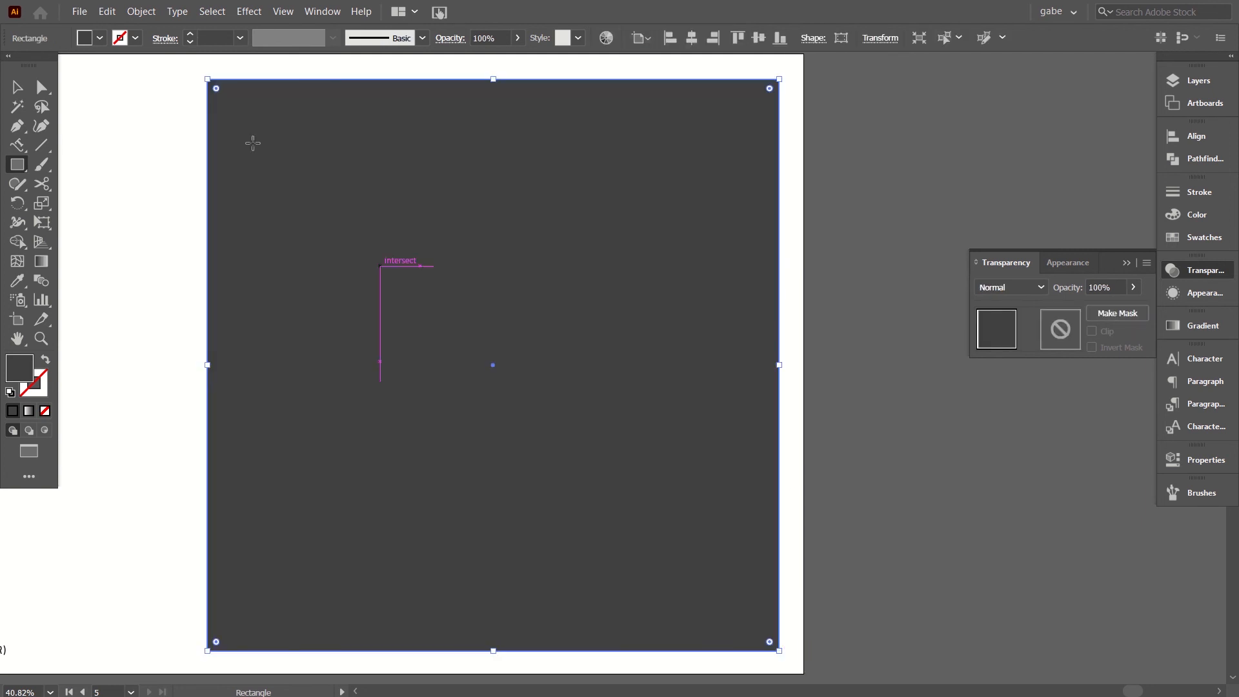
pyautogui.click(1188, 237)
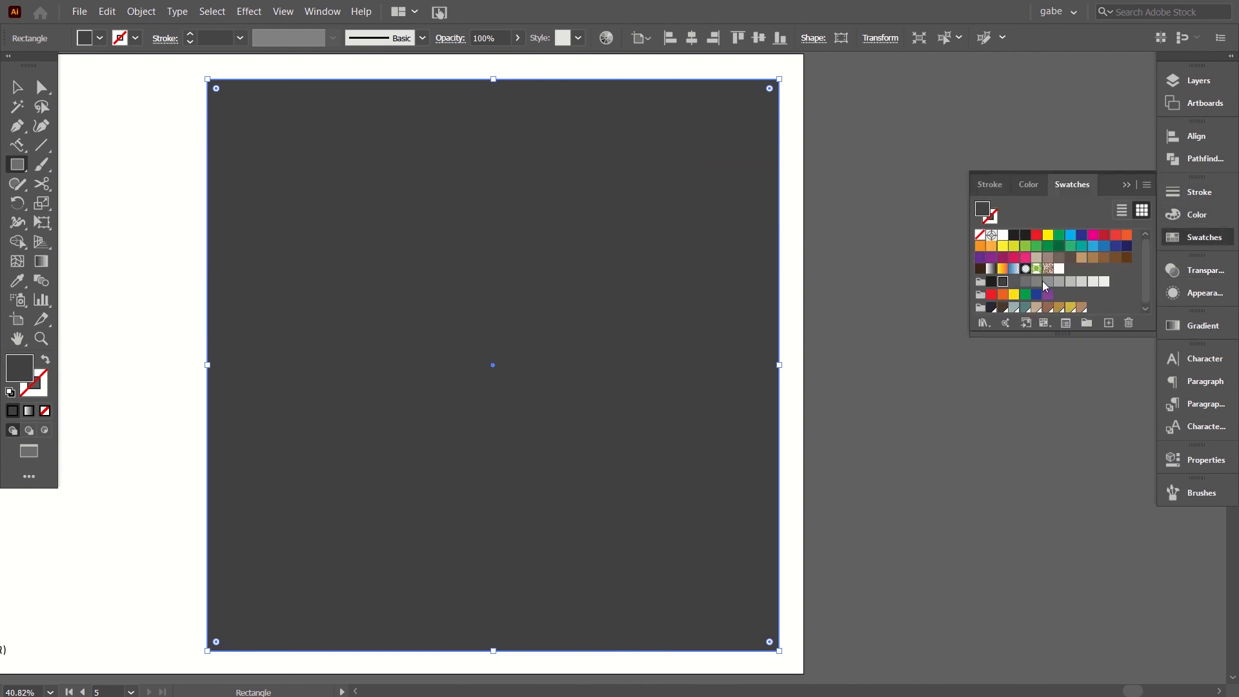
pyautogui.click(1048, 282)
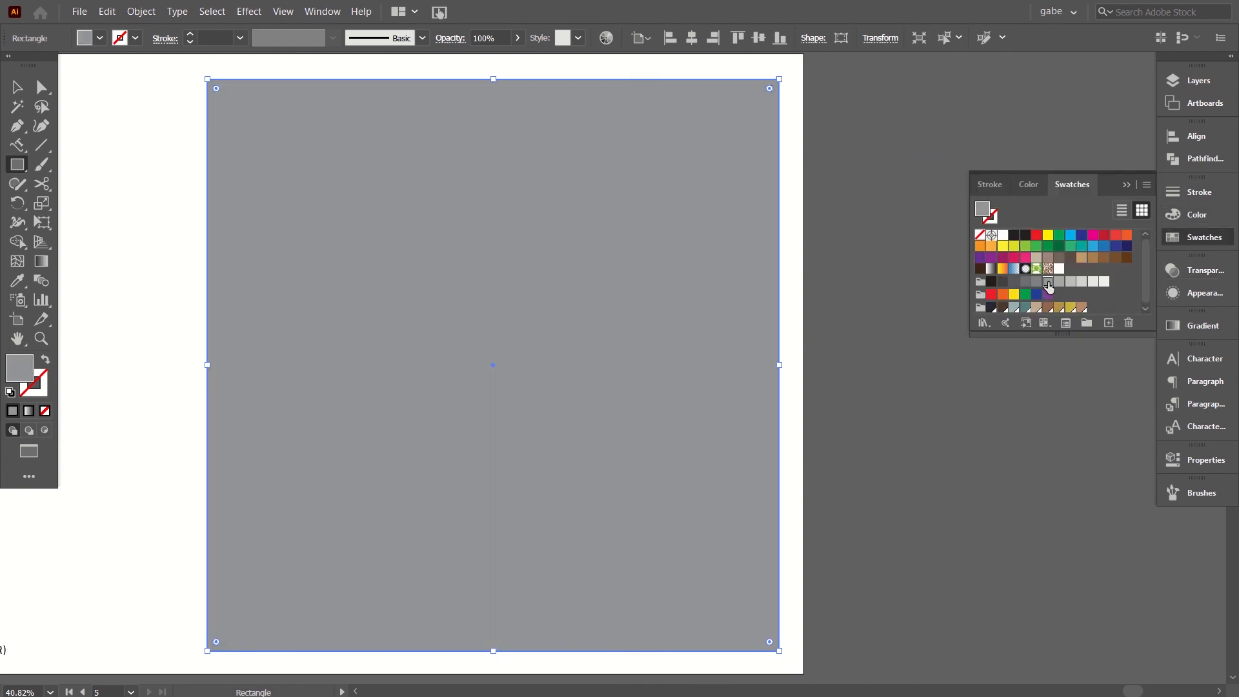
# Open the Grain texture effect for the grey square covering the portrait.
pyautogui.click(248, 11)
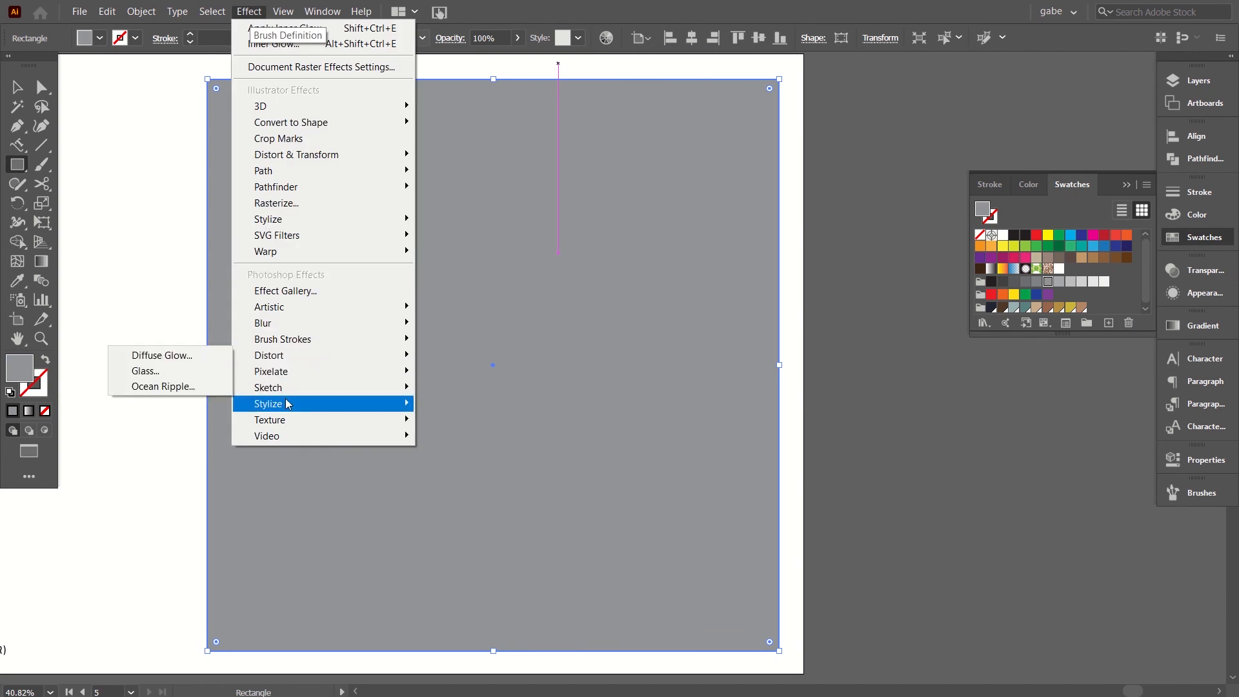
pyautogui.moveTo(275, 421)
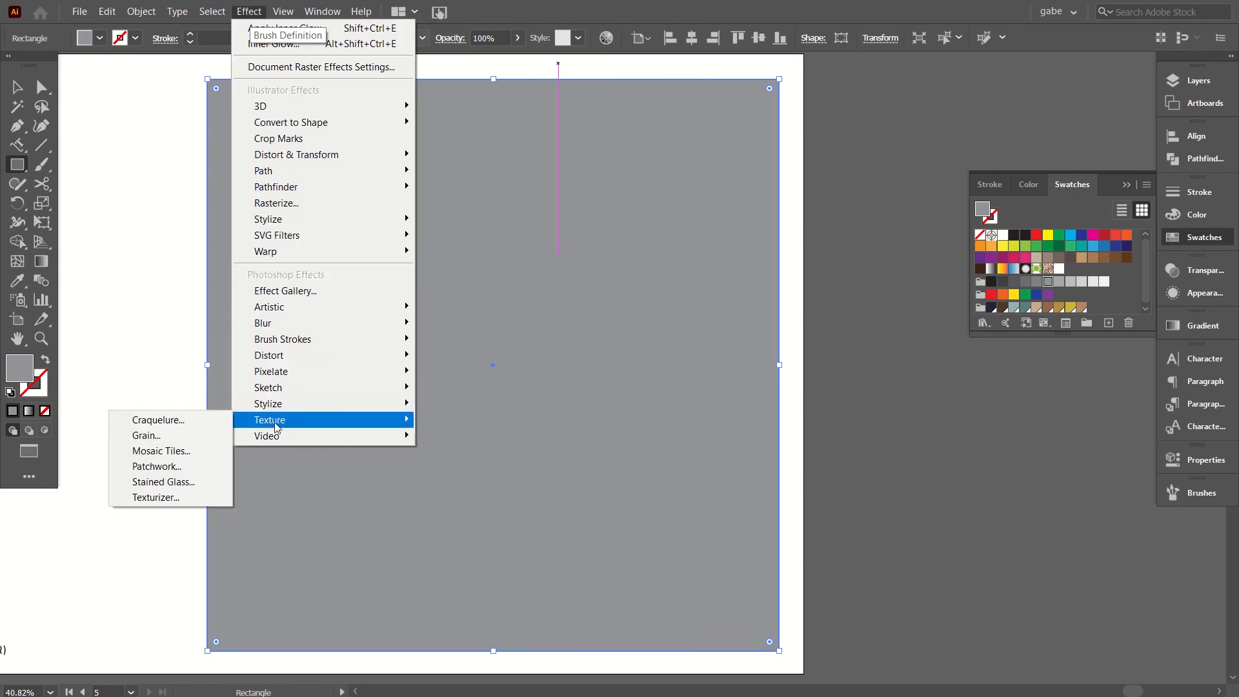
pyautogui.click(167, 435)
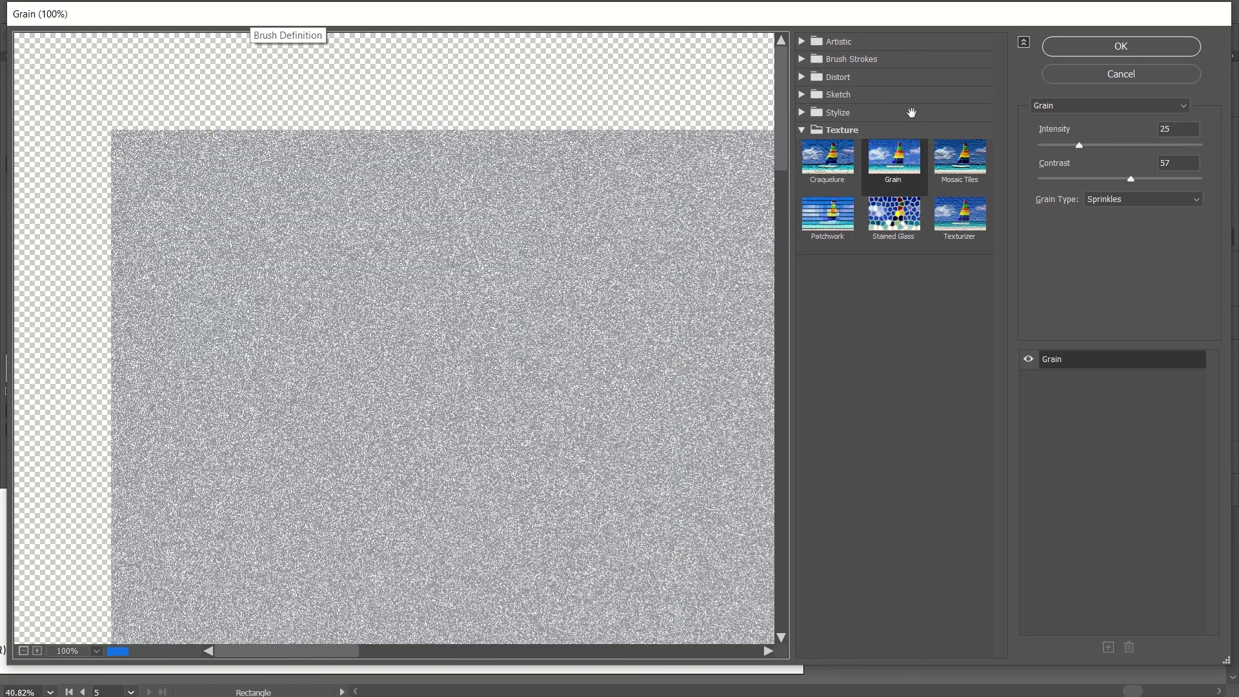
# Compare the Soft, Sprinkles and Stippled grain types in the Grain effect's preview.
pyautogui.click(1114, 197)
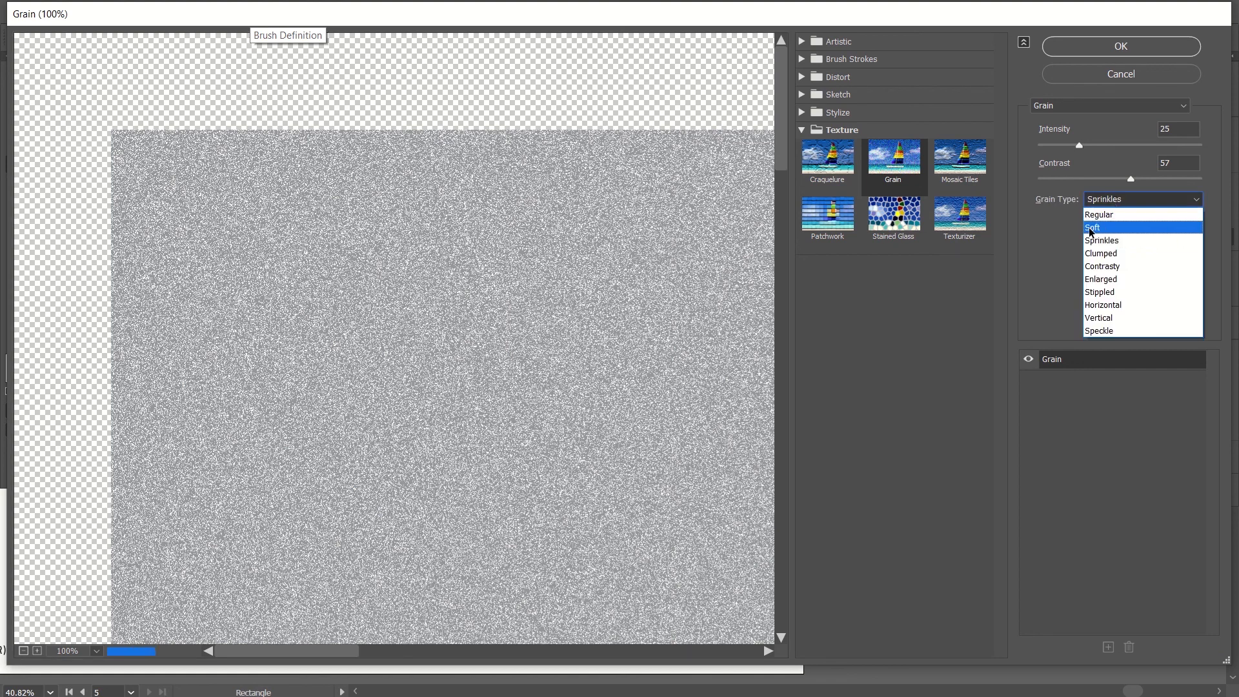
pyautogui.click(1089, 227)
pyautogui.click(1112, 197)
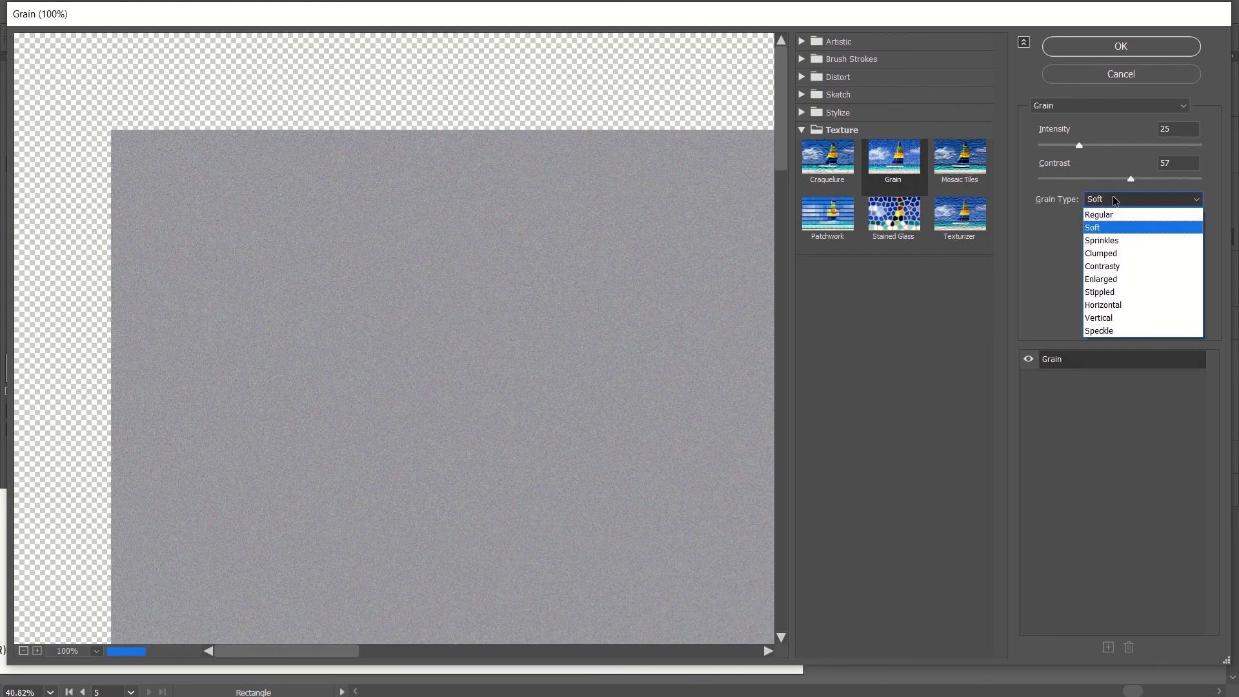
pyautogui.click(1099, 240)
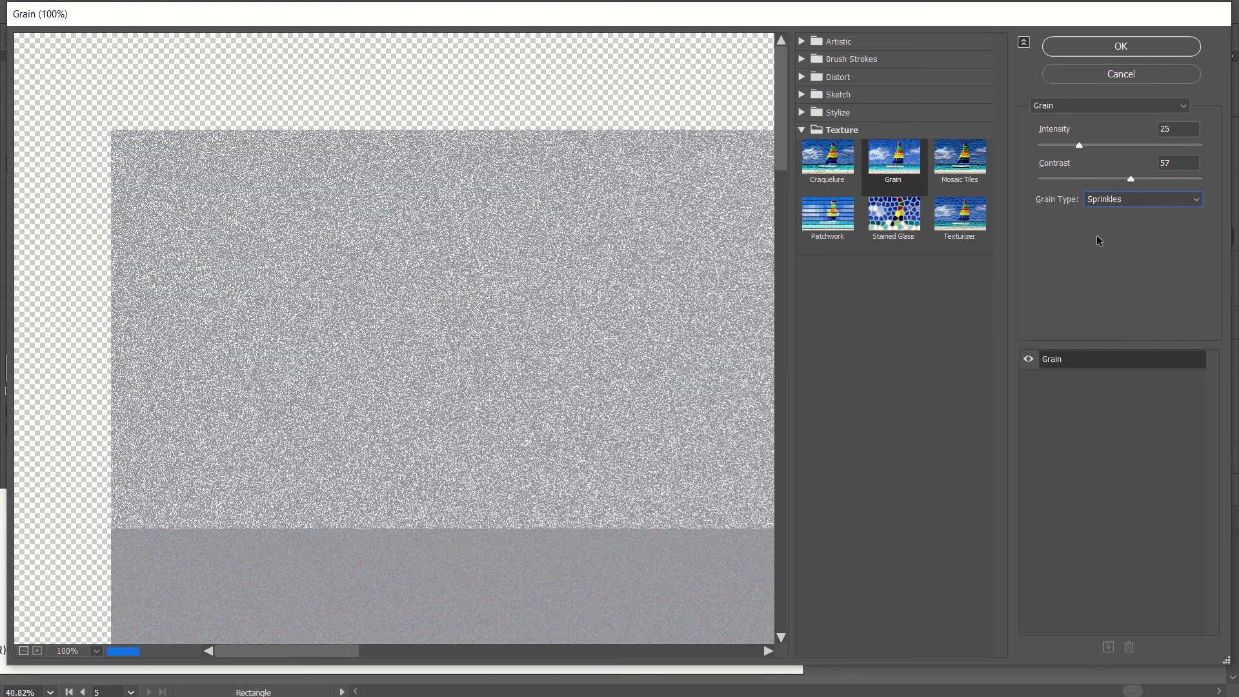
pyautogui.click(1105, 204)
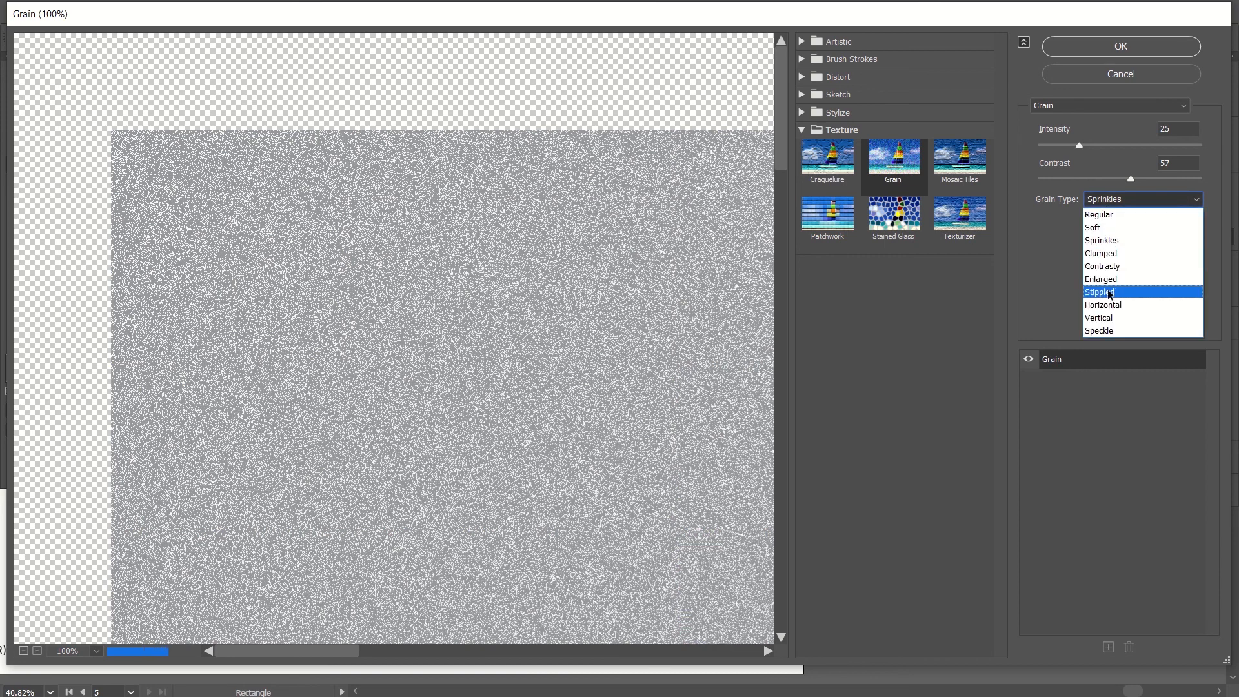
pyautogui.click(1107, 291)
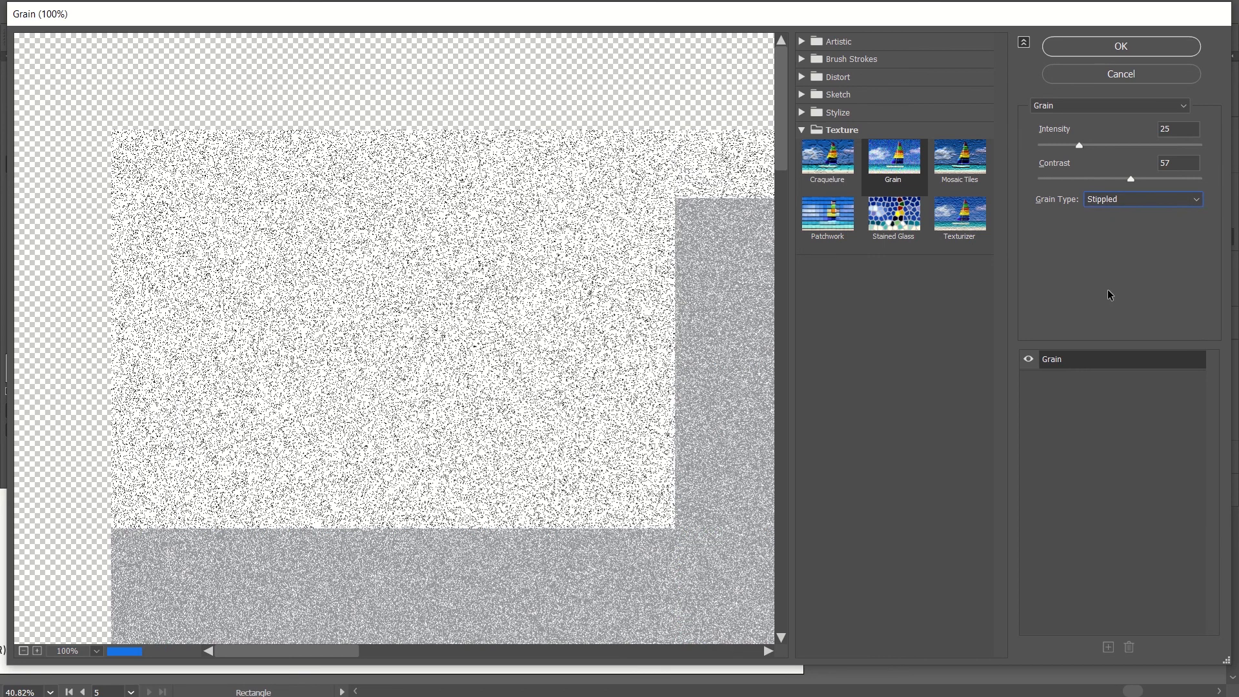
pyautogui.click(1135, 198)
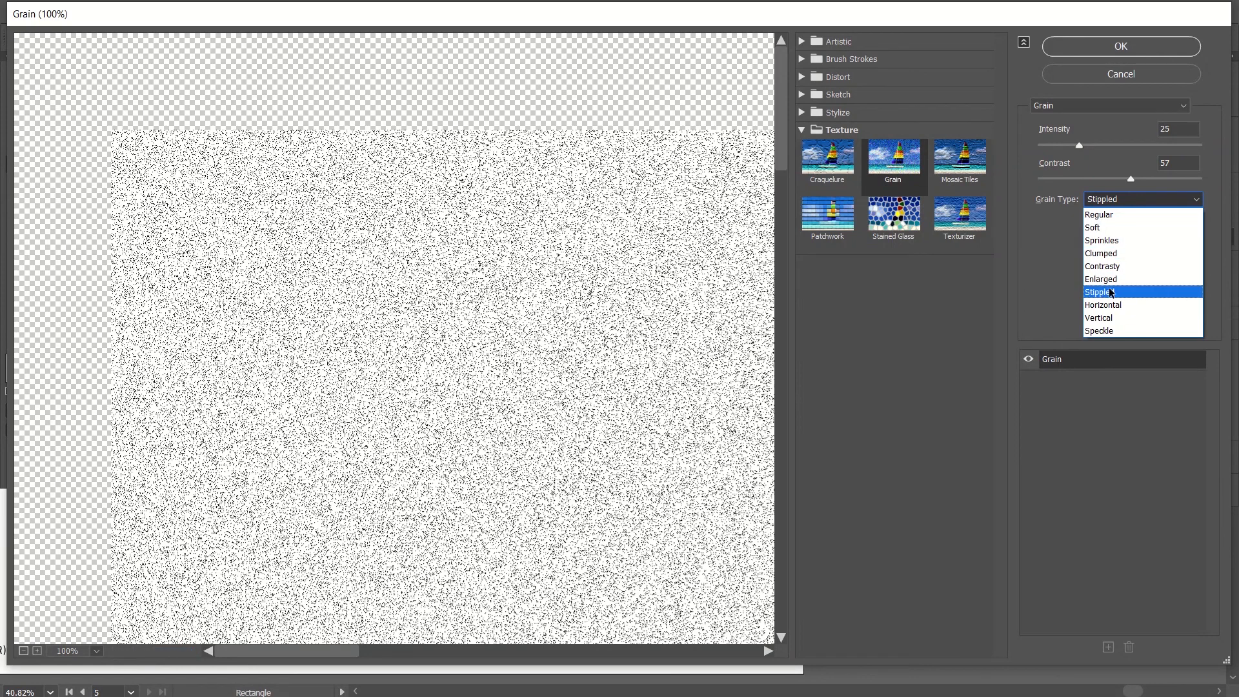
pyautogui.click(1110, 239)
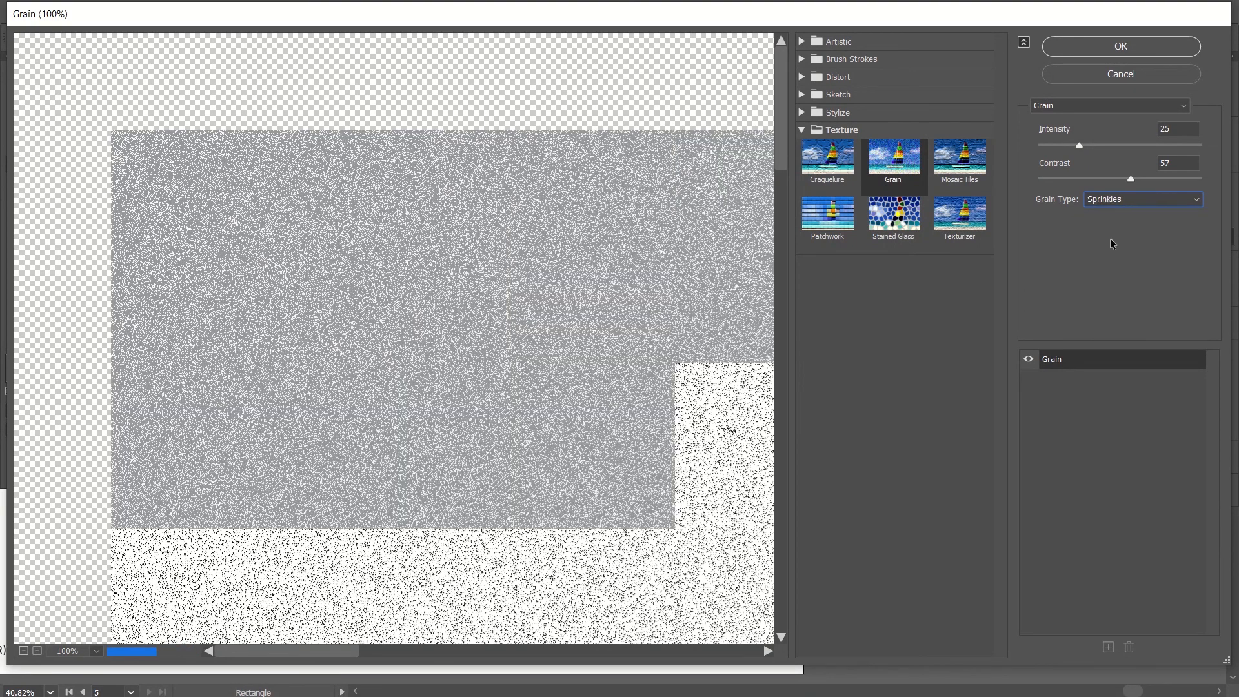
# Set the grain type to Stippled and the intensity to 35, and apply the Grain effect to the square.
pyautogui.click(1101, 198)
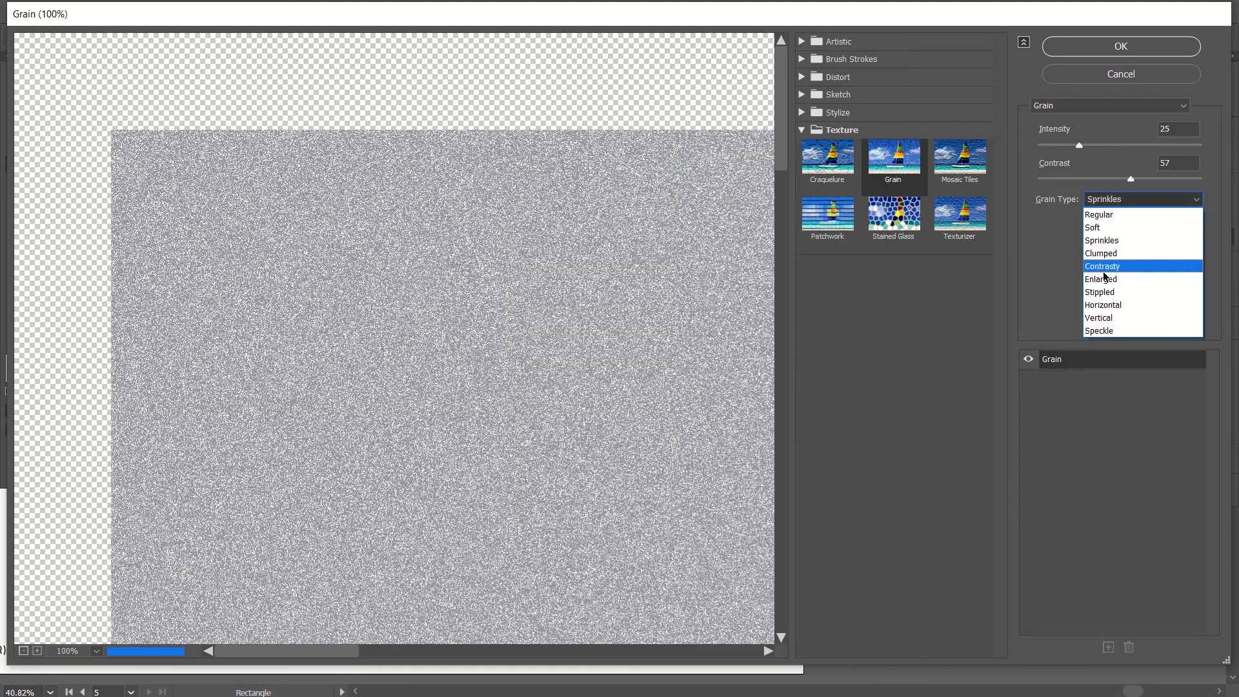
pyautogui.click(1099, 292)
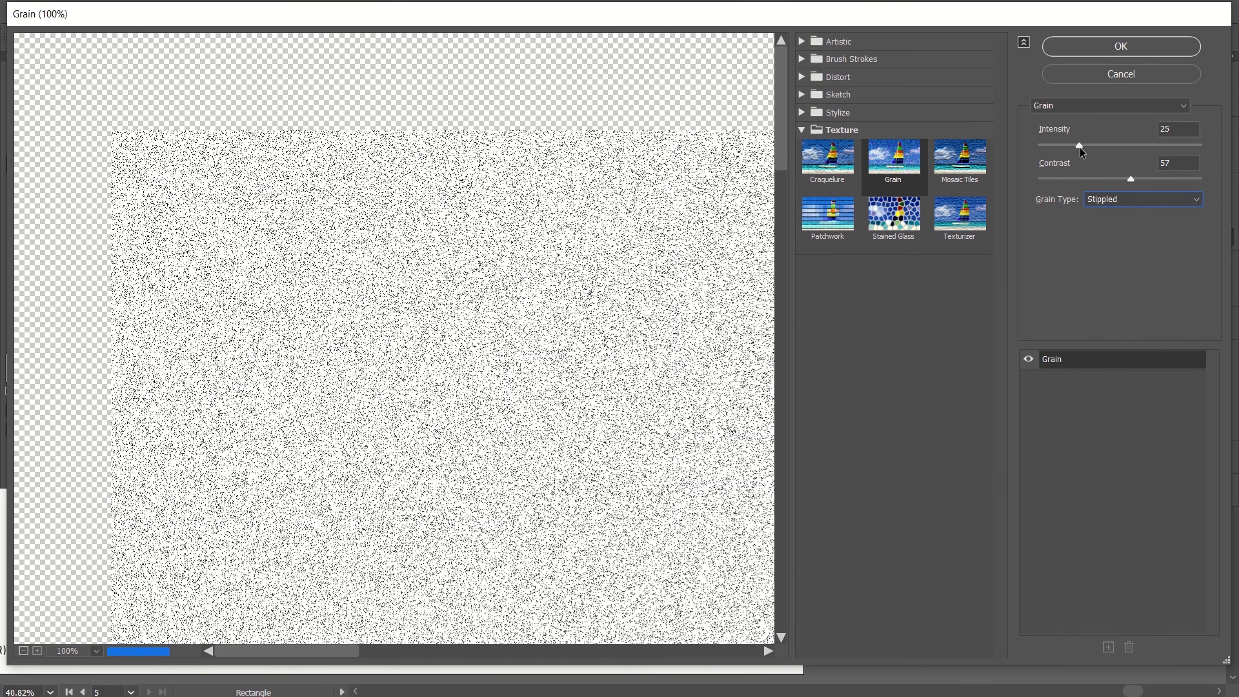
pyautogui.moveTo(1075, 140); pyautogui.dragTo(1093, 147)
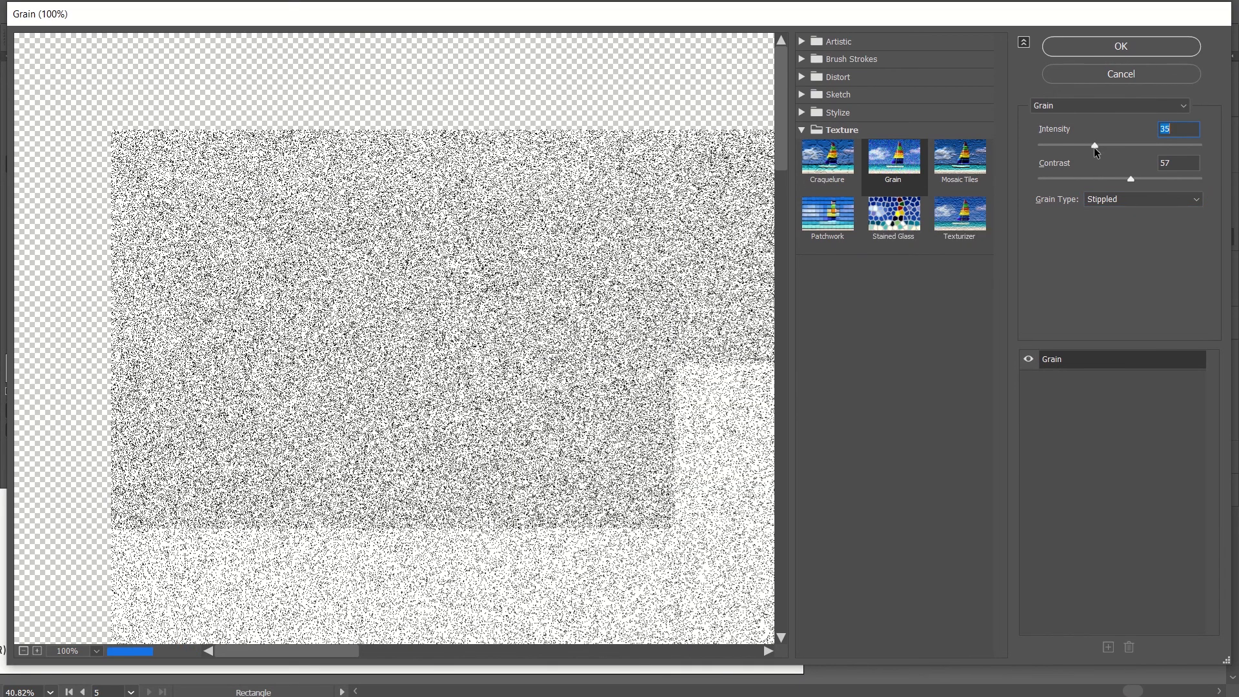
pyautogui.click(1121, 49)
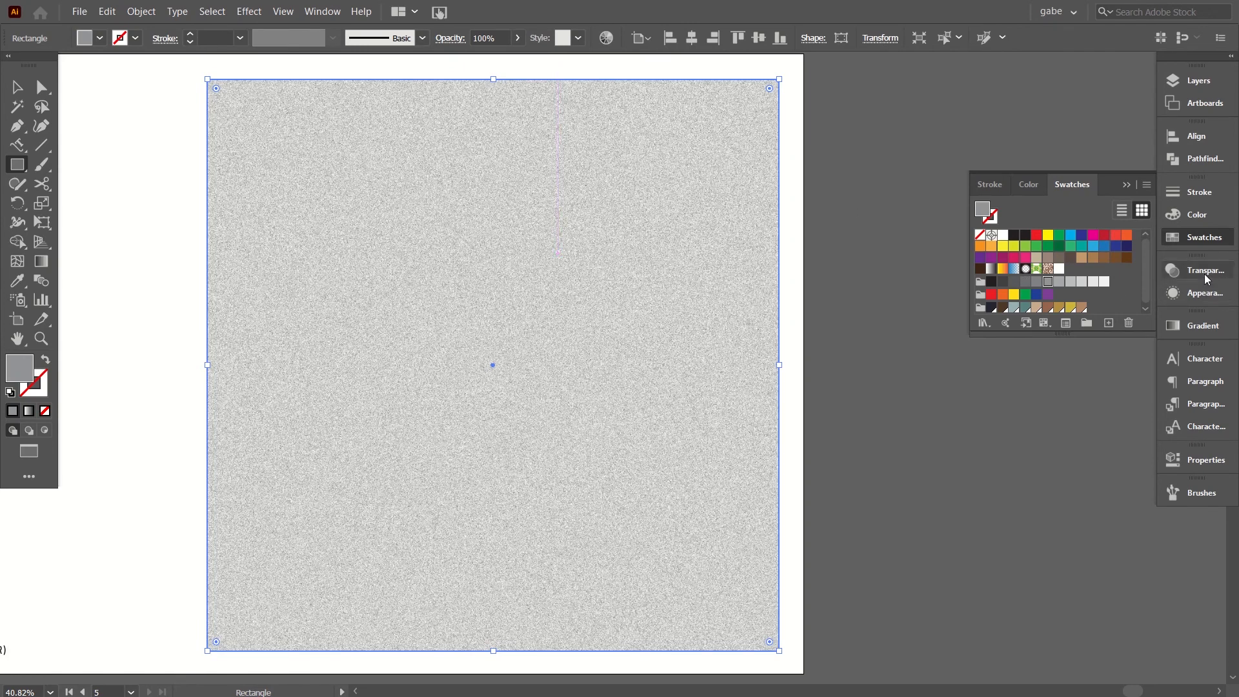
# Set the grainy square's blending mode to Overlay.
pyautogui.click(1201, 271)
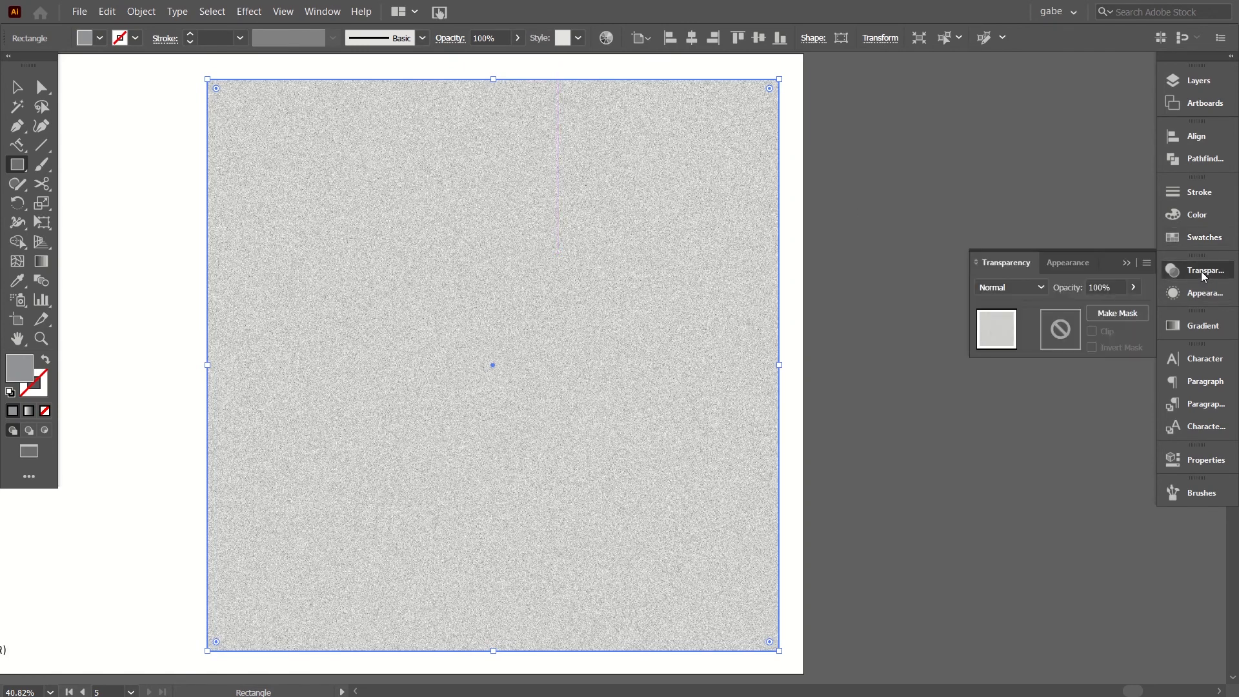
pyautogui.click(989, 291)
pyautogui.press('Escape')
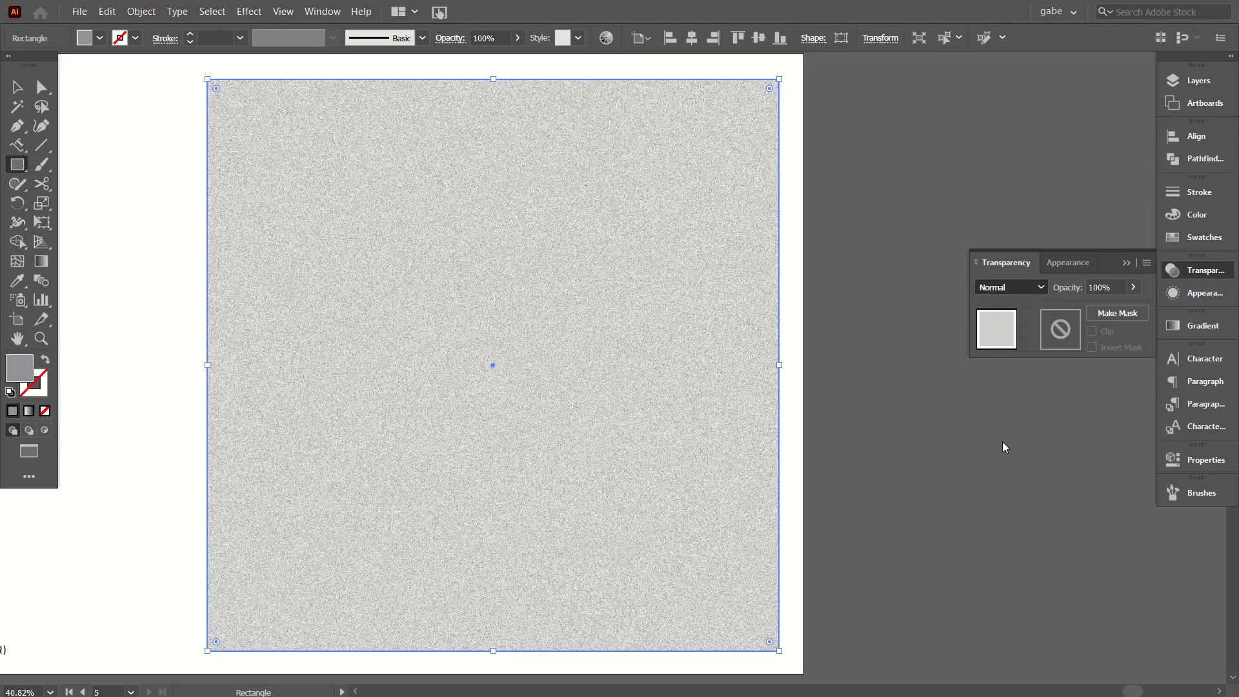
pyautogui.click(1003, 443)
pyautogui.click(154, 111)
# Set the grainy square's opacity to 34% after trying 17%, and deselect it.
pyautogui.click(1134, 287)
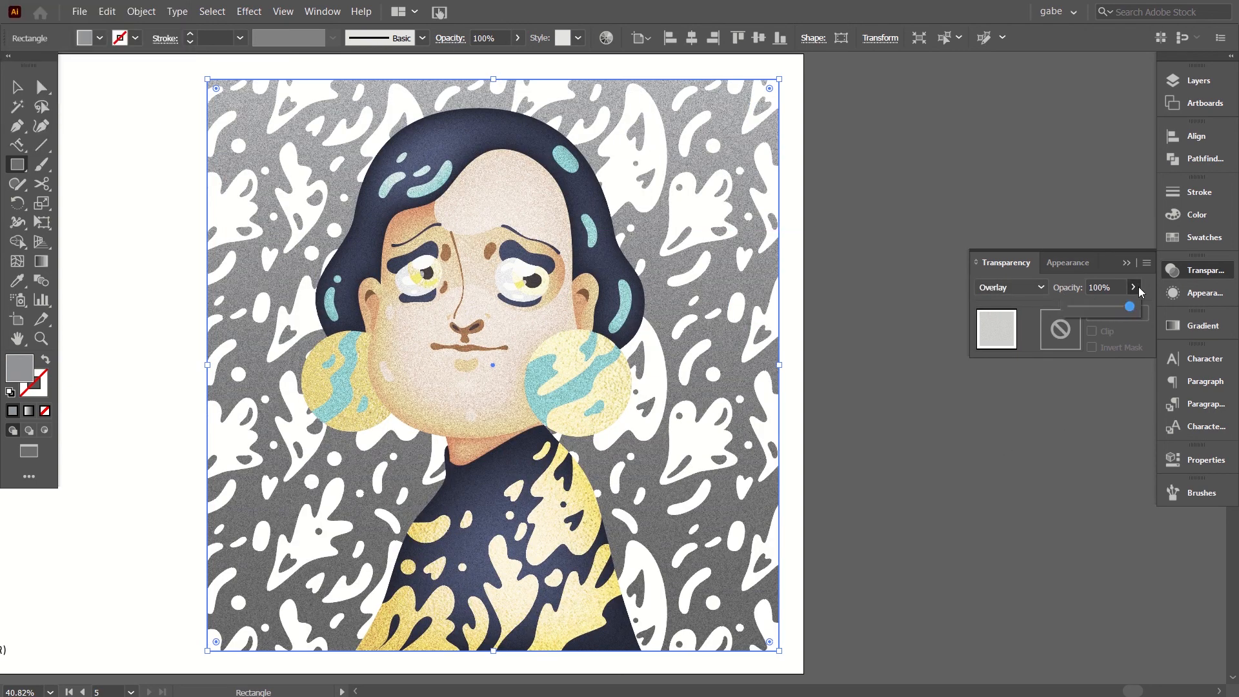
pyautogui.click(1082, 306)
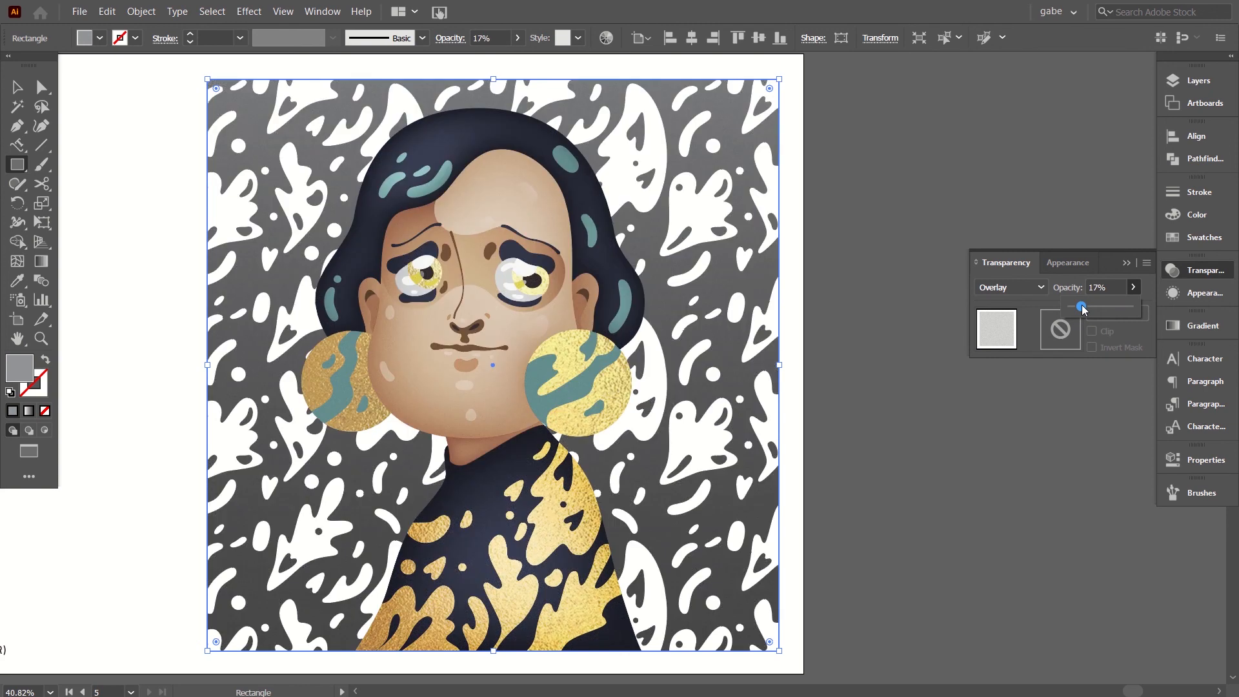
pyautogui.click(1091, 305)
pyautogui.press('Return')
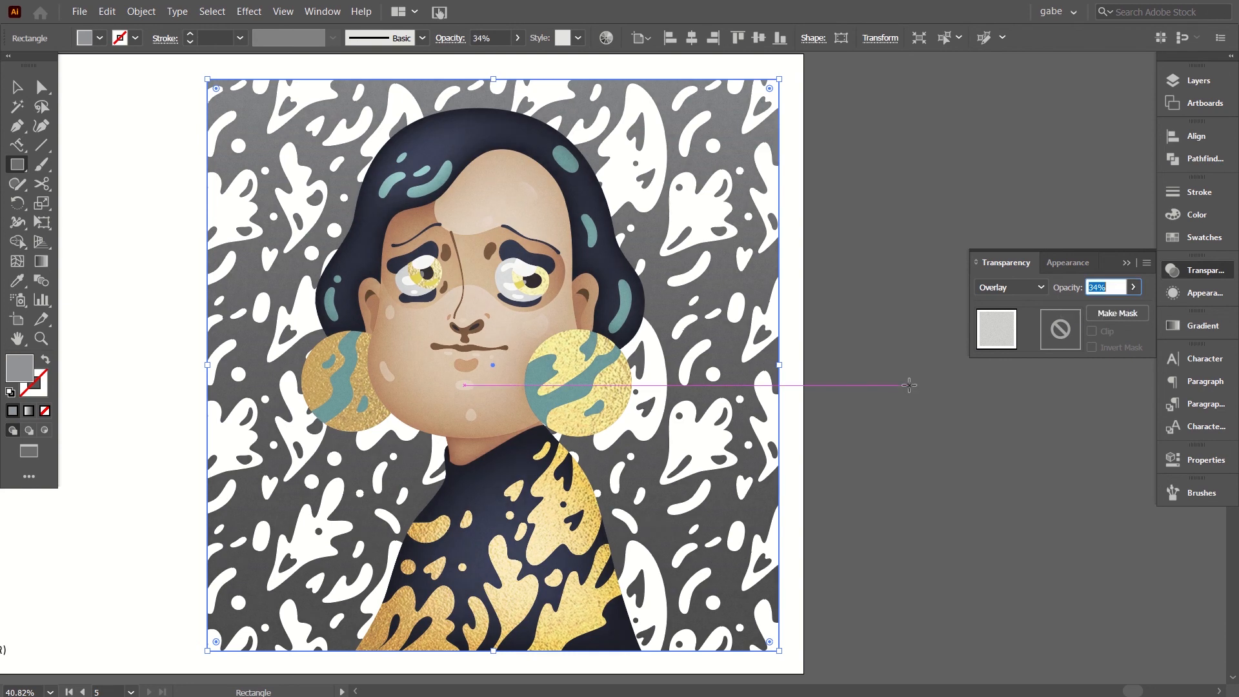
pyautogui.click(18, 87)
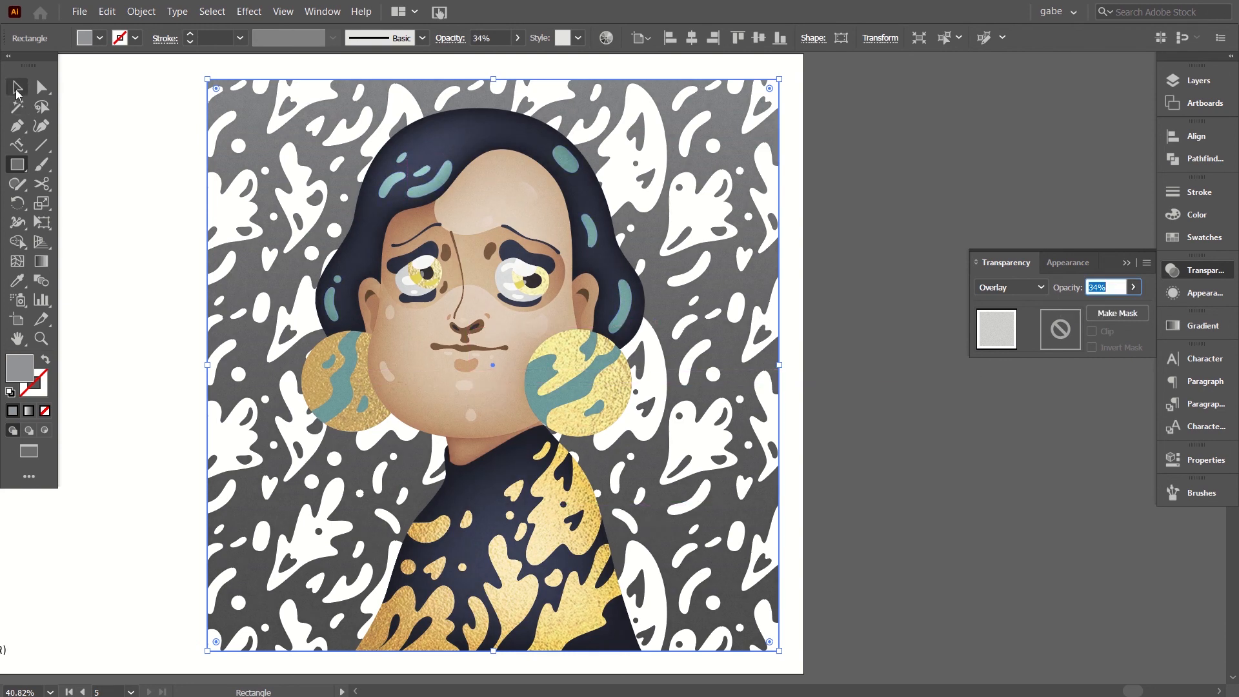
pyautogui.click(920, 246)
# Examine the grain texture up close on the portrait's face and hair, and across the whole artwork.
pyautogui.hotkey('ctrl', '=')
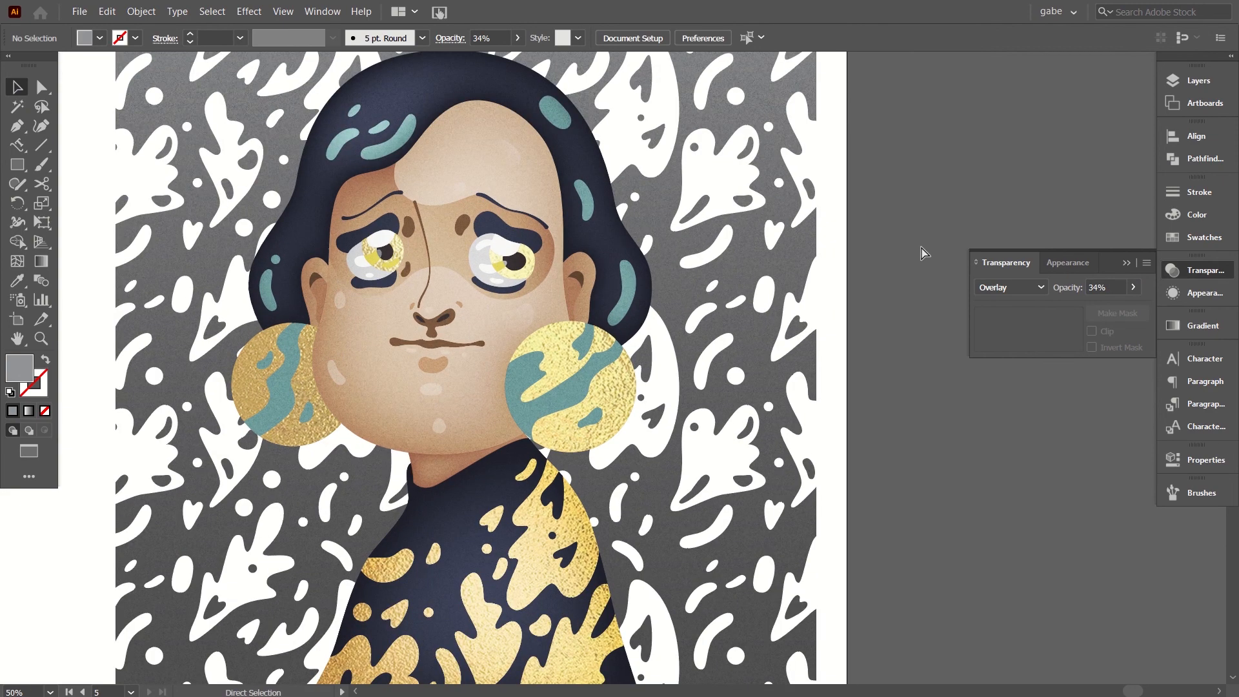
pyautogui.hotkey('ctrl', '=')
pyautogui.hotkey('ctrl', '=')
pyautogui.press('space')
pyautogui.moveTo(429, 222); pyautogui.dragTo(712, 470)
pyautogui.press('space')
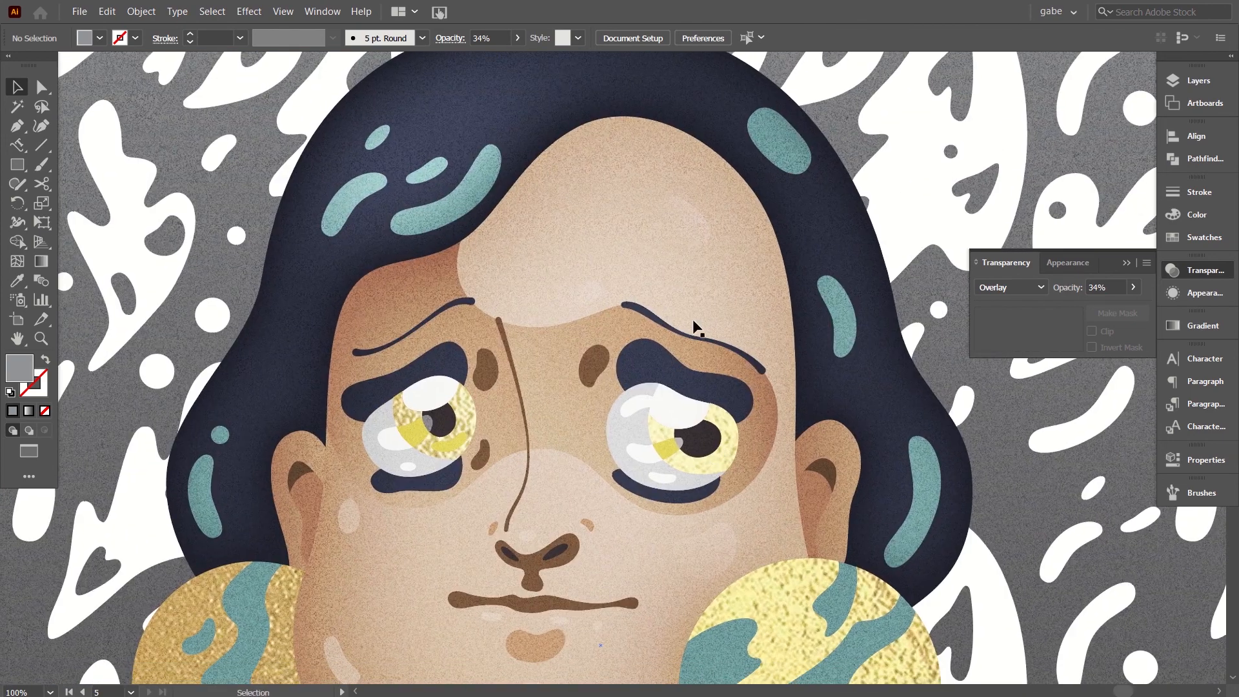
pyautogui.hotkey('ctrl', '-')
pyautogui.hotkey('ctrl', '-')
pyautogui.hotkey('ctrl', '-')
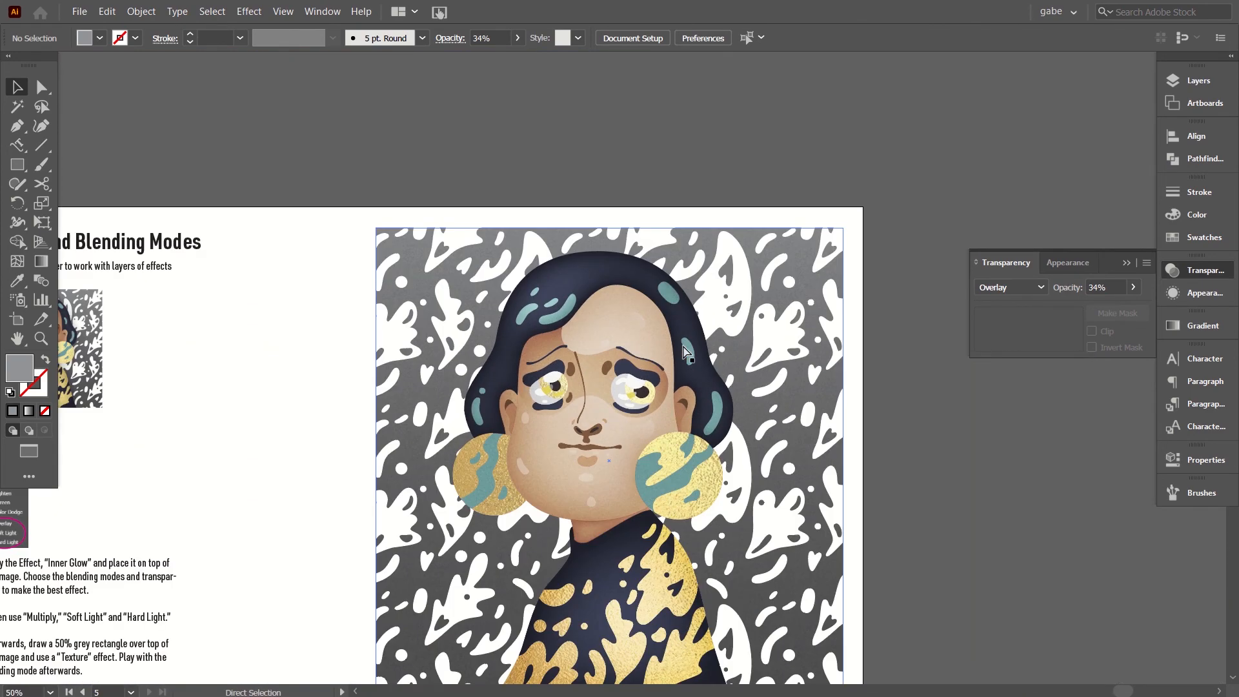
pyautogui.press('space')
pyautogui.moveTo(602, 449); pyautogui.dragTo(528, 353)
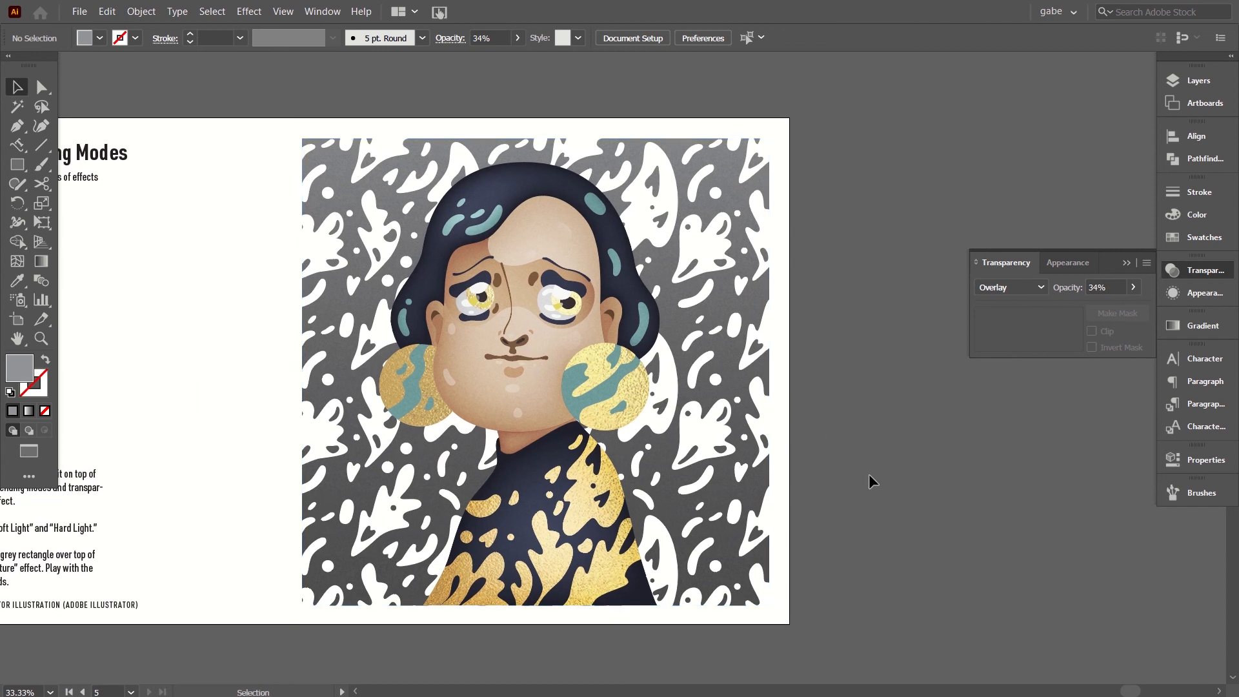